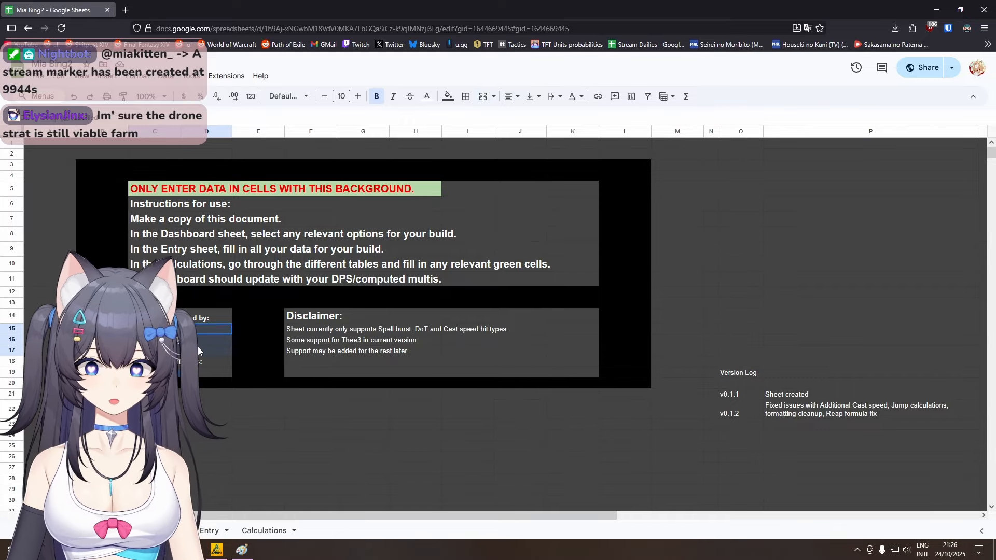
Examine the creator and contributor credits beside the Disclaimer on the instructions sheet.
{"action": "left_click", "coordinate": [224, 383]}
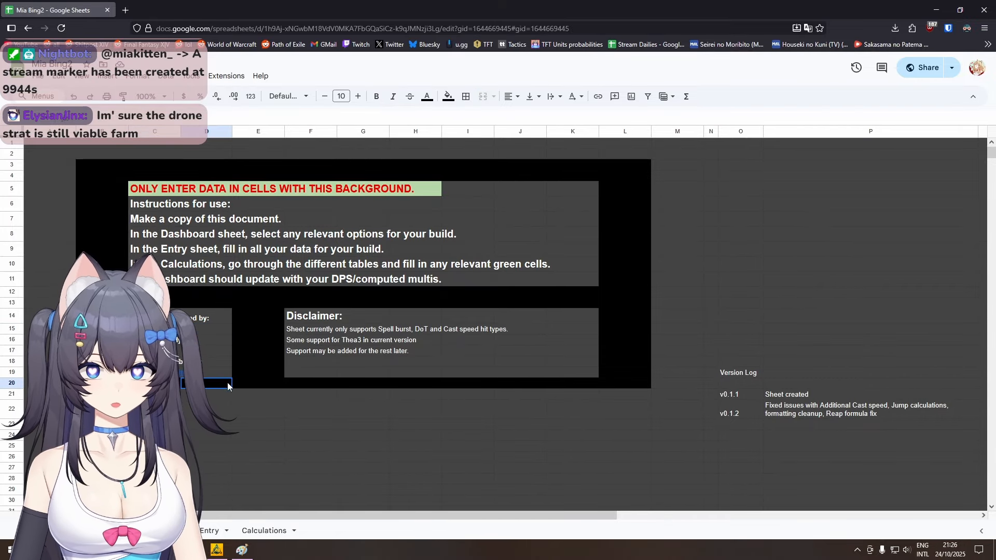
{"action": "left_click", "coordinate": [259, 468]}
{"action": "left_click_drag", "start_coordinate": [218, 383], "coordinate": [204, 318]}
{"action": "left_click", "coordinate": [245, 415]}
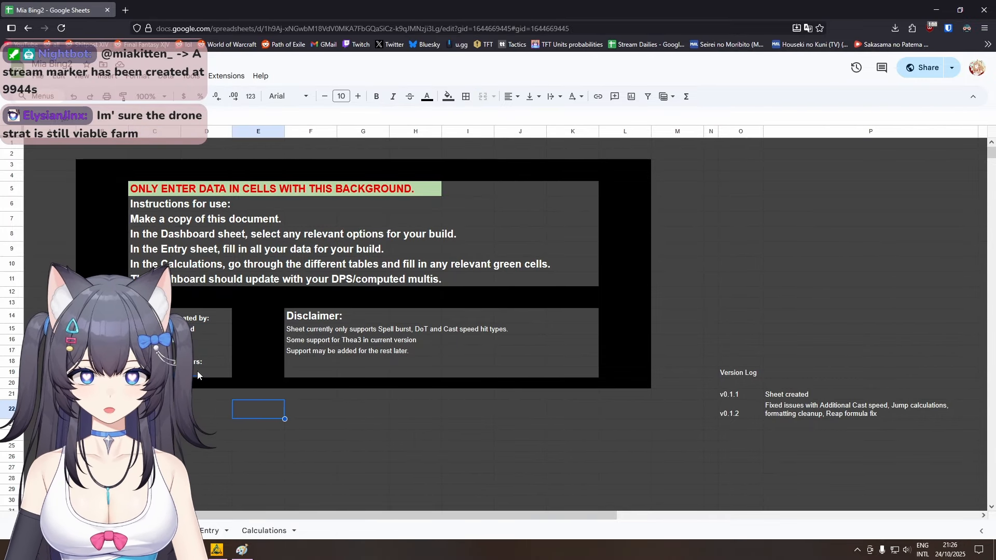
{"action": "left_click", "coordinate": [197, 373]}
{"action": "left_click", "coordinate": [214, 331]}
{"action": "left_click_drag", "start_coordinate": [195, 375], "coordinate": [206, 332]}
{"action": "left_click", "coordinate": [307, 362]}
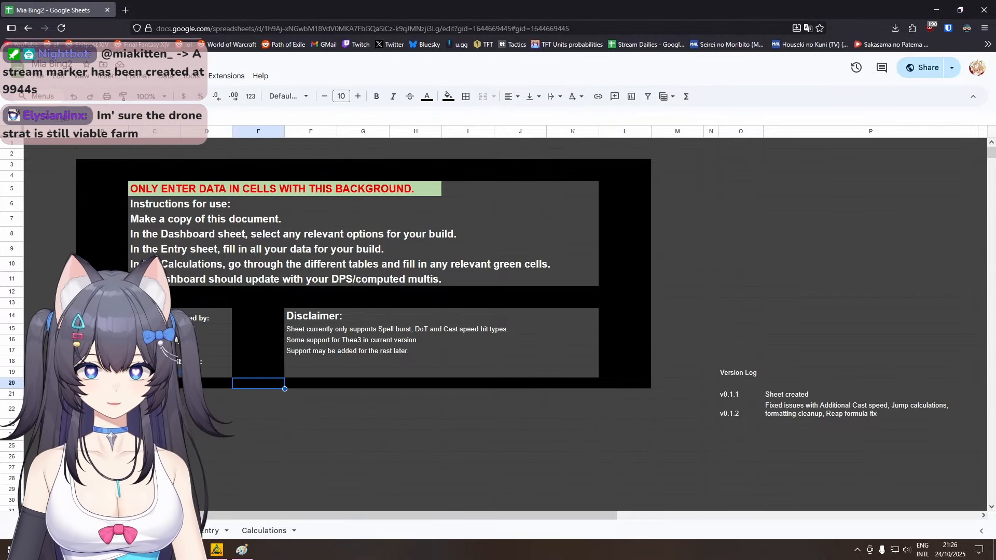
{"action": "left_click", "coordinate": [264, 372]}
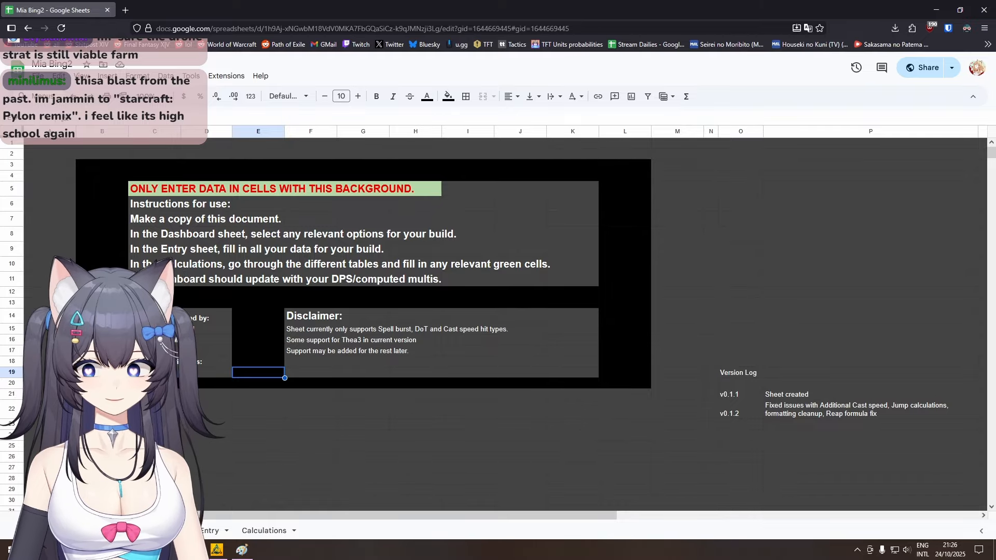
Open the Dashboard sheet and inspect the Hit Rate Type options and the Total DPS cell.
{"action": "left_click", "coordinate": [158, 531]}
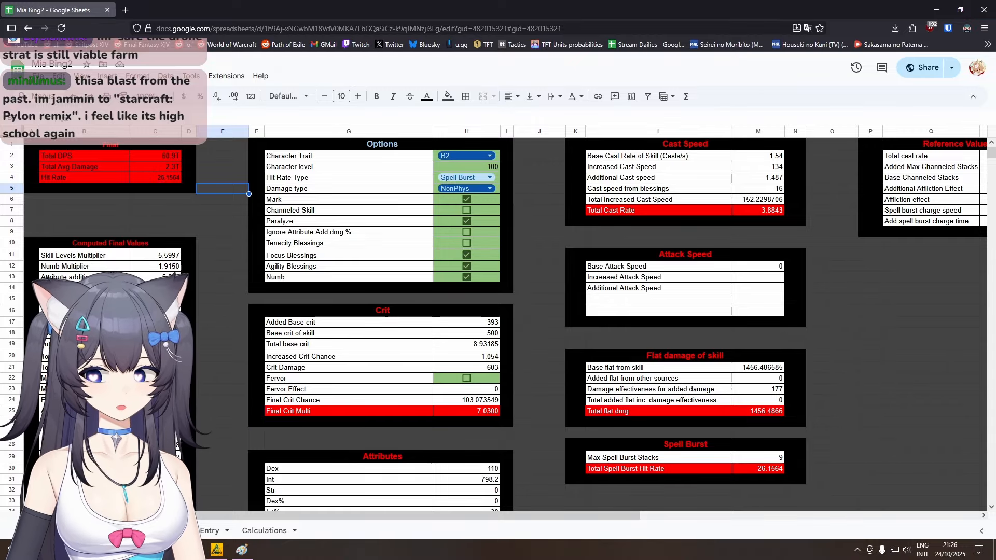
{"action": "left_click", "coordinate": [475, 180]}
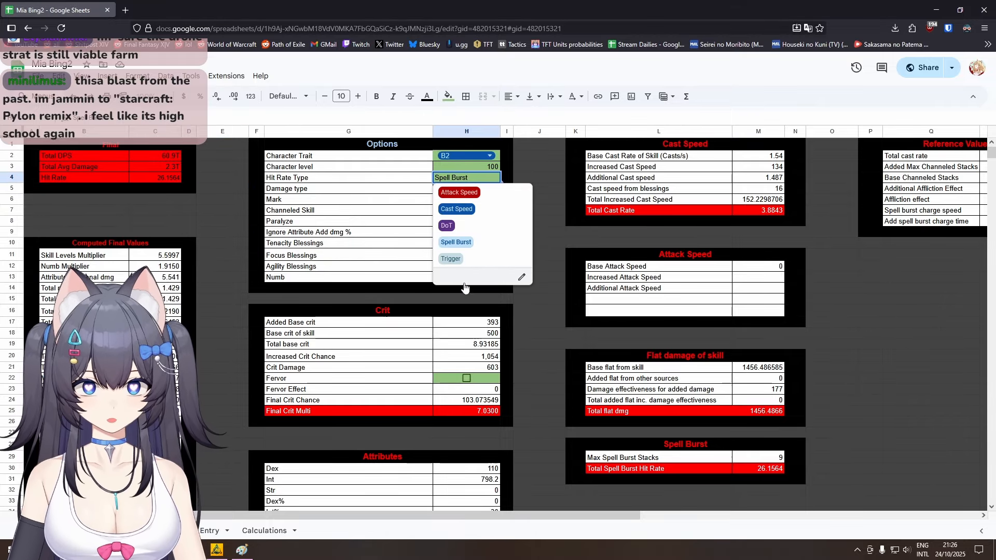
{"action": "left_click", "coordinate": [531, 166]}
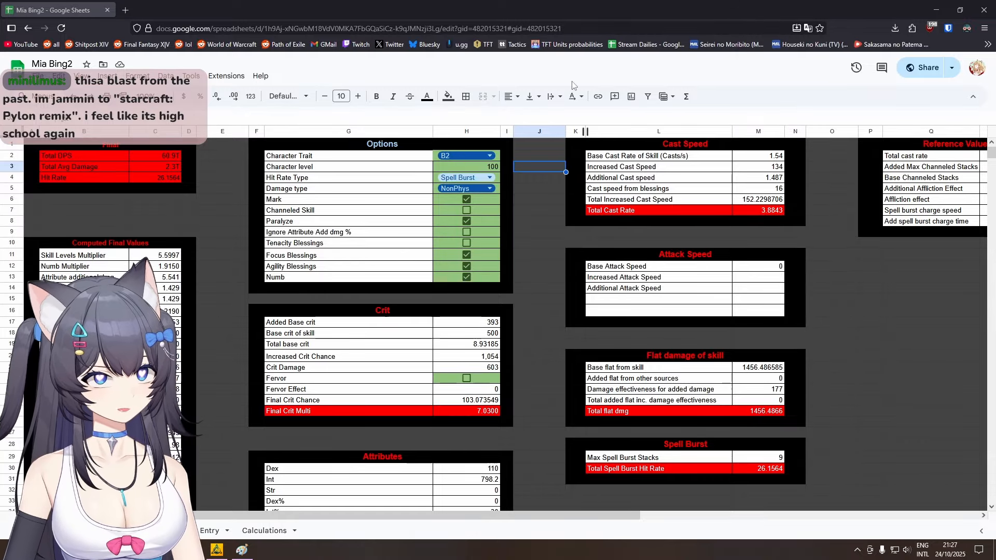
{"action": "left_click", "coordinate": [165, 155]}
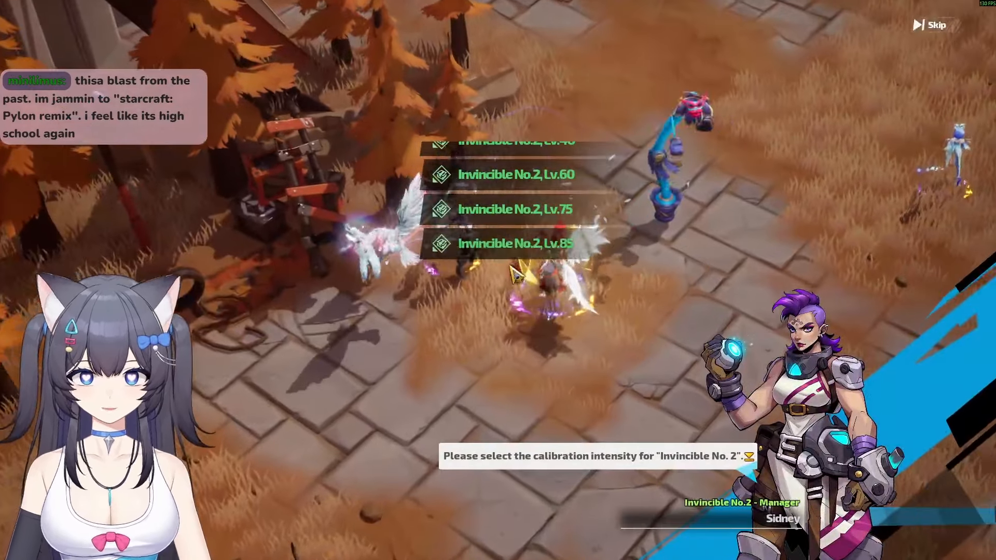
Start the Invincible No.2 damage calibration at Lv.85 in the game and attack the dummy.
{"action": "left_click", "coordinate": [513, 253]}
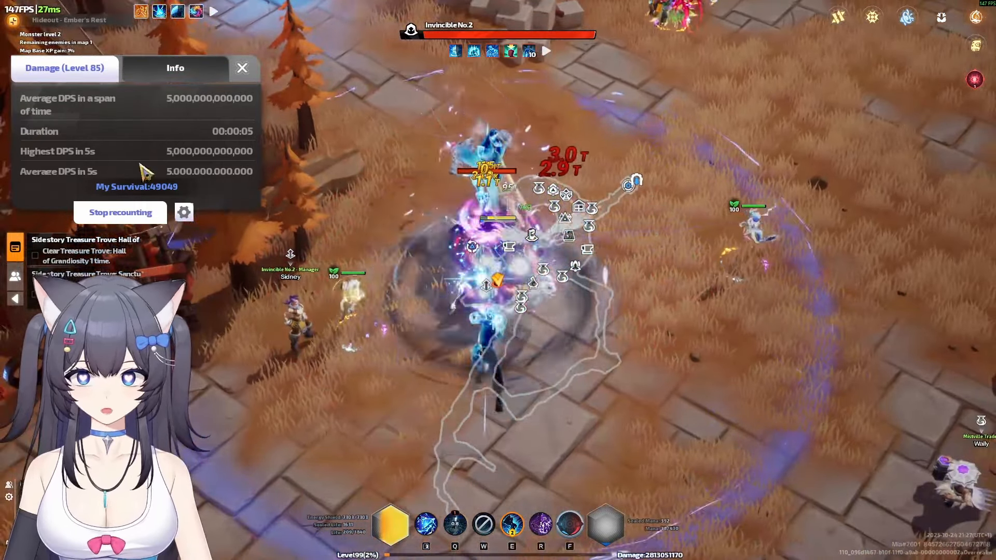
{"action": "key", "text": "r"}
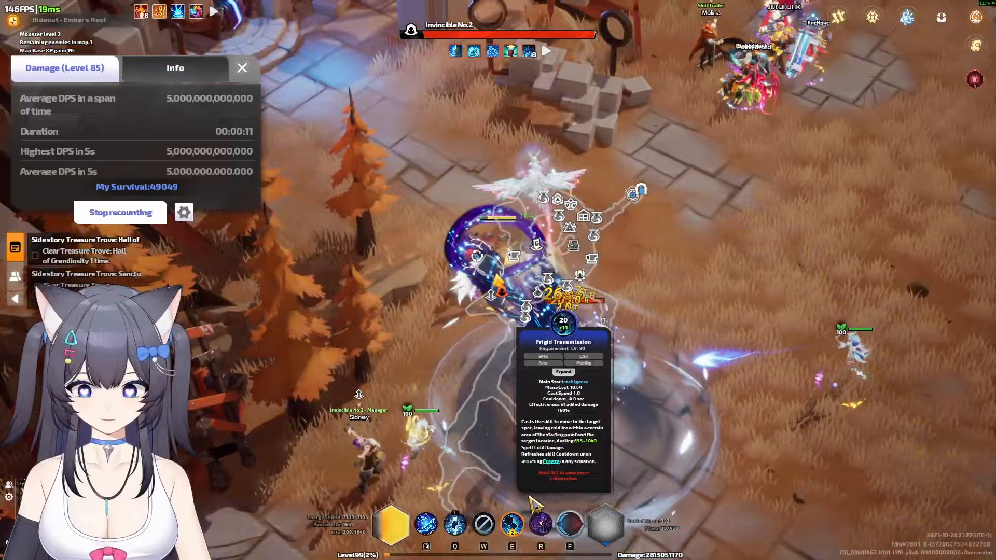
Inspect Blurry Steps and another equipped skill on the Active Skill screen, and return to the dummy fight.
{"action": "left_click", "coordinate": [570, 524]}
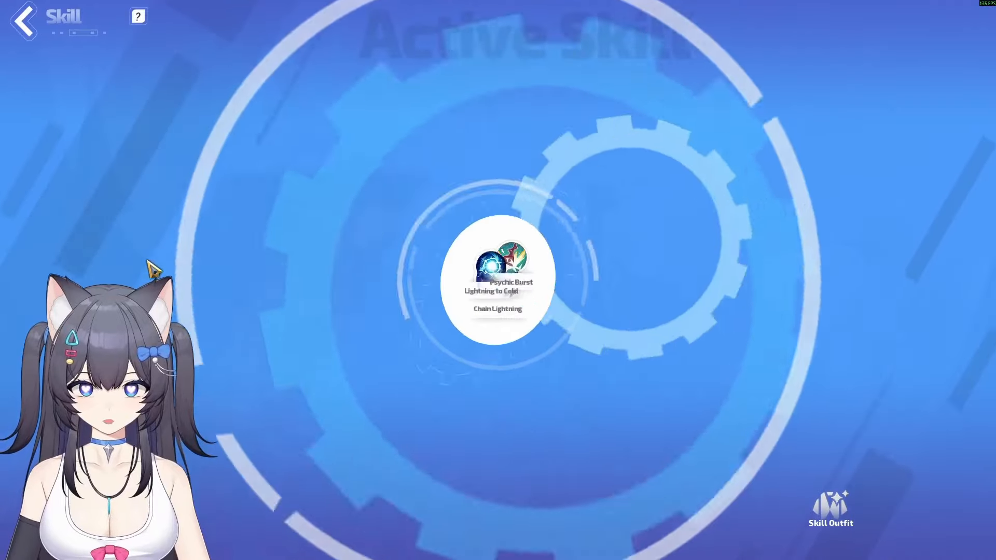
{"action": "left_click", "coordinate": [116, 299]}
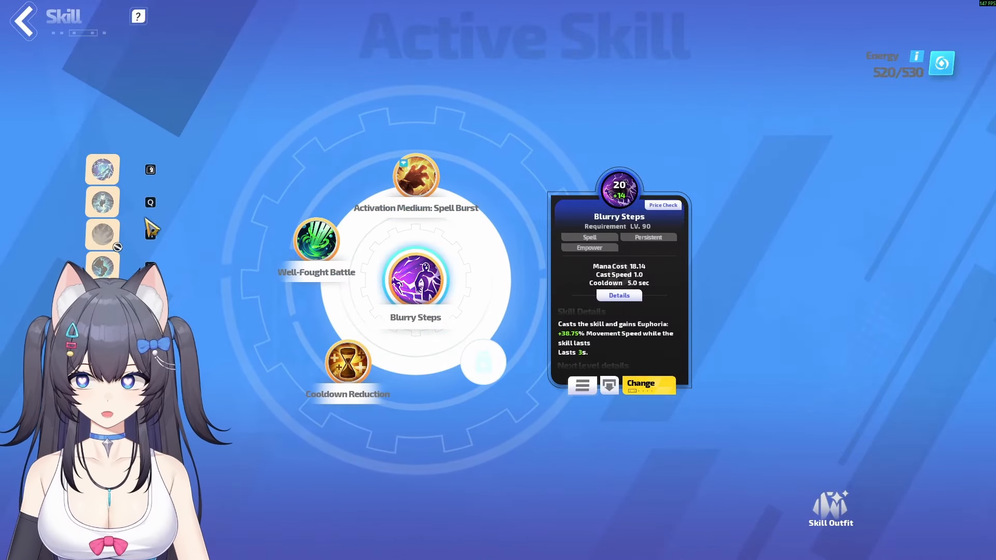
{"action": "left_click", "coordinate": [114, 234]}
{"action": "left_click", "coordinate": [395, 249]}
{"action": "key", "text": "Escape"}
{"action": "key", "text": "Escape"}
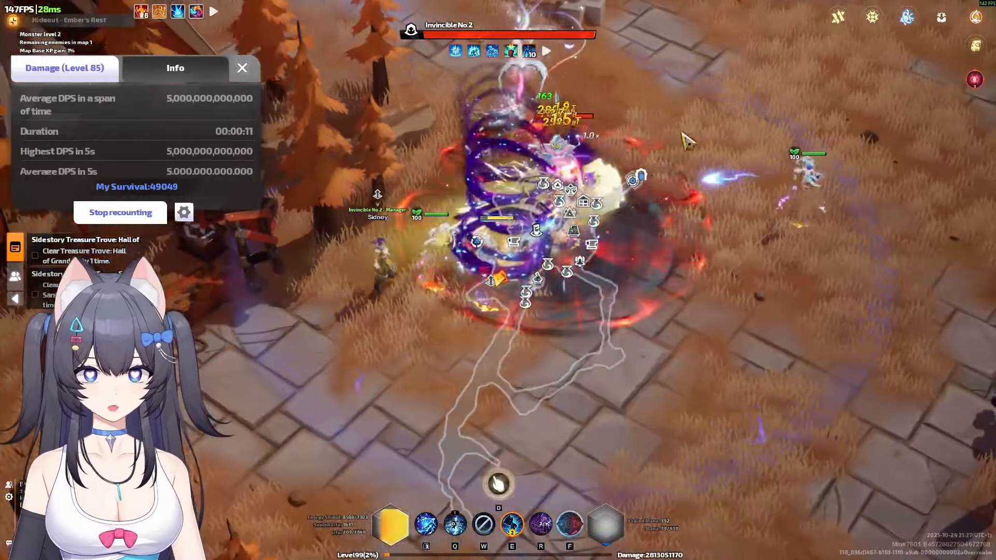
{"action": "key", "text": "d"}
Switch to the spreadsheet and inspect the Final Crit Chance formula in the Dashboard's Crit table.
{"action": "key", "text": "alt+Tab"}
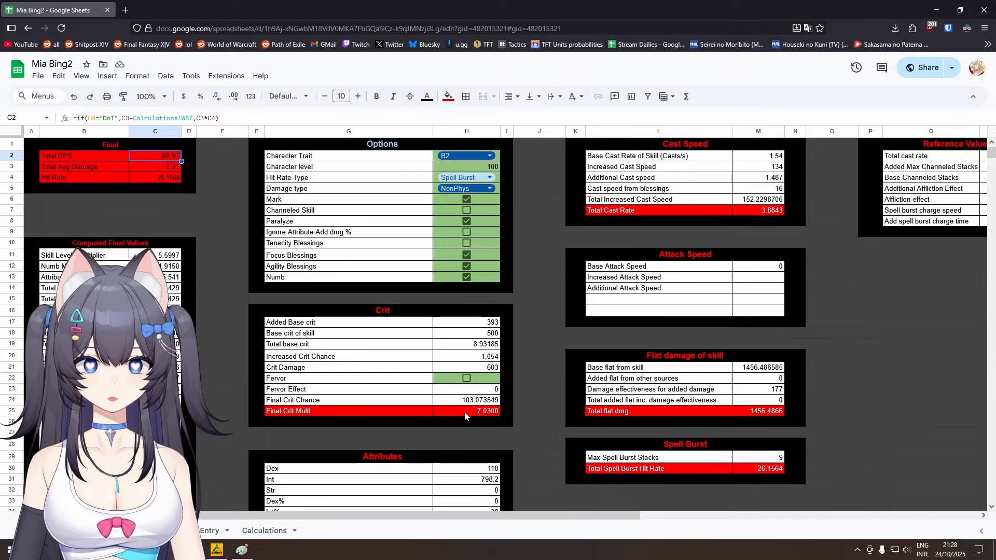
{"action": "scroll", "coordinate": [207, 382], "scroll_direction": "down", "scroll_amount": 3}
{"action": "scroll", "coordinate": [605, 394], "scroll_direction": "up", "scroll_amount": 3}
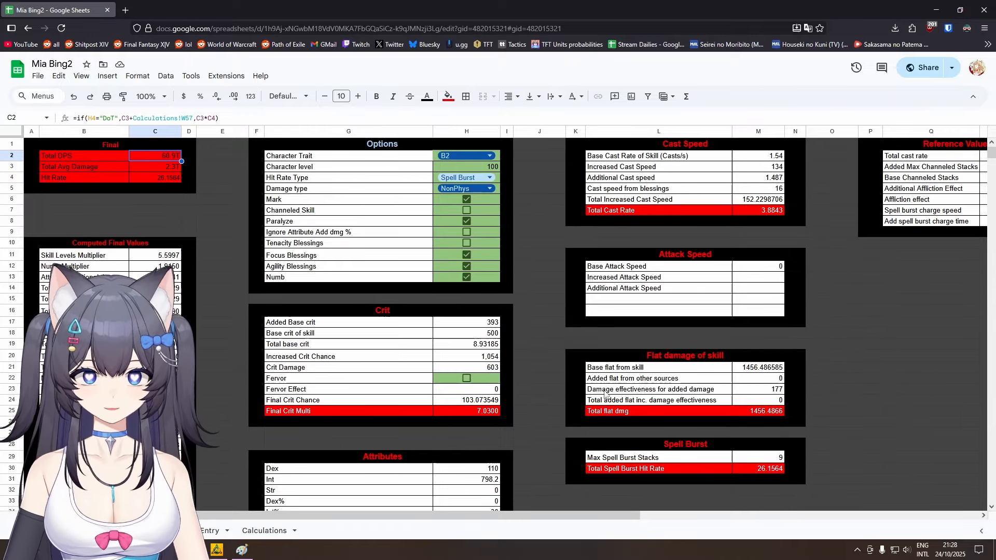
{"action": "left_click", "coordinate": [479, 392]}
{"action": "left_click", "coordinate": [535, 424]}
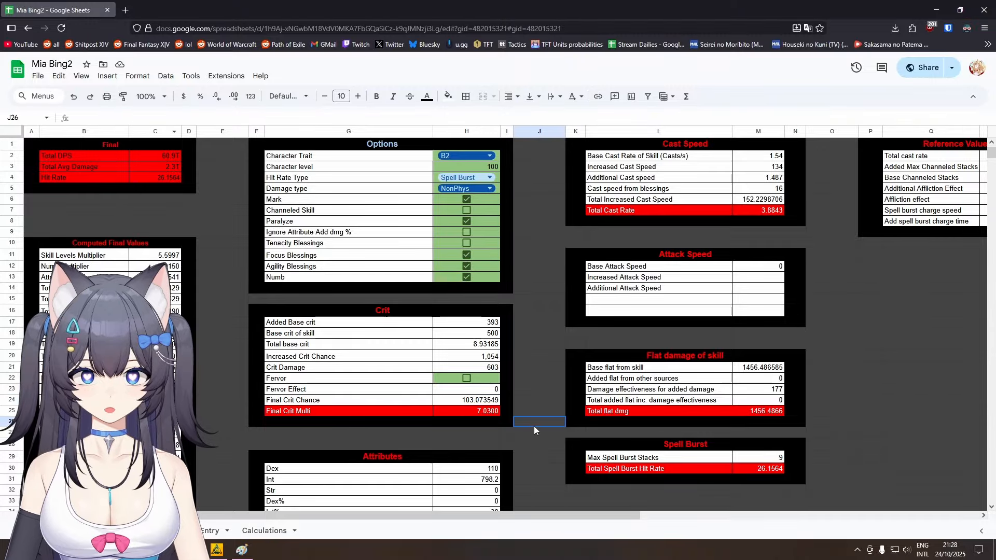
{"action": "left_click", "coordinate": [466, 403]}
Switch to the game and check the Chain Lightning critical strike stats in the dummy's character info.
{"action": "key", "text": "alt+Tab"}
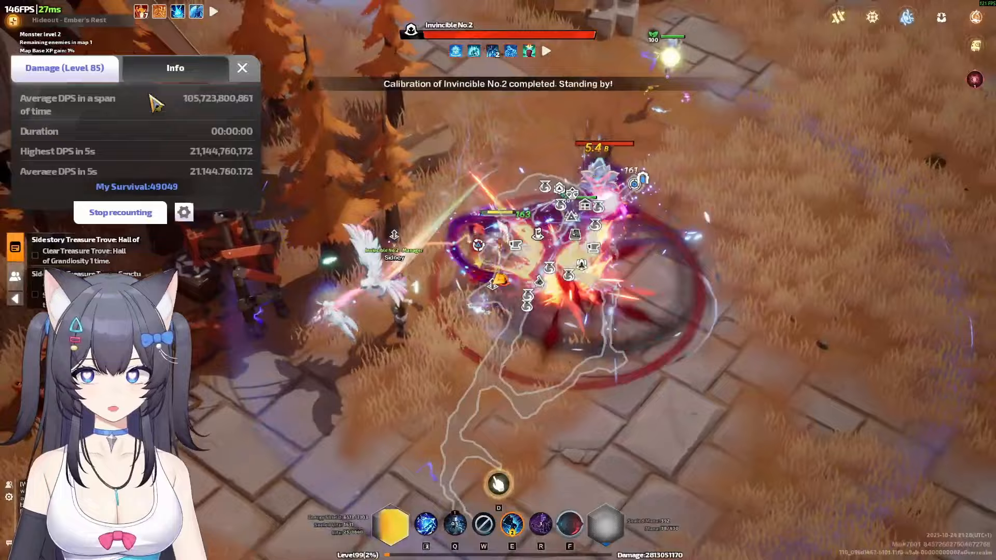
{"action": "left_click", "coordinate": [174, 68]}
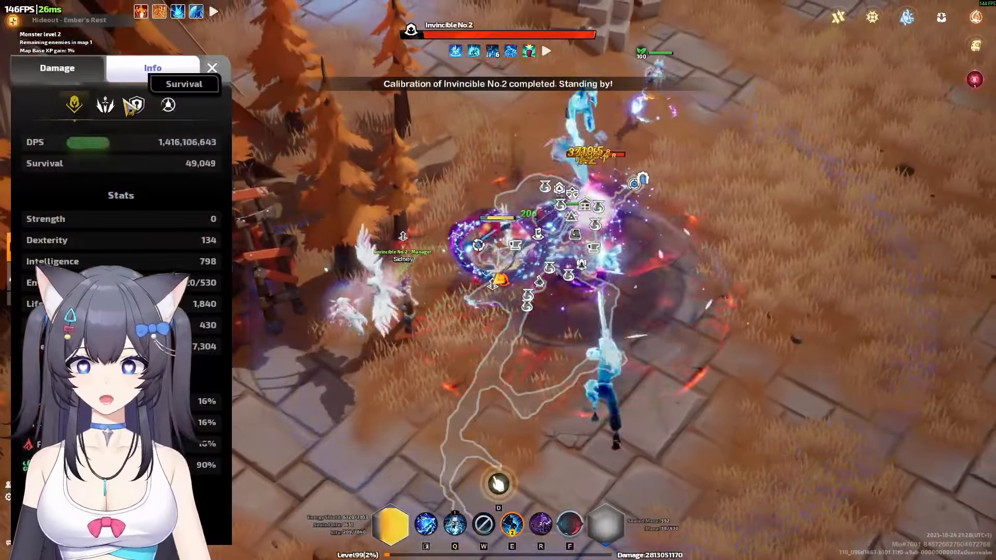
{"action": "left_click", "coordinate": [105, 104]}
{"action": "scroll", "coordinate": [193, 202], "scroll_direction": "down", "scroll_amount": 3}
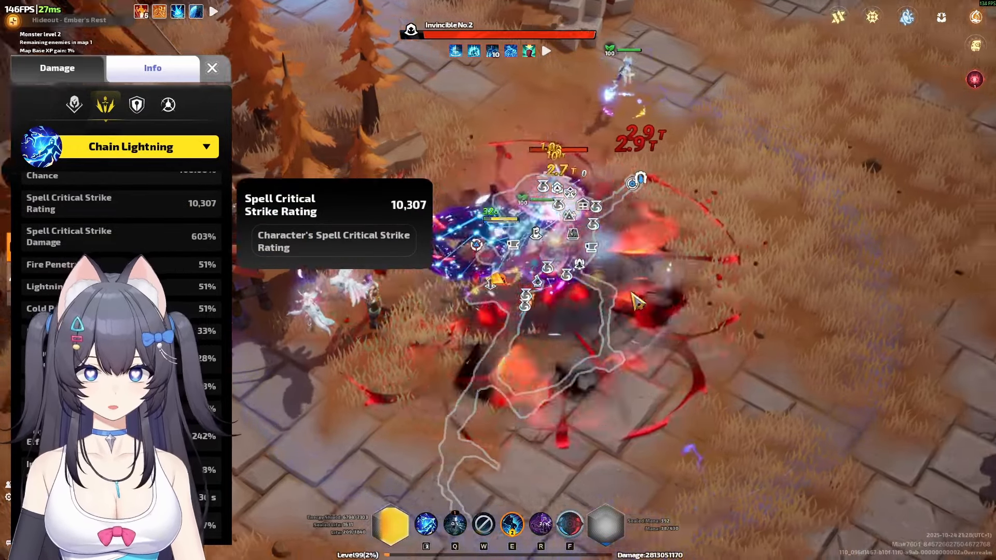
Switch to the spreadsheet and show the first columns of the Entry sheet's gear table.
{"action": "key", "text": "alt+Tab"}
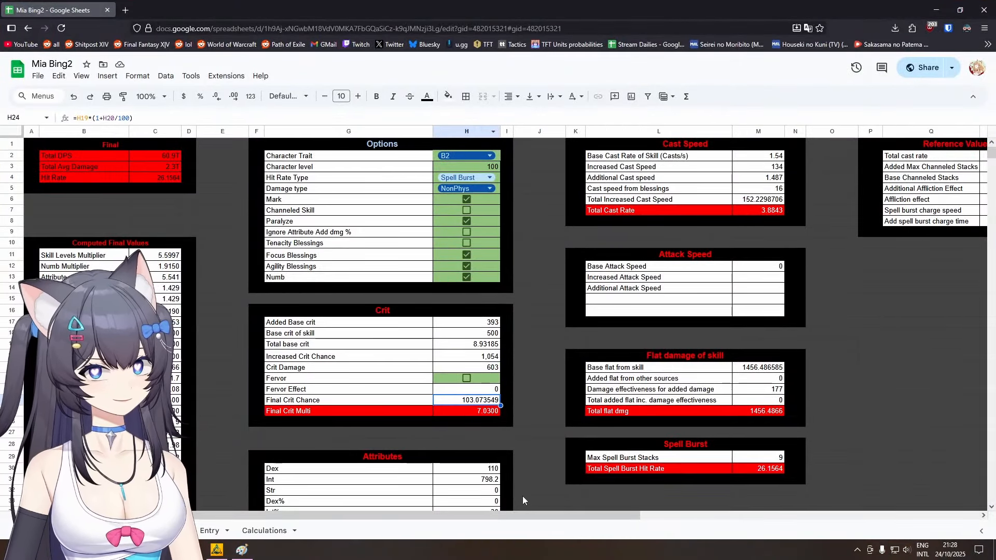
{"action": "left_click", "coordinate": [211, 531]}
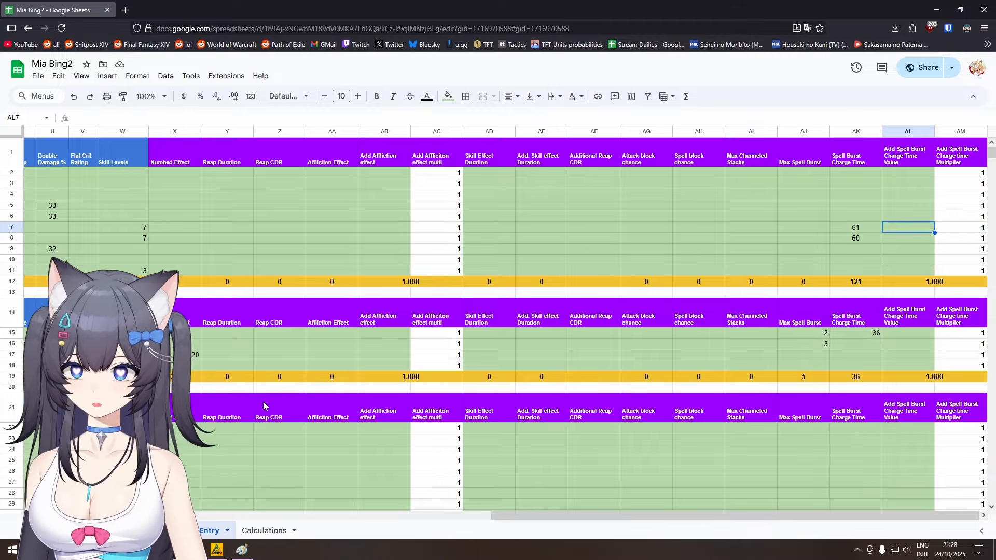
{"action": "left_click_drag", "start_coordinate": [543, 517], "coordinate": [86, 518]}
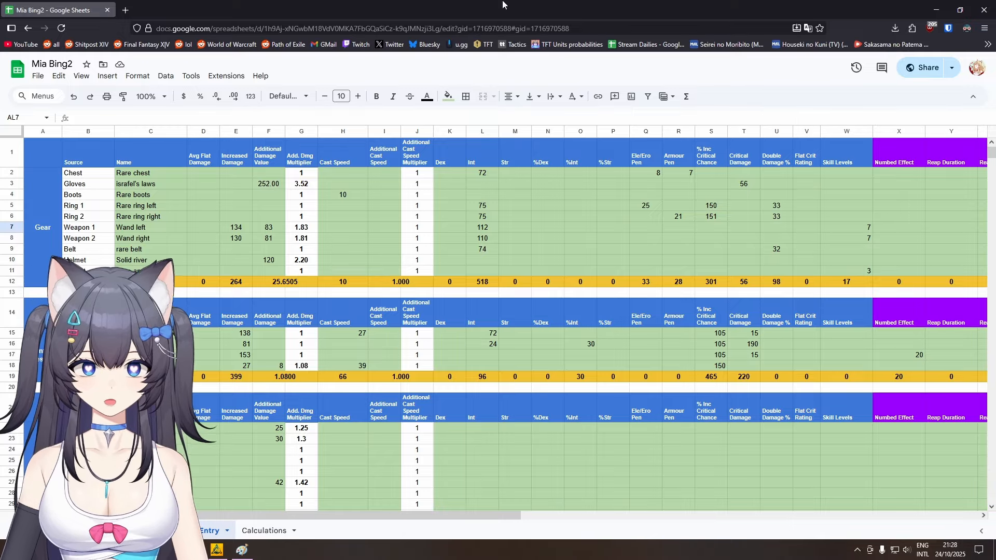
Switch to the game and view the details of the equipped chest armor in the inventory.
{"action": "key", "text": "alt+Tab"}
{"action": "key", "text": "i"}
{"action": "left_click", "coordinate": [949, 81]}
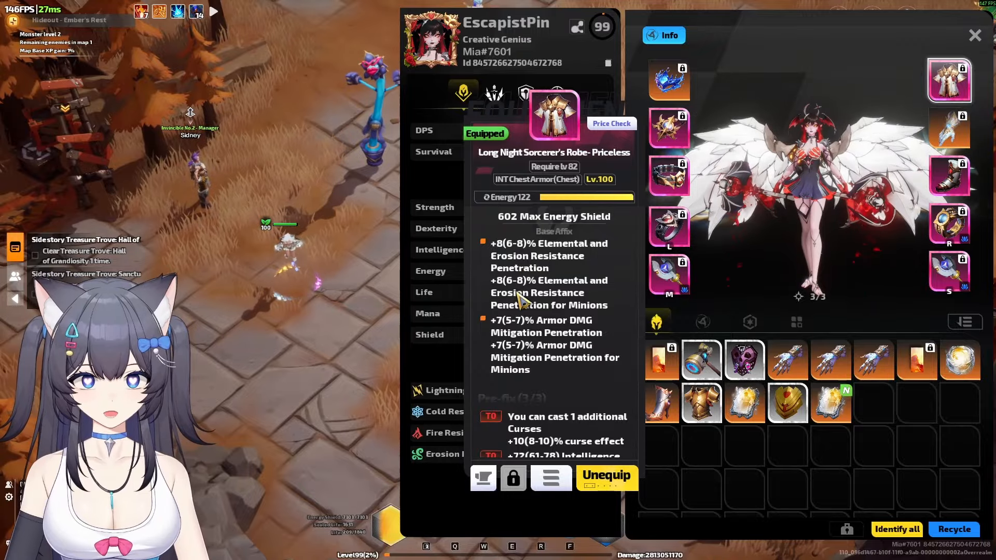
Switch to the spreadsheet and point out the Rare chest row's Ele/Ero Pen and Armour Pen cells.
{"action": "key", "text": "alt+Tab"}
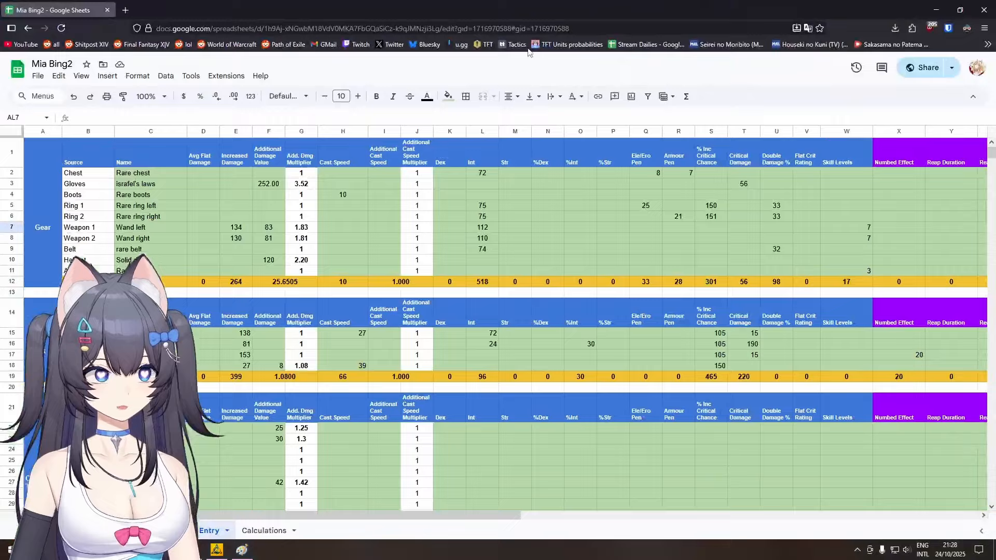
{"action": "left_click", "coordinate": [650, 176]}
{"action": "left_click", "coordinate": [670, 176]}
Switch to the game and read the prefixes and suffixes of the Long Night Sorcerer's Robe.
{"action": "key", "text": "alt+Tab"}
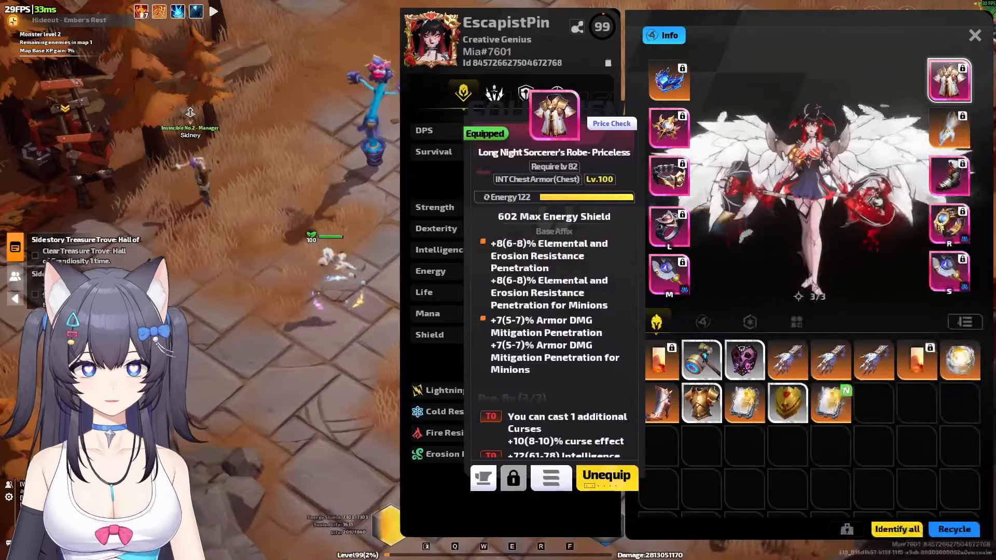
{"action": "scroll", "coordinate": [534, 277], "scroll_direction": "down", "scroll_amount": 5}
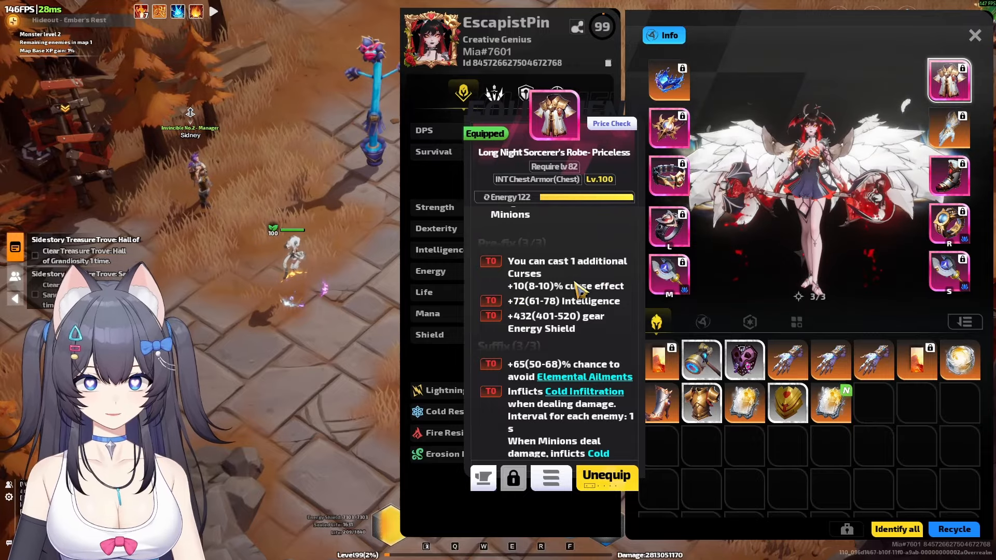
{"action": "left_click_drag", "start_coordinate": [995, 130], "coordinate": [986, 135]}
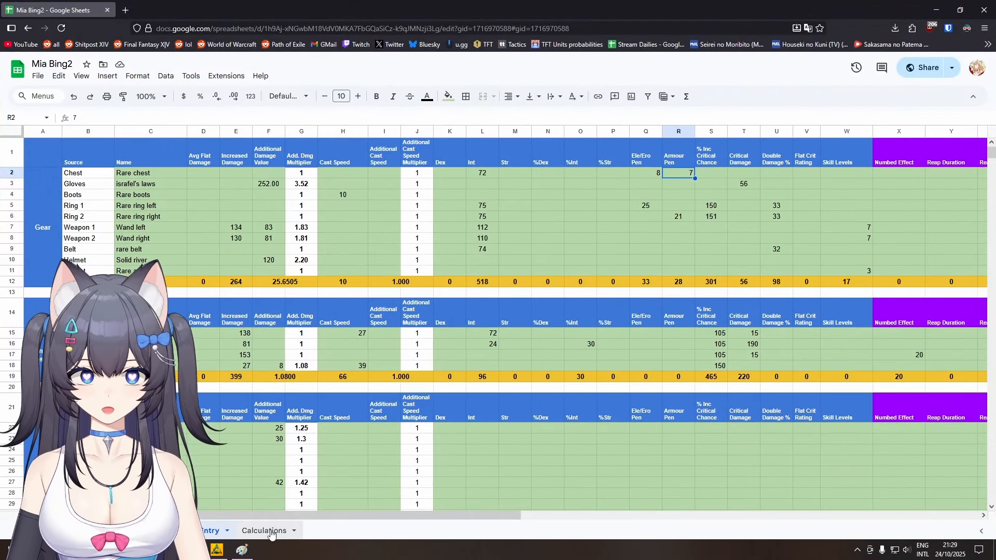
View the Numb, Skill levels, Curses and Auras tables on the Calculations sheet, and return to the Entry sheet.
{"action": "left_click", "coordinate": [271, 534]}
{"action": "left_click", "coordinate": [208, 538]}
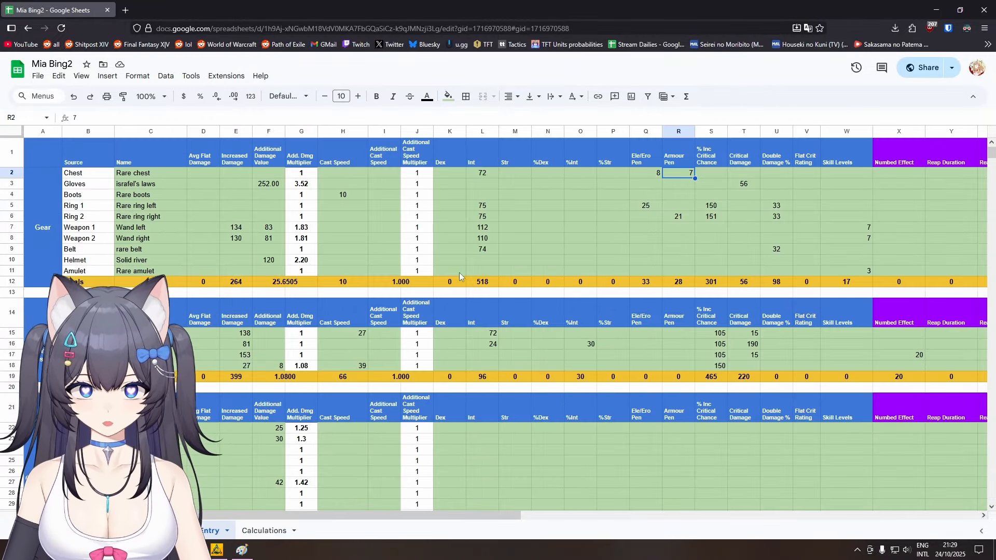
{"action": "left_click", "coordinate": [267, 531]}
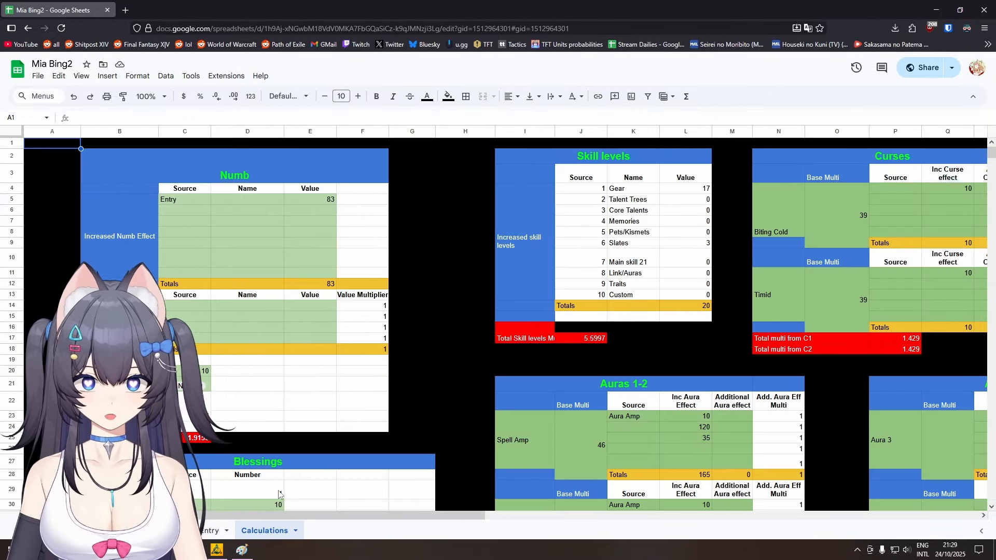
{"action": "left_click", "coordinate": [205, 537]}
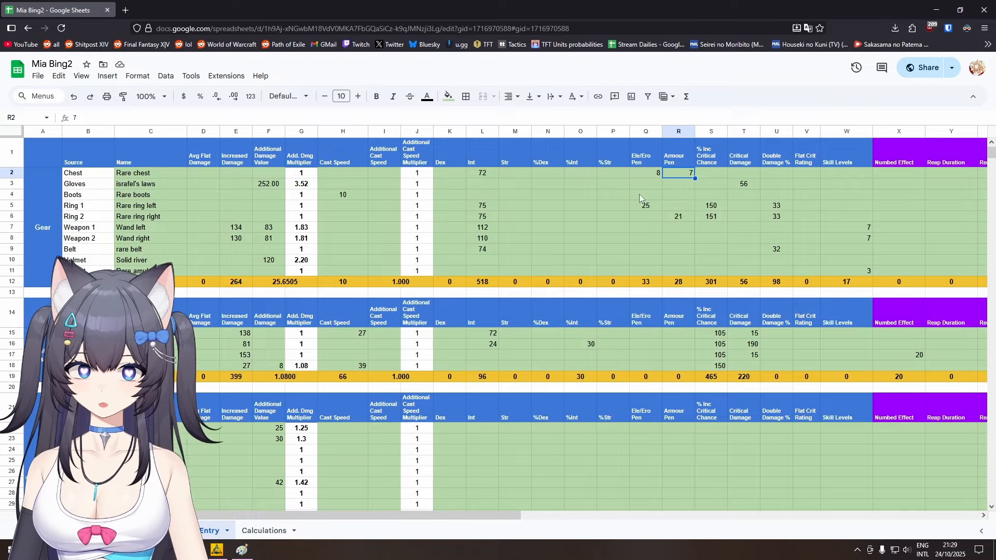
Examine the gear table's %Int, %Str and Additional Cast Speed Multiplier columns on the Entry sheet.
{"action": "left_click_drag", "start_coordinate": [581, 182], "coordinate": [588, 243]}
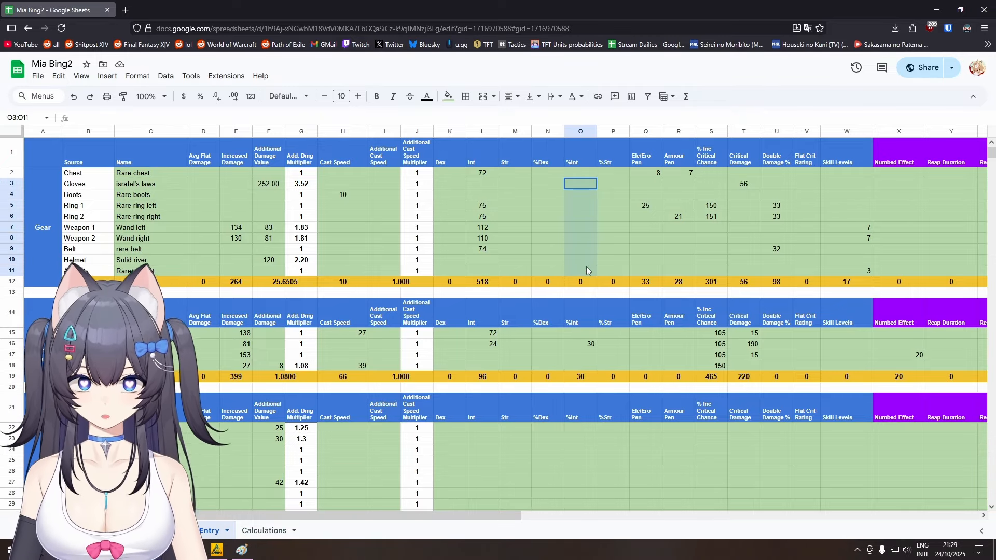
{"action": "left_click_drag", "start_coordinate": [581, 173], "coordinate": [590, 262]}
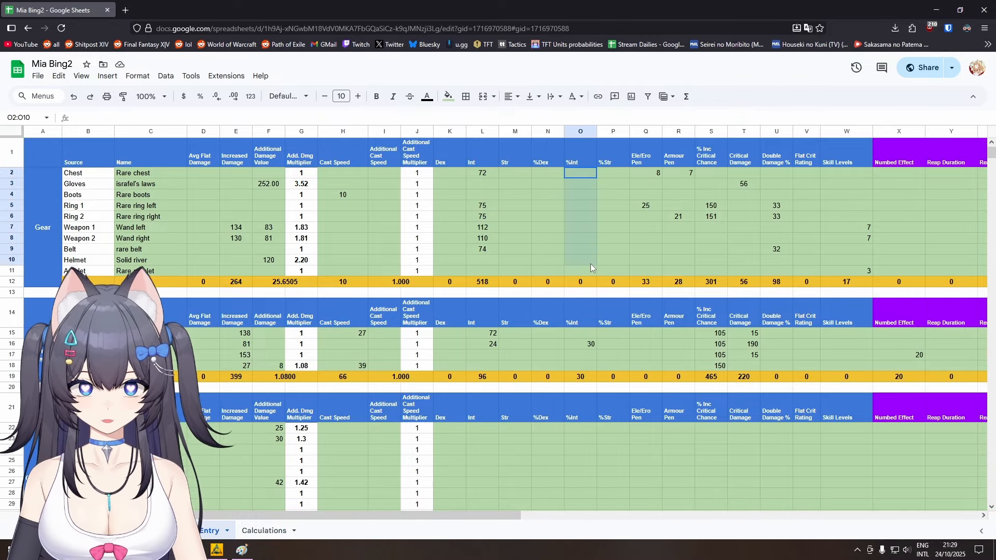
{"action": "left_click_drag", "start_coordinate": [613, 173], "coordinate": [613, 246]}
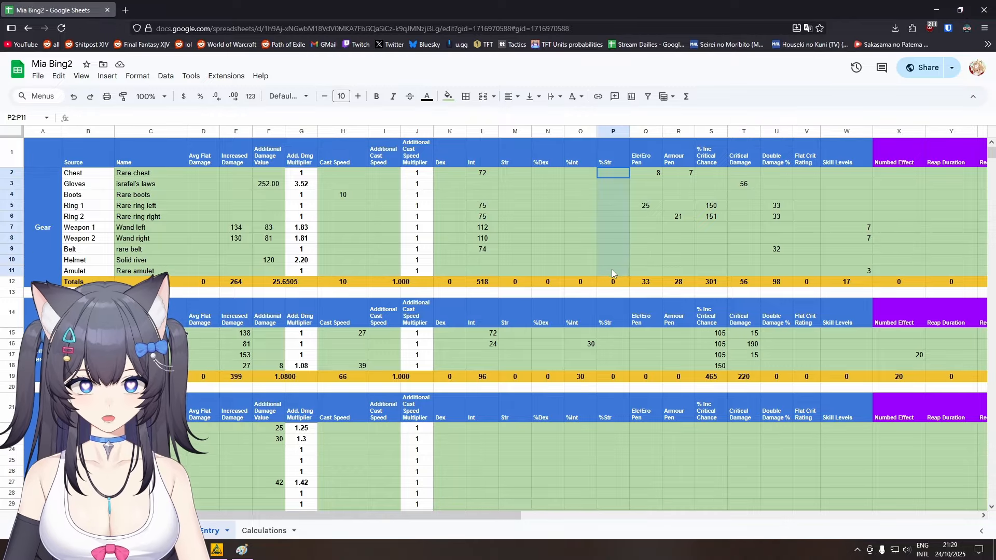
{"action": "left_click_drag", "start_coordinate": [417, 173], "coordinate": [426, 269]}
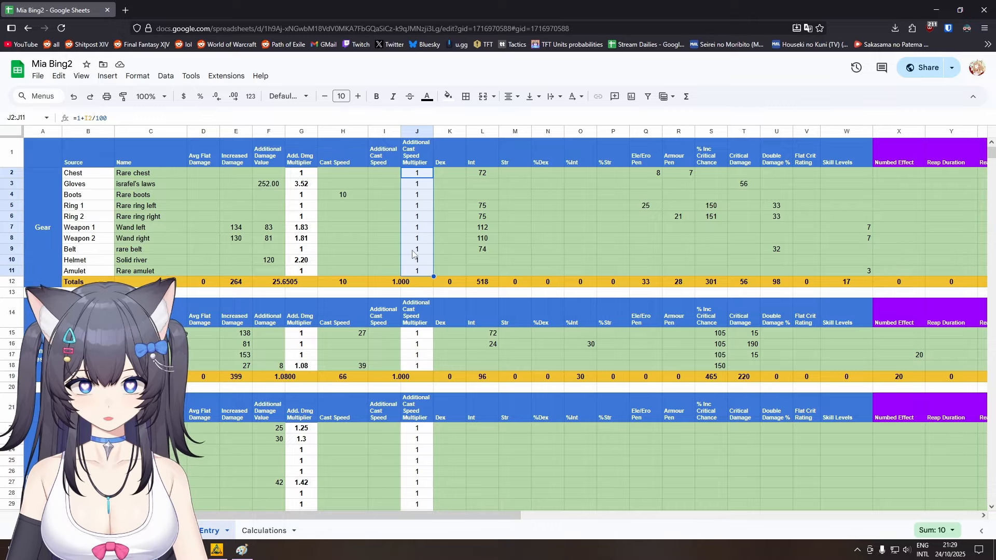
{"action": "left_click", "coordinate": [418, 282]}
{"action": "left_click", "coordinate": [460, 161]}
{"action": "left_click", "coordinate": [515, 216]}
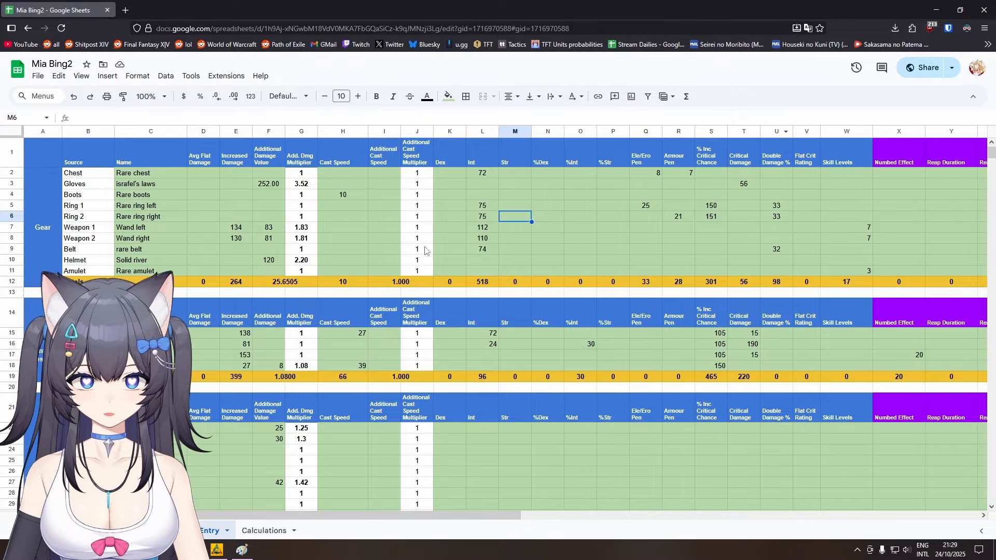
Open the Calculations sheet and point out the Additional Curse effect cells in the Curses table.
{"action": "left_click_drag", "start_coordinate": [529, 206], "coordinate": [555, 251]}
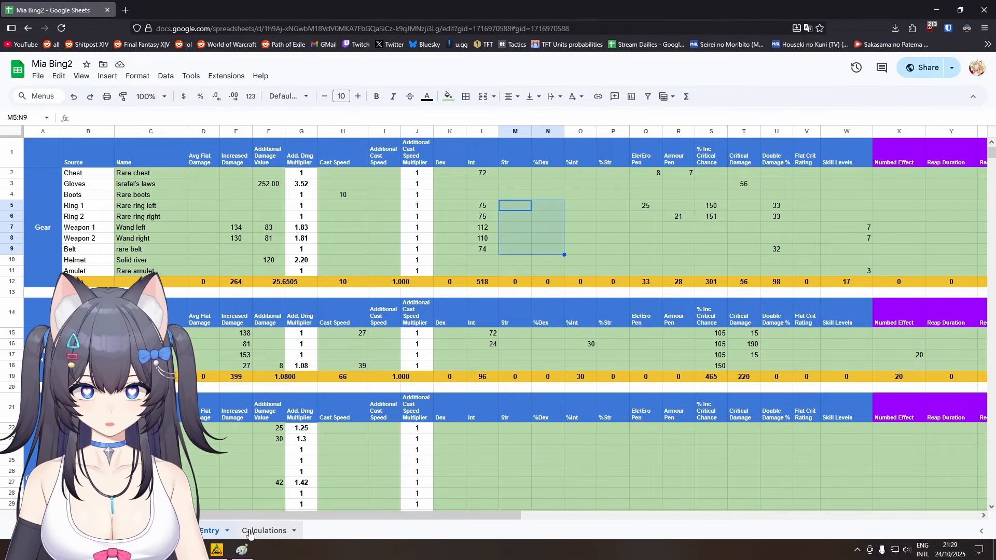
{"action": "left_click", "coordinate": [250, 531]}
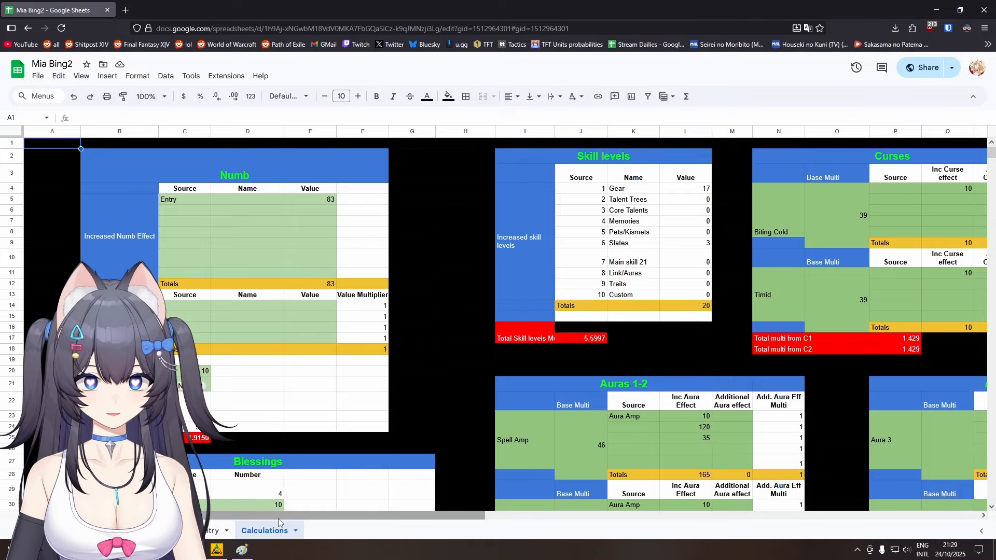
{"action": "left_click_drag", "start_coordinate": [278, 515], "coordinate": [534, 511]}
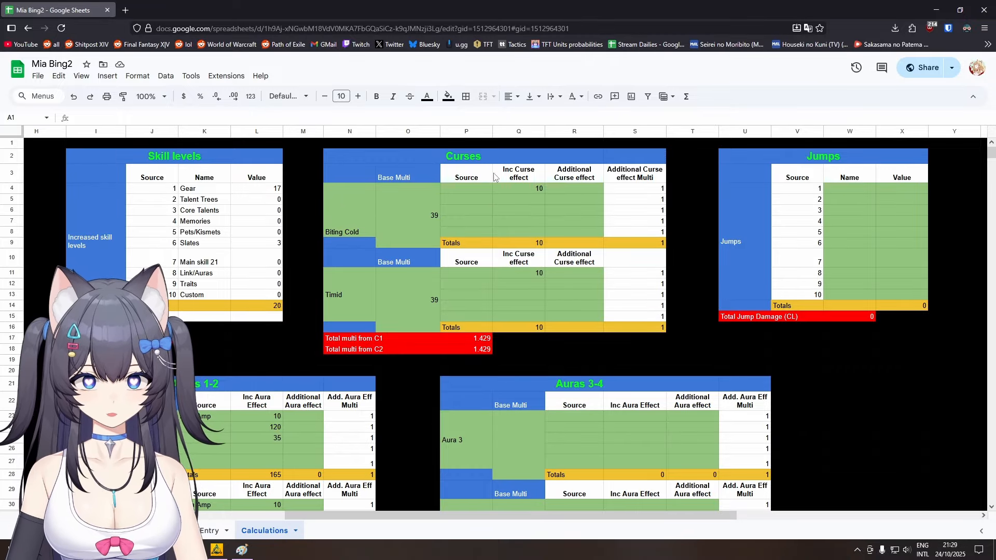
{"action": "left_click_drag", "start_coordinate": [511, 200], "coordinate": [533, 224]}
{"action": "left_click", "coordinate": [554, 211]}
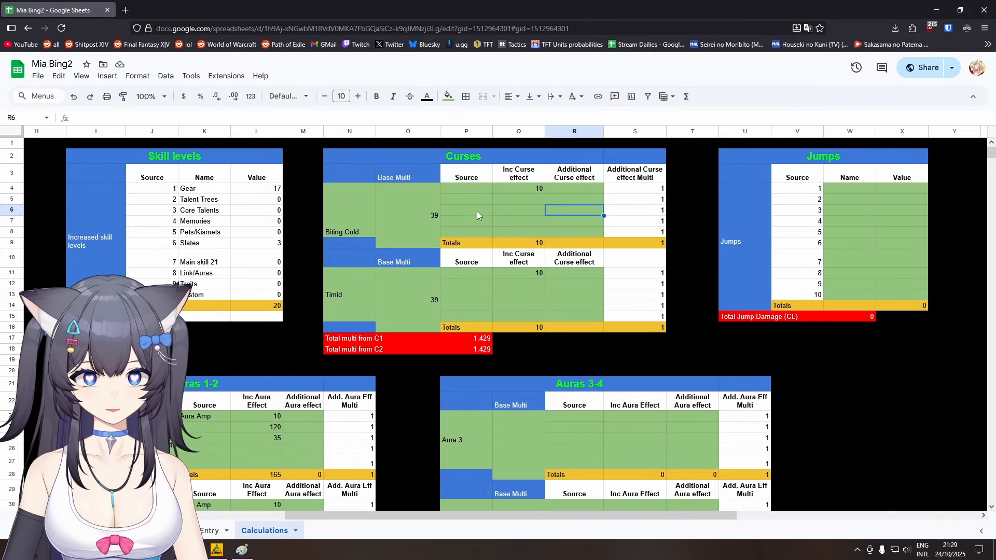
Compare the Inc Curse effect cells of Biting Cold and Timid with the robe's curse effect prefix in the game.
{"action": "left_click", "coordinate": [535, 190]}
{"action": "left_click", "coordinate": [535, 274]}
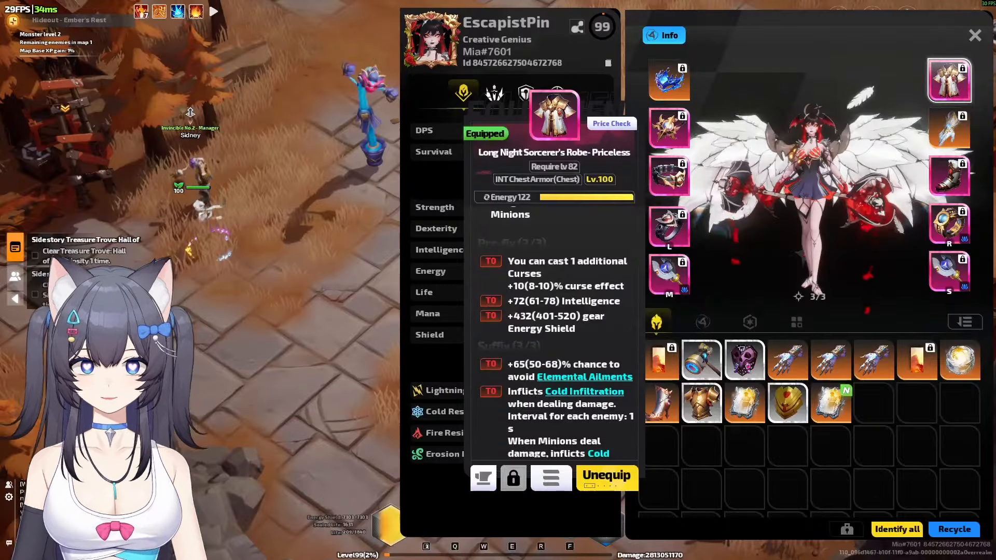
{"action": "left_click_drag", "start_coordinate": [995, 73], "coordinate": [522, 344]}
{"action": "left_click_drag", "start_coordinate": [594, 349], "coordinate": [530, 5]}
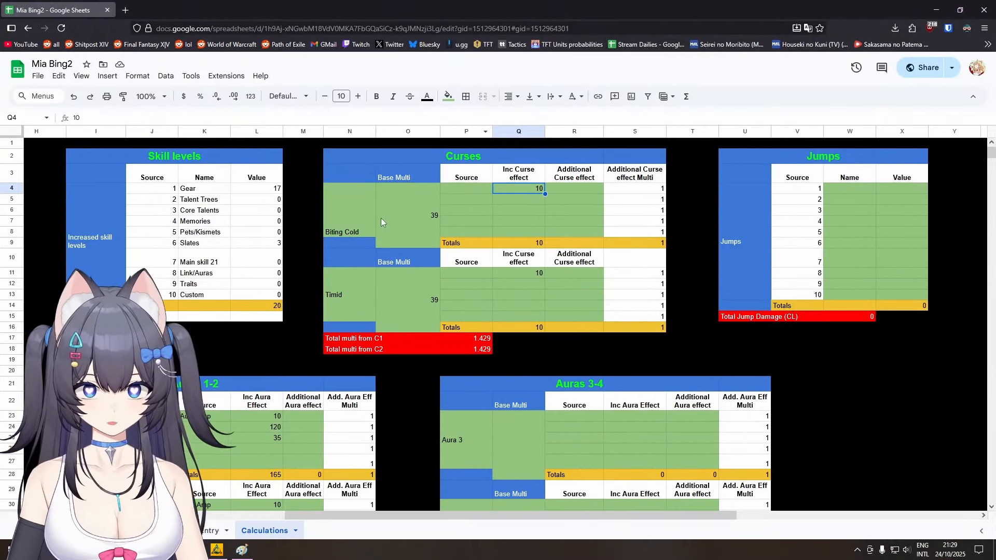
Switch to the spreadsheet and point out the Base Multi cells of Biting Cold and Timid in the Curses table.
{"action": "left_click", "coordinate": [399, 209]}
{"action": "left_click", "coordinate": [409, 300]}
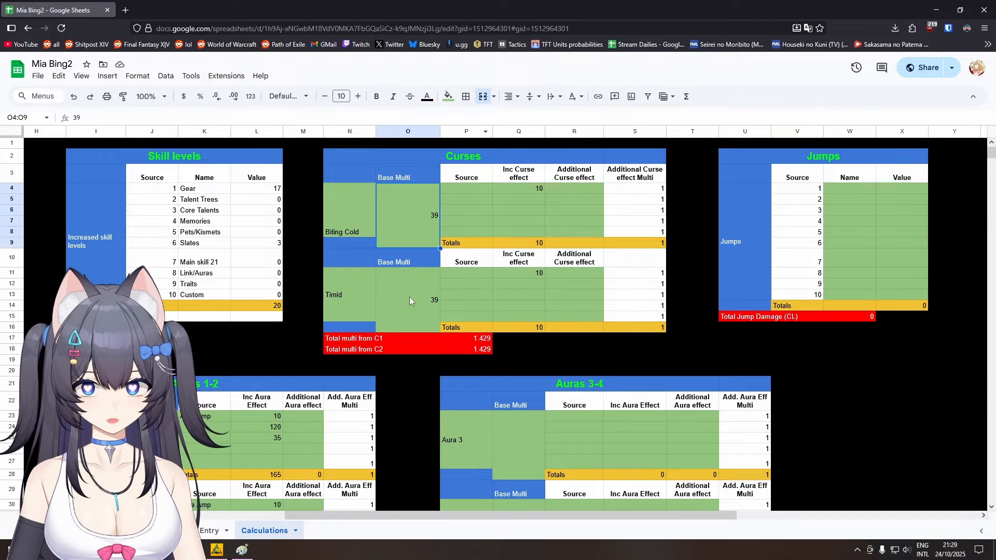
{"action": "left_click", "coordinate": [403, 208]}
{"action": "left_click", "coordinate": [416, 304]}
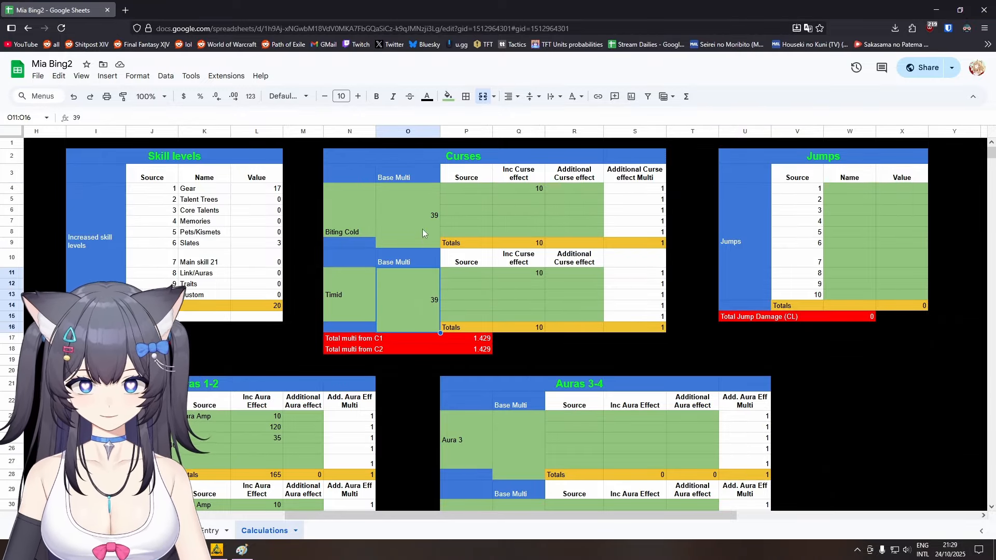
{"action": "left_click", "coordinate": [422, 229]}
{"action": "left_click", "coordinate": [400, 315]}
{"action": "left_click", "coordinate": [353, 231]}
{"action": "left_click", "coordinate": [397, 225]}
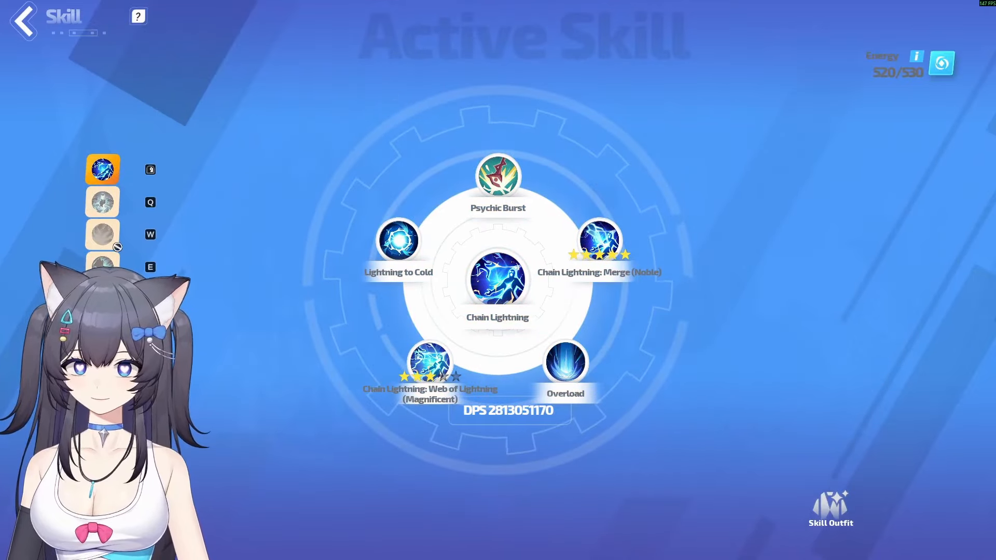
Switch to the game, inspect the Onslaught­er's Pendant and a ring for their triggered curses, and return to the spreadsheet.
{"action": "key", "text": "c"}
{"action": "left_click", "coordinate": [668, 129]}
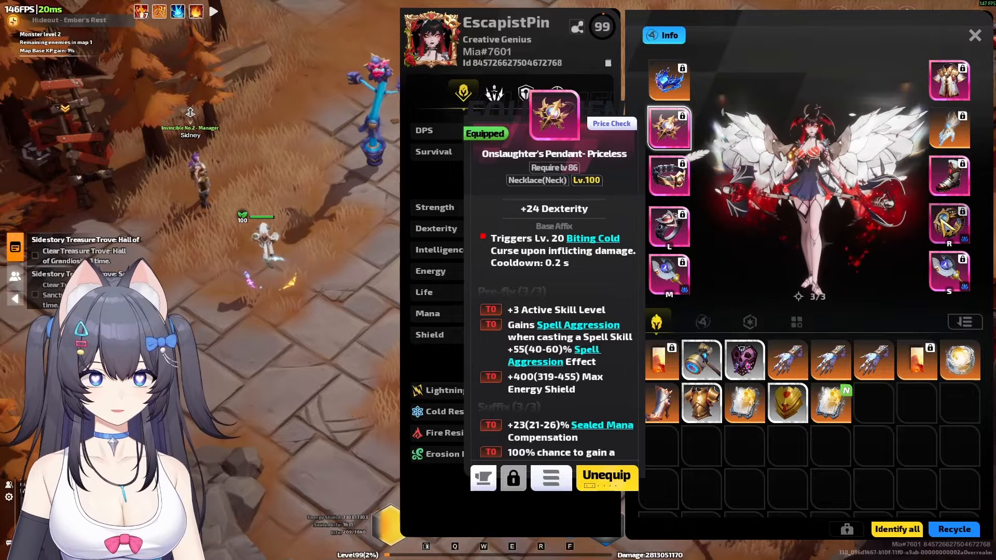
{"action": "left_click", "coordinate": [949, 223]}
{"action": "key", "text": "alt+Tab"}
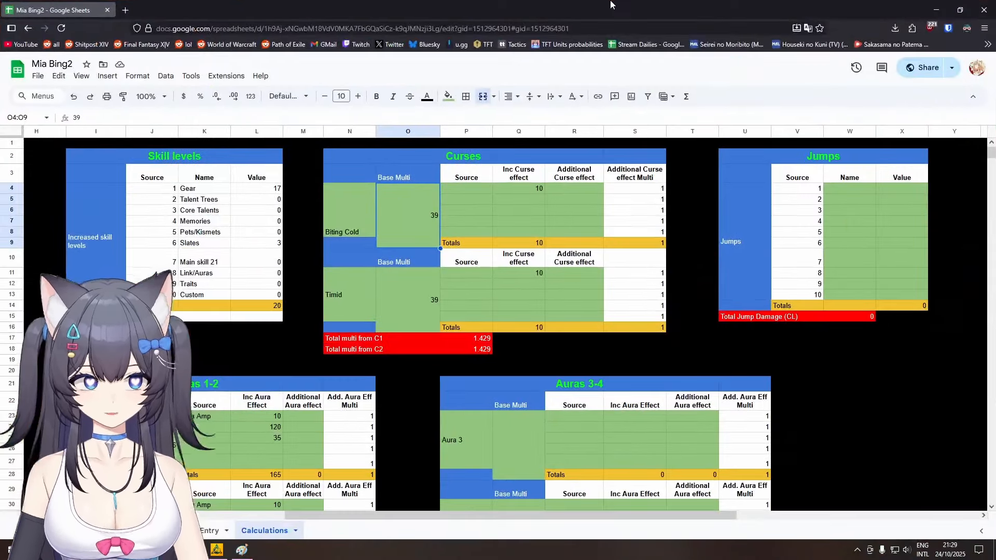
Open tlidb.com in a new tab, look up Biting Cold, and highlight its additional Cold Damage percentage at level 20.
{"action": "key", "text": "ctrl+t"}
{"action": "type", "text": "tlidb.com"}
{"action": "key", "text": "Return"}
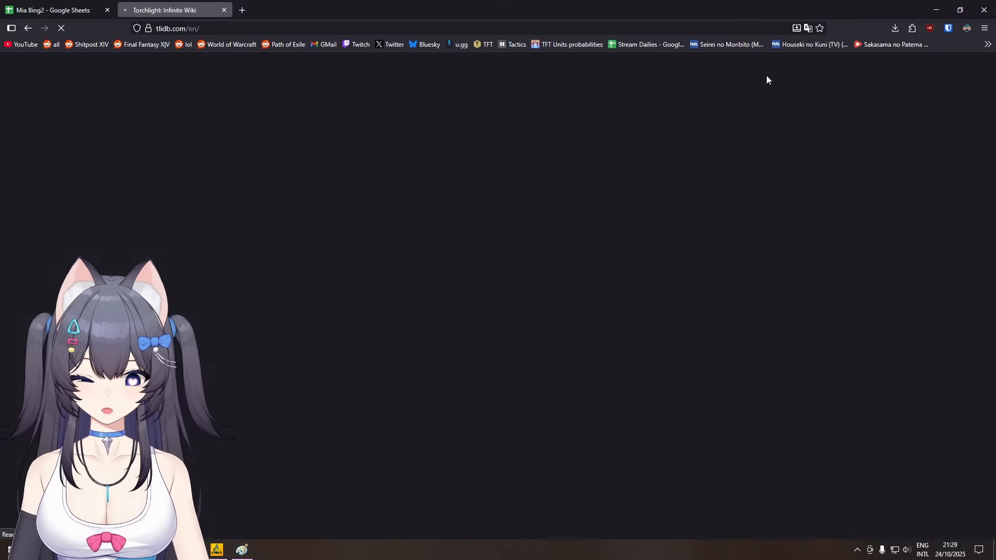
{"action": "left_click", "coordinate": [760, 70]}
{"action": "type", "text": "biting"}
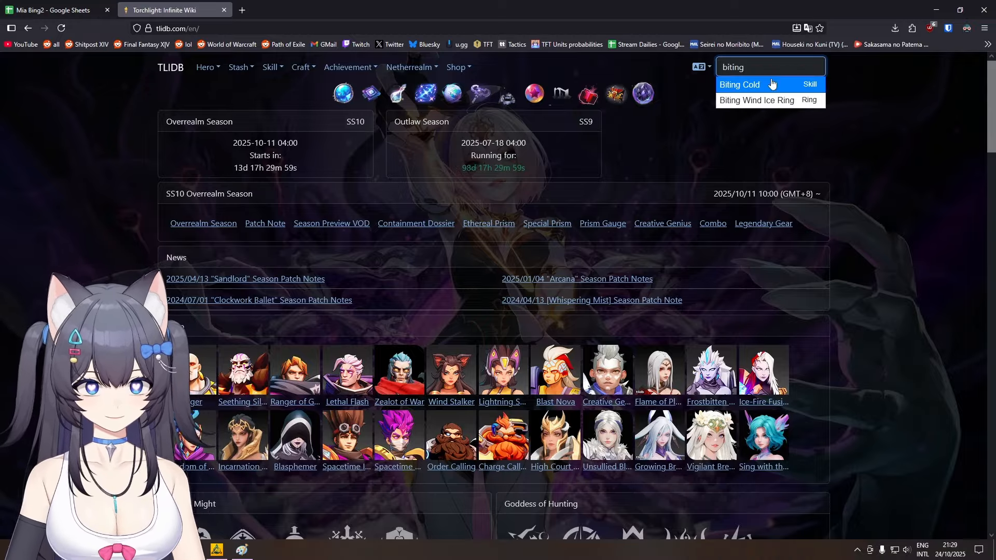
{"action": "left_click", "coordinate": [772, 84]}
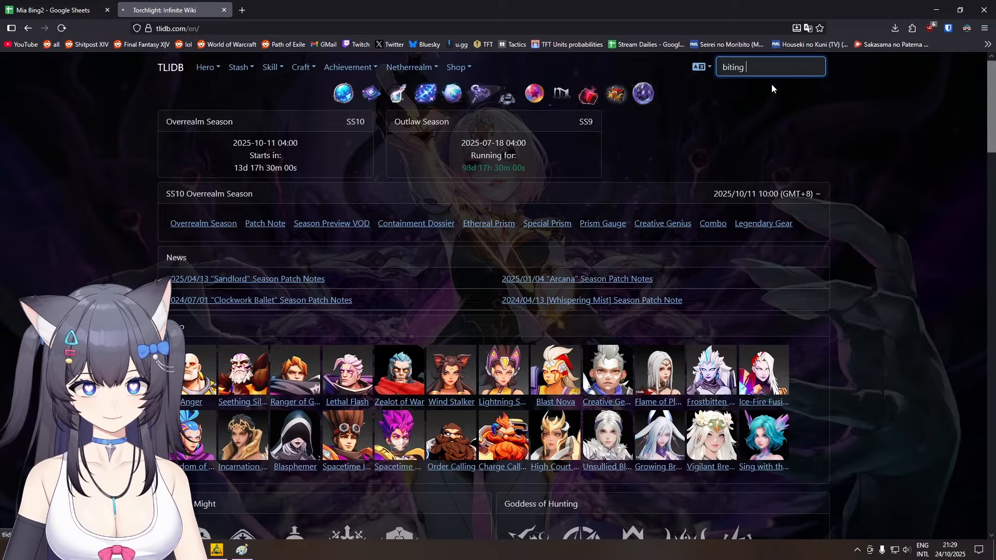
{"action": "scroll", "coordinate": [494, 239], "scroll_direction": "down", "scroll_amount": 20}
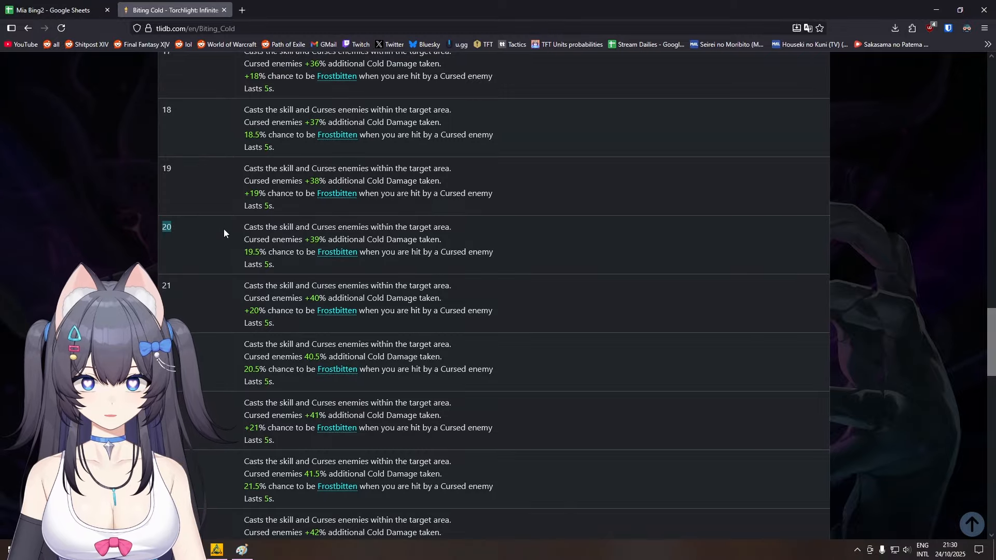
{"action": "left_click_drag", "start_coordinate": [304, 240], "coordinate": [327, 242]}
Return to the spreadsheet and compare the Base Multi cells of both curses in the Curses table.
{"action": "left_click", "coordinate": [52, 10]}
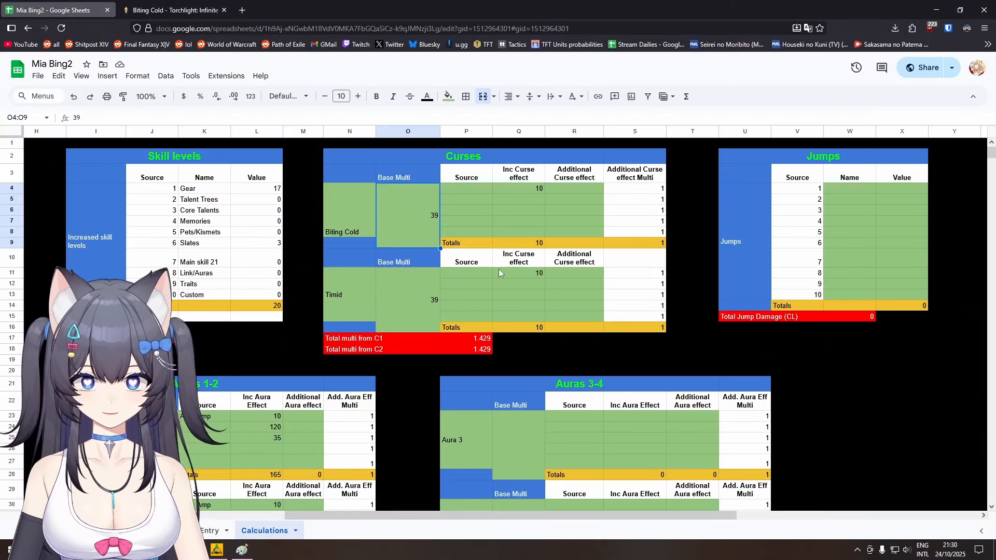
{"action": "left_click", "coordinate": [408, 285]}
{"action": "left_click", "coordinate": [409, 201]}
{"action": "left_click", "coordinate": [404, 296]}
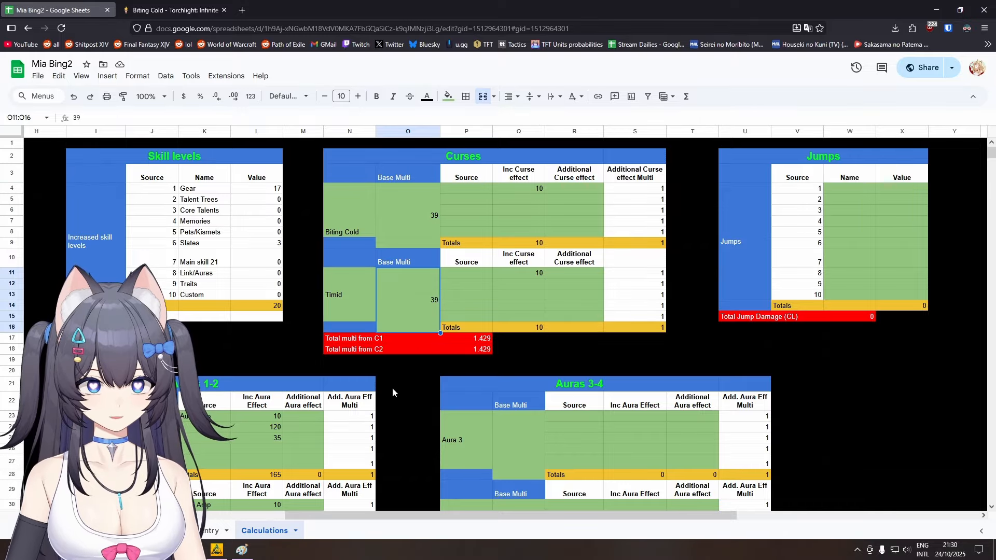
Switch to the game and read the Long Night Sorcerer's Robe's curse effect, Intelligence and Energy Shield prefixes.
{"action": "left_click_drag", "start_coordinate": [727, 9], "coordinate": [894, 229]}
{"action": "left_click", "coordinate": [610, 330]}
{"action": "left_click", "coordinate": [950, 81]}
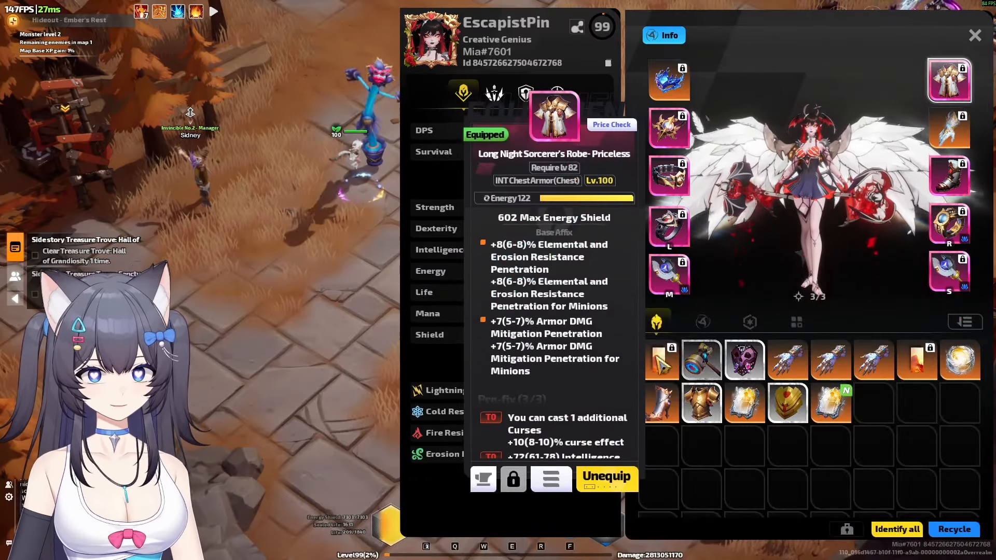
{"action": "scroll", "coordinate": [599, 252], "scroll_direction": "down", "scroll_amount": 3}
{"action": "scroll", "coordinate": [574, 327], "scroll_direction": "down", "scroll_amount": 1}
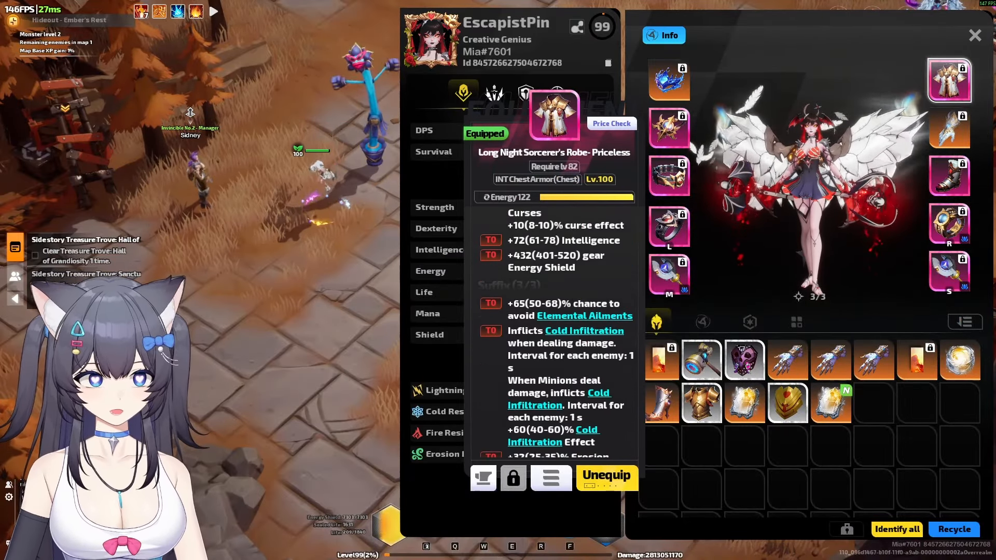
Switch to the spreadsheet's Entry sheet and select the Rare chest row's Int cell.
{"action": "left_click_drag", "start_coordinate": [994, 210], "coordinate": [809, 69]}
{"action": "left_click", "coordinate": [550, 227]}
{"action": "left_click", "coordinate": [485, 172]}
Switch to the game and view the Cold Infiltration description in the robe's suffixes.
{"action": "key", "text": "alt+Tab"}
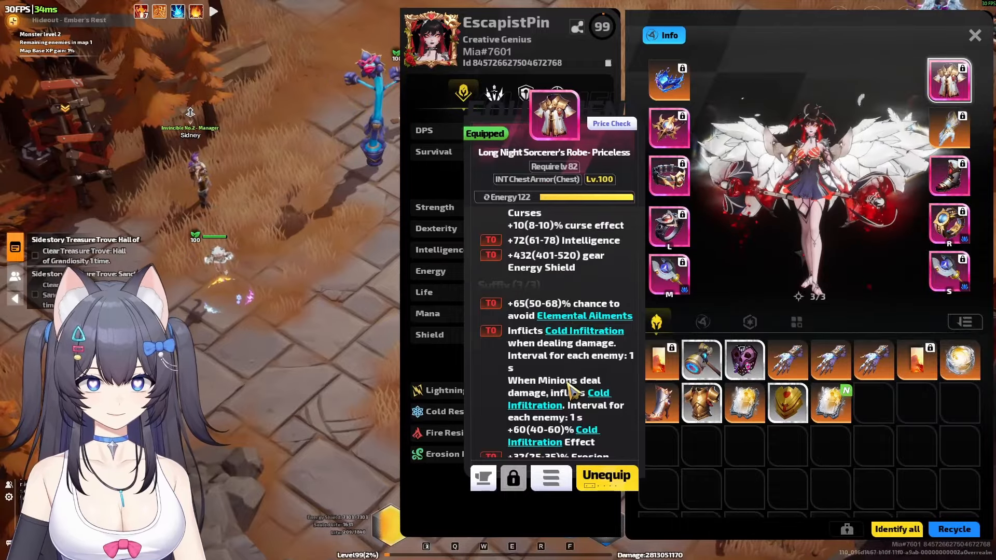
{"action": "scroll", "coordinate": [495, 309], "scroll_direction": "down", "scroll_amount": 2}
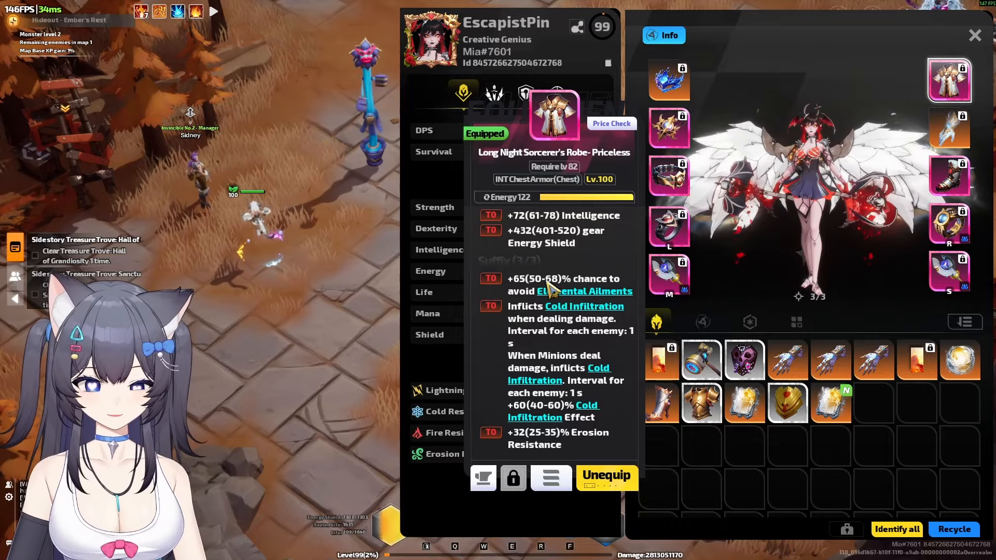
{"action": "mouse_move", "coordinate": [575, 310]}
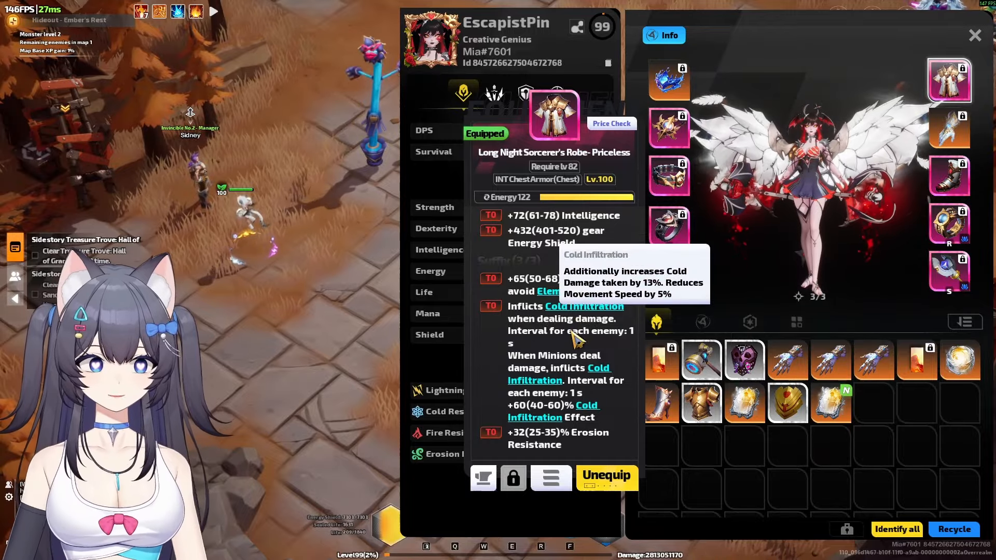
Switch to the Entry sheet and locate the Cold infiltration row with the name Chest in the Custom Modifiers/Affixes table.
{"action": "key", "text": "alt+Tab"}
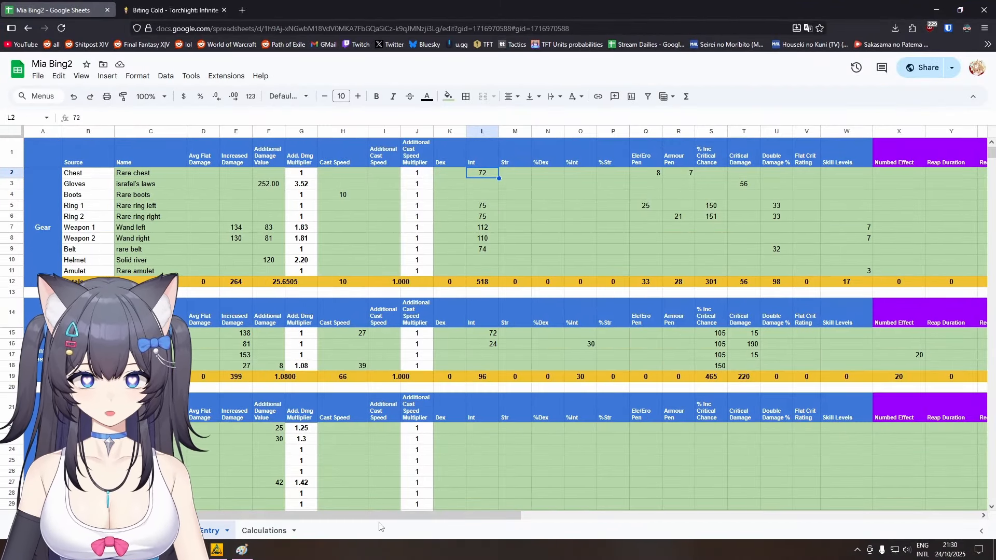
{"action": "left_click_drag", "start_coordinate": [379, 524], "coordinate": [475, 262]}
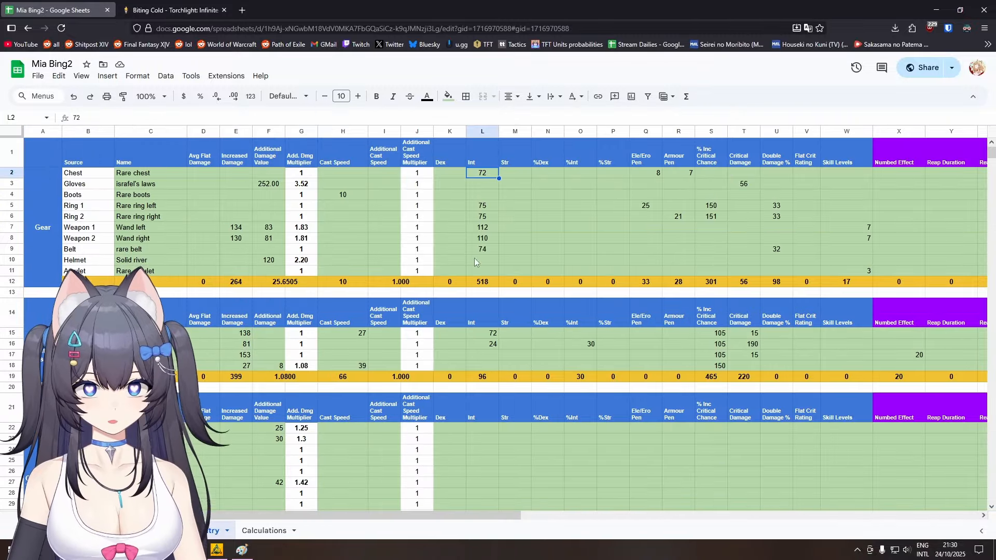
{"action": "key", "text": "alt+Tab"}
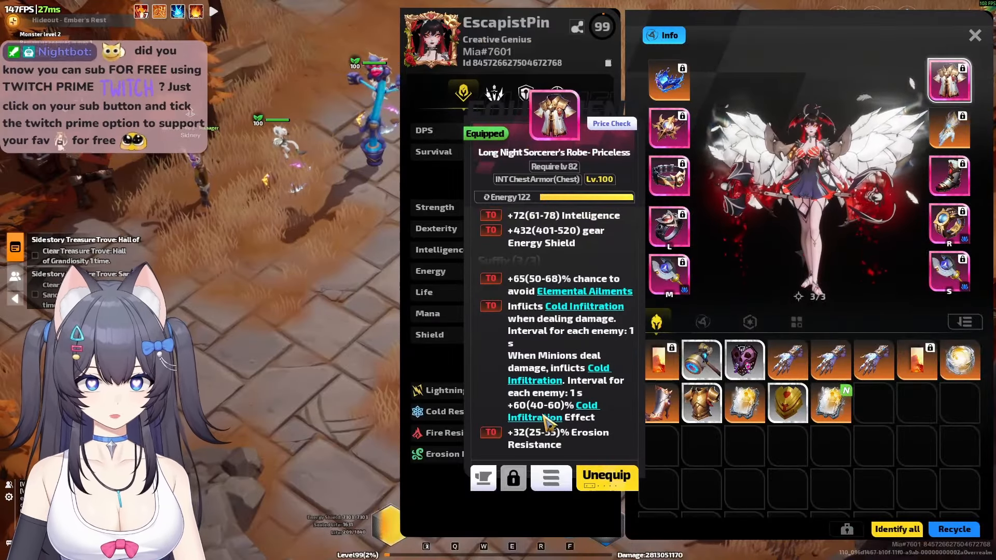
{"action": "key", "text": "alt+Tab"}
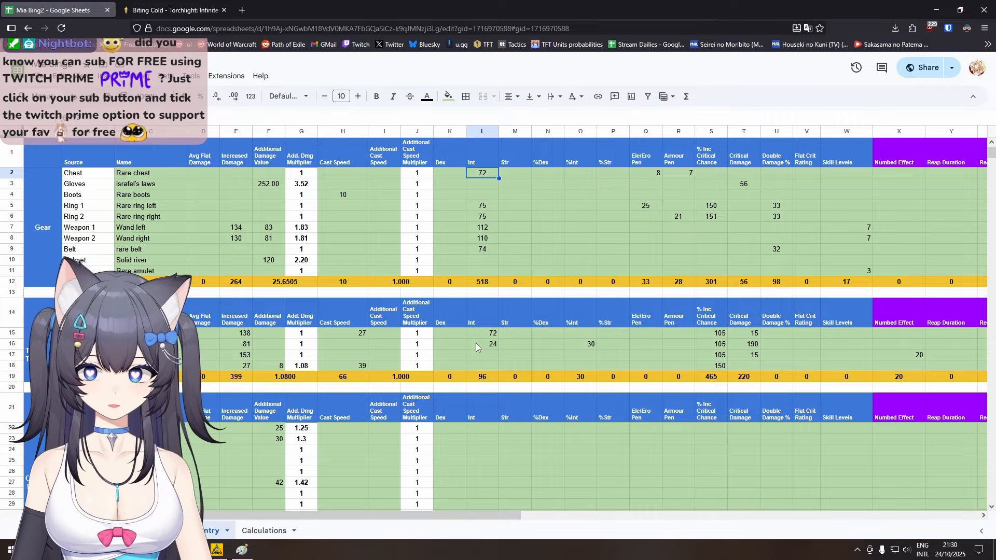
{"action": "scroll", "coordinate": [449, 323], "scroll_direction": "down", "scroll_amount": 15}
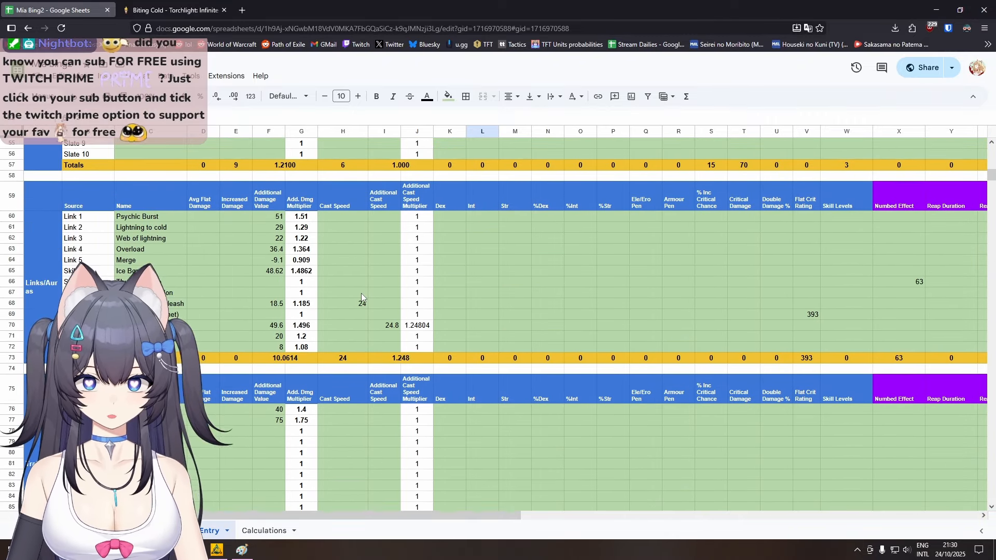
{"action": "scroll", "coordinate": [361, 297], "scroll_direction": "down", "scroll_amount": 3}
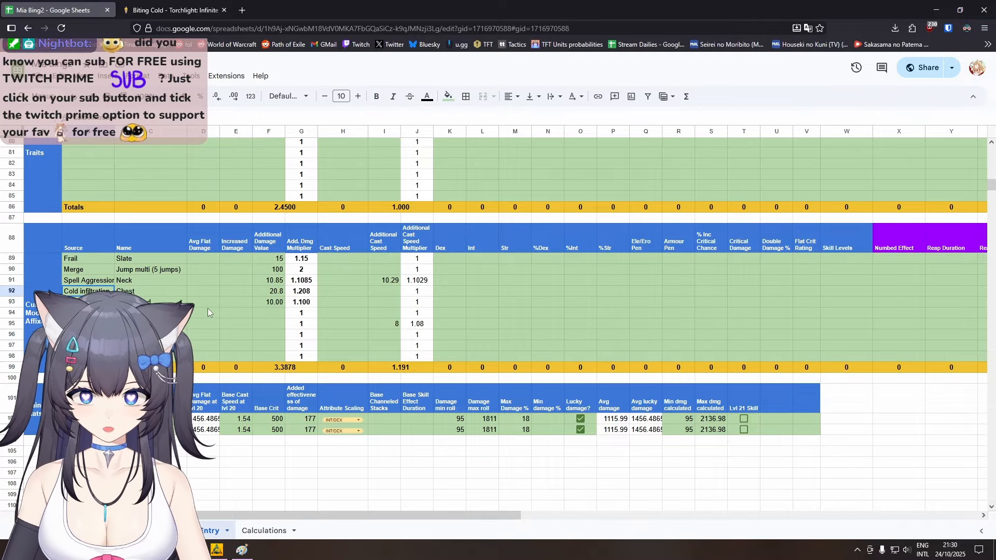
{"action": "scroll", "coordinate": [208, 312], "scroll_direction": "down", "scroll_amount": 2}
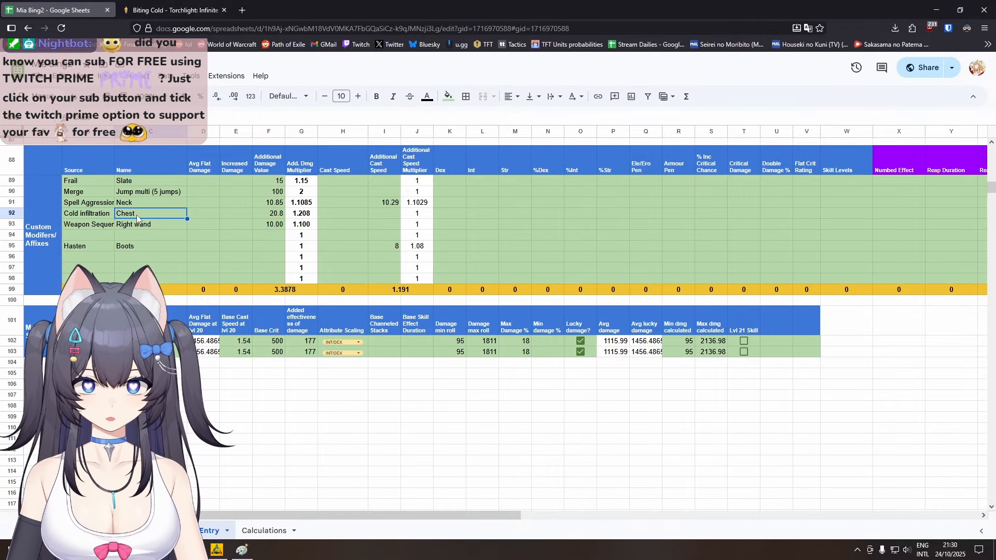
Switch to the game and recheck how much additional Cold Damage taken the robe's Cold Infiltration gives.
{"action": "key", "text": "alt+Tab"}
{"action": "scroll", "coordinate": [581, 337], "scroll_direction": "up", "scroll_amount": 1}
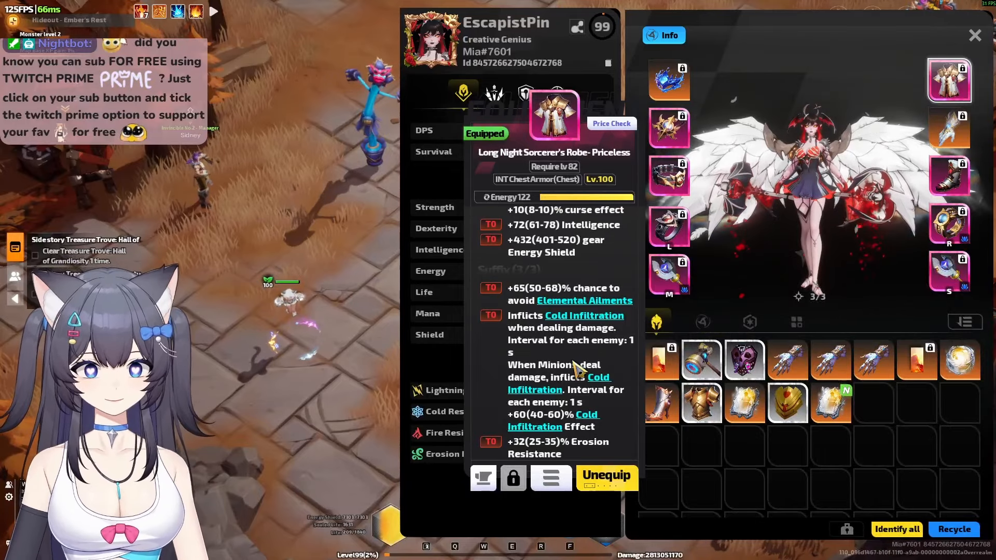
{"action": "mouse_move", "coordinate": [618, 309]}
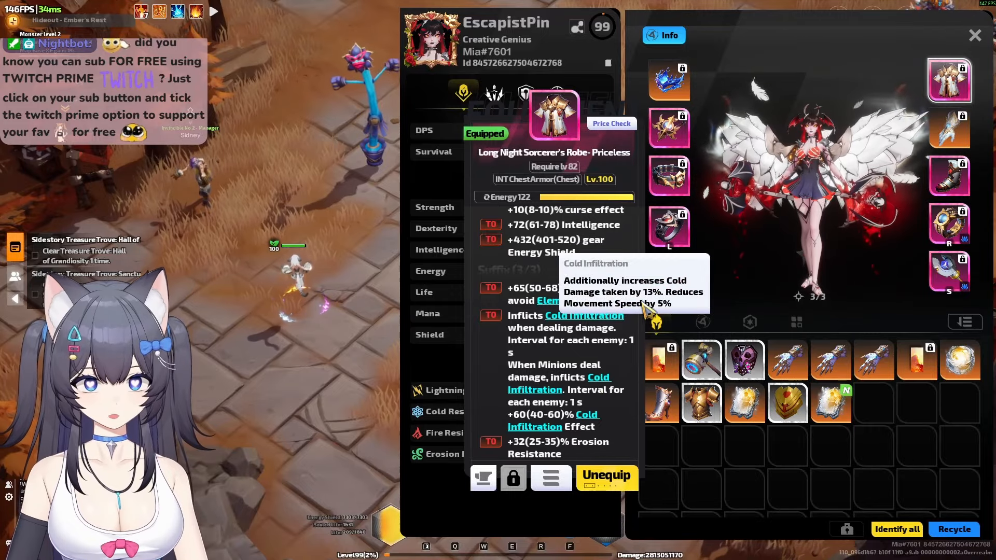
Compare the Cold infiltration row's =13*1.6 formula in the Entry sheet with the robe's +60% Cold Infiltration Effect in the game.
{"action": "key", "text": "alt+Tab"}
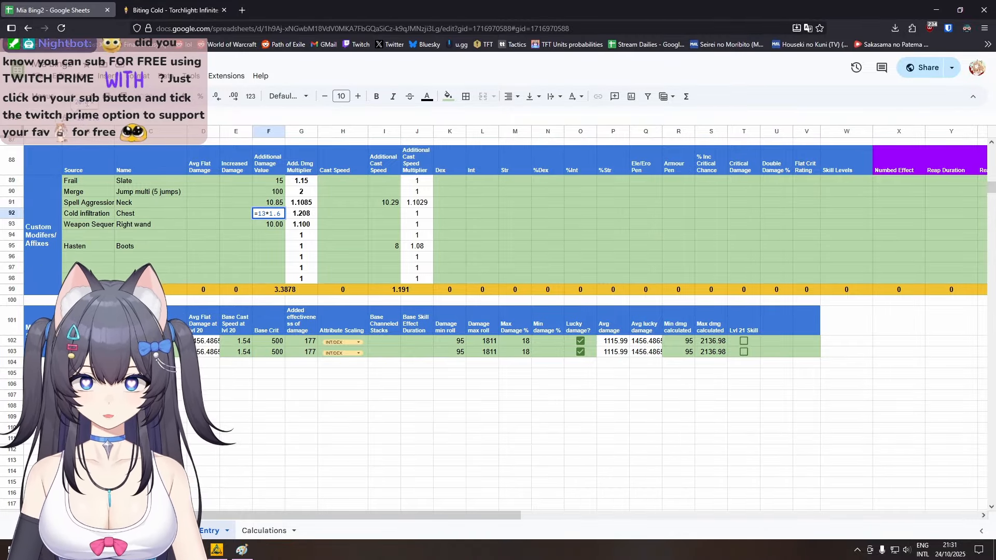
{"action": "key", "text": "alt+Tab"}
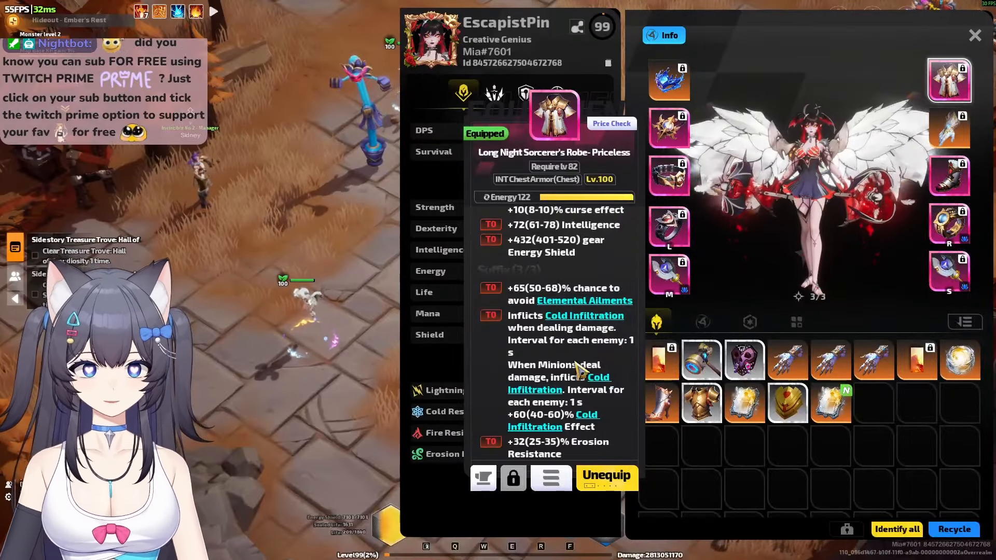
{"action": "key", "text": "alt+Tab"}
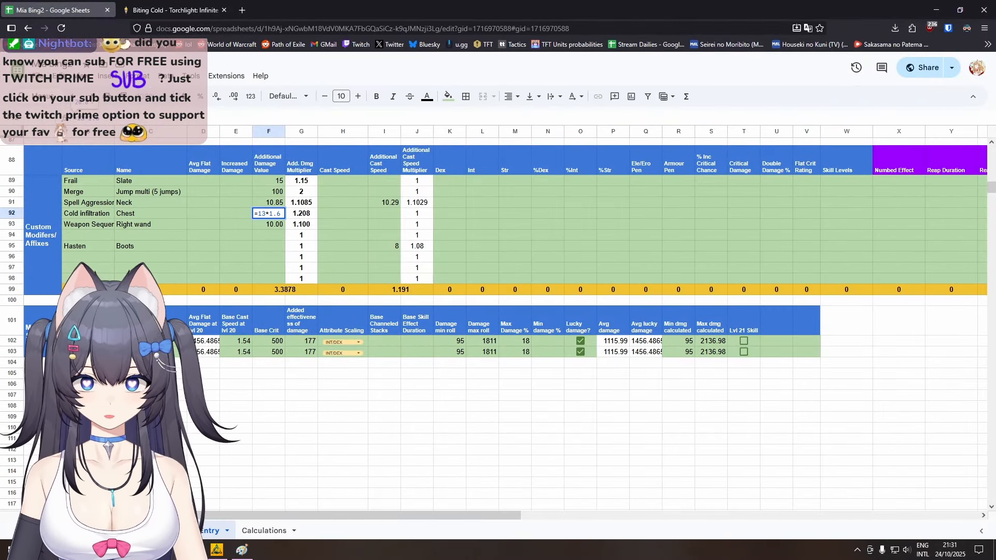
Calculate 100 × 1.6 in the Calculator app, close it, and leave the Cold infiltration row's Additional Damage Value formula as entered.
{"action": "key", "text": "super"}
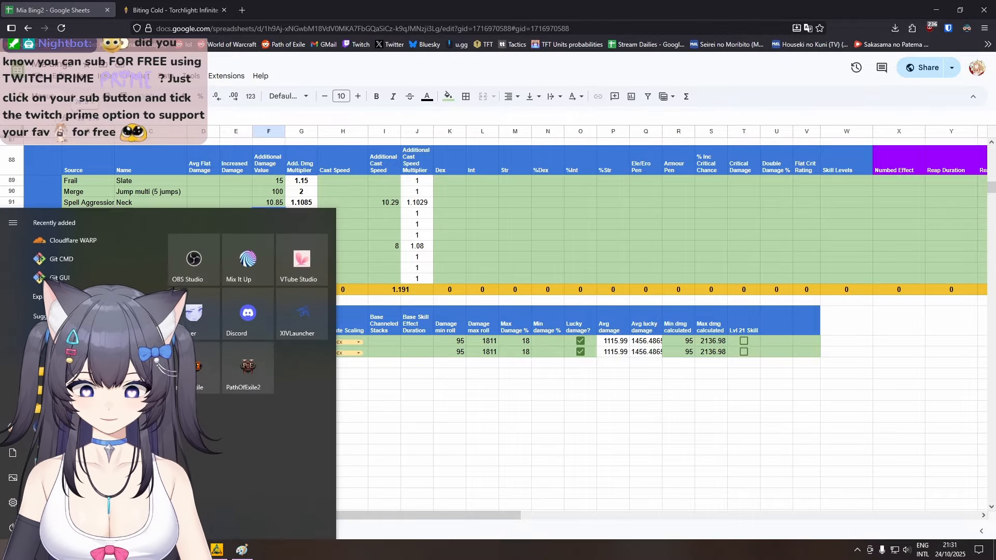
{"action": "type", "text": "calc"}
{"action": "key", "text": "Return"}
{"action": "type", "text": "100"}
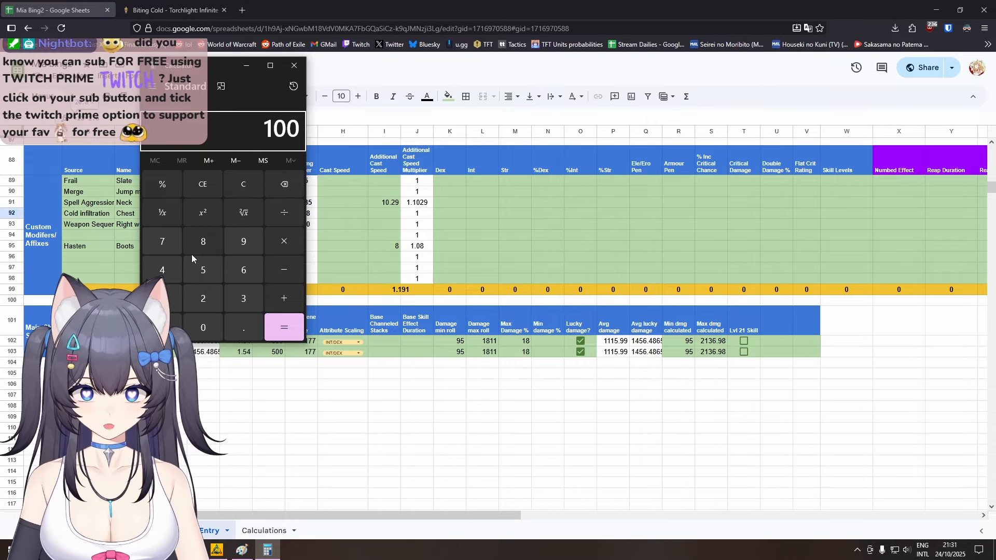
{"action": "type", "text": "*1.6"}
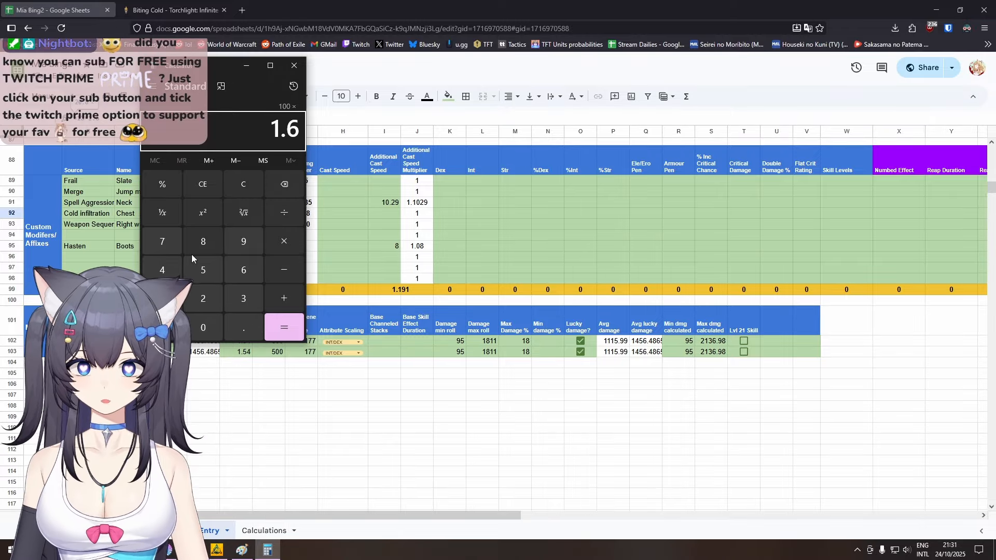
{"action": "key", "text": "Return"}
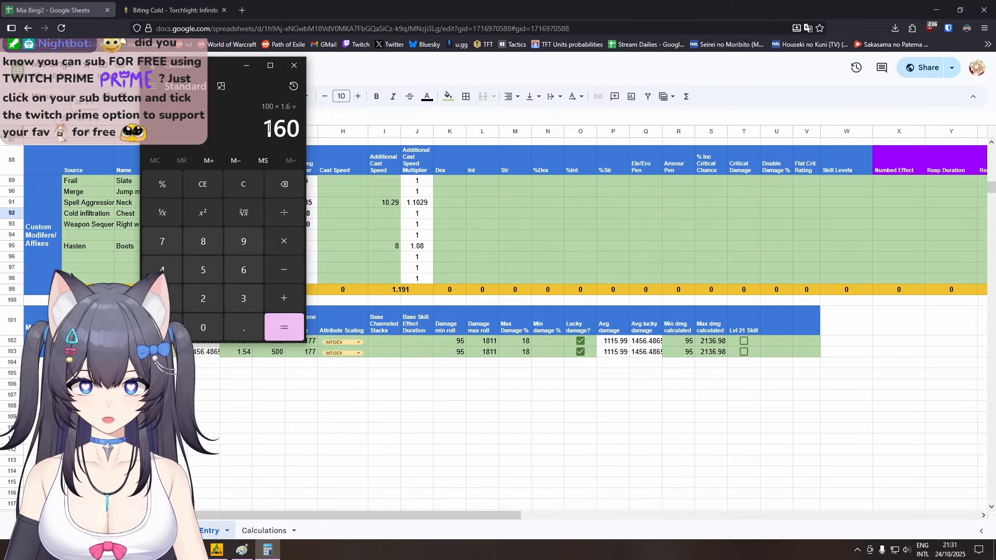
{"action": "left_click", "coordinate": [292, 65]}
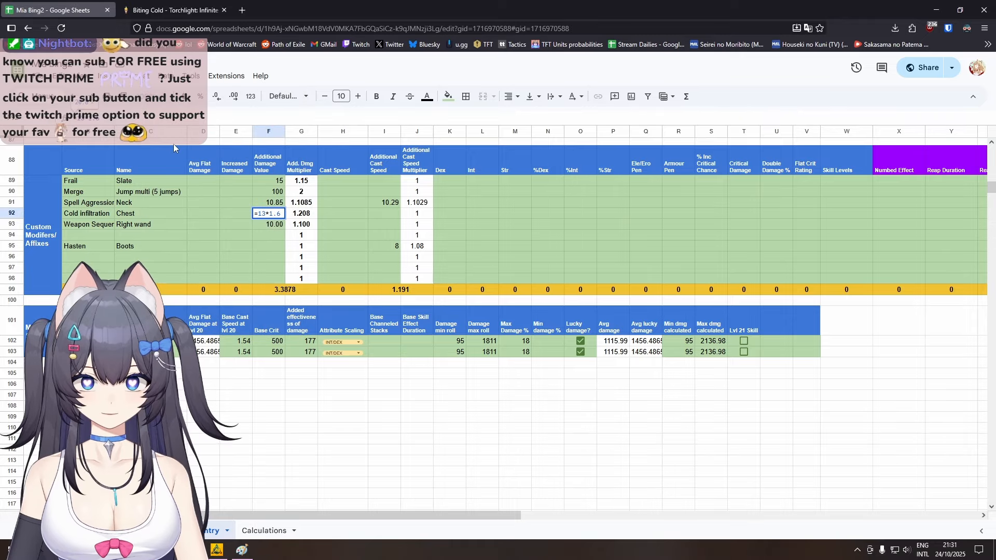
{"action": "key", "text": "Down"}
{"action": "left_click", "coordinate": [282, 217]}
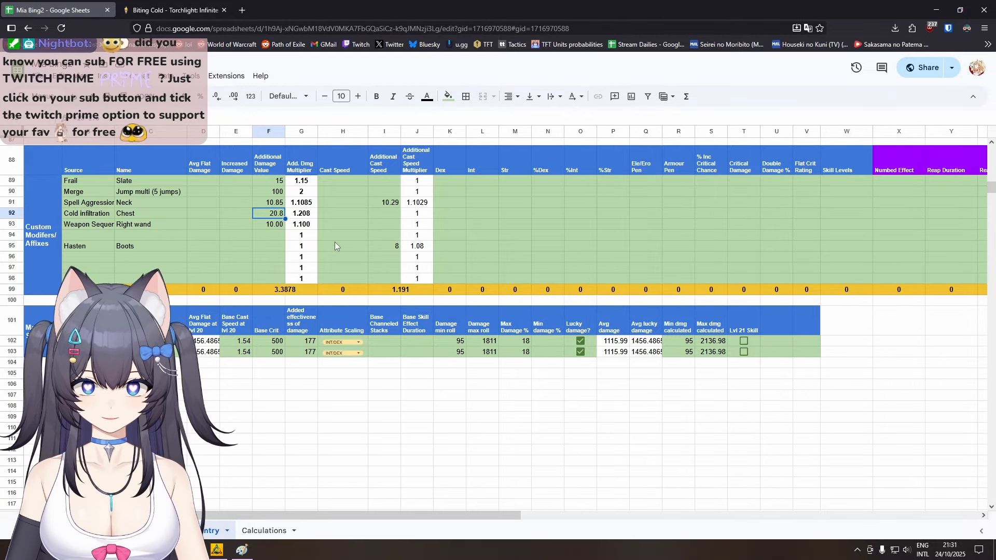
Switch to the game and examine the Hasten affix in the Long Night Sorcerer's Boots' suffixes.
{"action": "key", "text": "alt+Tab"}
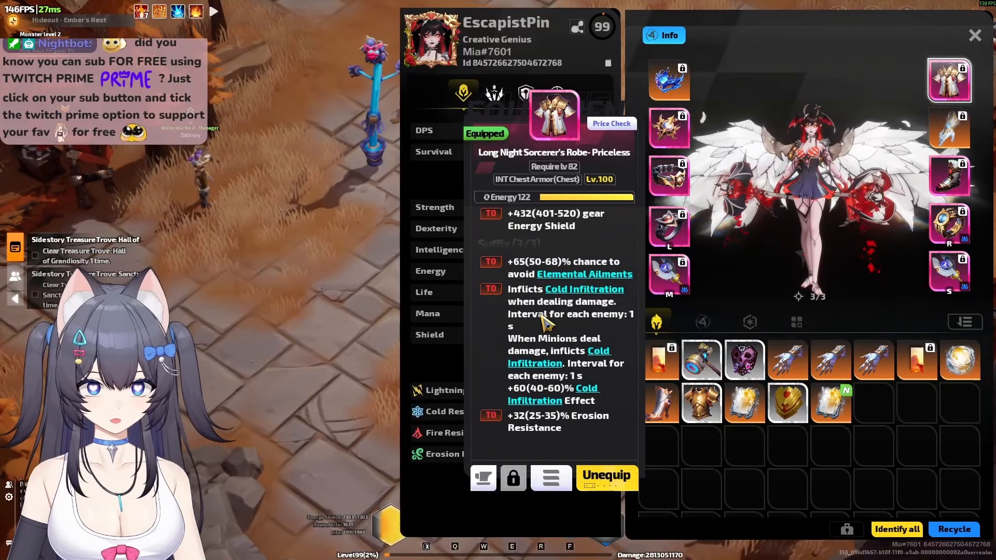
{"action": "left_click", "coordinate": [844, 240]}
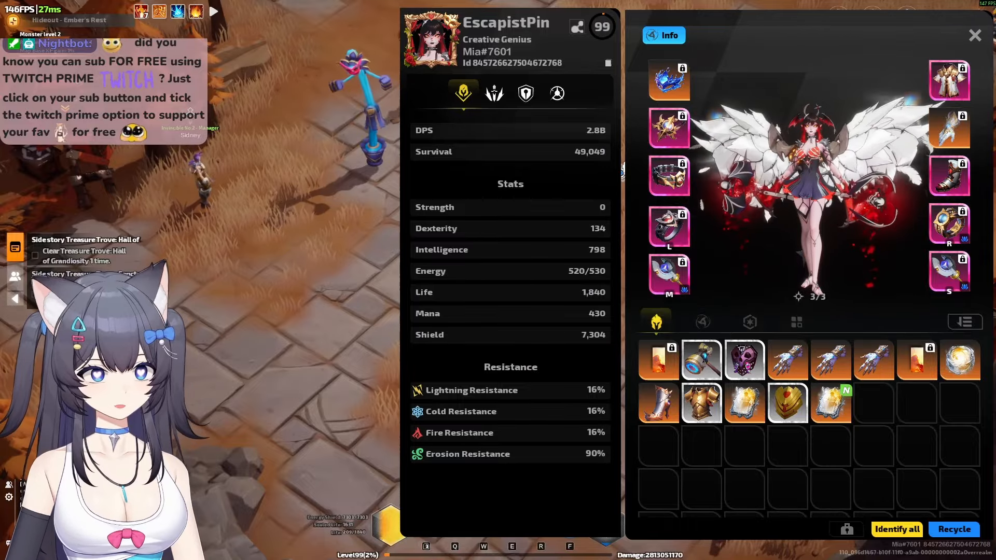
{"action": "left_click", "coordinate": [950, 176]}
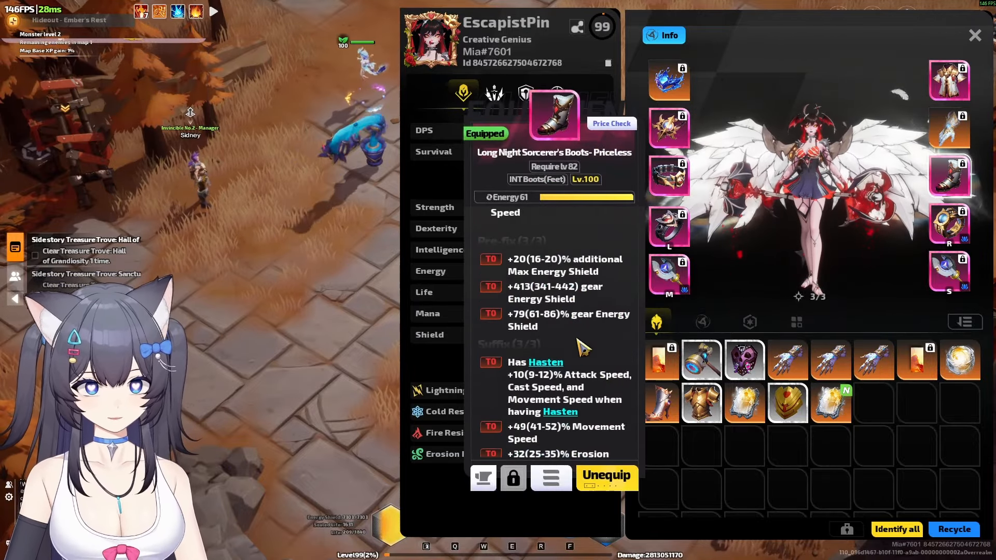
{"action": "scroll", "coordinate": [584, 346], "scroll_direction": "down", "scroll_amount": 1}
{"action": "mouse_move", "coordinate": [557, 343]}
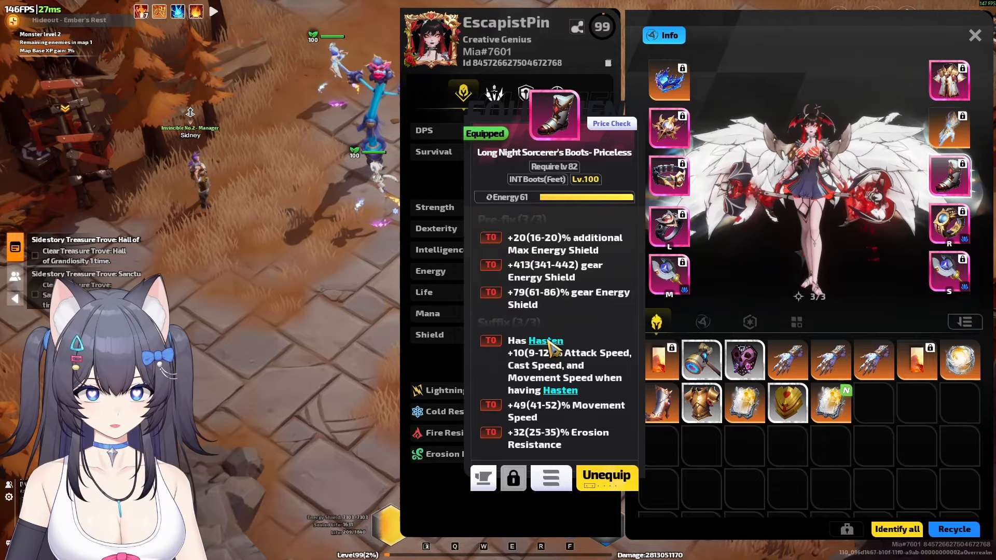
{"action": "mouse_move", "coordinate": [601, 338]}
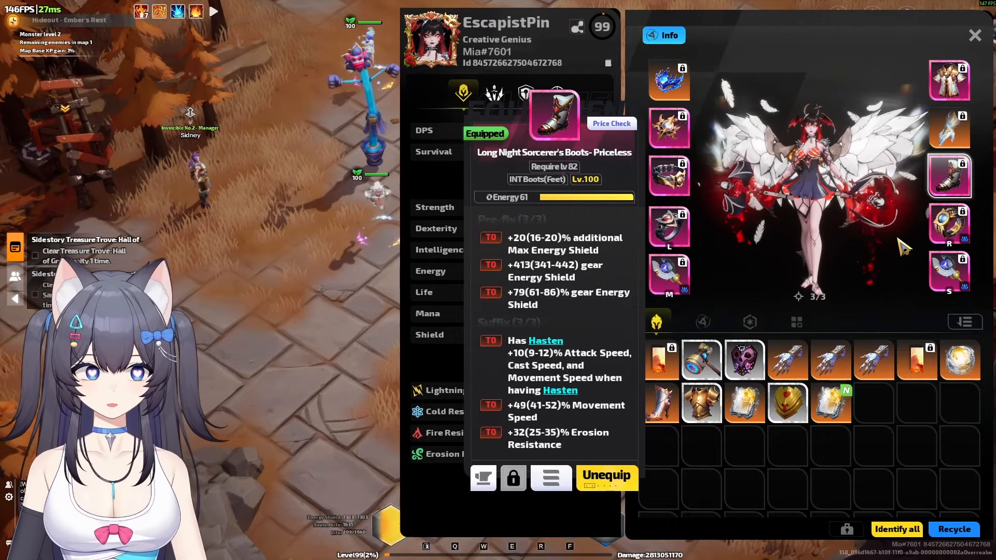
Examine the affixes of both equipped rings and both wands, including their Max Focus Blessing Stacks.
{"action": "left_click", "coordinate": [949, 223]}
{"action": "scroll", "coordinate": [597, 374], "scroll_direction": "down", "scroll_amount": 3}
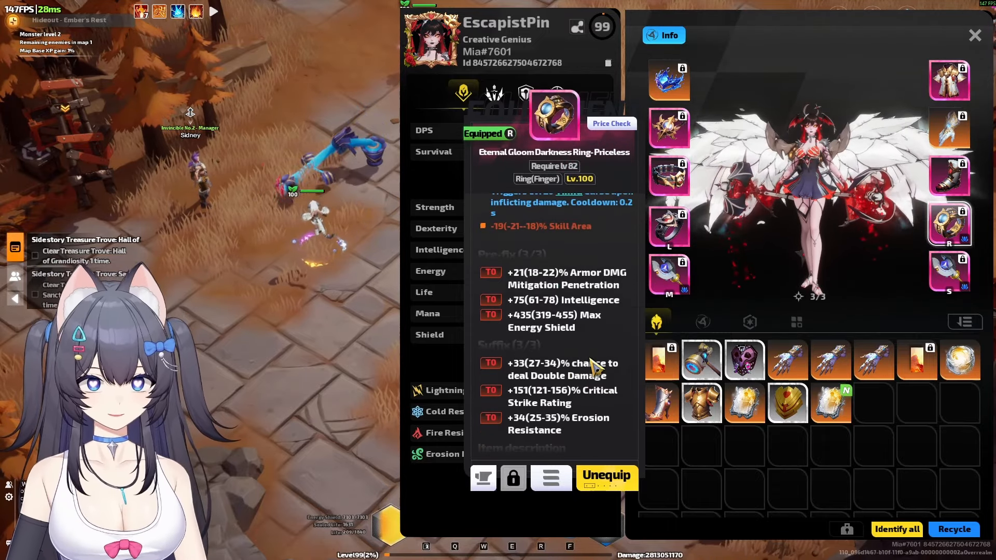
{"action": "scroll", "coordinate": [597, 373], "scroll_direction": "up", "scroll_amount": 3}
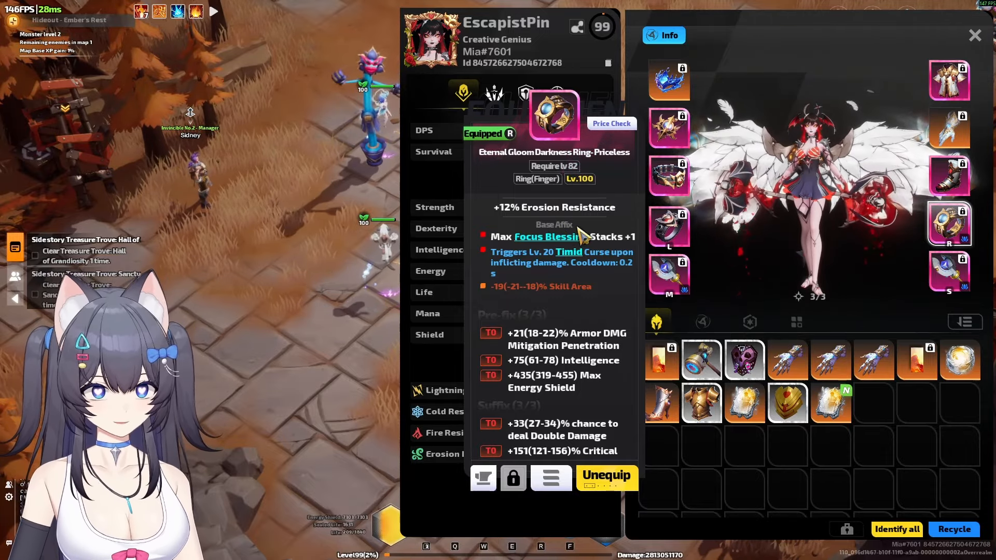
{"action": "left_click", "coordinate": [668, 228]}
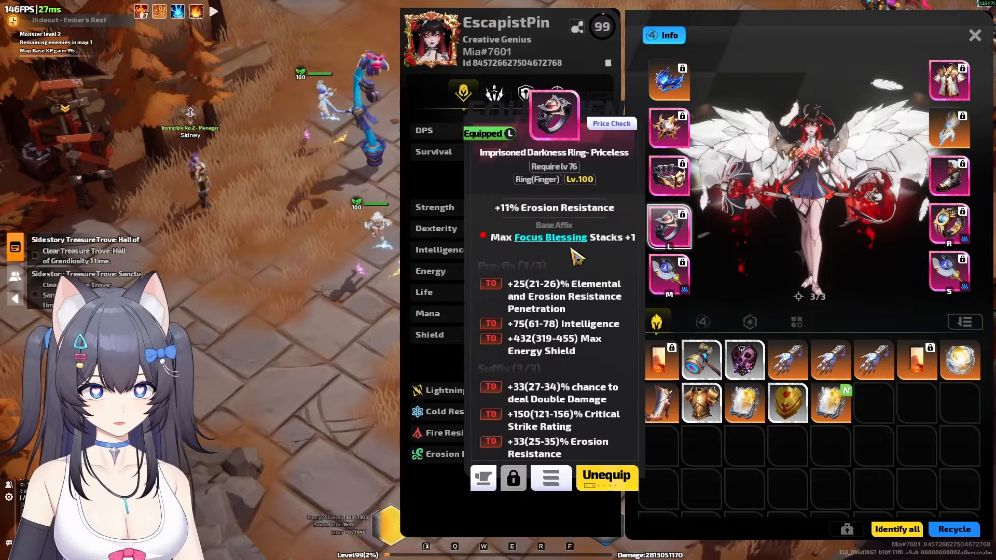
{"action": "left_click", "coordinate": [669, 274]}
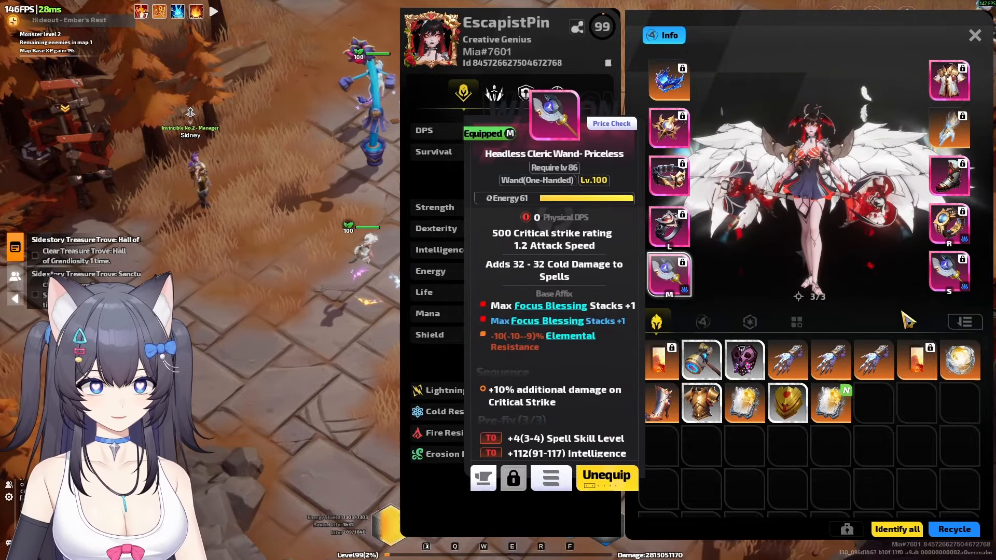
{"action": "left_click", "coordinate": [948, 275]}
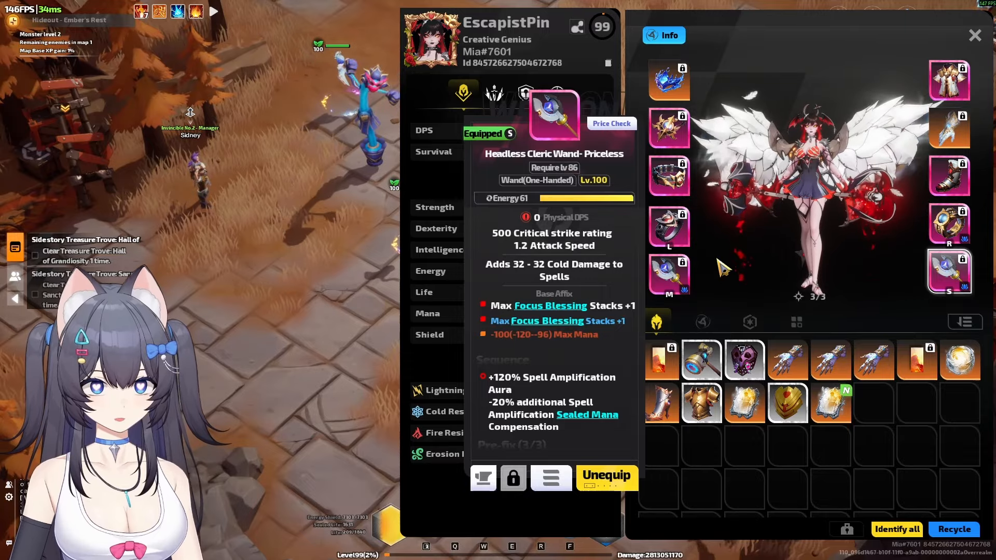
{"action": "left_click", "coordinate": [384, 400]}
Switch to the spreadsheet's Calculations sheet and locate the Number cells for Focus in the Blessings section.
{"action": "key", "text": "alt+Tab"}
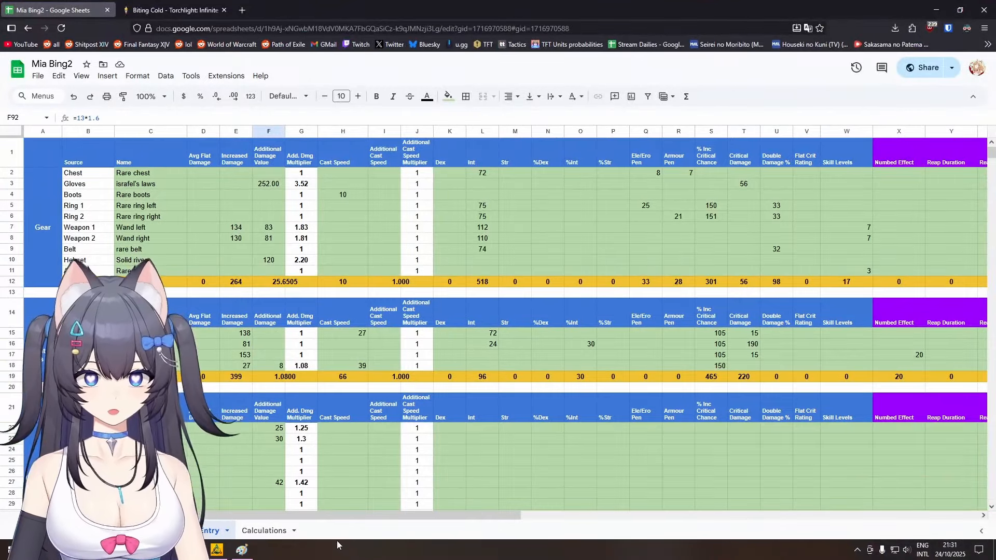
{"action": "left_click", "coordinate": [261, 531]}
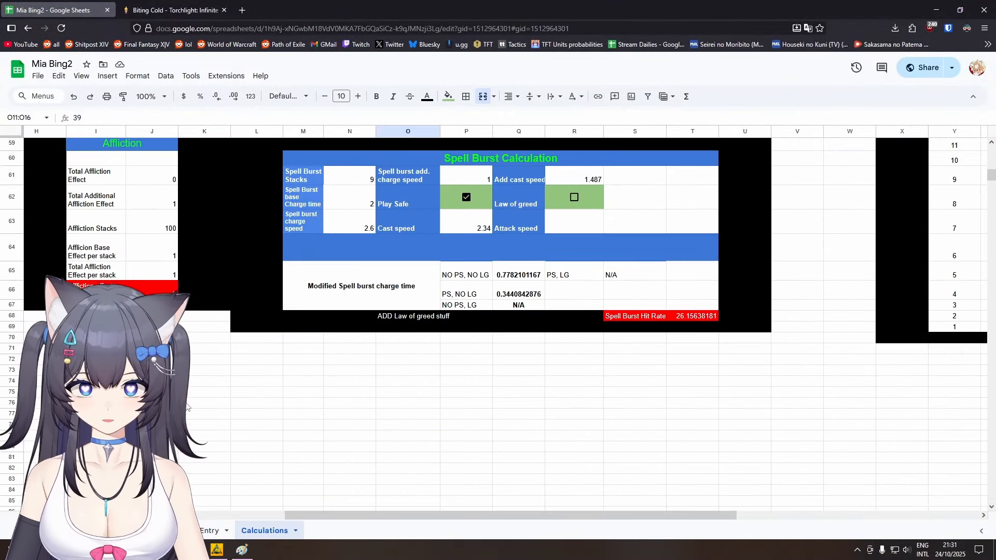
{"action": "scroll", "coordinate": [498, 325], "scroll_direction": "up", "scroll_amount": 4}
{"action": "scroll", "coordinate": [498, 325], "scroll_direction": "down", "scroll_amount": 5}
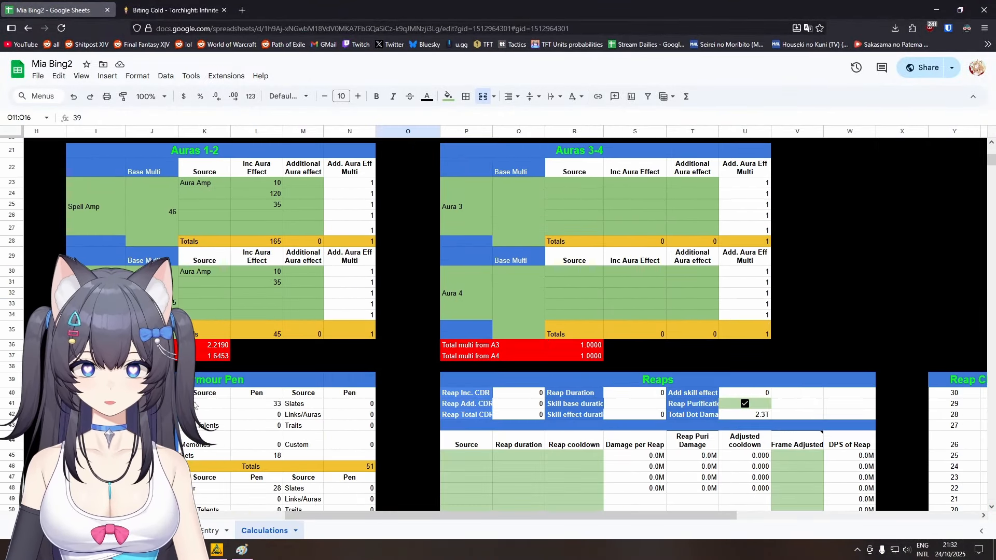
{"action": "scroll", "coordinate": [475, 426], "scroll_direction": "up", "scroll_amount": 3}
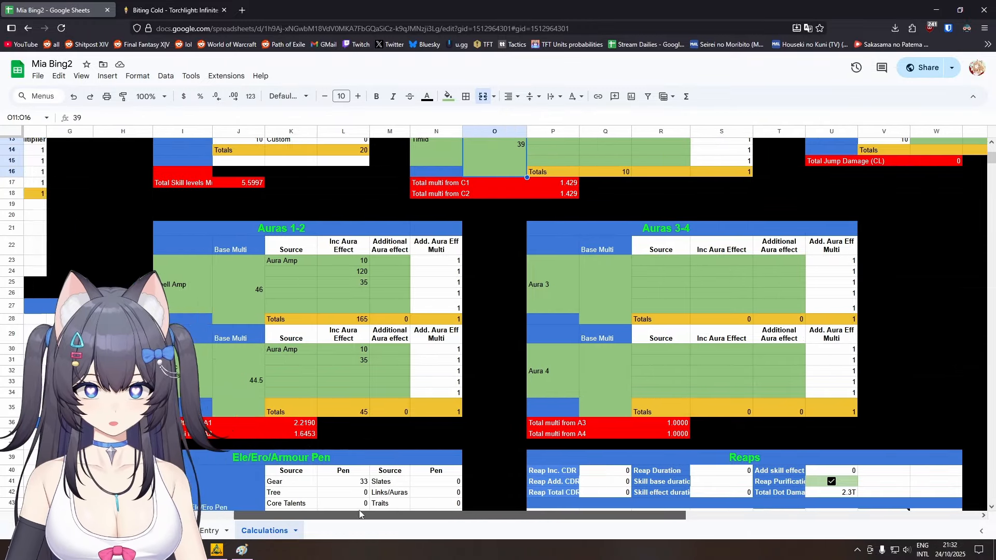
{"action": "left_click_drag", "start_coordinate": [432, 512], "coordinate": [181, 514]}
{"action": "left_click", "coordinate": [245, 308]}
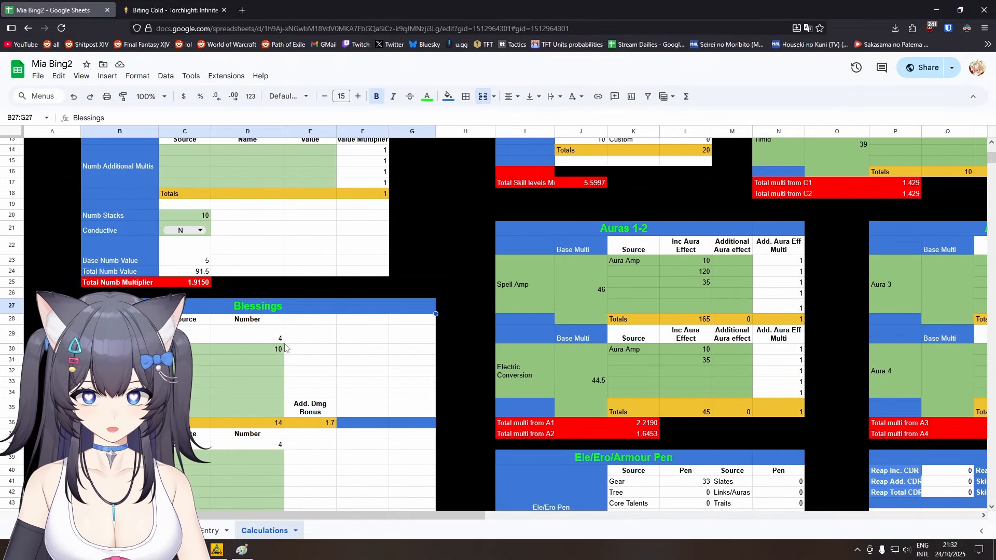
{"action": "scroll", "coordinate": [275, 334], "scroll_direction": "down", "scroll_amount": 2}
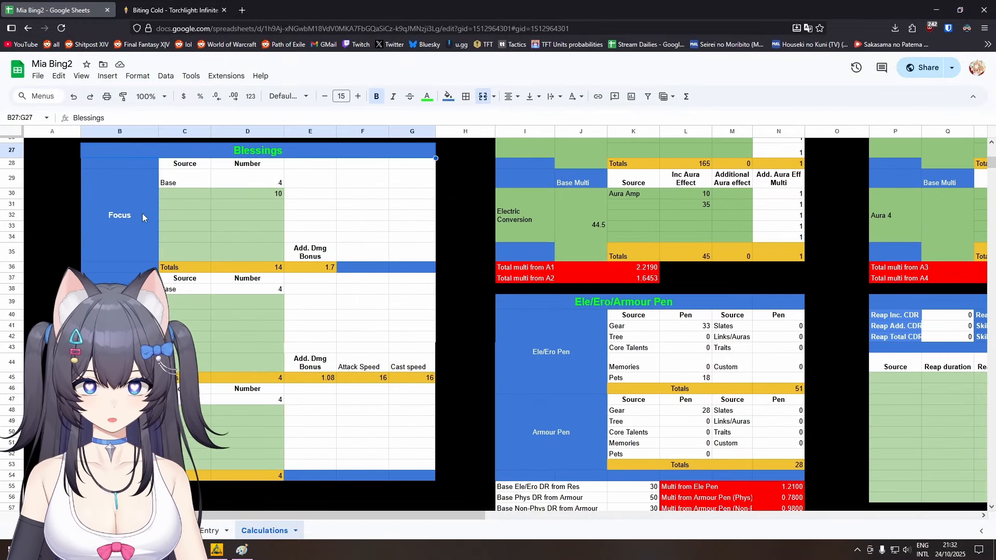
{"action": "left_click", "coordinate": [265, 195]}
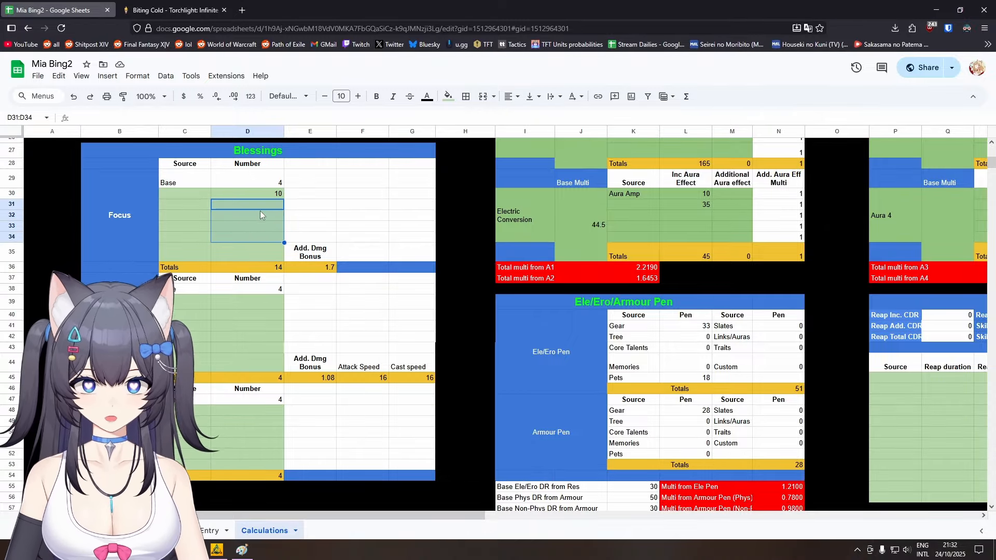
{"action": "left_click", "coordinate": [247, 228]}
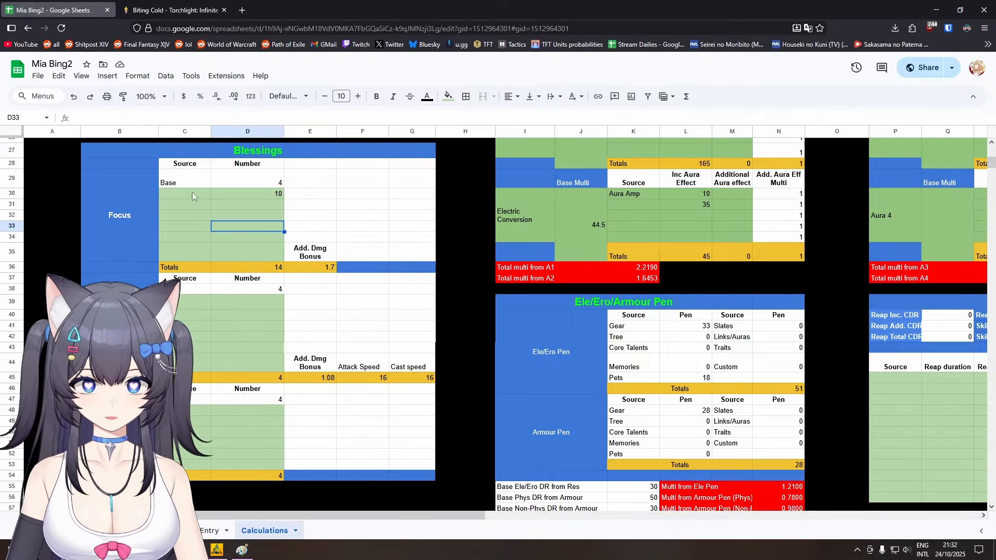
Switch to the game and count the Max Focus Blessing Stacks granted by the wands and rings.
{"action": "key", "text": "alt+Tab"}
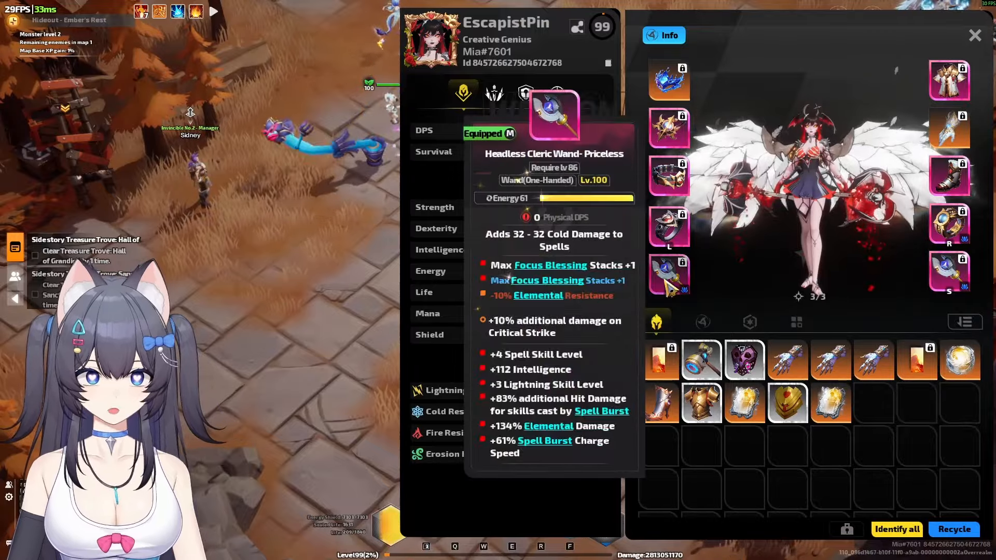
{"action": "left_click", "coordinate": [950, 270]}
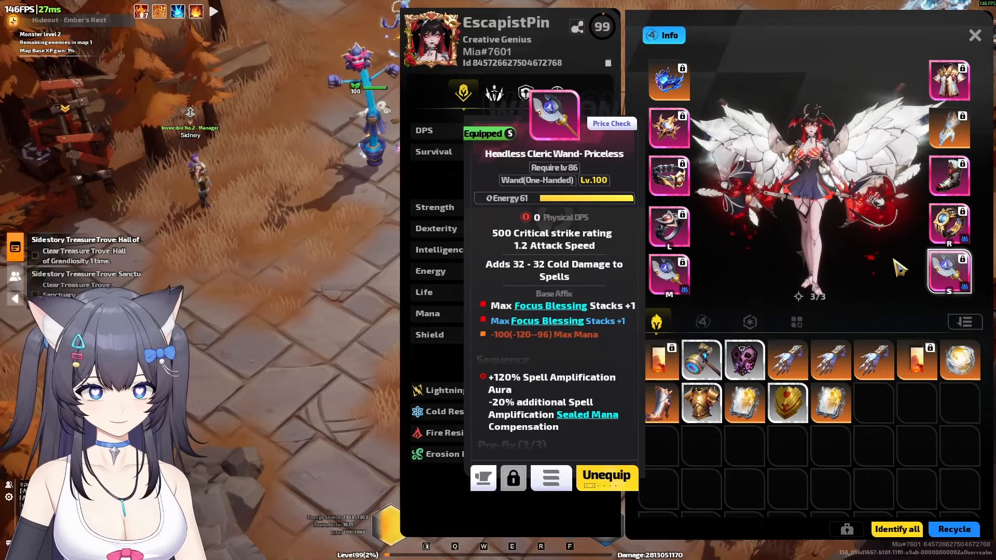
{"action": "left_click", "coordinate": [949, 223]}
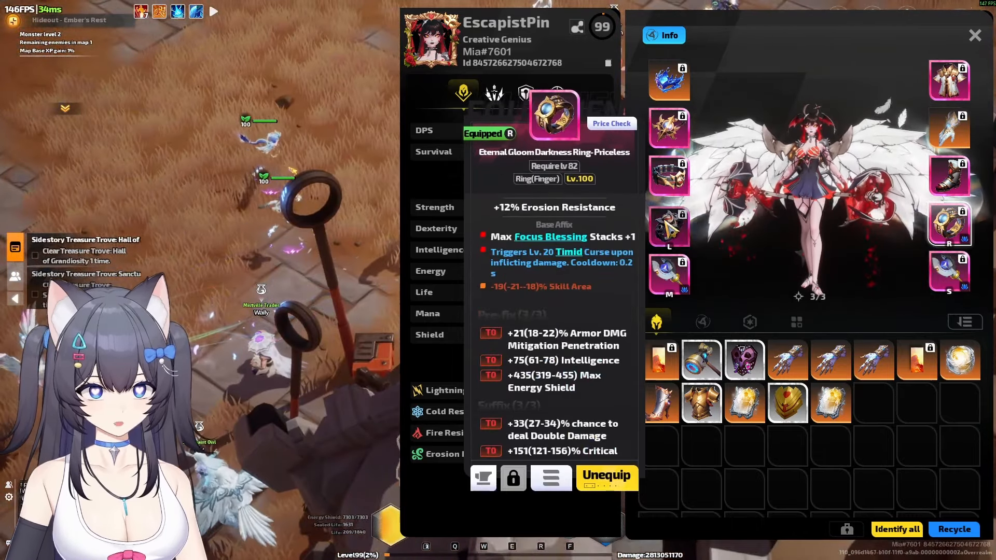
{"action": "left_click", "coordinate": [669, 225]}
Switch to the spreadsheet and set the first editable Focus blessing row to source Gear with number 6.
{"action": "key", "text": "alt+Tab"}
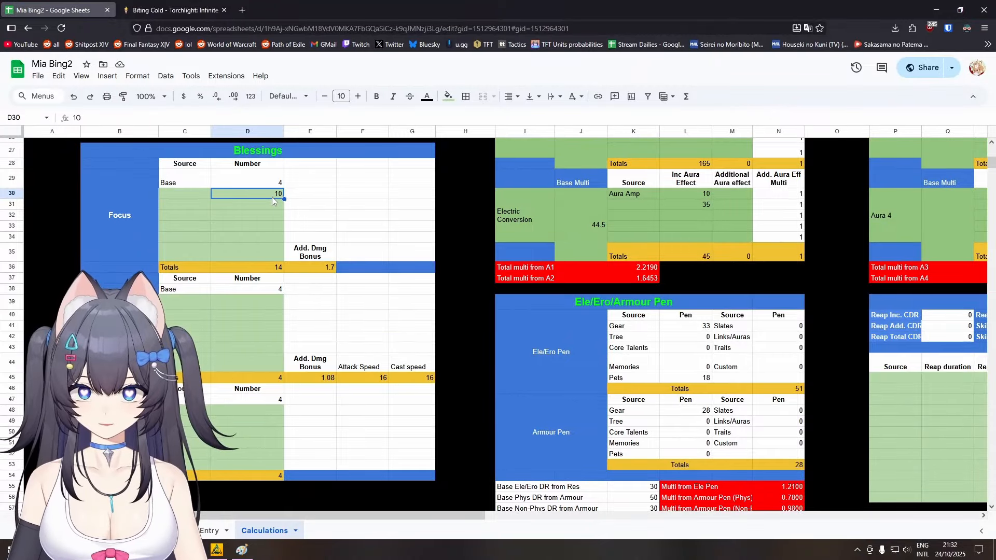
{"action": "type", "text": "GewaR"}
{"action": "key", "text": "BackSpace"}
{"action": "key", "text": "BackSpace"}
{"action": "key", "text": "BackSpace"}
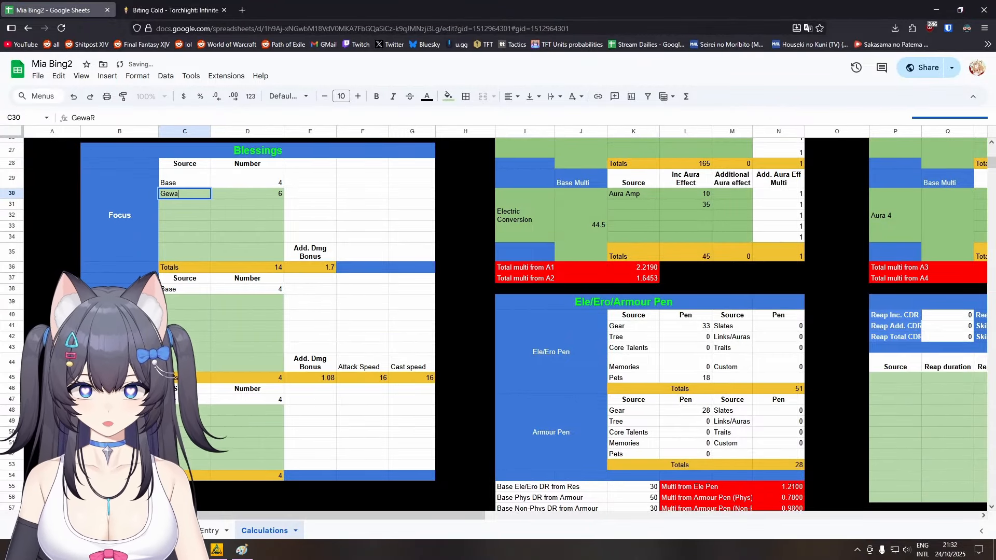
{"action": "type", "text": "a"}
{"action": "key", "text": "Return"}
Add the sources Talents and Slates to the Focus blessings, each with number 2.
{"action": "type", "text": "Tale"}
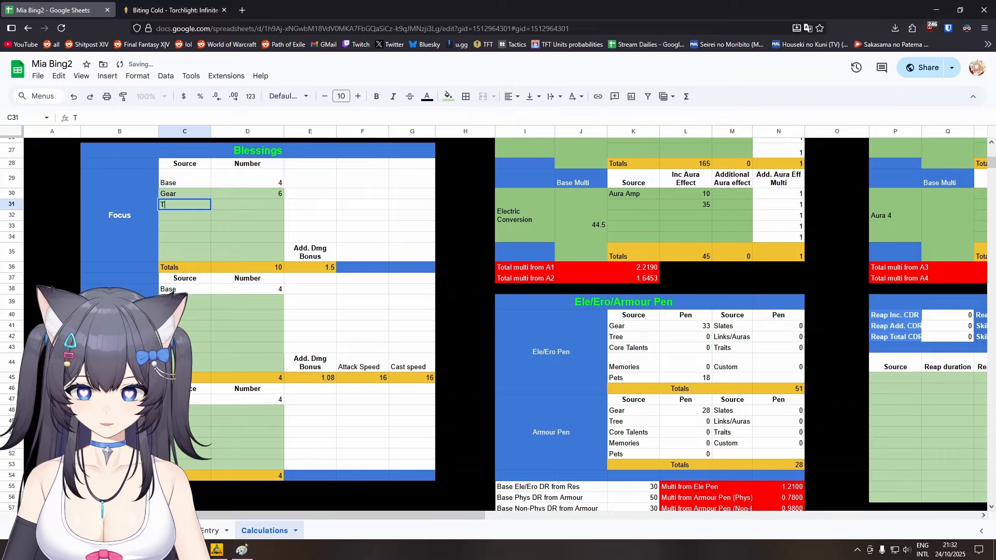
{"action": "key", "text": "Return"}
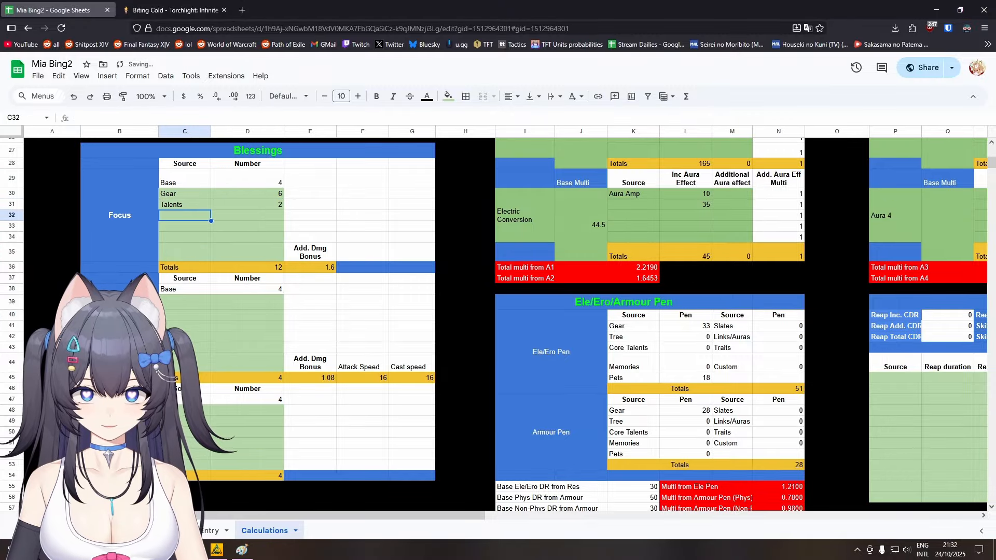
{"action": "left_click", "coordinate": [369, 197]}
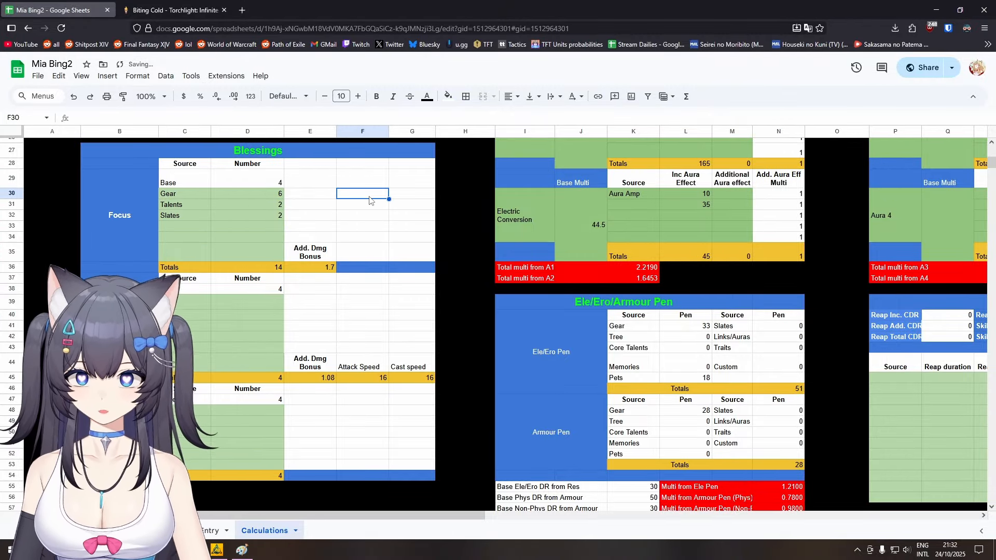
Check the Focus blessings total, switch to the game and read the affixes of the equipped secondary Headless Cleric Wand.
{"action": "left_click", "coordinate": [270, 268]}
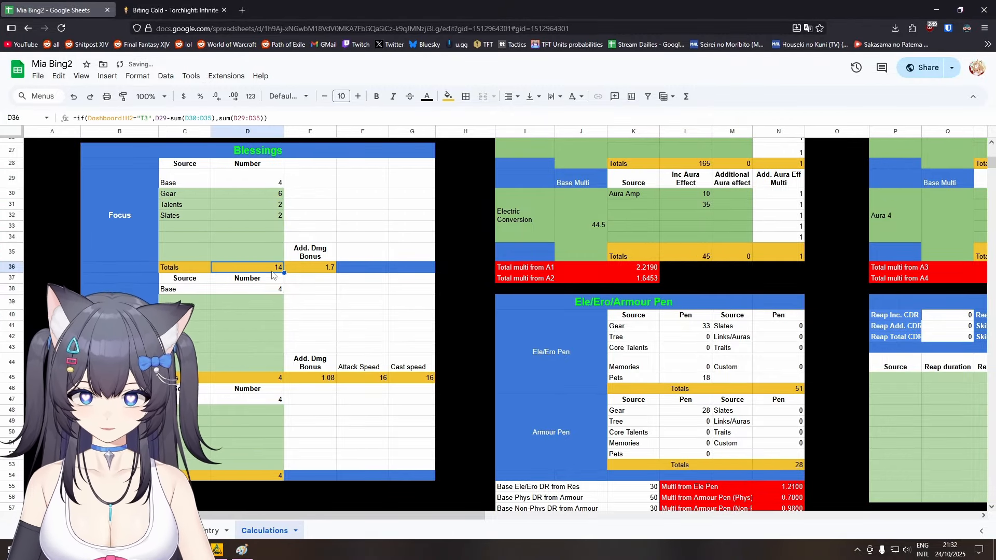
{"action": "left_click", "coordinate": [222, 533]}
{"action": "left_click_drag", "start_coordinate": [441, 10], "coordinate": [995, 207]}
{"action": "left_click", "coordinate": [949, 269]}
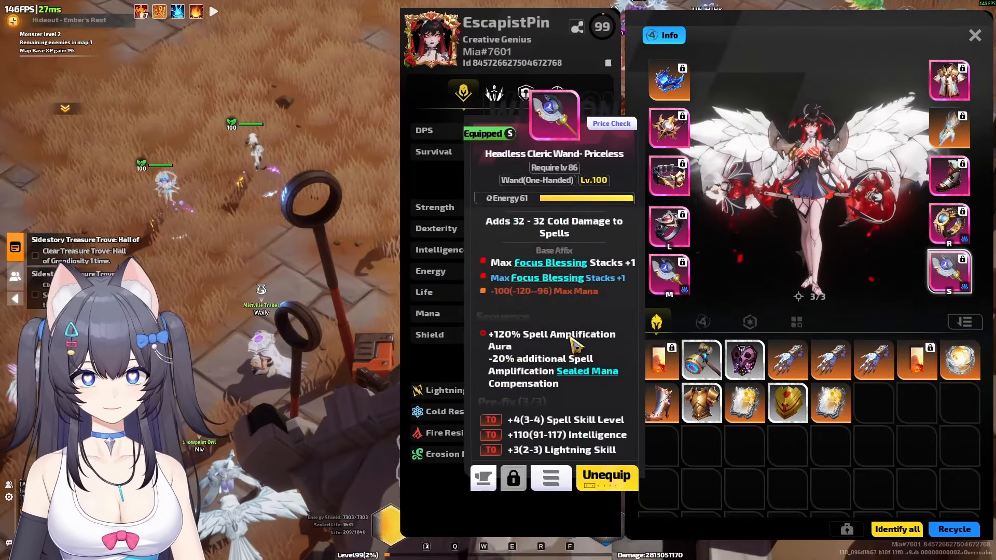
{"action": "scroll", "coordinate": [615, 332], "scroll_direction": "down", "scroll_amount": 3}
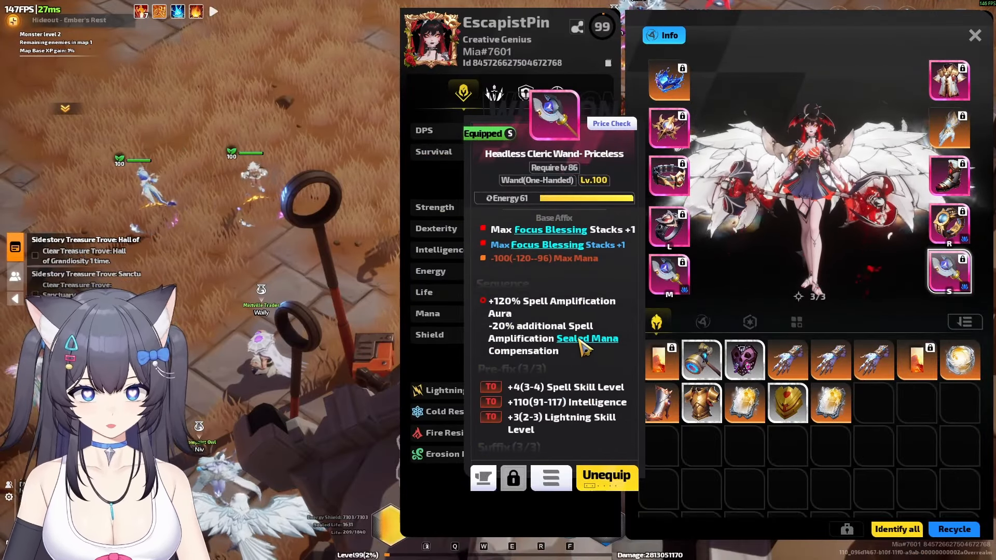
{"action": "scroll", "coordinate": [607, 287], "scroll_direction": "down", "scroll_amount": 2}
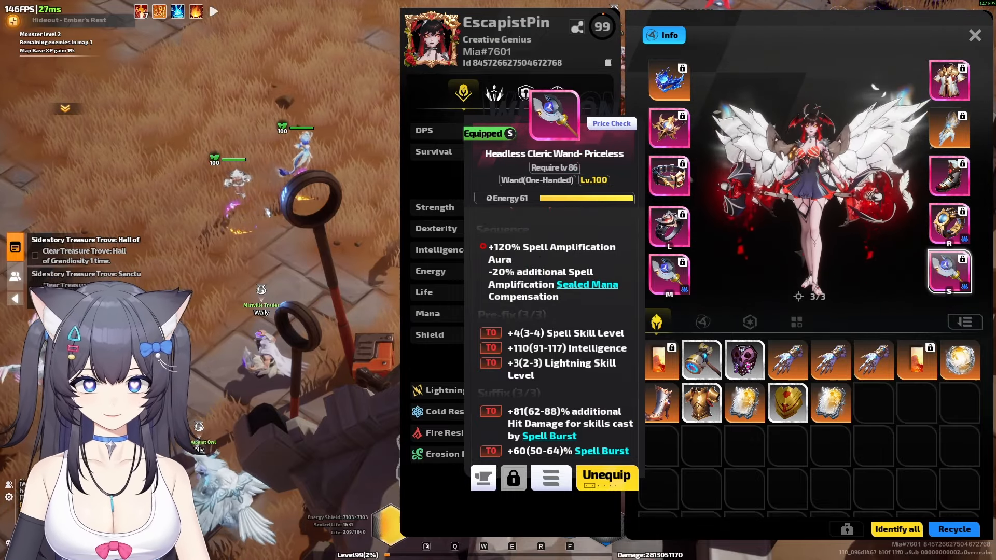
Switch to the spreadsheet and locate the Auras 1-2 section on the Calculations sheet.
{"action": "key", "text": "alt+Tab"}
{"action": "left_click", "coordinate": [297, 529]}
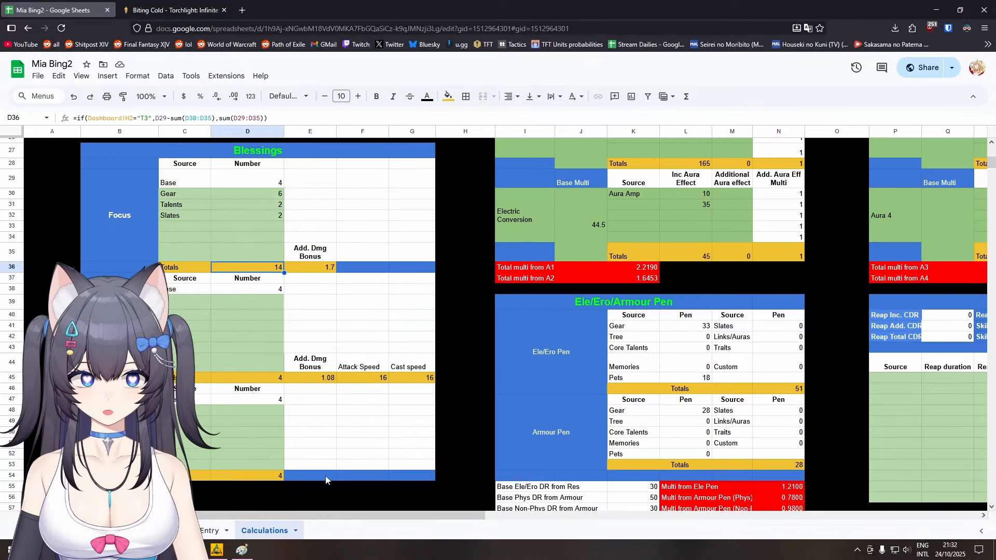
{"action": "scroll", "coordinate": [587, 418], "scroll_direction": "up", "scroll_amount": 5}
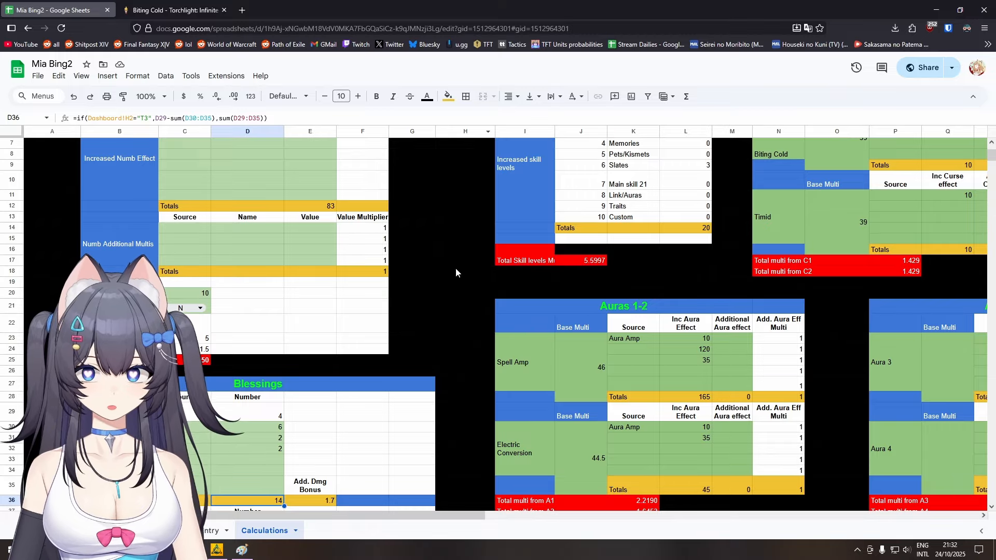
{"action": "scroll", "coordinate": [464, 514], "scroll_direction": "right", "scroll_amount": 5}
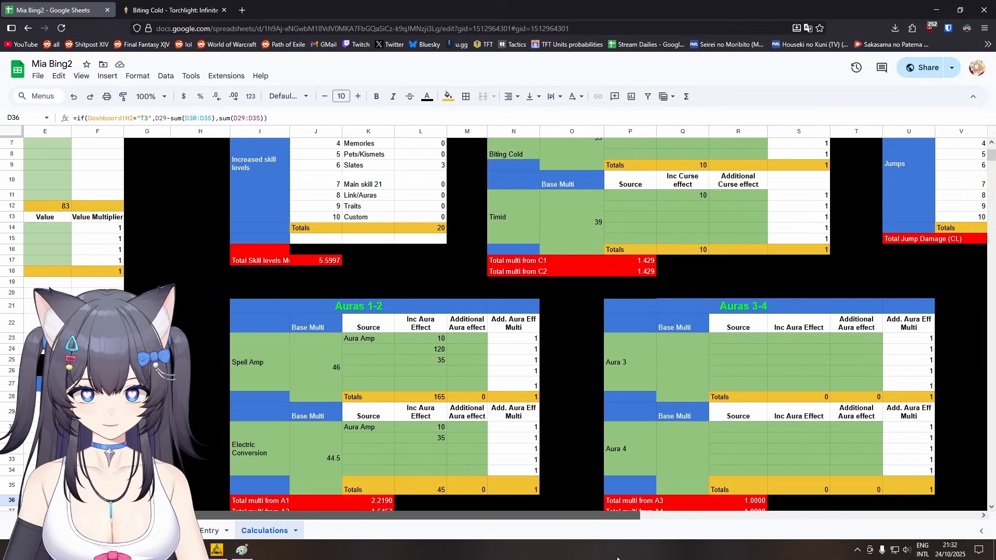
{"action": "scroll", "coordinate": [509, 411], "scroll_direction": "down", "scroll_amount": 2}
{"action": "scroll", "coordinate": [498, 411], "scroll_direction": "down", "scroll_amount": 2}
{"action": "scroll", "coordinate": [477, 411], "scroll_direction": "up", "scroll_amount": 4}
{"action": "scroll", "coordinate": [460, 411], "scroll_direction": "down", "scroll_amount": 2}
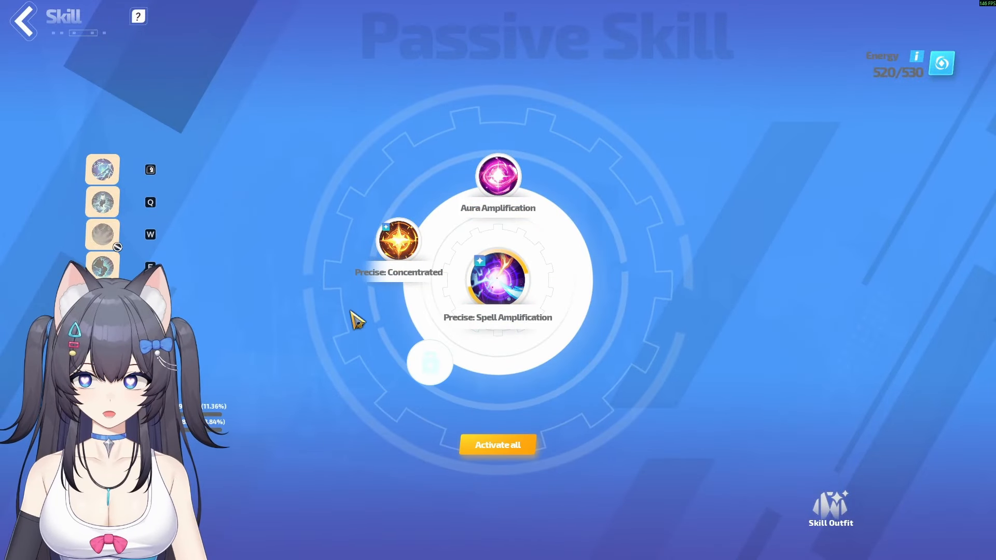
Compare the Spell Amp base multiplier and increased aura effects with Precise: Spell Amplification and its two support skills in the game.
{"action": "left_click", "coordinate": [487, 280]}
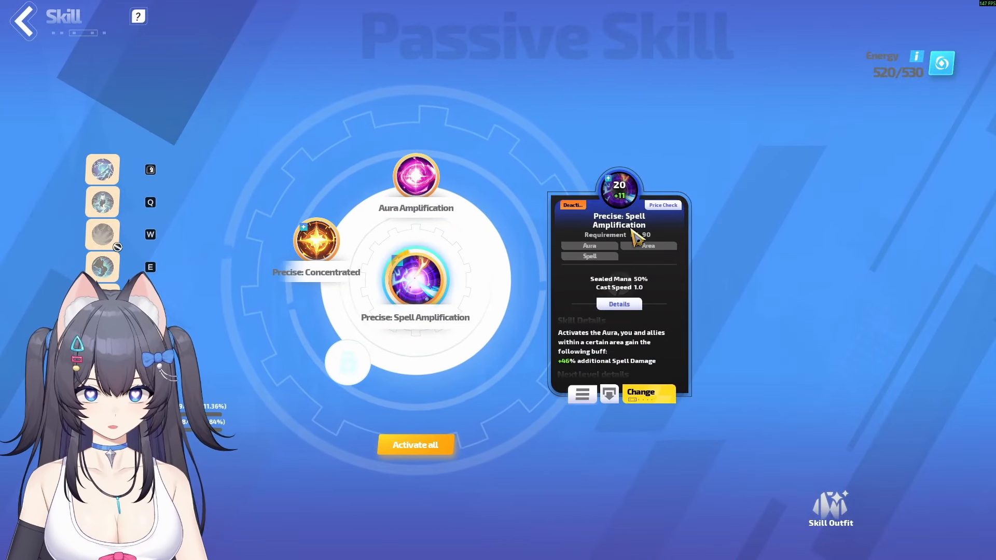
{"action": "key", "text": "alt+Tab"}
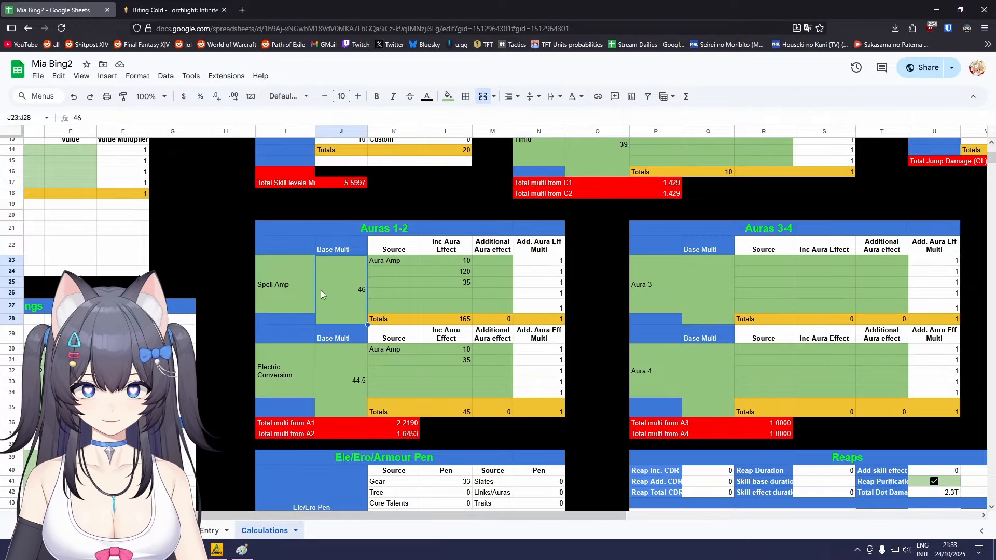
{"action": "left_click_drag", "start_coordinate": [519, 10], "coordinate": [612, 1]}
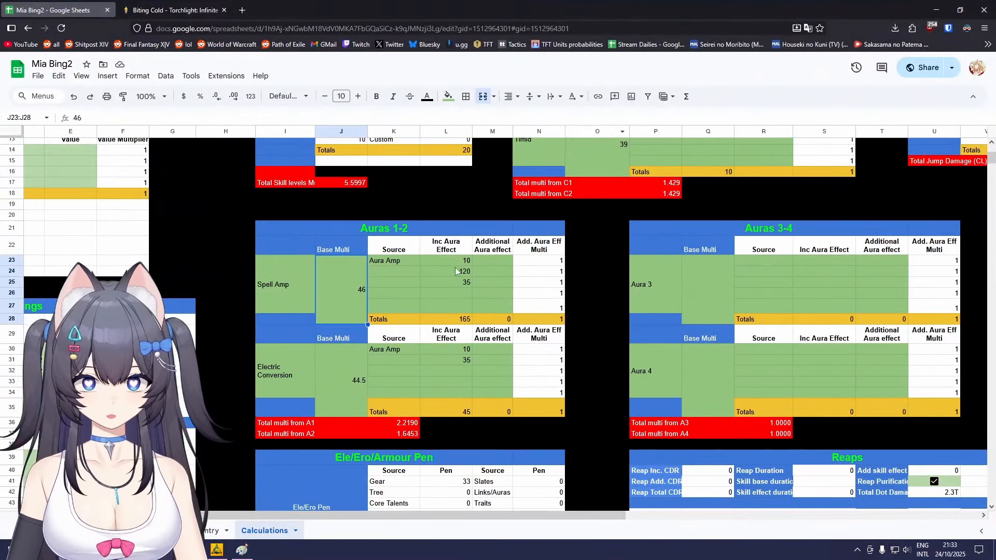
{"action": "key", "text": "alt+Tab"}
{"action": "left_click", "coordinate": [454, 180]}
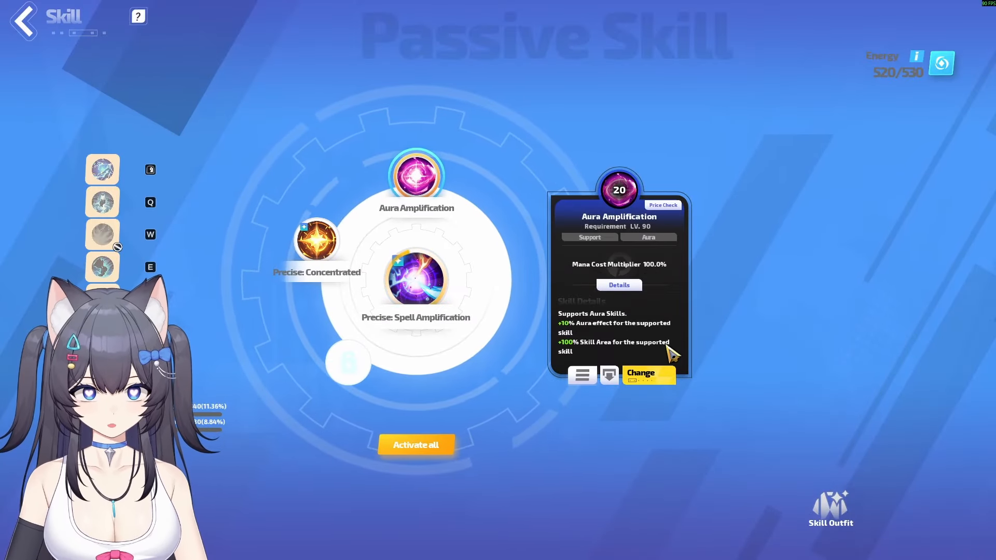
{"action": "left_click", "coordinate": [331, 254]}
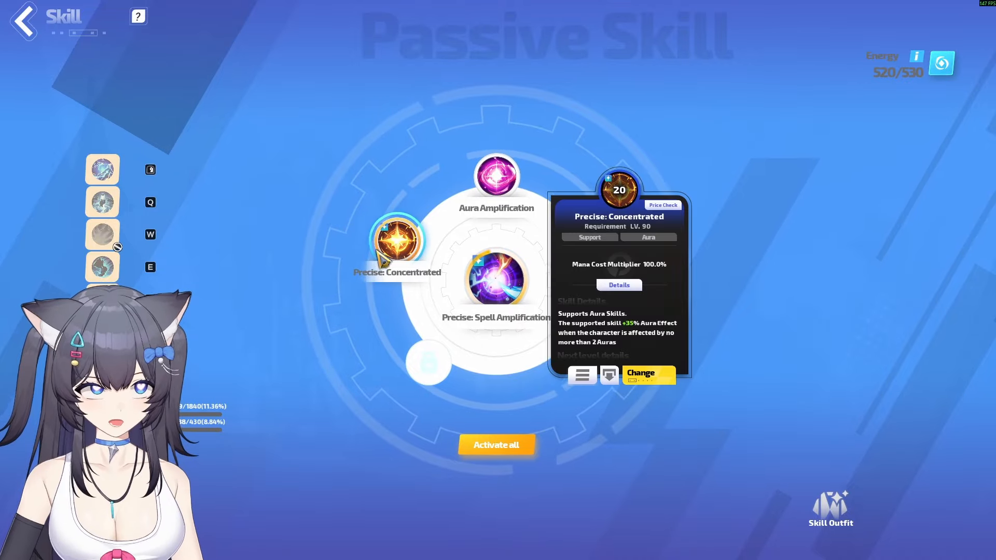
{"action": "key", "text": "alt+Tab"}
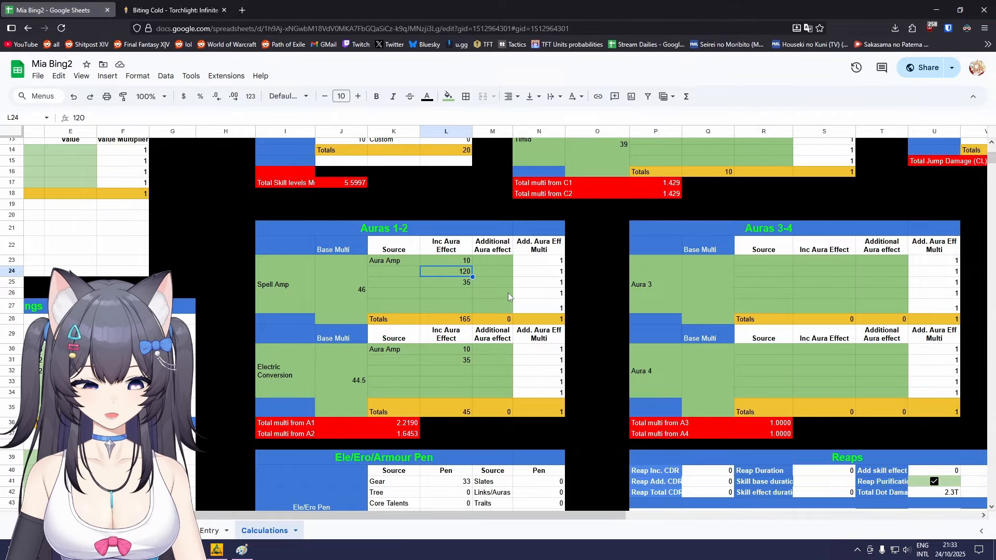
{"action": "key", "text": "alt+Tab"}
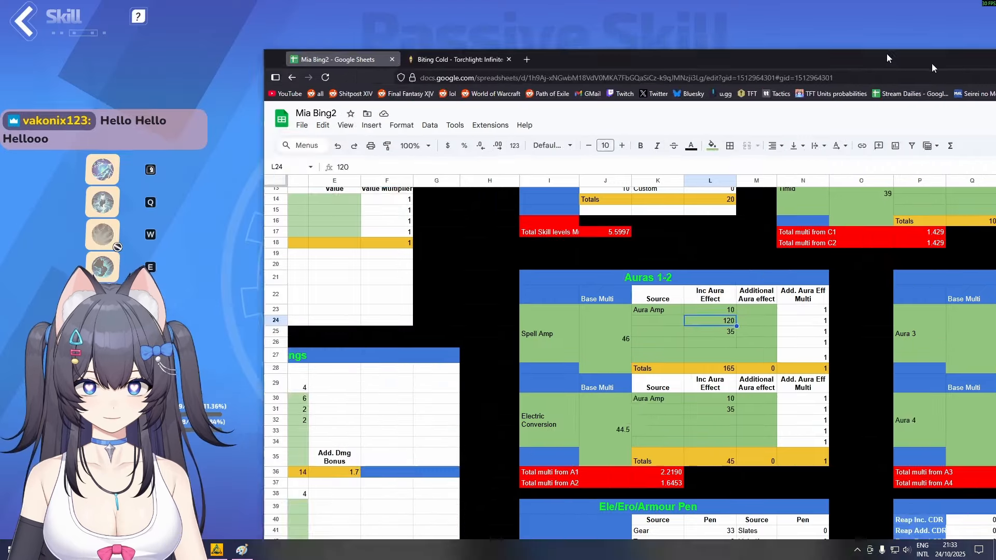
Compare the Electric Conversion aura entries in the spreadsheet with Precise: Electric Conversion and its supports in the game.
{"action": "left_click", "coordinate": [473, 280]}
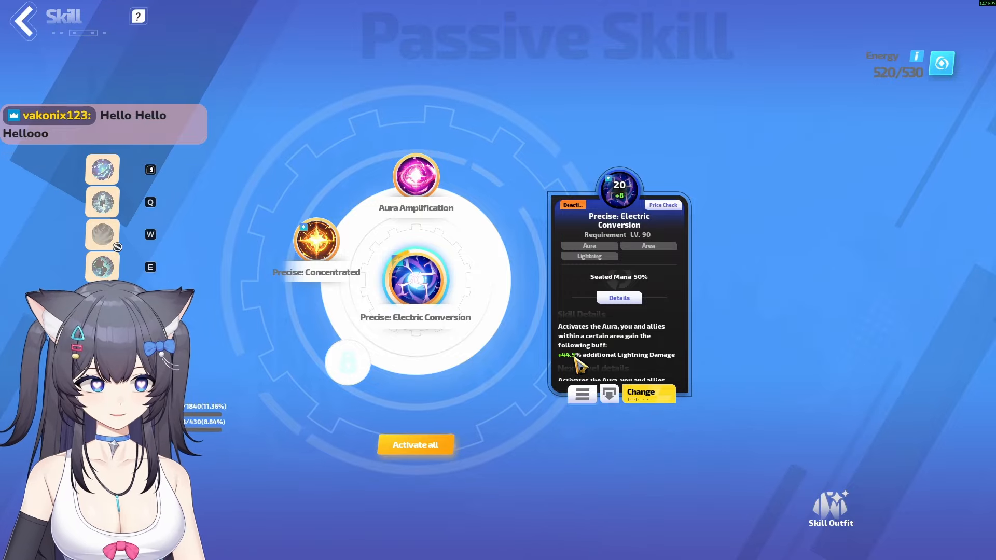
{"action": "left_click", "coordinate": [515, 224]}
{"action": "left_click", "coordinate": [490, 182]}
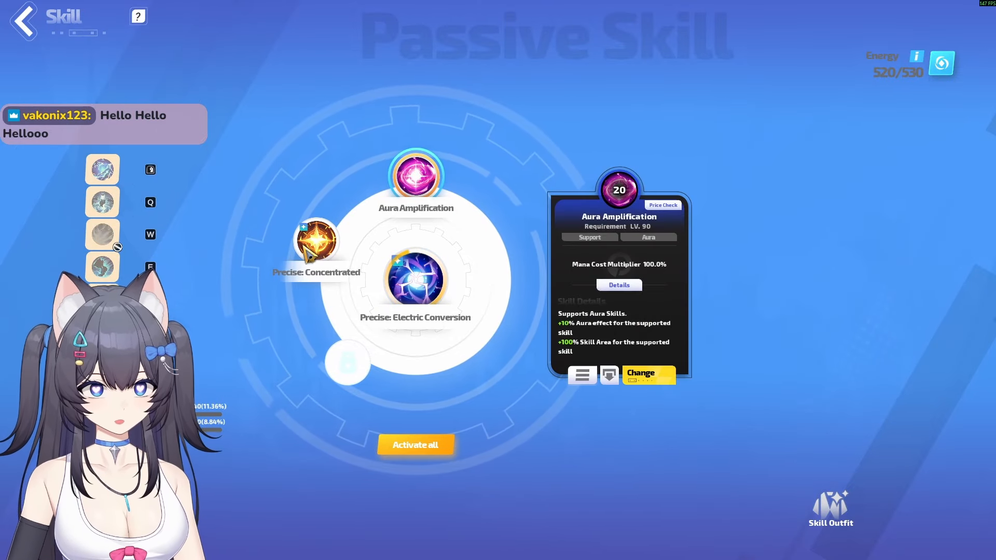
{"action": "left_click", "coordinate": [311, 249]}
{"action": "left_click", "coordinate": [398, 241]}
{"action": "key", "text": "alt+Tab"}
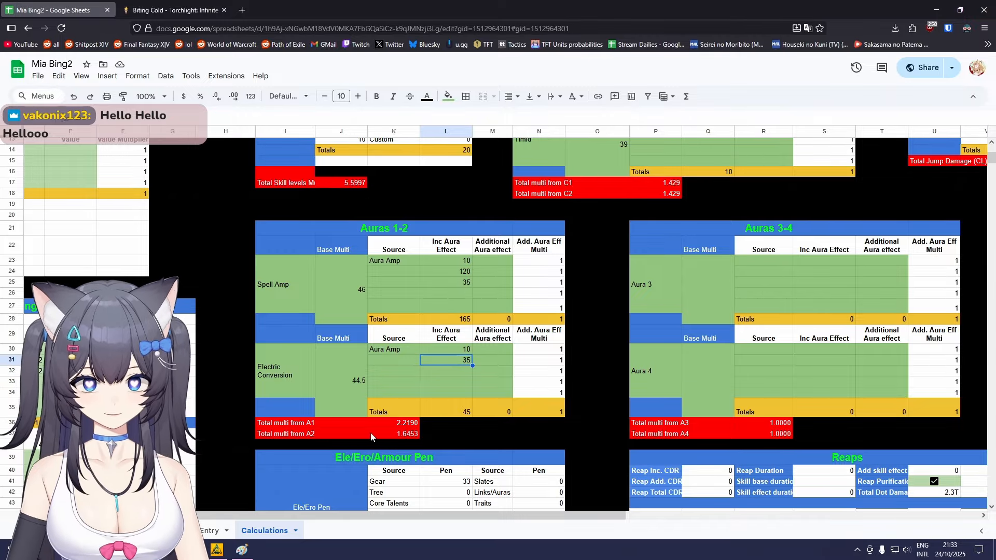
View the Entry sheet, switch to the game and examine the main wand's additional damage on Critical Strike affix.
{"action": "left_click", "coordinate": [207, 538]}
{"action": "left_click_drag", "start_coordinate": [577, 9], "coordinate": [993, 124]}
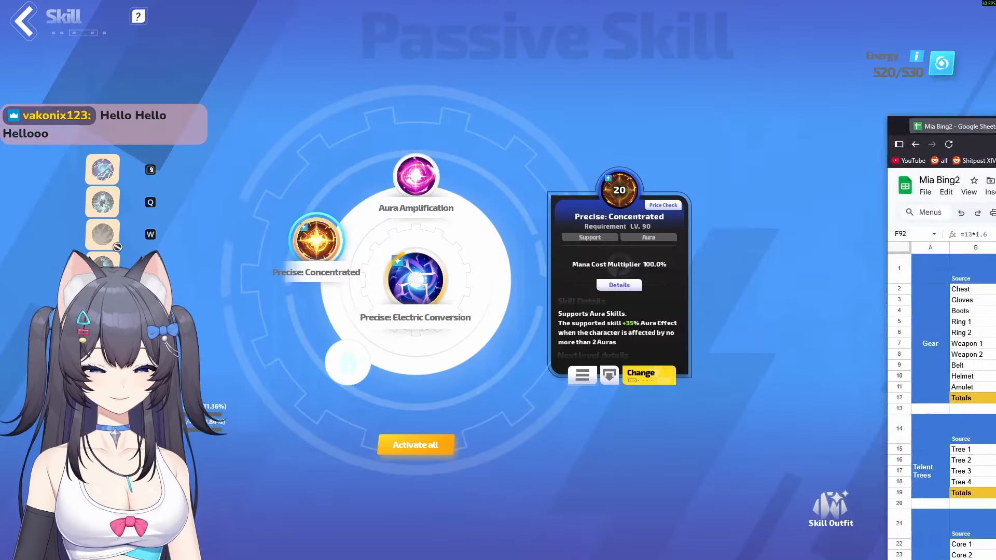
{"action": "left_click", "coordinate": [752, 318]}
{"action": "key", "text": "Escape"}
{"action": "key", "text": "i"}
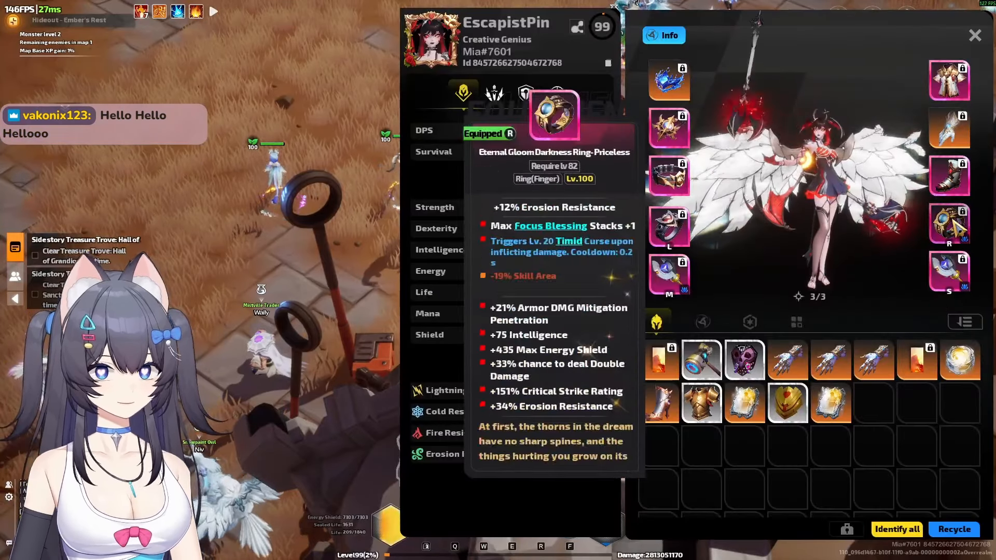
{"action": "mouse_move", "coordinate": [685, 281]}
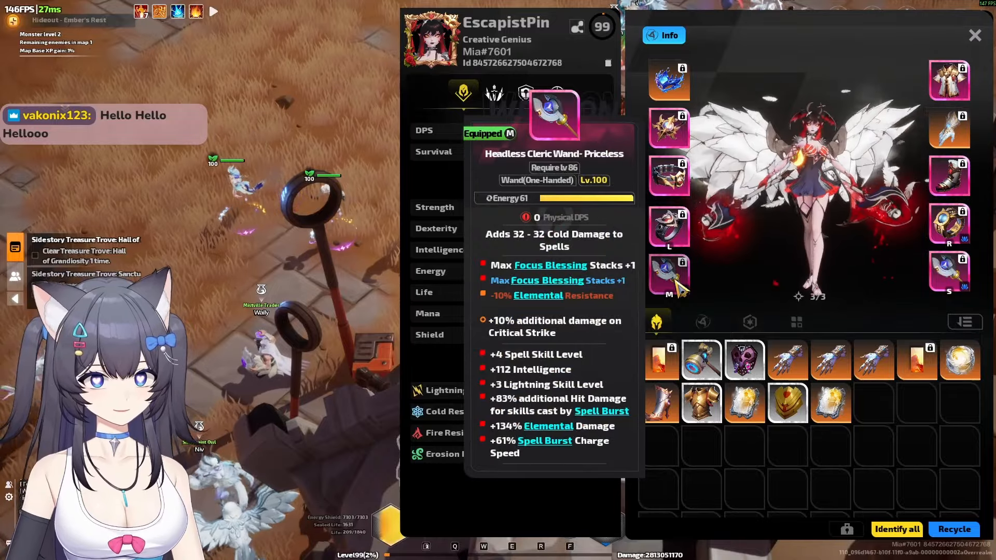
{"action": "left_click", "coordinate": [675, 280]}
{"action": "scroll", "coordinate": [529, 402], "scroll_direction": "down", "scroll_amount": 4}
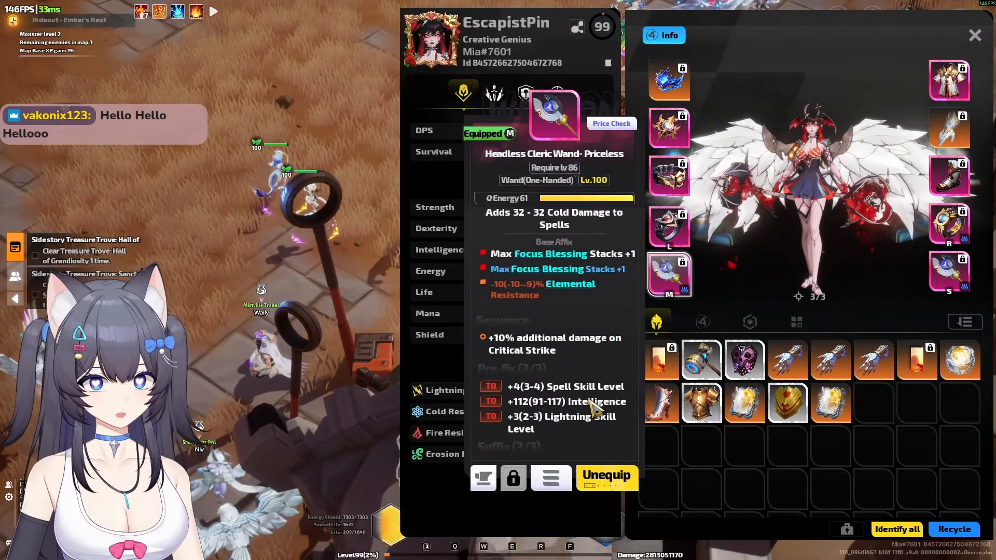
{"action": "scroll", "coordinate": [525, 402], "scroll_direction": "down", "scroll_amount": 1}
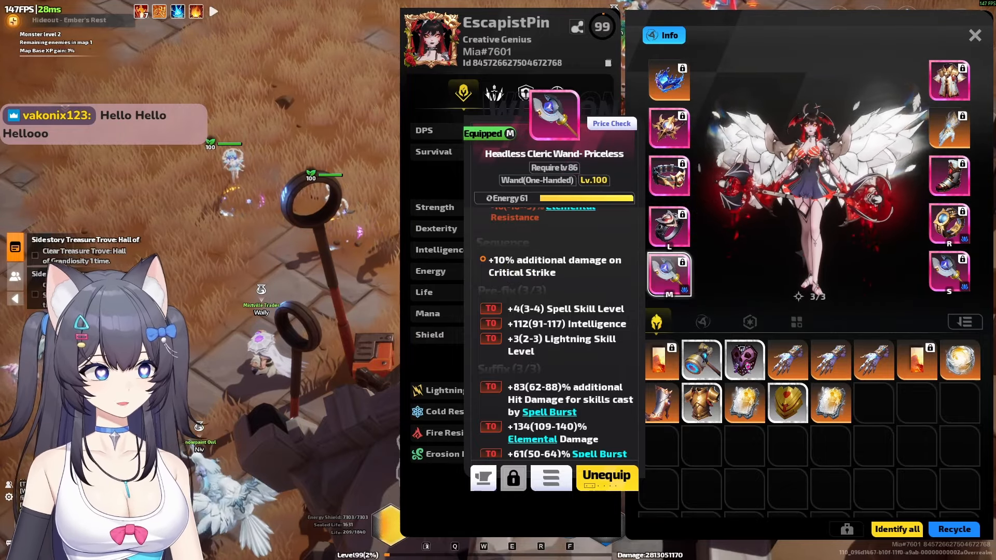
Switch to the spreadsheet and check the Final Crit Chance cell in the Dashboard's Crit section.
{"action": "left_click_drag", "start_coordinate": [995, 31], "coordinate": [995, 124]}
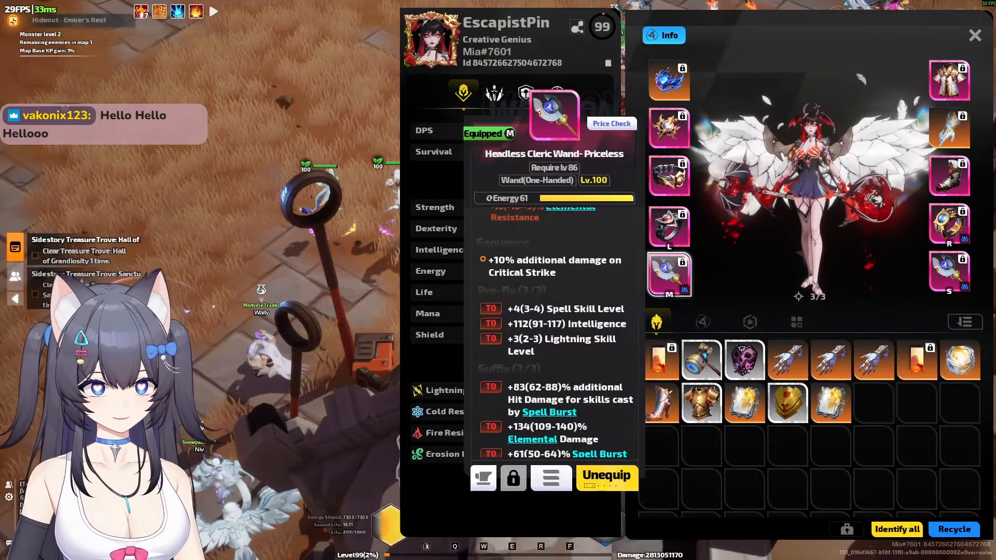
{"action": "left_click_drag", "start_coordinate": [995, 31], "coordinate": [765, 2]}
{"action": "scroll", "coordinate": [457, 450], "scroll_direction": "down", "scroll_amount": 3}
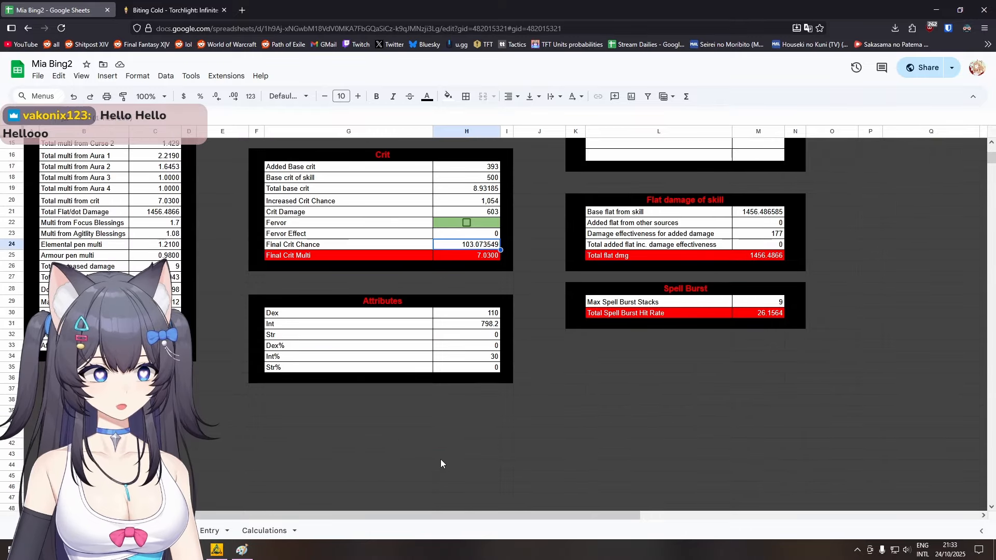
{"action": "scroll", "coordinate": [441, 462], "scroll_direction": "up", "scroll_amount": 3}
Set the Additional Damage Value in Entry cell F93 to the formula =if(Dashboard!H24>100, 10, Dashboard!H24/10), based on Final Crit Chance.
{"action": "left_click", "coordinate": [212, 531]}
{"action": "scroll", "coordinate": [269, 446], "scroll_direction": "down", "scroll_amount": 5}
{"action": "scroll", "coordinate": [270, 443], "scroll_direction": "down", "scroll_amount": 12}
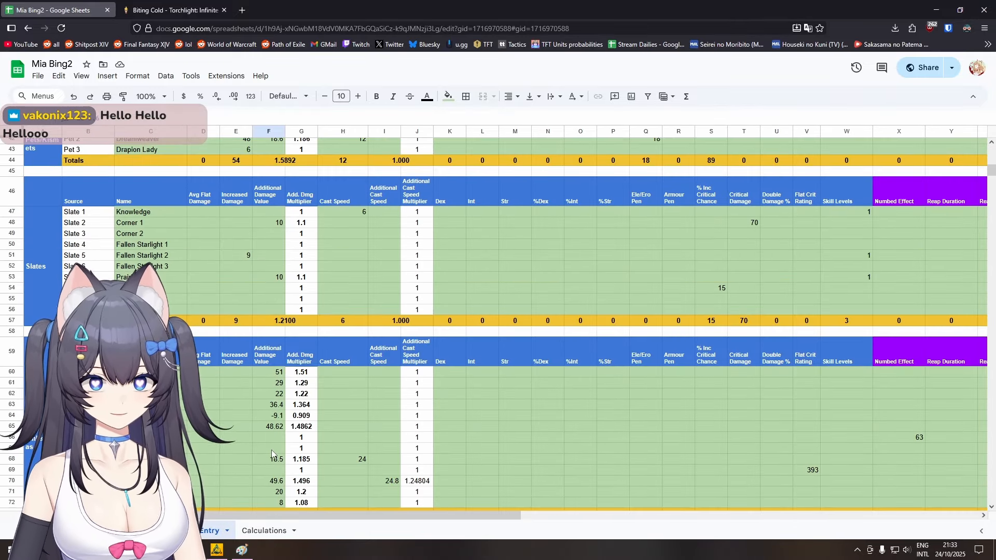
{"action": "scroll", "coordinate": [294, 417], "scroll_direction": "up", "scroll_amount": 4}
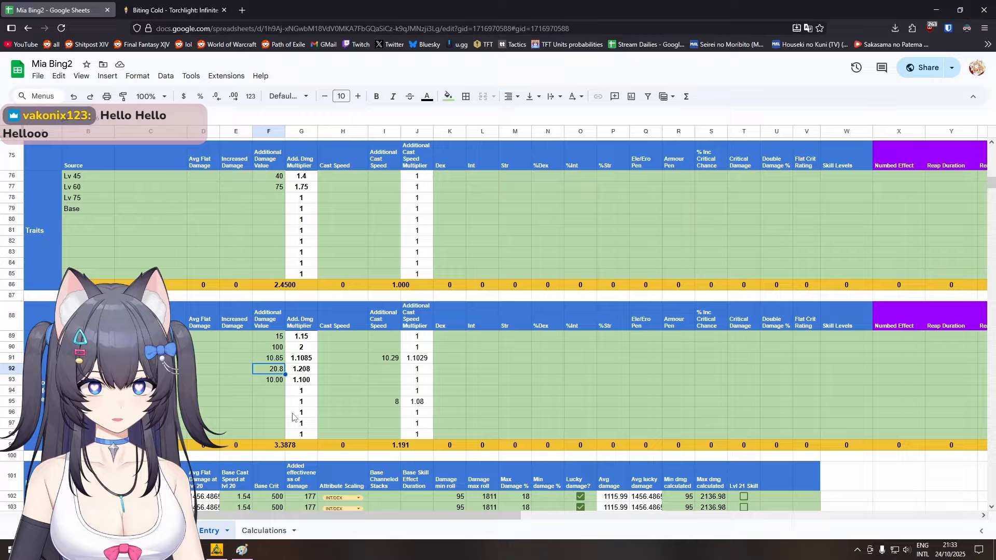
{"action": "left_click", "coordinate": [258, 378]}
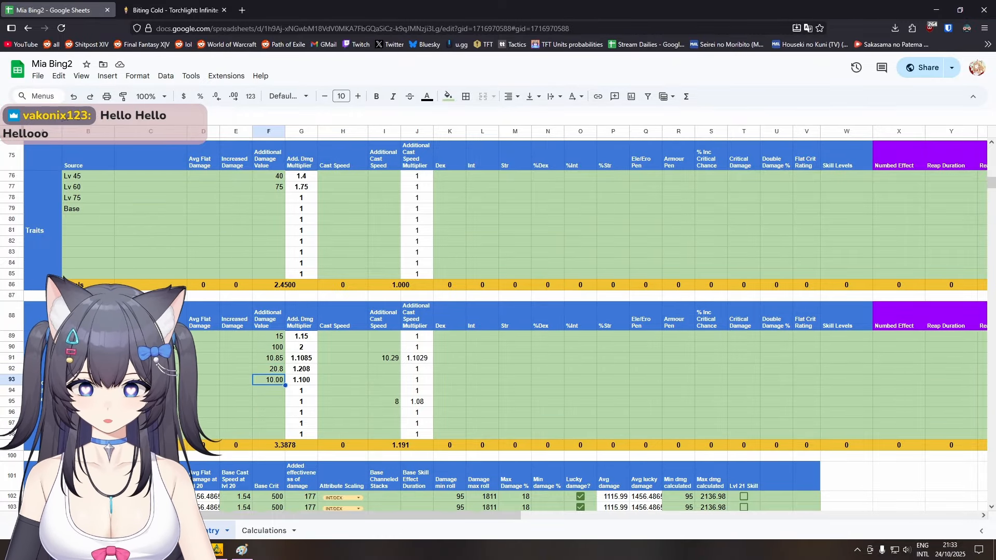
{"action": "type", "text": "=if("}
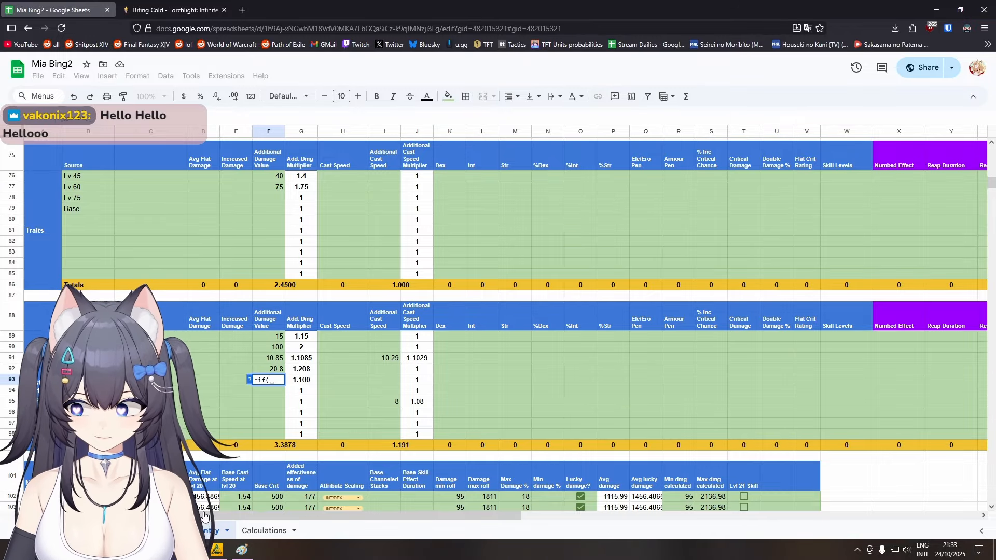
{"action": "left_click", "coordinate": [166, 531]}
{"action": "left_click", "coordinate": [478, 404]}
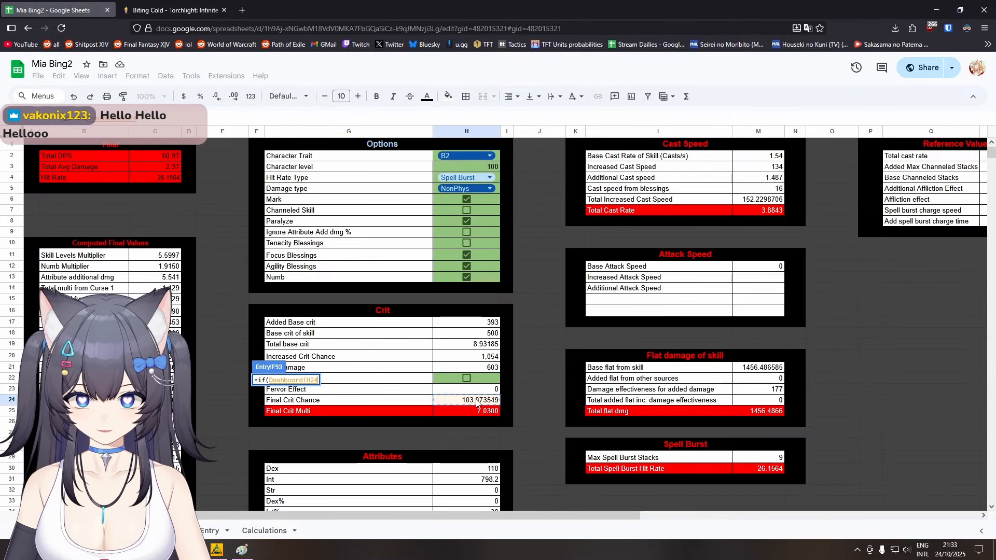
{"action": "type", "text": ">100, "}
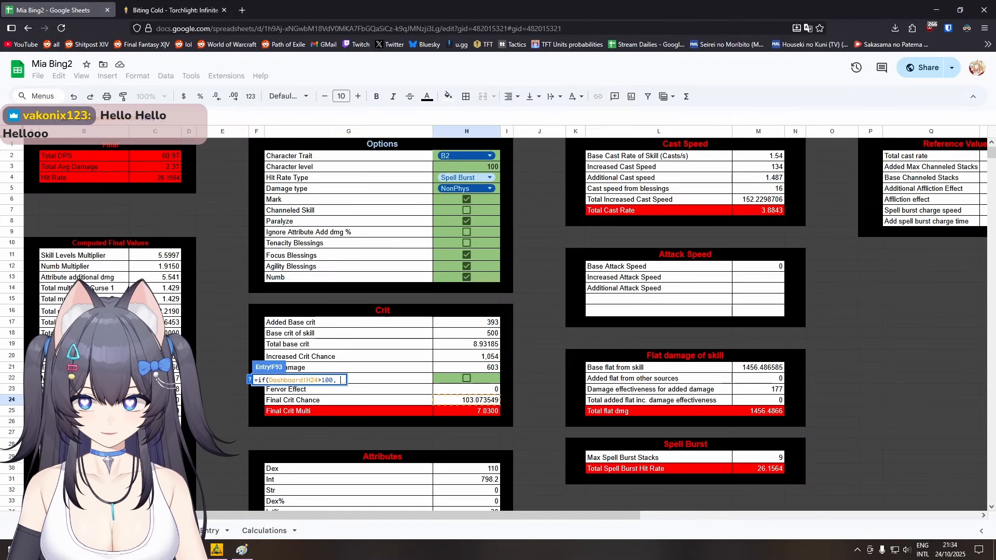
{"action": "type", "text": "10,"}
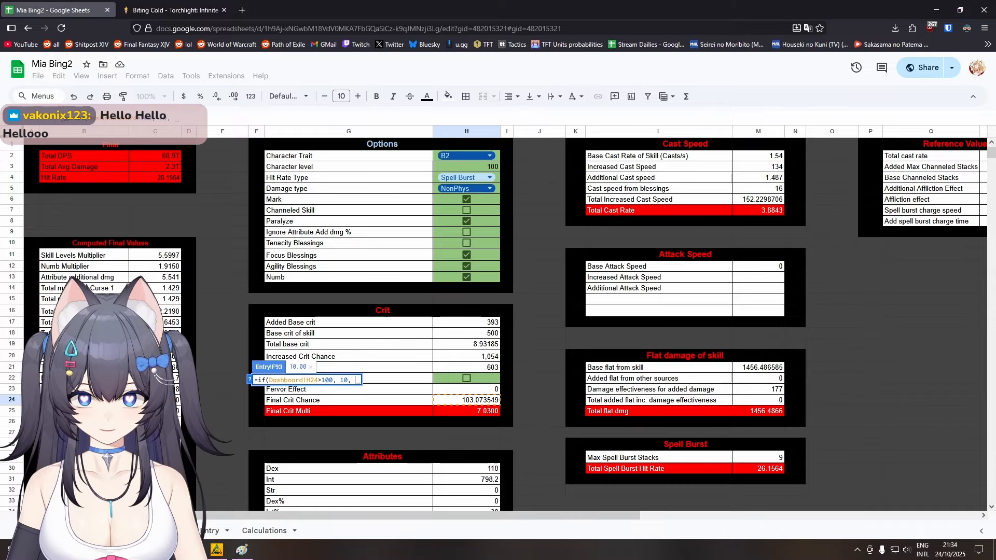
{"action": "left_click", "coordinate": [473, 400]}
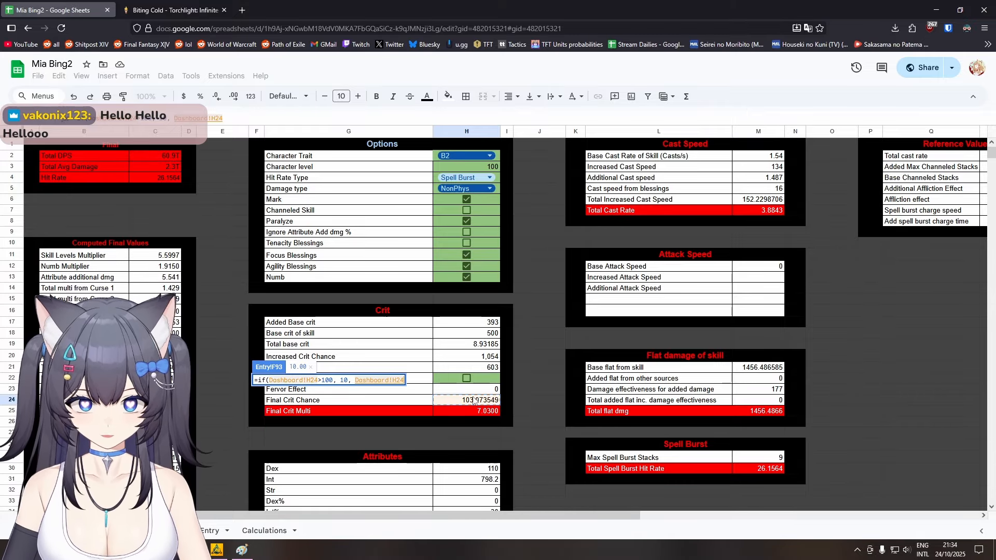
{"action": "type", "text": "/10"}
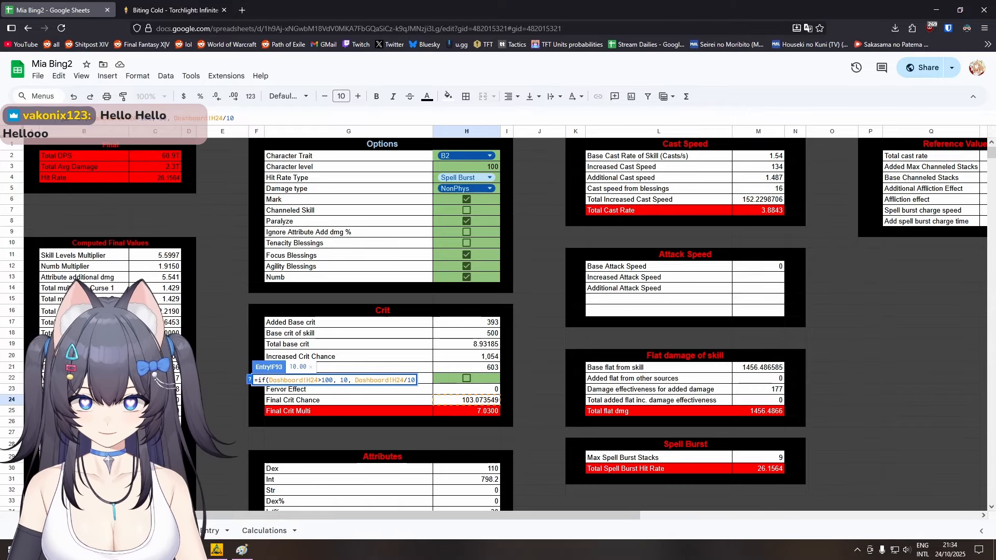
{"action": "key", "text": "Return"}
{"action": "key", "text": "super"}
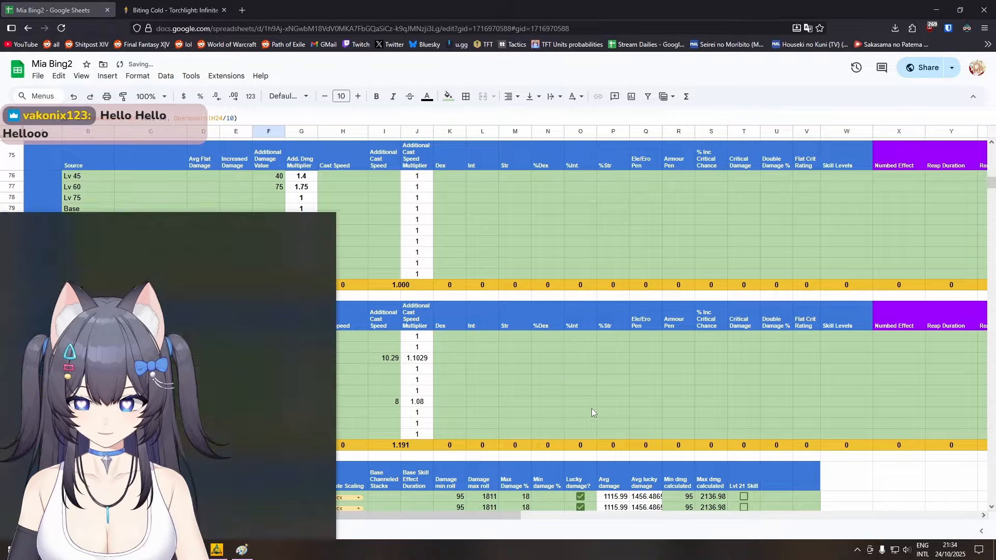
Open the Calculator, work out 89 ÷ 10 as an example of the crit-based damage value, and close it.
{"action": "type", "text": "calc"}
{"action": "key", "text": "Return"}
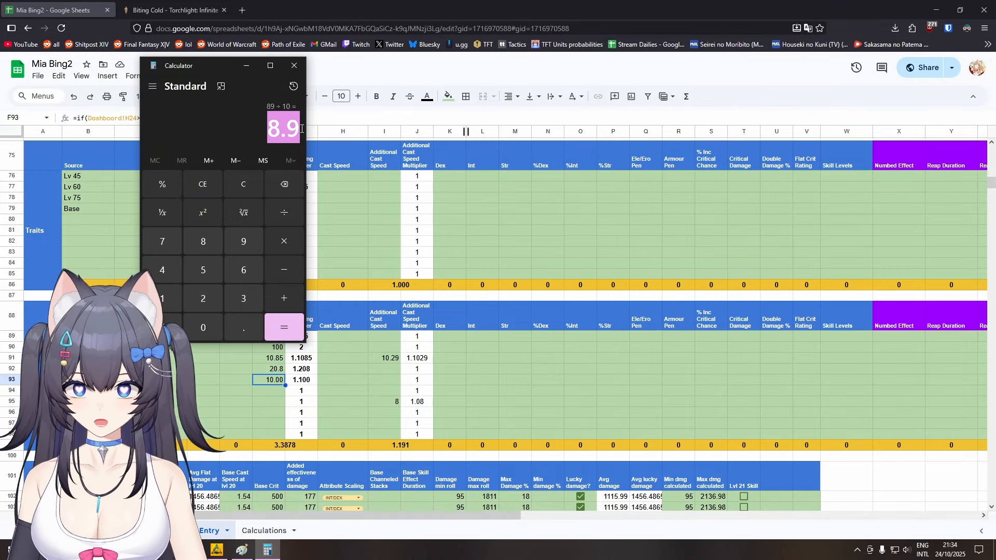
{"action": "left_click", "coordinate": [303, 70]}
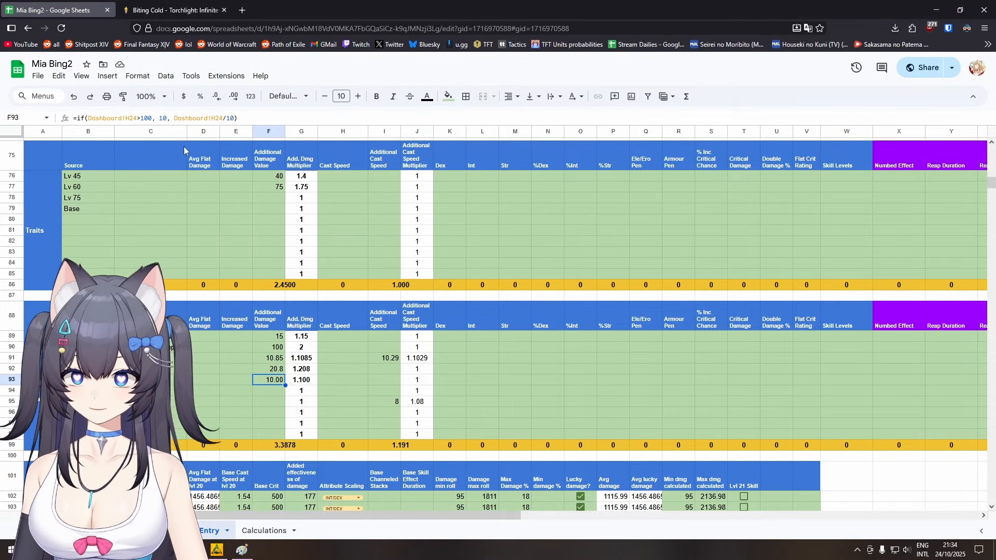
Switch to the game and review the main wand's affixes, including its Spell Burst hit damage and charge speed.
{"action": "key", "text": "alt+Tab"}
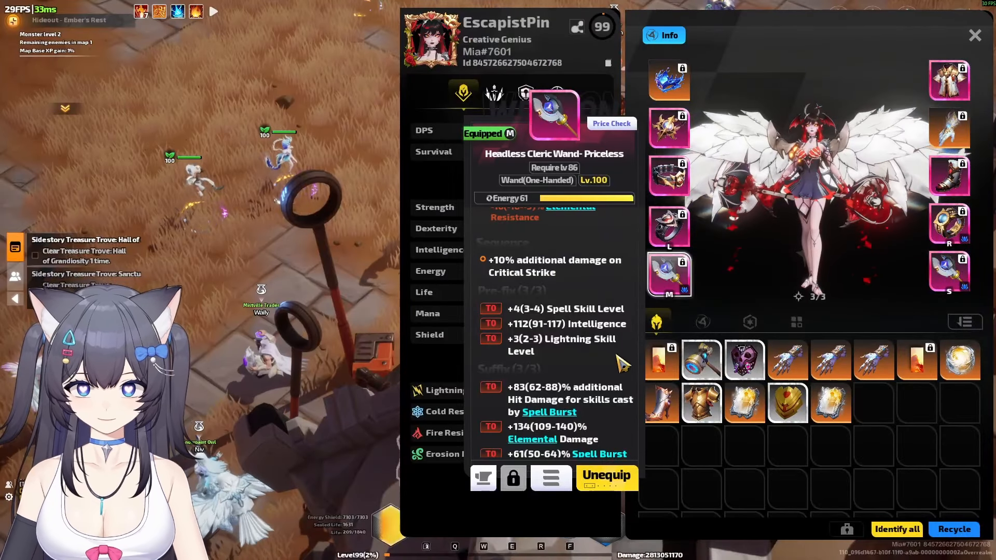
{"action": "scroll", "coordinate": [619, 359], "scroll_direction": "down", "scroll_amount": 2}
{"action": "scroll", "coordinate": [620, 365], "scroll_direction": "up", "scroll_amount": 11}
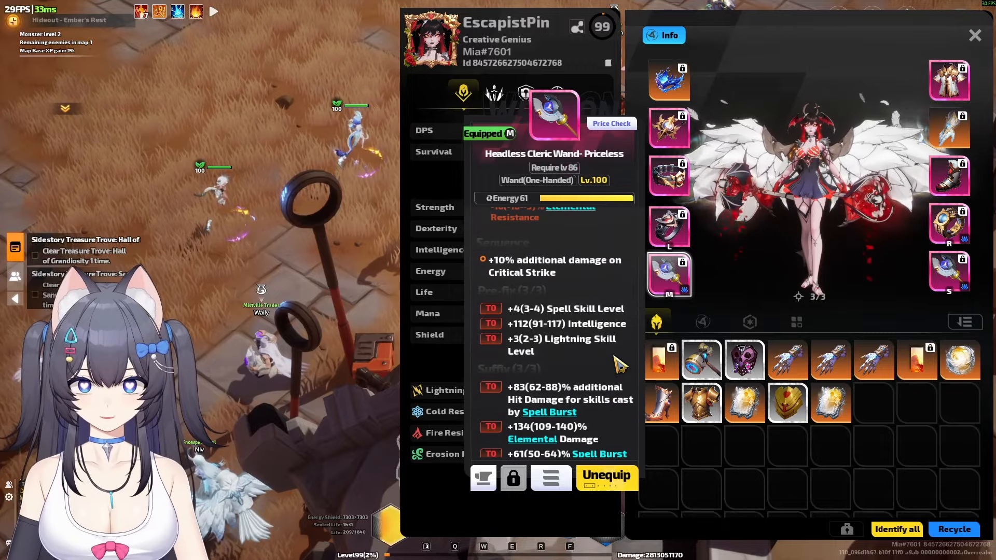
{"action": "scroll", "coordinate": [619, 365], "scroll_direction": "down", "scroll_amount": 12}
{"action": "scroll", "coordinate": [619, 364], "scroll_direction": "down", "scroll_amount": 3}
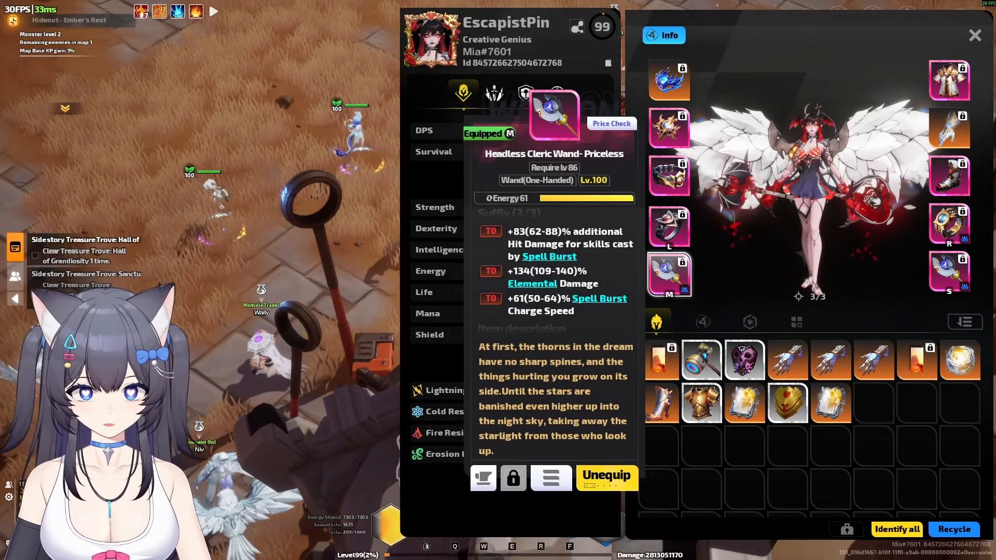
{"action": "scroll", "coordinate": [597, 297], "scroll_direction": "up", "scroll_amount": 3}
{"action": "scroll", "coordinate": [597, 296], "scroll_direction": "up", "scroll_amount": 1}
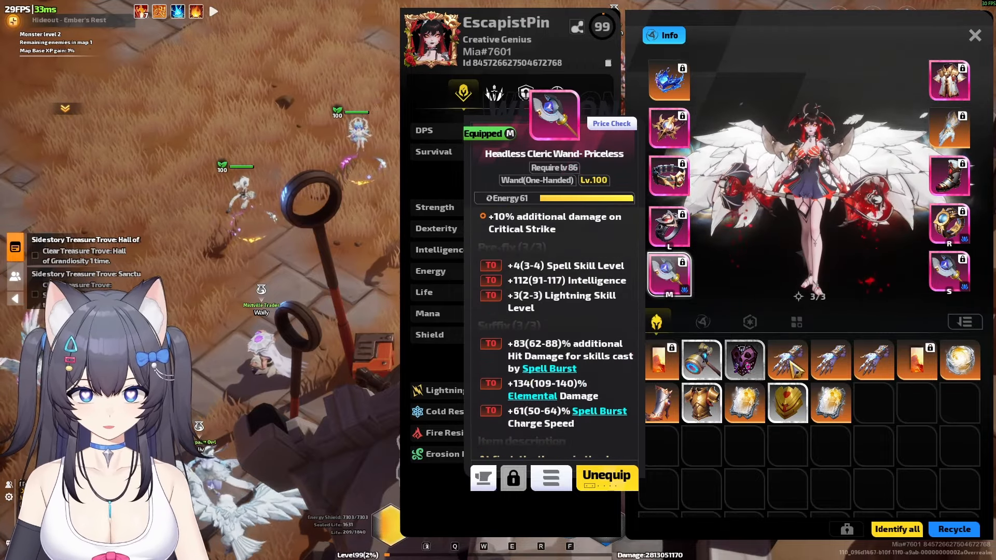
Switch to the spreadsheet and examine the Max Spell Burst and Spell Burst Charge Time columns of the Entry sheet.
{"action": "key", "text": "alt+Tab"}
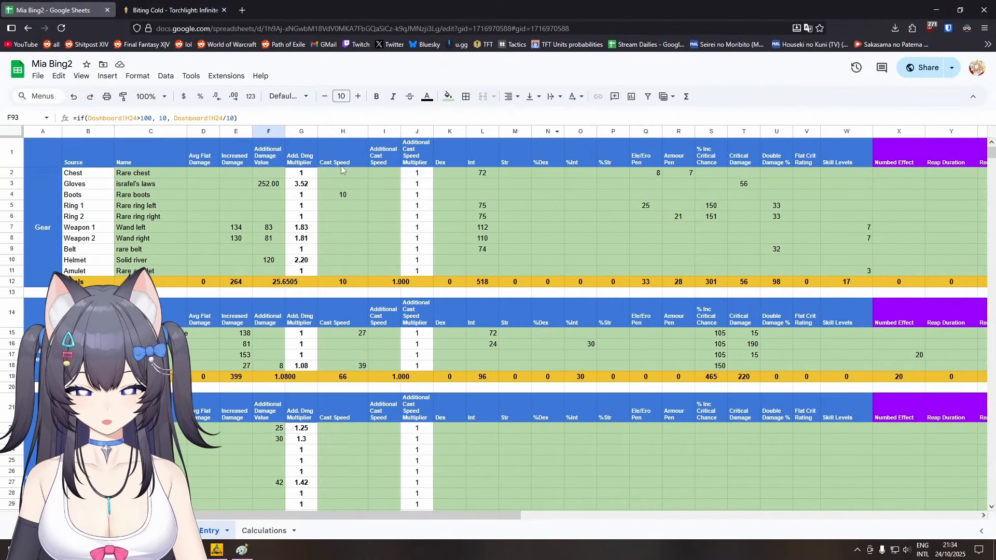
{"action": "left_click_drag", "start_coordinate": [276, 519], "coordinate": [786, 550]}
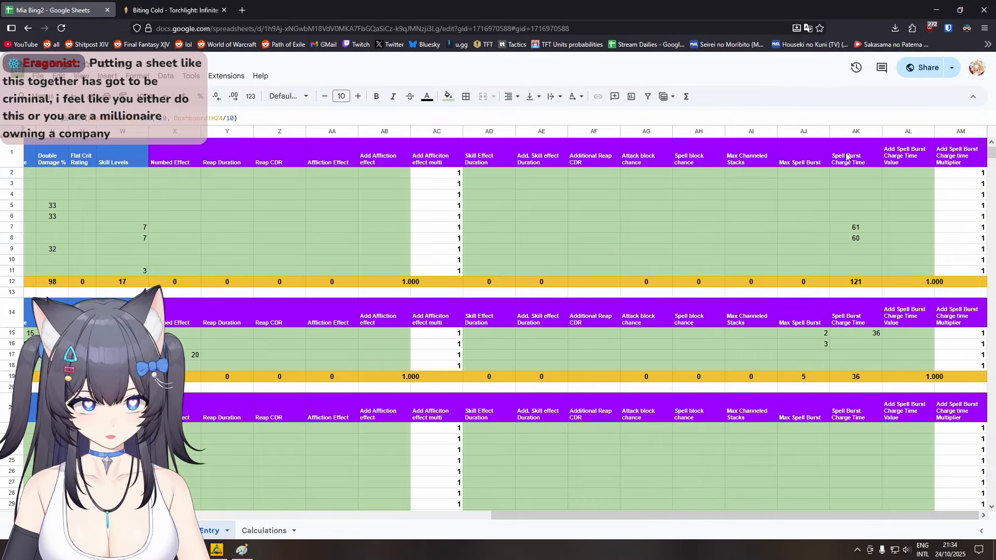
{"action": "left_click_drag", "start_coordinate": [855, 155], "coordinate": [856, 283]}
{"action": "left_click", "coordinate": [908, 217]}
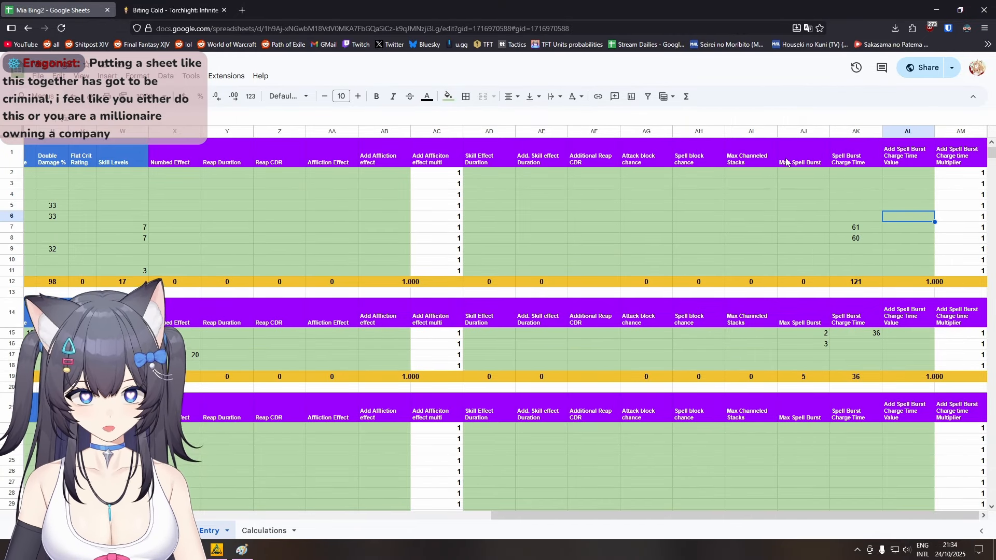
{"action": "left_click_drag", "start_coordinate": [802, 156], "coordinate": [799, 270]}
{"action": "left_click", "coordinate": [907, 249]}
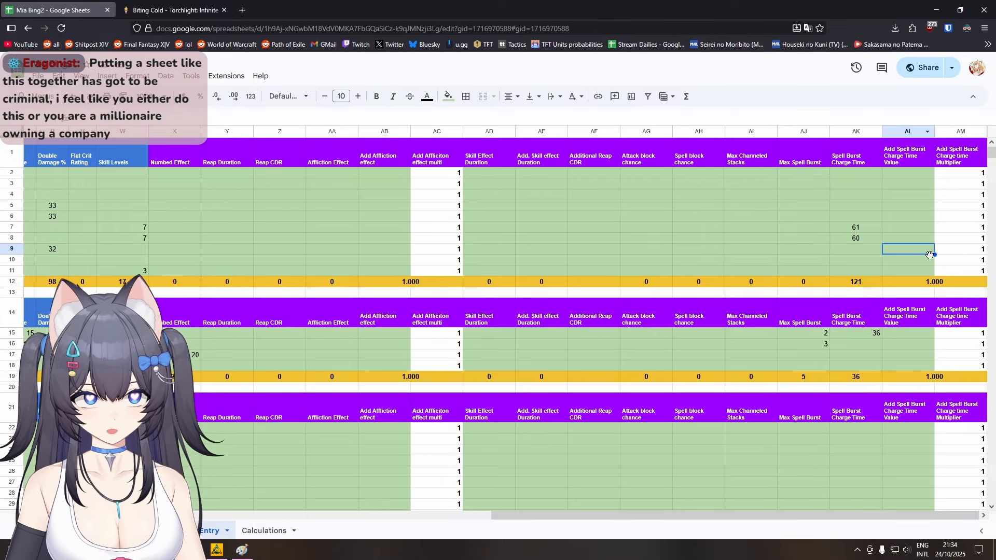
{"action": "scroll", "coordinate": [891, 347], "scroll_direction": "down", "scroll_amount": 16}
{"action": "scroll", "coordinate": [893, 358], "scroll_direction": "up", "scroll_amount": 16}
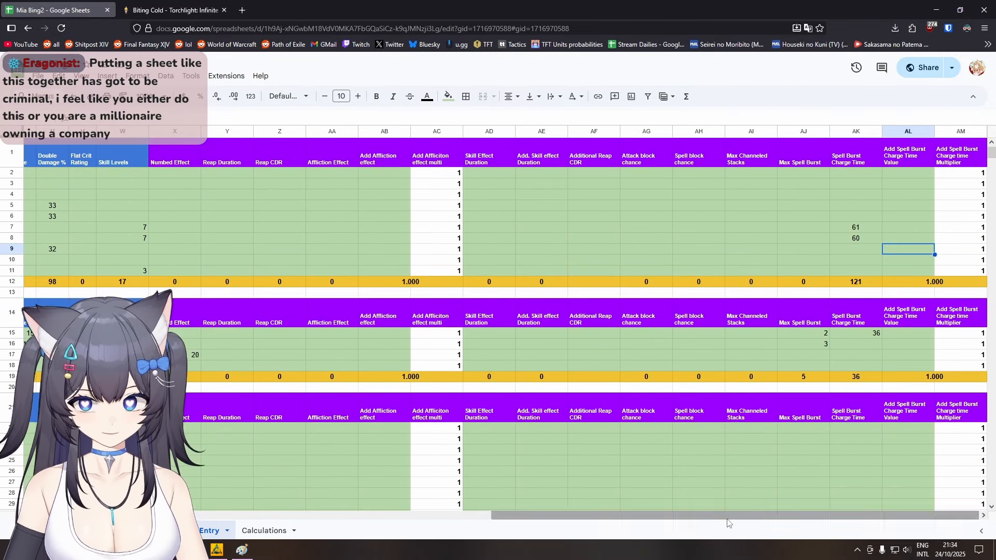
{"action": "left_click_drag", "start_coordinate": [728, 518], "coordinate": [268, 517]}
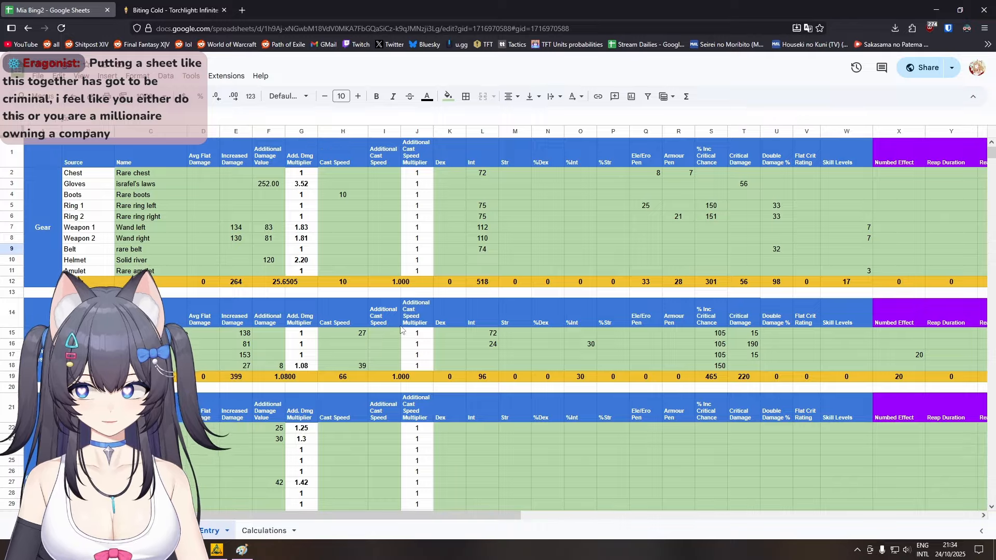
Switch to the game and examine the affixes of both equipped rings, the belt and the Onslaughter's Pendant.
{"action": "key", "text": "alt+Tab"}
{"action": "left_click", "coordinate": [670, 227]}
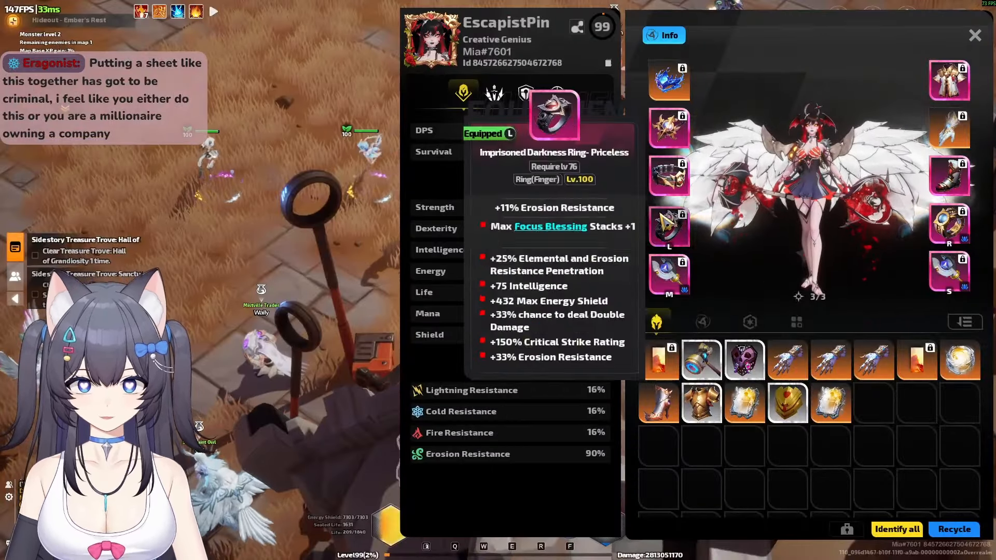
{"action": "left_click", "coordinate": [672, 178]}
{"action": "scroll", "coordinate": [545, 386], "scroll_direction": "down", "scroll_amount": 3}
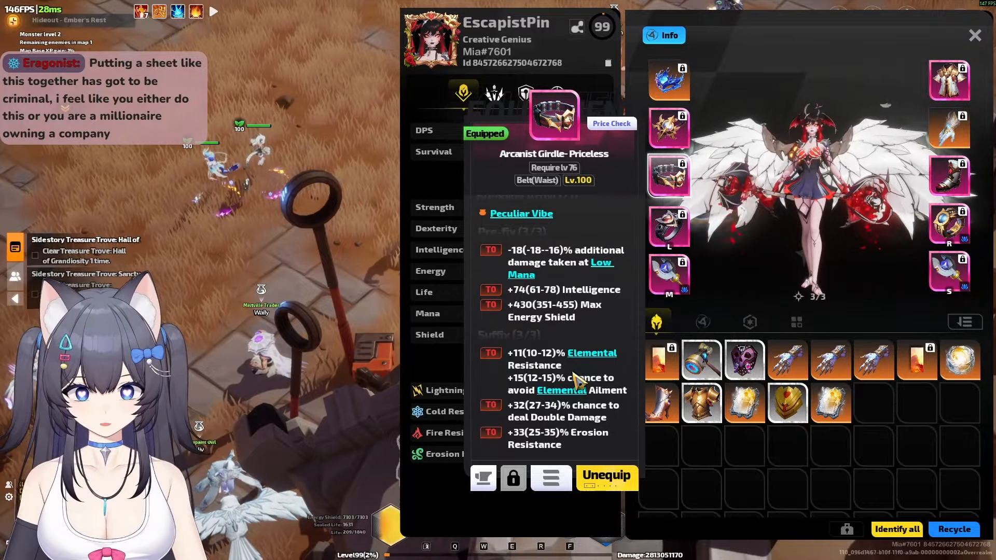
{"action": "left_click", "coordinate": [675, 233]}
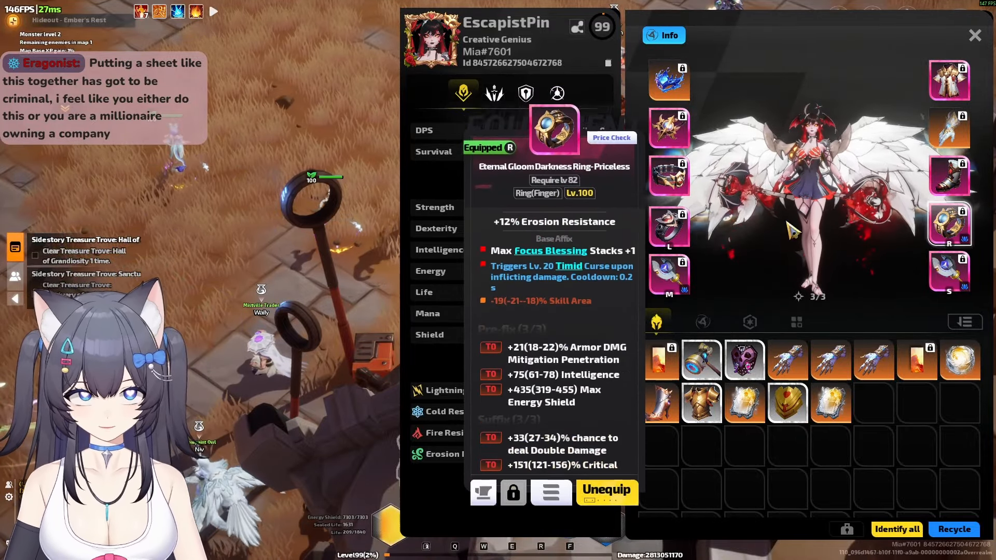
{"action": "left_click", "coordinate": [671, 179]}
{"action": "left_click", "coordinate": [669, 129]}
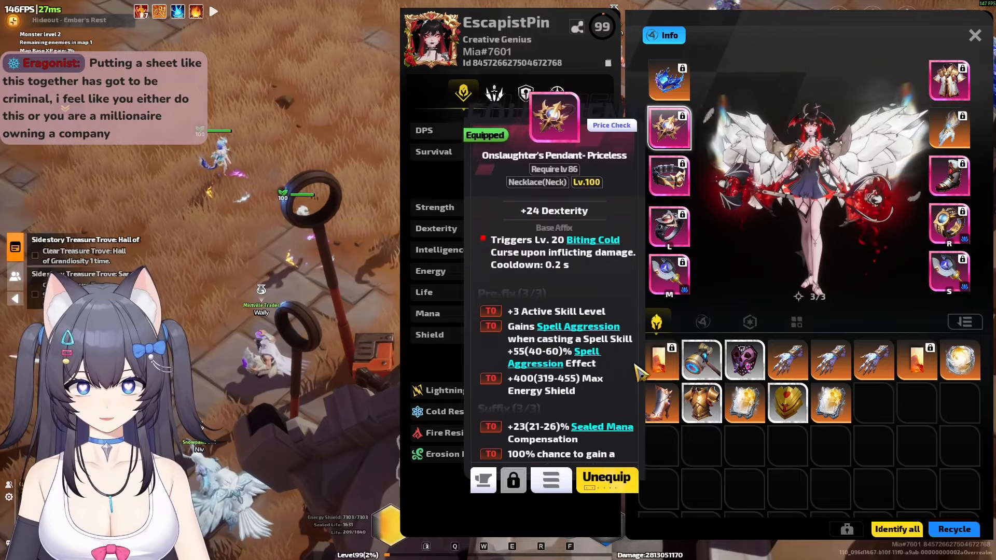
Open crafting for the pendant's Sealed Mana Compensation suffix and inspect the tiers of the Ultimate Affix granting damage per stats.
{"action": "left_click", "coordinate": [483, 478]}
{"action": "left_click", "coordinate": [419, 345]}
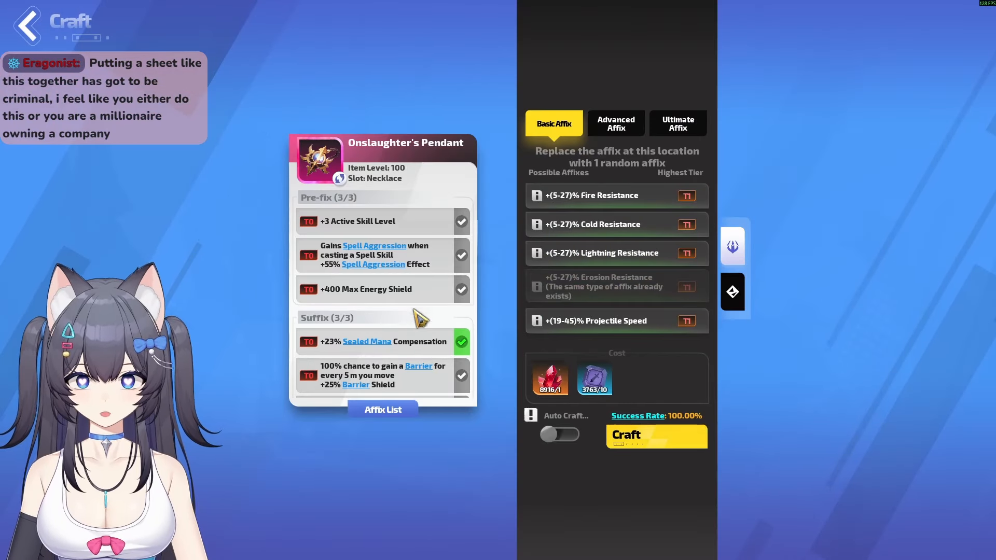
{"action": "left_click", "coordinate": [681, 136]}
{"action": "scroll", "coordinate": [618, 286], "scroll_direction": "down", "scroll_amount": 2}
{"action": "scroll", "coordinate": [618, 285], "scroll_direction": "up", "scroll_amount": 1}
{"action": "left_click", "coordinate": [543, 312]}
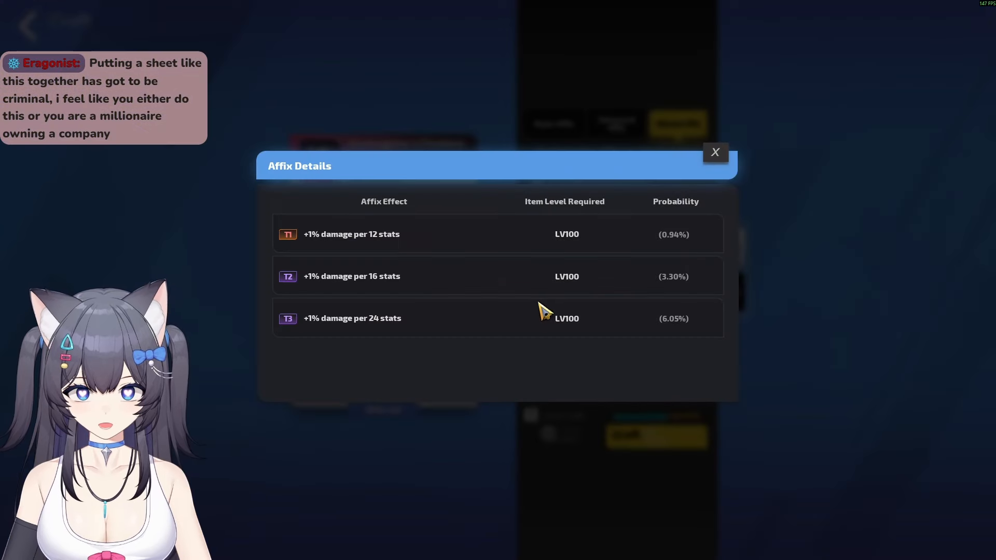
{"action": "left_click", "coordinate": [711, 154]}
In the spreadsheet, set the amulet's Additional Damage Value in Entry cell F11 to =(Dashboard!H30+Dashboard!H31+Dashboard!H32)/12.
{"action": "key", "text": "alt+Tab"}
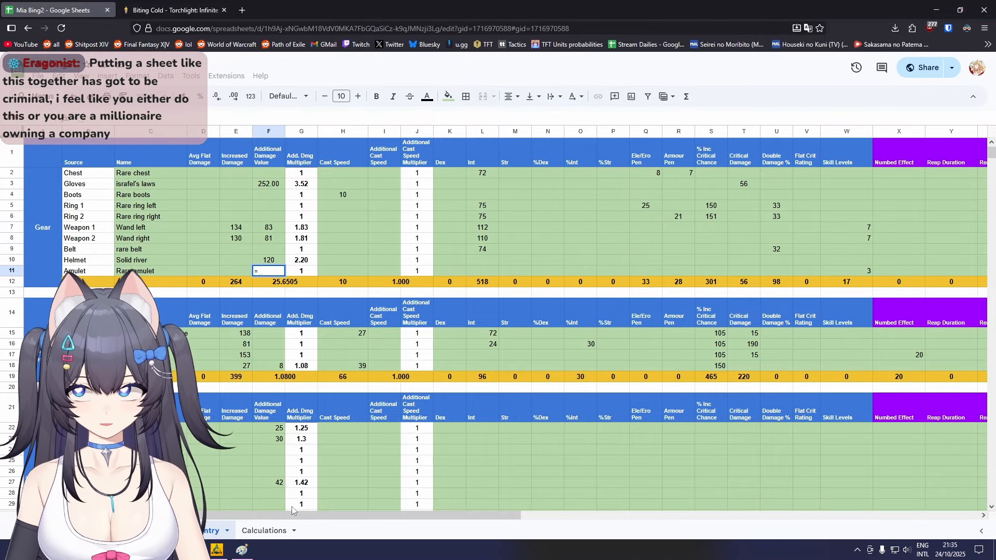
{"action": "left_click", "coordinate": [166, 530]}
{"action": "scroll", "coordinate": [626, 403], "scroll_direction": "down", "scroll_amount": 3}
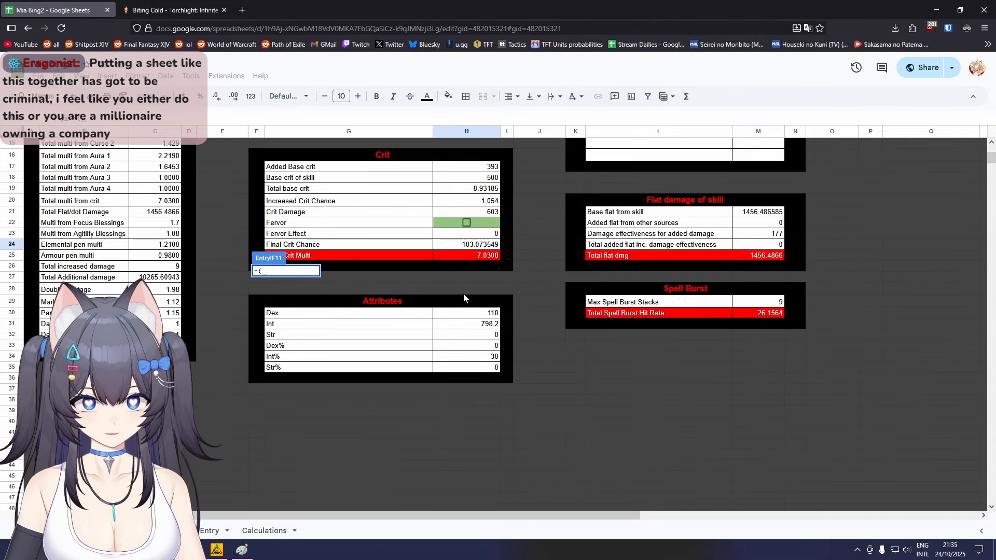
{"action": "left_click", "coordinate": [470, 313]}
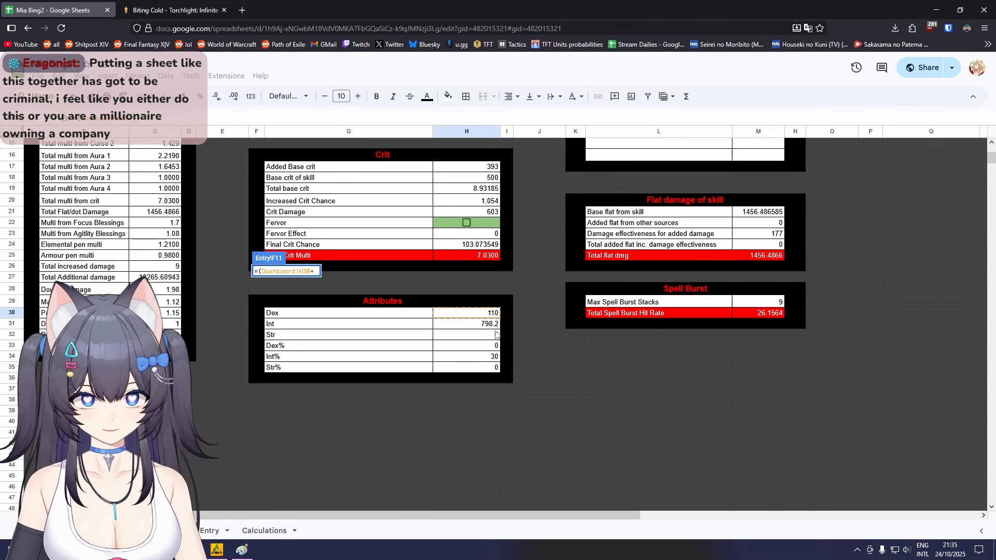
{"action": "left_click", "coordinate": [490, 326]}
{"action": "type", "text": "+"}
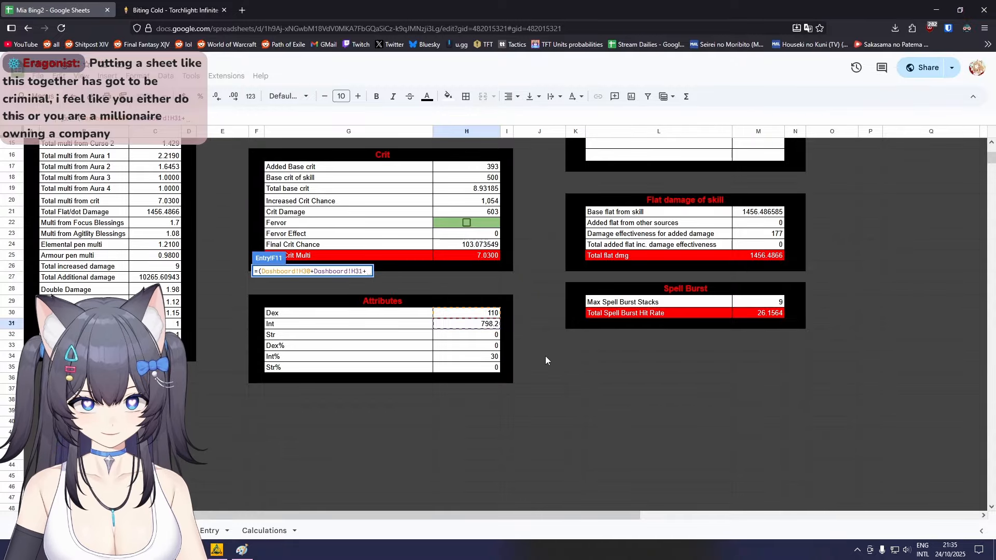
{"action": "left_click", "coordinate": [483, 336]}
{"action": "type", "text": ")/"}
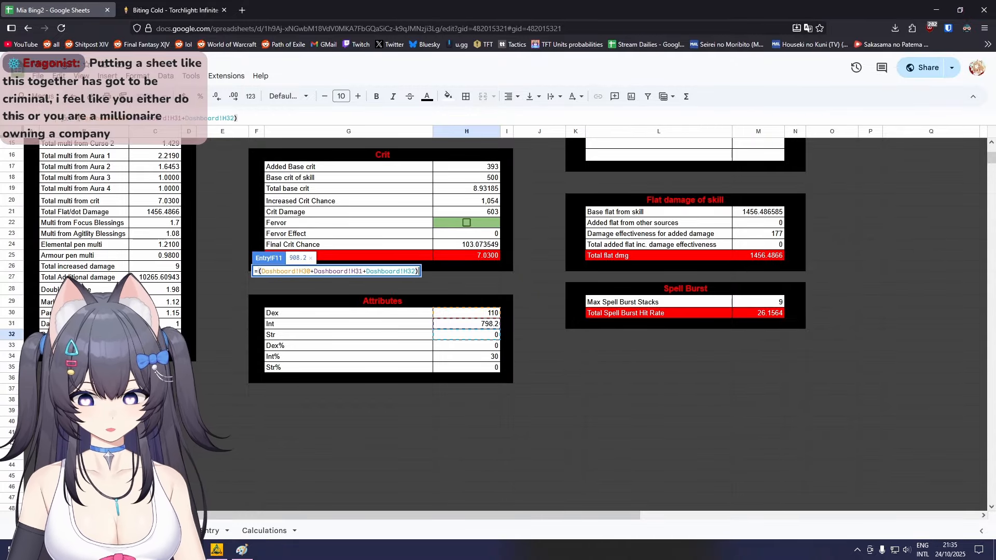
{"action": "type", "text": "12"}
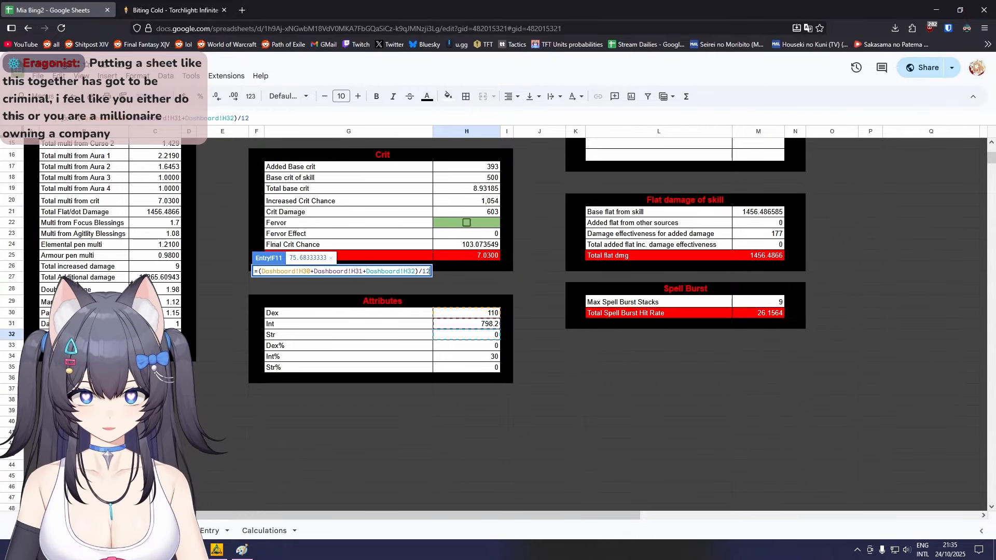
{"action": "key", "text": "Return"}
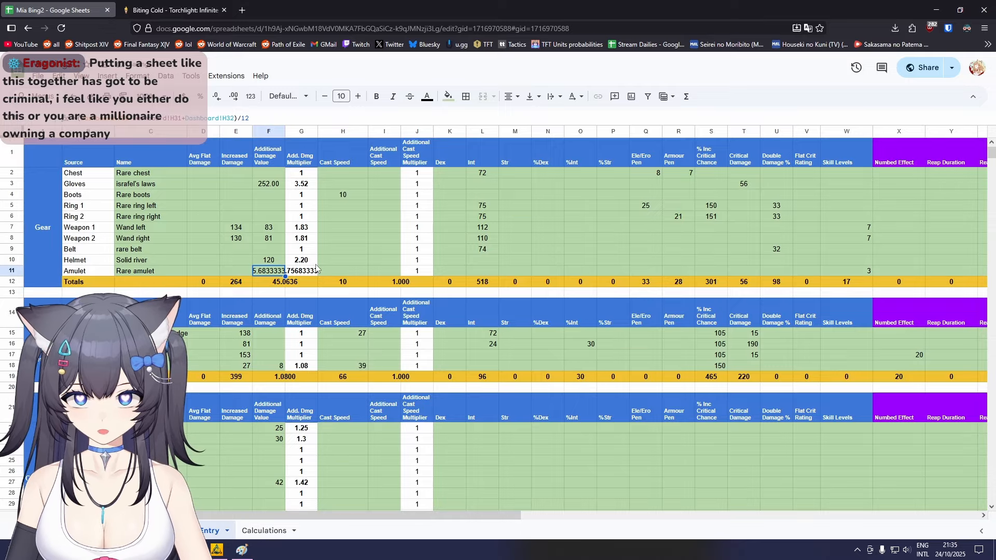
Wrap the amulet formula in F11 in ROUNDDOWN, giving =ROUNDDOWN((Dashboard!H30+Dashboard!H31+Dashboard!H32)/12).
{"action": "left_click", "coordinate": [299, 117]}
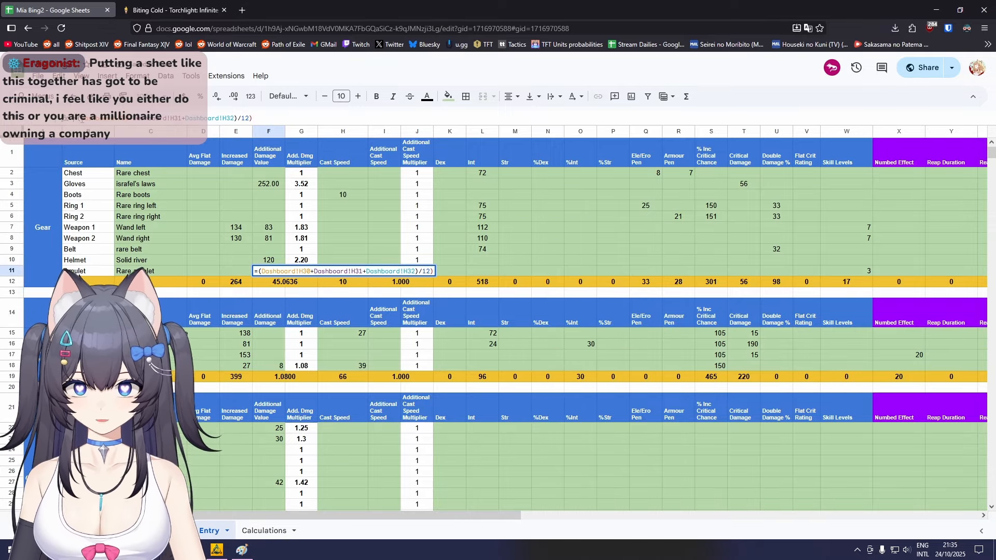
{"action": "type", "text": "R"}
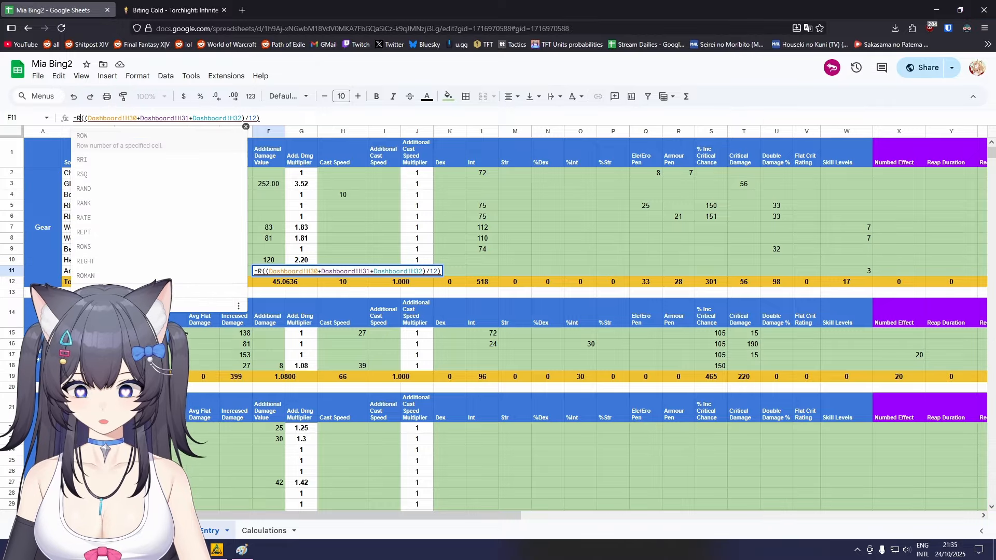
{"action": "type", "text": "OUNDO"}
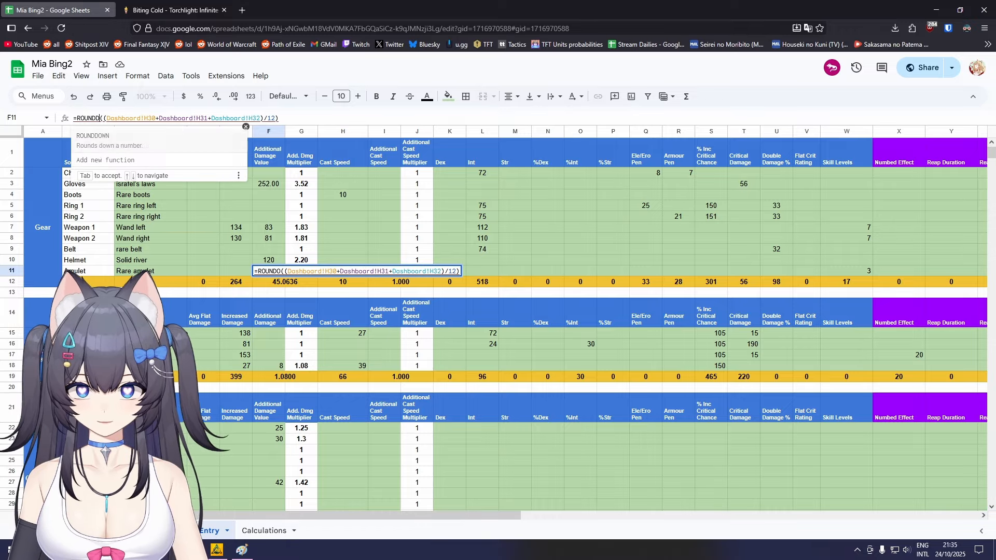
{"action": "left_click", "coordinate": [104, 137]}
{"action": "key", "text": "Return"}
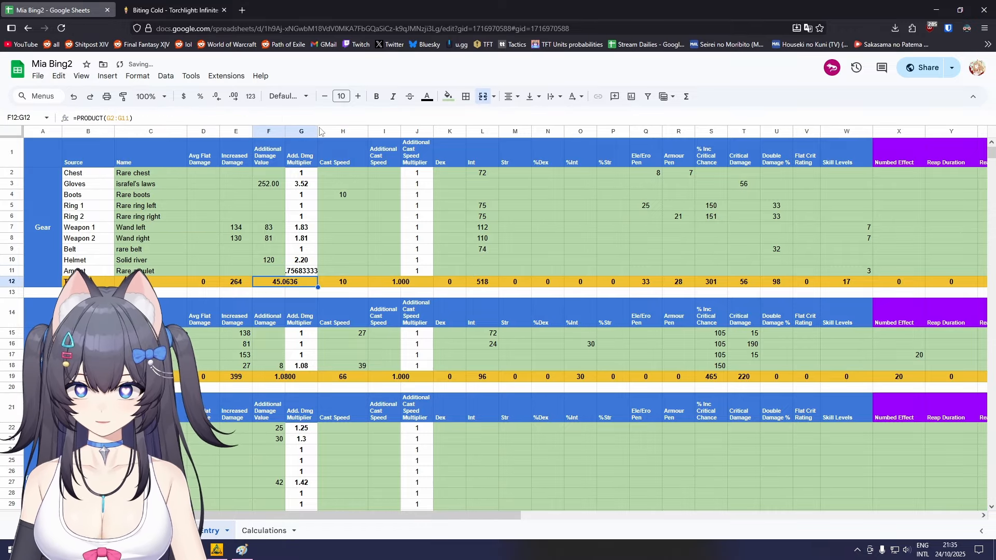
Review the attribute sum inside the ROUNDDOWN formula and clear the amulet's Additional Damage Value in F11.
{"action": "left_click", "coordinate": [272, 274]}
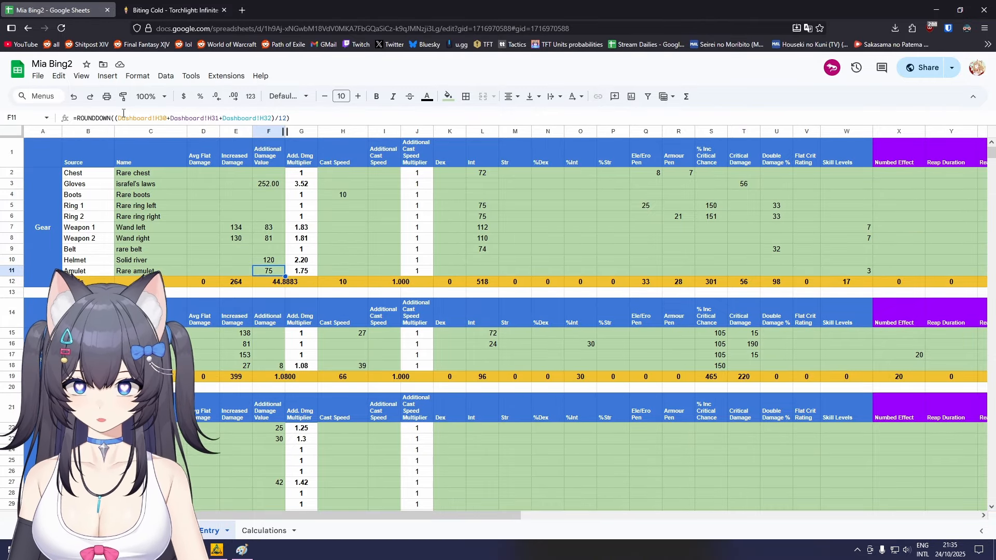
{"action": "left_click_drag", "start_coordinate": [116, 118], "coordinate": [282, 117]}
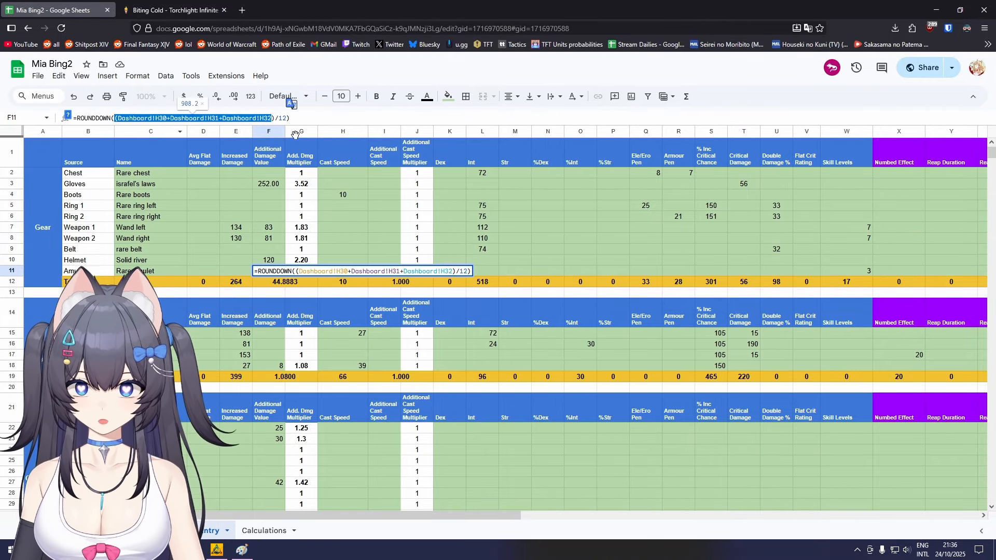
{"action": "left_click", "coordinate": [319, 122]}
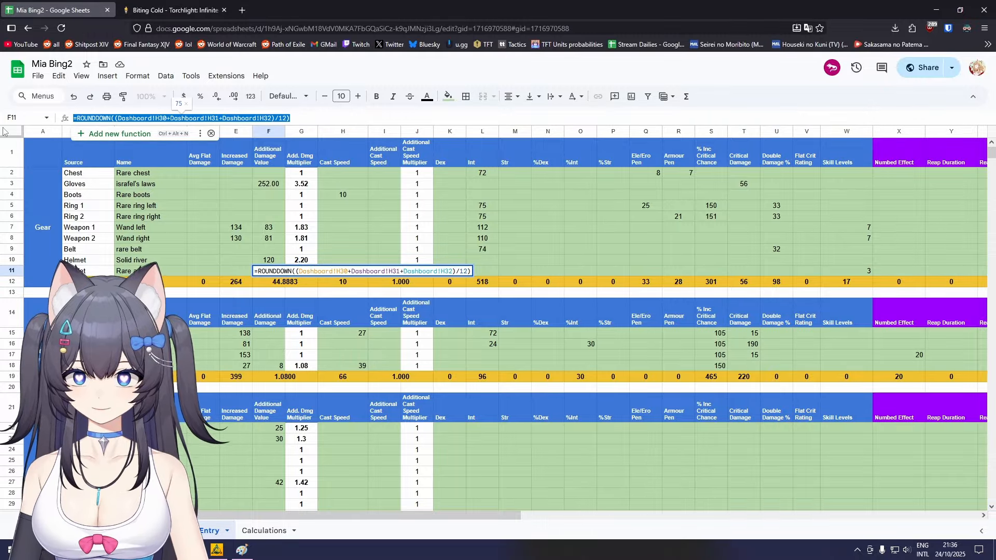
{"action": "key", "text": "Return"}
Examine the equipped gloves in the game, and check the Israfel's laws Additional Damage Value formula in Entry cell F3.
{"action": "left_click_drag", "start_coordinate": [410, 5], "coordinate": [995, 120]}
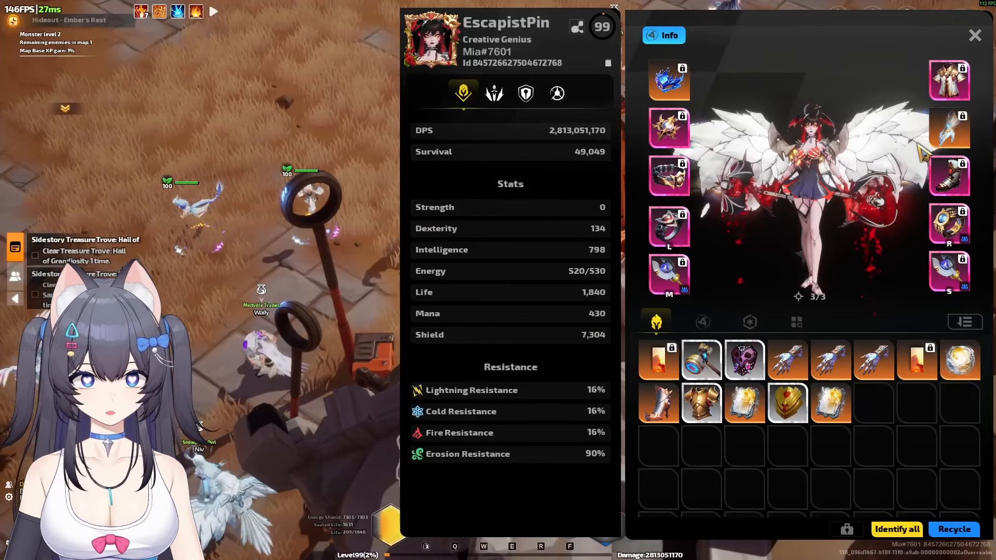
{"action": "left_click", "coordinate": [950, 127]}
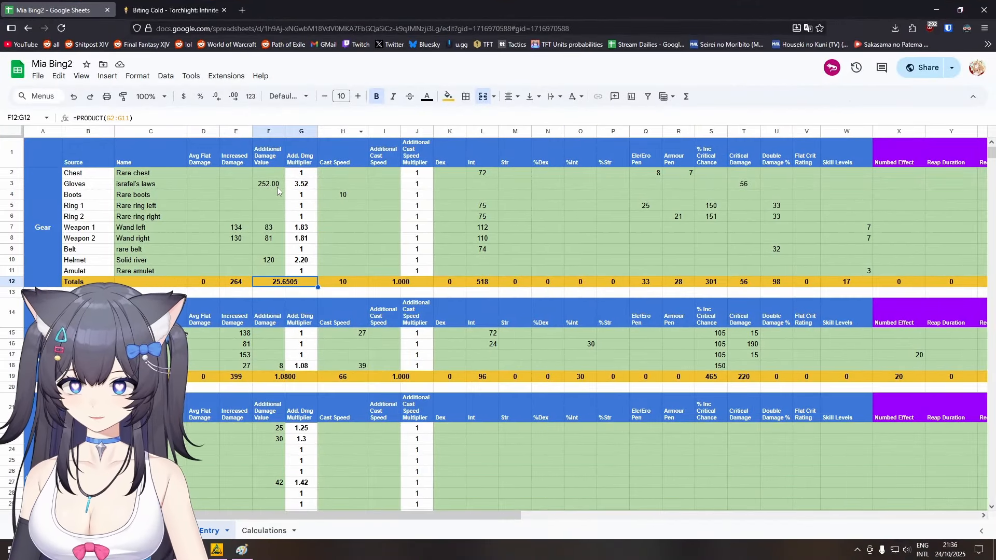
{"action": "left_click", "coordinate": [278, 187]}
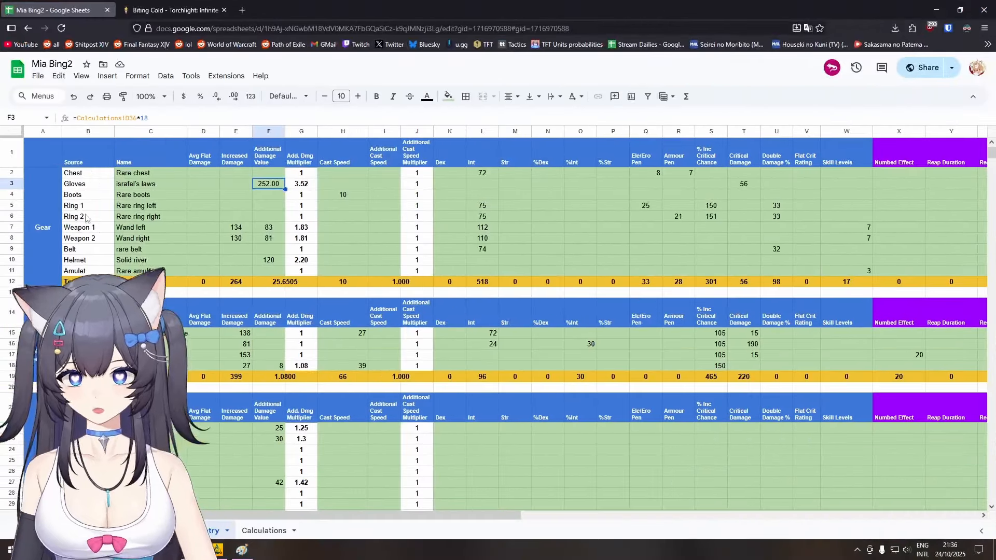
Trace the Israfel's laws formulas in Entry cells F3 and T3 to the Focus blessing total in Calculations cell D36.
{"action": "left_click", "coordinate": [155, 118]}
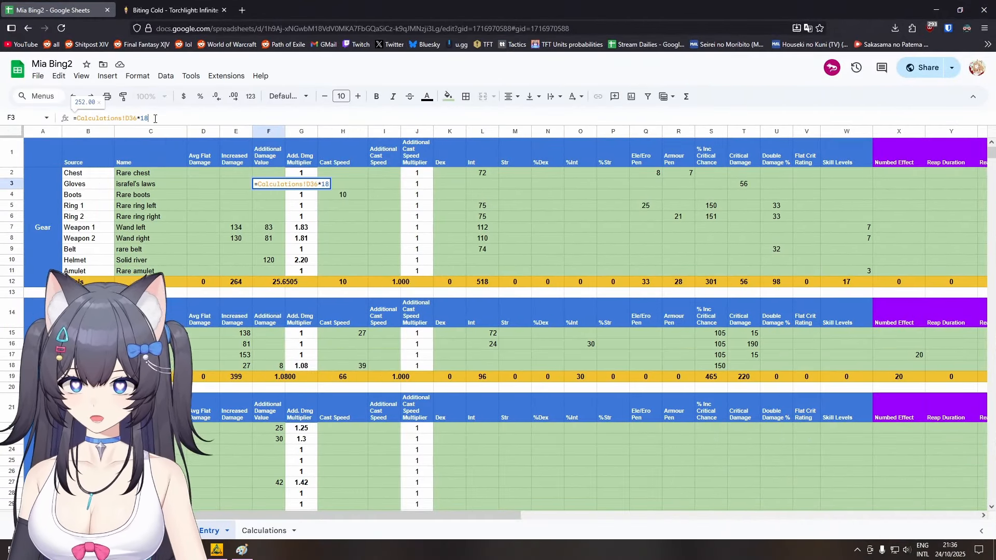
{"action": "left_click", "coordinate": [292, 526]}
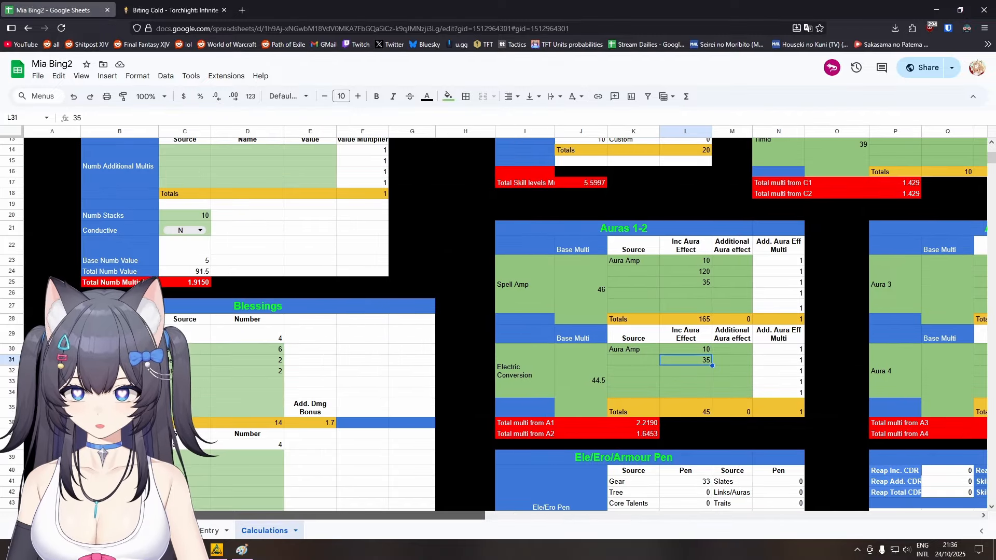
{"action": "left_click", "coordinate": [277, 423]}
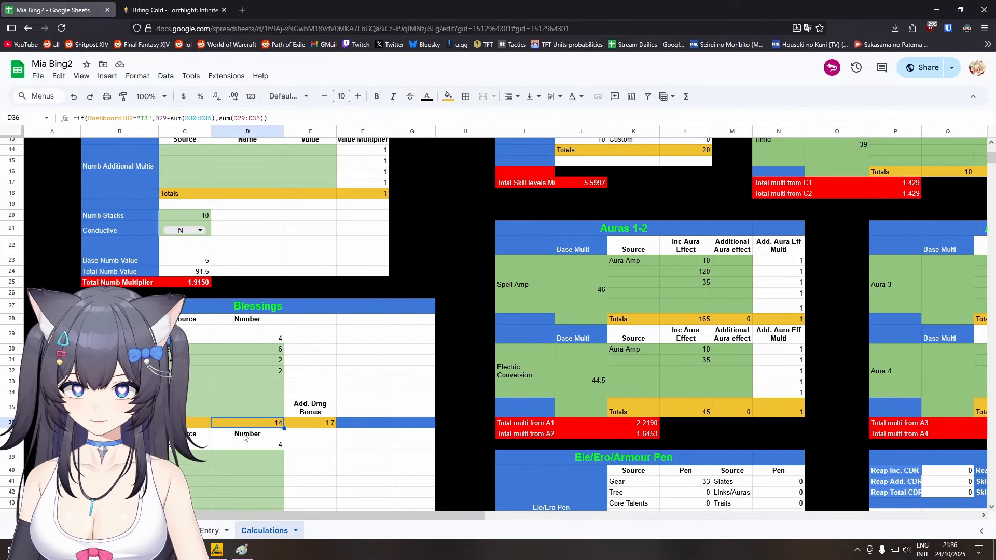
{"action": "scroll", "coordinate": [284, 414], "scroll_direction": "down", "scroll_amount": 10}
{"action": "scroll", "coordinate": [289, 251], "scroll_direction": "up", "scroll_amount": 5}
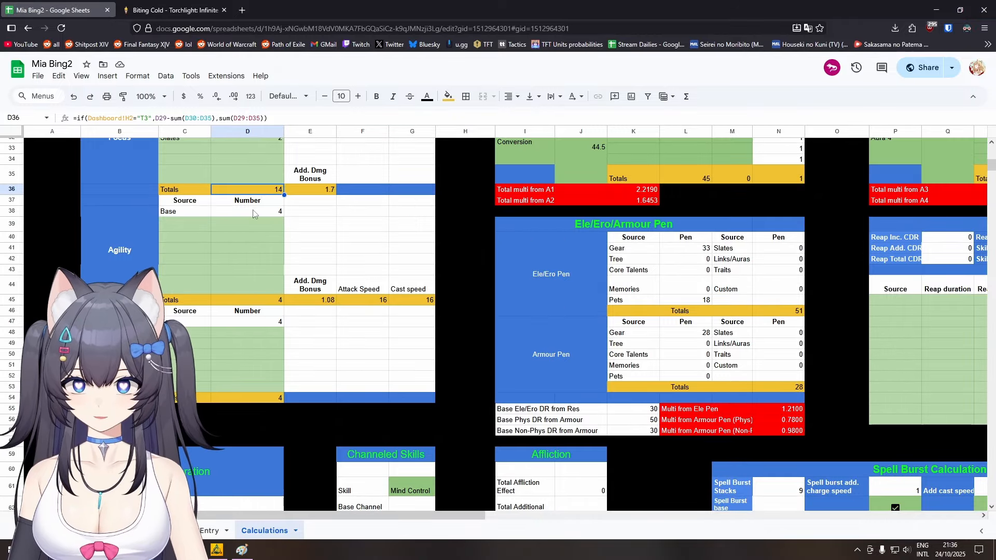
{"action": "left_click", "coordinate": [205, 534]}
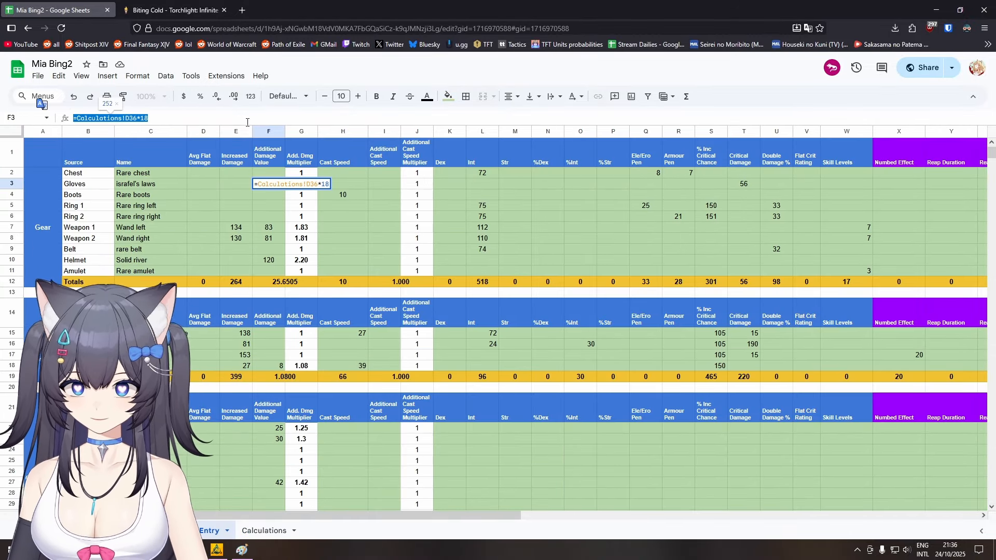
{"action": "left_click", "coordinate": [581, 184]}
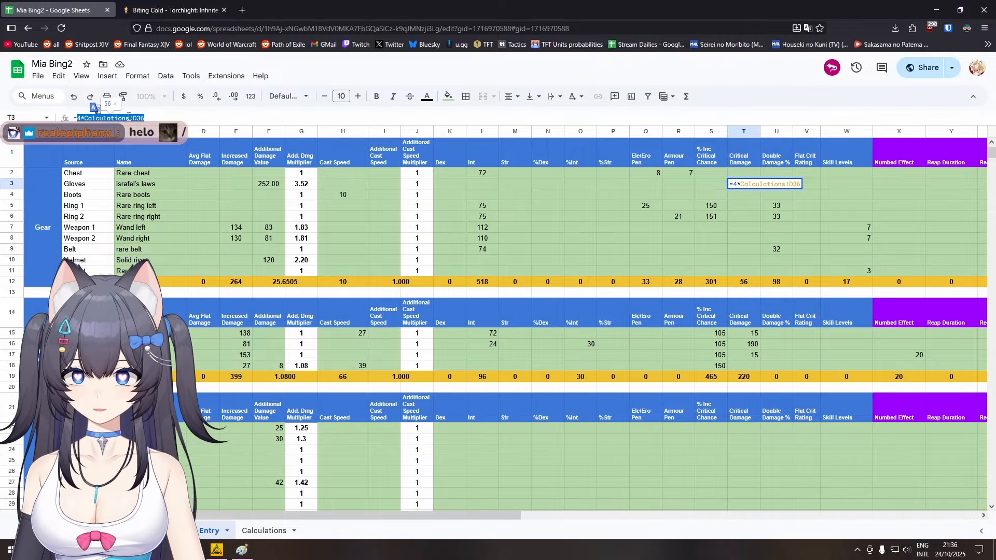
{"action": "left_click", "coordinate": [711, 205]}
Compare the in-game A Corner of Divinity slate with the Critical Damage formula in Entry cell T48 and the Focus blessing total it references.
{"action": "scroll", "coordinate": [661, 363], "scroll_direction": "down", "scroll_amount": 6}
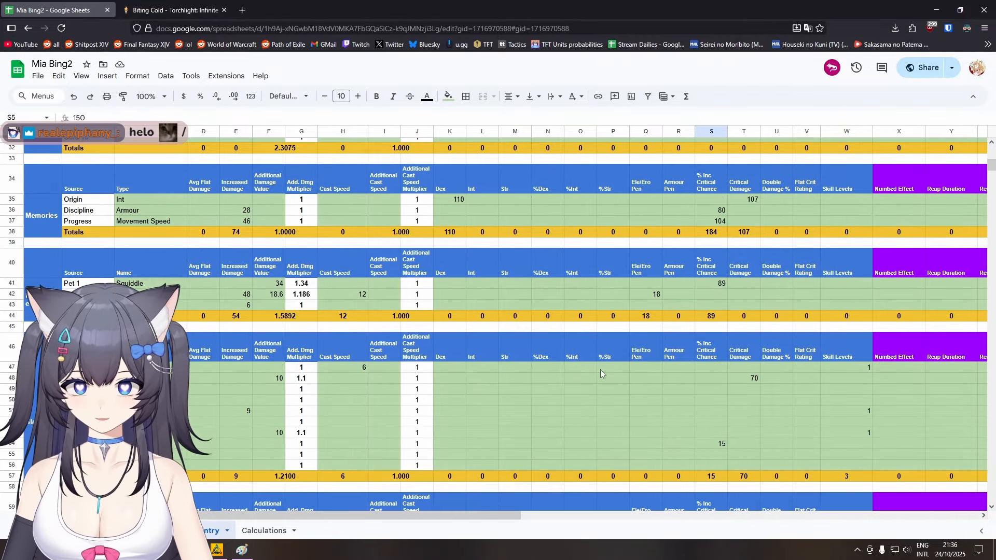
{"action": "scroll", "coordinate": [600, 372], "scroll_direction": "down", "scroll_amount": 10}
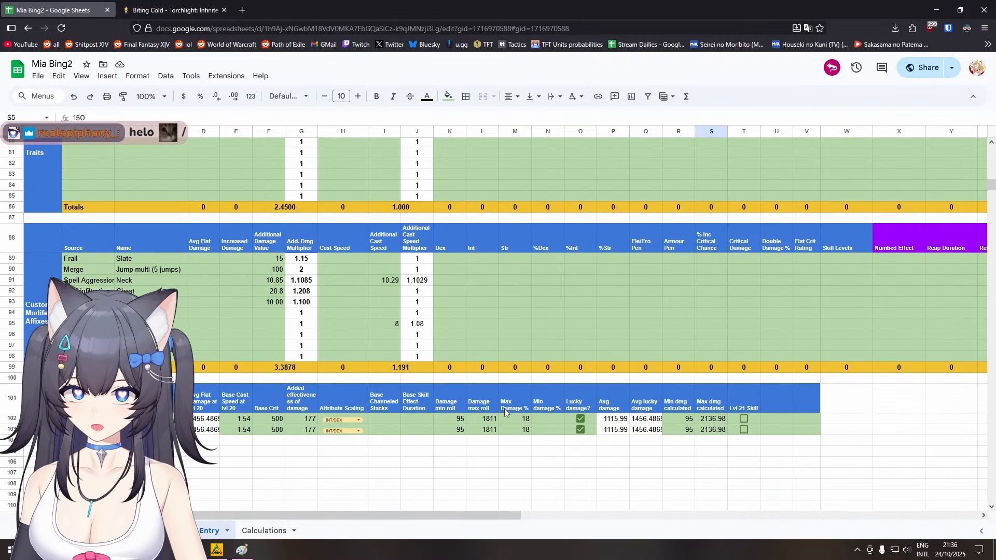
{"action": "scroll", "coordinate": [506, 411], "scroll_direction": "up", "scroll_amount": 10}
{"action": "scroll", "coordinate": [504, 408], "scroll_direction": "down", "scroll_amount": 2}
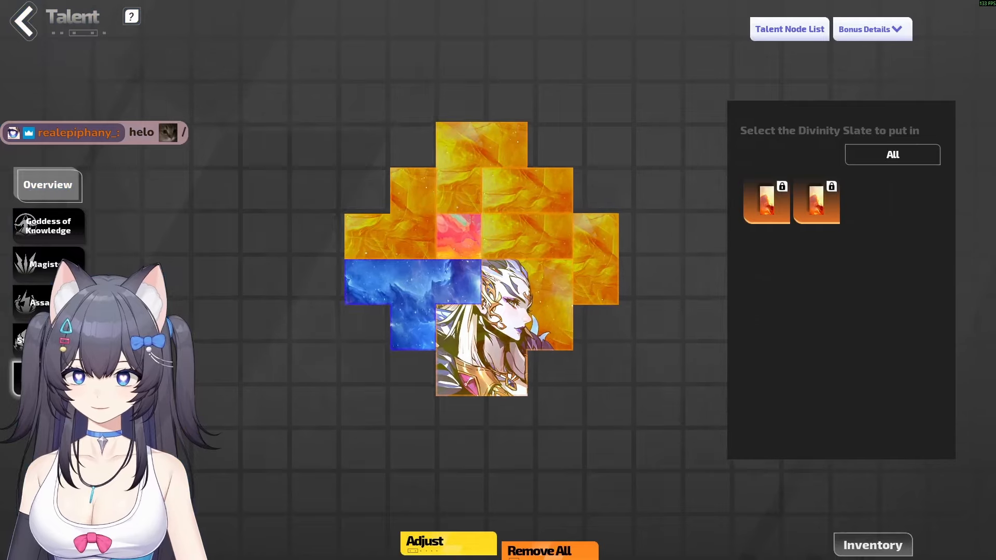
{"action": "left_click", "coordinate": [393, 206]}
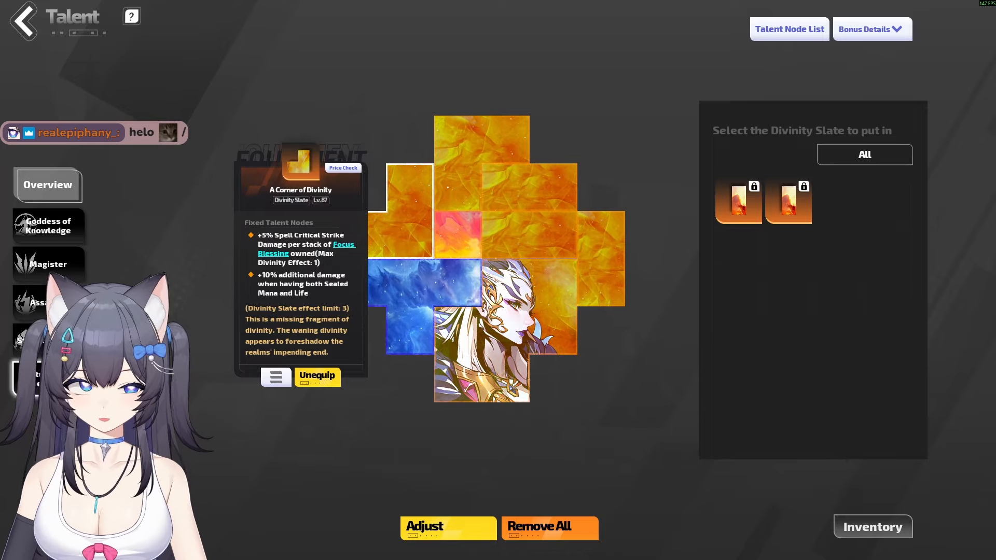
{"action": "key", "text": "alt+Tab"}
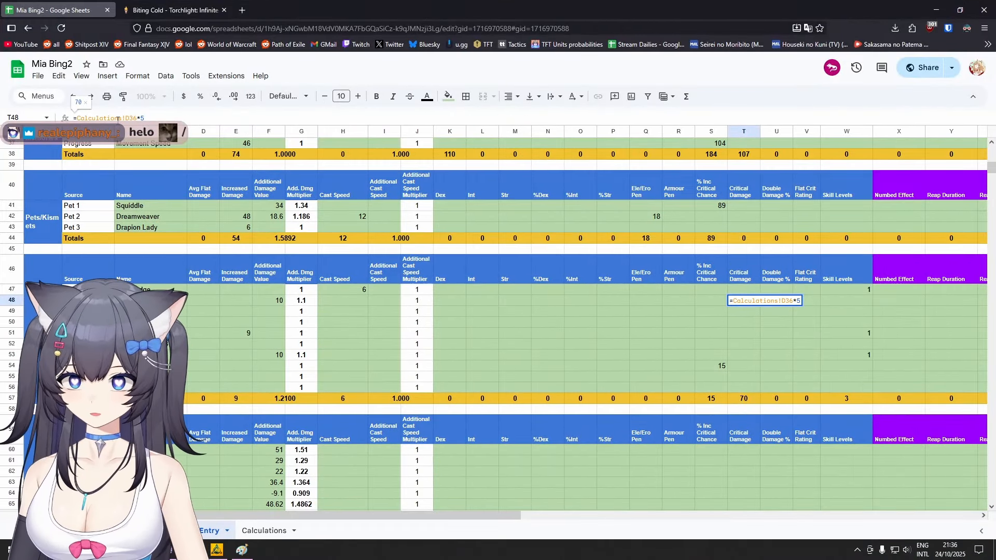
{"action": "left_click", "coordinate": [252, 534]}
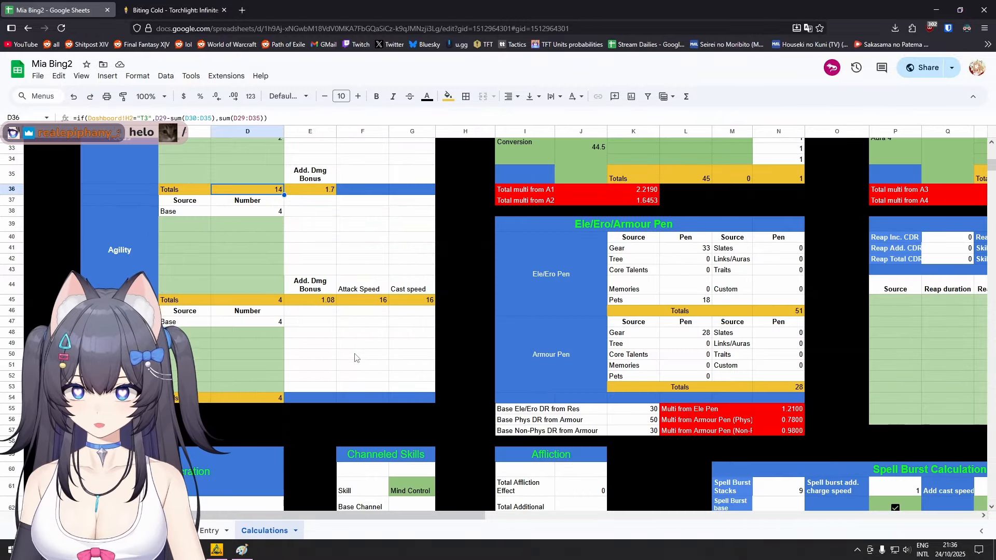
{"action": "scroll", "coordinate": [214, 253], "scroll_direction": "up", "scroll_amount": 2}
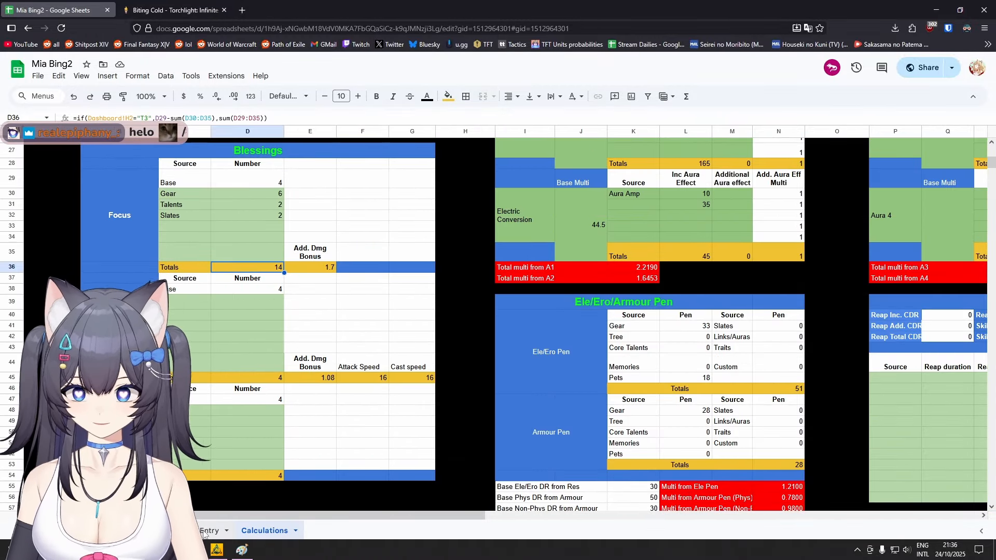
{"action": "key", "text": "Return"}
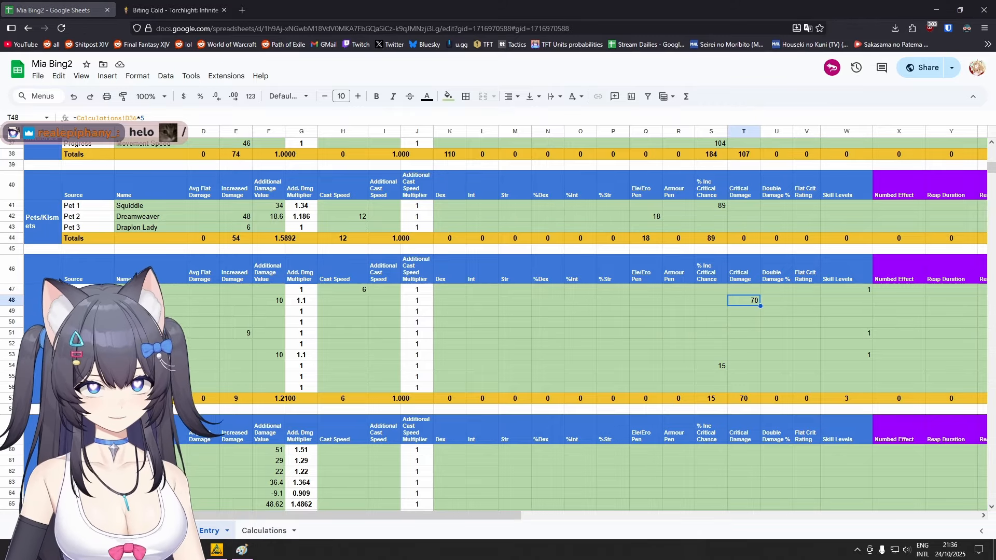
In Torchlight Infinite, inspect the equipped gear and read the Spell Aggression affix on the Onslaughter's Pendant necklace.
{"action": "left_click_drag", "start_coordinate": [675, 10], "coordinate": [995, 51]}
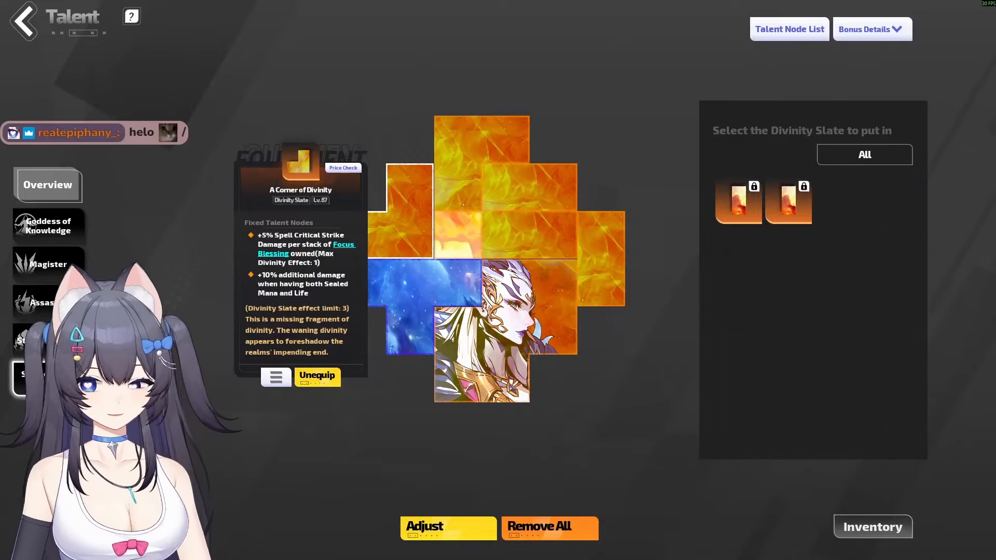
{"action": "left_click", "coordinate": [633, 150]}
{"action": "key", "text": "Escape"}
{"action": "key", "text": "i"}
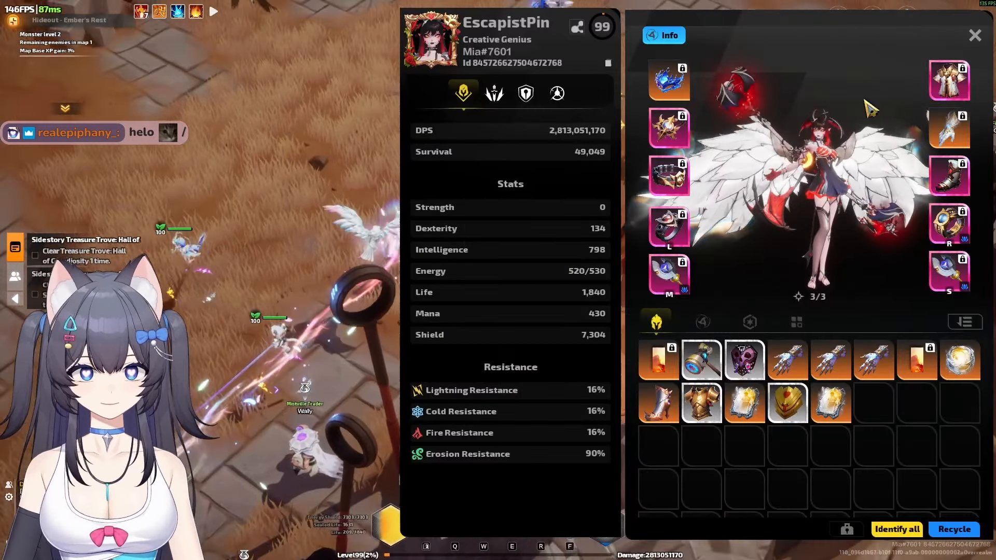
{"action": "mouse_move", "coordinate": [681, 96]}
{"action": "mouse_move", "coordinate": [954, 280]}
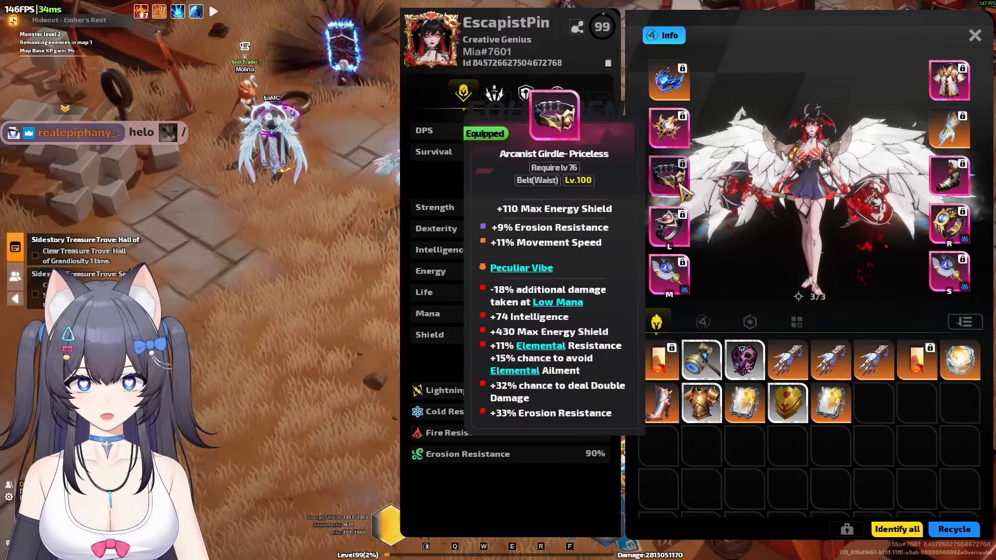
{"action": "mouse_move", "coordinate": [673, 266]}
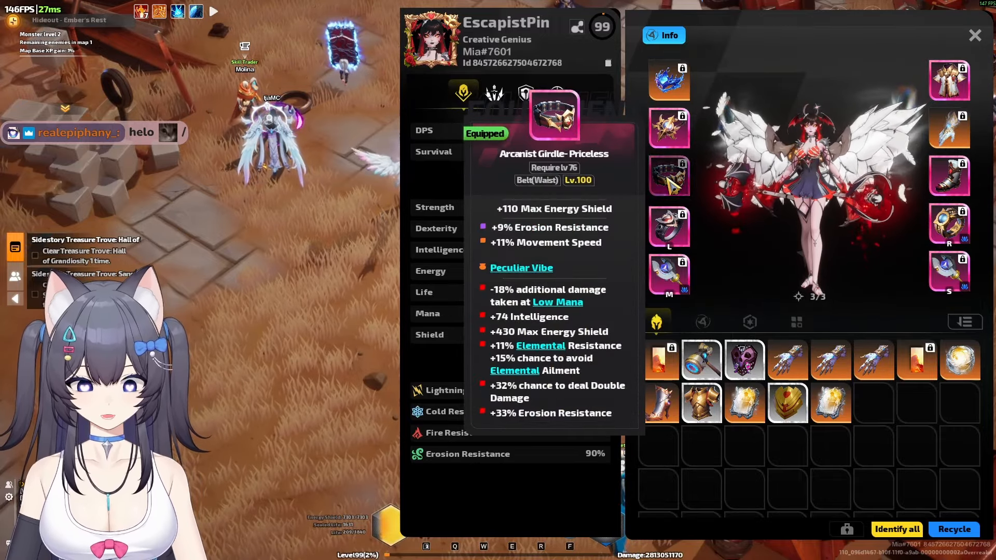
{"action": "left_click", "coordinate": [661, 167]}
{"action": "left_click", "coordinate": [661, 167]}
{"action": "left_click", "coordinate": [669, 127]}
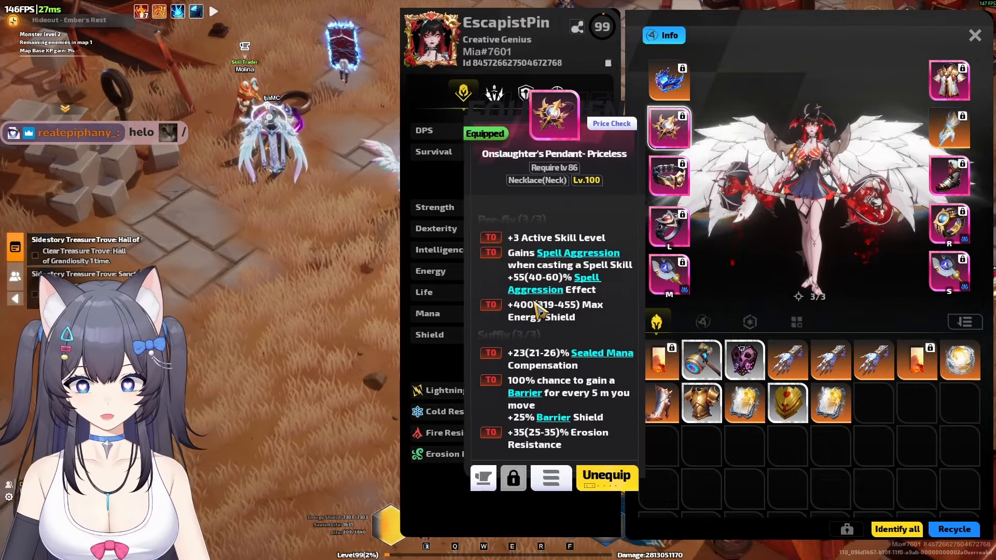
{"action": "left_click", "coordinate": [592, 275]}
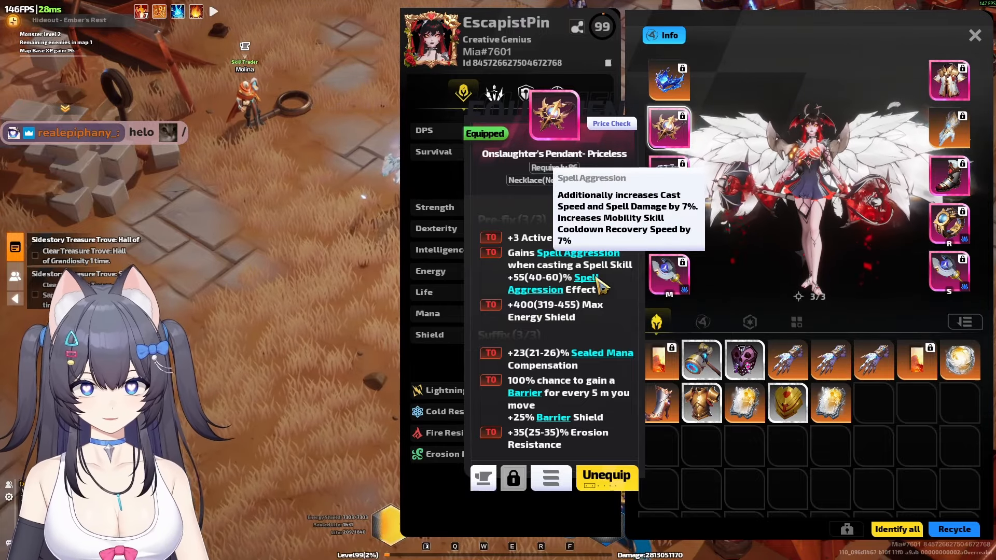
In the spreadsheet's Entry sheet, select the gear Skill Levels range W2:W11.
{"action": "key", "text": "alt+Tab"}
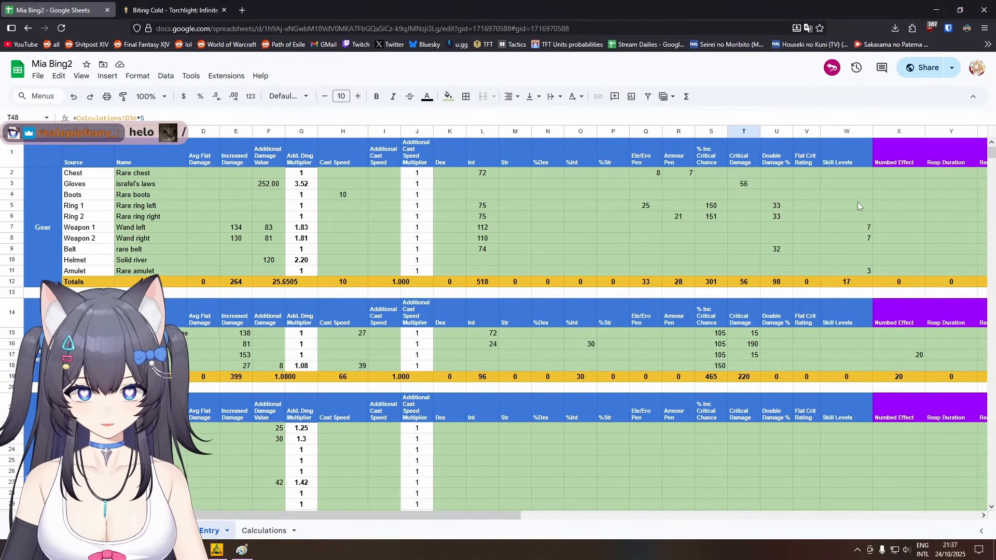
{"action": "left_click_drag", "start_coordinate": [854, 176], "coordinate": [861, 275]}
{"action": "left_click_drag", "start_coordinate": [855, 175], "coordinate": [856, 258]}
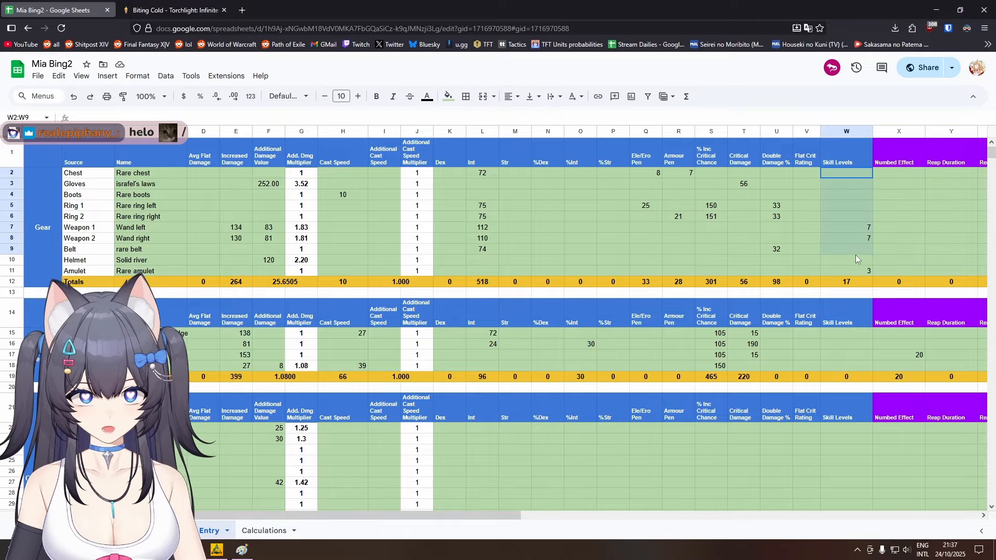
Return to the game's skill page and read the additional damage granted by the Precise: Electric Conversion aura.
{"action": "key", "text": "alt+Tab"}
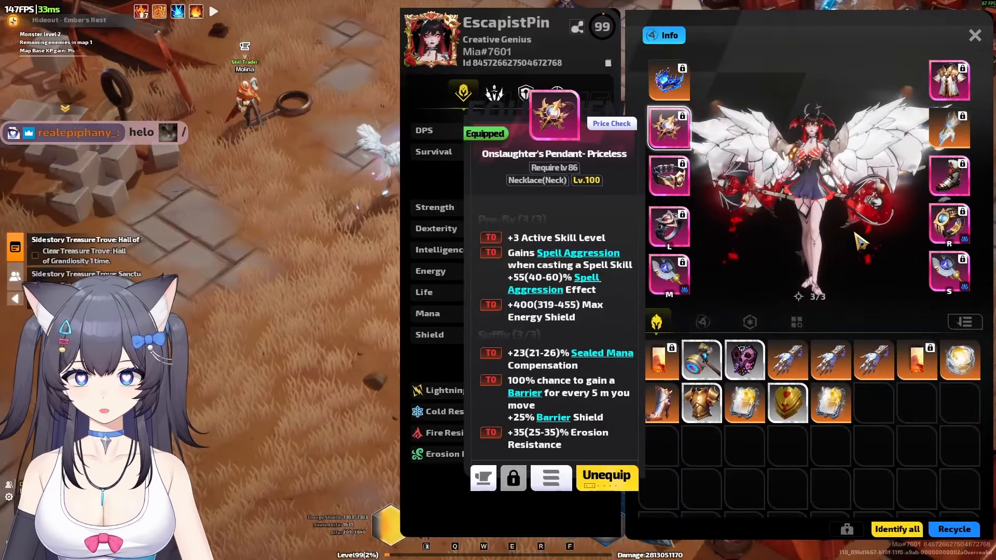
{"action": "key", "text": "Escape"}
{"action": "key", "text": "k"}
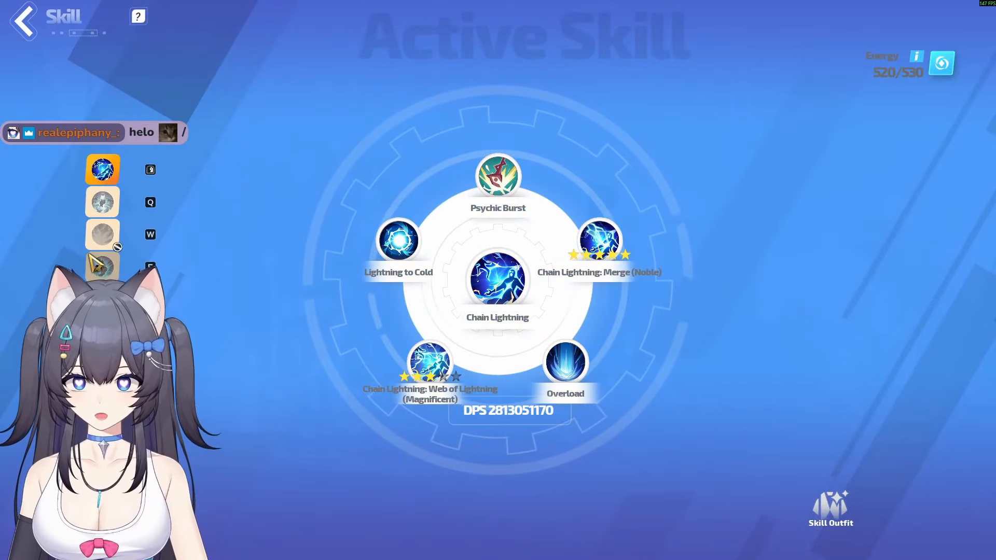
{"action": "left_click", "coordinate": [103, 345]}
{"action": "left_click", "coordinate": [501, 278]}
{"action": "scroll", "coordinate": [594, 353], "scroll_direction": "down", "scroll_amount": 1}
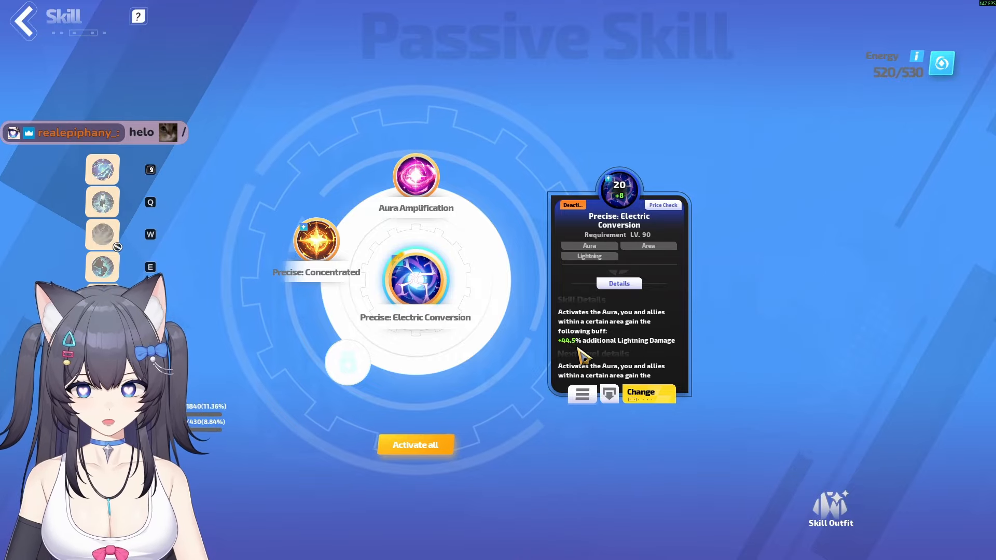
Look through the active skills and read the Secret Origin Unleash skill's cast speed and additional Spell Damage details.
{"action": "left_click", "coordinate": [103, 269]}
{"action": "left_click", "coordinate": [504, 301]}
{"action": "left_click", "coordinate": [650, 379]}
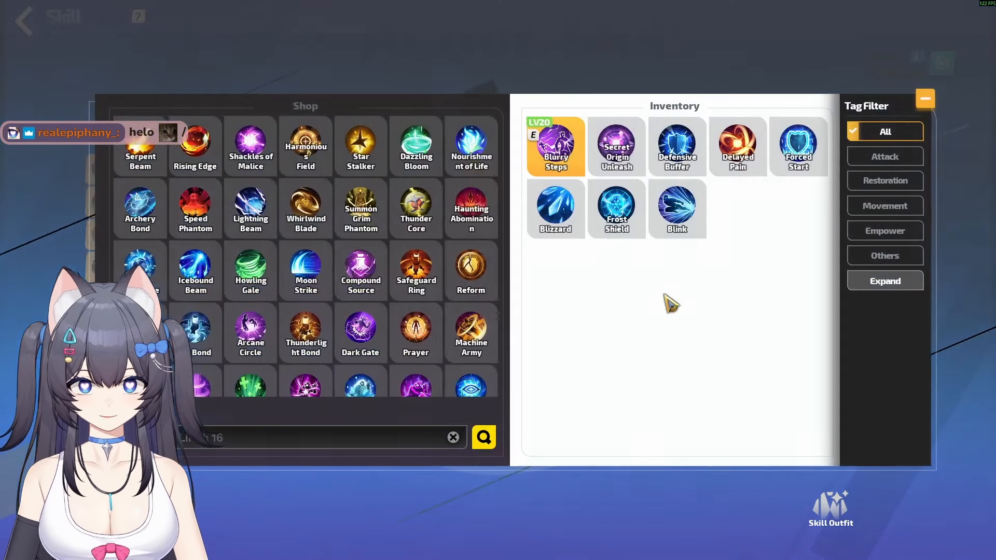
{"action": "left_click", "coordinate": [614, 195]}
{"action": "left_click", "coordinate": [613, 158]}
{"action": "left_click", "coordinate": [496, 306]}
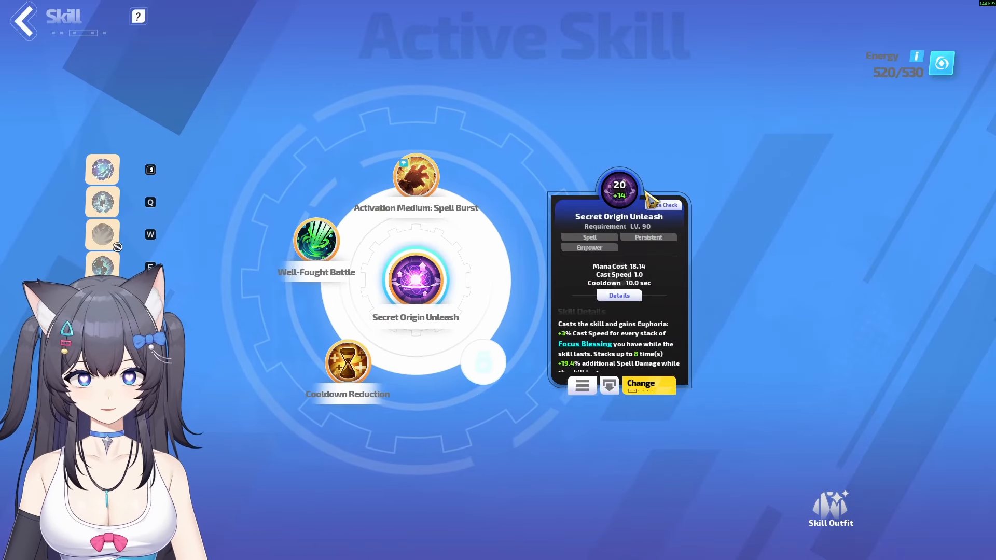
{"action": "scroll", "coordinate": [642, 310], "scroll_direction": "down", "scroll_amount": 1}
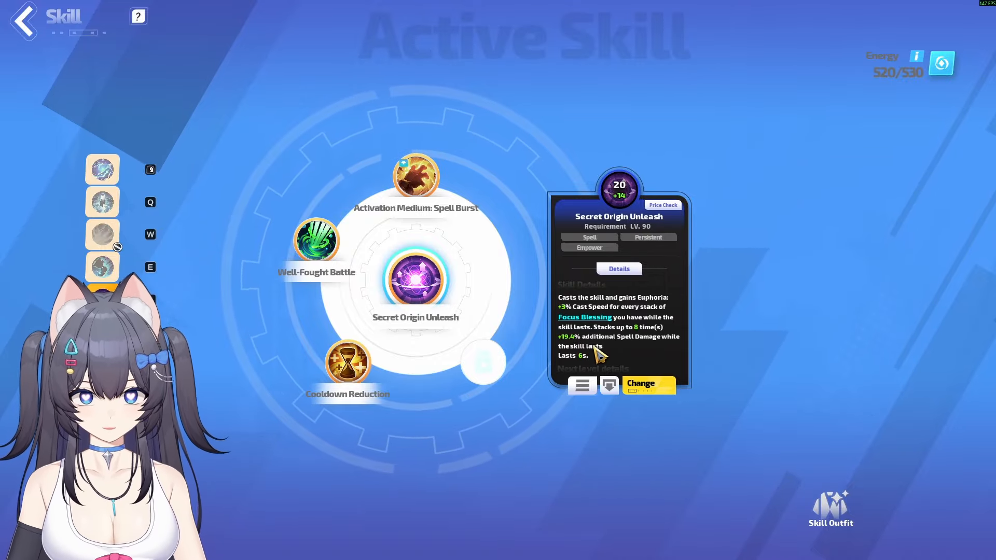
In the spreadsheet, set Secret Origin Unleash's Additional Damage Value in Entry cell F68 to 19.4.
{"action": "key", "text": "alt+Tab"}
{"action": "scroll", "coordinate": [400, 354], "scroll_direction": "down", "scroll_amount": 15}
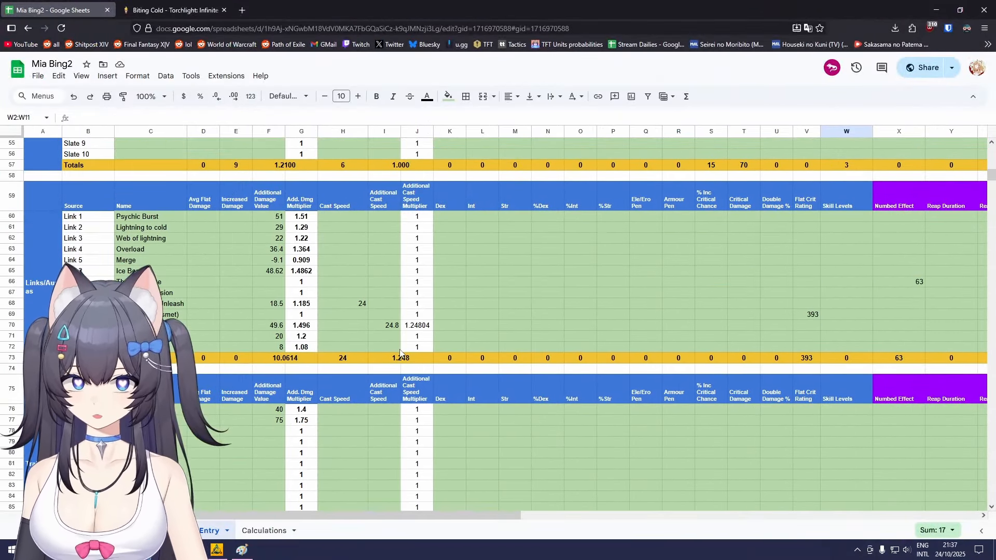
{"action": "scroll", "coordinate": [270, 353], "scroll_direction": "down", "scroll_amount": 8}
{"action": "scroll", "coordinate": [275, 350], "scroll_direction": "up", "scroll_amount": 12}
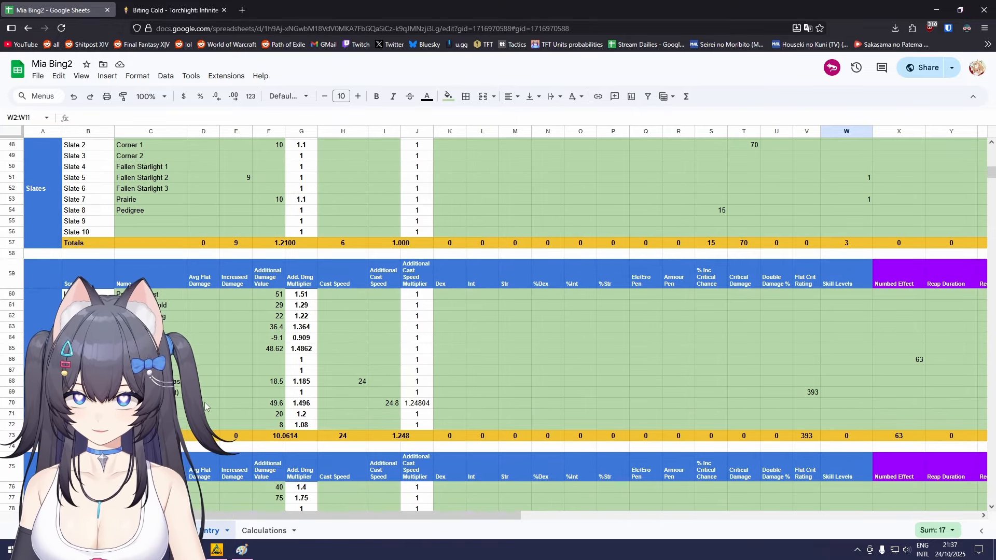
{"action": "left_click", "coordinate": [272, 383]}
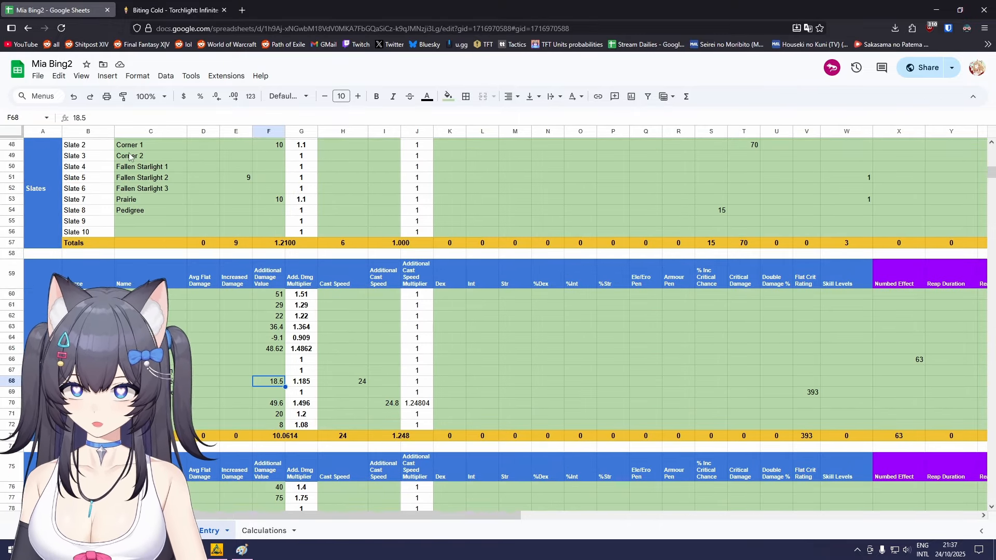
{"action": "left_click_drag", "start_coordinate": [426, 4], "coordinate": [535, 1]}
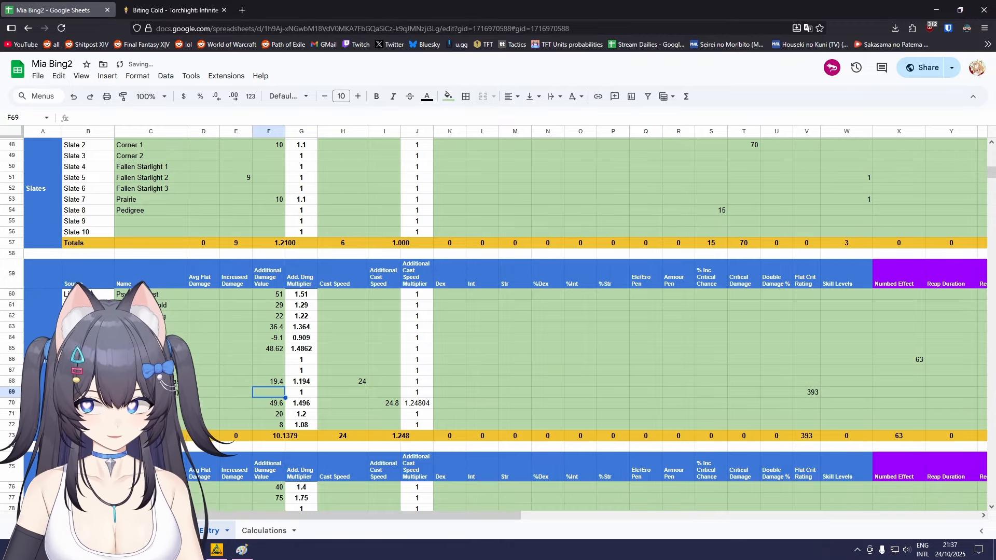
{"action": "key", "text": "Up"}
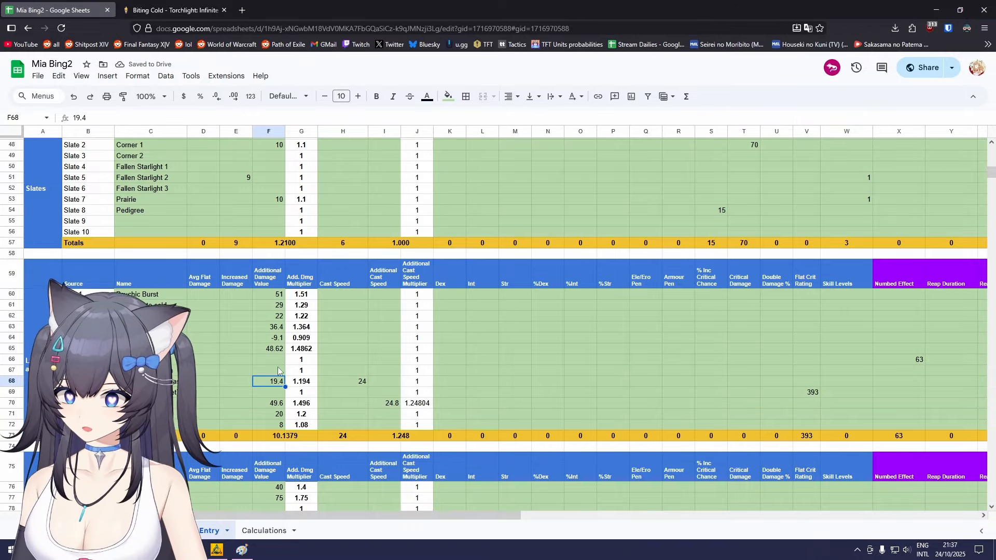
Read Ice Bond's additional Cold Damage in the game and select its Additional Damage Value in Entry cell F65.
{"action": "left_click_drag", "start_coordinate": [450, 5], "coordinate": [991, 291]}
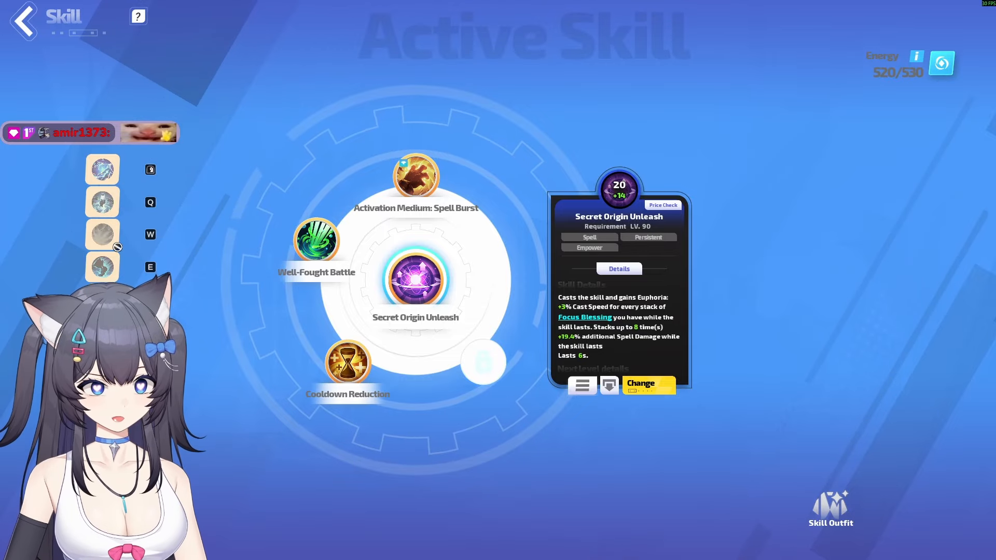
{"action": "left_click", "coordinate": [102, 202]}
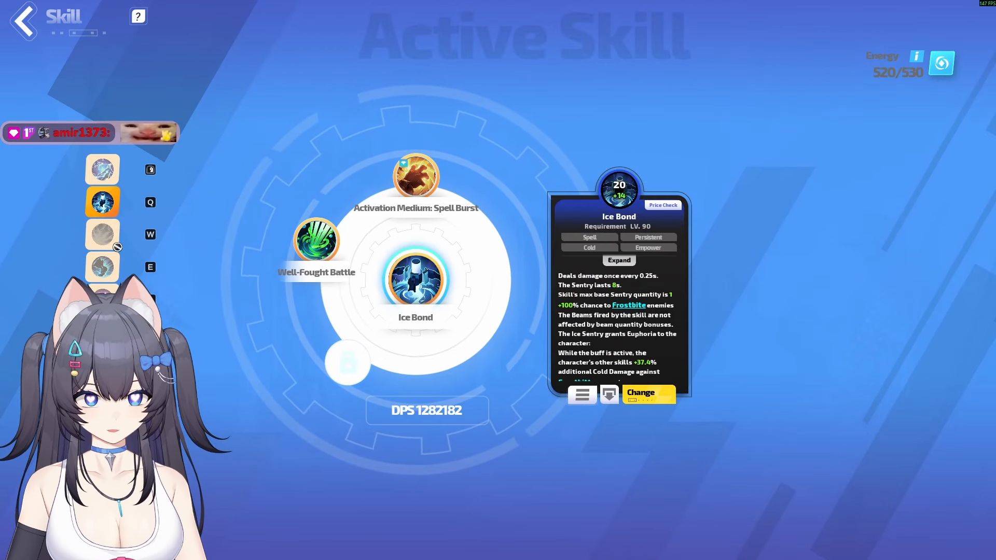
{"action": "key", "text": "alt+Tab"}
{"action": "left_click", "coordinate": [270, 349]}
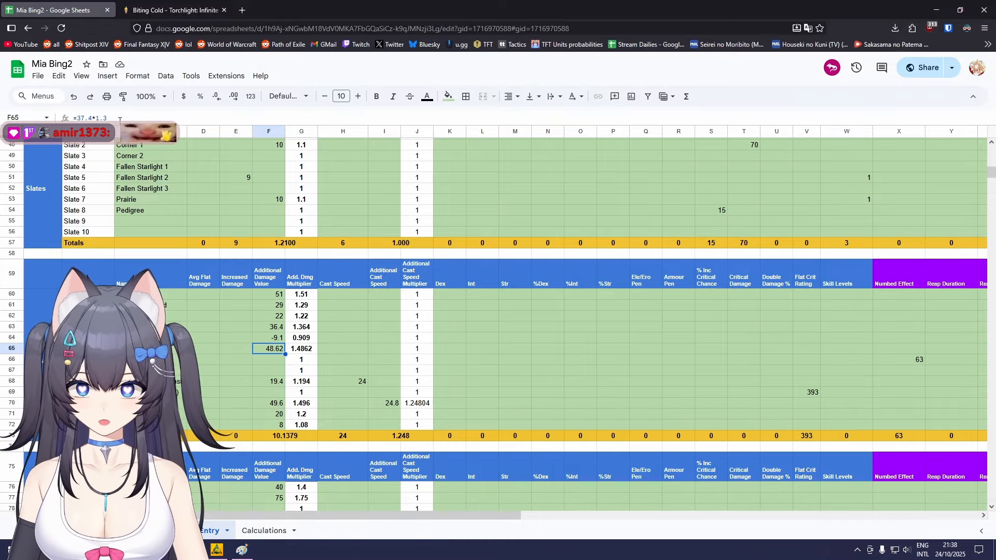
Check Well-Fought Battle's effect bonus in the game and set Secret Origin Unleash's Additional Damage Value in Entry cell F68 to 25.22.
{"action": "key", "text": "alt+Tab"}
{"action": "left_click", "coordinate": [317, 240]}
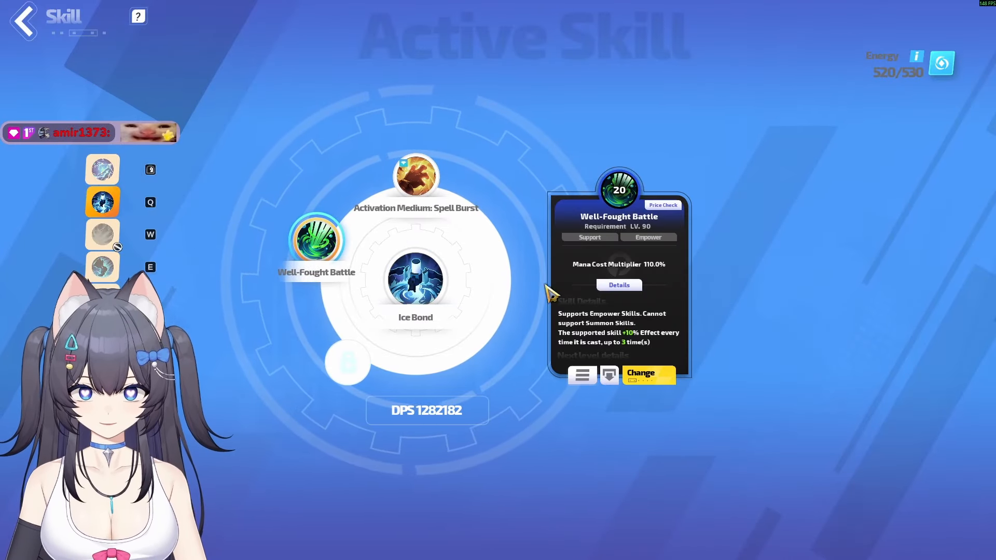
{"action": "left_click", "coordinate": [102, 297]}
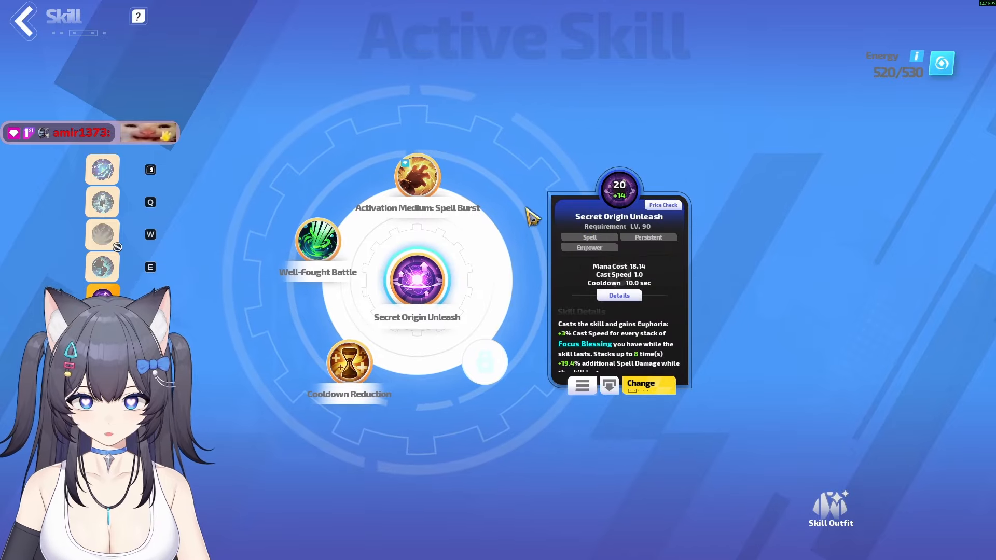
{"action": "key", "text": "alt+Tab"}
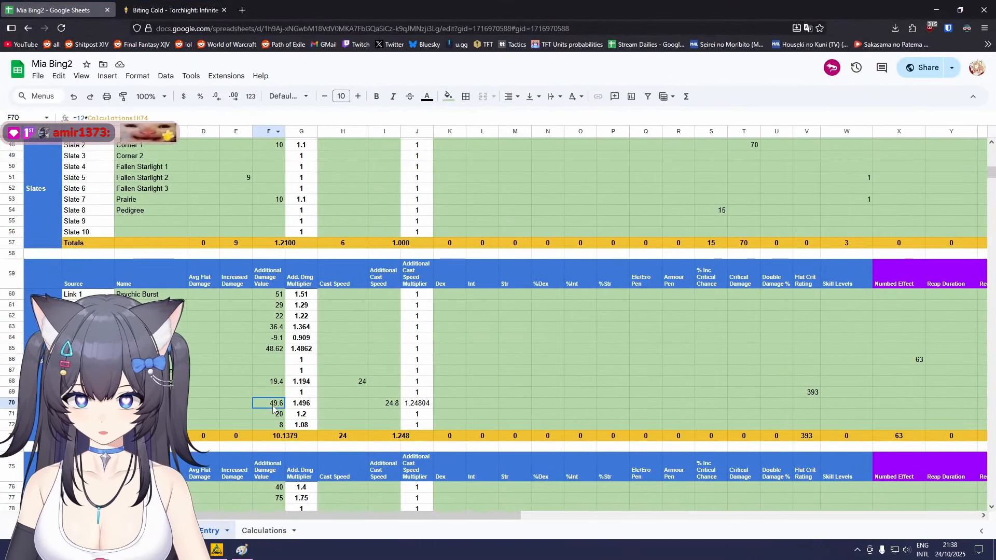
{"action": "left_click", "coordinate": [275, 382]}
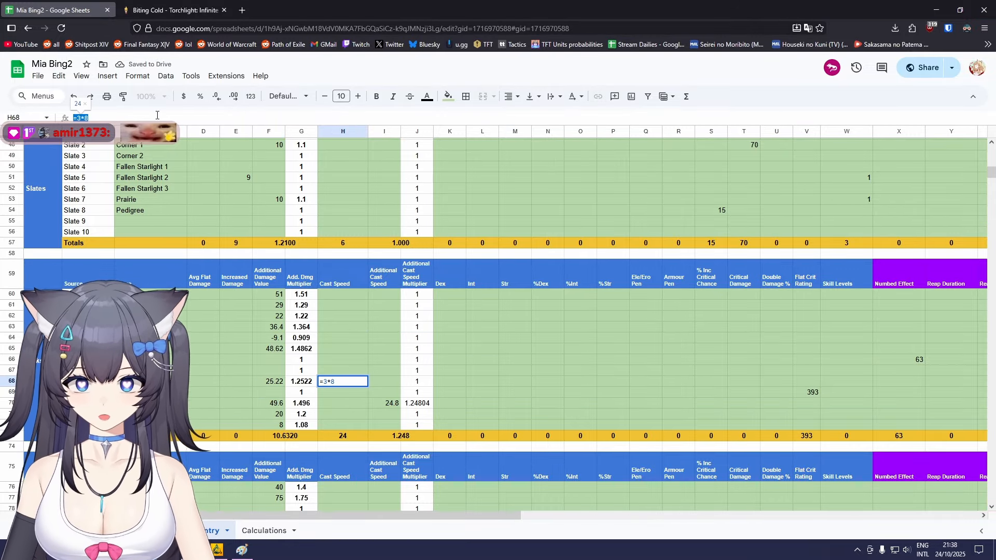
Return to the game and read Secret Origin Unleash's current and next-level skill details.
{"action": "key", "text": "alt+Tab"}
{"action": "scroll", "coordinate": [645, 347], "scroll_direction": "down", "scroll_amount": 4}
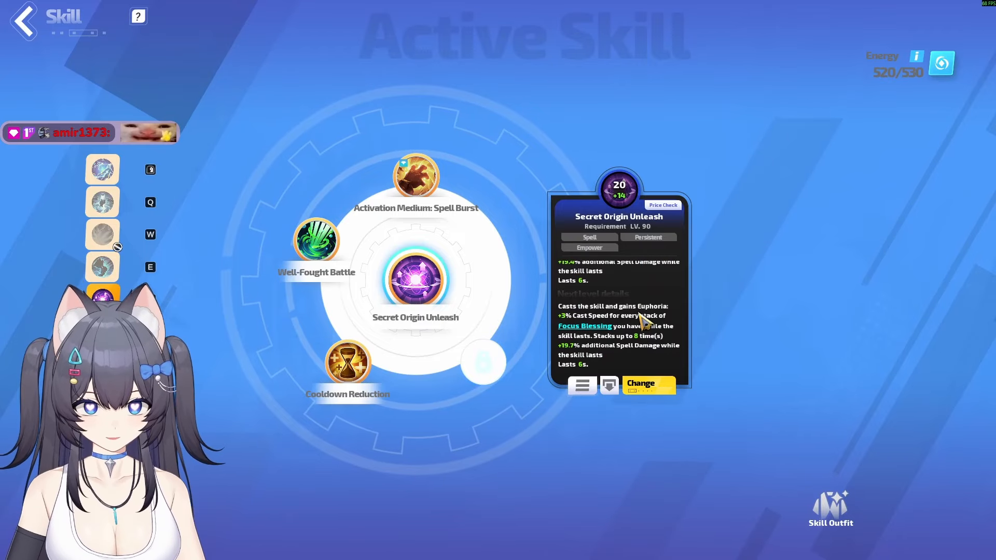
{"action": "scroll", "coordinate": [653, 298], "scroll_direction": "up", "scroll_amount": 3}
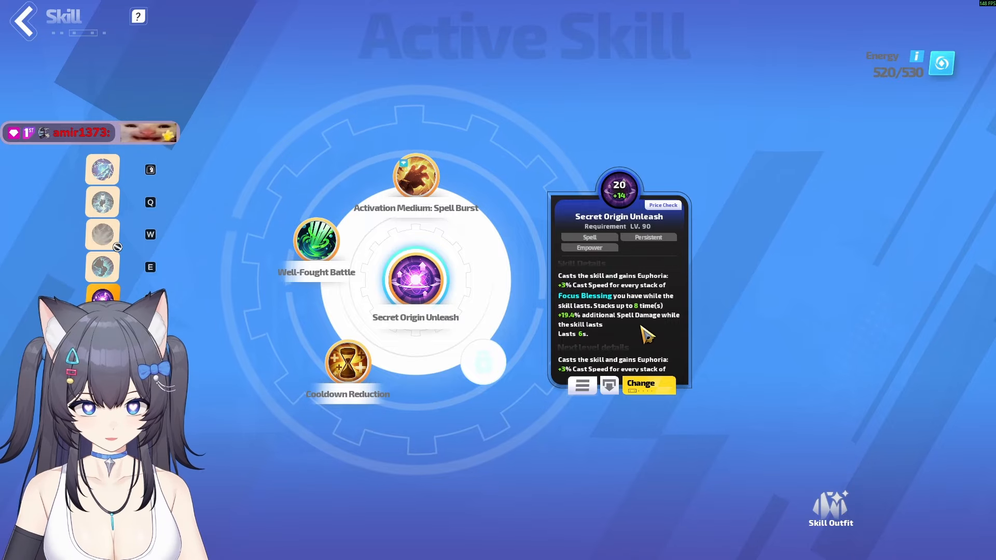
{"action": "scroll", "coordinate": [649, 310], "scroll_direction": "down", "scroll_amount": 2}
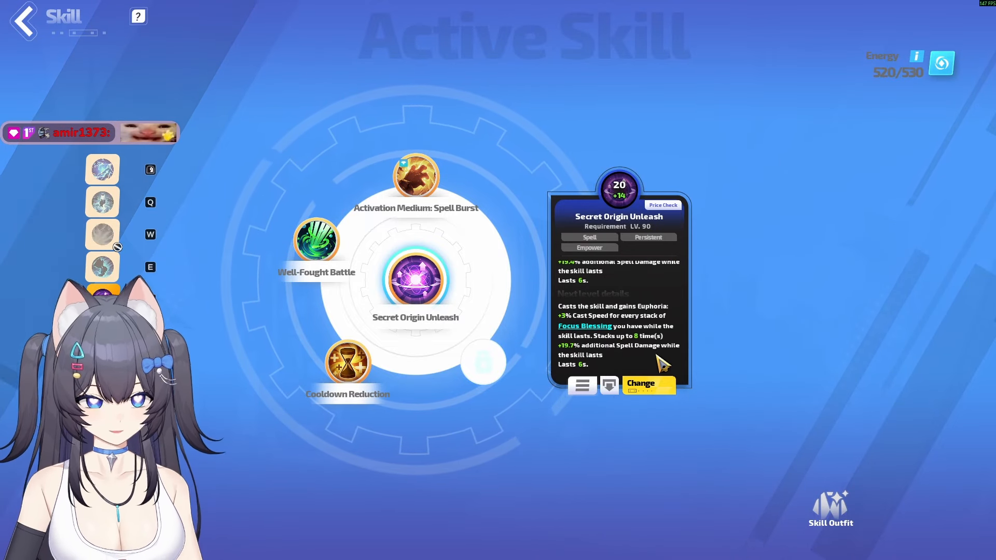
{"action": "left_click", "coordinate": [795, 256]}
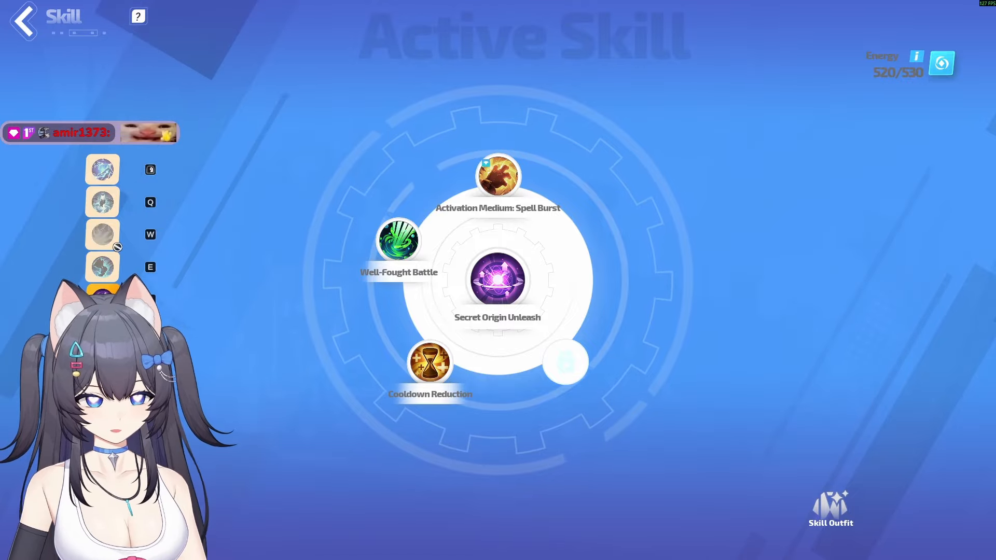
{"action": "left_click", "coordinate": [496, 285]}
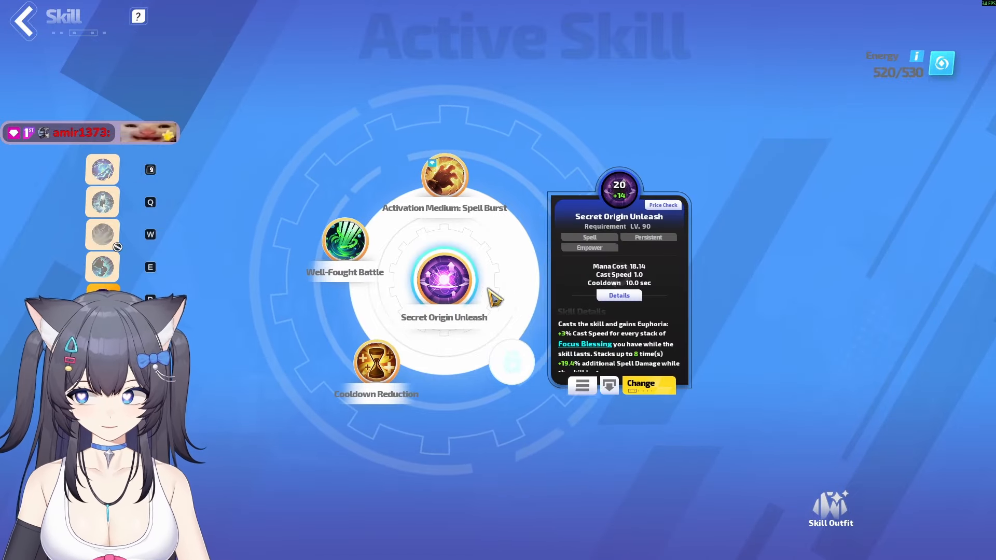
Replace Secret Origin Unleash with Blizzard and swap Cooldown Reduction for Blizzard: Freezing Point (Magnificent).
{"action": "left_click", "coordinate": [659, 390]}
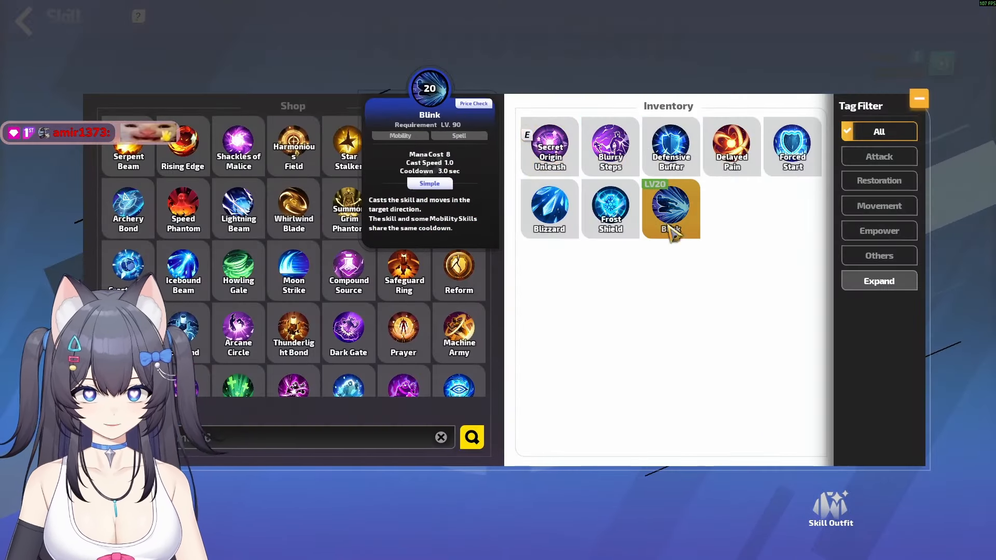
{"action": "left_click", "coordinate": [567, 228]}
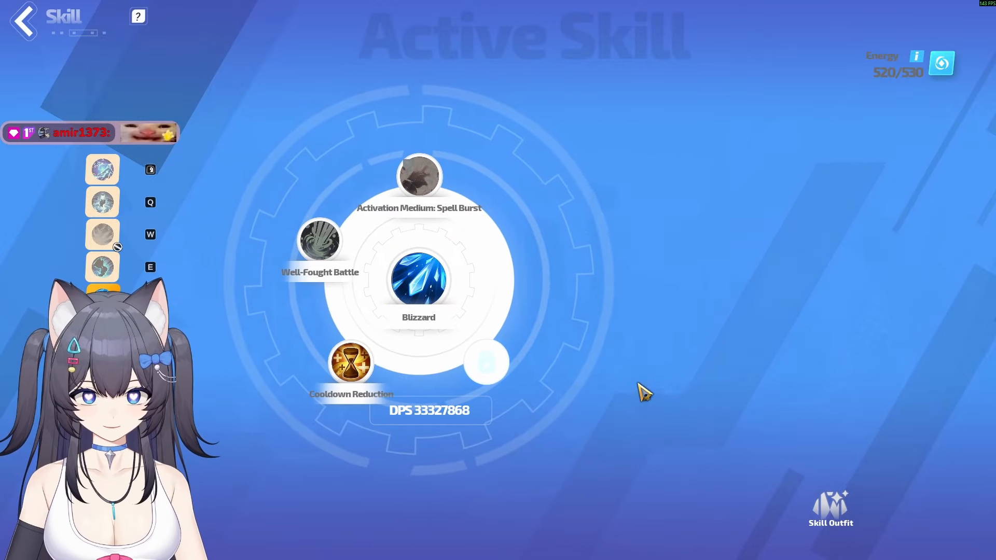
{"action": "left_click", "coordinate": [638, 387]}
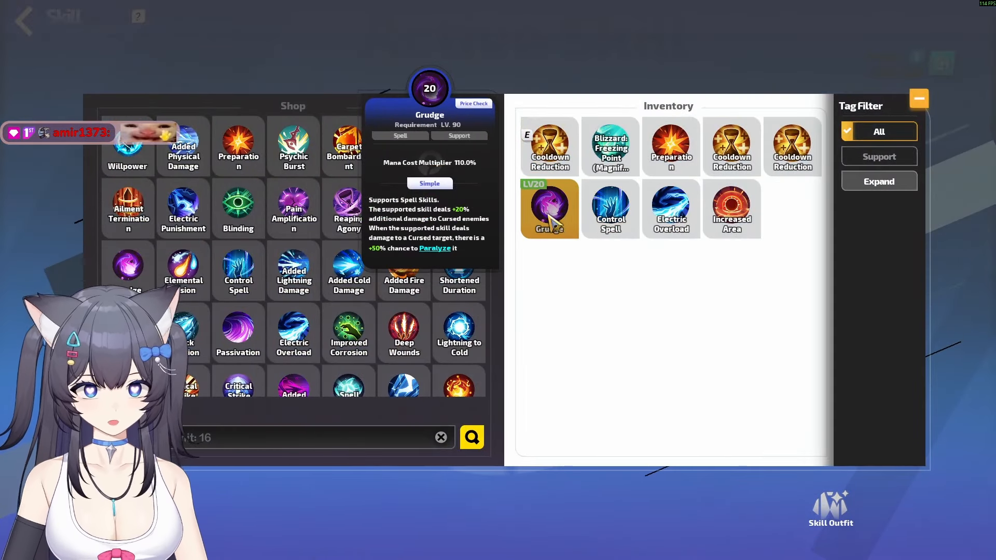
{"action": "left_click", "coordinate": [671, 144]}
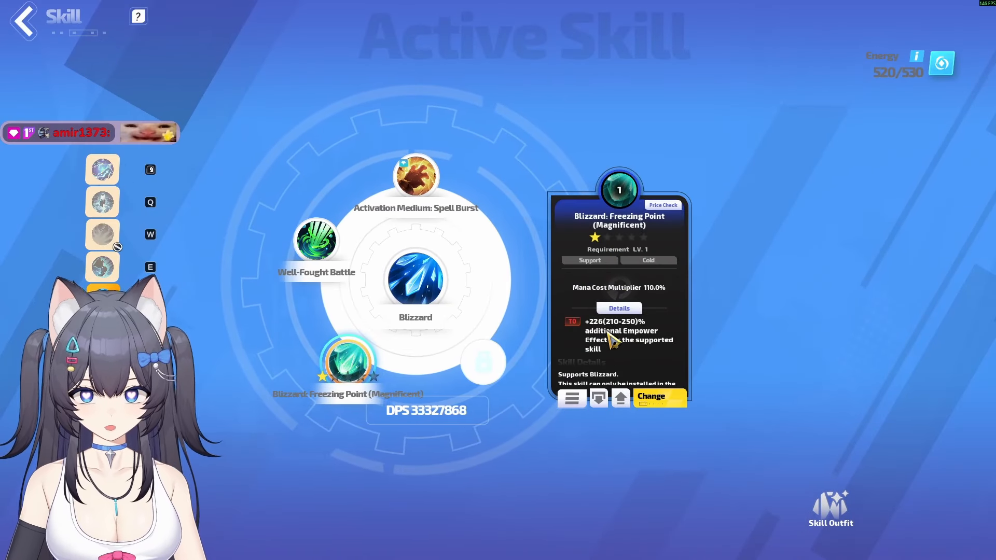
Read Blizzard's skill details and the additional Empower Effect granted by Blizzard: Freezing Point (Magnificent).
{"action": "left_click", "coordinate": [443, 306]}
{"action": "scroll", "coordinate": [549, 349], "scroll_direction": "down", "scroll_amount": 3}
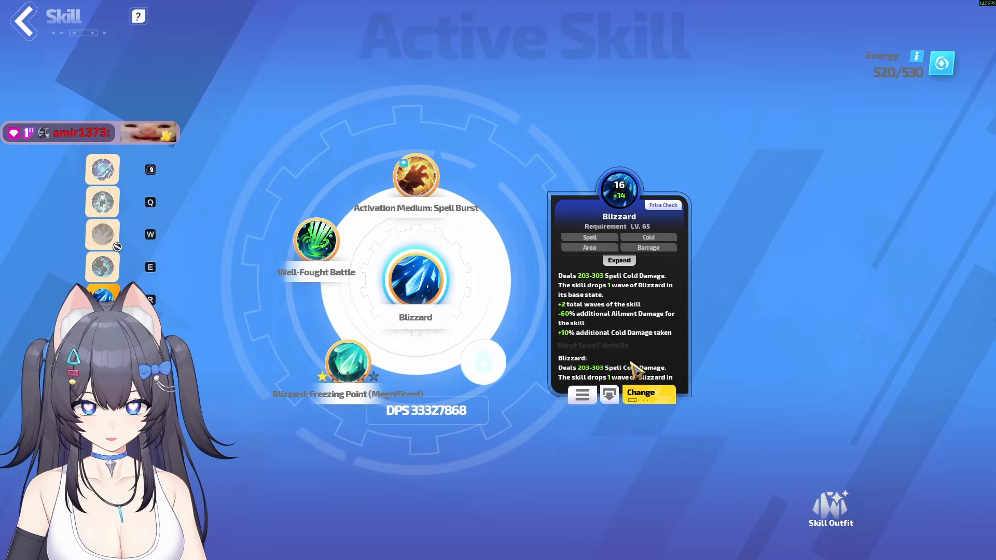
{"action": "left_click", "coordinate": [426, 353]}
{"action": "left_click", "coordinate": [423, 361]}
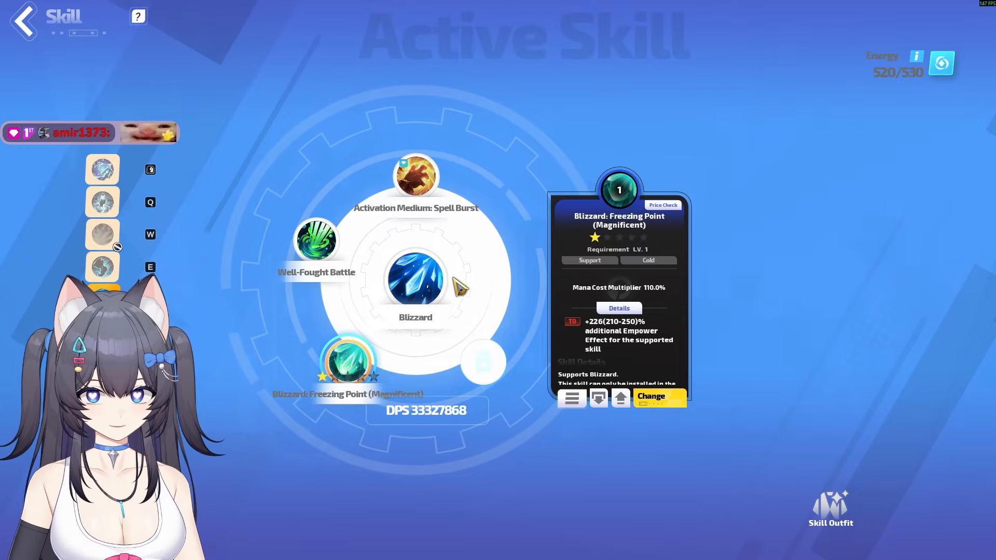
Equip Secret Origin Unleash again in place of Blizzard and put Cooldown Reduction back in its support slot.
{"action": "left_click", "coordinate": [438, 282]}
{"action": "left_click", "coordinate": [633, 390]}
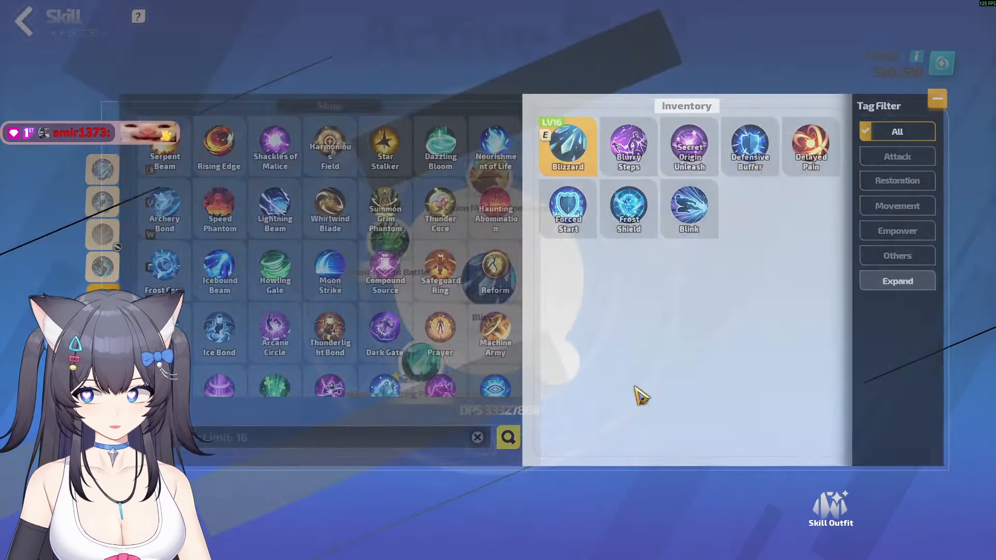
{"action": "left_click", "coordinate": [671, 148]}
{"action": "left_click", "coordinate": [413, 402]}
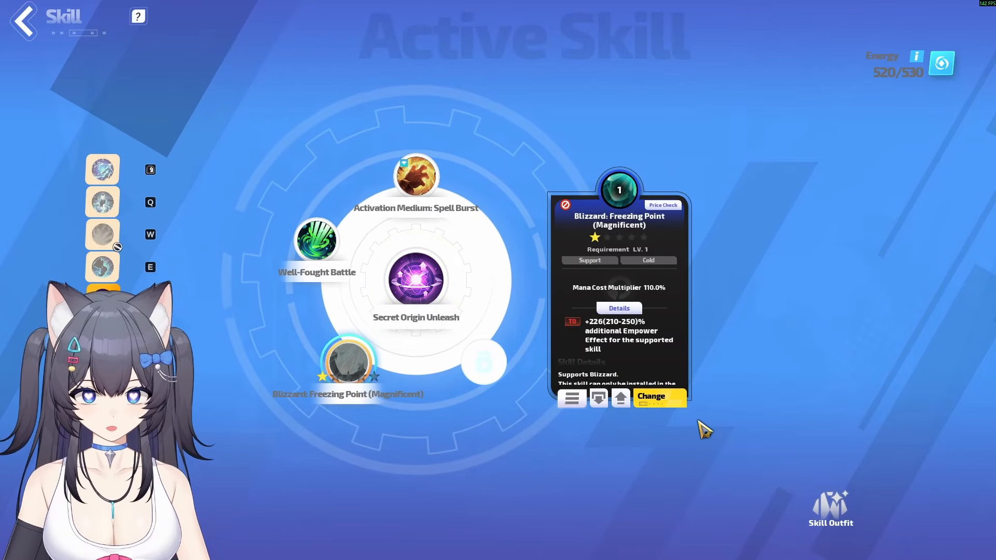
{"action": "left_click", "coordinate": [665, 407]}
{"action": "left_click", "coordinate": [672, 147]}
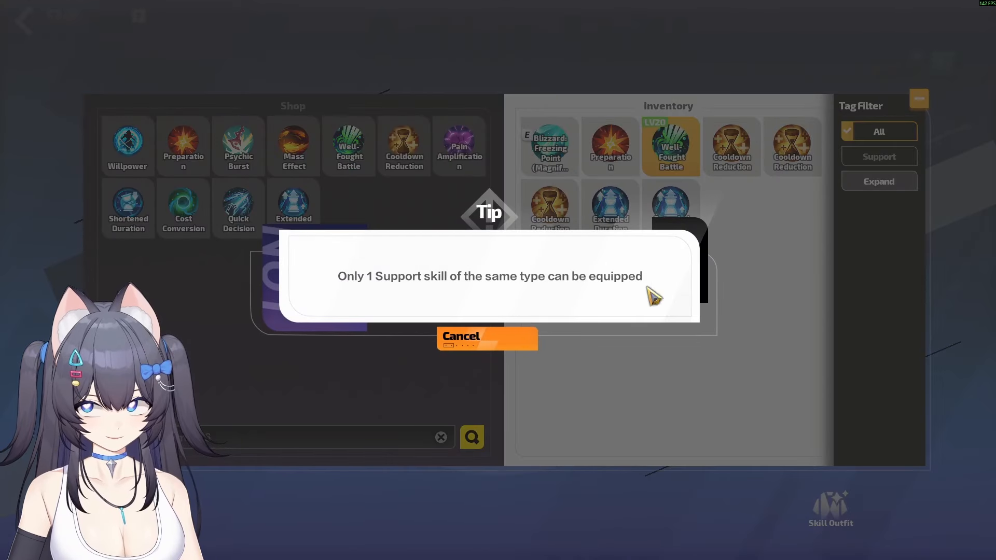
{"action": "left_click", "coordinate": [741, 149]}
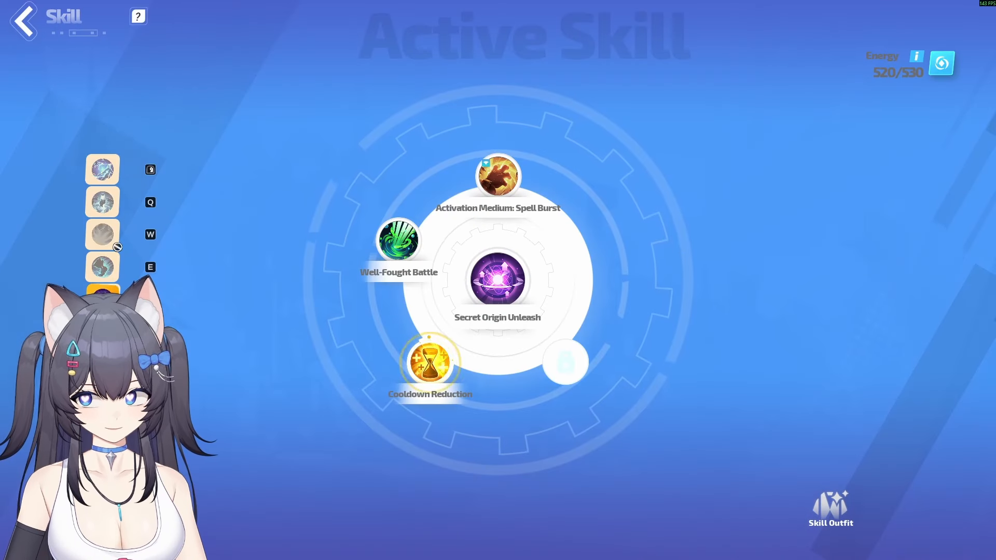
Look over the Chain Lightning active skill and the Precise: Spell Amplification passive skill with their supports.
{"action": "key", "text": "alt+Tab"}
{"action": "scroll", "coordinate": [283, 353], "scroll_direction": "down", "scroll_amount": 2}
{"action": "key", "text": "alt+Tab"}
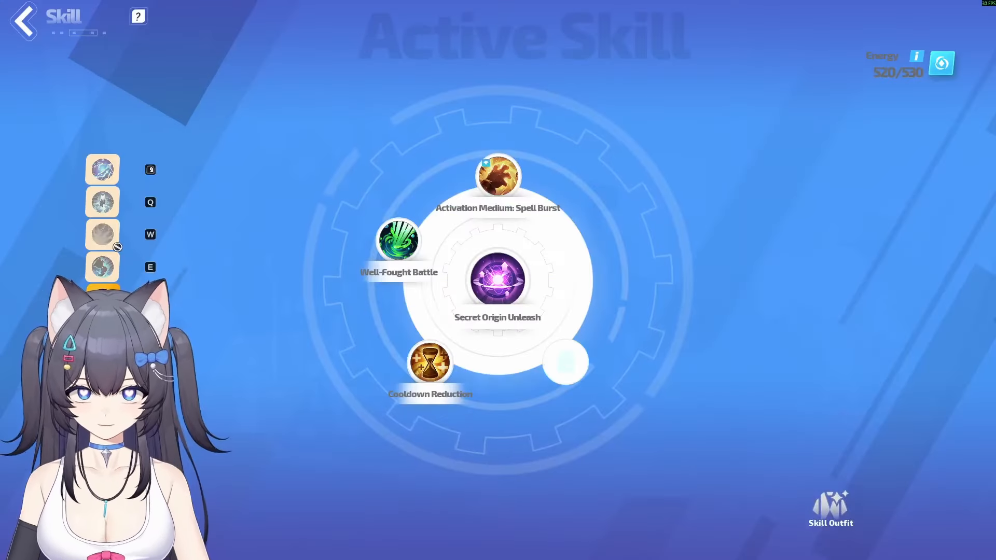
{"action": "left_click", "coordinate": [104, 170]}
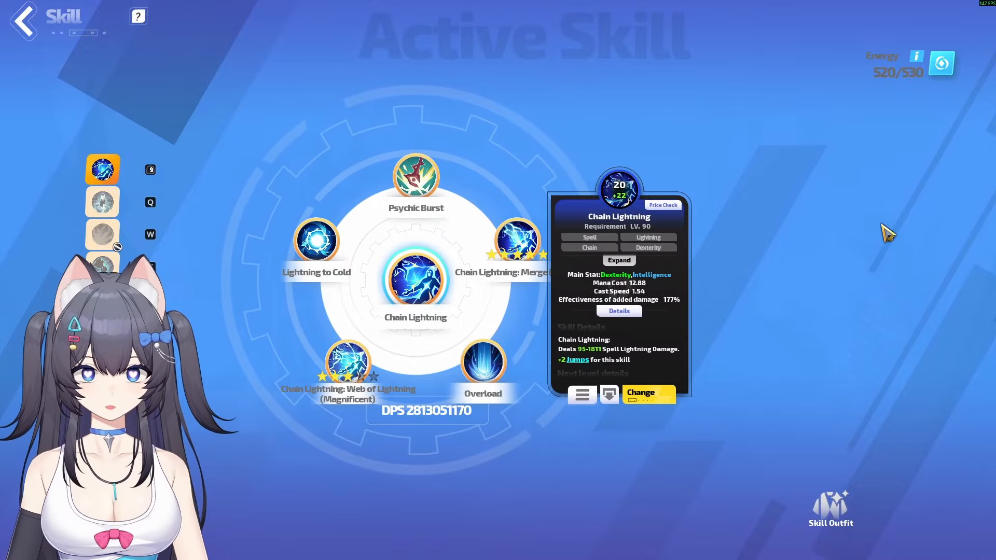
{"action": "left_click", "coordinate": [103, 349]}
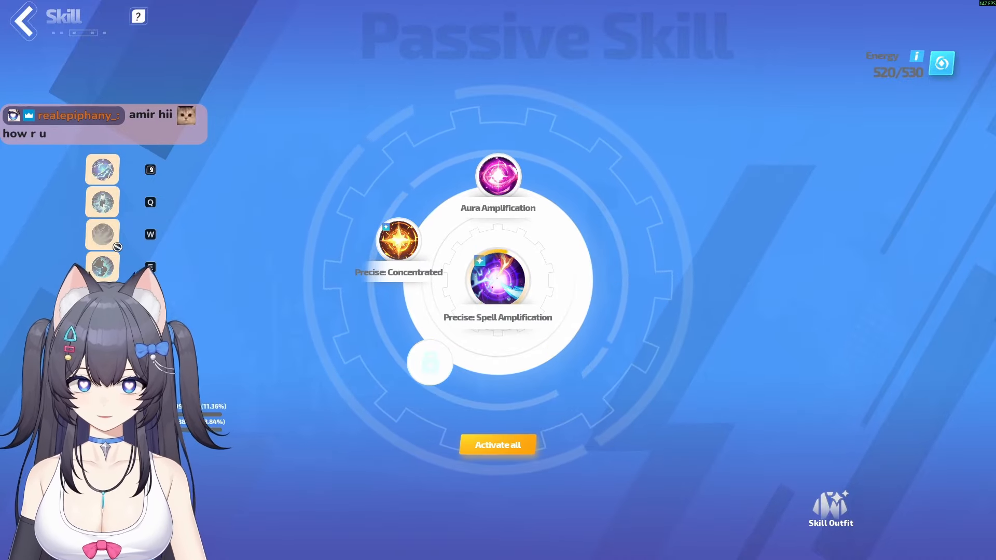
{"action": "left_click", "coordinate": [104, 172]}
In the spreadsheet's Talent Trees section, select Goddess of Knowledge's Increased Damage value in Entry cell E15.
{"action": "key", "text": "alt+Tab"}
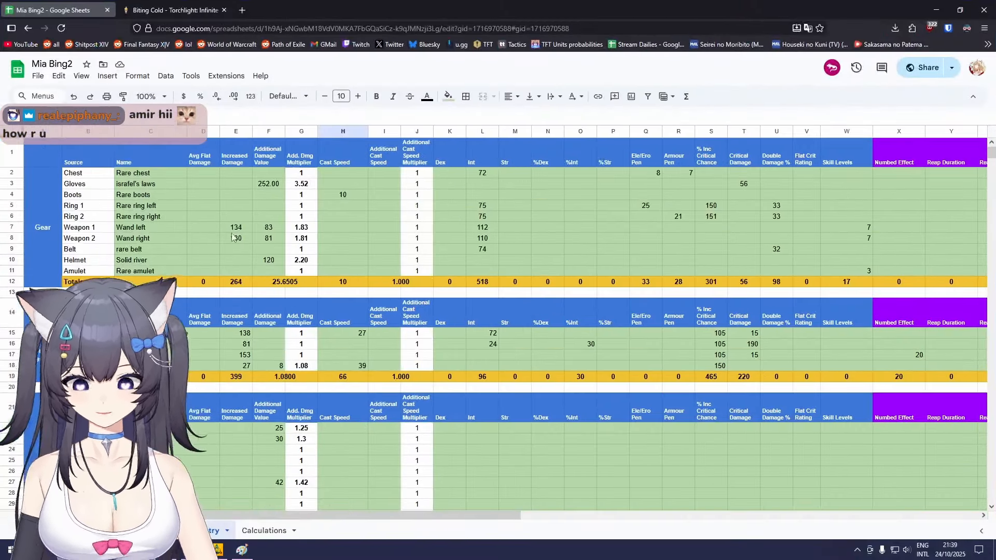
{"action": "scroll", "coordinate": [480, 184], "scroll_direction": "down", "scroll_amount": 3}
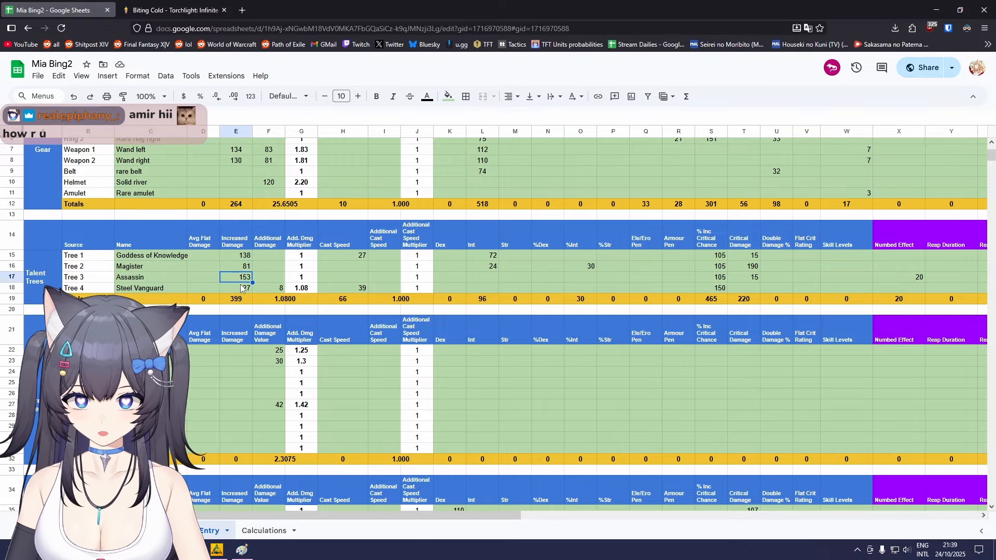
{"action": "left_click", "coordinate": [244, 255]}
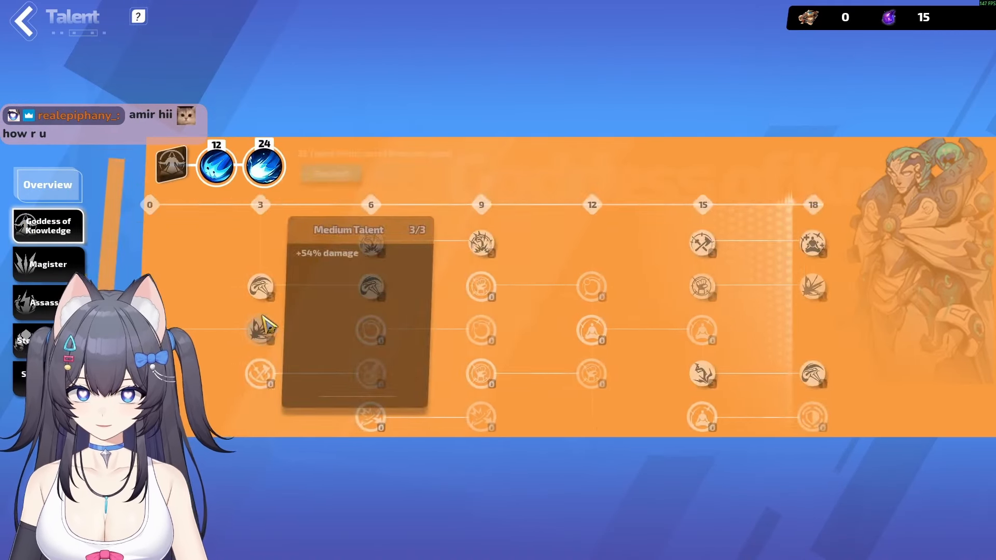
Open Calculator and add the Goddess of Knowledge tree's +27% and +54% damage talents.
{"action": "key", "text": "super"}
{"action": "type", "text": "calc"}
{"action": "key", "text": "Return"}
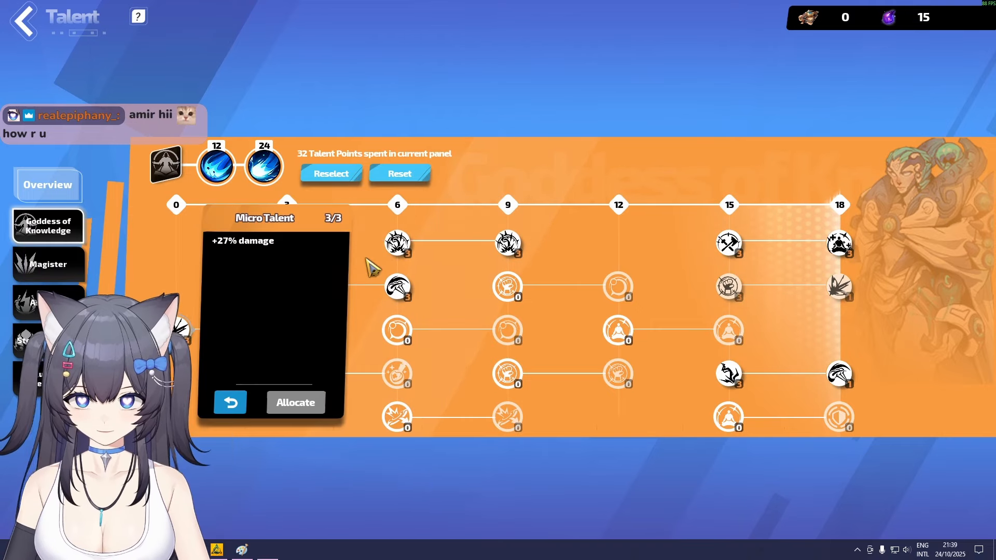
{"action": "type", "text": "27"}
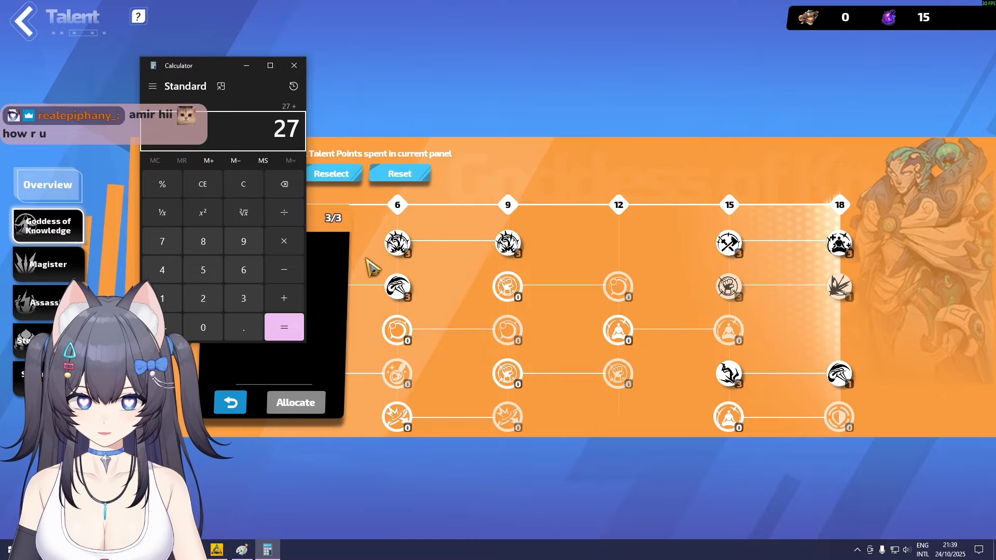
{"action": "left_click", "coordinate": [366, 259]}
{"action": "left_click", "coordinate": [287, 332]}
{"action": "key", "text": "alt+Tab"}
{"action": "type", "text": "5"}
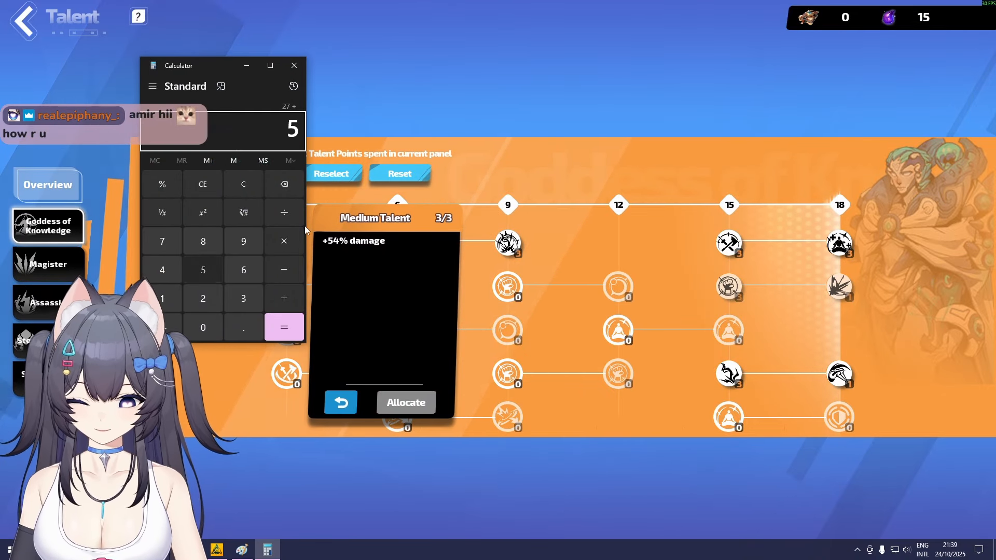
{"action": "type", "text": "4"}
{"action": "key", "text": "Return"}
Add the tree's +30% Focus Blessing damage and +27% Spell Damage talents to the sum, and return to the spreadsheet.
{"action": "left_click", "coordinate": [551, 172]}
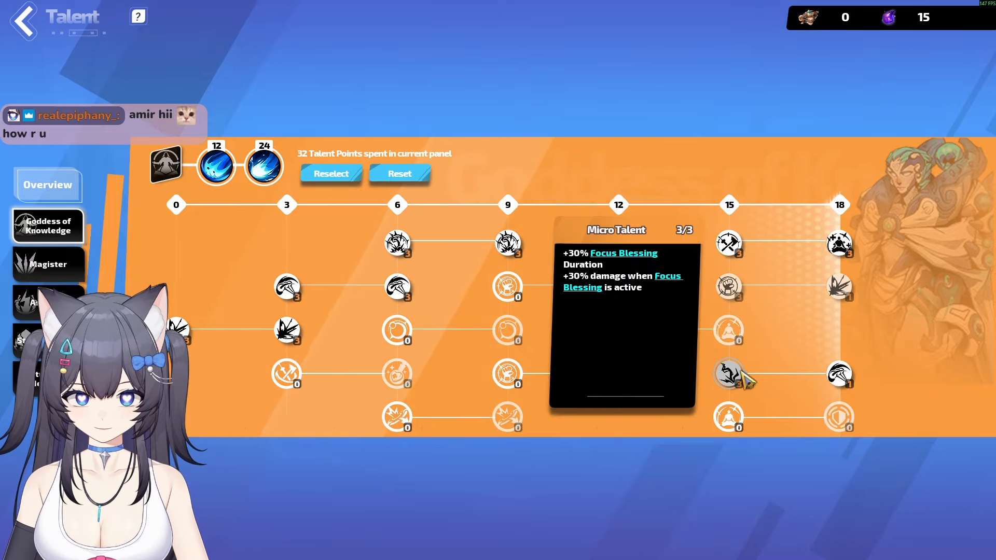
{"action": "key", "text": "alt+Tab"}
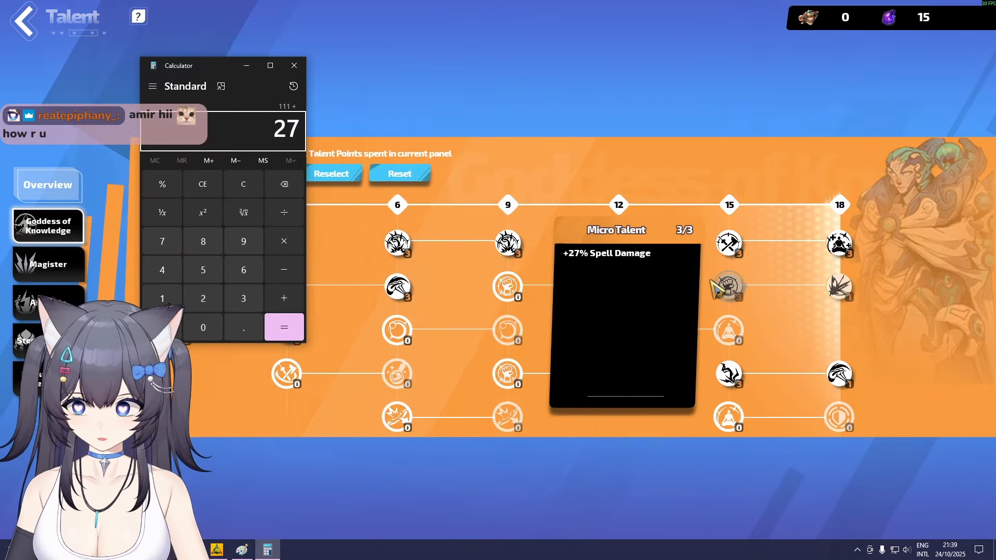
{"action": "key", "text": "plus"}
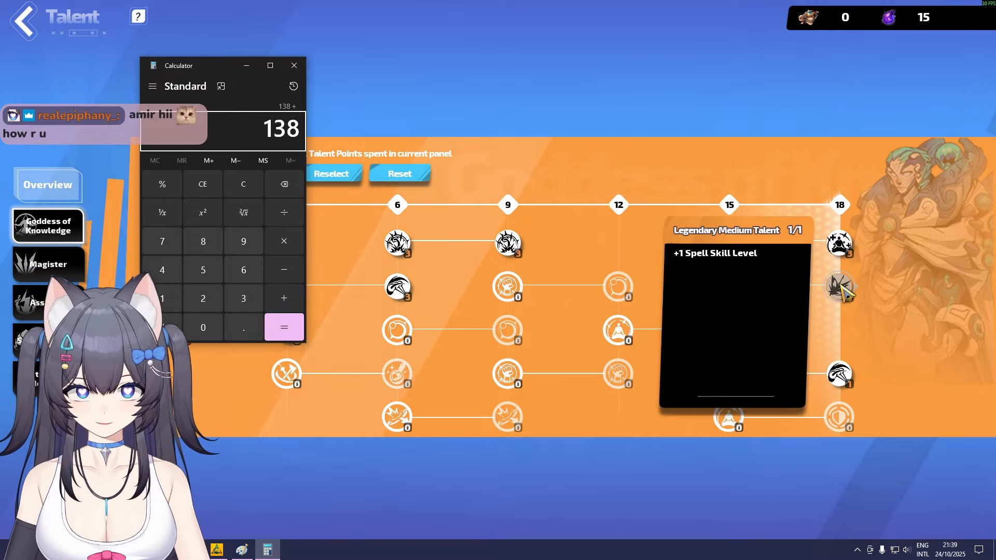
{"action": "key", "text": "alt+Tab"}
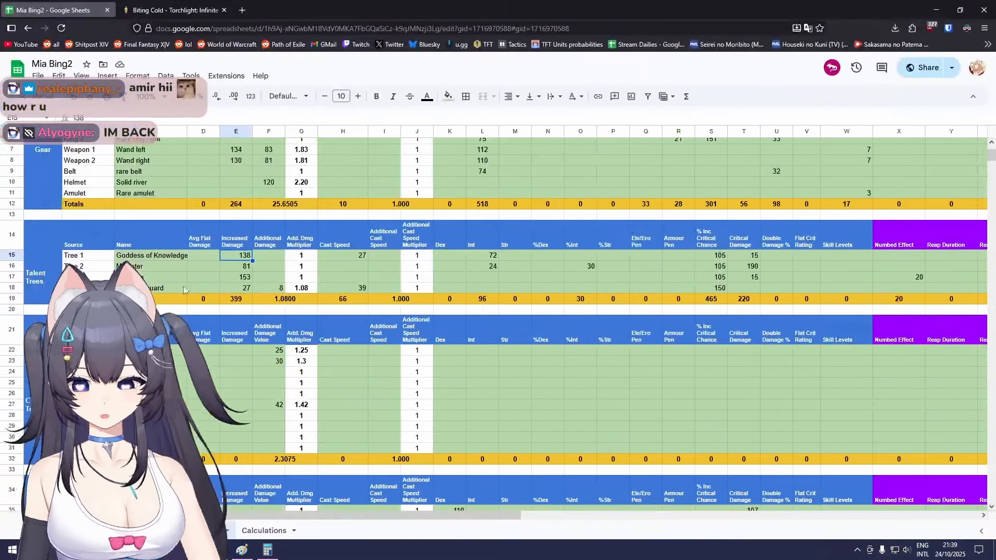
Compare the Goddess of Knowledge tree with its Cast Speed, Int, % Inc Critical Chance and Critical Damage values in Entry row 15.
{"action": "key", "text": "alt+Tab"}
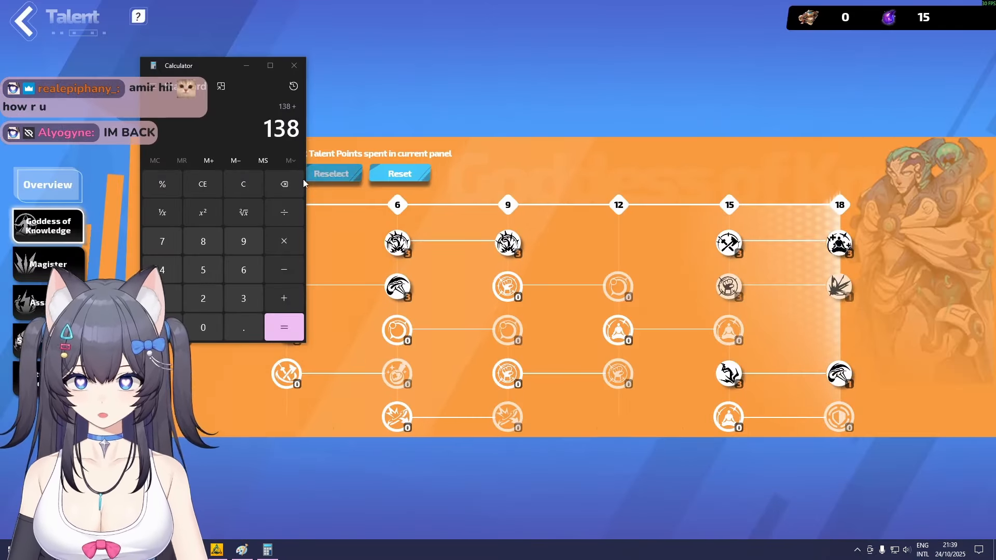
{"action": "left_click_drag", "start_coordinate": [210, 65], "coordinate": [70, 73]}
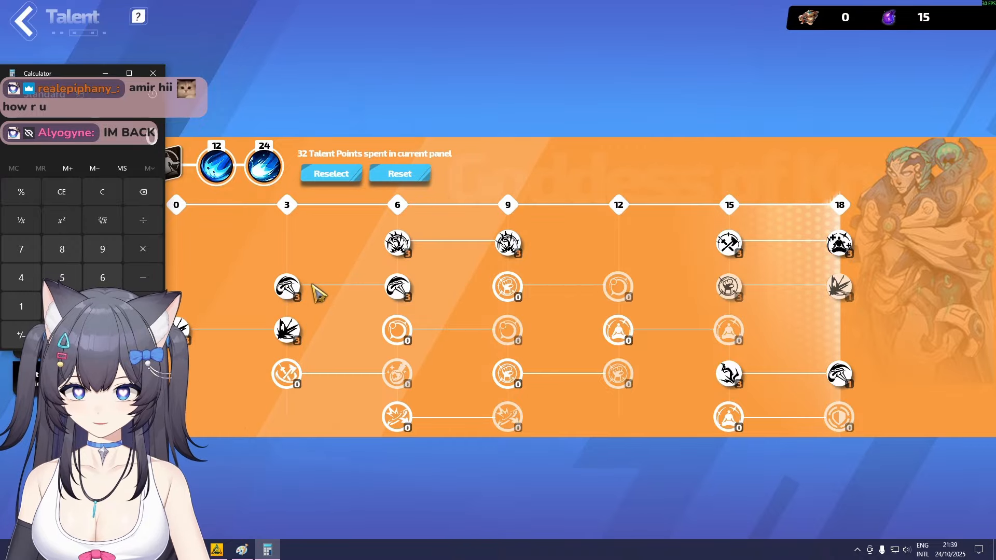
{"action": "left_click_drag", "start_coordinate": [995, 102], "coordinate": [622, 1]}
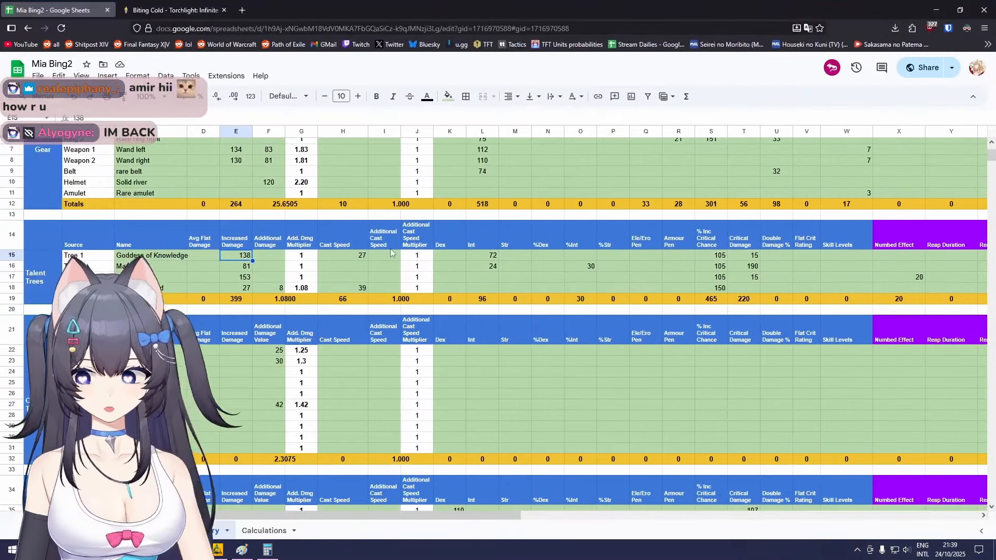
{"action": "left_click", "coordinate": [360, 258]}
{"action": "left_click", "coordinate": [494, 257]}
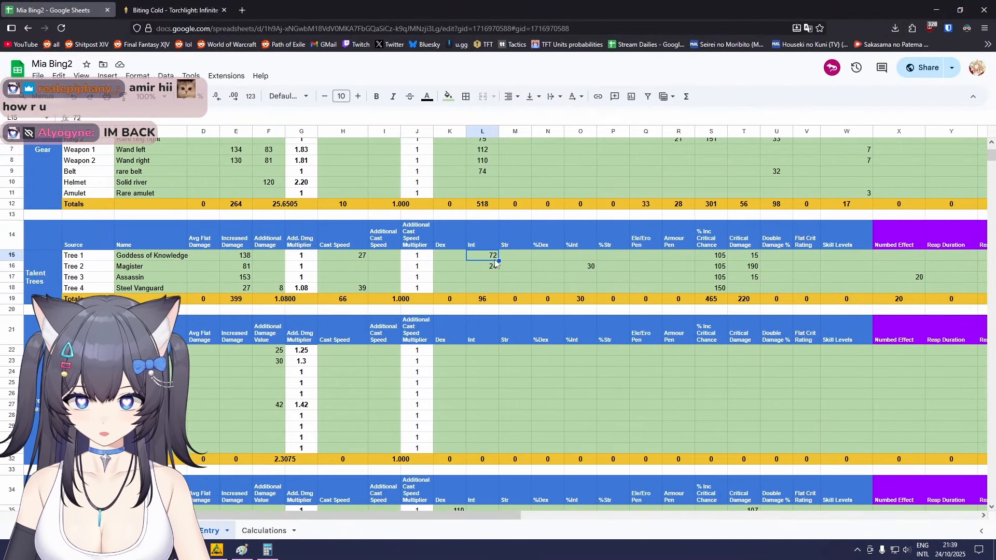
{"action": "mouse_move", "coordinate": [699, 11]}
{"action": "left_mouse_down"}
{"action": "mouse_move", "coordinate": [995, 89]}
{"action": "mouse_move", "coordinate": [695, 1]}
{"action": "left_mouse_up"}
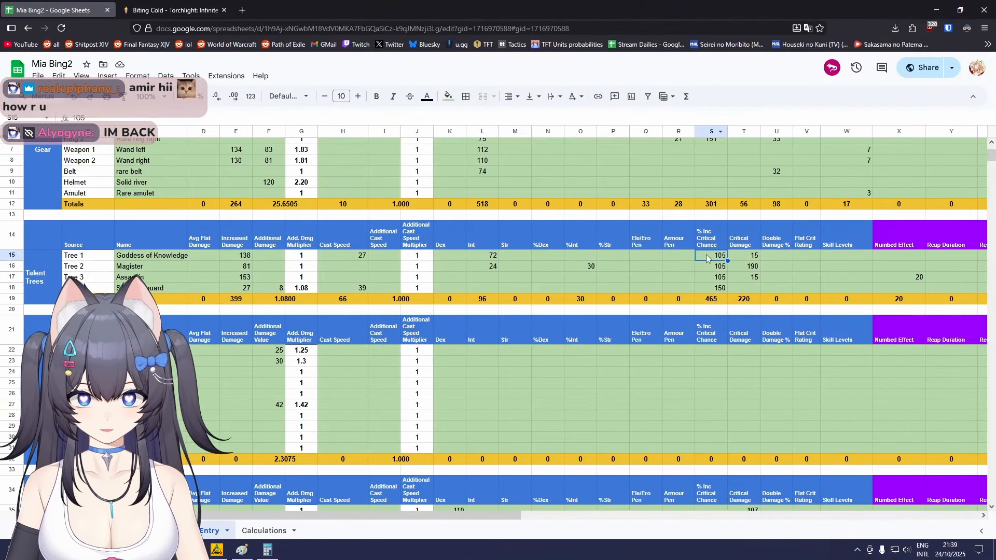
{"action": "left_click", "coordinate": [745, 257]}
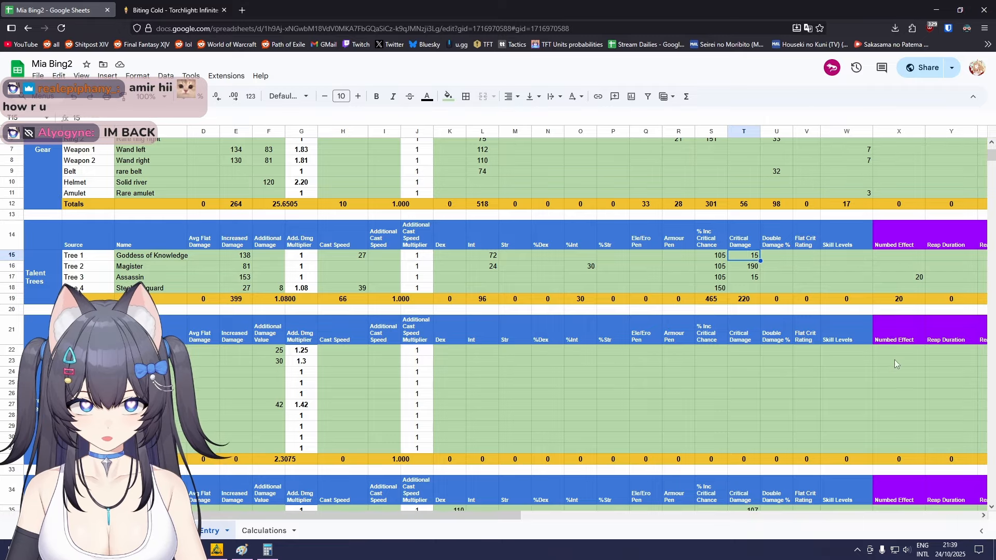
Return to the game, close Calculator, and inspect the Inverse Image prism in the Magister talent tree.
{"action": "left_click_drag", "start_coordinate": [679, 2], "coordinate": [995, 78]}
{"action": "left_click", "coordinate": [154, 66]}
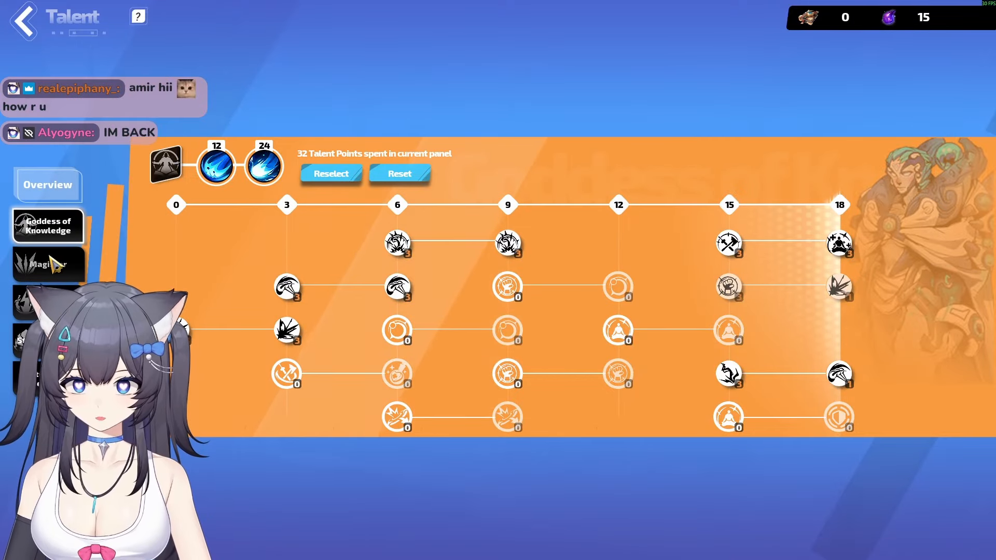
{"action": "left_click", "coordinate": [55, 265]}
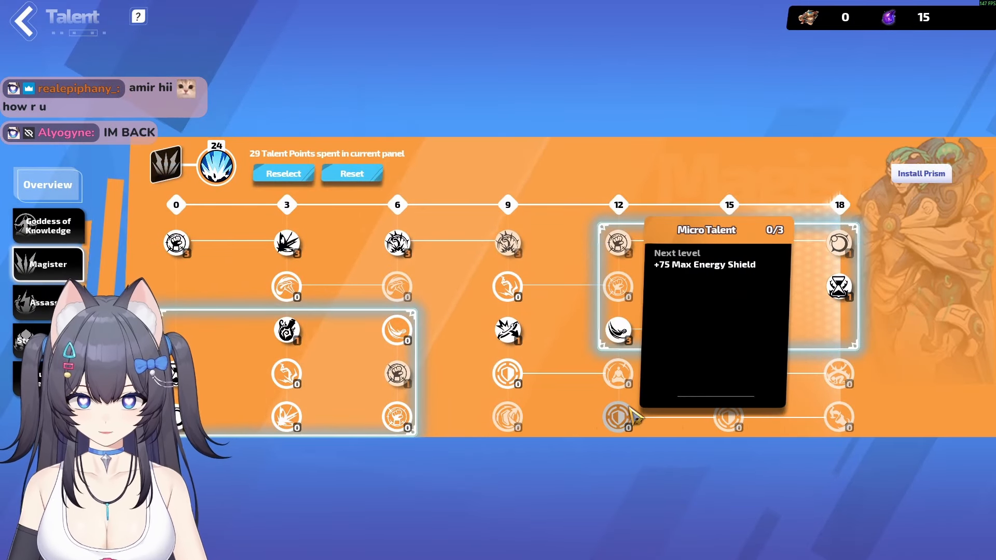
{"action": "left_click", "coordinate": [733, 287]}
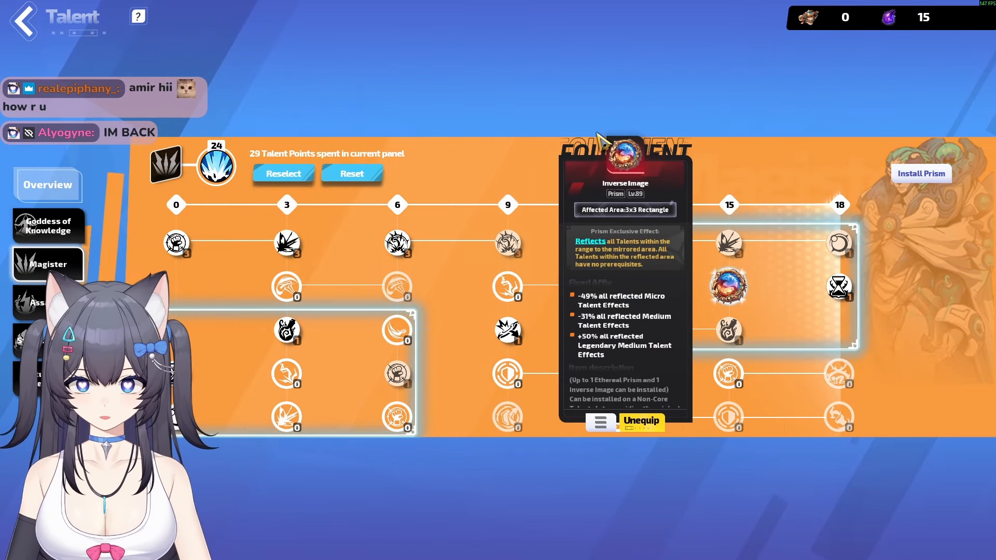
{"action": "left_click", "coordinate": [572, 90]}
{"action": "left_click", "coordinate": [726, 302]}
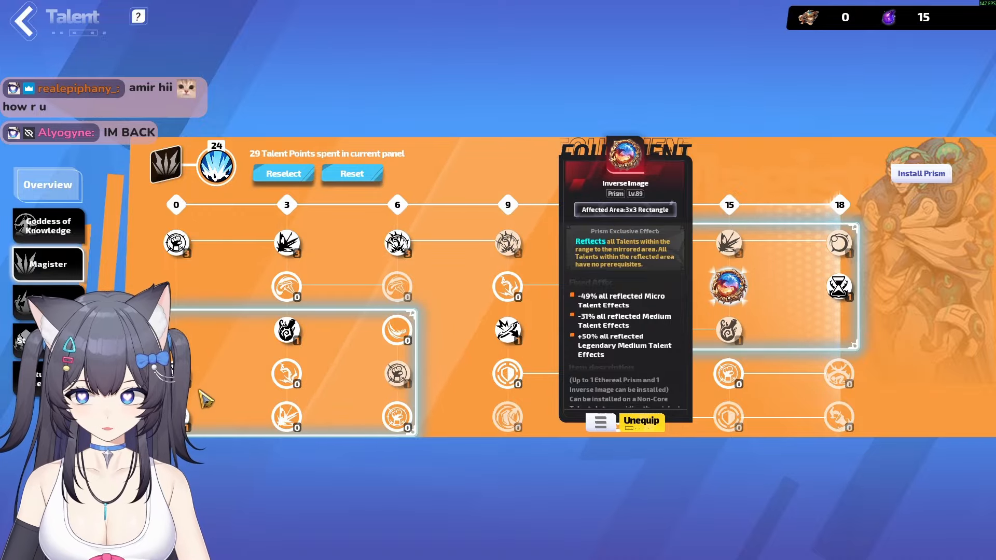
View Magister's reflected Spell Critical Strike Damage talent and highlight the matching 12.5 in the formula of Entry cell T16.
{"action": "left_click", "coordinate": [179, 375]}
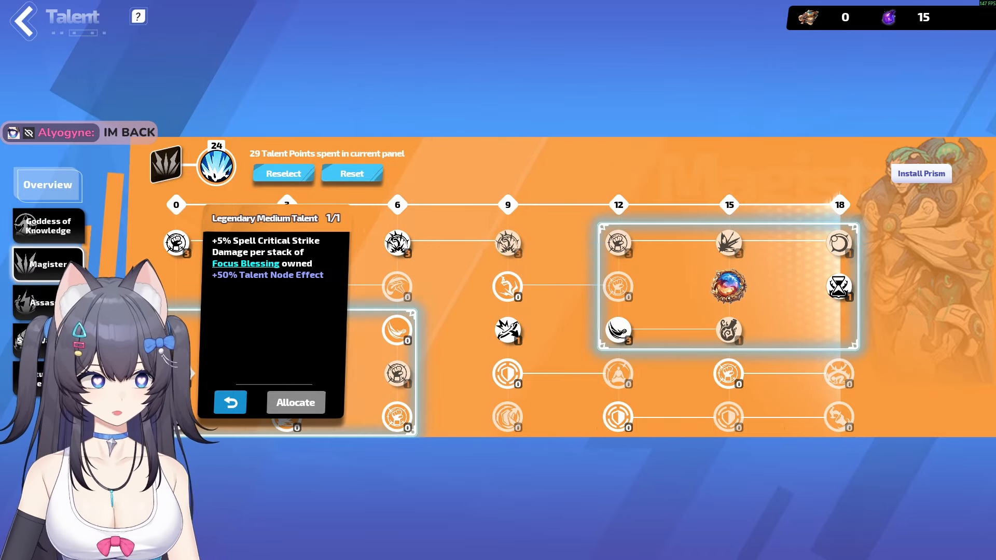
{"action": "key", "text": "alt+Tab"}
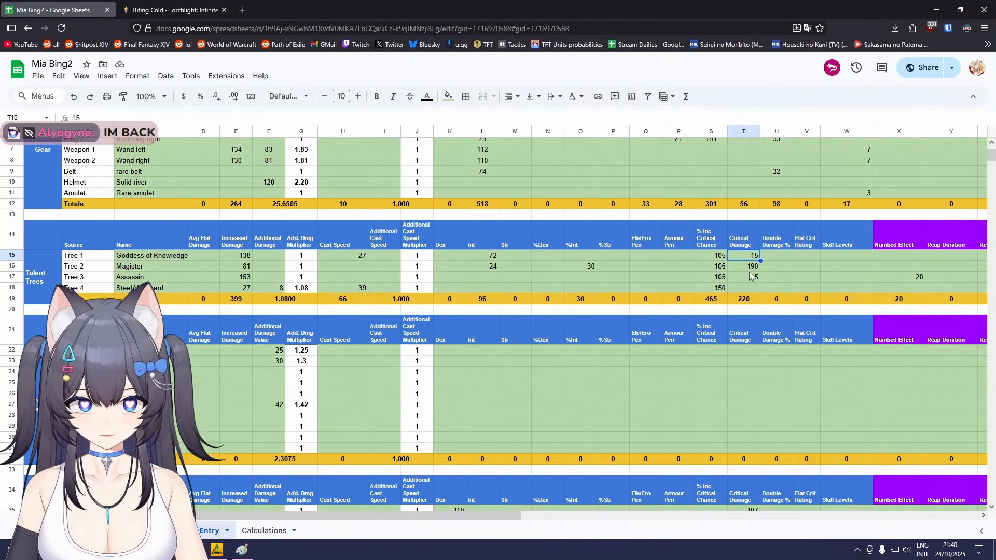
{"action": "left_click_drag", "start_coordinate": [108, 118], "coordinate": [93, 117]}
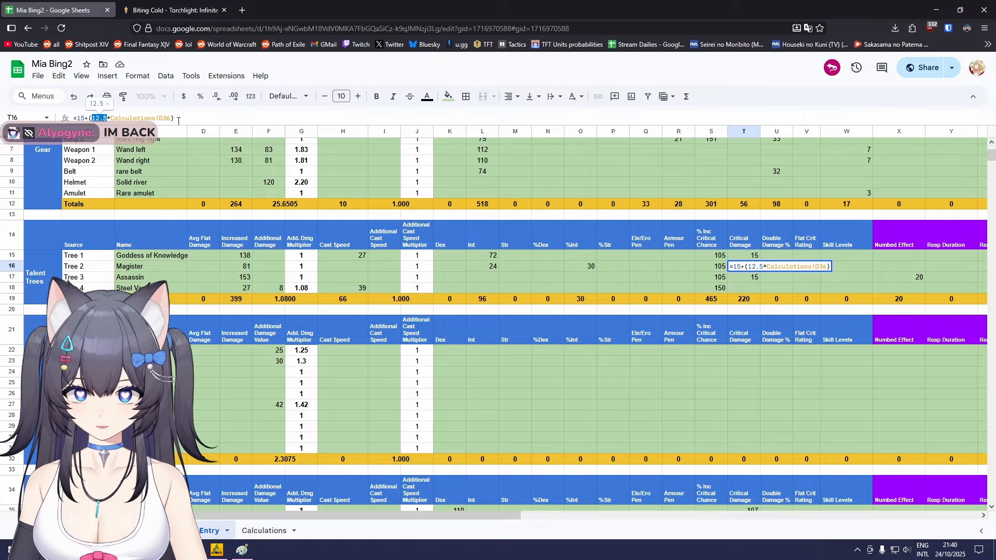
Inspect both Spell Critical Strike Damage per Focus Blessing talents, and multiply 12.5 by 14 in Calculator.
{"action": "key", "text": "alt+Tab"}
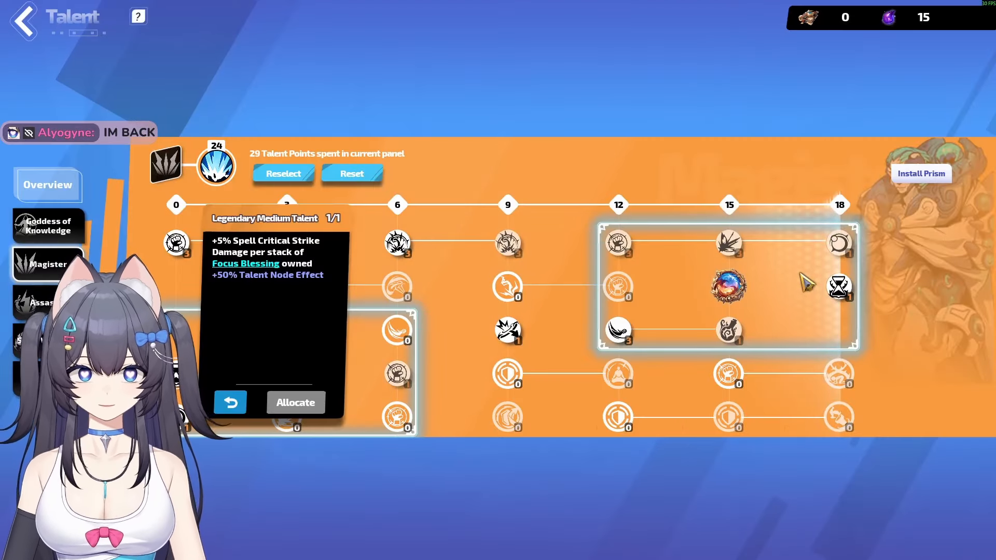
{"action": "left_click", "coordinate": [839, 287]}
{"action": "type", "text": "calc"}
{"action": "key", "text": "Return"}
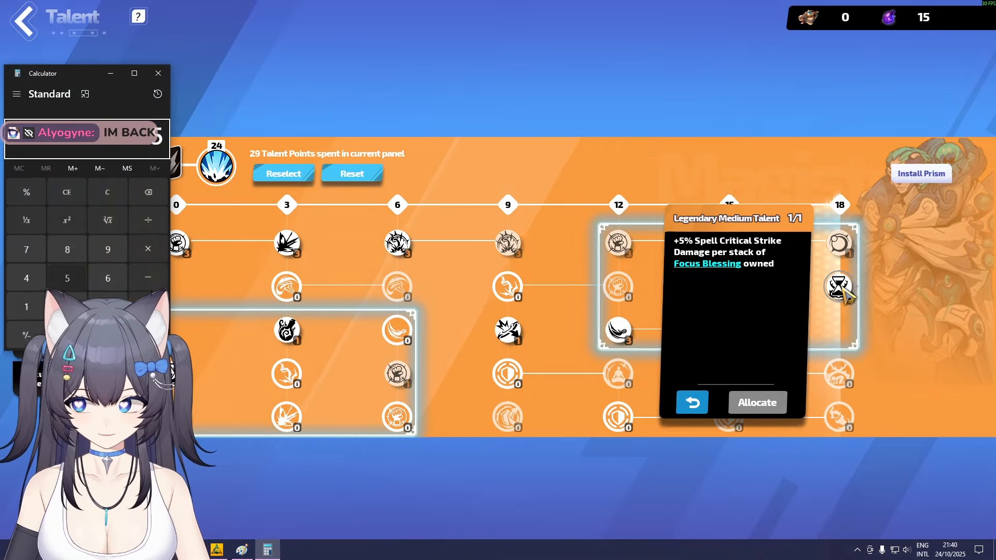
{"action": "left_click", "coordinate": [287, 330]}
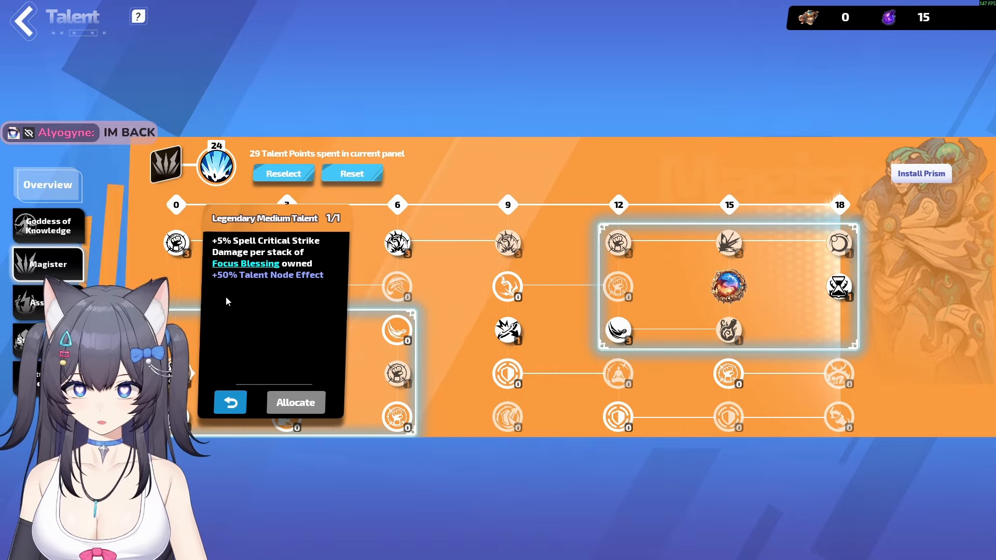
{"action": "key", "text": "alt+Tab"}
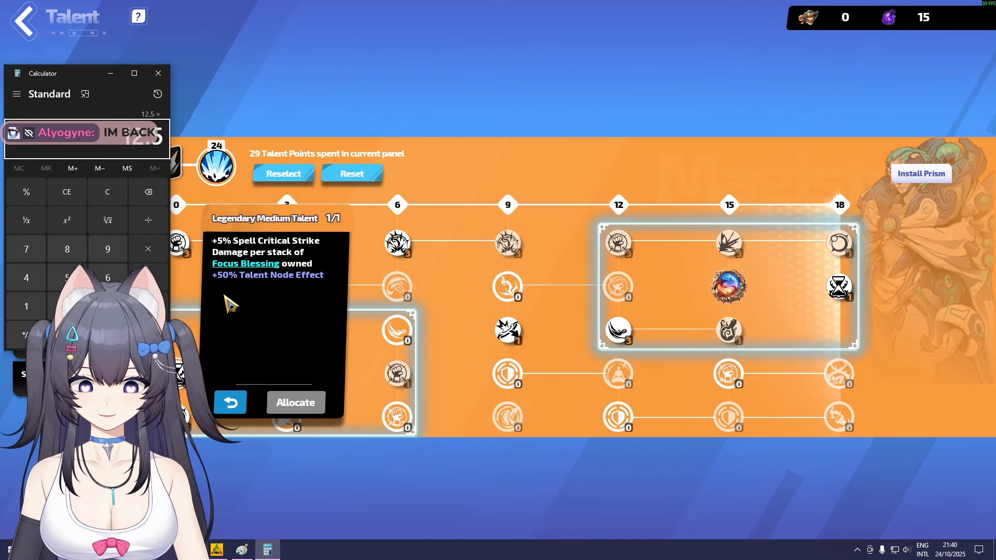
{"action": "type", "text": "14 ="}
{"action": "key", "text": "Return"}
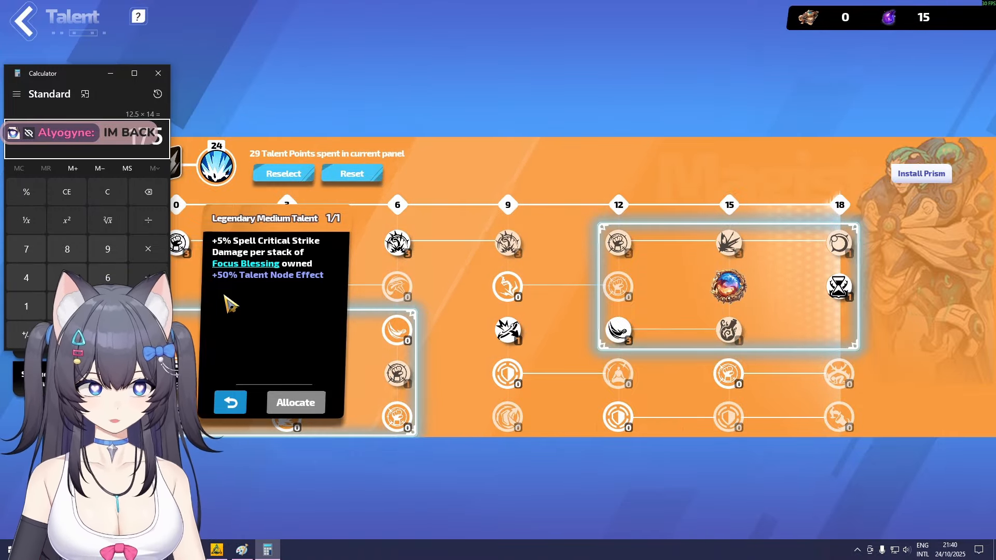
{"action": "left_click", "coordinate": [159, 72]}
Select Magister's Max Spell Burst value in Entry cell AJ16, and view the matching legendary talent in the game.
{"action": "key", "text": "alt+Tab"}
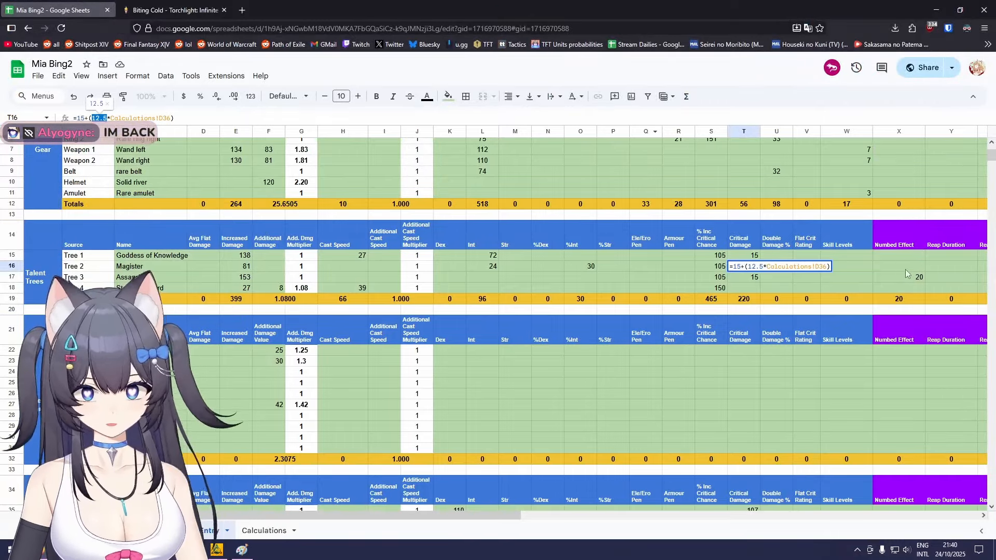
{"action": "left_click", "coordinate": [905, 268]}
{"action": "scroll", "coordinate": [879, 298], "scroll_direction": "right", "scroll_amount": 10}
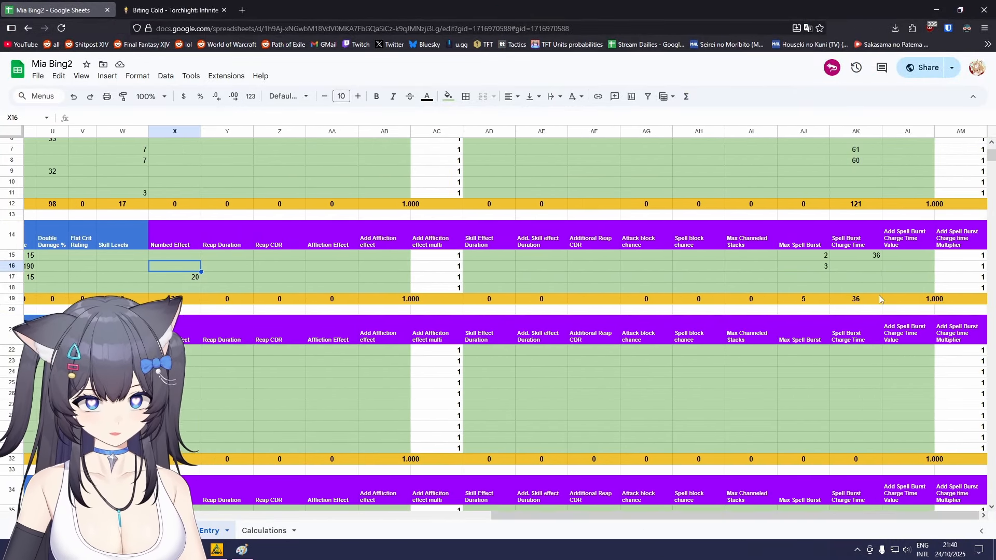
{"action": "left_click", "coordinate": [811, 269]}
{"action": "key", "text": "alt+Tab"}
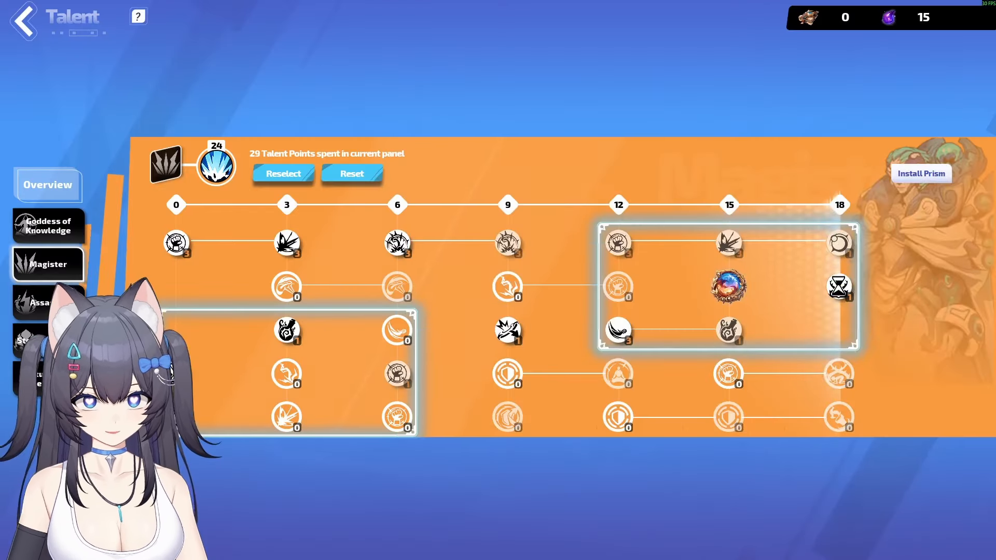
{"action": "left_click", "coordinate": [178, 415]}
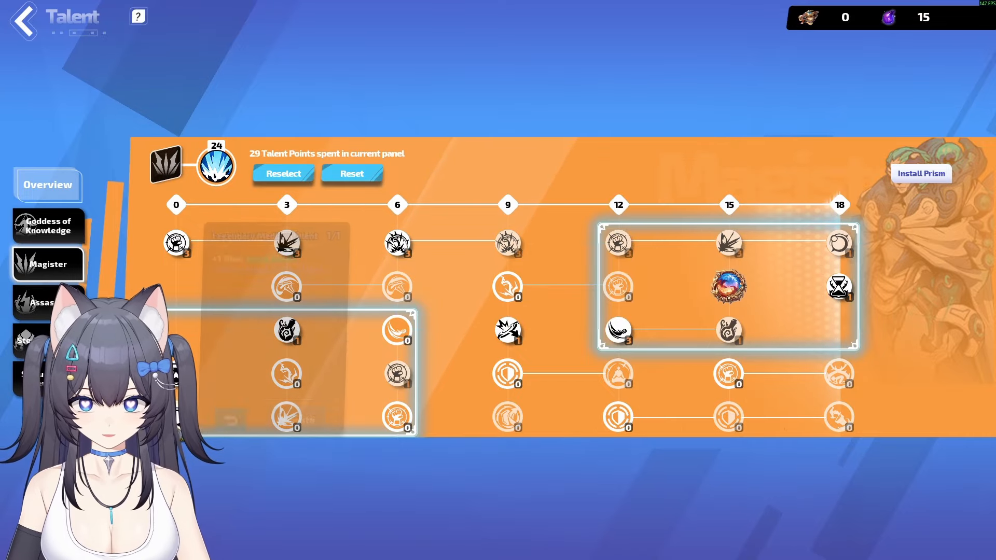
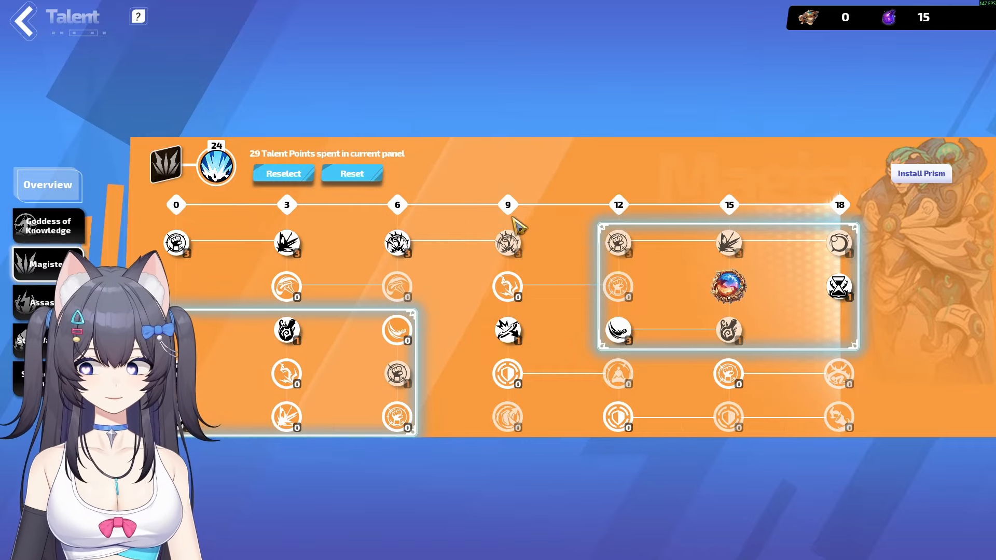
Bring the spreadsheet back to its first columns, and look at the Assassin and Steel Vanguard talent trees in the game.
{"action": "key", "text": "alt+Tab"}
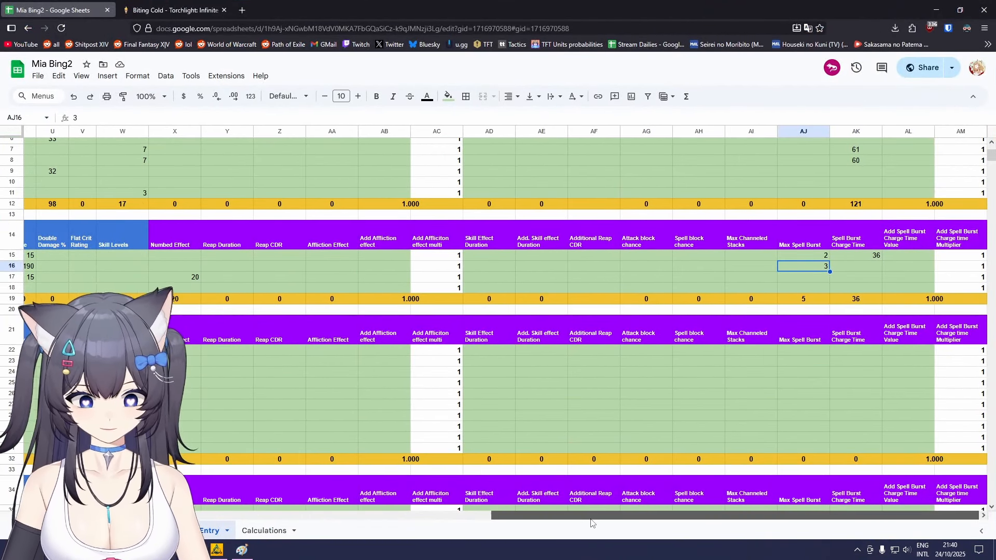
{"action": "left_click_drag", "start_coordinate": [591, 516], "coordinate": [179, 511]}
{"action": "key", "text": "alt+Tab"}
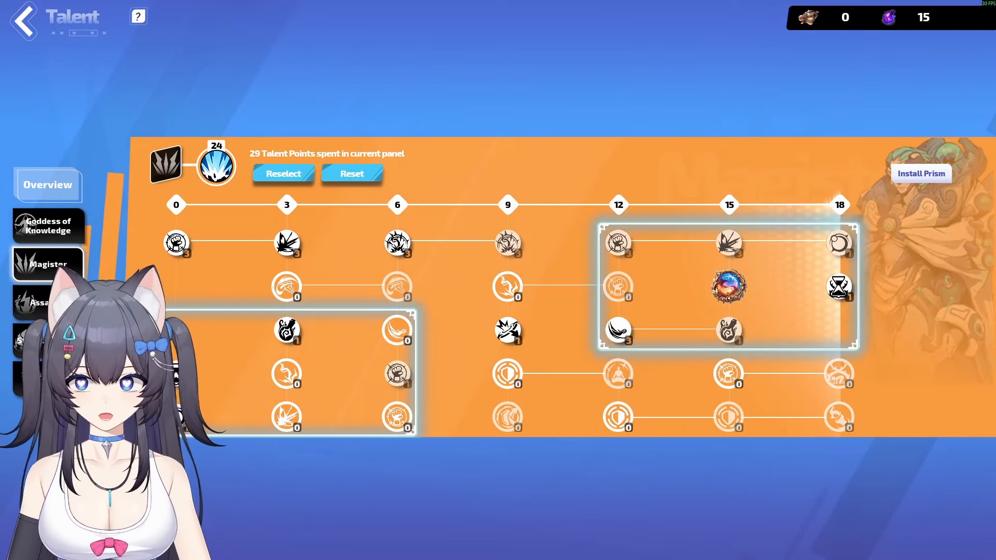
{"action": "left_click", "coordinate": [48, 302]}
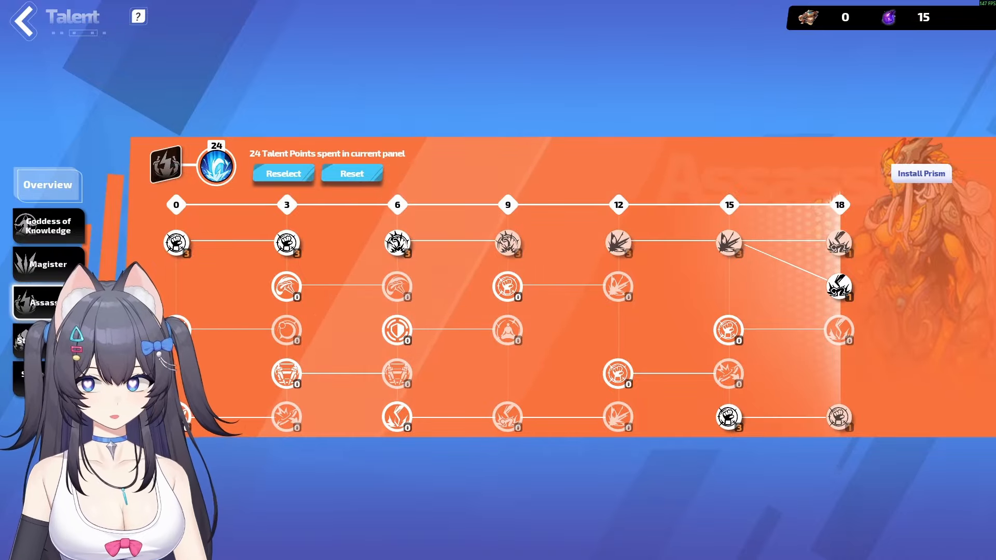
{"action": "left_click", "coordinate": [48, 341]}
Inspect Steel Vanguard's talents granting +50% Critical Strike Rating, and select the tree's % Inc Critical Chance in Entry cell S18.
{"action": "left_click", "coordinate": [398, 325]}
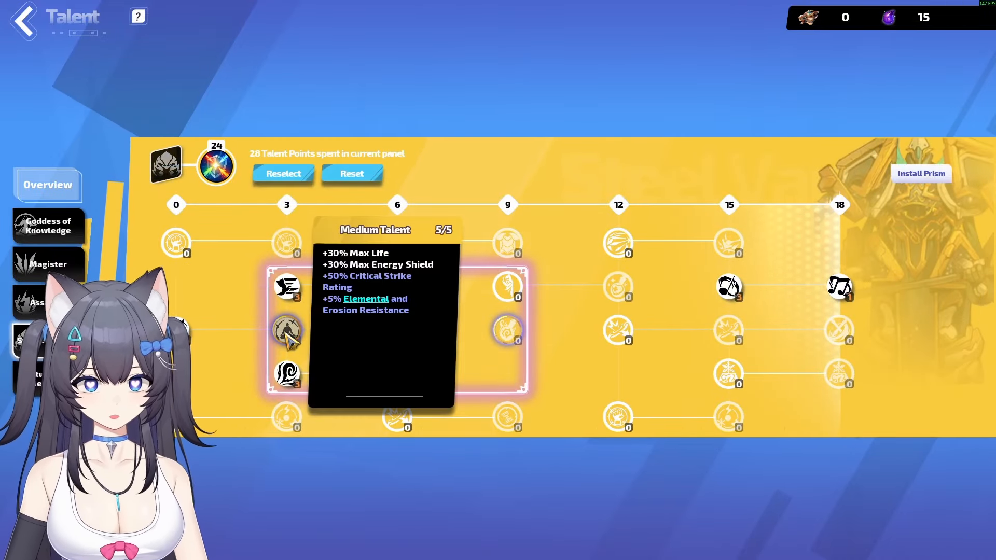
{"action": "left_click", "coordinate": [289, 331]}
{"action": "left_click", "coordinate": [397, 283]}
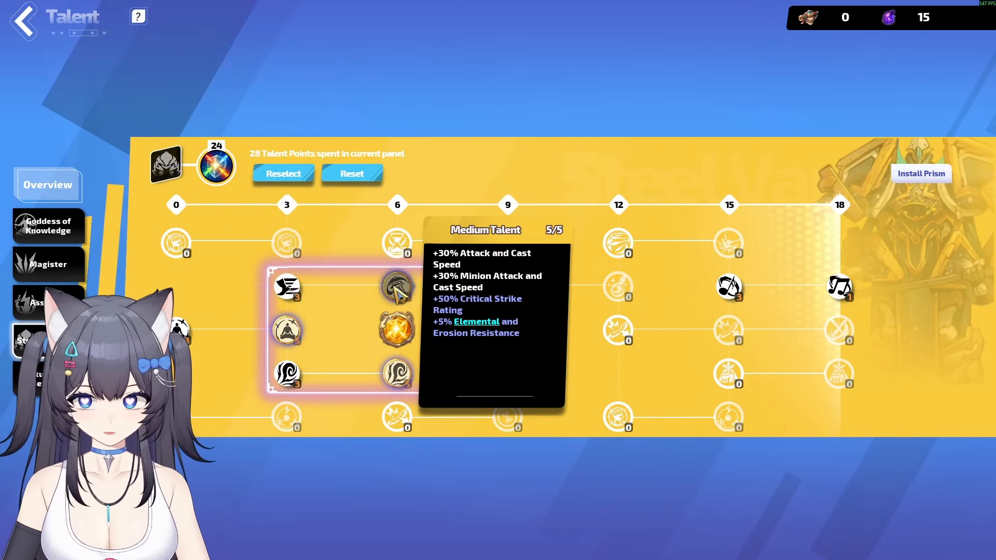
{"action": "left_click", "coordinate": [397, 286]}
{"action": "left_click", "coordinate": [397, 372]}
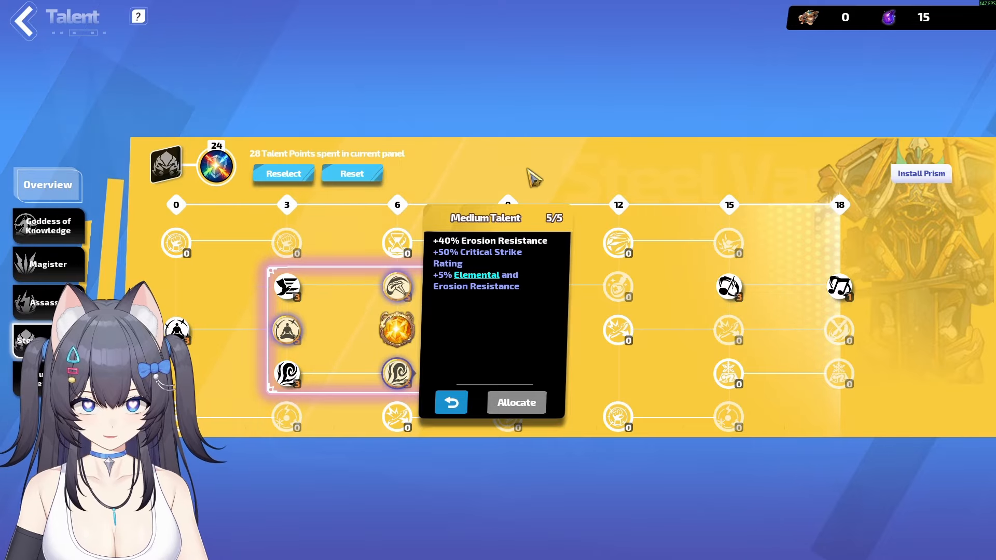
{"action": "key", "text": "alt+Tab"}
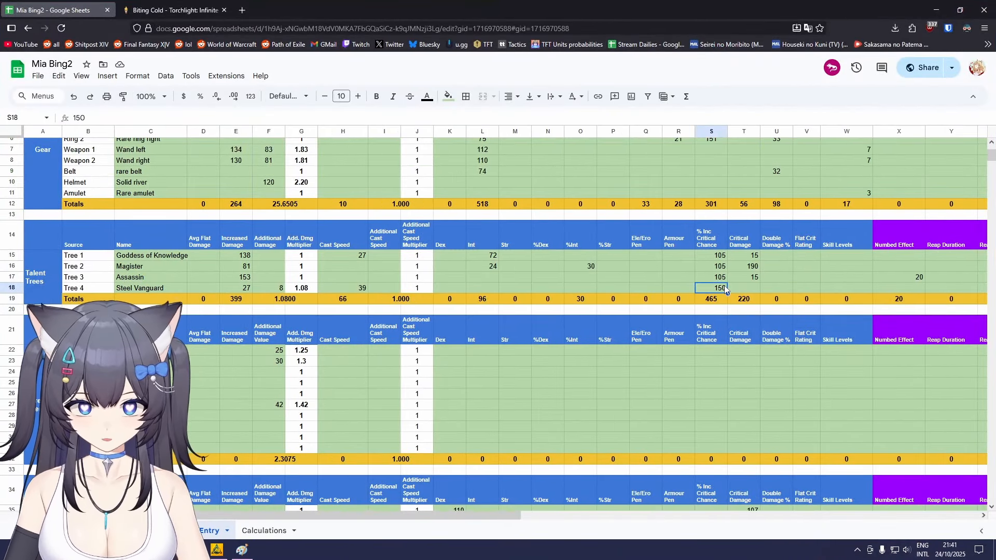
View Steel Vanguard's legendary 8% additional damage talent, and select the matching Additional Damage Value in Entry cell F18.
{"action": "key", "text": "alt+Tab"}
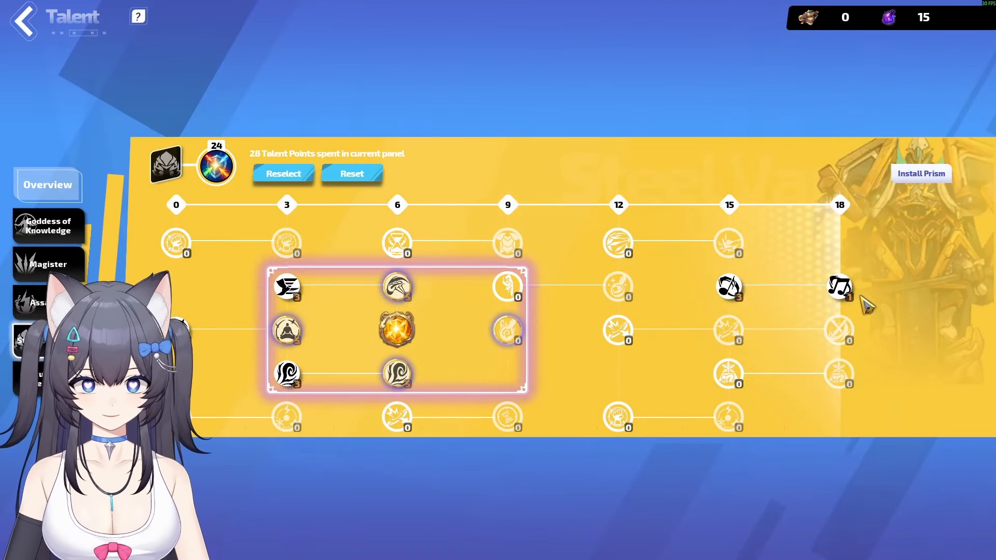
{"action": "mouse_move", "coordinate": [845, 310]}
{"action": "left_click", "coordinate": [839, 286]}
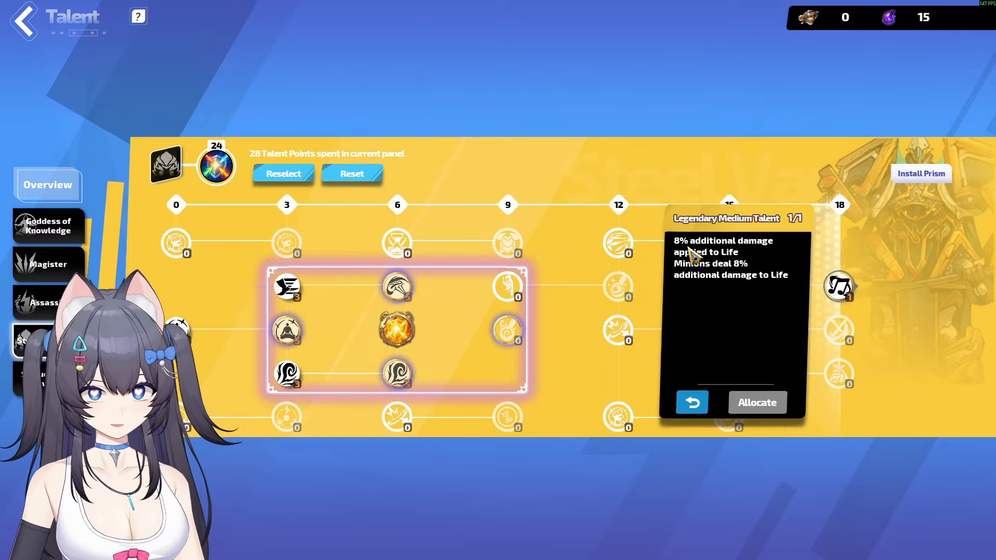
{"action": "key", "text": "alt+Tab"}
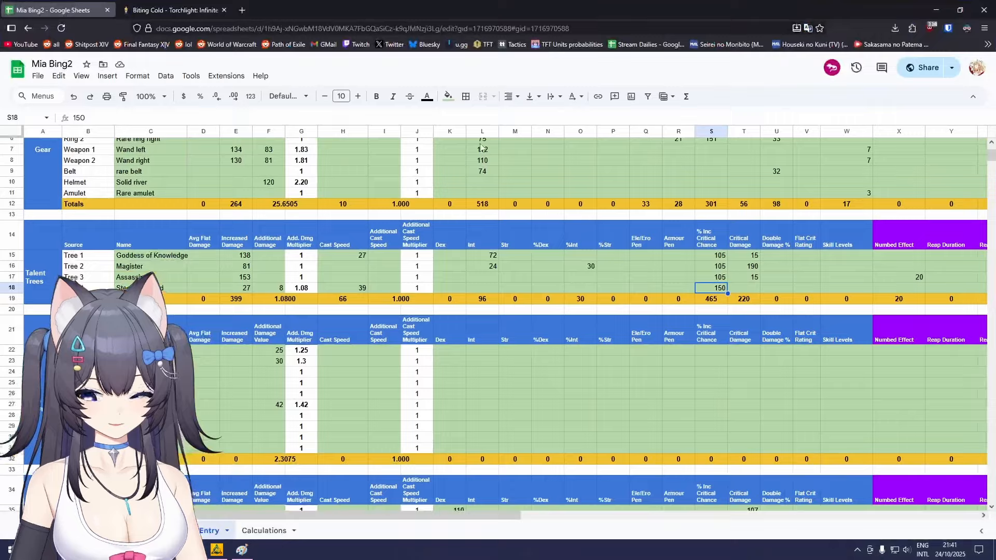
{"action": "left_click", "coordinate": [281, 289]}
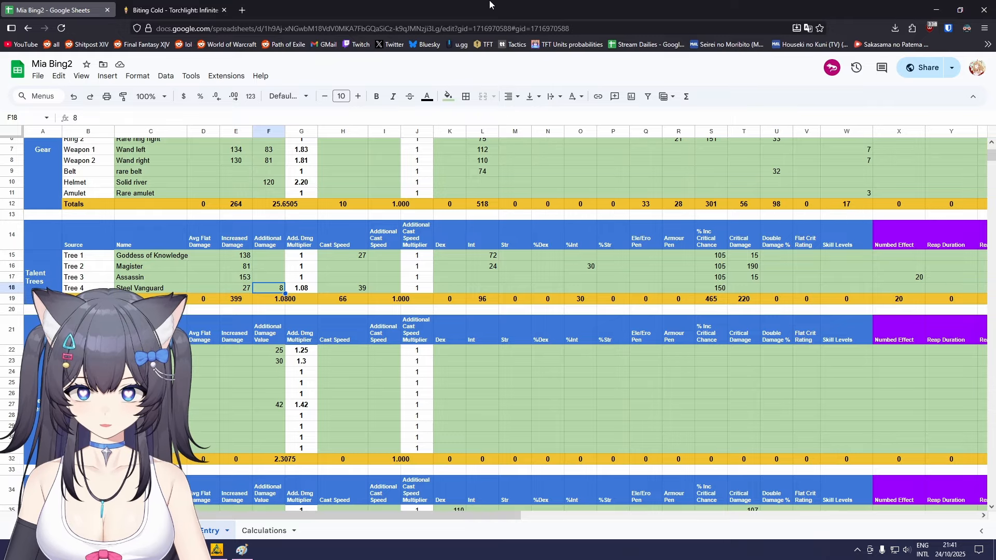
Switch to the game, open the talent overview from the Magister tree, and preview the Goddess of Hunting's Marksman tree.
{"action": "key", "text": "alt+Tab"}
{"action": "left_click", "coordinate": [670, 200]}
{"action": "left_click", "coordinate": [57, 264]}
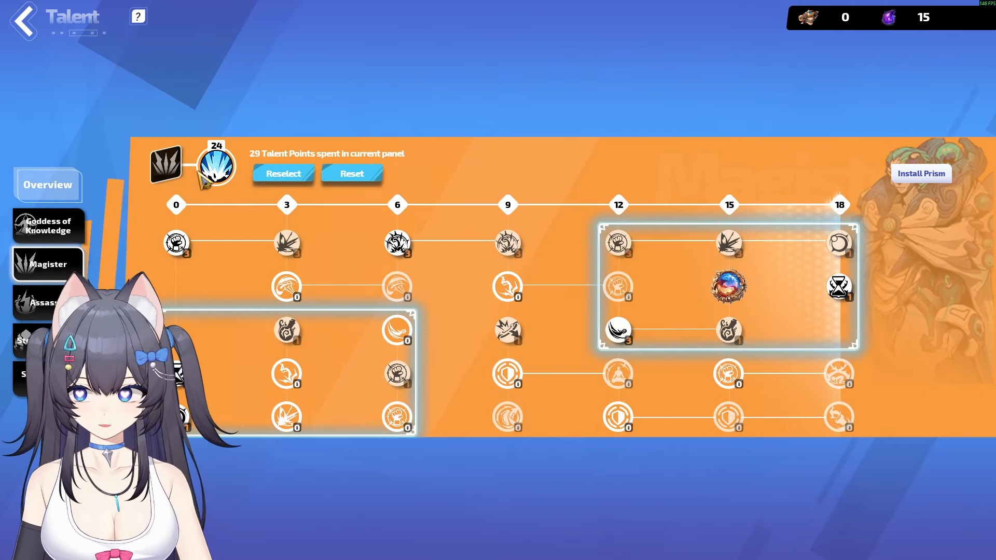
{"action": "left_click", "coordinate": [48, 185]}
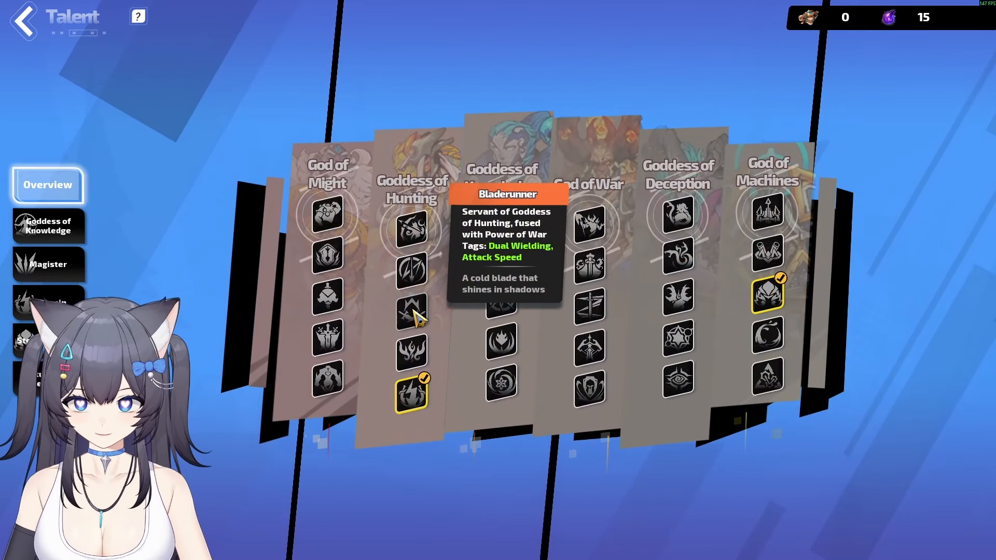
{"action": "left_click", "coordinate": [415, 314]}
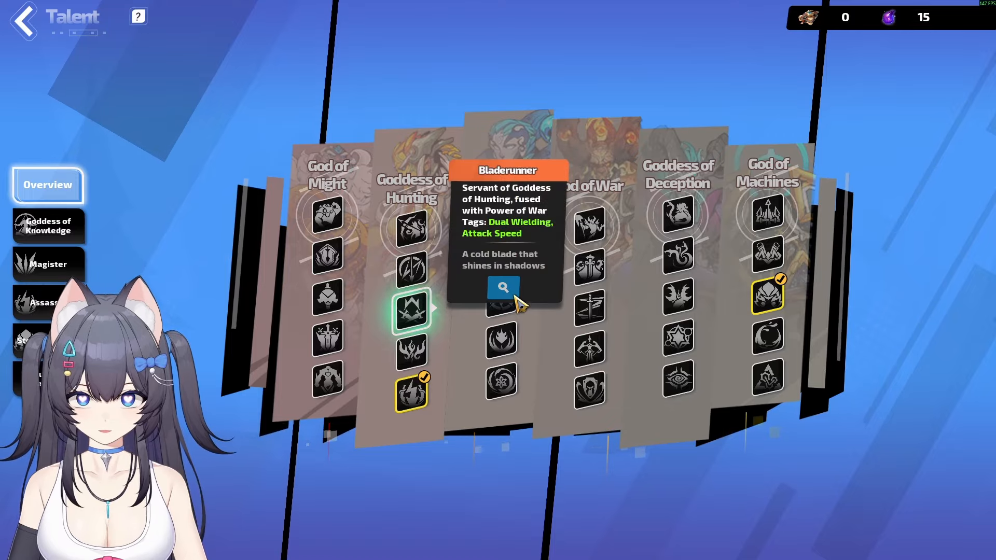
{"action": "left_click", "coordinate": [412, 270]}
{"action": "left_click", "coordinate": [502, 306]}
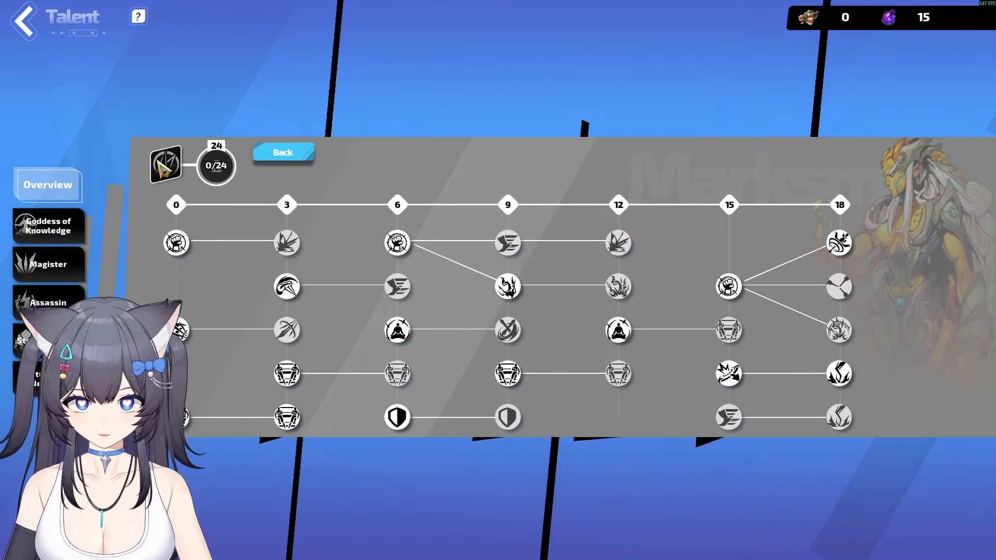
{"action": "left_click", "coordinate": [266, 157]}
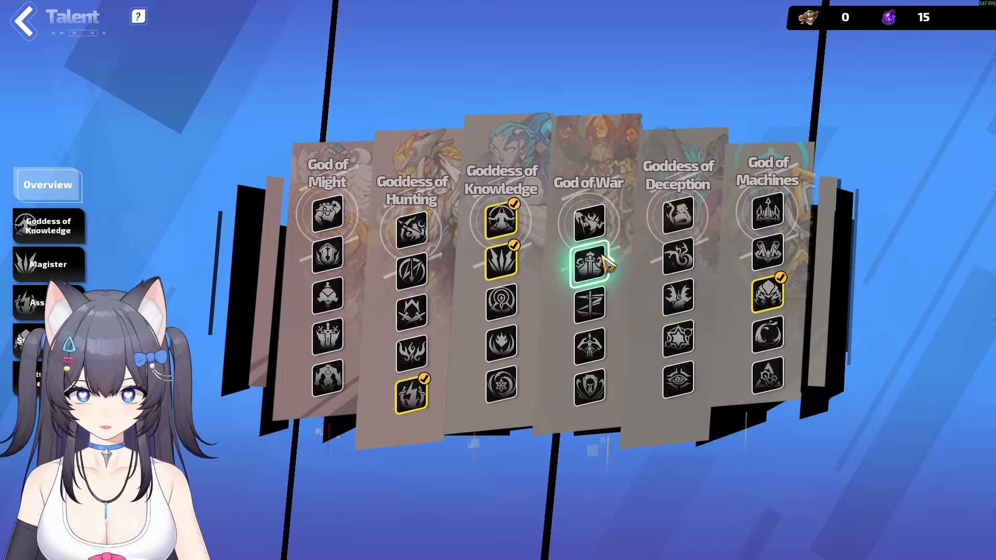
Preview the God of War's second talent tree and the Goddess of Deception's fourth one, and switch back to the spreadsheet.
{"action": "left_click", "coordinate": [590, 265]}
{"action": "left_click", "coordinate": [674, 304]}
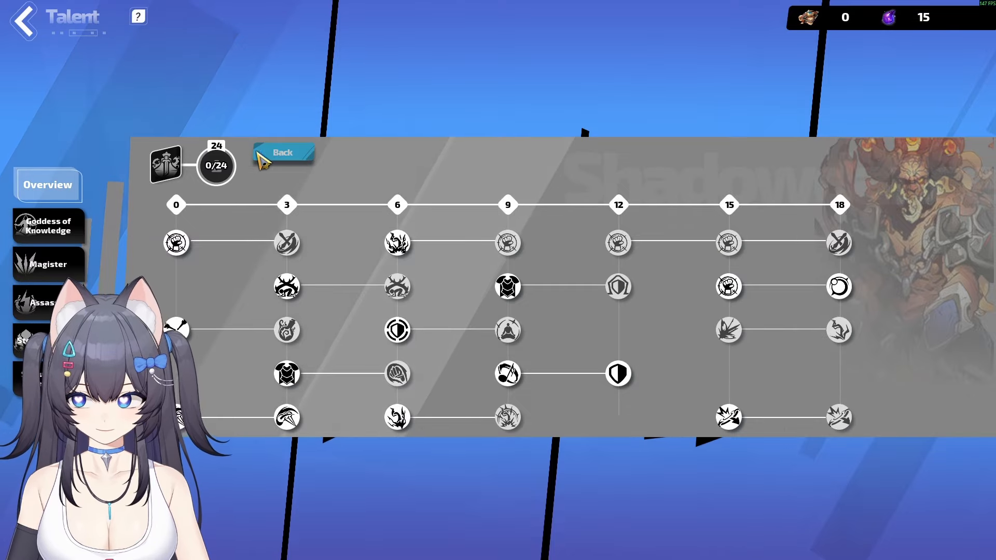
{"action": "left_click", "coordinate": [258, 155]}
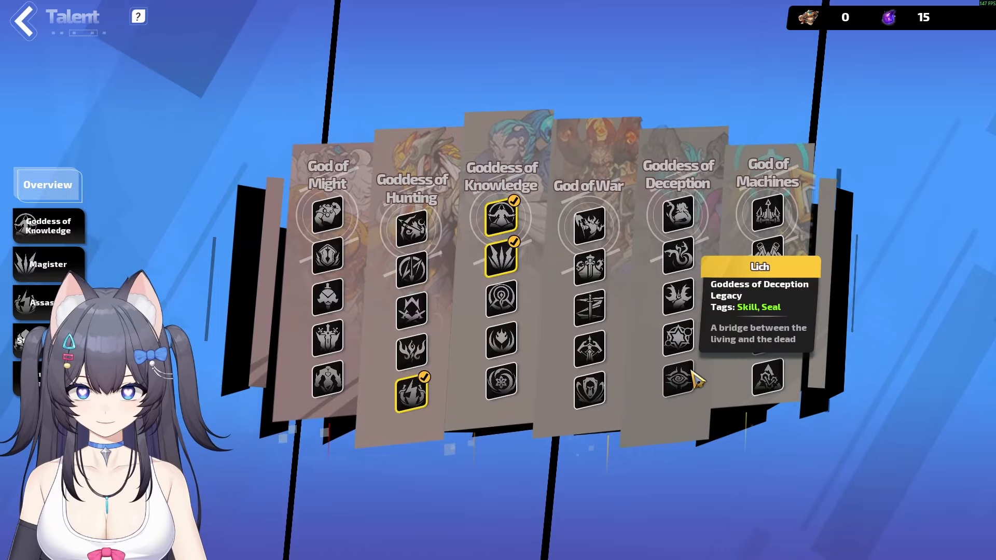
{"action": "left_click", "coordinate": [686, 336]}
{"action": "left_click", "coordinate": [755, 316]}
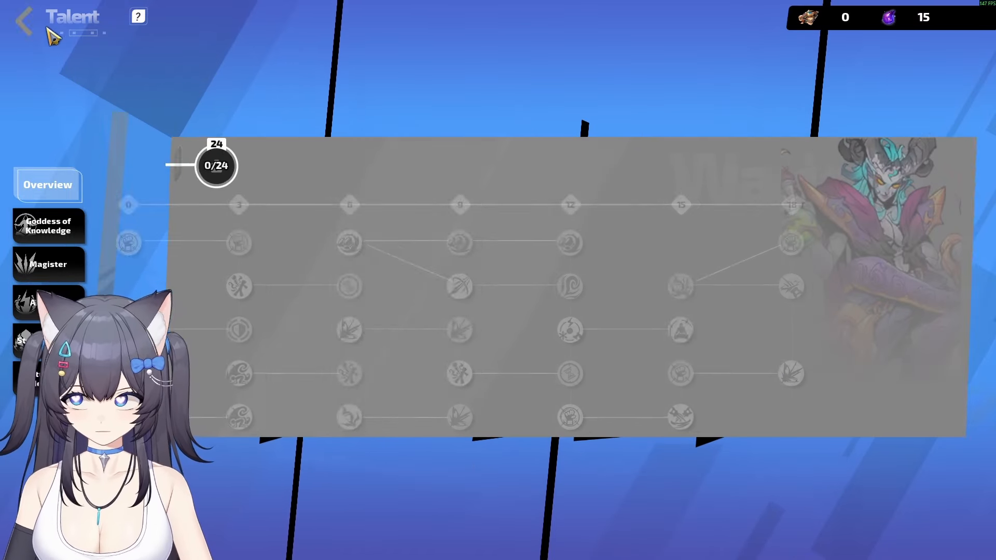
{"action": "left_click", "coordinate": [275, 155]}
{"action": "key", "text": "alt+Tab"}
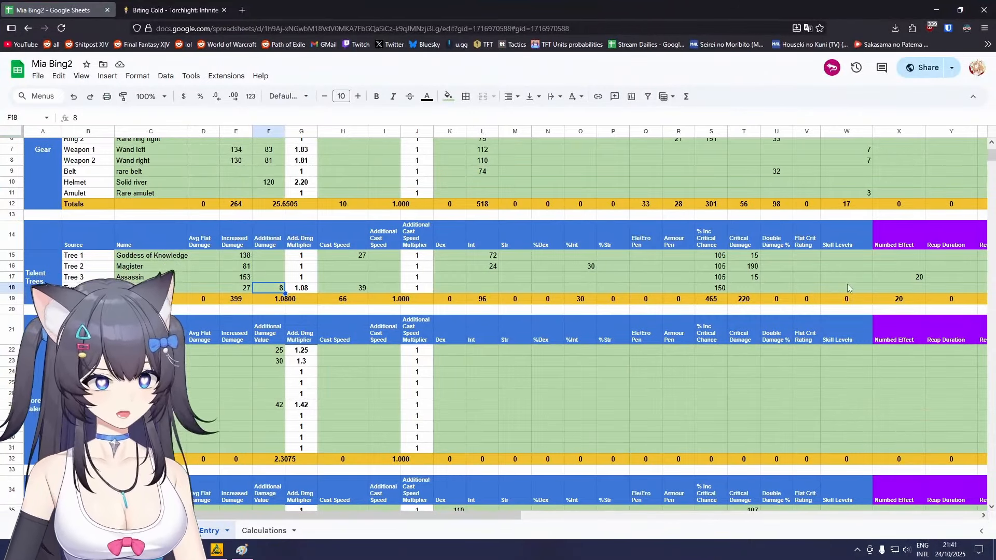
{"action": "key", "text": "super"}
{"action": "type", "text": "calc"}
{"action": "key", "text": "Return"}
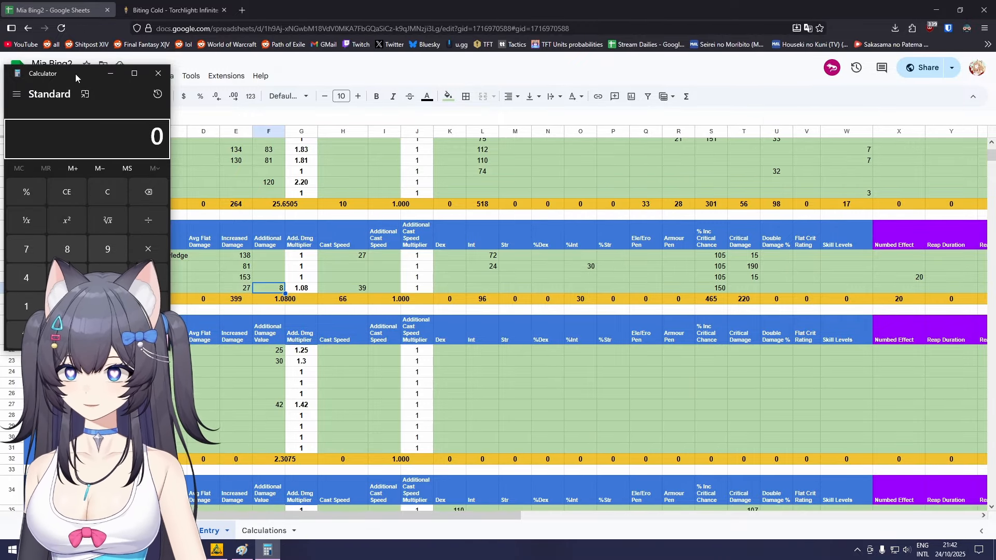
{"action": "left_click_drag", "start_coordinate": [76, 73], "coordinate": [424, 44]}
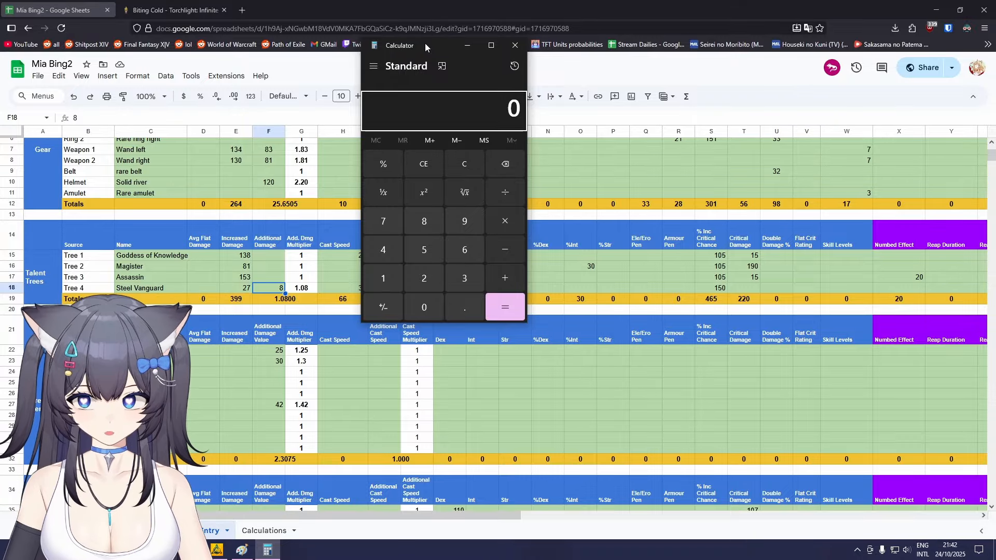
{"action": "type", "text": "1.1"}
{"action": "key", "text": "BackSpace"}
{"action": "key", "text": "BackSpace"}
{"action": "key", "text": "BackSpace"}
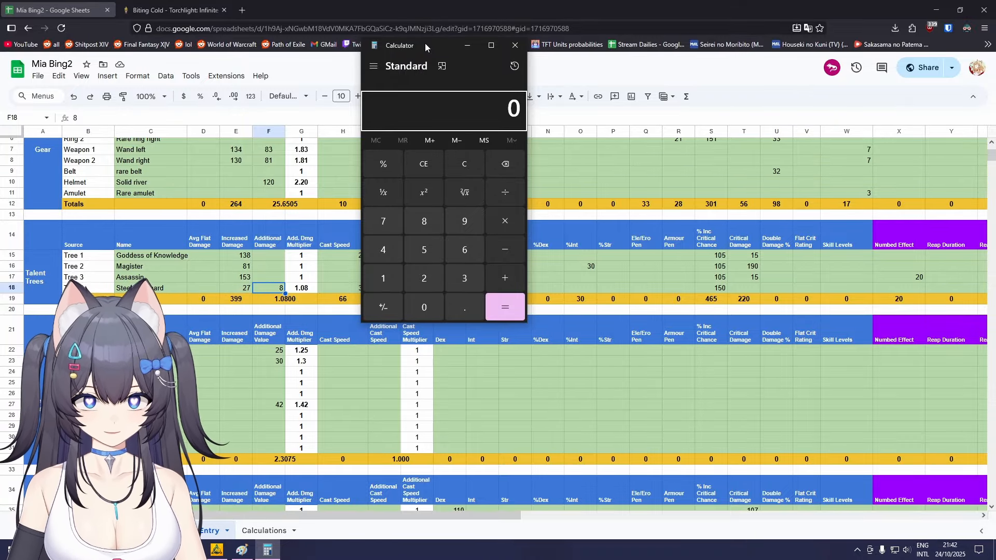
Enter the formula =1.1*1.1*100 as Assassin's Additional Damage Value in Entry cell F17.
{"action": "left_click", "coordinate": [272, 268]}
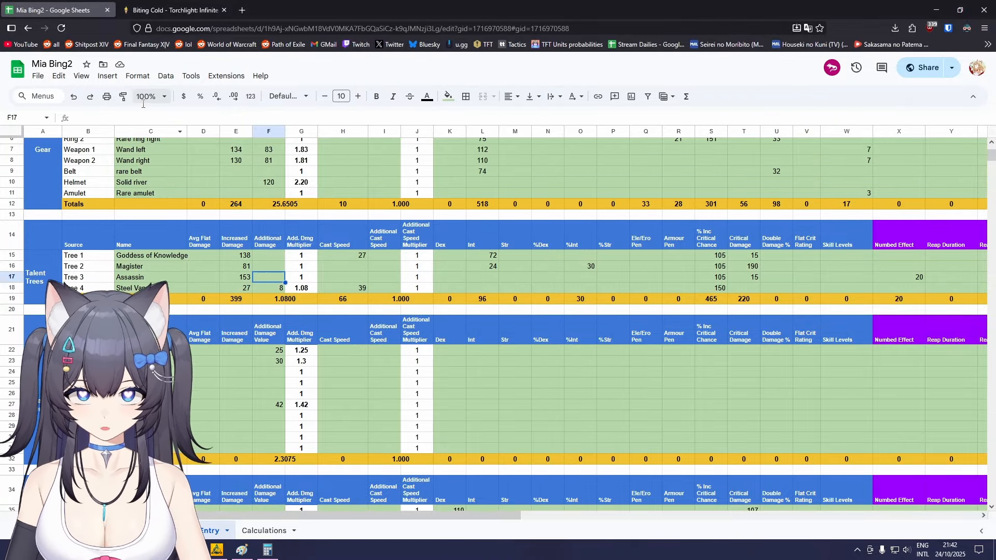
{"action": "type", "text": "=1.1*"}
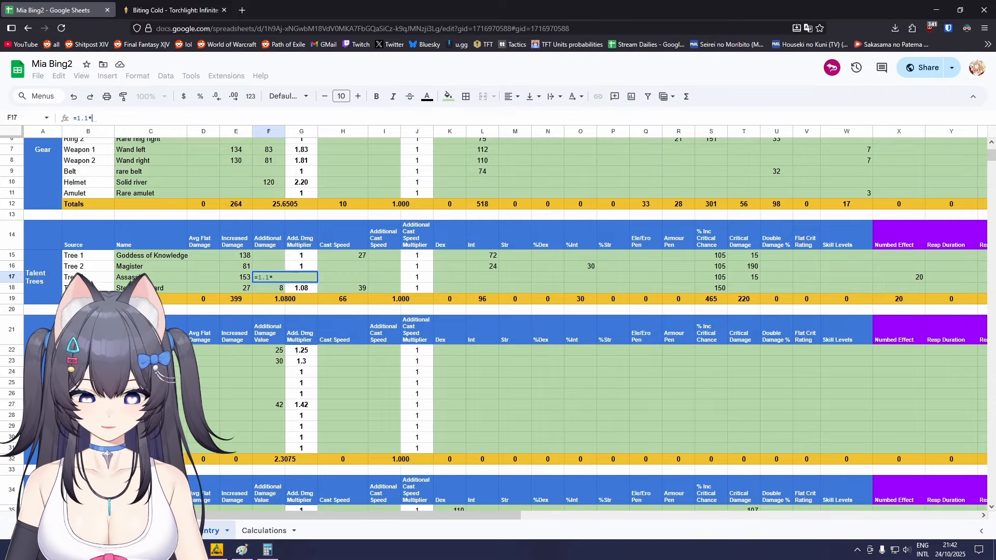
{"action": "type", "text": "1.1*1.1"}
{"action": "key", "text": "Return"}
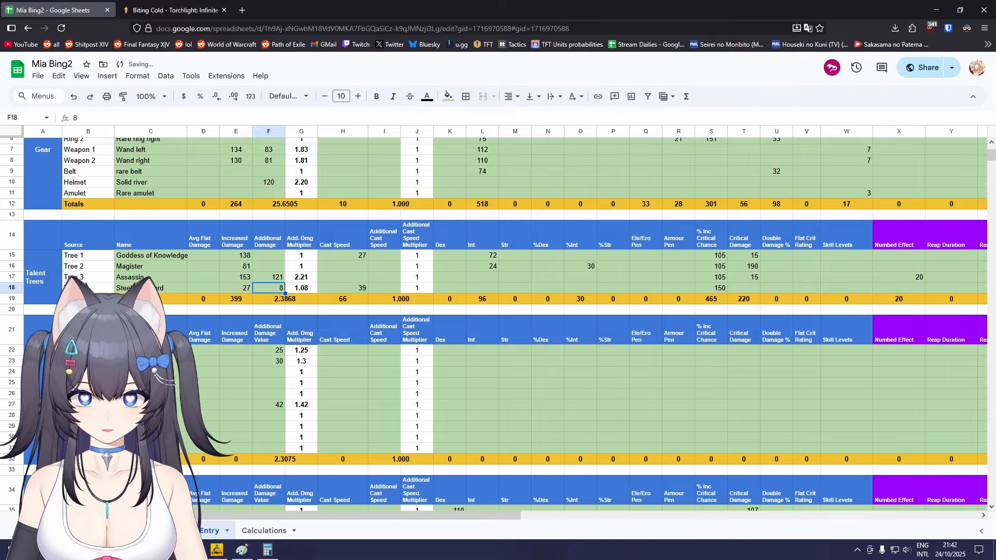
Reopen the Assassin formula in F17 and try other factors such as 10 after 1.1*1.1.
{"action": "left_click", "coordinate": [268, 277]}
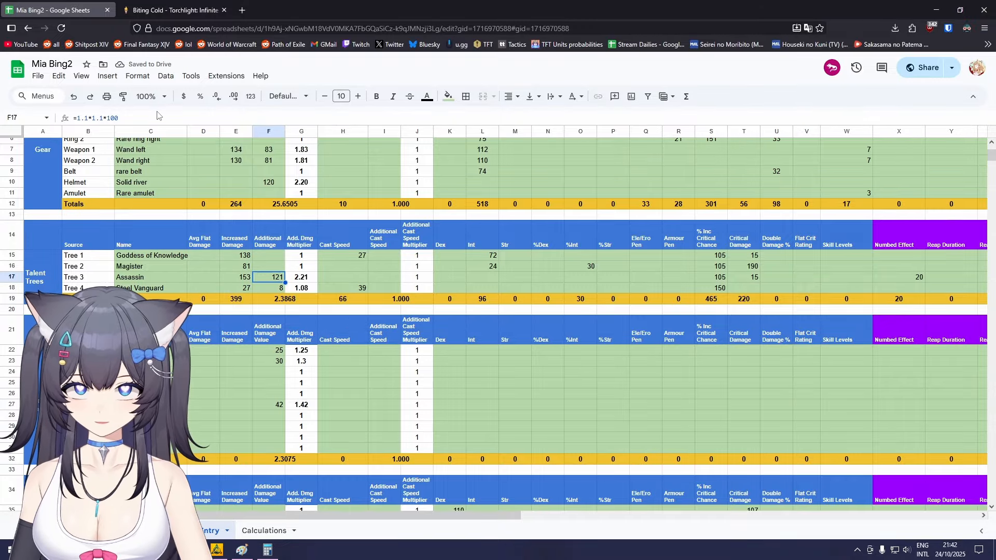
{"action": "key", "text": "Return"}
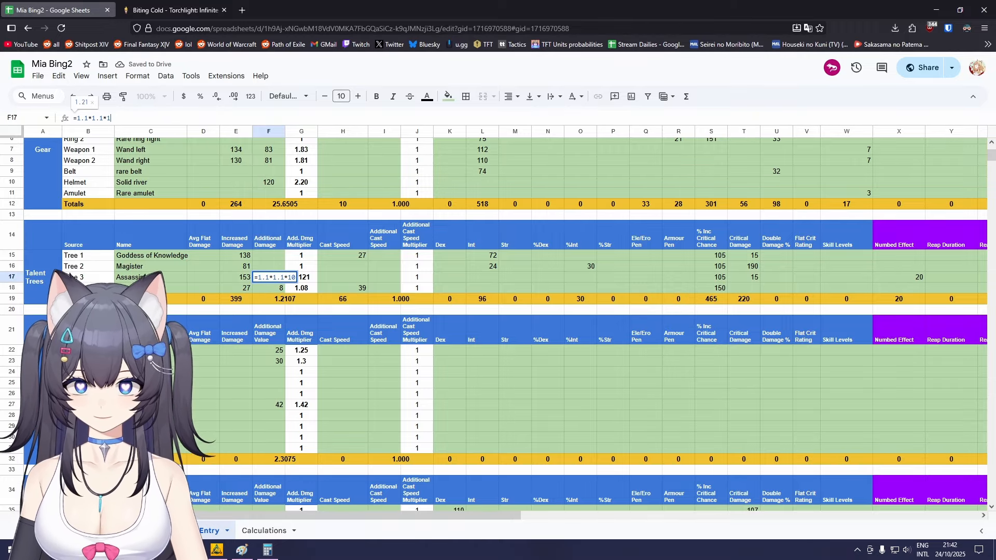
{"action": "key", "text": "Return"}
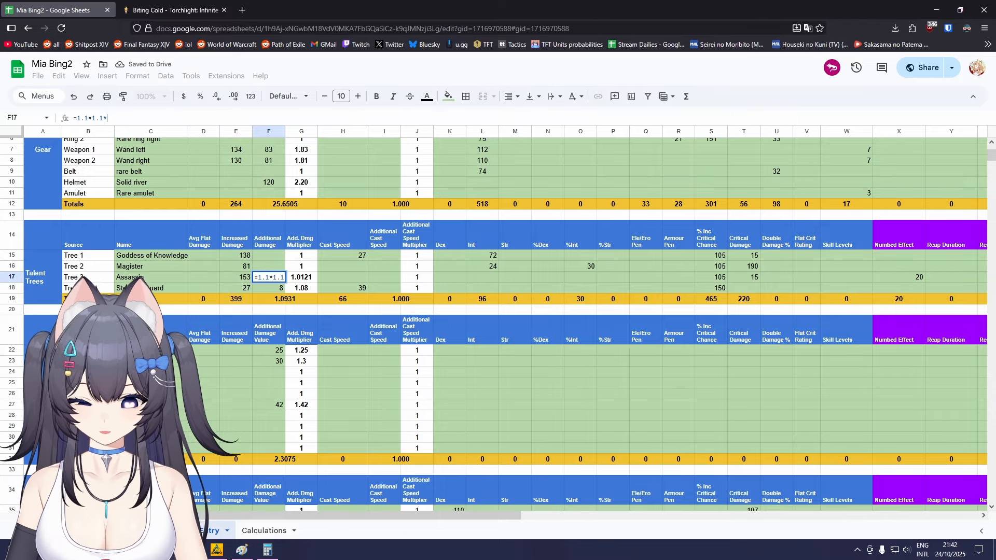
{"action": "key", "text": "Return"}
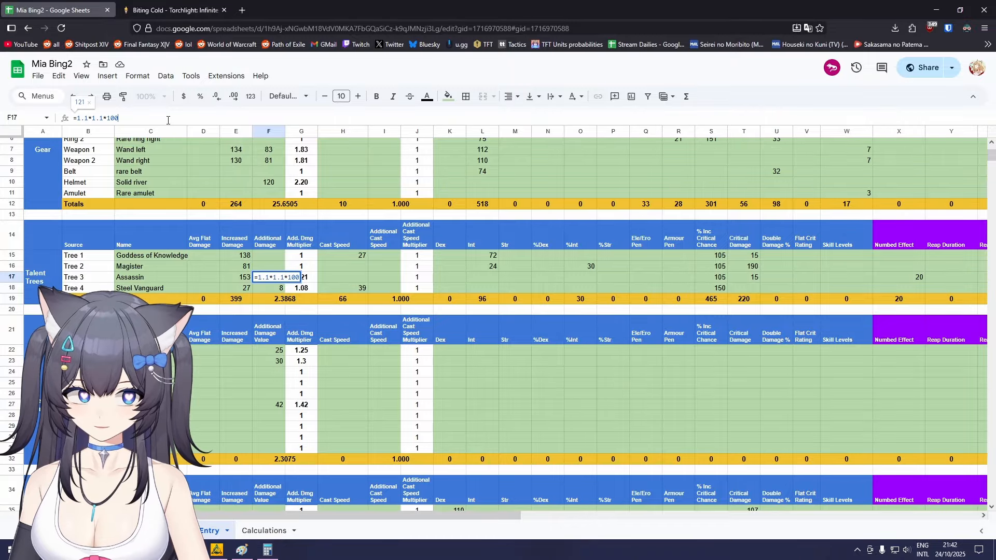
{"action": "key", "text": "Return"}
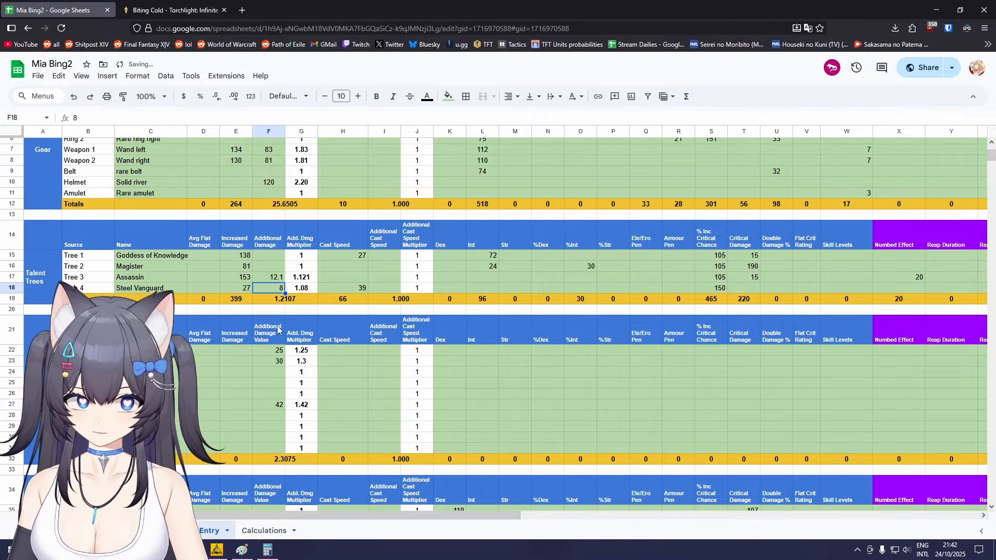
Extend the Assassin formula in F17 to =1.1*1.1*100-100 so it gives a combined additional damage percentage.
{"action": "double_click", "coordinate": [283, 280]}
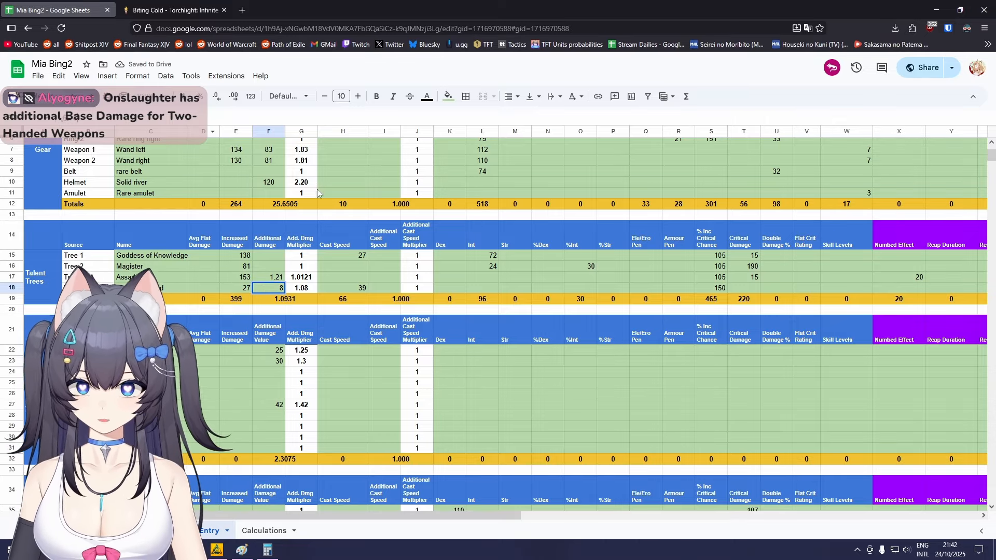
{"action": "left_click", "coordinate": [248, 275]}
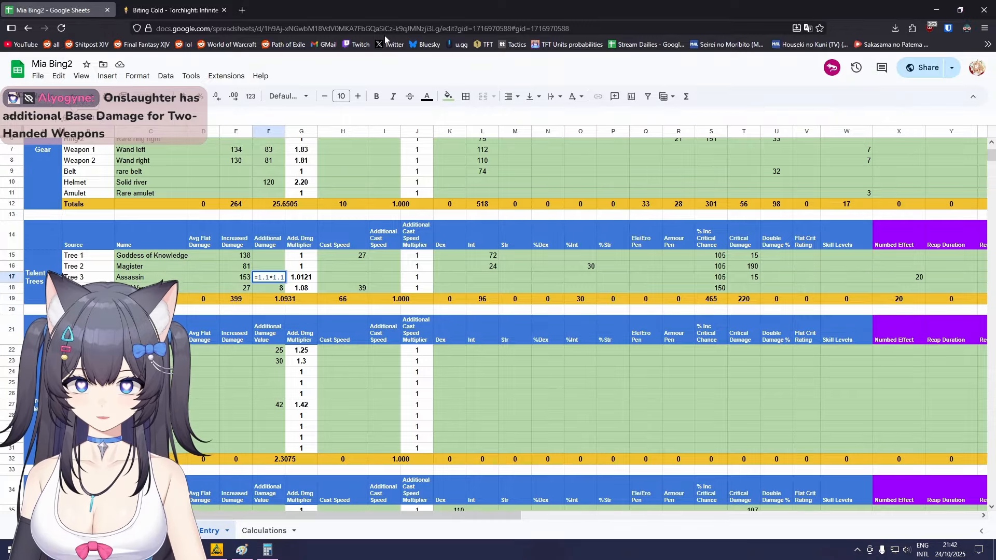
{"action": "type", "text": "*100-100"}
{"action": "key", "text": "Return"}
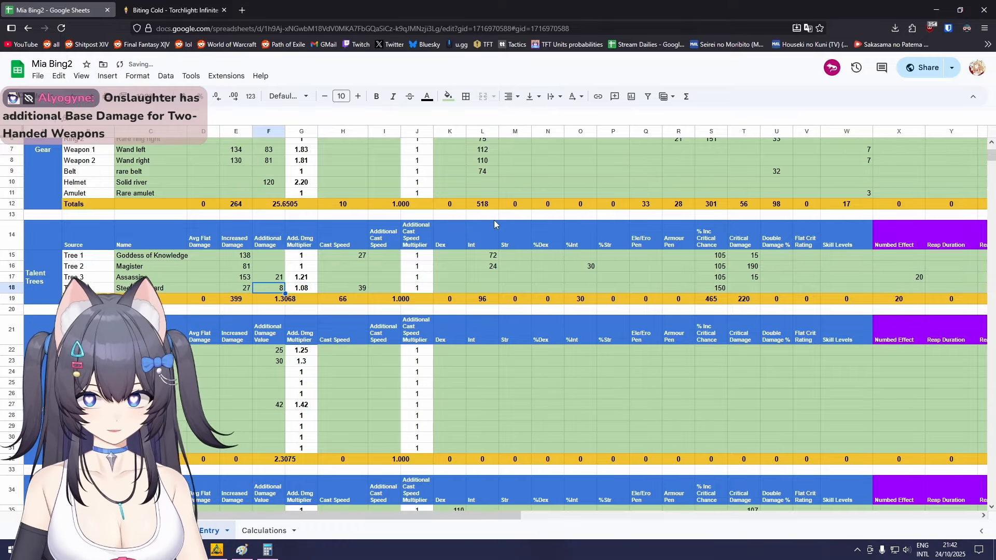
Clear the formula from Entry cell F17 and enter 10 as Assassin's Additional Damage Value.
{"action": "left_click", "coordinate": [282, 279]}
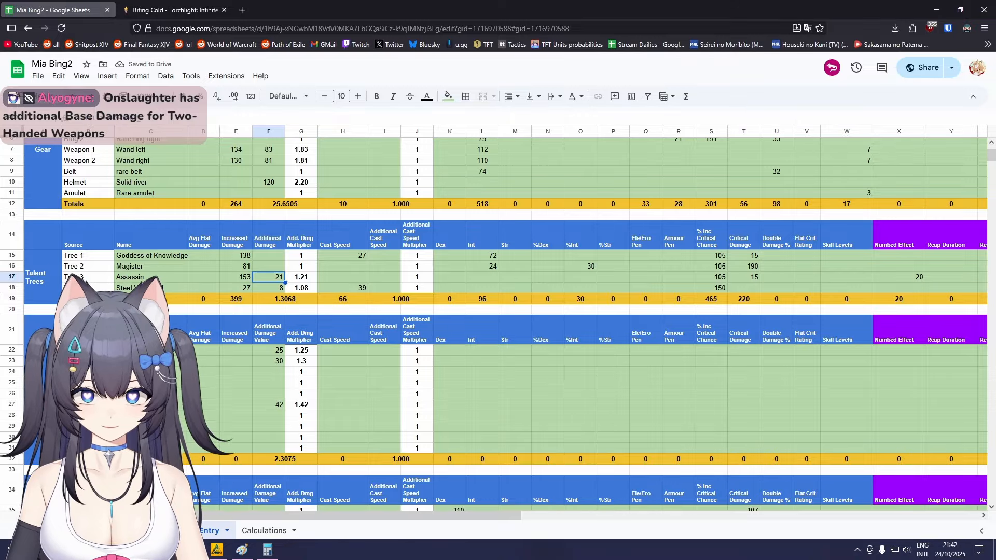
{"action": "left_click_drag", "start_coordinate": [136, 119], "coordinate": [2, 118]}
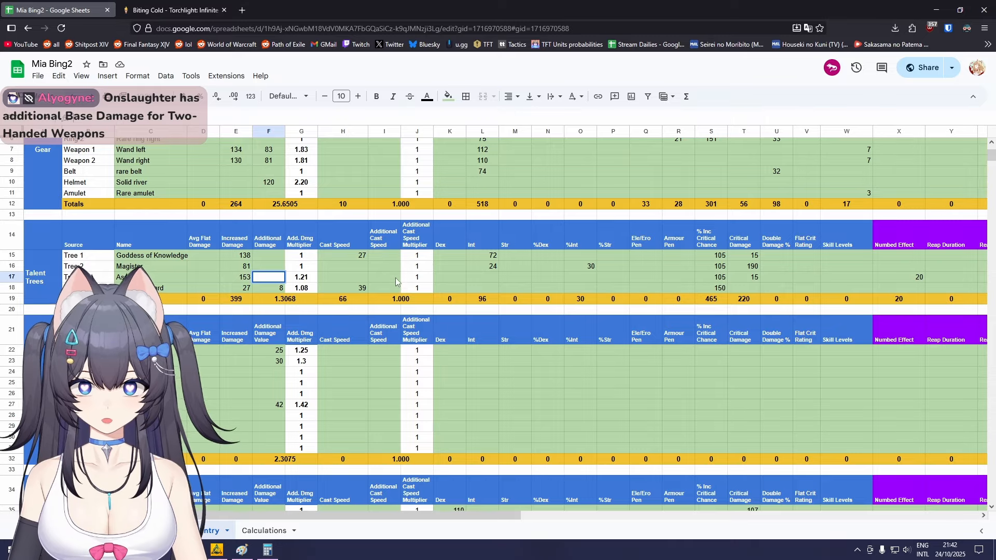
{"action": "key", "text": "Return"}
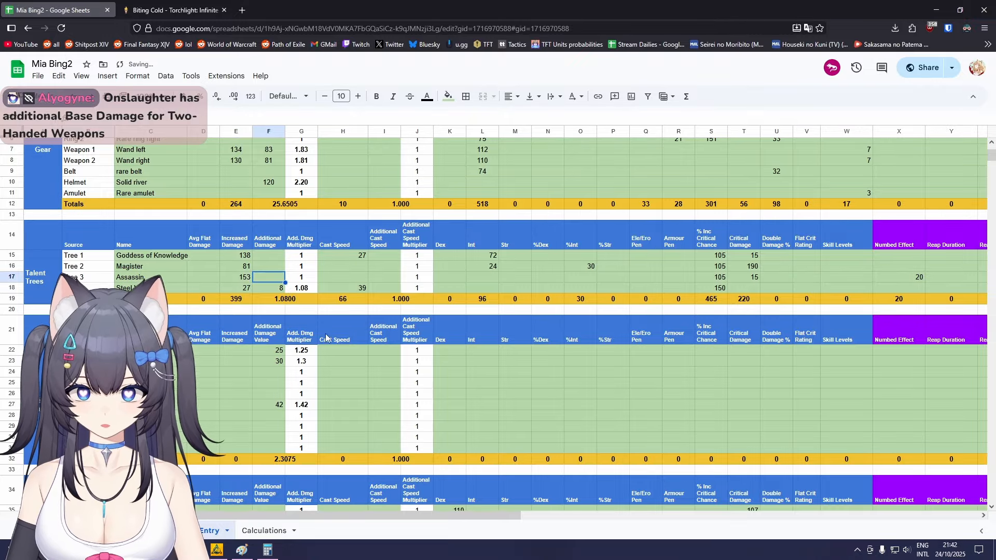
{"action": "type", "text": "10"}
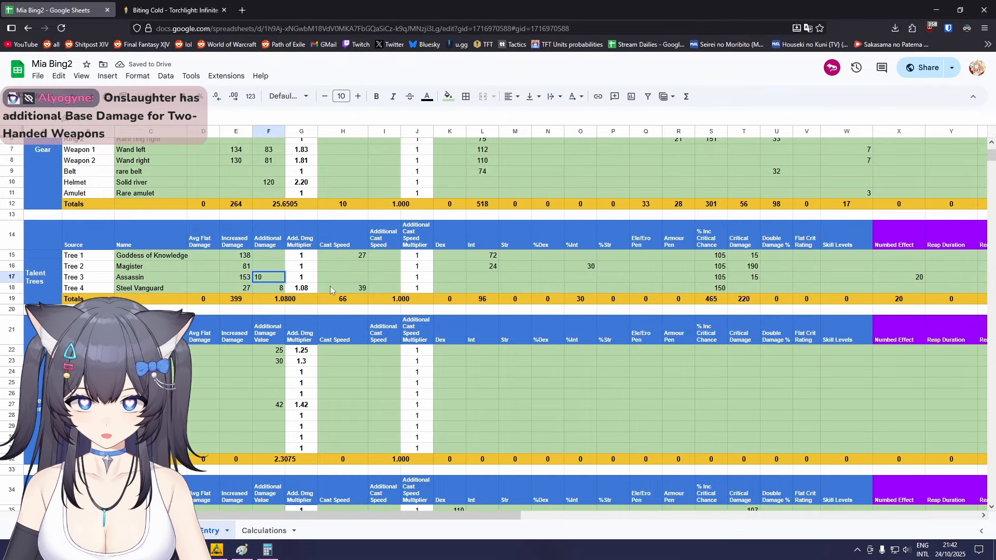
{"action": "left_click", "coordinate": [333, 268]}
Enter 10 as Additional Damage Value in F98, the last row of the custom modifier section on the Entry sheet.
{"action": "scroll", "coordinate": [285, 304], "scroll_direction": "down", "scroll_amount": 12}
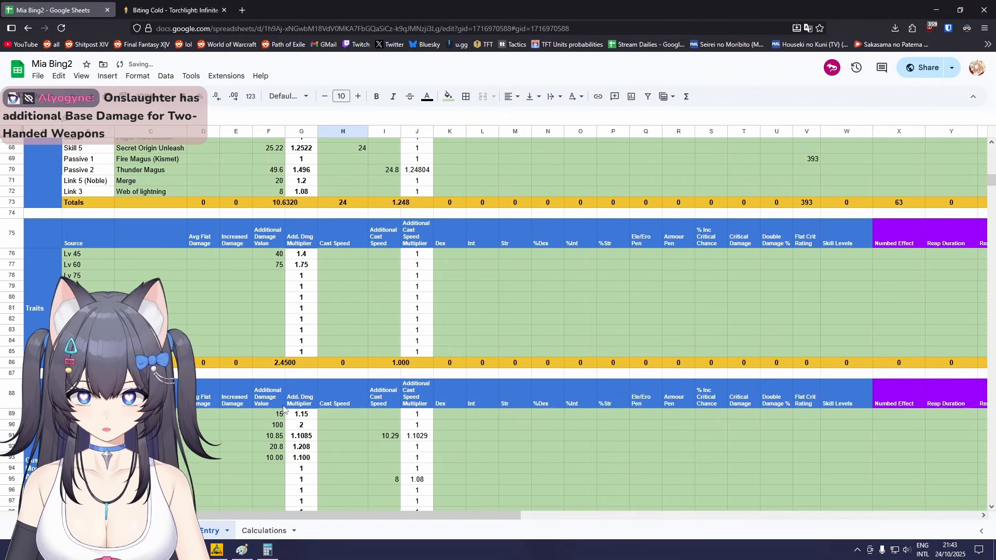
{"action": "scroll", "coordinate": [296, 276], "scroll_direction": "up", "scroll_amount": 2}
{"action": "scroll", "coordinate": [270, 389], "scroll_direction": "up", "scroll_amount": 4}
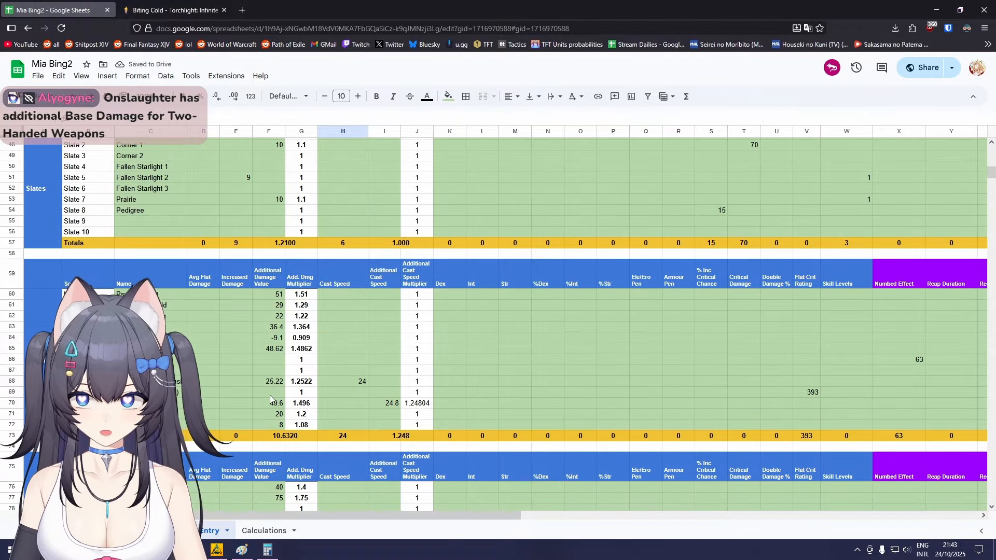
{"action": "scroll", "coordinate": [296, 399], "scroll_direction": "down", "scroll_amount": 10}
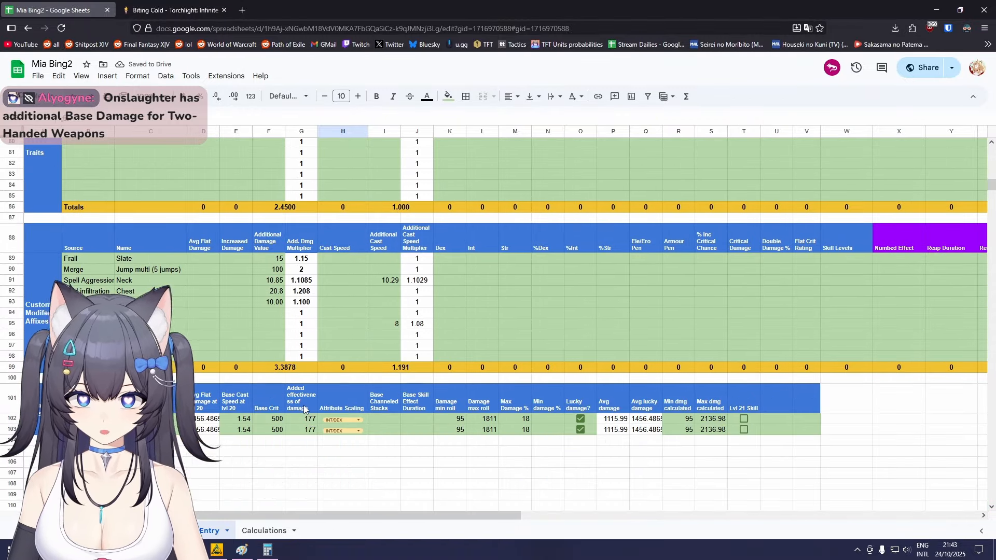
{"action": "left_click", "coordinate": [269, 358]}
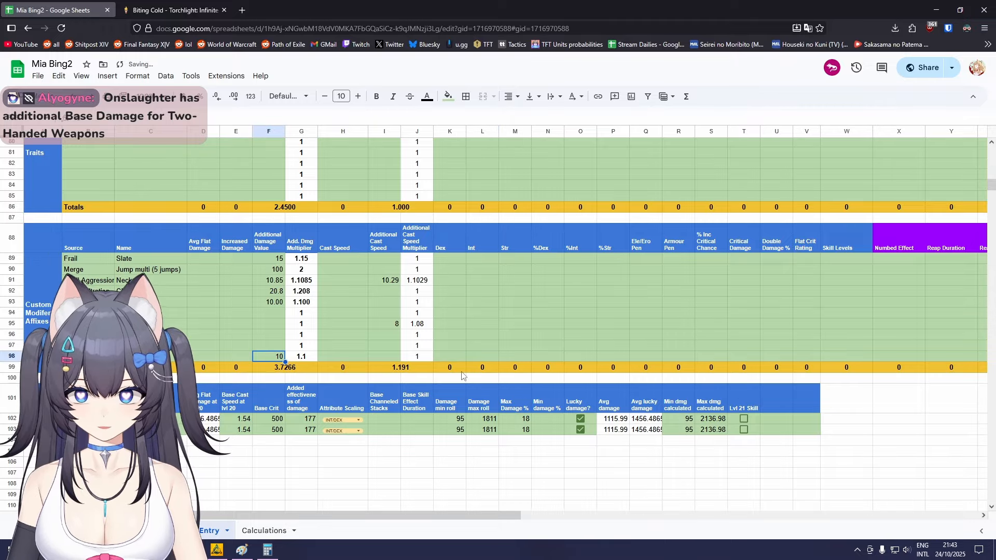
Delete Assassin's Additional Damage Value from cell F17 in the Talent Trees section.
{"action": "scroll", "coordinate": [513, 353], "scroll_direction": "up", "scroll_amount": 10}
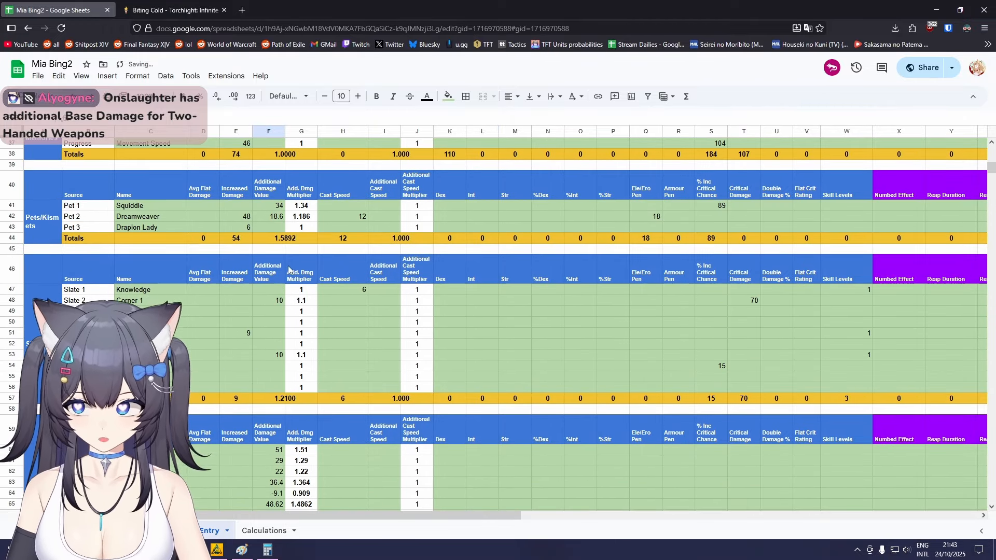
{"action": "scroll", "coordinate": [289, 269], "scroll_direction": "up", "scroll_amount": 5}
{"action": "scroll", "coordinate": [290, 362], "scroll_direction": "up", "scroll_amount": 3}
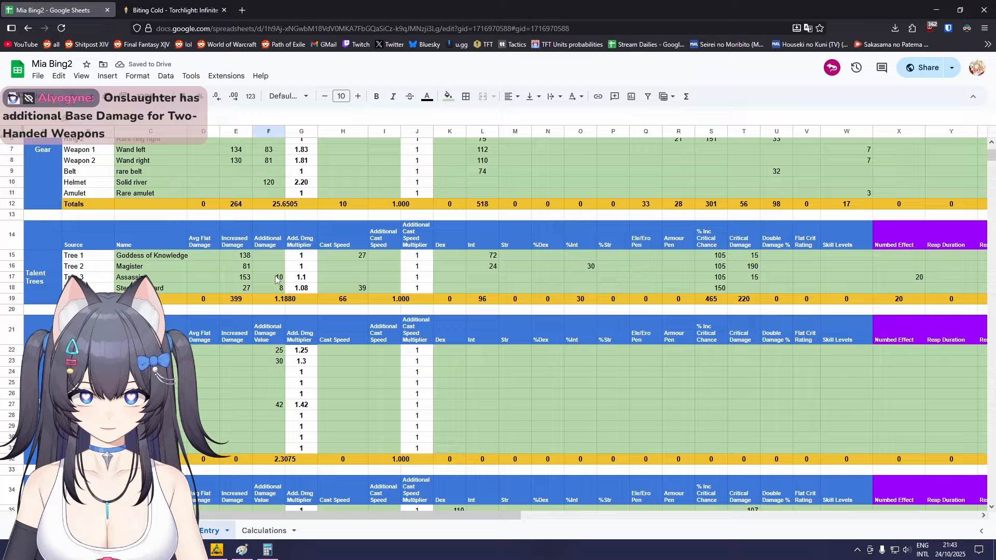
{"action": "left_click", "coordinate": [276, 278]}
{"action": "key", "text": "Delete"}
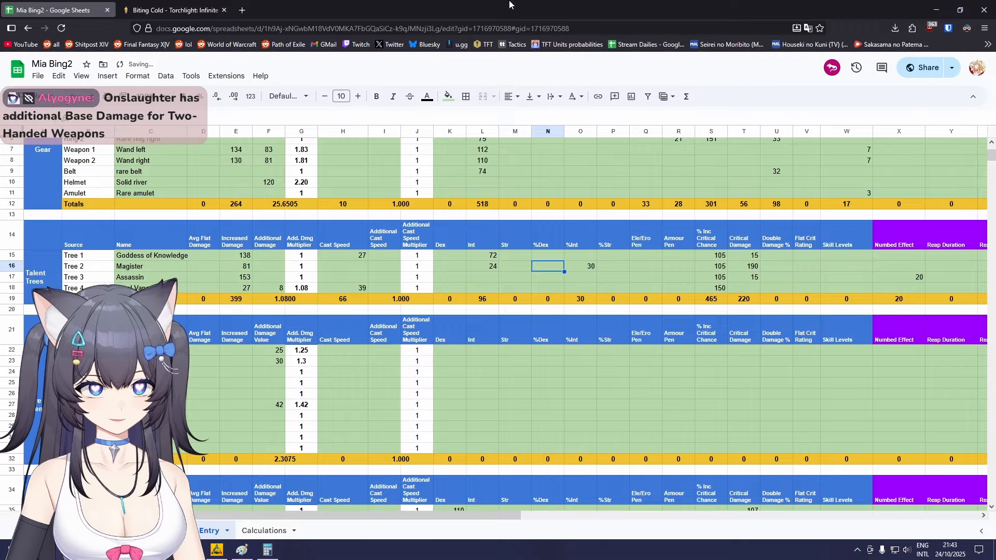
Return to the game and close the talent screen to get back to the hideout.
{"action": "left_click_drag", "start_coordinate": [509, 3], "coordinate": [995, 150]}
{"action": "left_click", "coordinate": [649, 115]}
{"action": "key", "text": "Escape"}
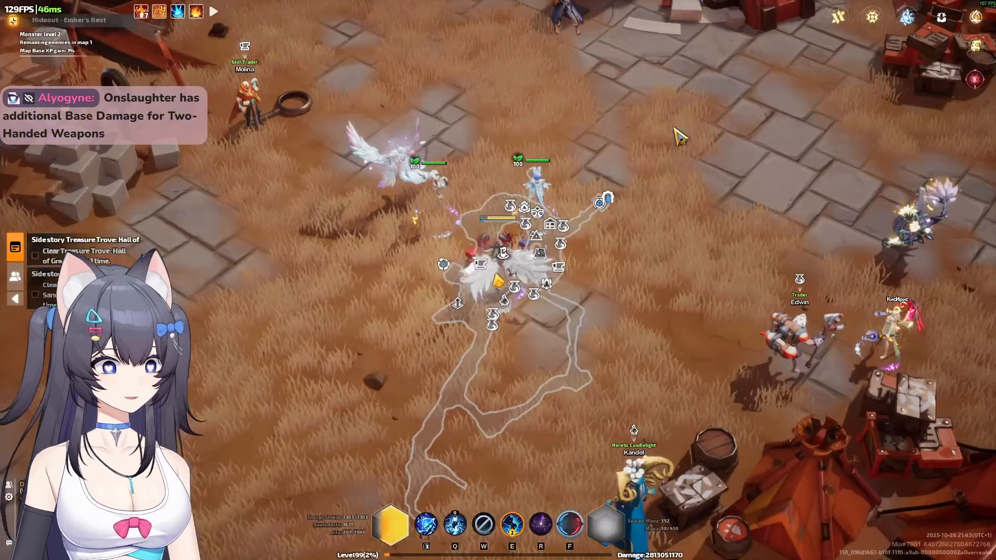
Bring the spreadsheet back on screen and go over Peculiar Vibe, Insight and Play Safe in the Core Talents section of the Entry sheet.
{"action": "left_click_drag", "start_coordinate": [995, 62], "coordinate": [498, 1]}
{"action": "scroll", "coordinate": [498, 321], "scroll_direction": "down", "scroll_amount": 3}
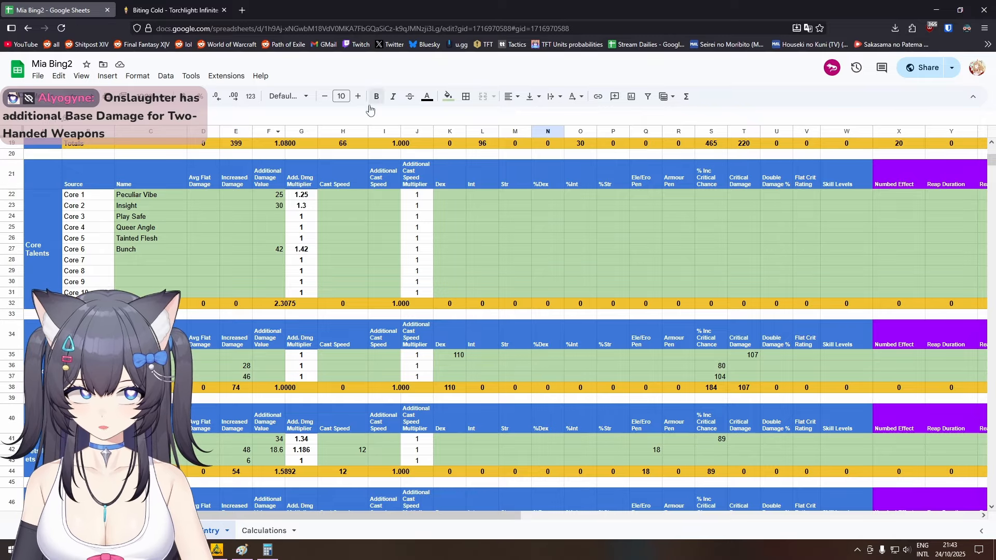
{"action": "left_click", "coordinate": [281, 197]}
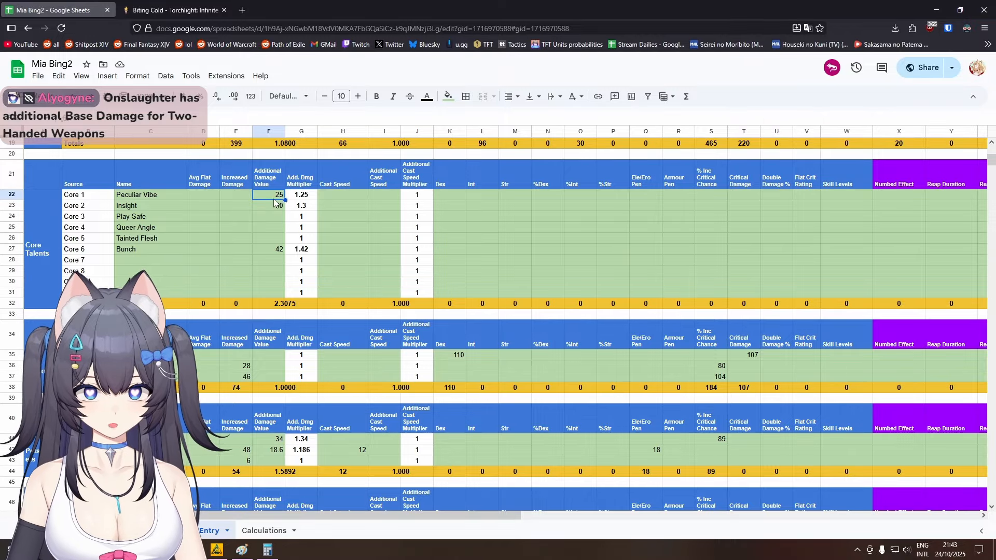
{"action": "left_click", "coordinate": [152, 206]}
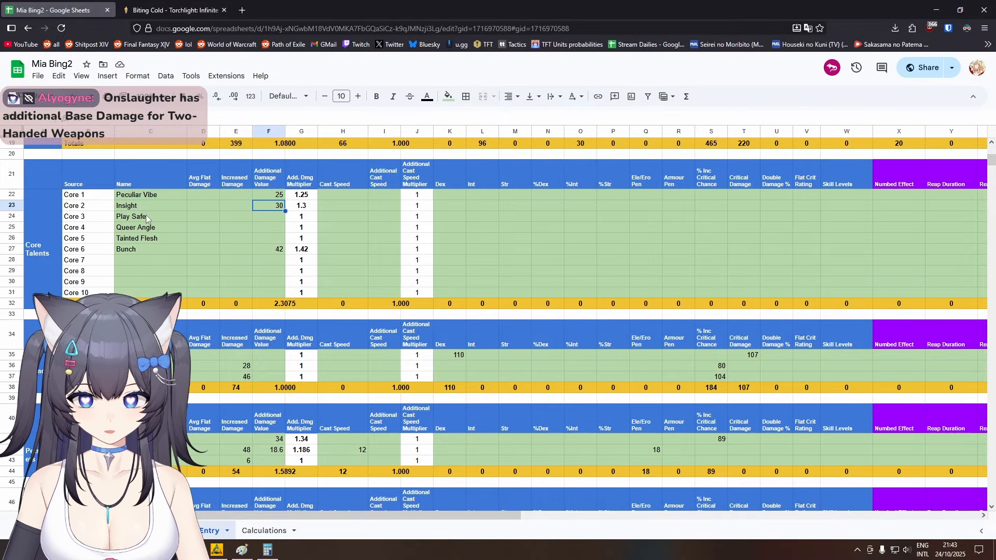
{"action": "left_click", "coordinate": [145, 216]}
Switch the Law of greed option on and off twice in the Spell Burst Calculation block of the Calculations sheet.
{"action": "left_click", "coordinate": [284, 537]}
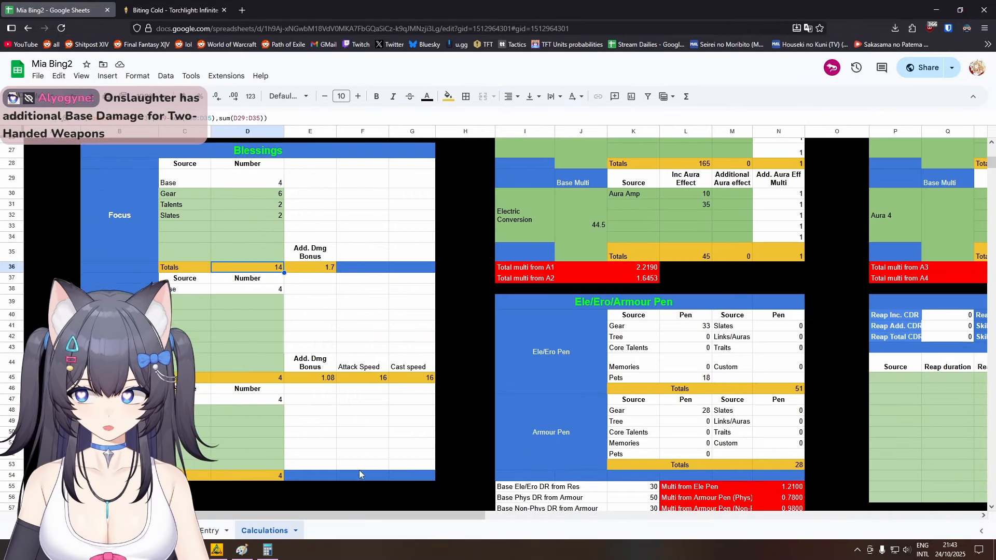
{"action": "scroll", "coordinate": [524, 334], "scroll_direction": "right", "scroll_amount": 5}
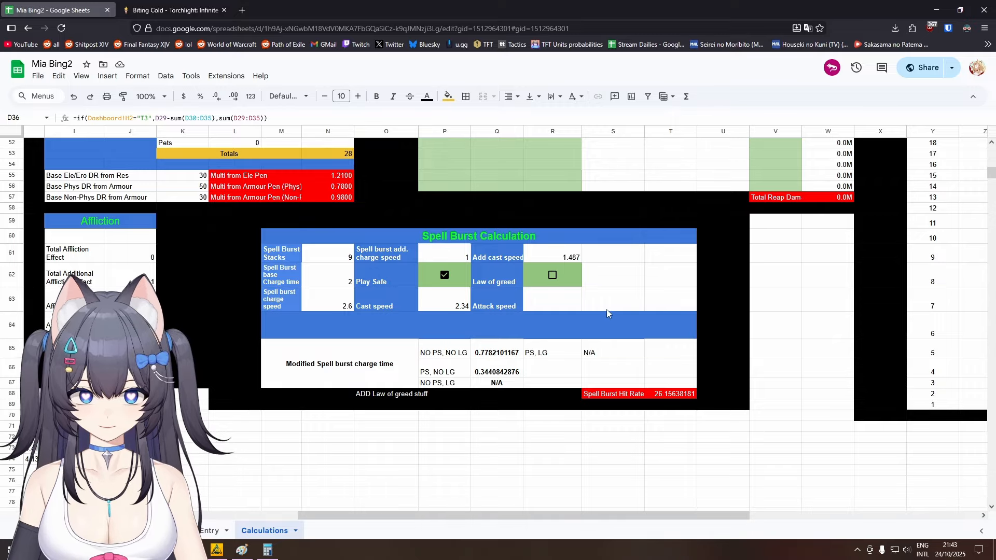
{"action": "left_click", "coordinate": [552, 276]}
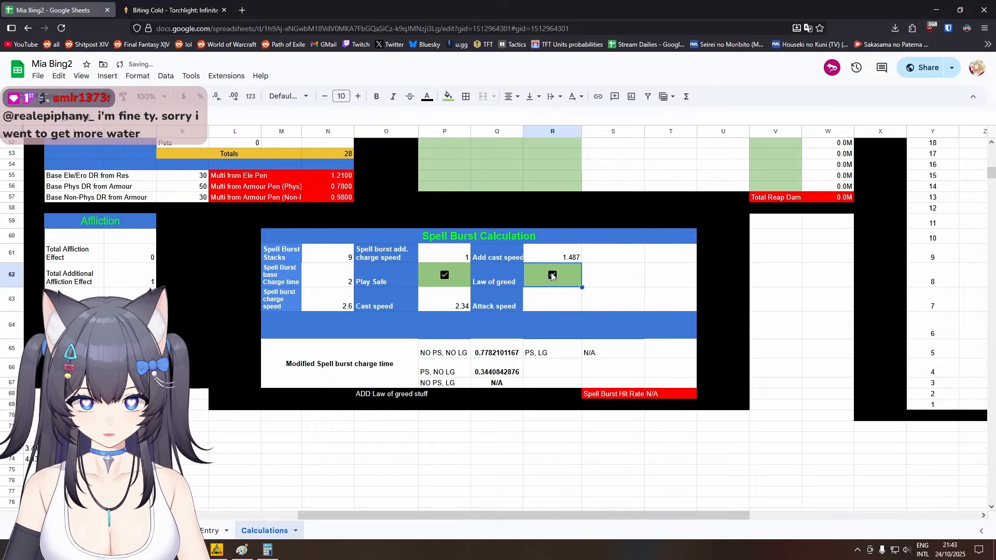
{"action": "left_click", "coordinate": [553, 276]}
{"action": "left_click", "coordinate": [622, 470]}
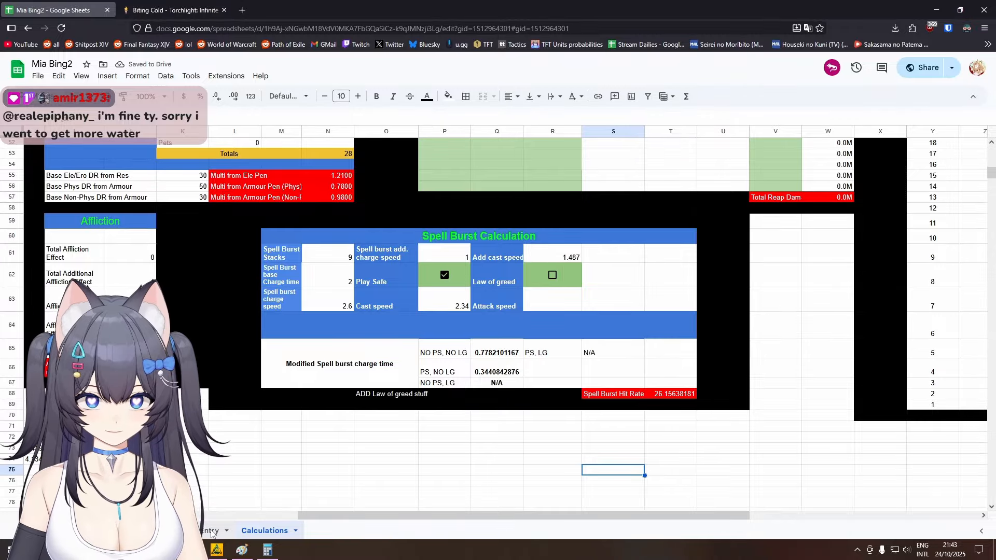
{"action": "left_click", "coordinate": [552, 275]}
{"action": "left_click", "coordinate": [669, 448]}
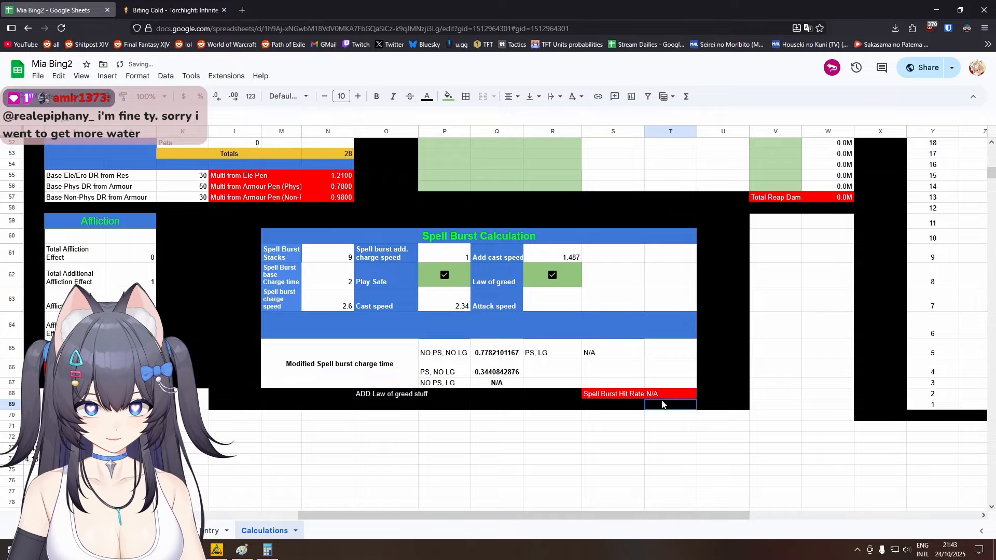
{"action": "left_click", "coordinate": [553, 276]}
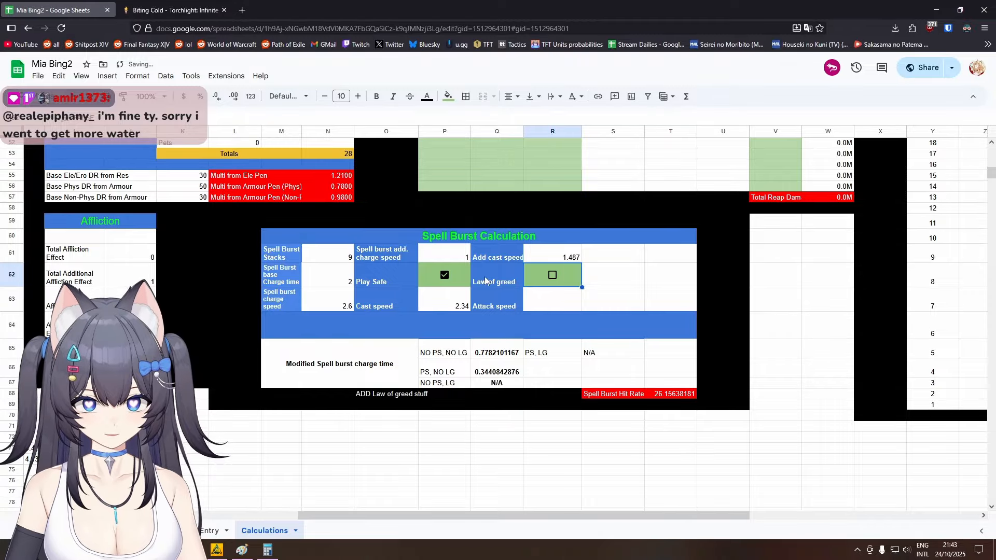
{"action": "left_click", "coordinate": [434, 472]}
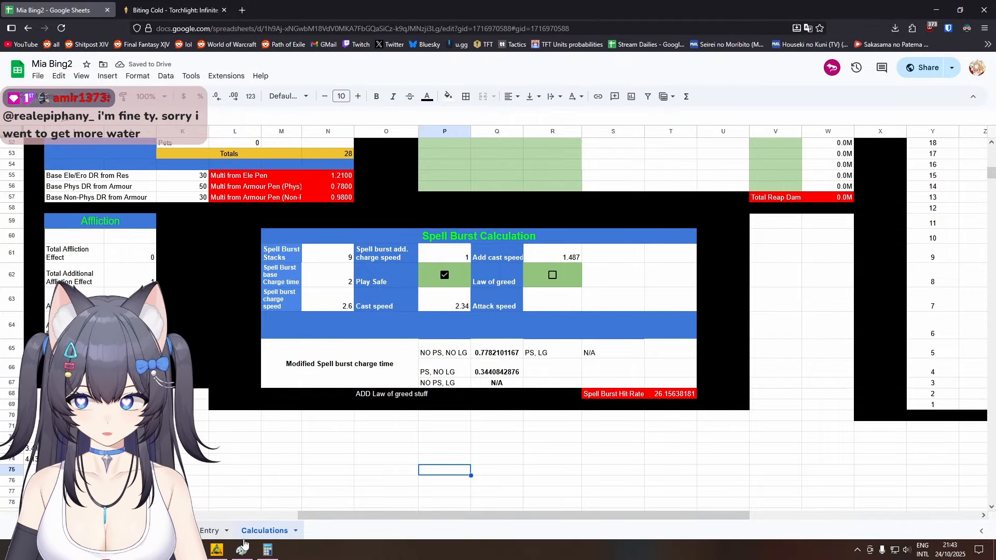
Return to the Entry sheet and examine the Lucky damage setting and calculated maximum damage in the main skill stats rows.
{"action": "left_click", "coordinate": [216, 531]}
{"action": "key", "text": "Down"}
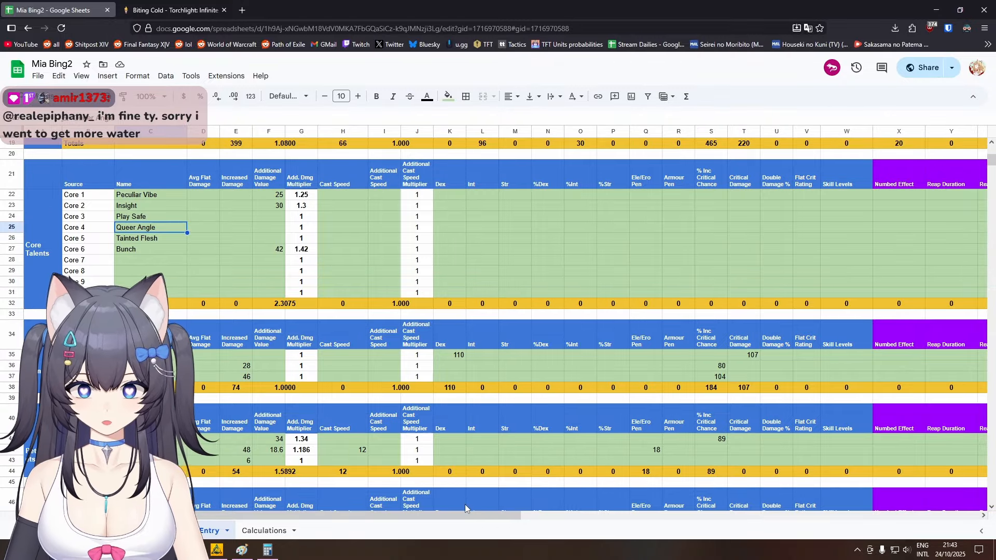
{"action": "left_click_drag", "start_coordinate": [483, 516], "coordinate": [364, 498]}
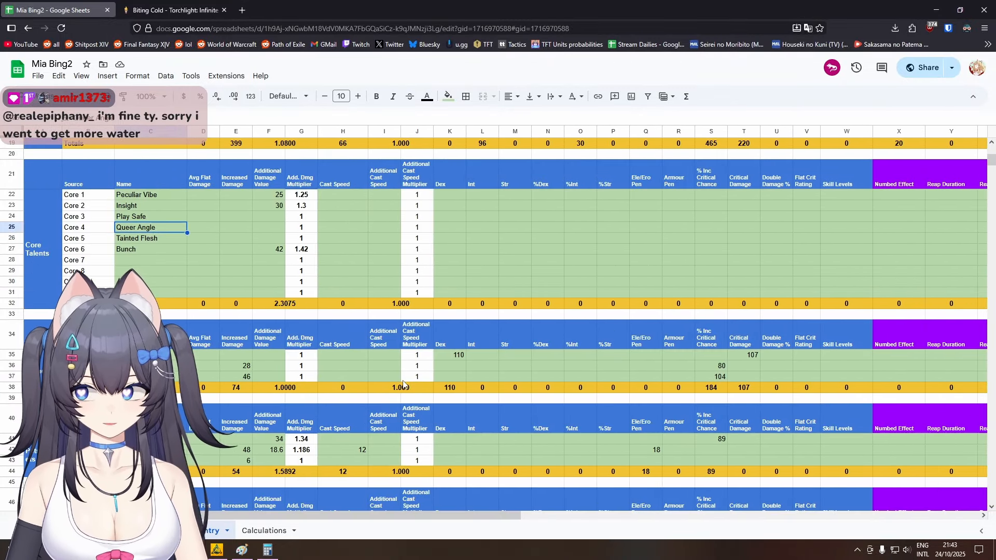
{"action": "scroll", "coordinate": [363, 501], "scroll_direction": "down", "scroll_amount": 15}
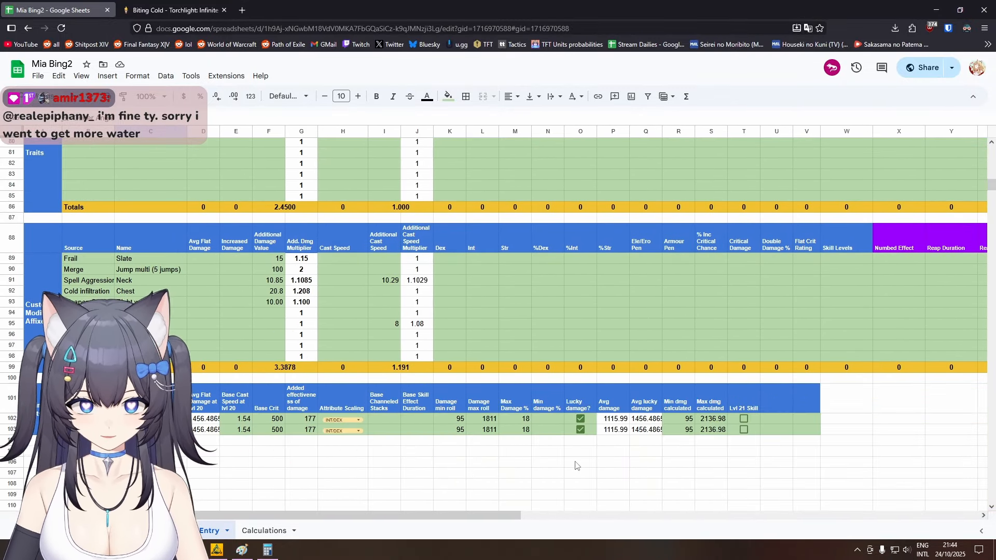
{"action": "scroll", "coordinate": [575, 465], "scroll_direction": "down", "scroll_amount": 2}
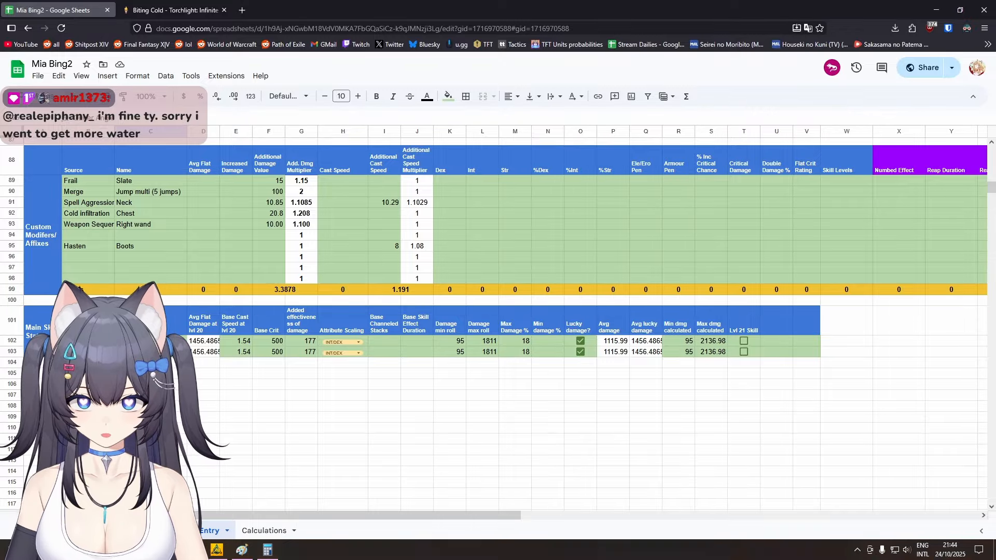
{"action": "left_click", "coordinate": [586, 344]}
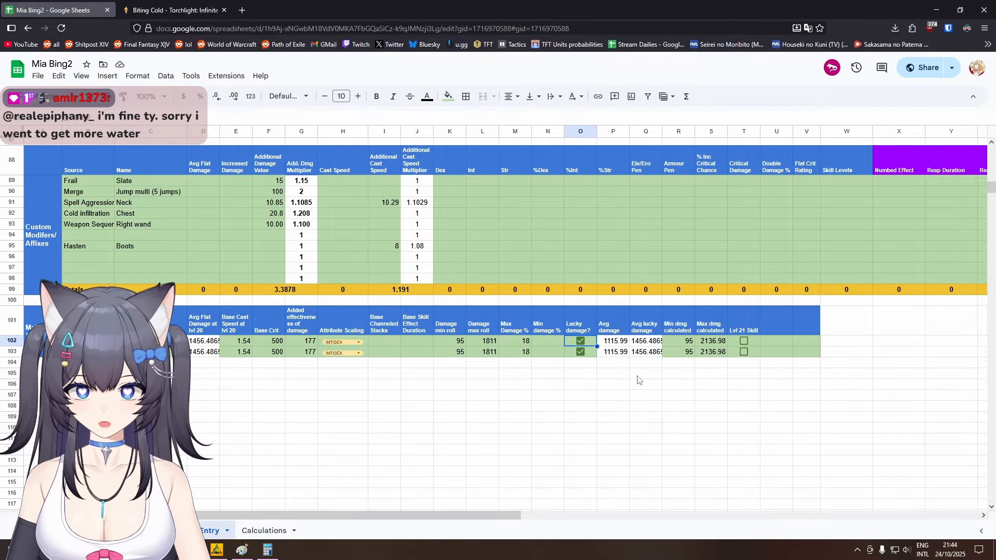
{"action": "left_click", "coordinate": [722, 343]}
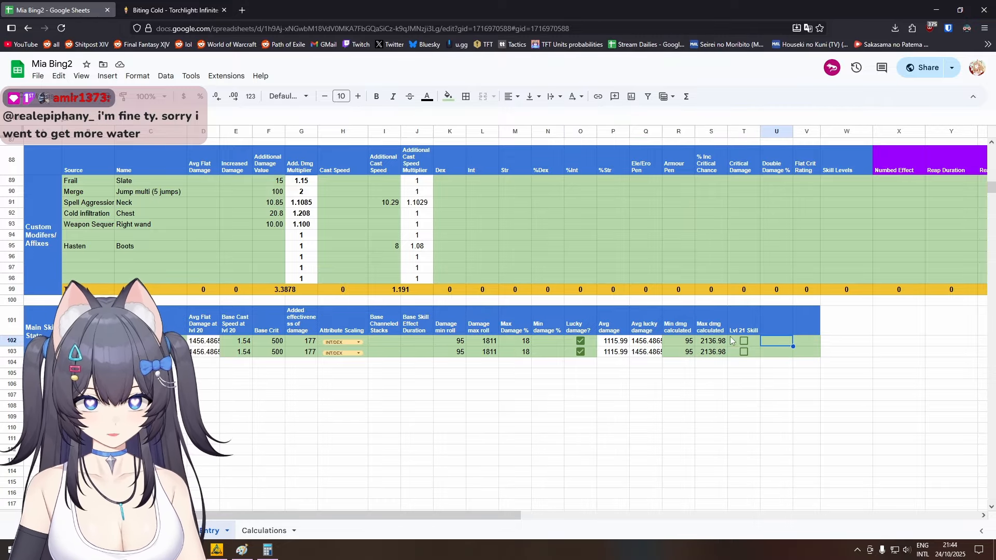
{"action": "left_click", "coordinate": [591, 344]}
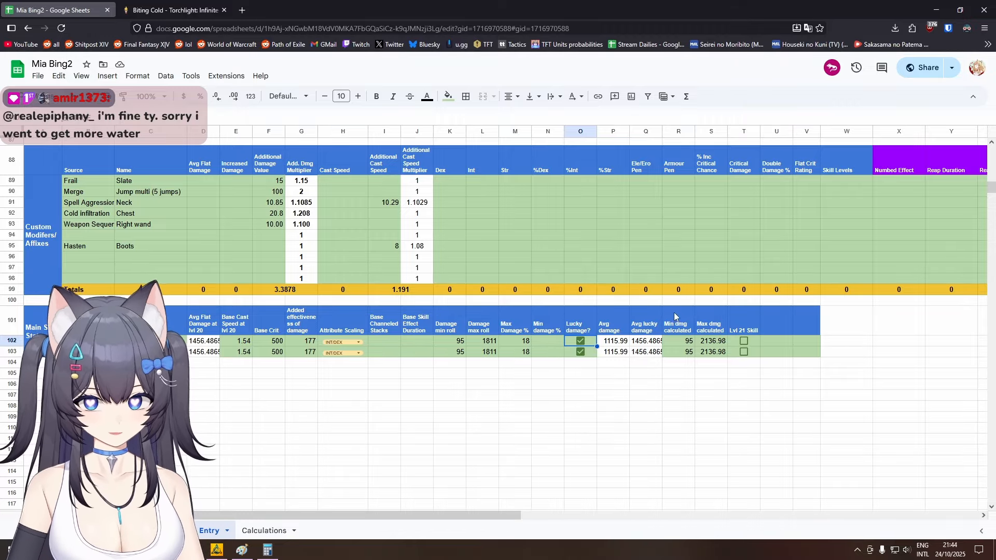
{"action": "left_click", "coordinate": [737, 401]}
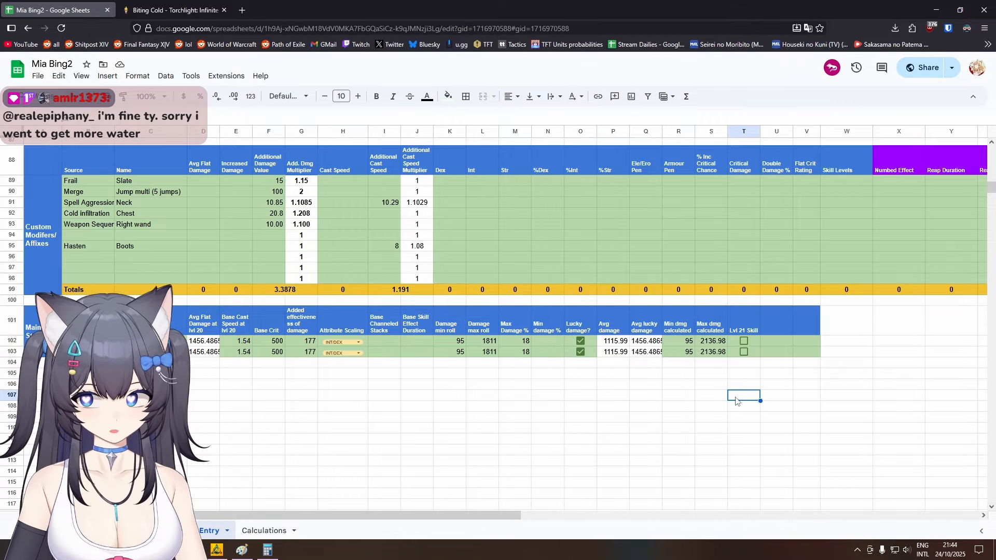
{"action": "left_click", "coordinate": [643, 428]}
Go back to the Core Talents section and check the Tainted Flesh entry and Bunch's Additional Damage Value.
{"action": "scroll", "coordinate": [453, 241], "scroll_direction": "up", "scroll_amount": 12}
{"action": "scroll", "coordinate": [456, 250], "scroll_direction": "up", "scroll_amount": 3}
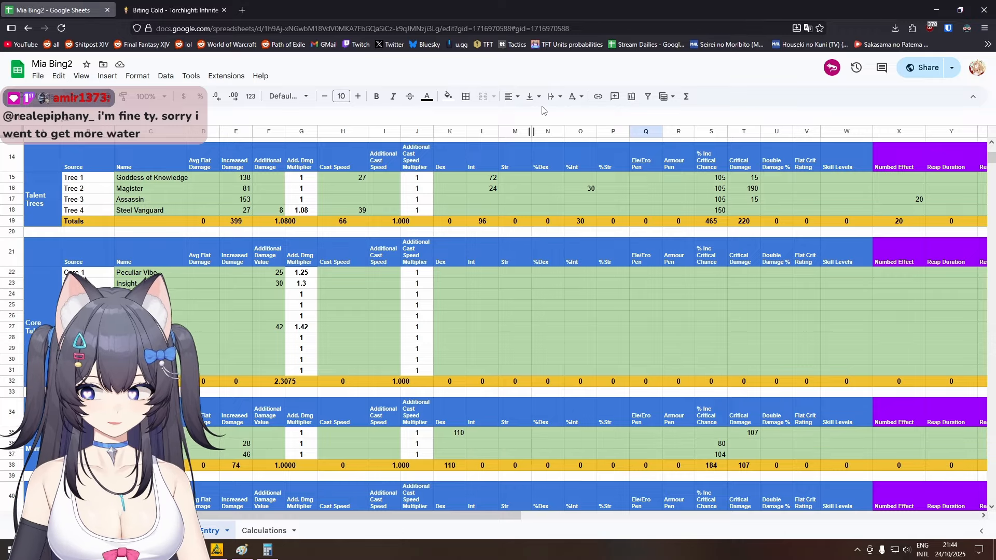
{"action": "scroll", "coordinate": [500, 208], "scroll_direction": "down", "scroll_amount": 2}
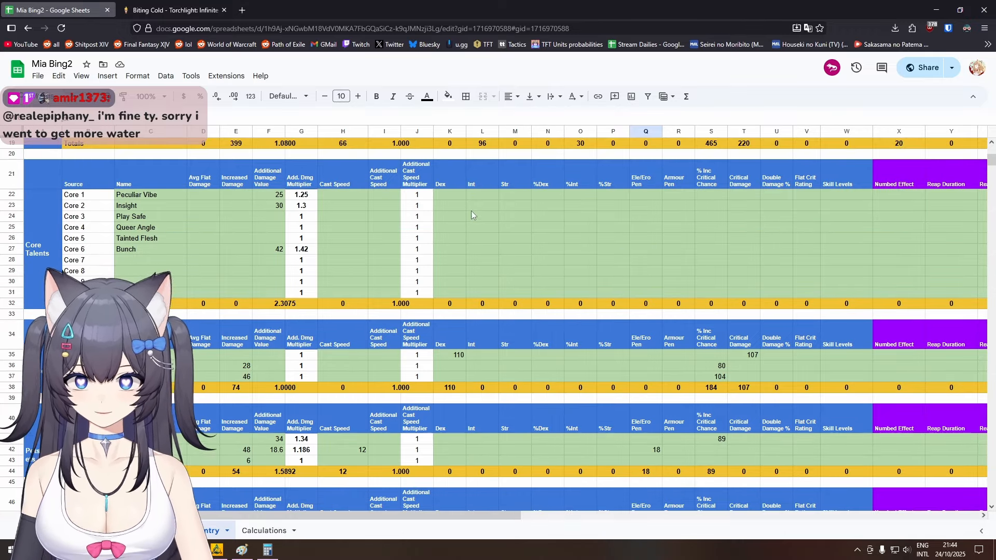
{"action": "left_click", "coordinate": [147, 239]}
{"action": "left_click", "coordinate": [241, 238]}
{"action": "left_click", "coordinate": [167, 235]}
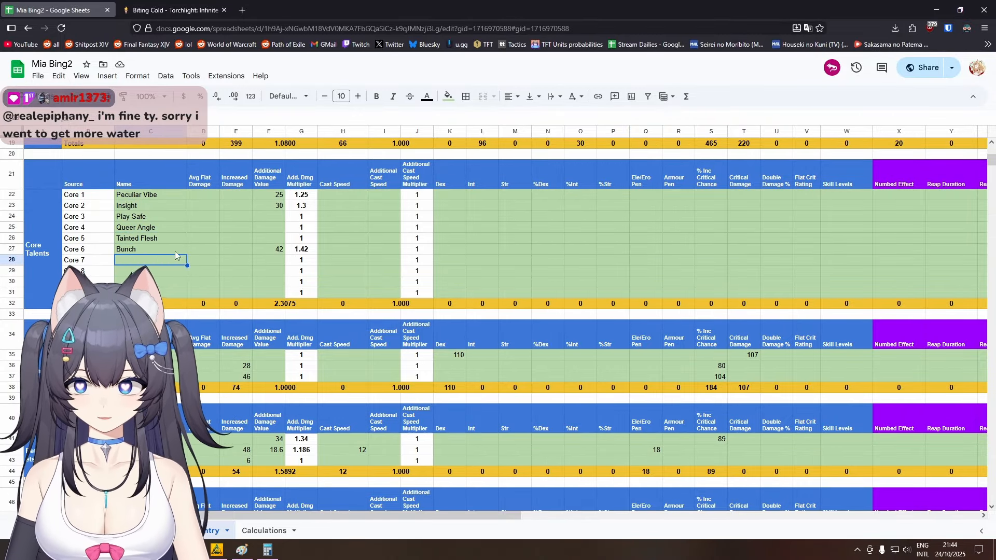
{"action": "left_click", "coordinate": [175, 251]}
{"action": "left_click", "coordinate": [272, 252]}
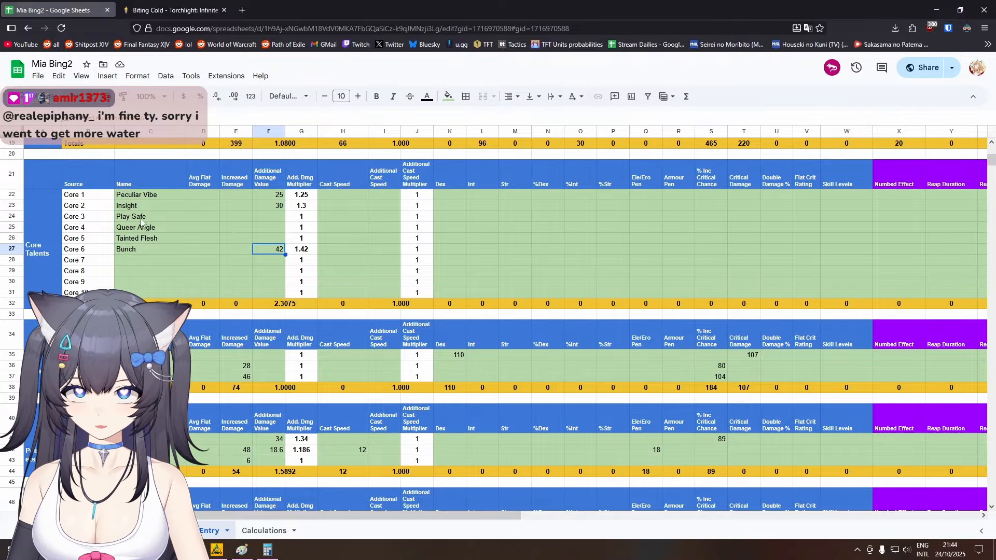
Look over the blessings area of the Calculations sheet that feeds Bunch's value, and return to the Bunch row on the Entry sheet.
{"action": "left_click", "coordinate": [264, 531]}
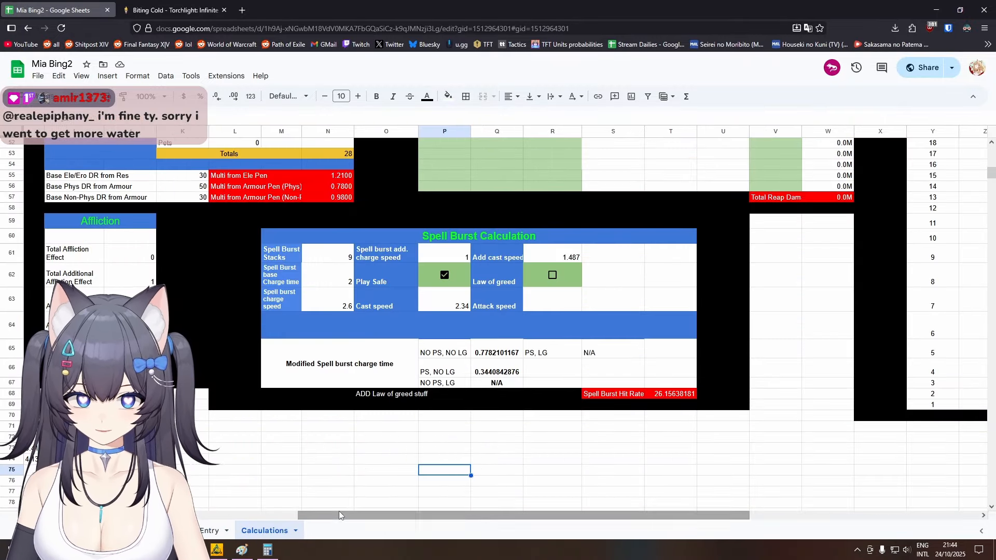
{"action": "scroll", "coordinate": [215, 432], "scroll_direction": "left", "scroll_amount": 5}
{"action": "scroll", "coordinate": [256, 218], "scroll_direction": "up", "scroll_amount": 5}
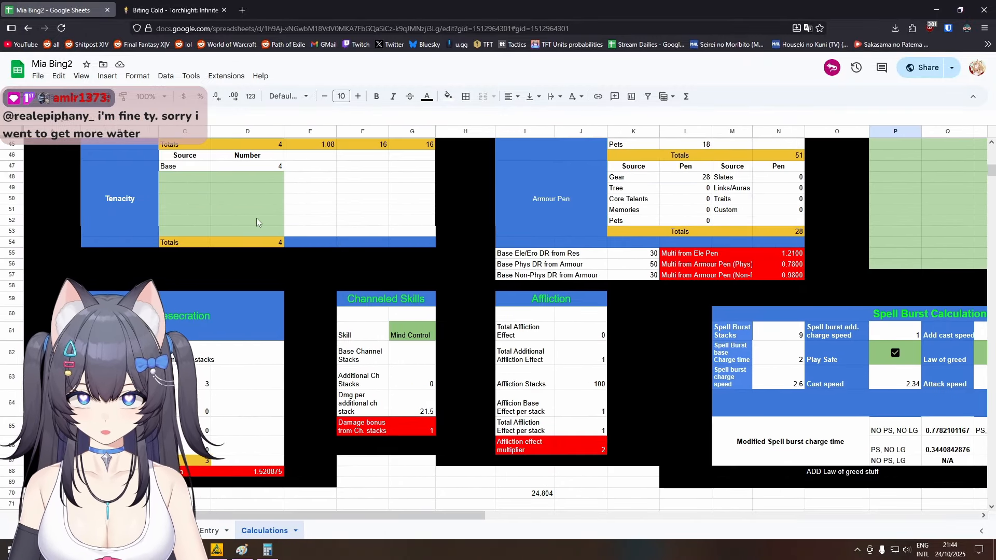
{"action": "left_click", "coordinate": [210, 531]}
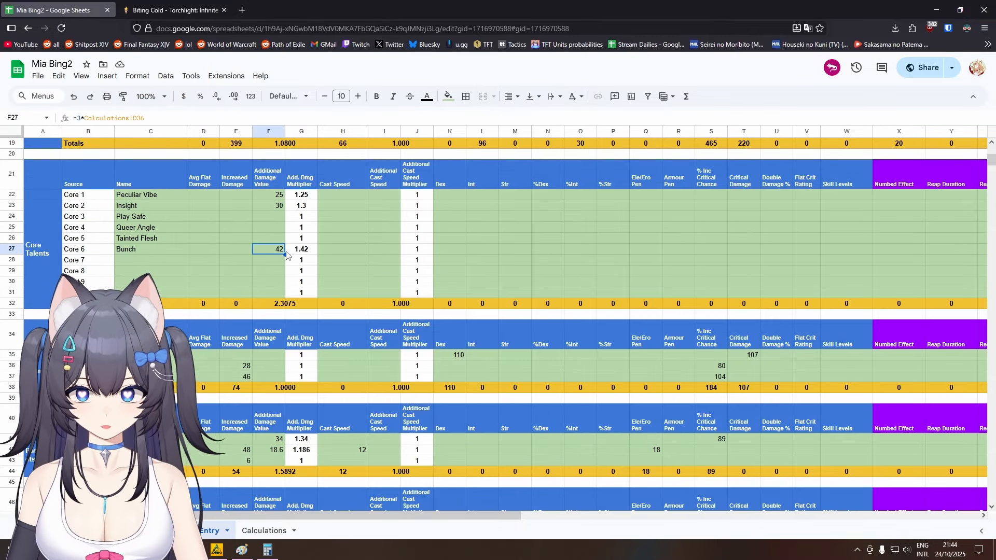
{"action": "left_click", "coordinate": [337, 250]}
Switch to the game's Hero Trait screen and inspect the equipped hero memories in the first two slots, including Memory of Origin.
{"action": "scroll", "coordinate": [354, 273], "scroll_direction": "down", "scroll_amount": 3}
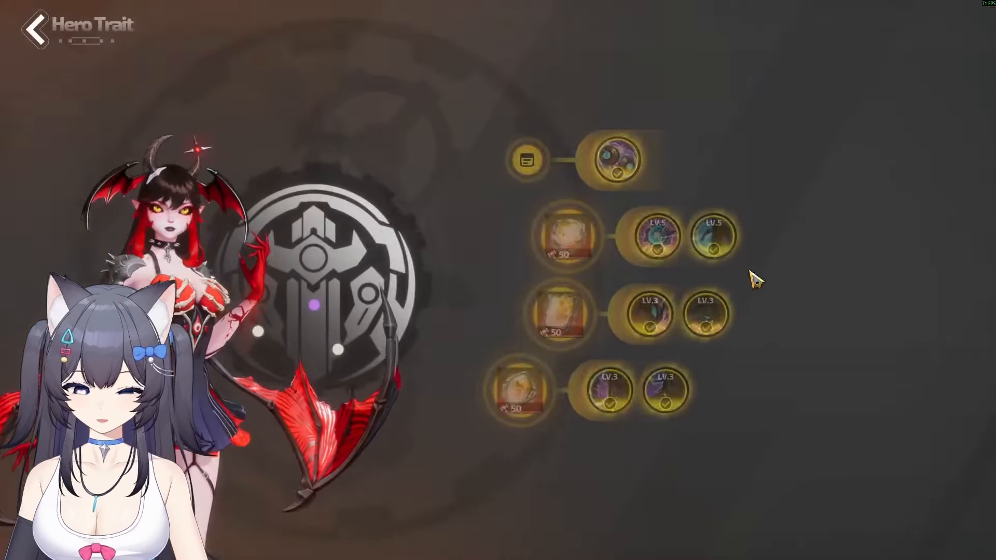
{"action": "left_click", "coordinate": [579, 240]}
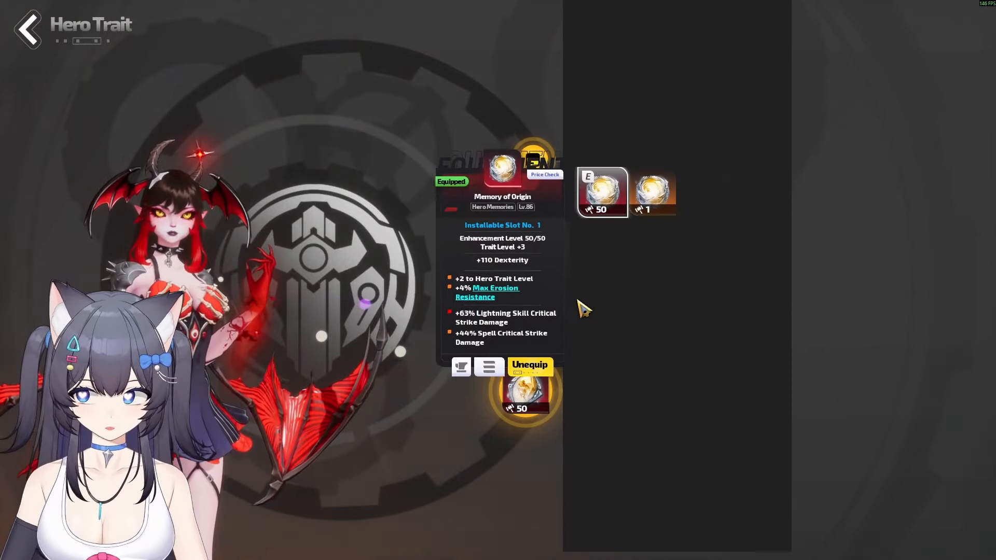
{"action": "left_click", "coordinate": [412, 340]}
{"action": "left_click", "coordinate": [550, 306]}
{"action": "left_click", "coordinate": [383, 313]}
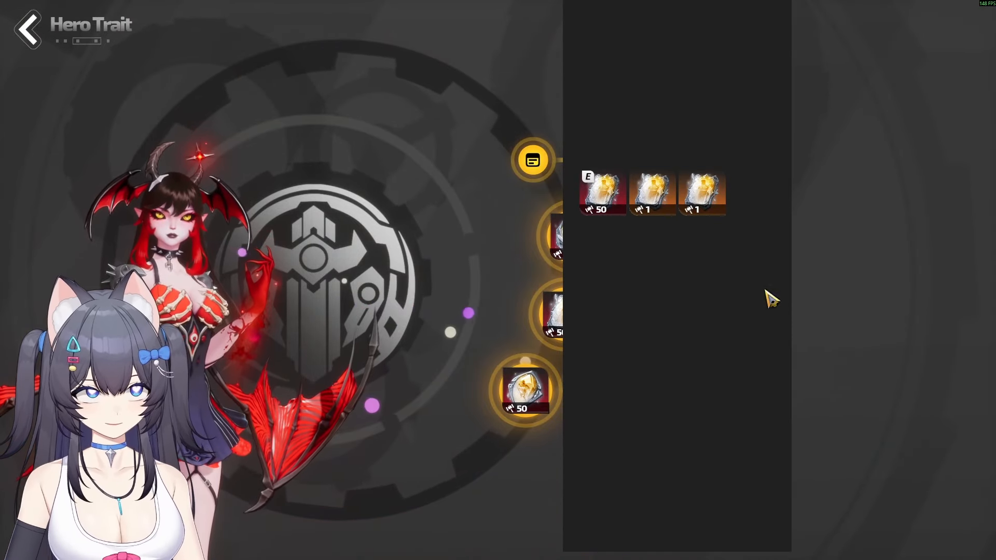
{"action": "left_click", "coordinate": [559, 238]}
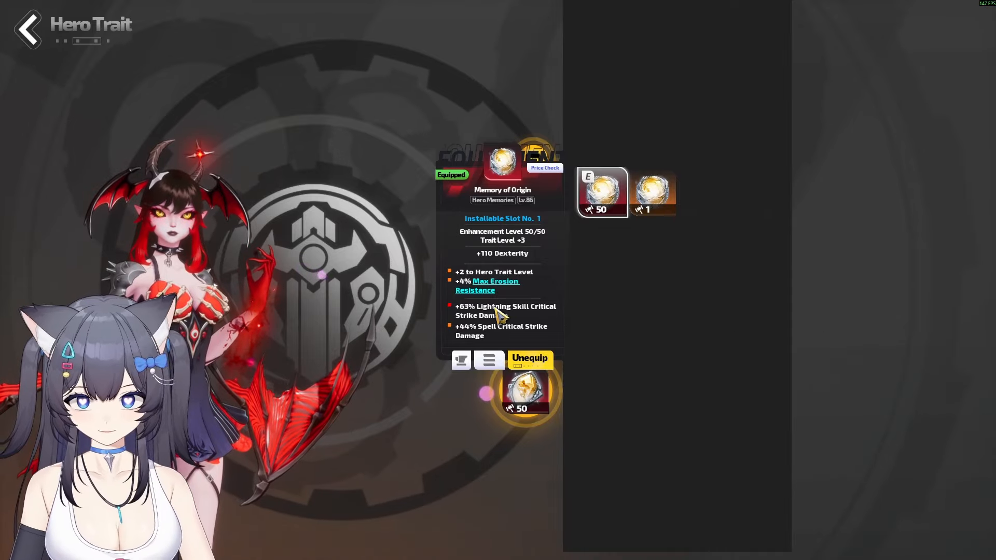
{"action": "left_click", "coordinate": [404, 275]}
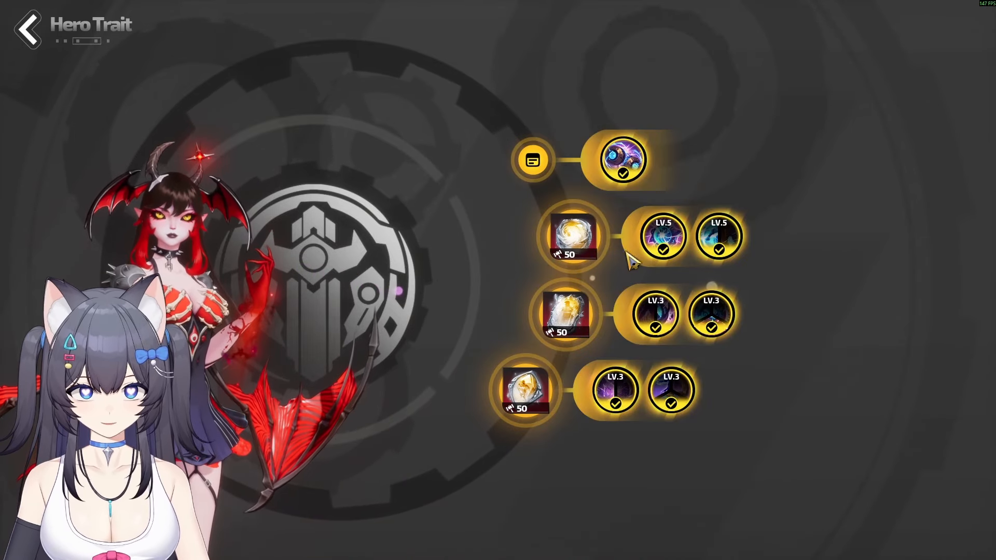
Open the Inspiration Overflow trait details and compare them with the Lv 45 and Lv 60 rows in the Entry sheet's Traits section.
{"action": "left_click", "coordinate": [662, 238]}
{"action": "key", "text": "alt+Tab"}
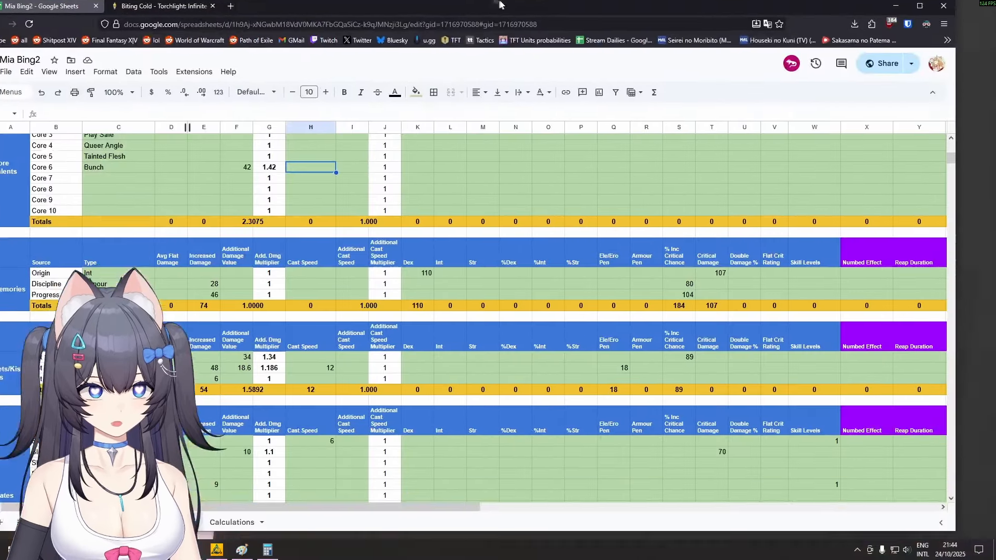
{"action": "scroll", "coordinate": [391, 345], "scroll_direction": "down", "scroll_amount": 8}
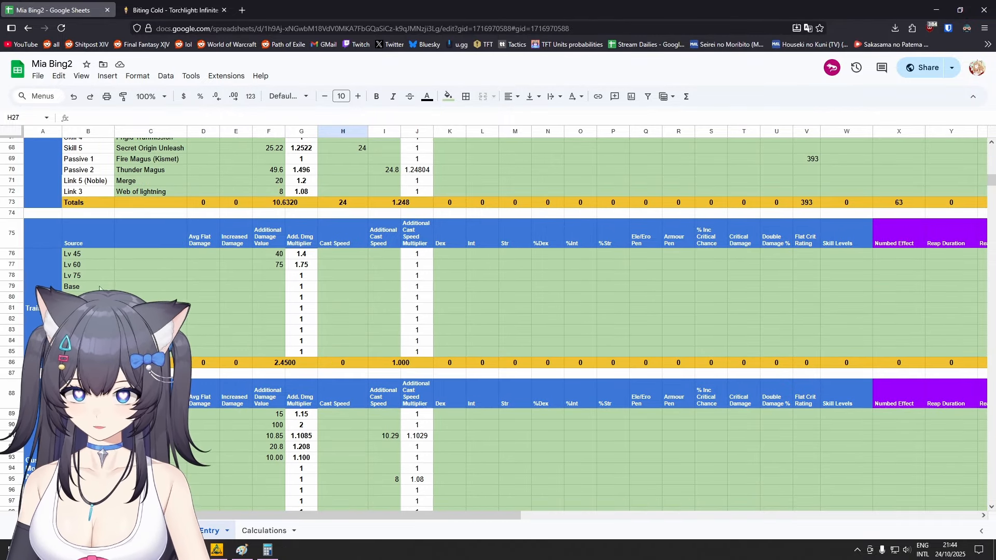
{"action": "left_click", "coordinate": [88, 274]}
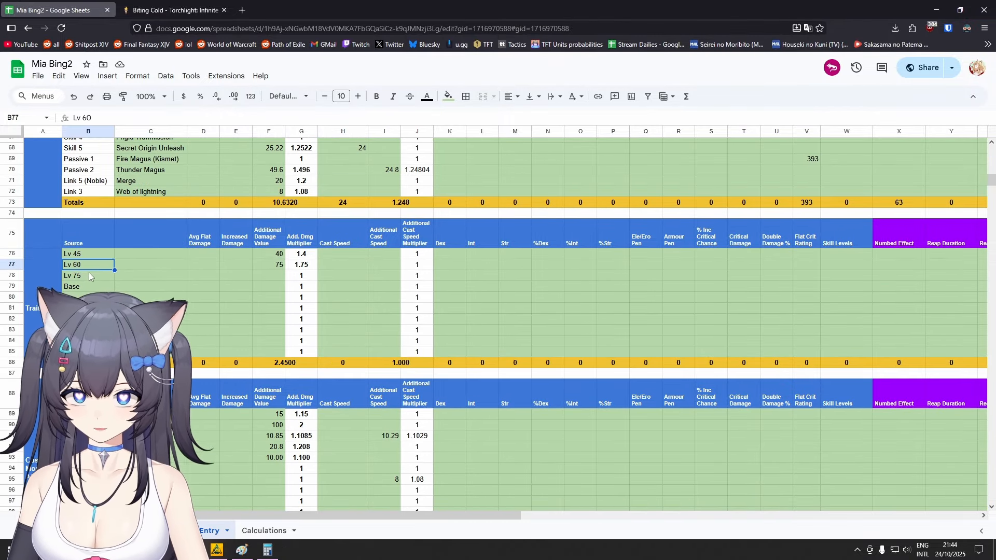
{"action": "left_click", "coordinate": [278, 255]}
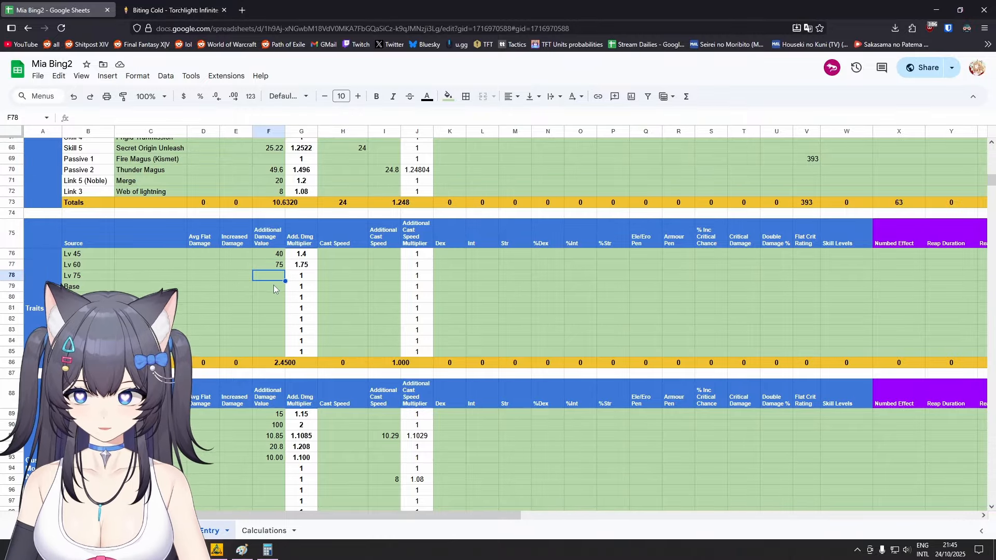
{"action": "key", "text": "super+shift+Right"}
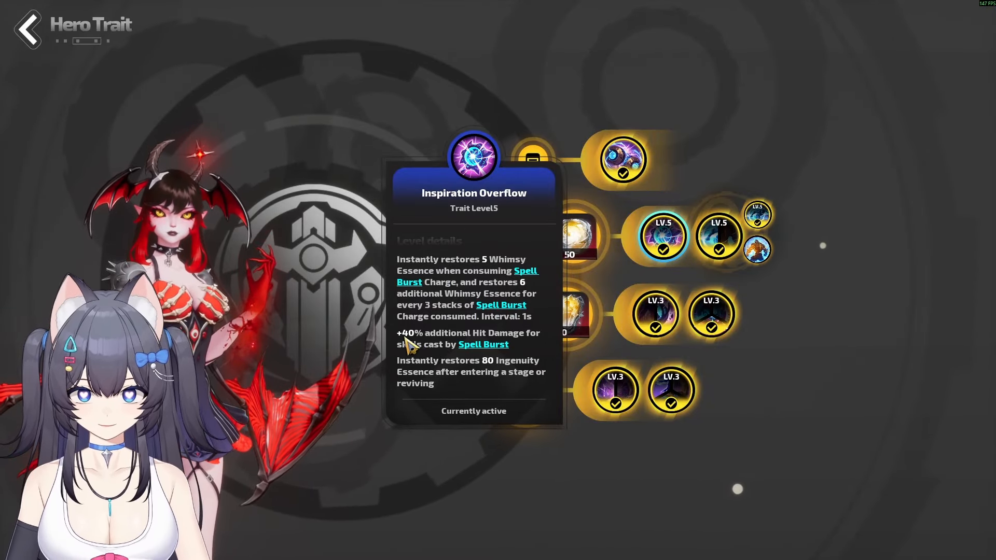
View the Trouble Maker trait details in the game and compare them with the Lv 60 row of the Entry sheet's Traits section.
{"action": "mouse_move", "coordinate": [995, 5]}
{"action": "left_mouse_down"}
{"action": "mouse_move", "coordinate": [551, 5]}
{"action": "mouse_move", "coordinate": [995, 5]}
{"action": "left_mouse_up"}
{"action": "key", "text": "Down"}
{"action": "left_click", "coordinate": [656, 314]}
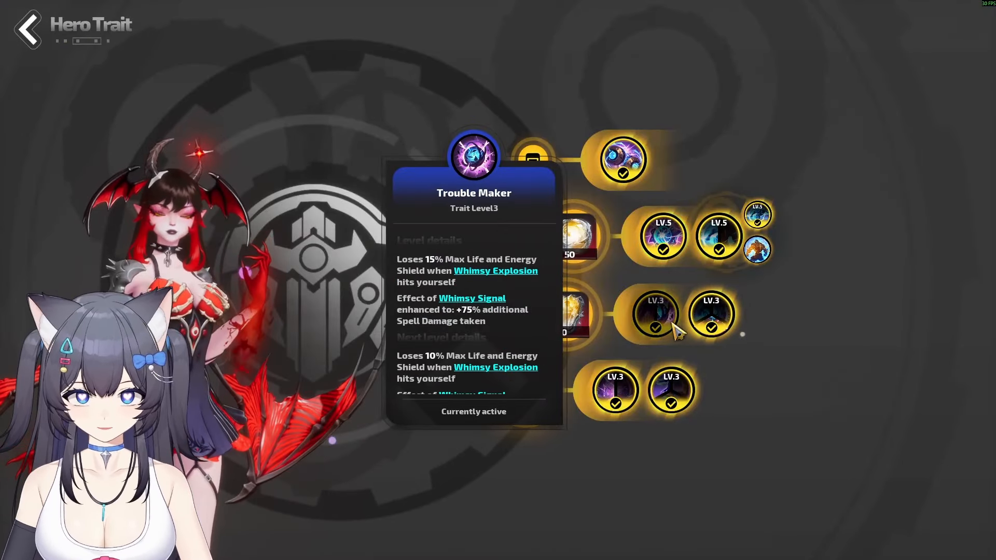
{"action": "left_click", "coordinate": [772, 336]}
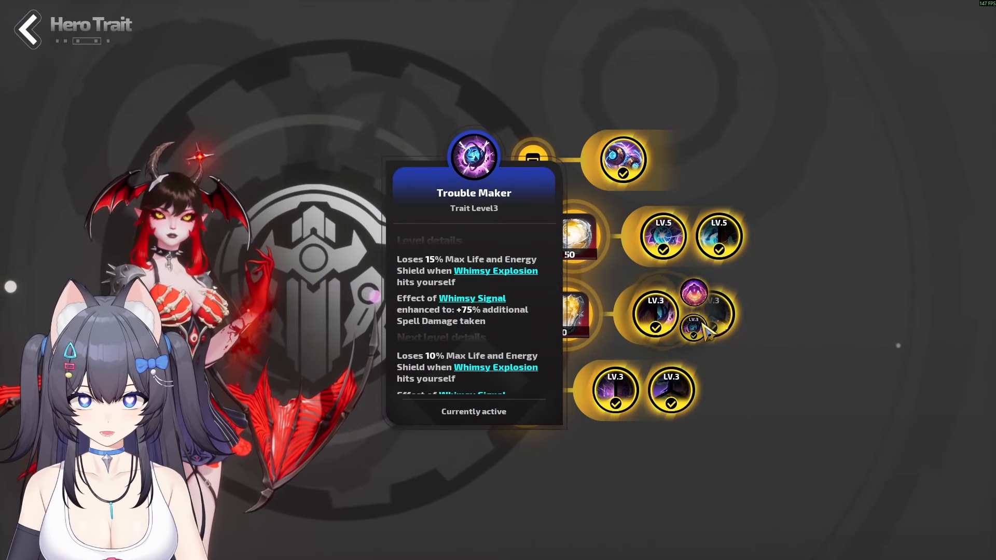
{"action": "key", "text": "alt+Tab"}
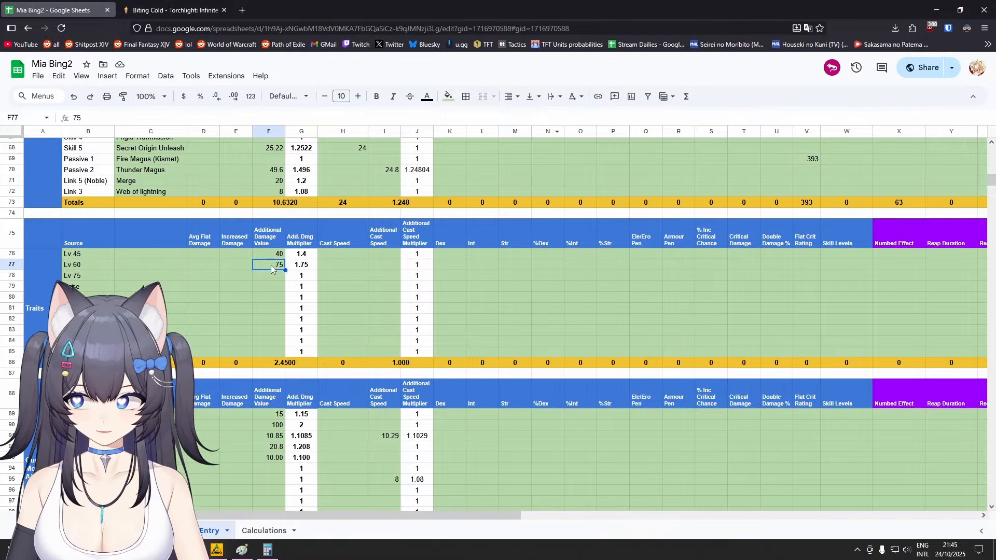
Switch to the game and inspect the Multi-Coupling Equation and Hyper-Resonance Hypothesis trait details.
{"action": "left_click_drag", "start_coordinate": [675, 4], "coordinate": [995, 5]}
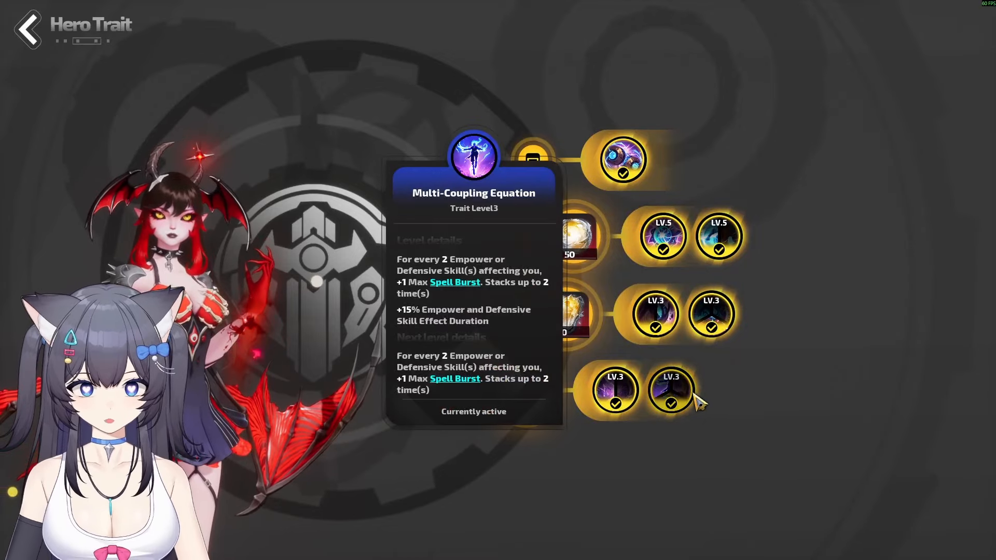
{"action": "left_click", "coordinate": [693, 395]}
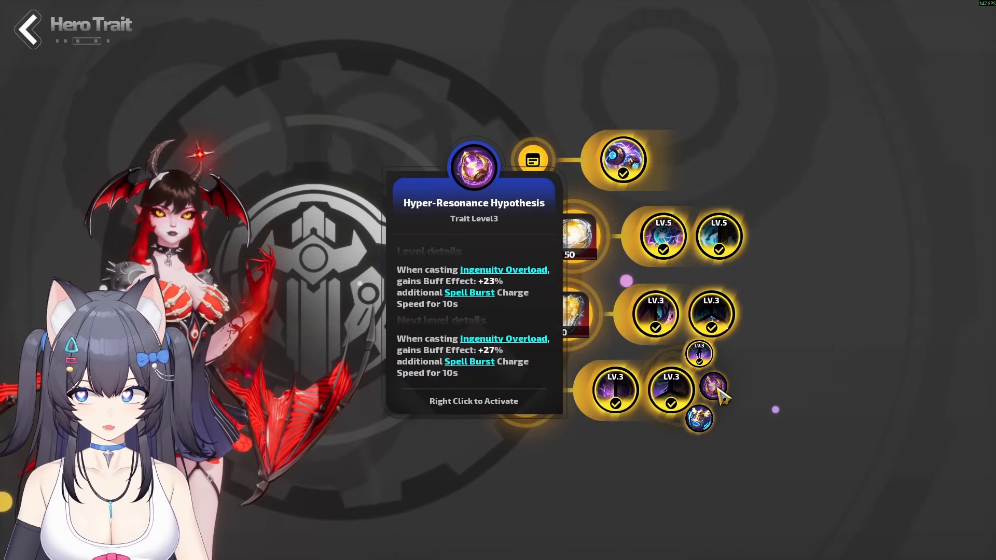
{"action": "right_click", "coordinate": [711, 390]}
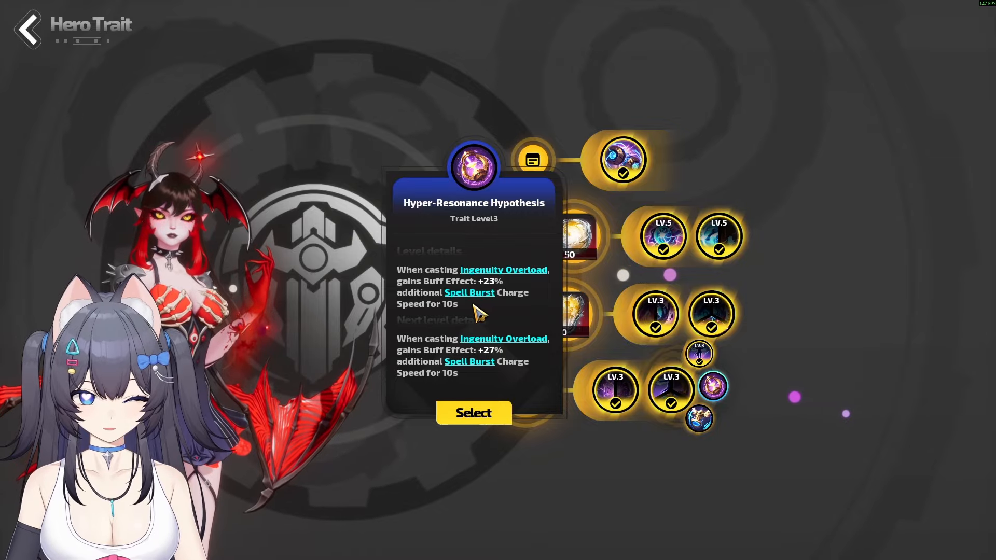
Locate the Add Spell Burst Charge Time Value cell for the Lv 75 trait on the Entry sheet.
{"action": "left_click_drag", "start_coordinate": [995, 4], "coordinate": [584, 0]}
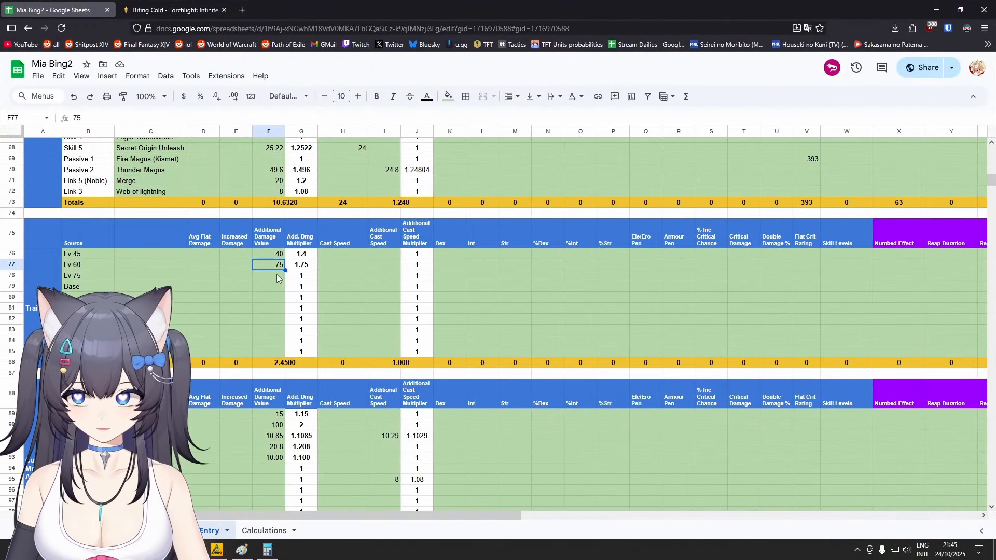
{"action": "scroll", "coordinate": [396, 523], "scroll_direction": "right", "scroll_amount": 10}
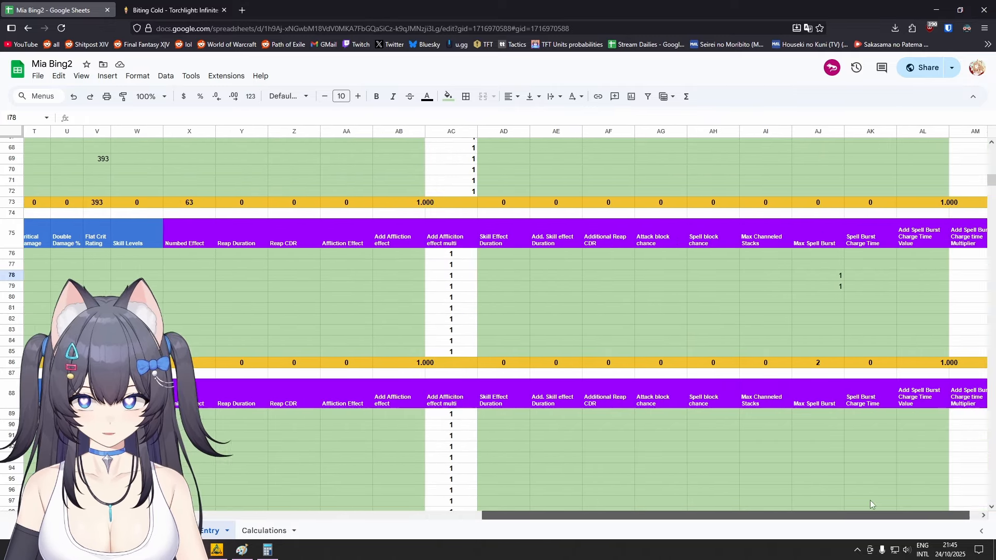
{"action": "left_click", "coordinate": [908, 244]}
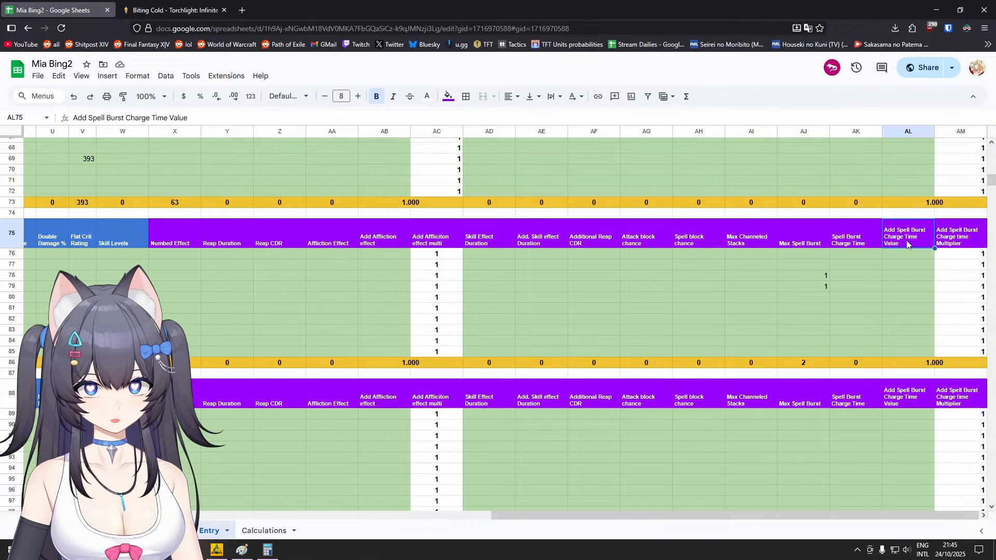
{"action": "left_click", "coordinate": [901, 276]}
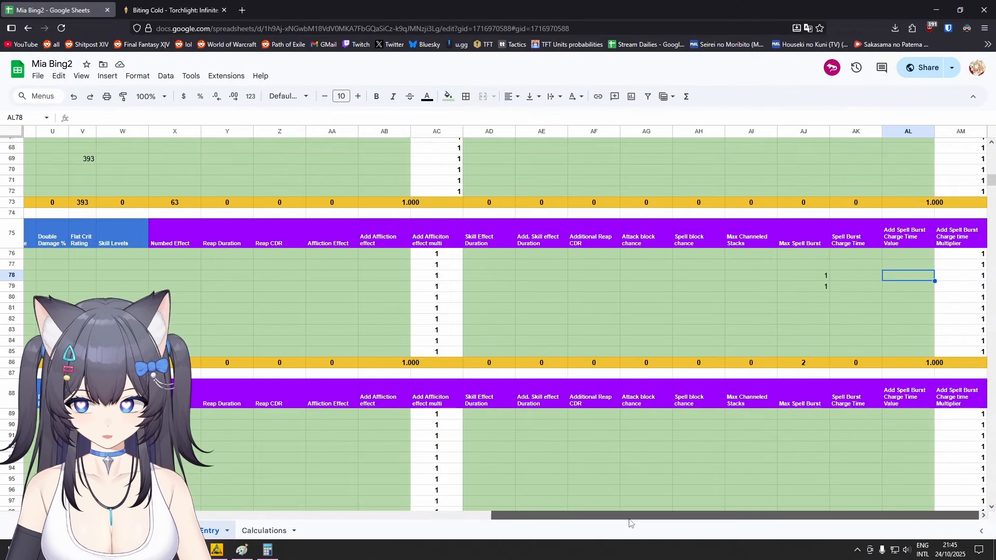
{"action": "left_click_drag", "start_coordinate": [630, 523], "coordinate": [171, 523]}
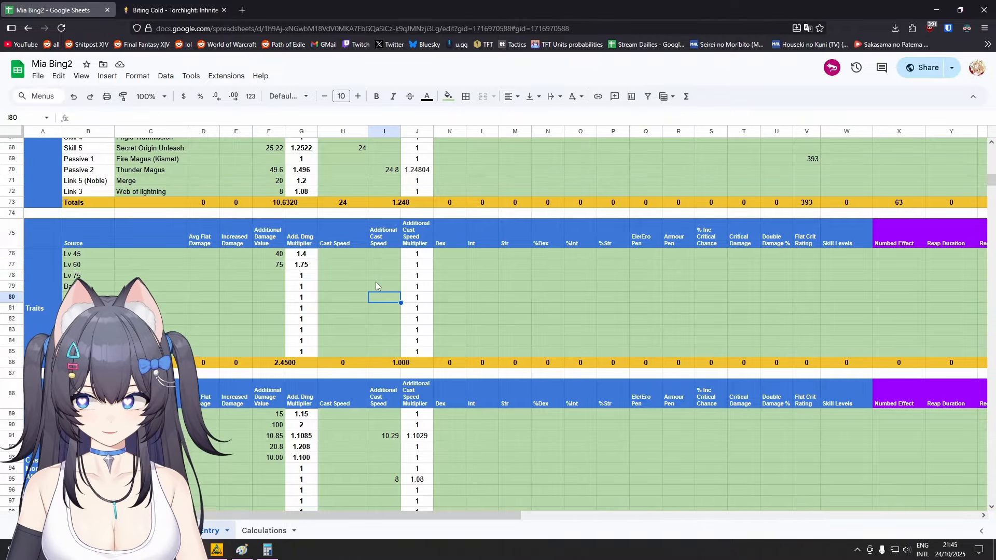
Return to the game's Hero Trait screen and review the Hyper-Resonance Hypothesis details again.
{"action": "key", "text": "alt+Tab"}
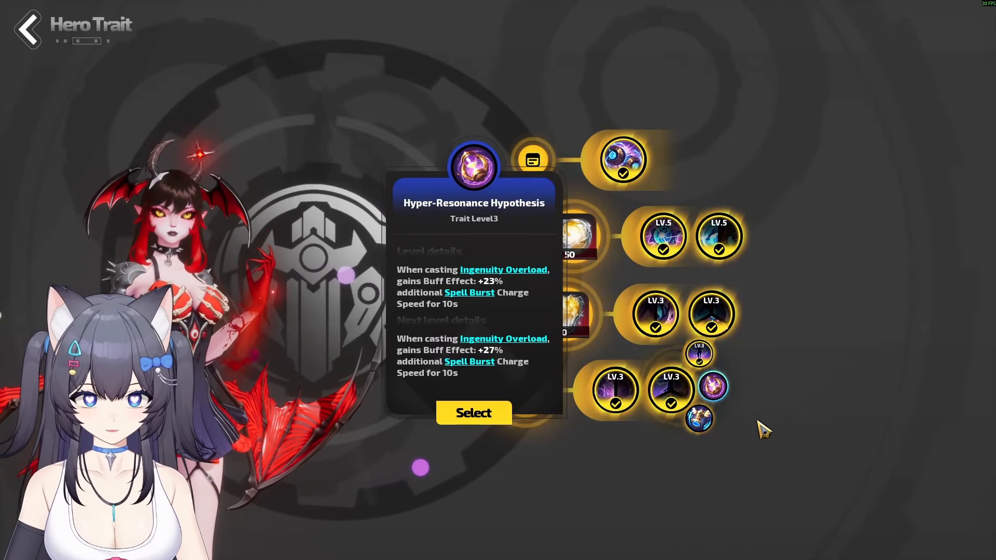
{"action": "left_click", "coordinate": [715, 387]}
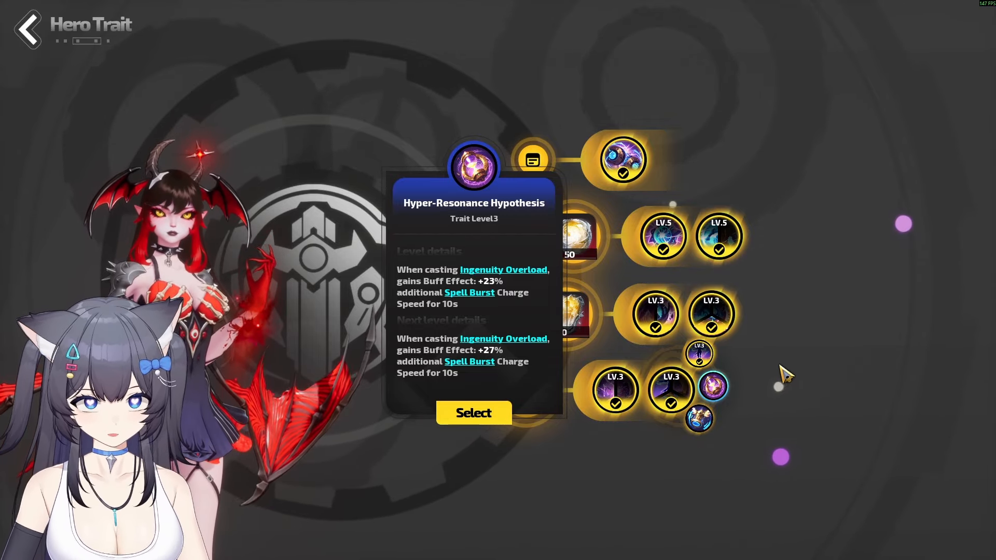
{"action": "left_click", "coordinate": [845, 336]}
Compare the equipped Memory of Origin's stats with the Origin row in the Entry sheet's Memories section.
{"action": "key", "text": "alt+Tab"}
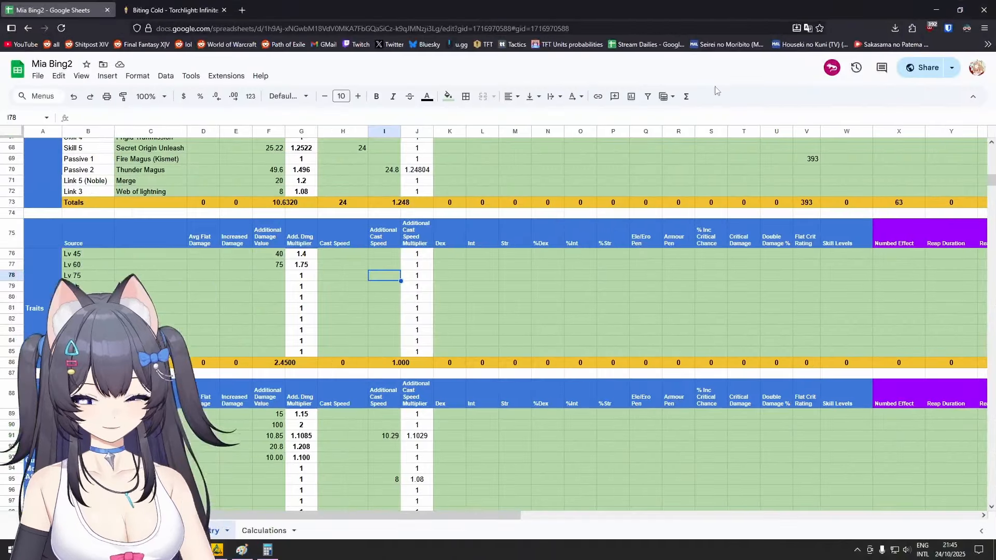
{"action": "scroll", "coordinate": [363, 317], "scroll_direction": "up", "scroll_amount": 10}
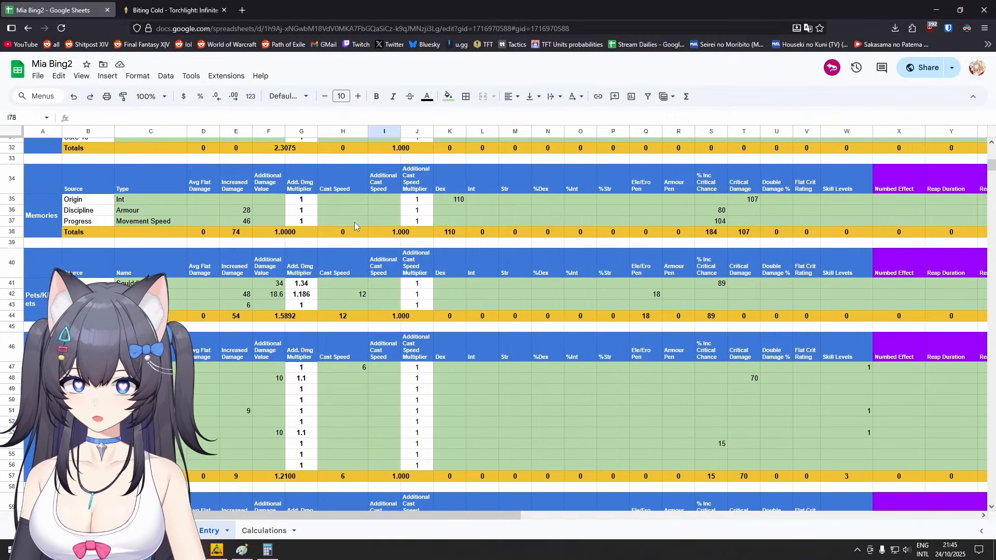
{"action": "key", "text": "alt+Tab"}
{"action": "left_click", "coordinate": [525, 390]}
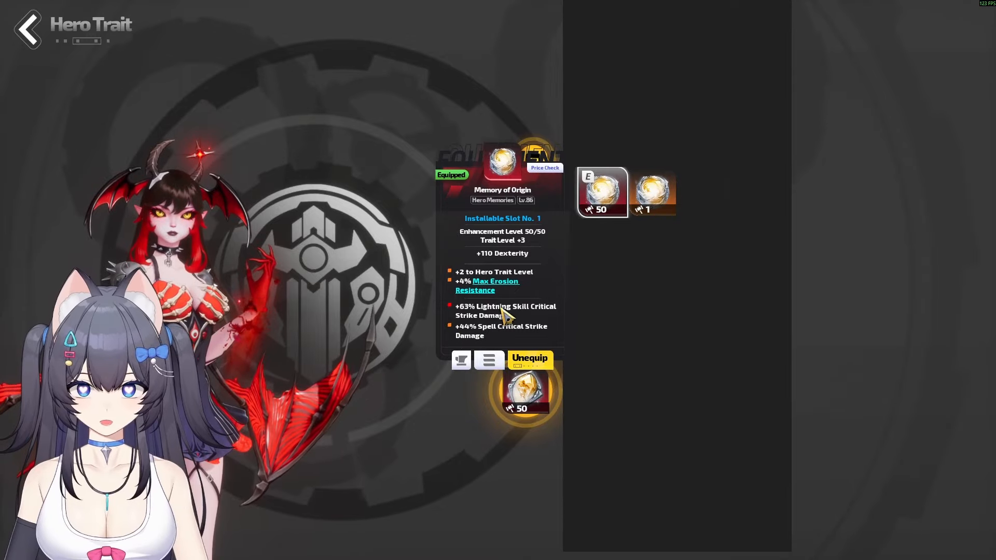
{"action": "key", "text": "alt+Tab"}
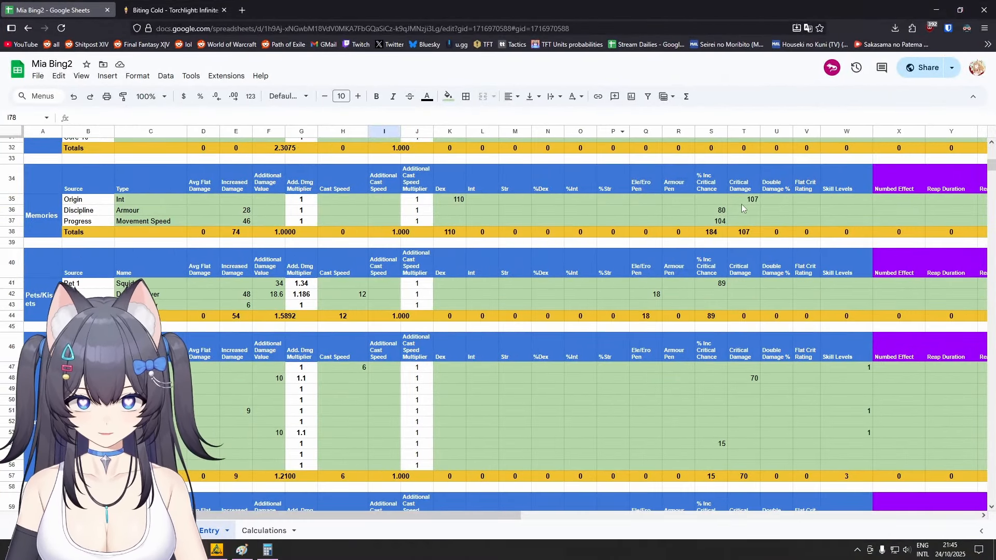
Inspect the equipped Memory of Discipline in the game and return to the Memories section of the Entry sheet.
{"action": "key", "text": "alt+Tab"}
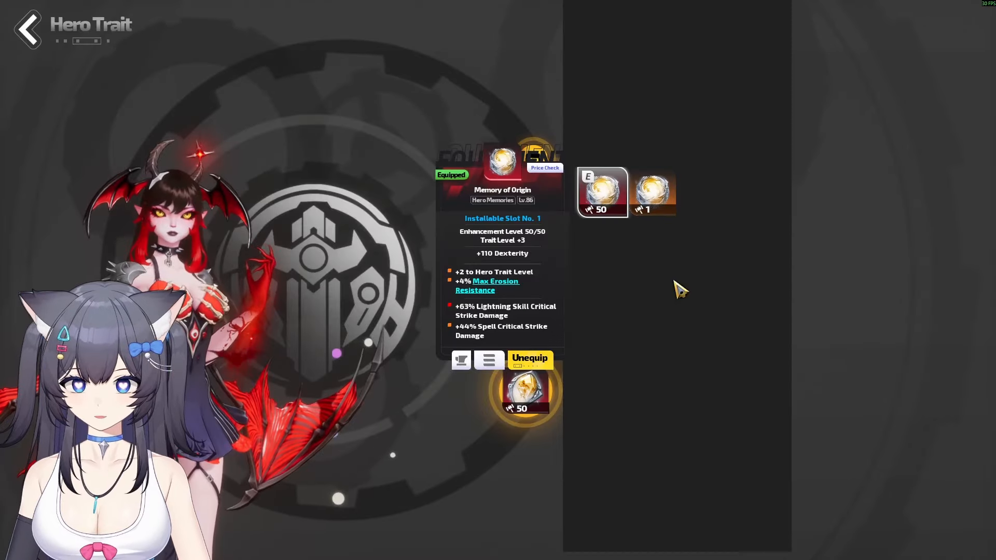
{"action": "left_click", "coordinate": [406, 350]}
{"action": "left_click", "coordinate": [569, 315]}
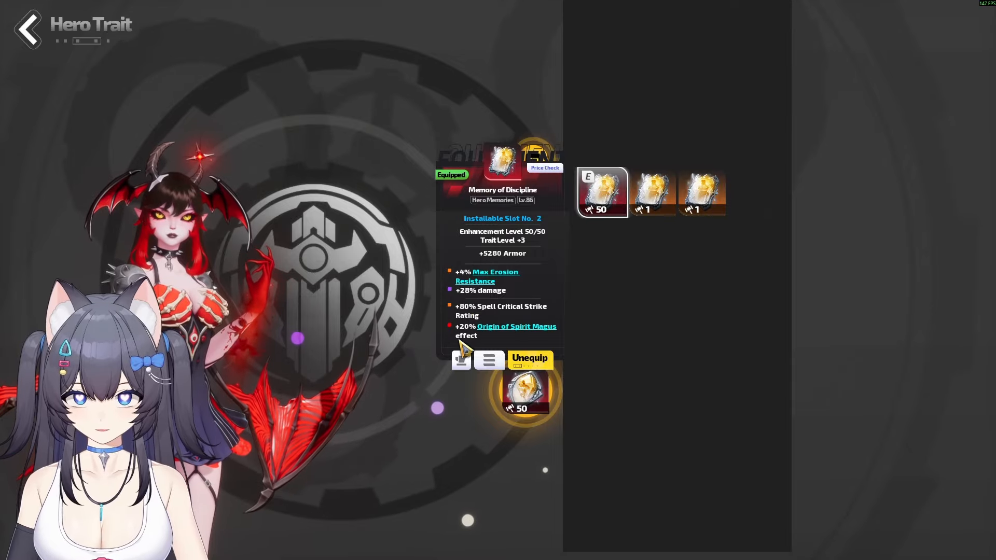
{"action": "key", "text": "alt+Tab"}
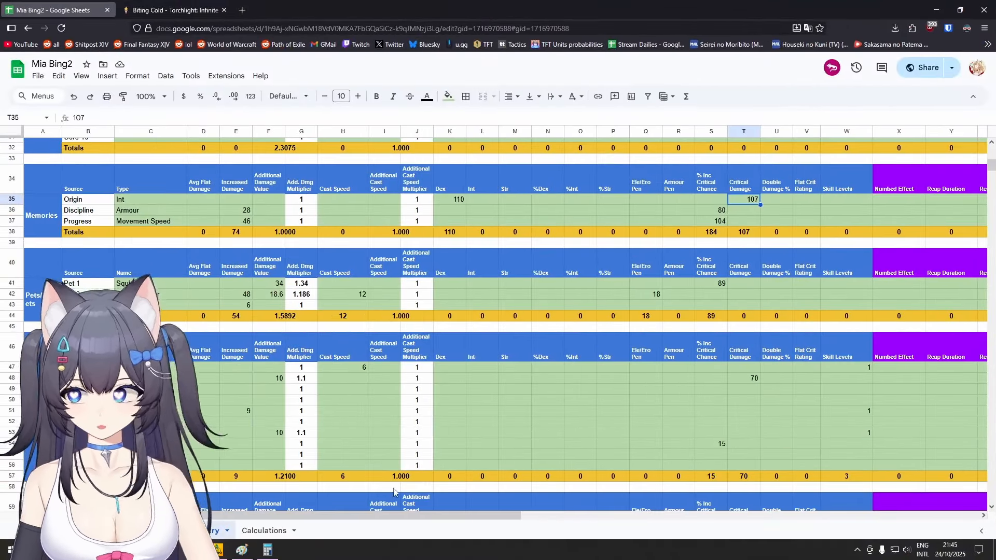
Open the Magus Origin Effect block at the end of the Calculations sheet and check the Memory 2 value.
{"action": "left_click", "coordinate": [268, 530]}
{"action": "scroll", "coordinate": [336, 434], "scroll_direction": "down", "scroll_amount": 7}
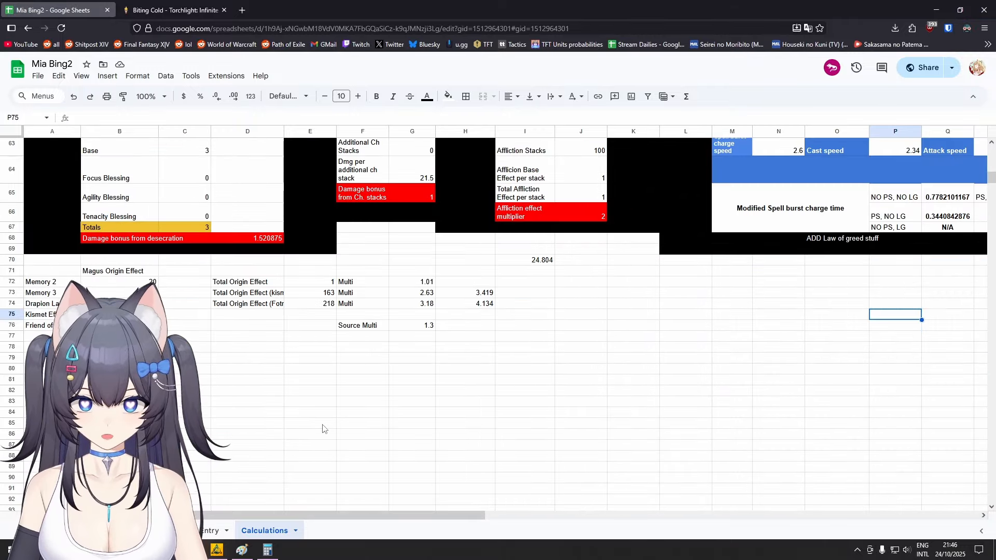
{"action": "left_click_drag", "start_coordinate": [56, 195], "coordinate": [550, 271]}
{"action": "left_click", "coordinate": [597, 355]}
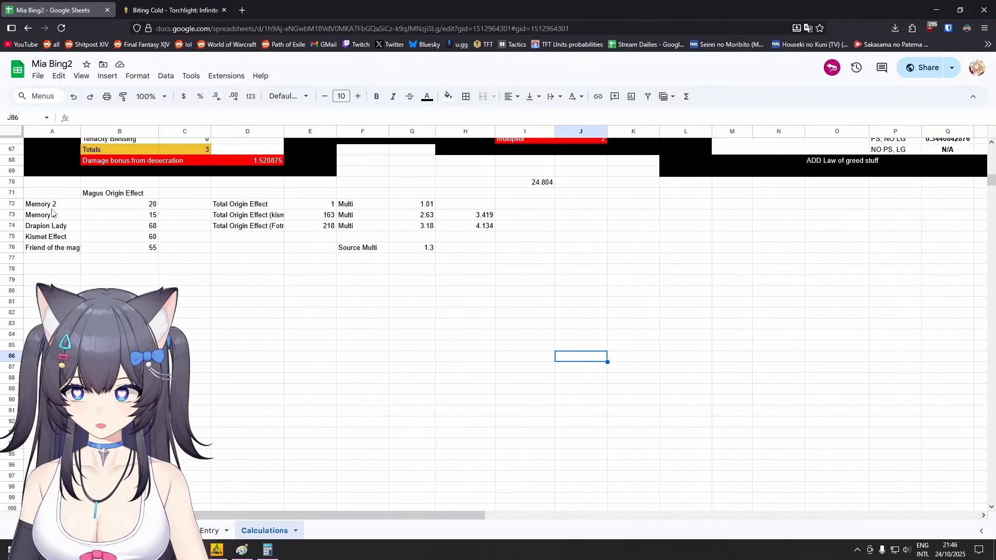
{"action": "left_click_drag", "start_coordinate": [52, 207], "coordinate": [149, 209]}
{"action": "left_click", "coordinate": [150, 206]}
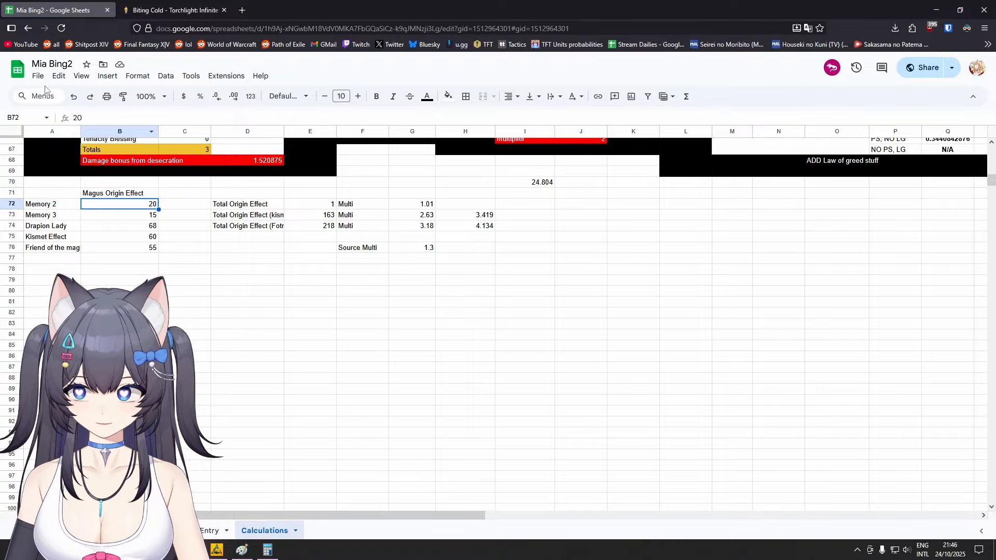
Check the Memory 3, Drapion Lady and Kismet Effect values in the Magus Origin Effect block.
{"action": "left_click", "coordinate": [54, 220]}
{"action": "left_click", "coordinate": [150, 215]}
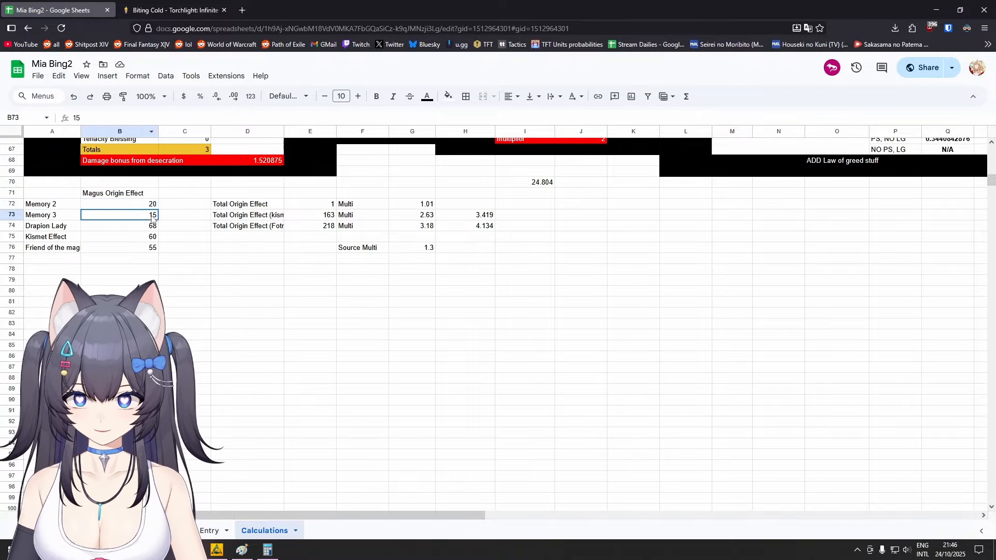
{"action": "left_click", "coordinate": [68, 229]}
{"action": "left_click", "coordinate": [128, 229]}
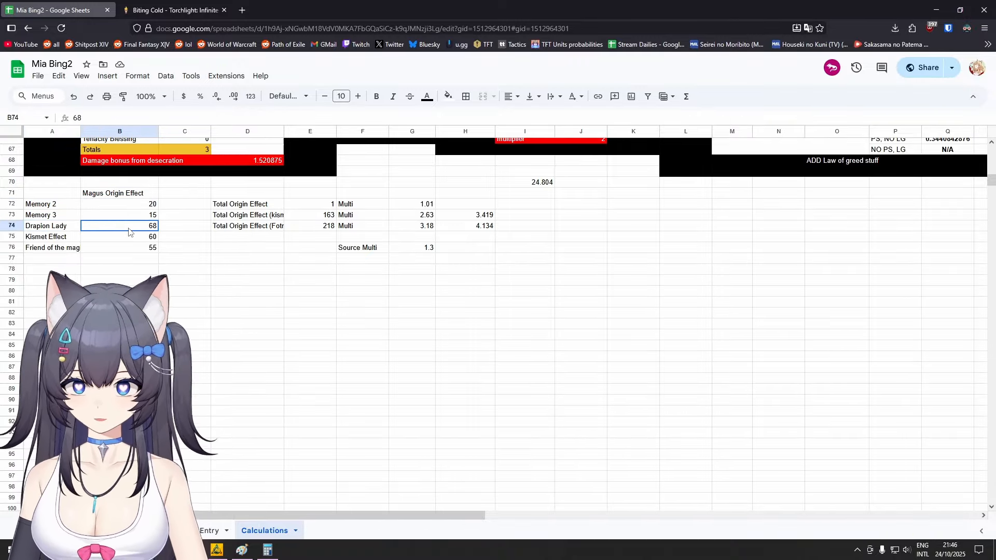
{"action": "left_click", "coordinate": [57, 235]}
{"action": "left_click", "coordinate": [138, 238]}
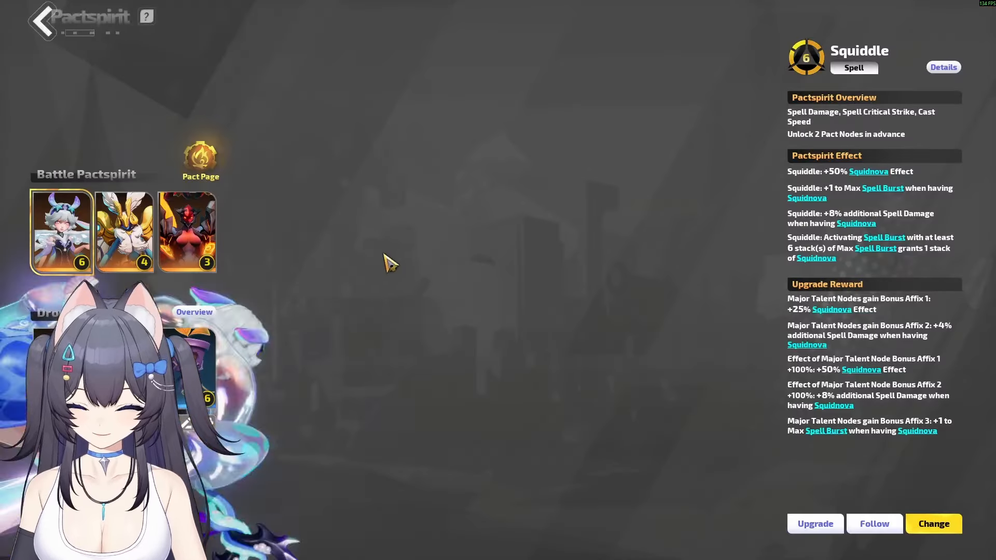
Open the game's Pact page and inspect Drapion Lady's Servant Buff nodes and the Dual Kismet: Fire Plume destiny.
{"action": "left_click", "coordinate": [202, 161]}
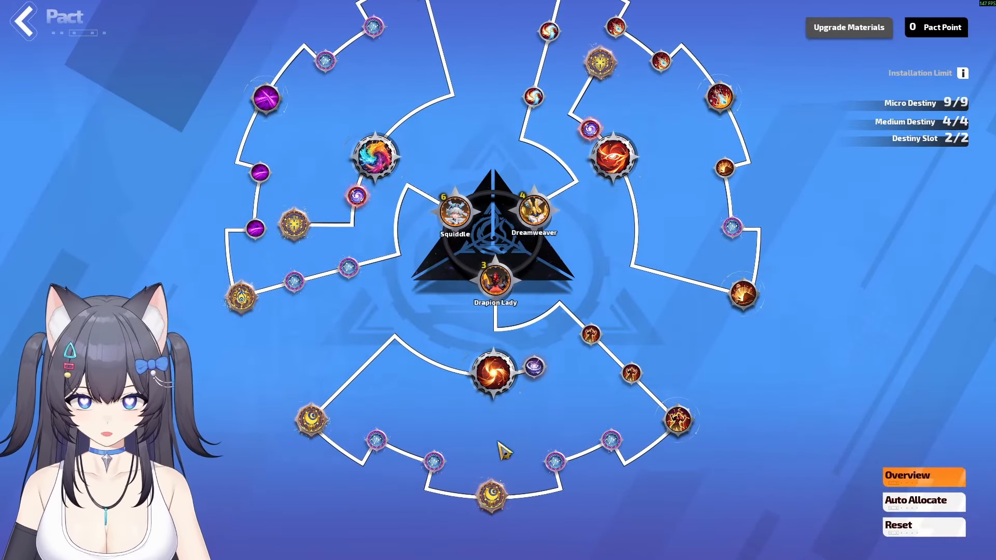
{"action": "left_click", "coordinate": [498, 377]}
{"action": "left_click", "coordinate": [638, 212]}
{"action": "mouse_move", "coordinate": [638, 376]}
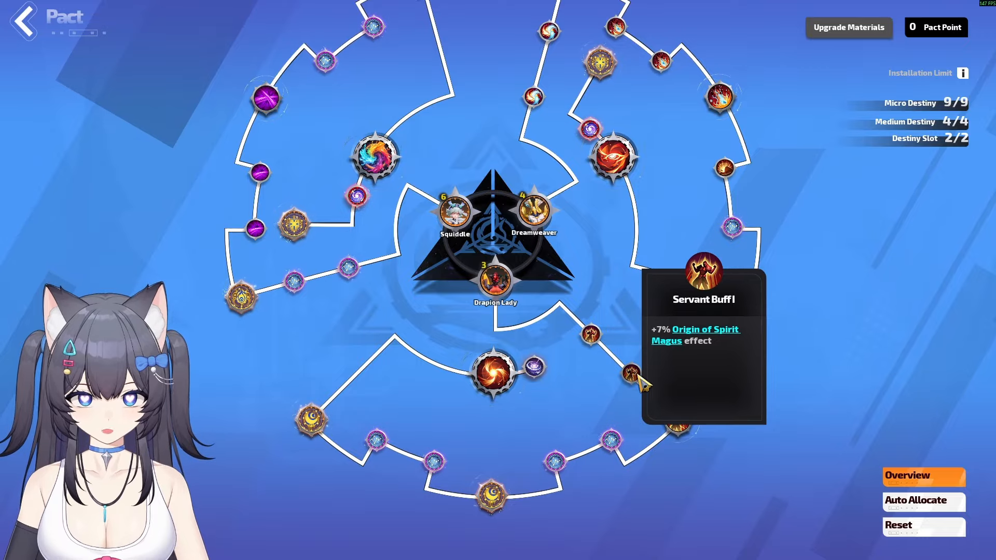
{"action": "mouse_move", "coordinate": [686, 426]}
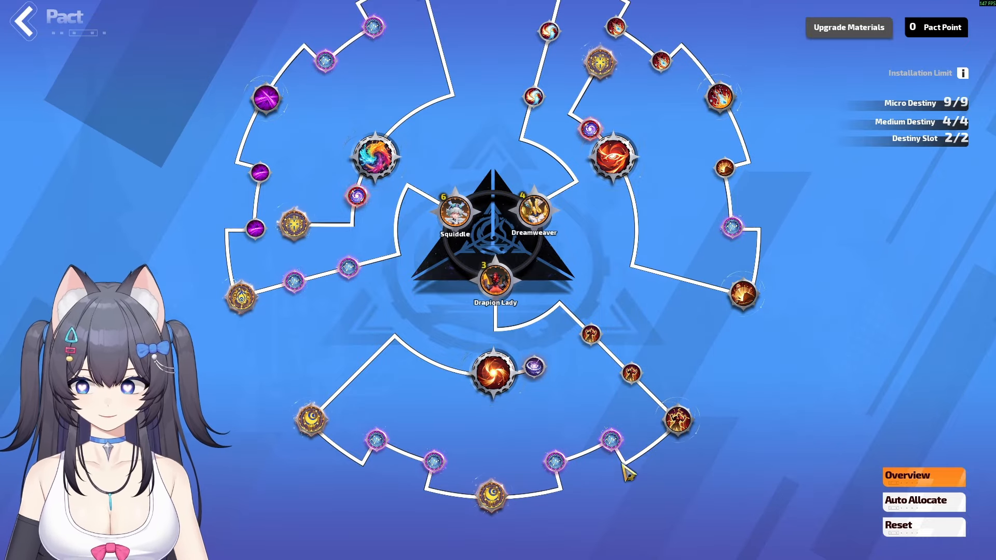
{"action": "mouse_move", "coordinate": [746, 310]}
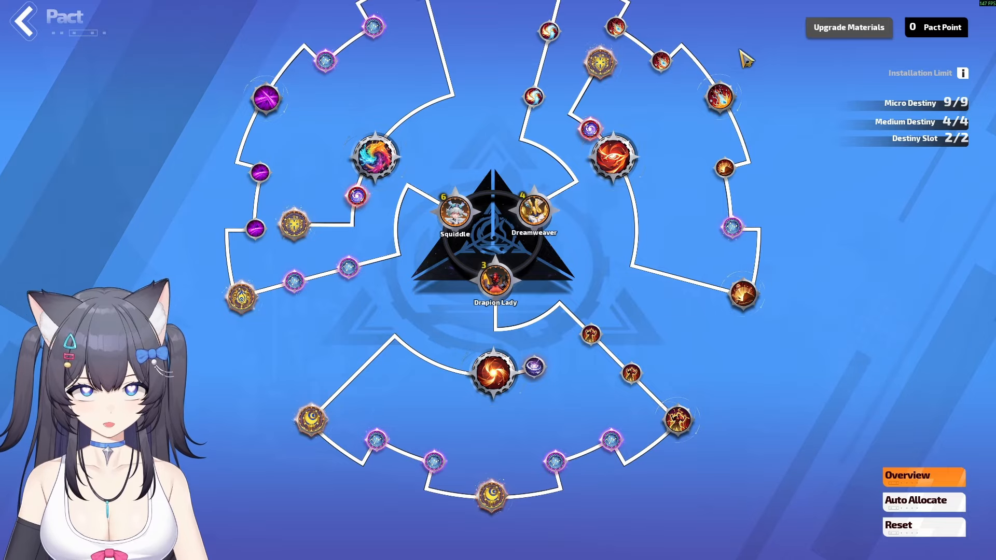
{"action": "mouse_move", "coordinate": [241, 300]}
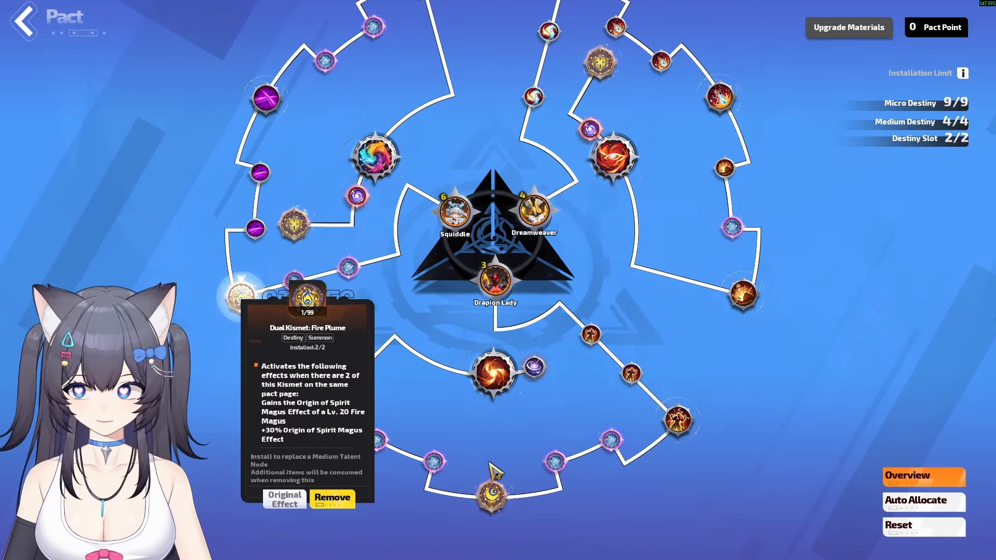
Return to the Calculations sheet and examine the formulas of the kismets and Friend of the Magus Total Origin Effect cells.
{"action": "key", "text": "alt+Tab"}
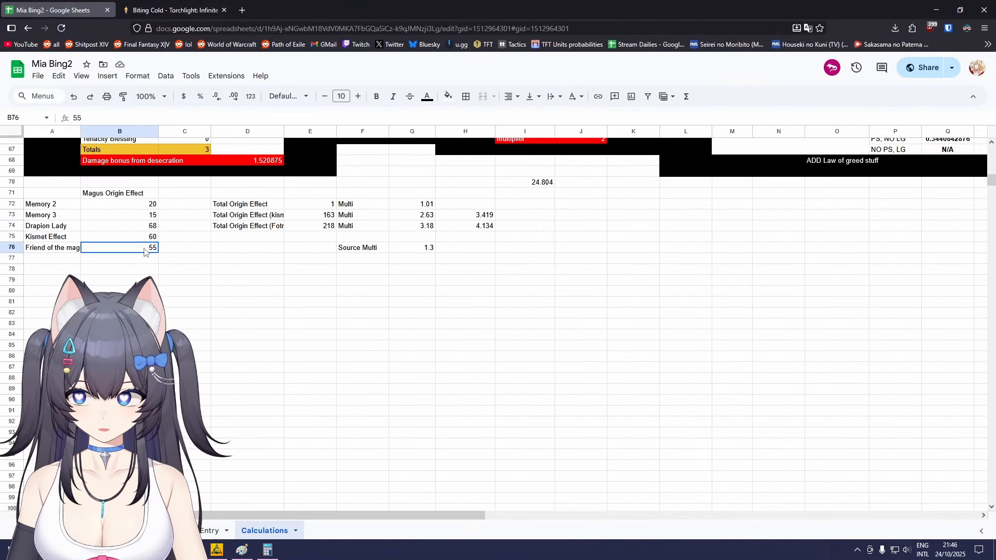
{"action": "left_click", "coordinate": [235, 218]}
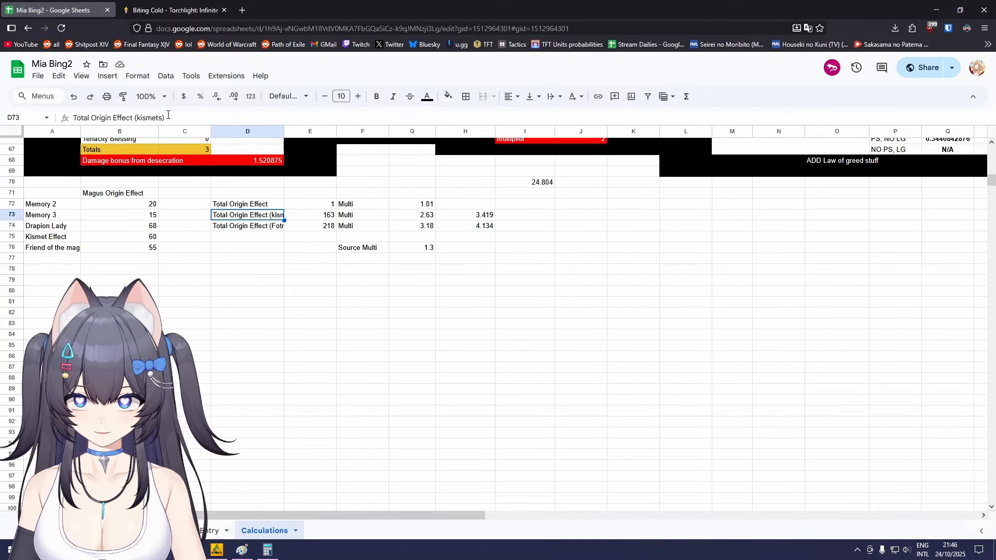
{"action": "left_click", "coordinate": [318, 215]}
{"action": "left_click", "coordinate": [187, 121]}
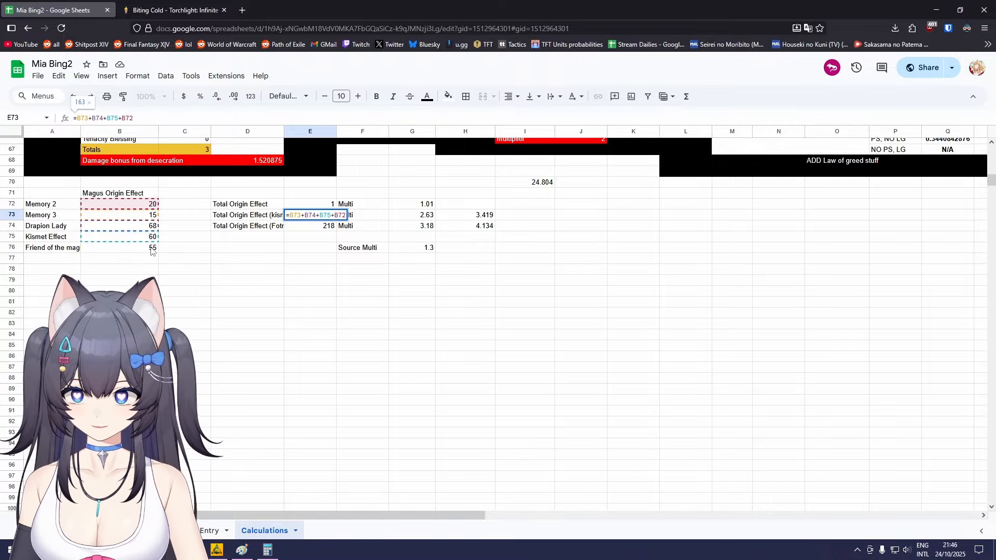
{"action": "key", "text": "Return"}
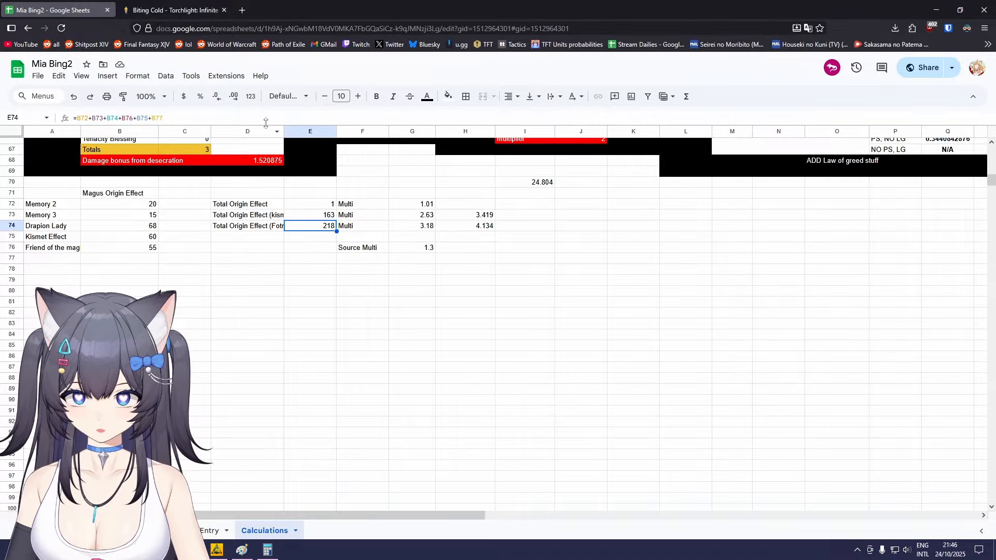
{"action": "left_click", "coordinate": [223, 118]}
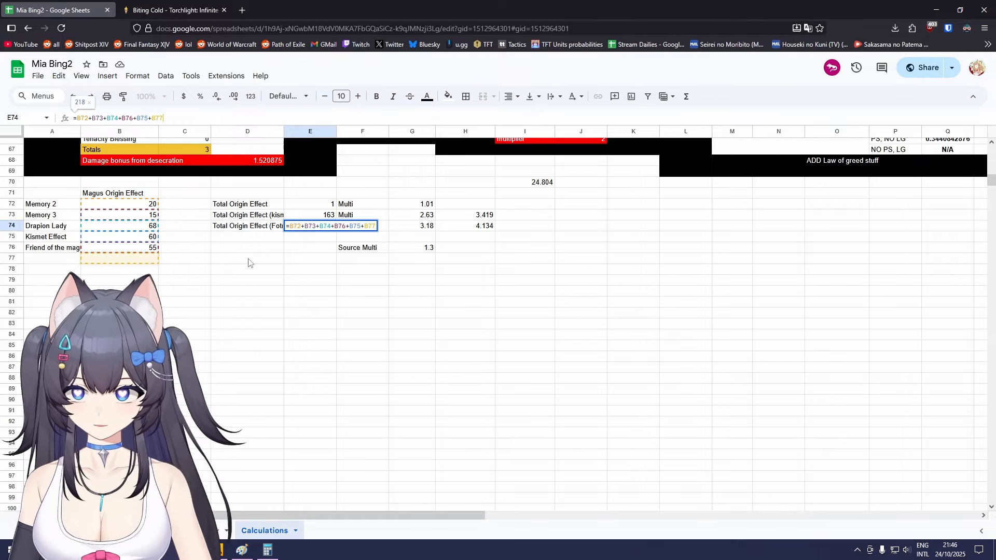
Try an extra Magus Origin Effect value of 52 in cell B77, and clear the cell again.
{"action": "left_click", "coordinate": [128, 264]}
{"action": "type", "text": "52"}
{"action": "left_click", "coordinate": [258, 305]}
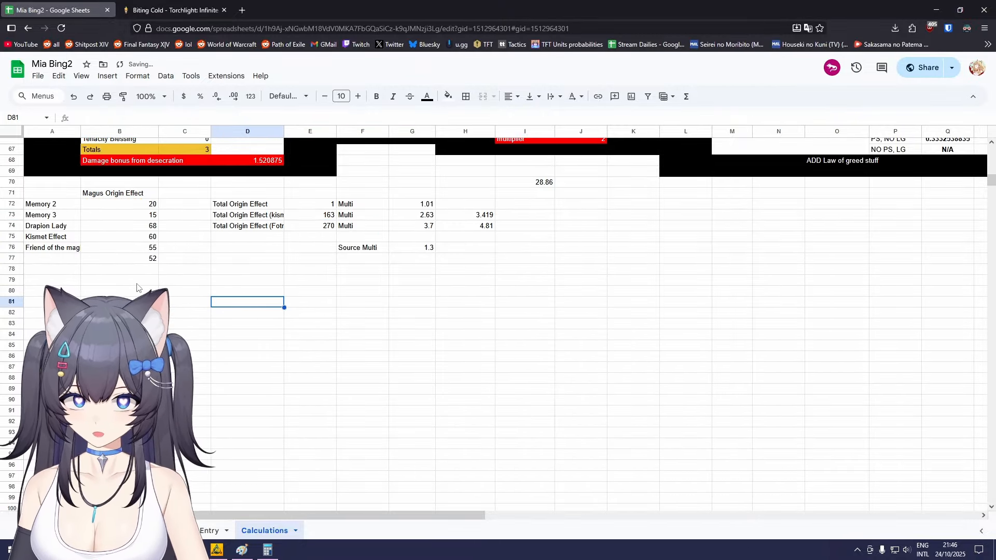
{"action": "left_click", "coordinate": [140, 264]}
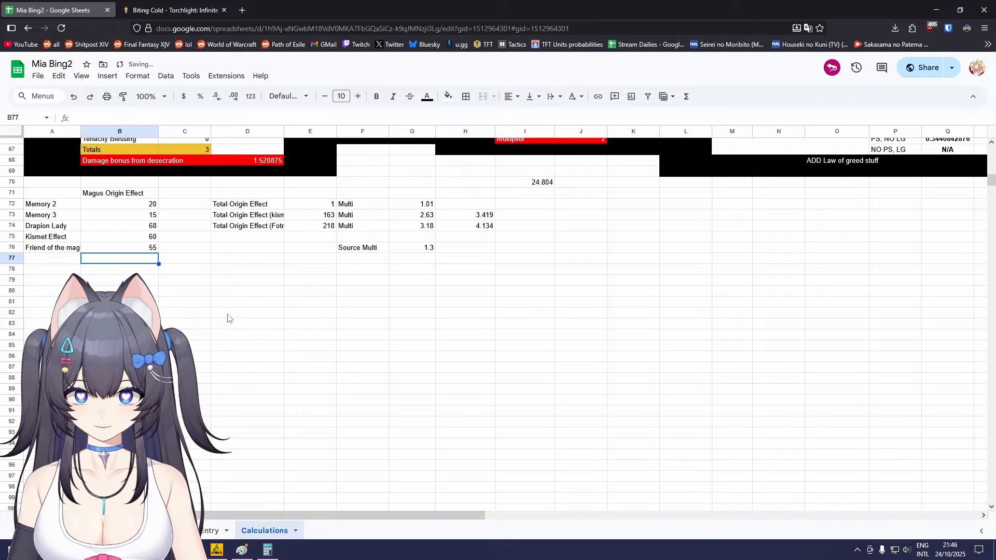
{"action": "left_click", "coordinate": [256, 319]}
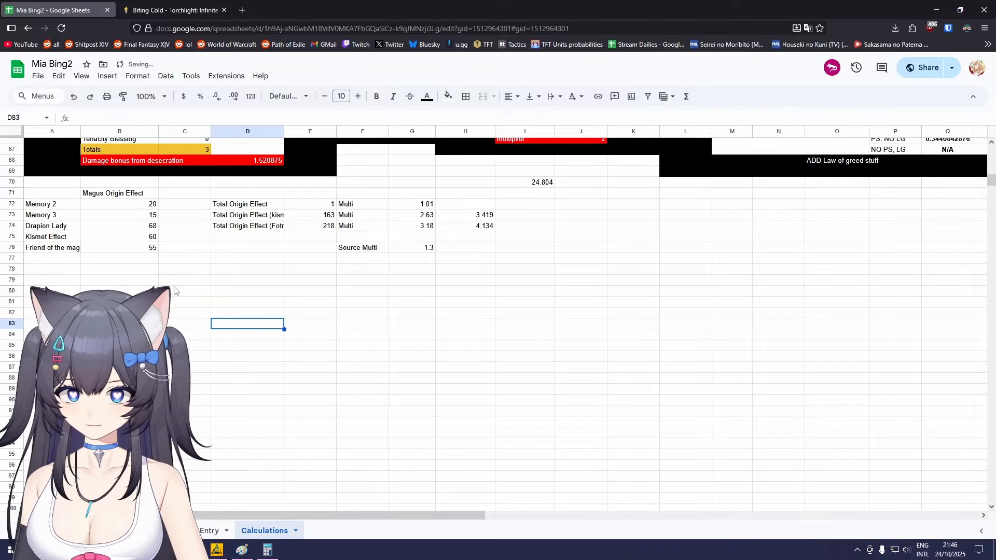
Examine the Source Multi value and the multiplier formula in H73 of the Magus Origin Effect section.
{"action": "left_click", "coordinate": [491, 349]}
{"action": "left_click", "coordinate": [423, 249]}
{"action": "left_click", "coordinate": [379, 250]}
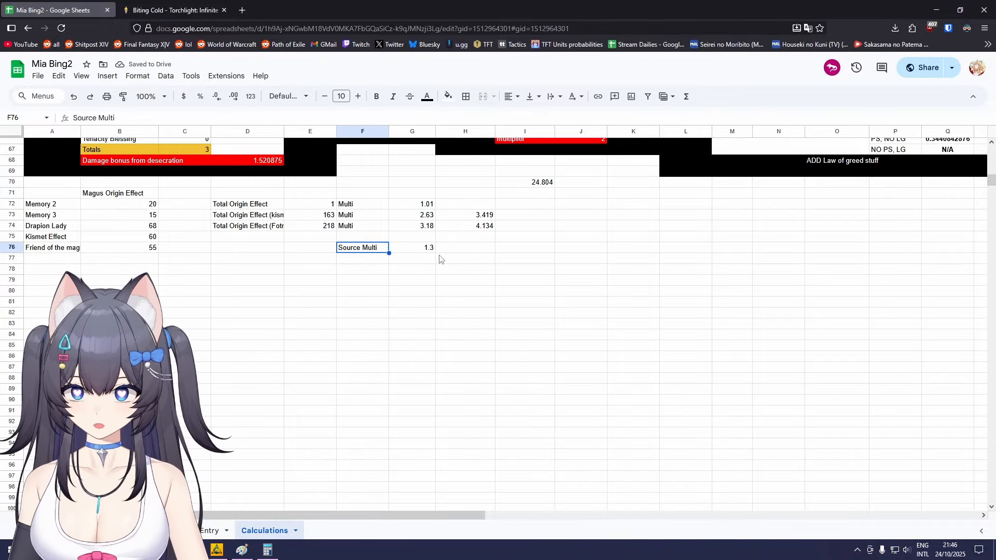
{"action": "left_click", "coordinate": [431, 251]}
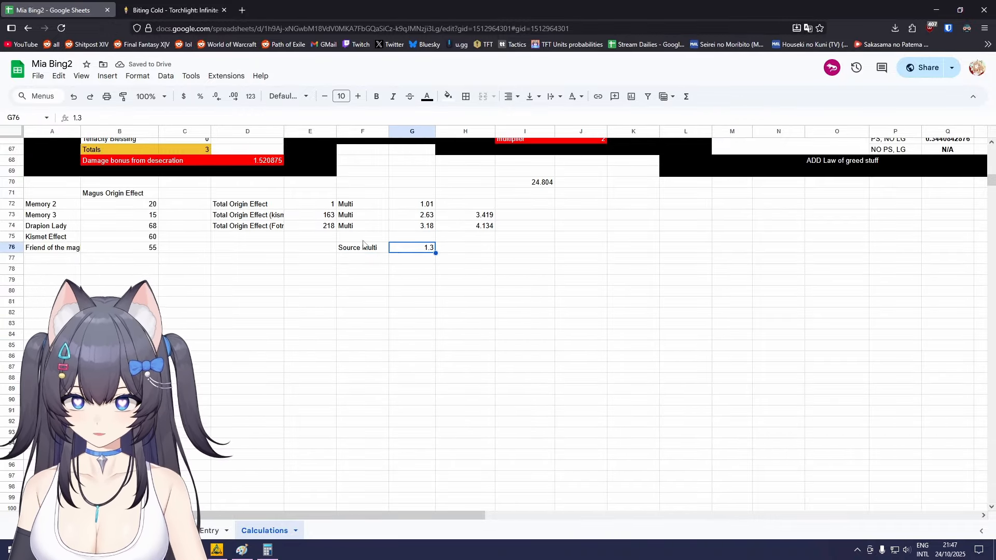
{"action": "left_click", "coordinate": [541, 347]}
{"action": "left_click", "coordinate": [481, 224]}
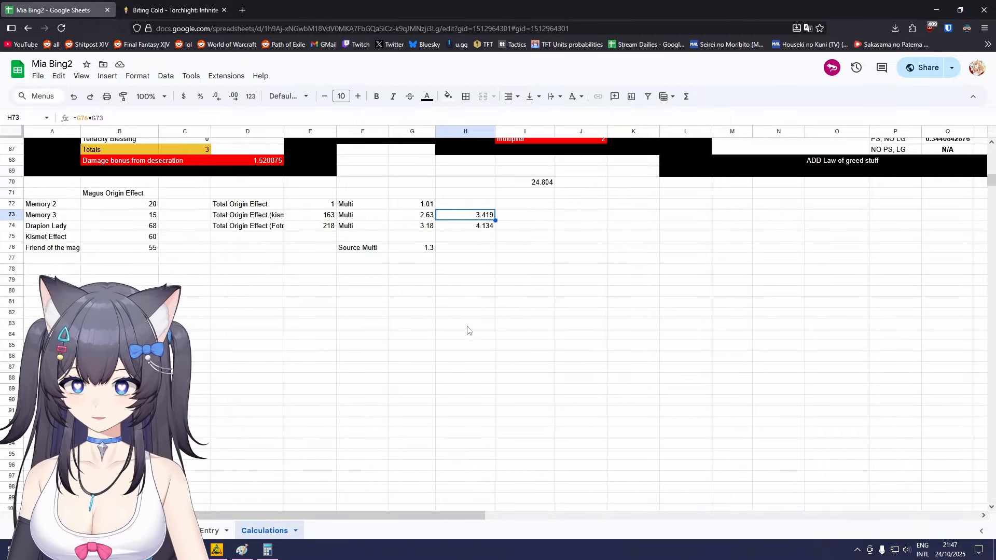
{"action": "left_click_drag", "start_coordinate": [634, 291], "coordinate": [60, 183]}
{"action": "left_click", "coordinate": [644, 313]}
{"action": "left_click_drag", "start_coordinate": [589, 335], "coordinate": [374, 259]}
{"action": "left_click", "coordinate": [516, 435]}
Look through the core talents, memories, pets, slates and links sections of the Entry sheet.
{"action": "left_click", "coordinate": [209, 530]}
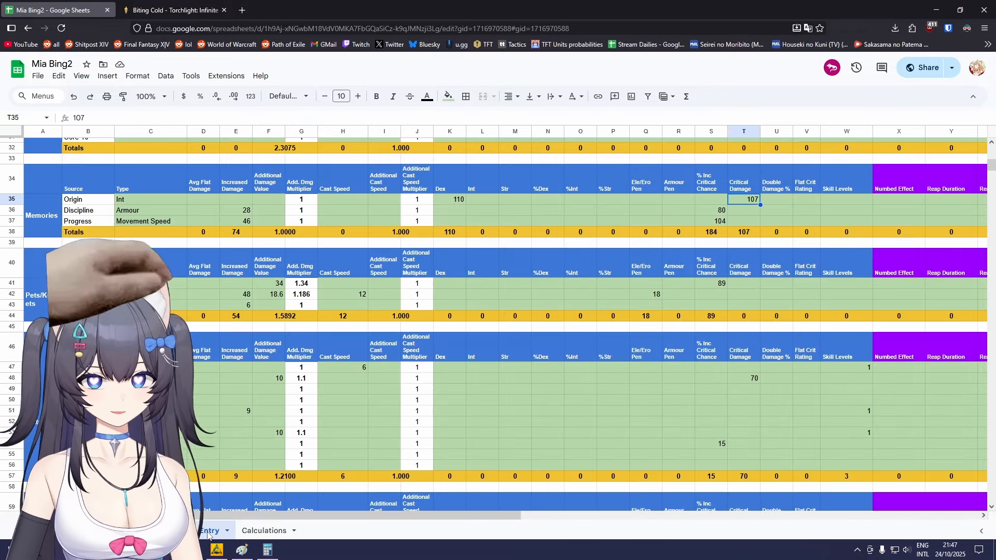
{"action": "scroll", "coordinate": [535, 314], "scroll_direction": "down", "scroll_amount": 2}
{"action": "scroll", "coordinate": [467, 340], "scroll_direction": "down", "scroll_amount": 3}
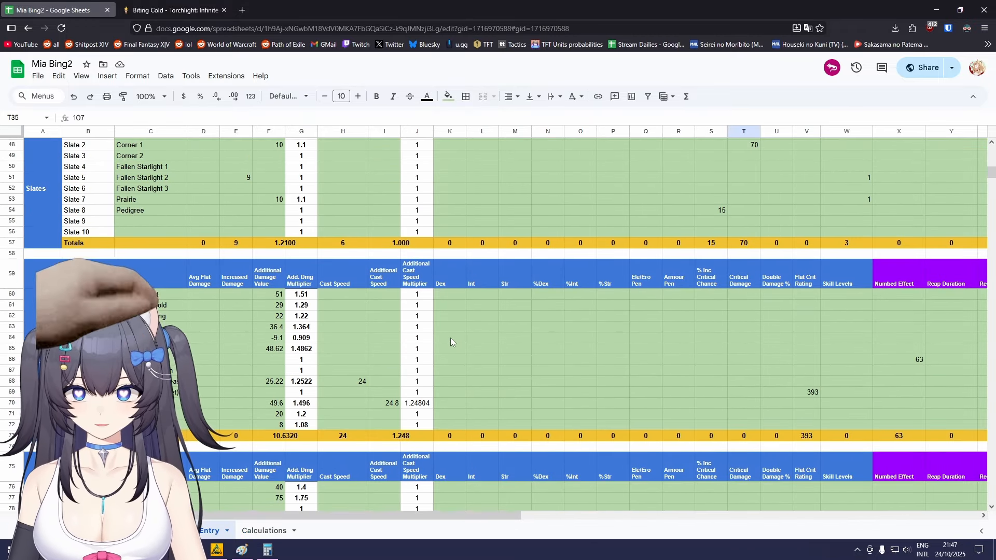
{"action": "scroll", "coordinate": [451, 338], "scroll_direction": "down", "scroll_amount": 3}
{"action": "scroll", "coordinate": [450, 337], "scroll_direction": "up", "scroll_amount": 6}
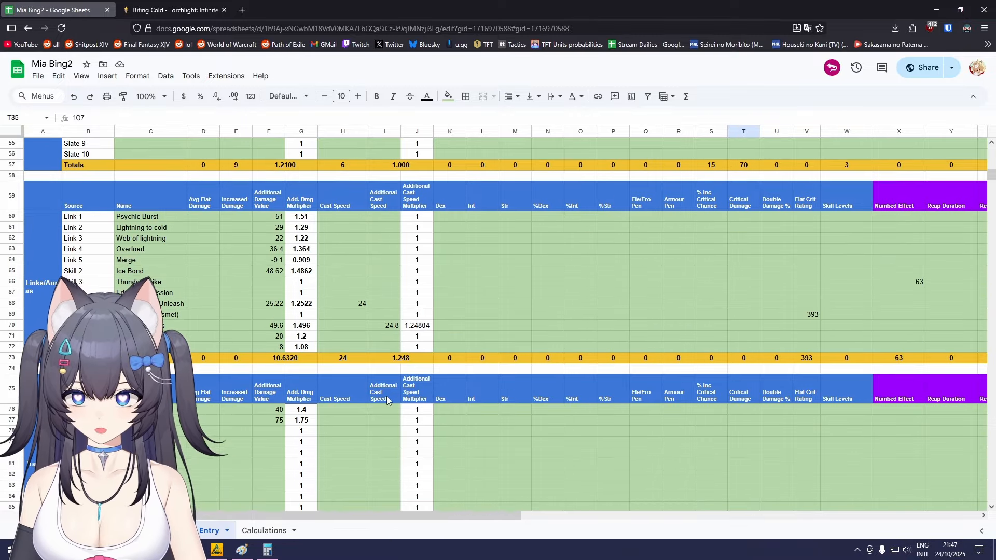
{"action": "scroll", "coordinate": [387, 399], "scroll_direction": "up", "scroll_amount": 3}
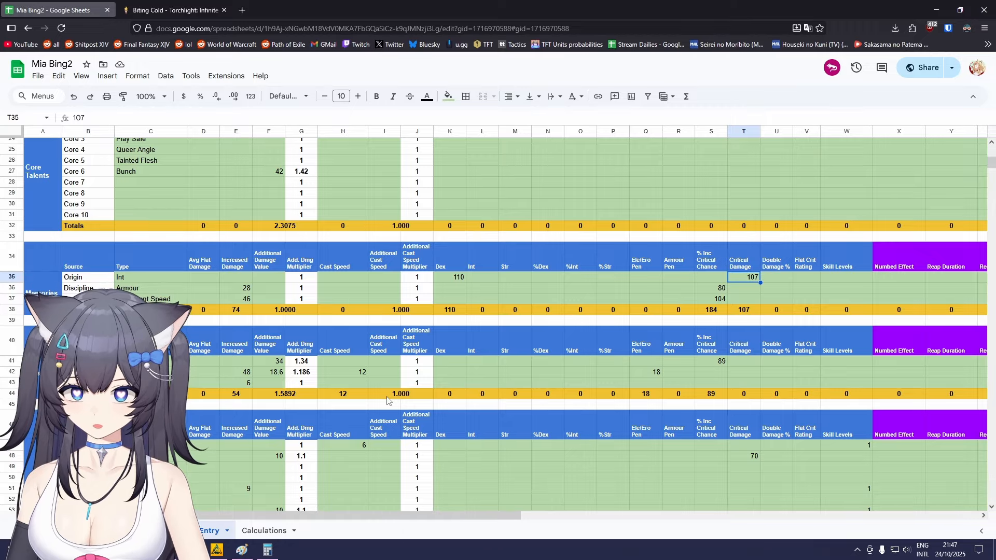
{"action": "scroll", "coordinate": [387, 399], "scroll_direction": "up", "scroll_amount": 2}
{"action": "scroll", "coordinate": [385, 400], "scroll_direction": "down", "scroll_amount": 7}
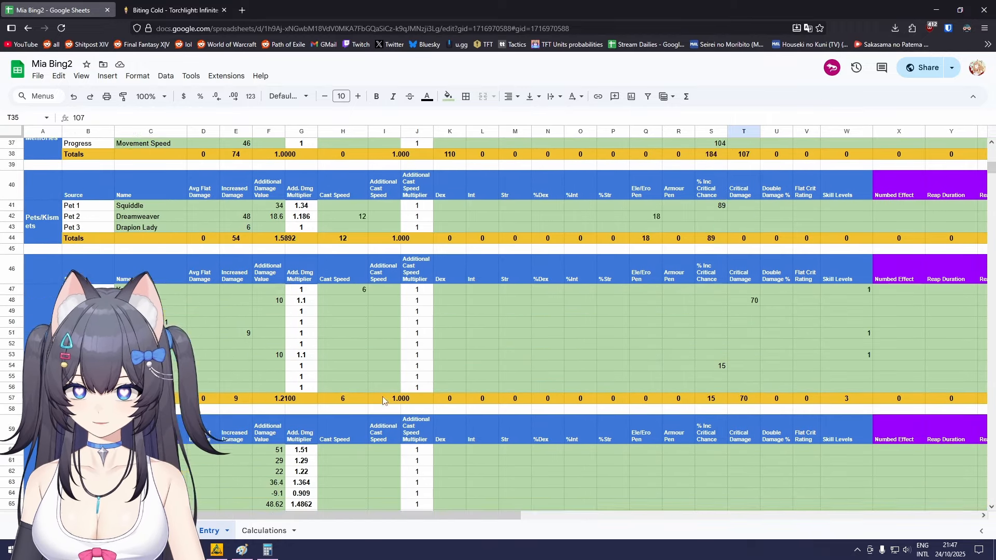
{"action": "scroll", "coordinate": [380, 400], "scroll_direction": "down", "scroll_amount": 2}
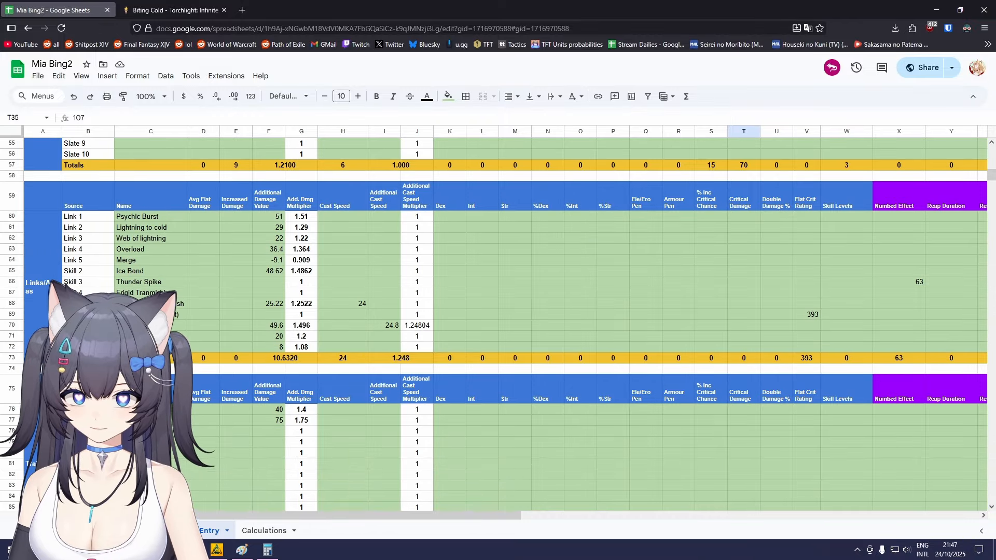
Examine the Flat Crit Rating formula in V69 of the Links/Auras section and briefly check the Pact screen in Torchlight: Infinite.
{"action": "left_click", "coordinate": [85, 314]}
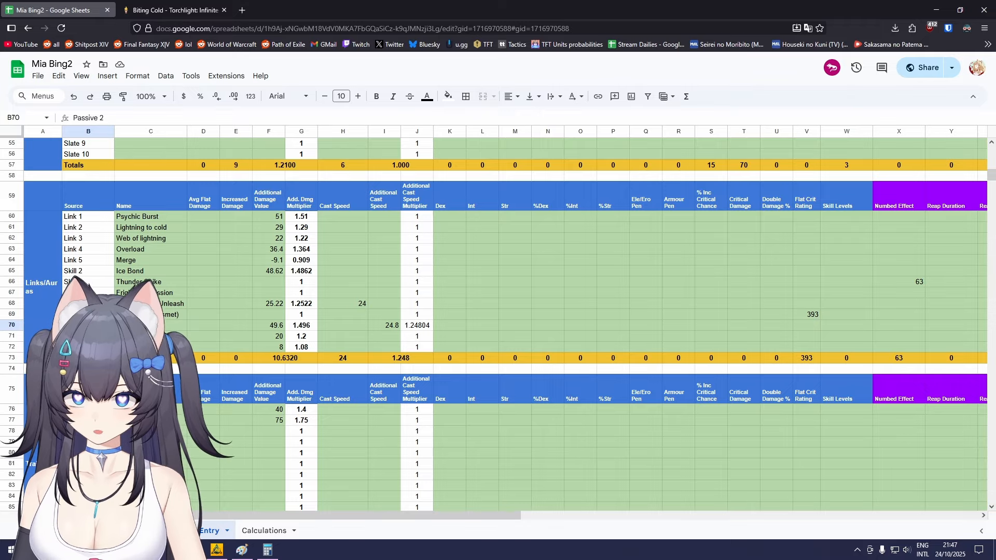
{"action": "left_click", "coordinate": [139, 314]}
{"action": "left_click", "coordinate": [808, 317]}
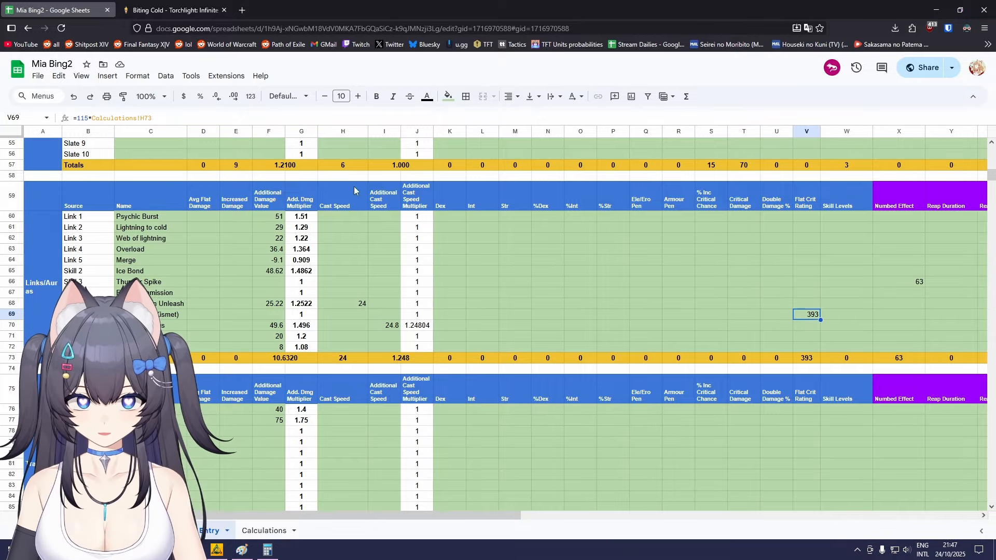
{"action": "left_click", "coordinate": [85, 118]}
{"action": "key", "text": "alt+Tab"}
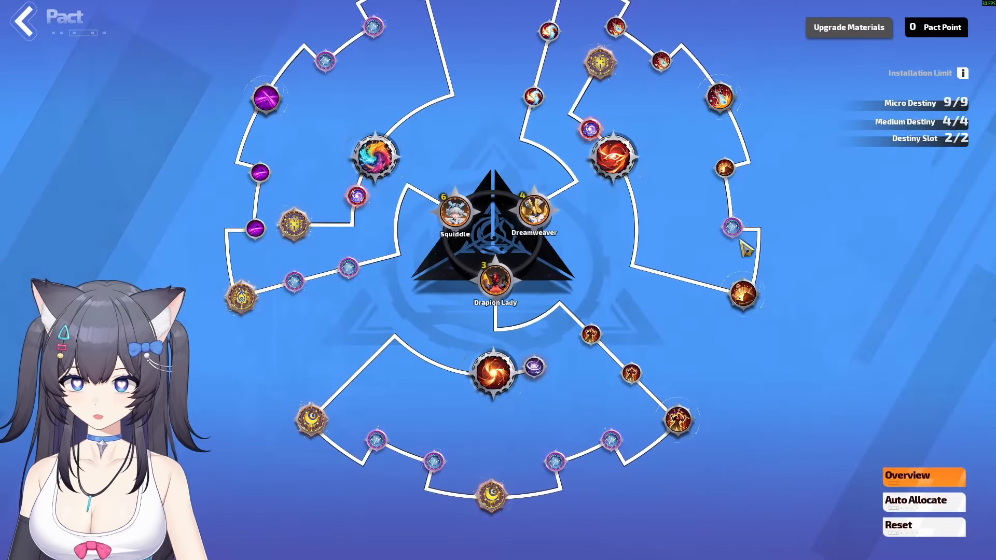
{"action": "key", "text": "Escape"}
{"action": "key", "text": "alt+Tab"}
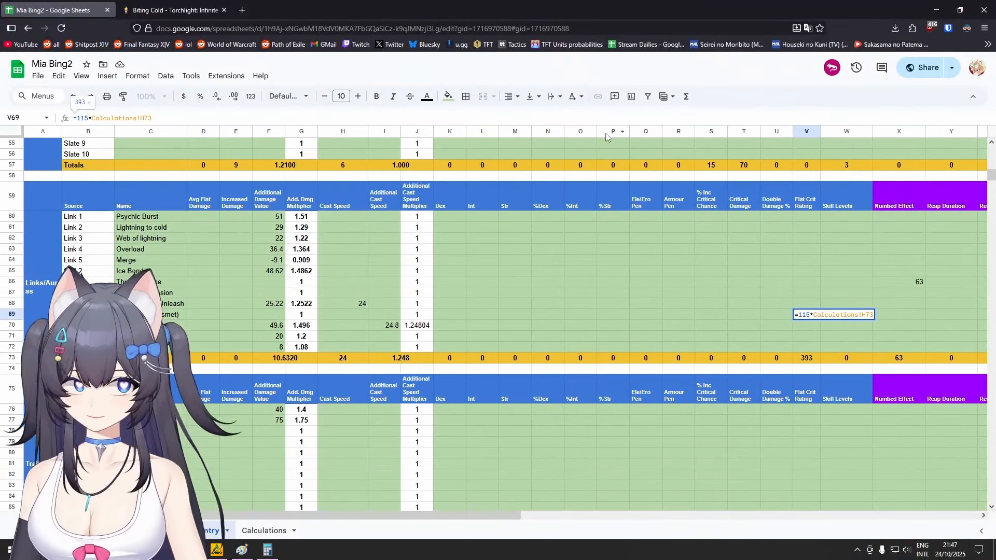
Add the heading Multipliers in H72 of the Calculations sheet, above the two combined multiplier values.
{"action": "left_click", "coordinate": [275, 531]}
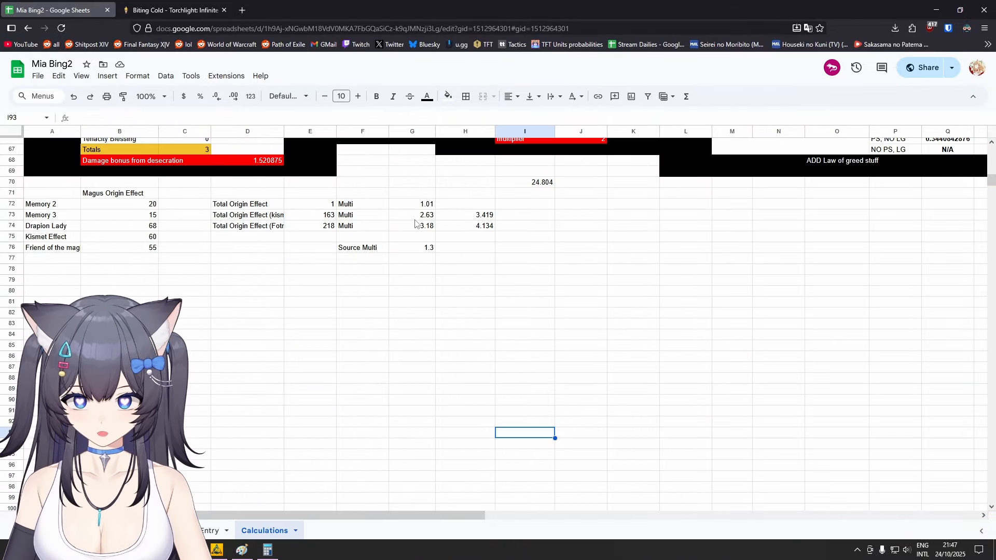
{"action": "left_click", "coordinate": [487, 217]}
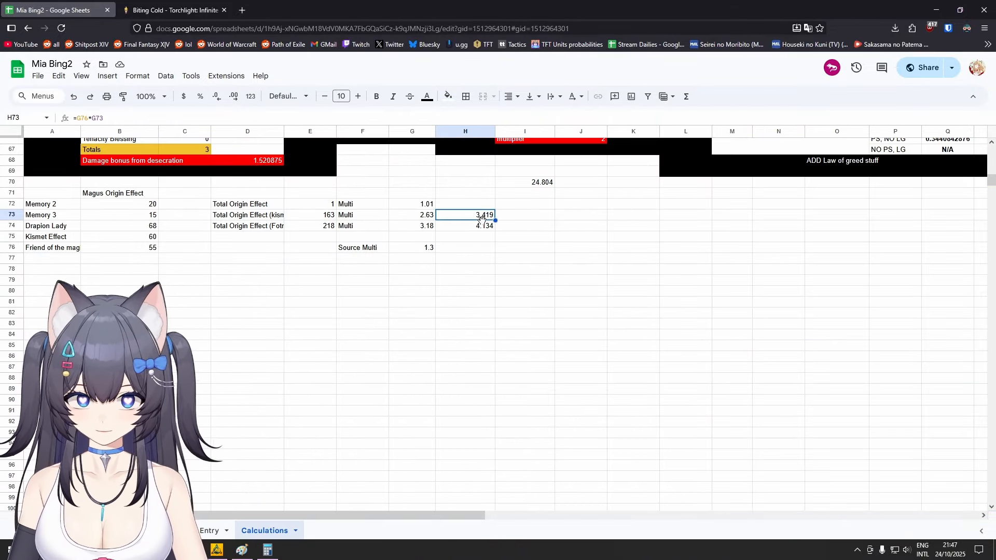
{"action": "left_click", "coordinate": [482, 207]}
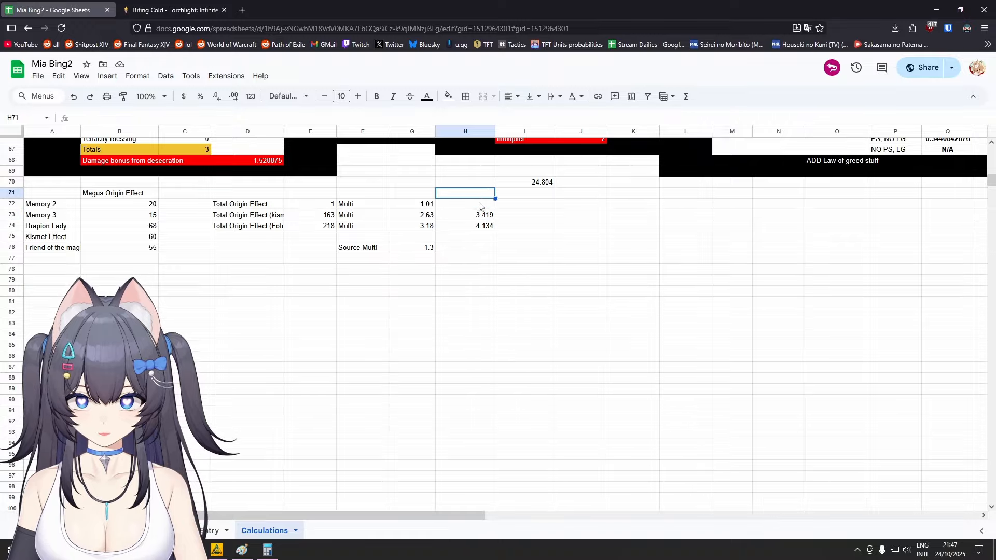
{"action": "type", "text": "Multipliers"}
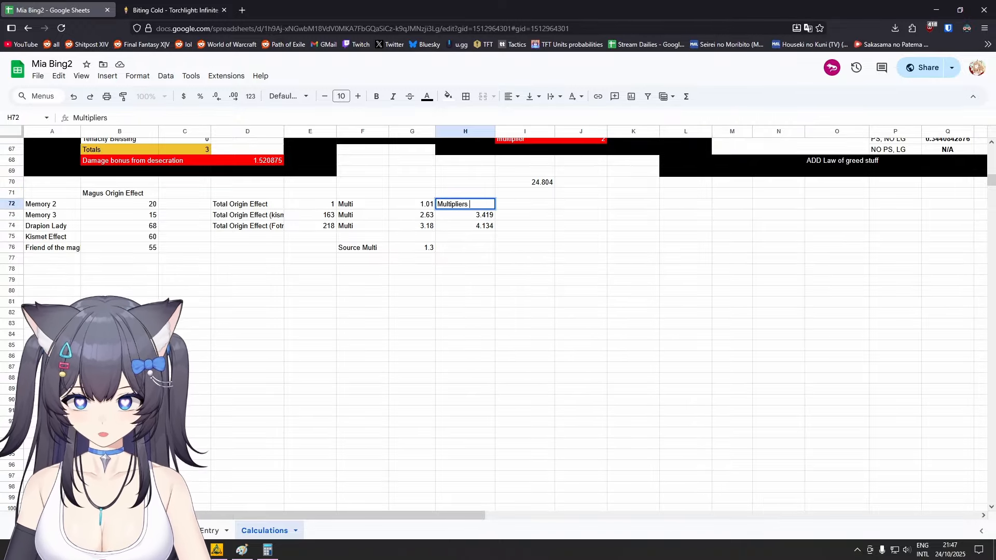
{"action": "key", "text": "Return"}
Label the two multipliers beside their values as Kismets in I73 and Equipped in I74.
{"action": "key", "text": "Right"}
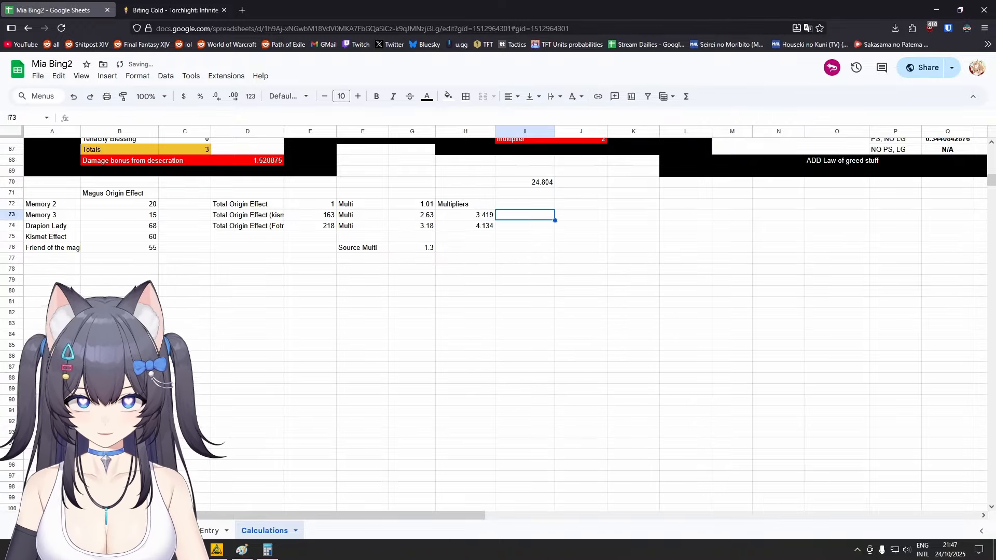
{"action": "type", "text": "Kismets"}
{"action": "key", "text": "Return"}
{"action": "type", "text": "Pact"}
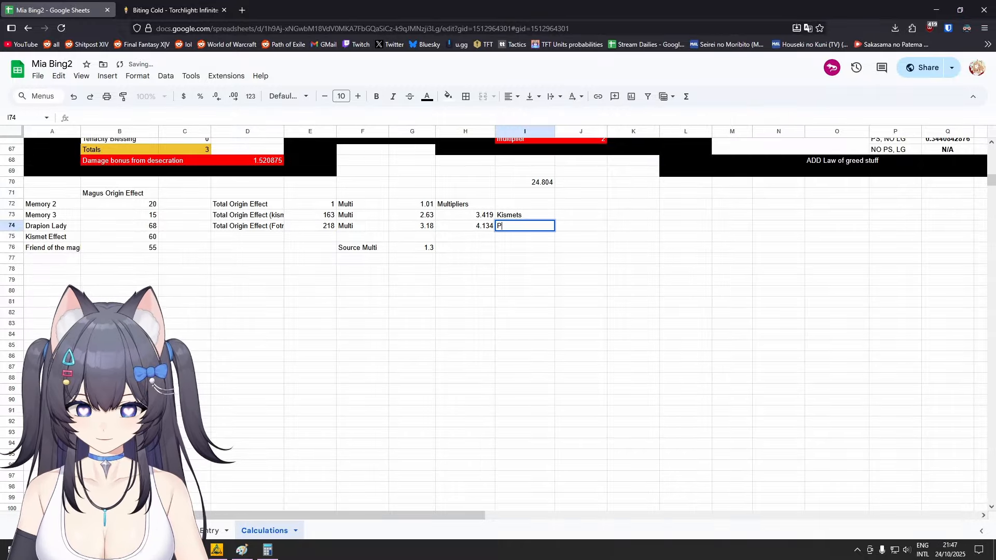
{"action": "key", "text": "BackSpace"}
{"action": "key", "text": "BackSpace"}
{"action": "key", "text": "BackSpace"}
{"action": "key", "text": "BackSpace"}
{"action": "key", "text": "BackSpace"}
{"action": "type", "text": "Equ"}
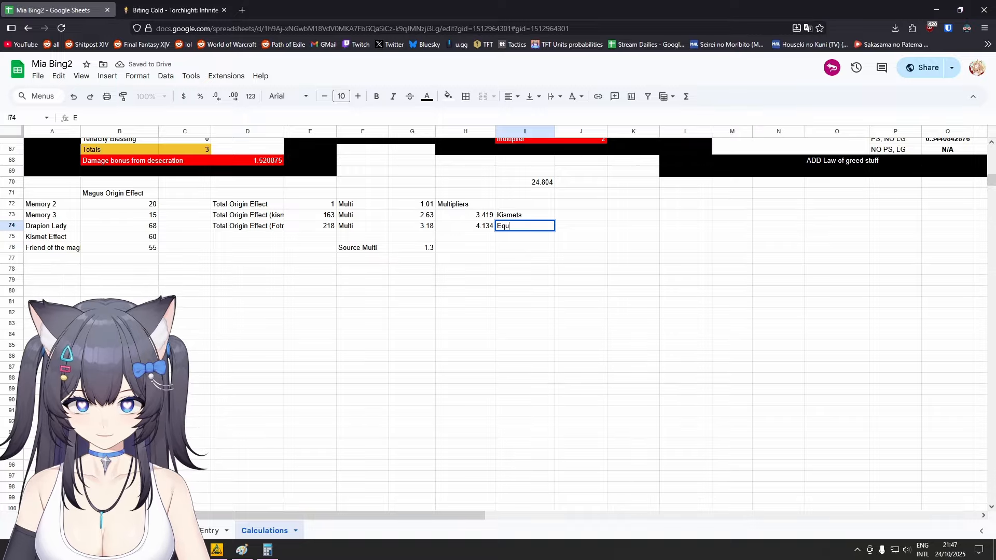
{"action": "type", "text": "ipped"}
{"action": "key", "text": "Return"}
{"action": "key", "text": "Up"}
{"action": "key", "text": "Up"}
{"action": "key", "text": "Left"}
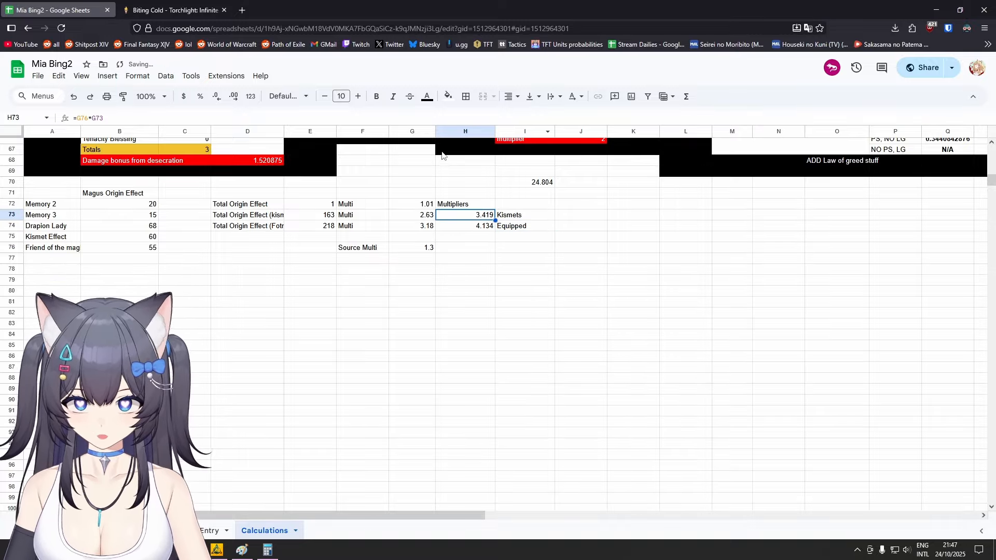
Trace the additional damage formula in F70 of the Entry sheet back to the Equipped multiplier in H74 of the Calculations sheet.
{"action": "key", "text": "ctrl+Page_Up"}
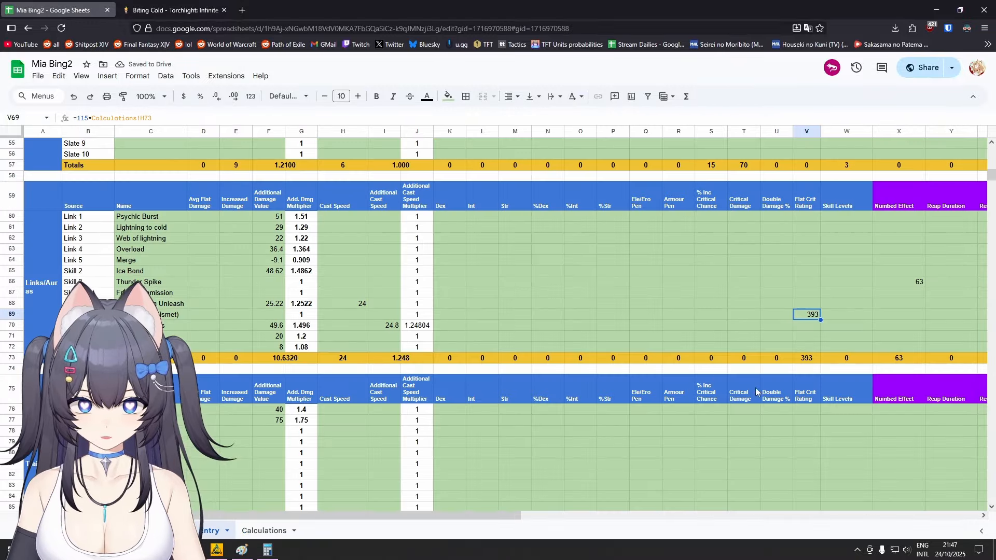
{"action": "left_click", "coordinate": [175, 315]}
{"action": "left_click", "coordinate": [268, 325]}
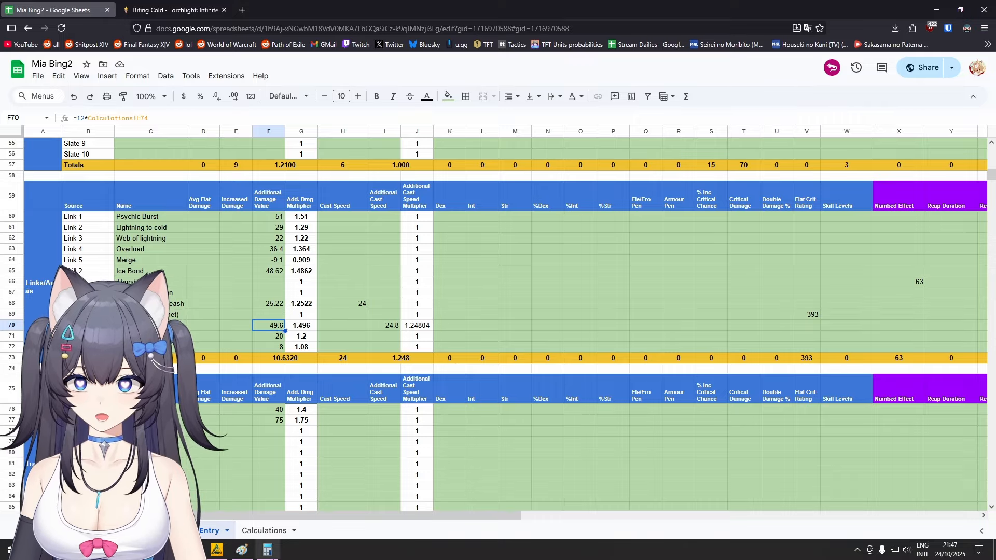
{"action": "left_click", "coordinate": [264, 532]}
{"action": "left_click", "coordinate": [483, 228]}
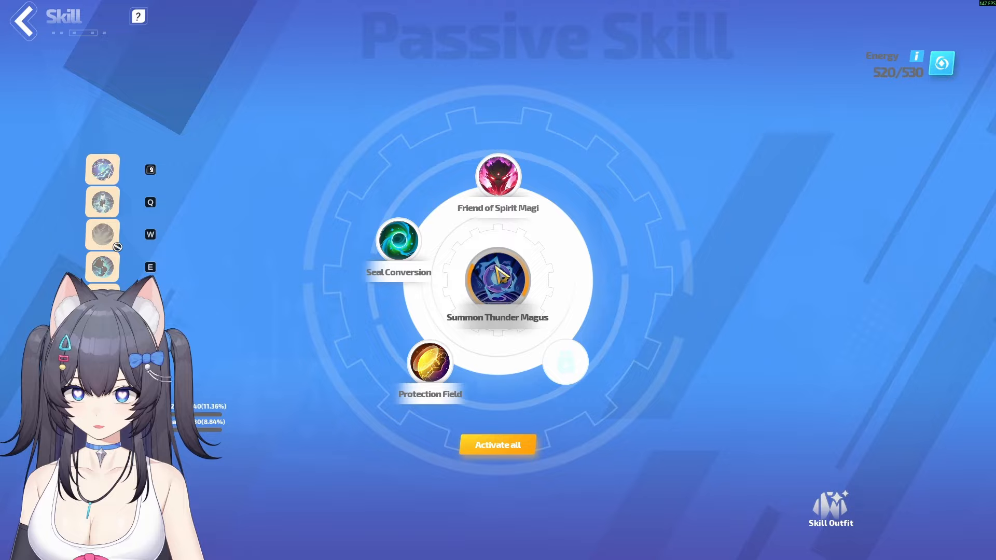
Read the Origin of Spirit Magi bonuses in the Summon Thunder Magus passive skill details in Torchlight: Infinite.
{"action": "left_click", "coordinate": [511, 278]}
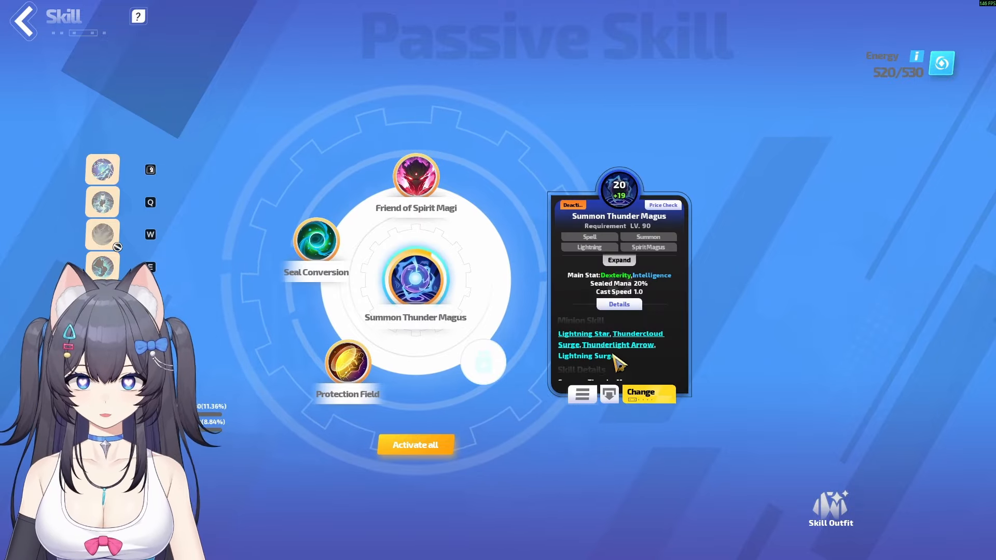
{"action": "scroll", "coordinate": [643, 321], "scroll_direction": "down", "scroll_amount": 3}
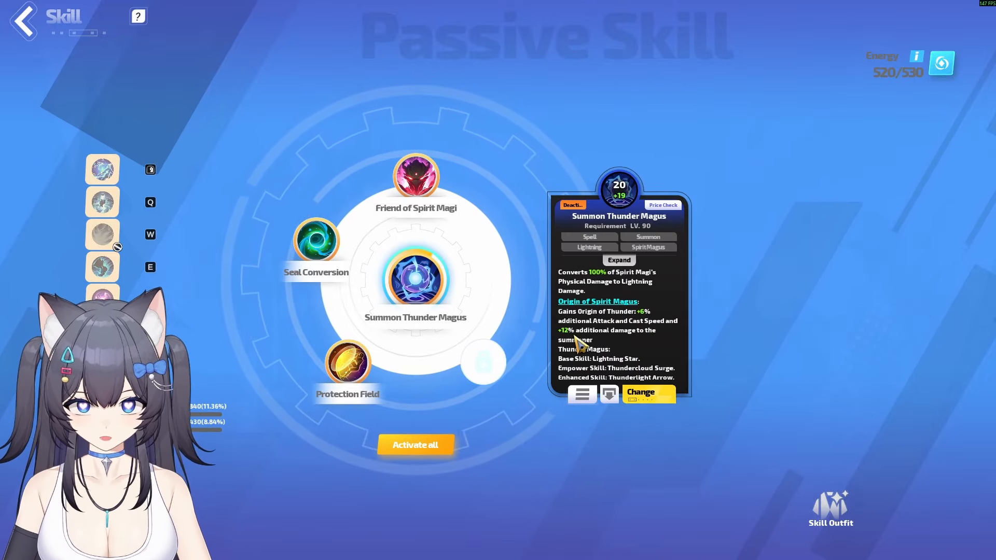
{"action": "key", "text": "alt+Tab"}
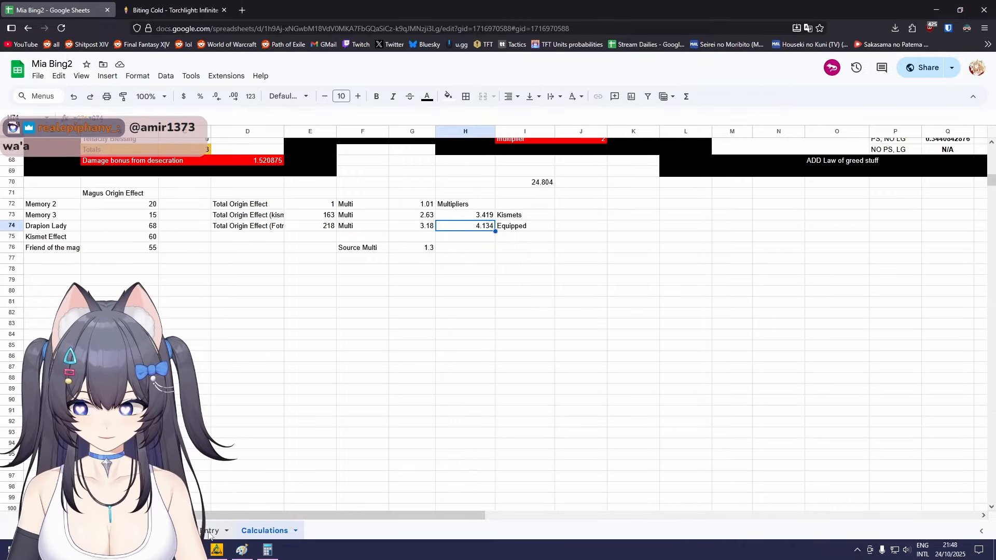
On the Entry sheet in Google Sheets, examine the additional cast speed formula in I70 and review the memories and pets sections.
{"action": "left_click", "coordinate": [206, 529]}
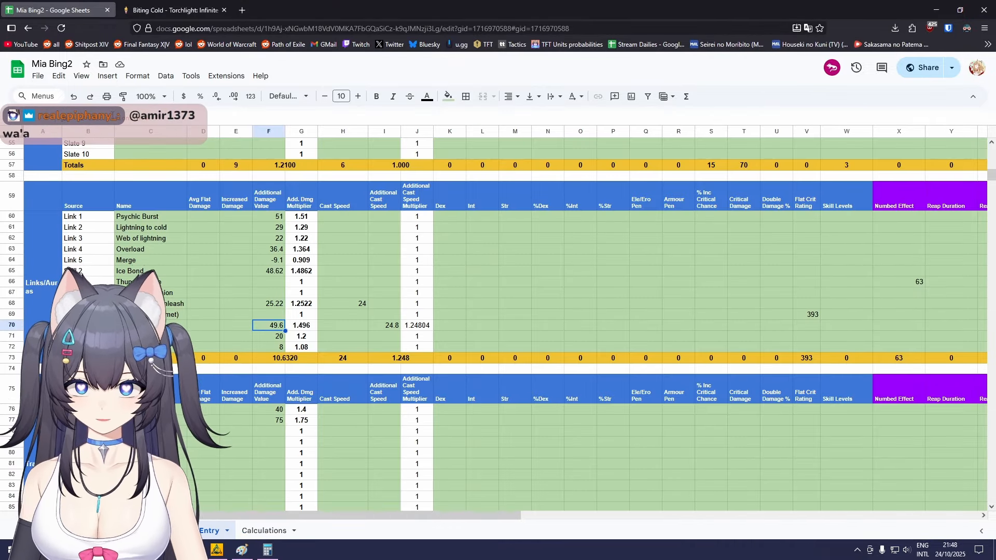
{"action": "key", "text": "Escape"}
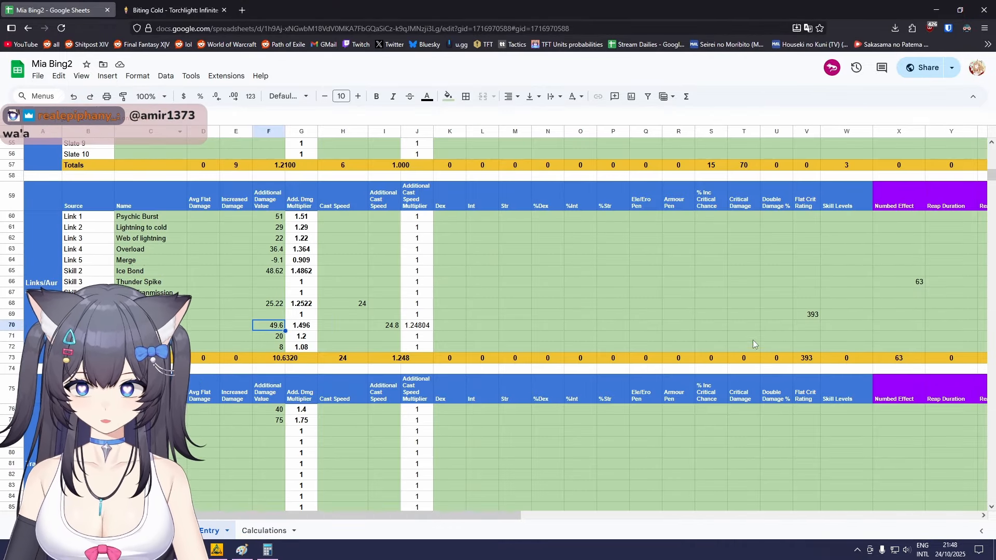
{"action": "left_click", "coordinate": [394, 327]}
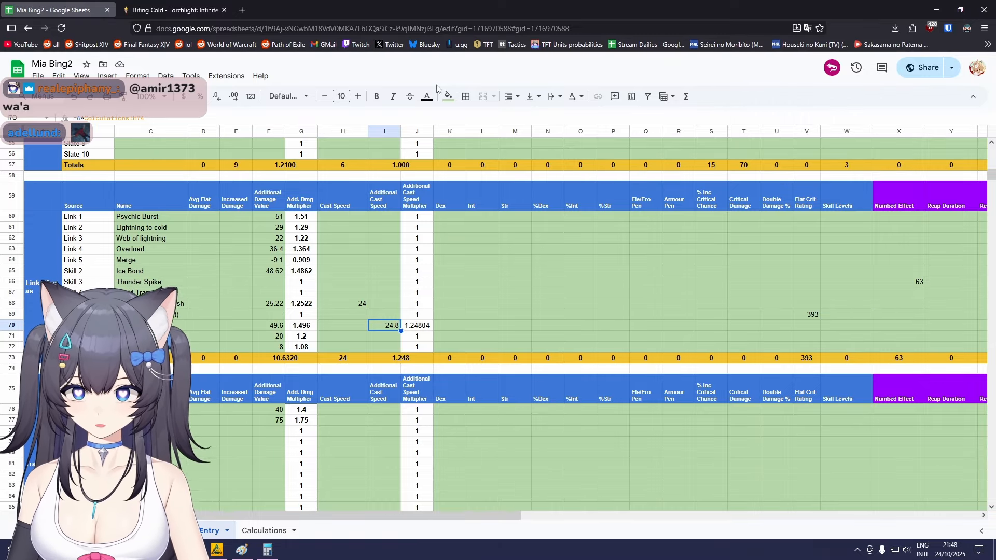
{"action": "scroll", "coordinate": [422, 261], "scroll_direction": "up", "scroll_amount": 4}
{"action": "scroll", "coordinate": [422, 261], "scroll_direction": "up", "scroll_amount": 3}
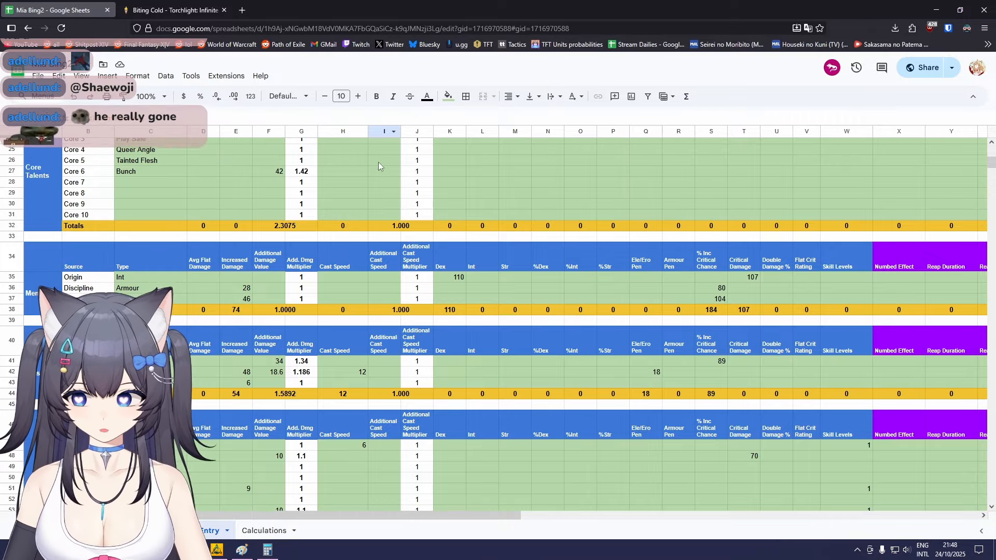
{"action": "scroll", "coordinate": [395, 240], "scroll_direction": "down", "scroll_amount": 2}
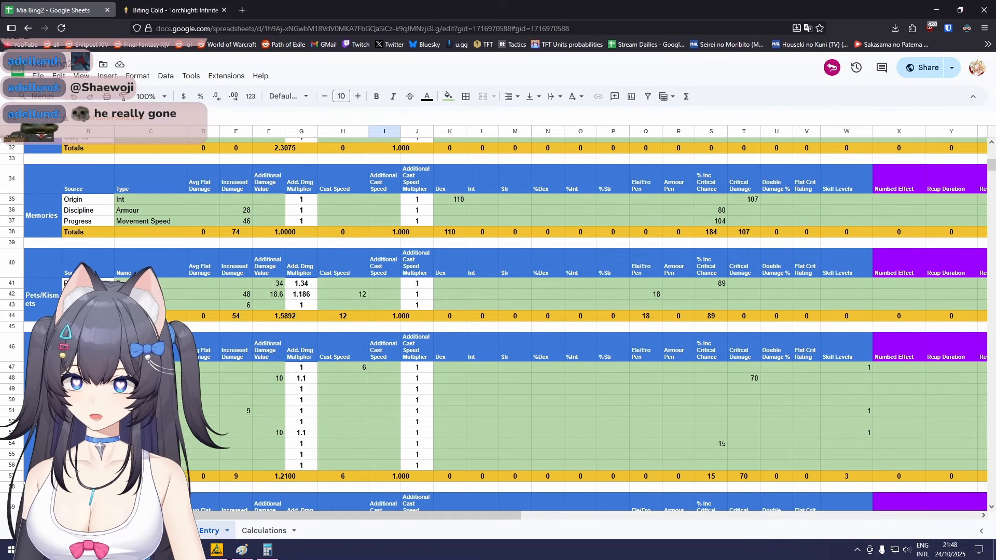
{"action": "left_click_drag", "start_coordinate": [176, 284], "coordinate": [218, 264]}
Switch to Torchlight: Infinite, open the Pact screen and examine the destiny nodes on the Squiddle branch.
{"action": "key", "text": "alt+Tab"}
{"action": "key", "text": "Escape"}
{"action": "key", "text": "Escape"}
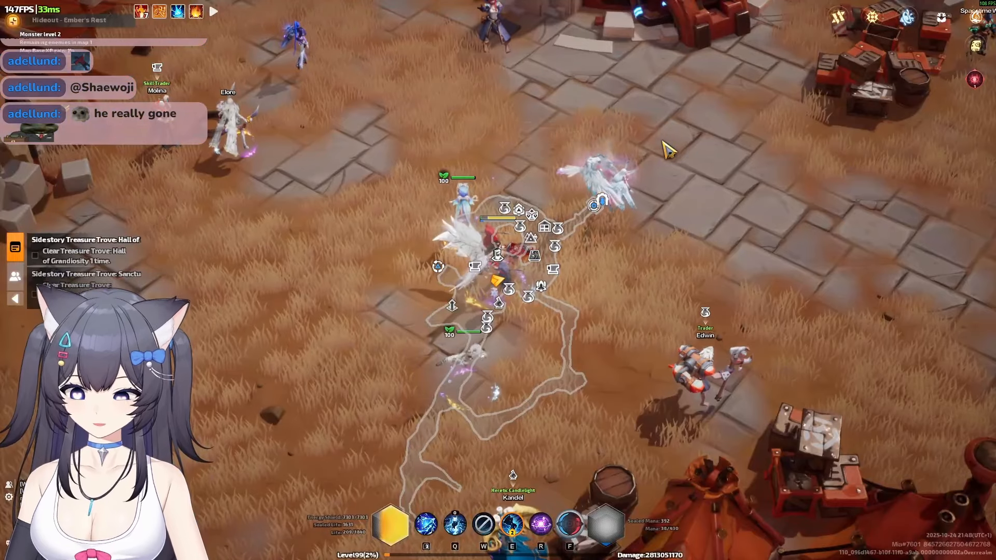
{"action": "key", "text": "p"}
{"action": "left_click", "coordinate": [203, 164]}
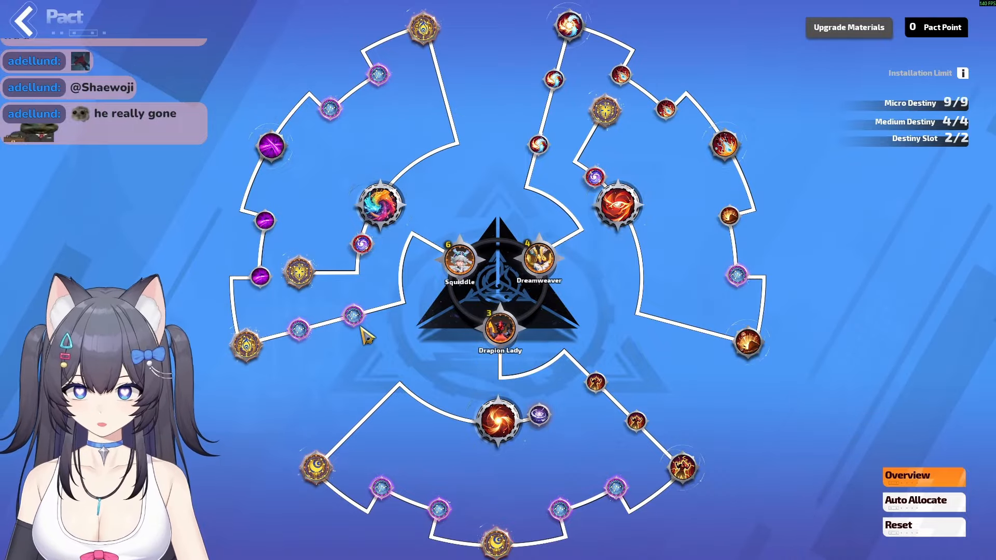
{"action": "mouse_move", "coordinate": [366, 246]}
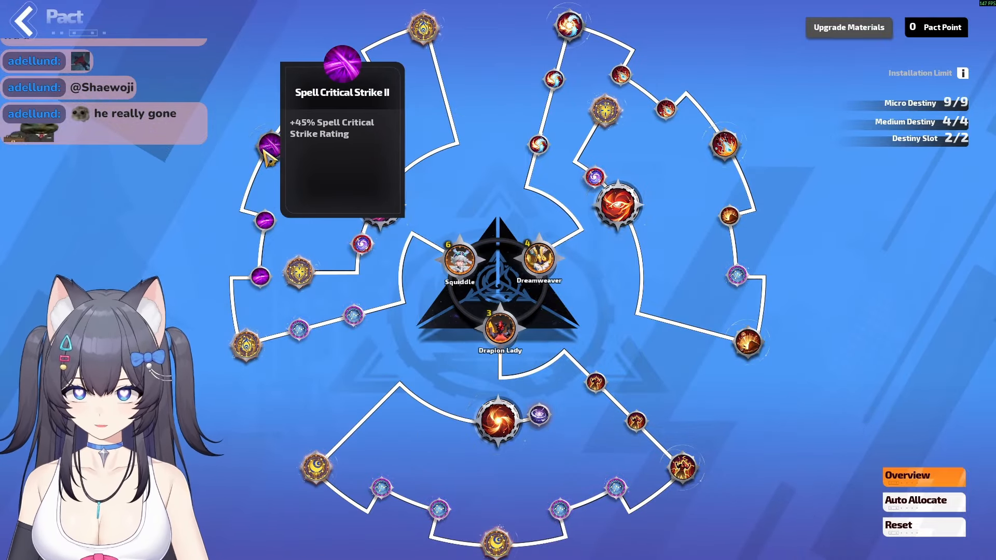
Compare Squiddle's critical chance entry on the Google Sheets Entry sheet with its Torchlight: Infinite pact nodes, including both Dual Kismet: Fire Plume nodes.
{"action": "key", "text": "alt+Tab"}
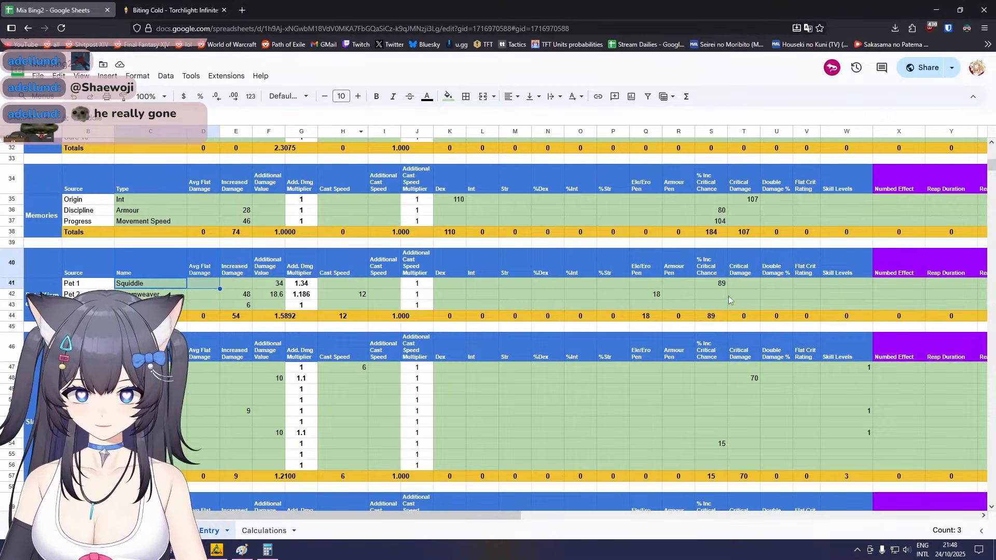
{"action": "left_click", "coordinate": [712, 283]}
{"action": "key", "text": "alt+Tab"}
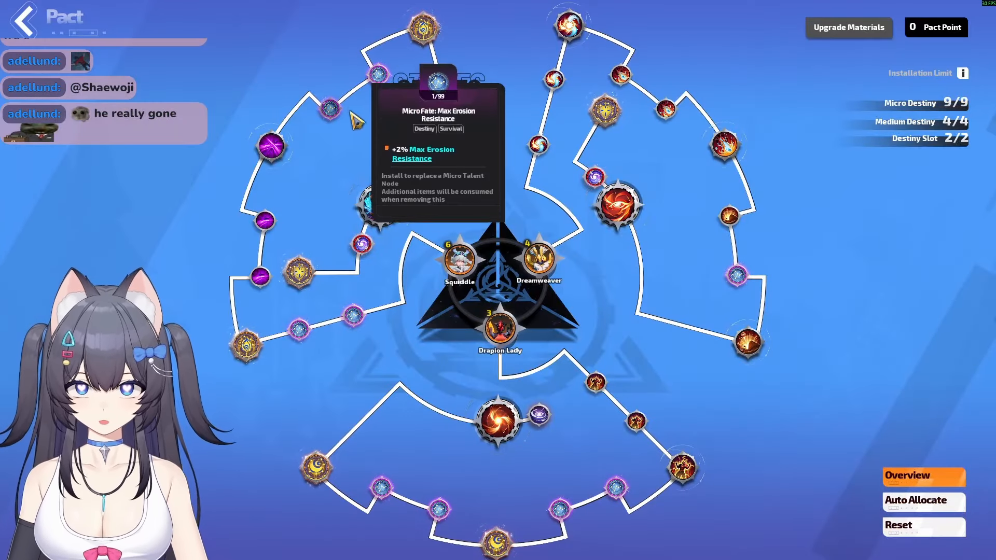
{"action": "mouse_move", "coordinate": [438, 38]}
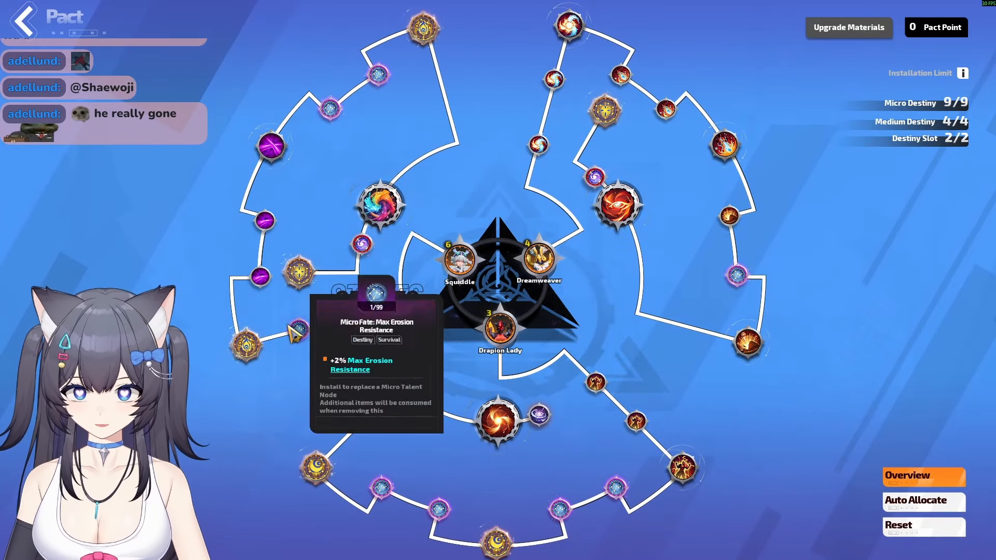
{"action": "left_click", "coordinate": [262, 358]}
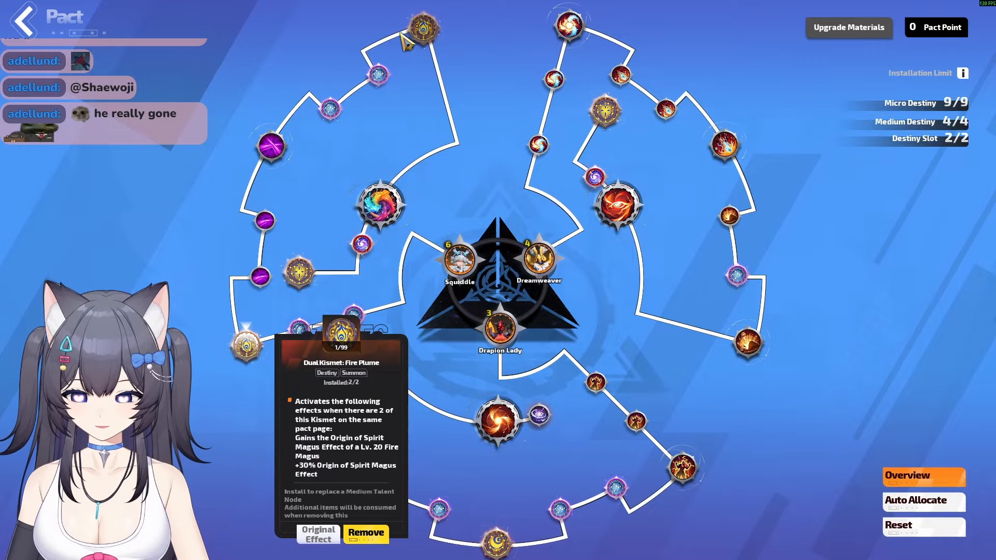
{"action": "left_click", "coordinate": [415, 32]}
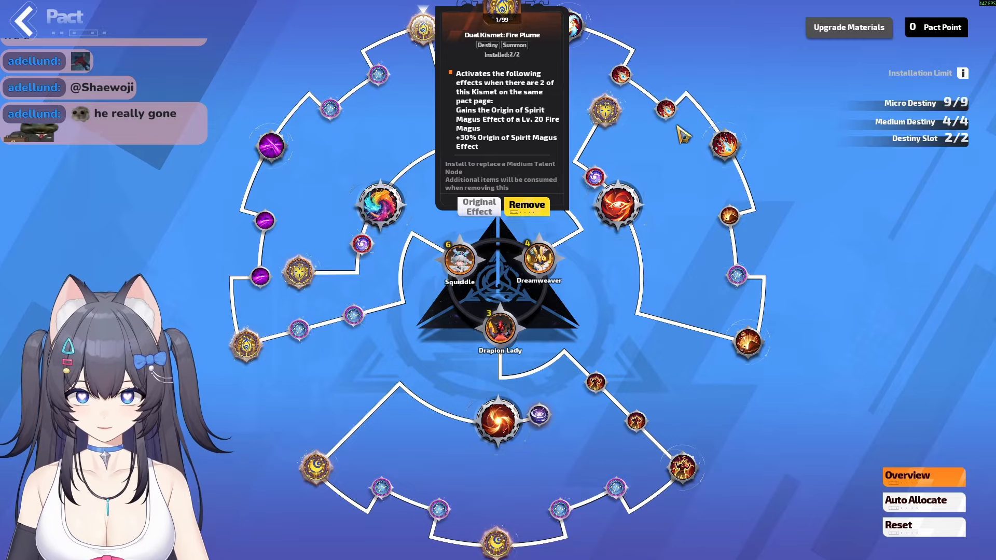
Read the Dreamweaver branch's pact nodes, then switch to Google Sheets and check its increased damage and penetration entries in row 42.
{"action": "left_click", "coordinate": [611, 117]}
{"action": "left_click", "coordinate": [608, 119]}
{"action": "mouse_move", "coordinate": [539, 147]}
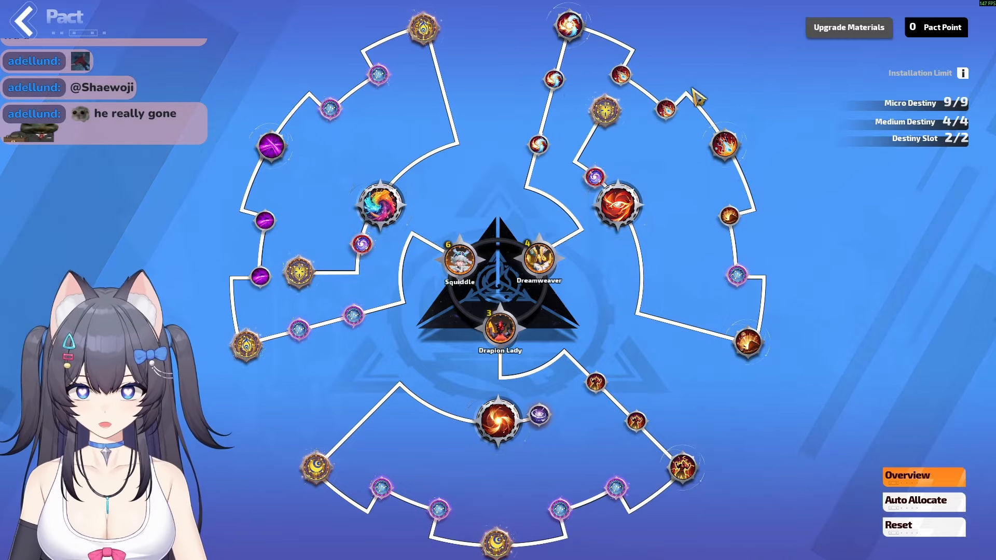
{"action": "mouse_move", "coordinate": [731, 220]}
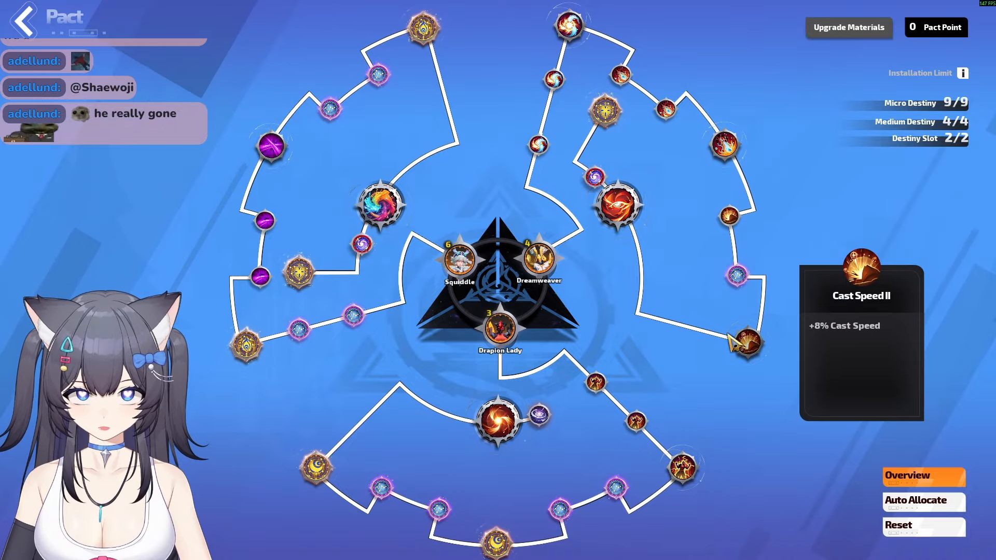
{"action": "key", "text": "alt+Tab"}
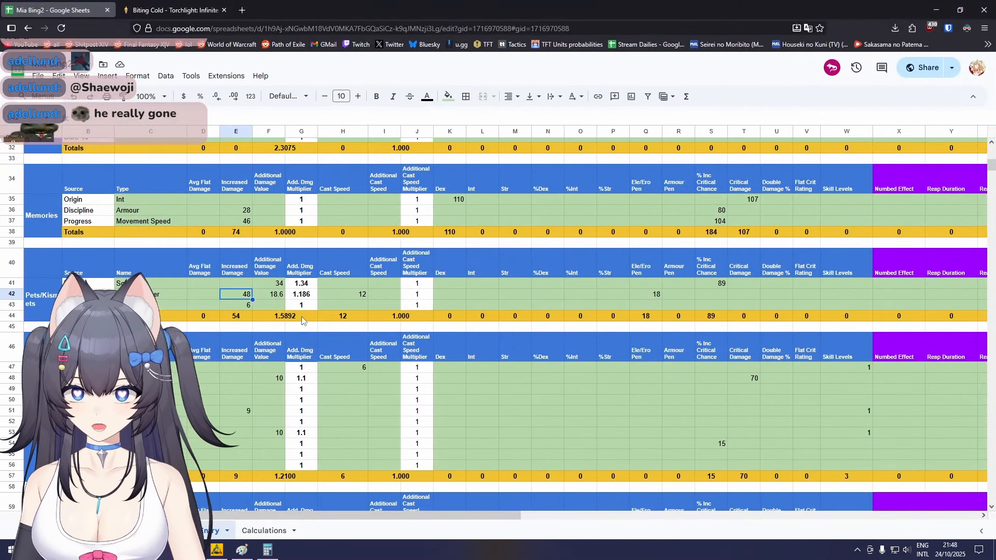
{"action": "left_click", "coordinate": [652, 296]}
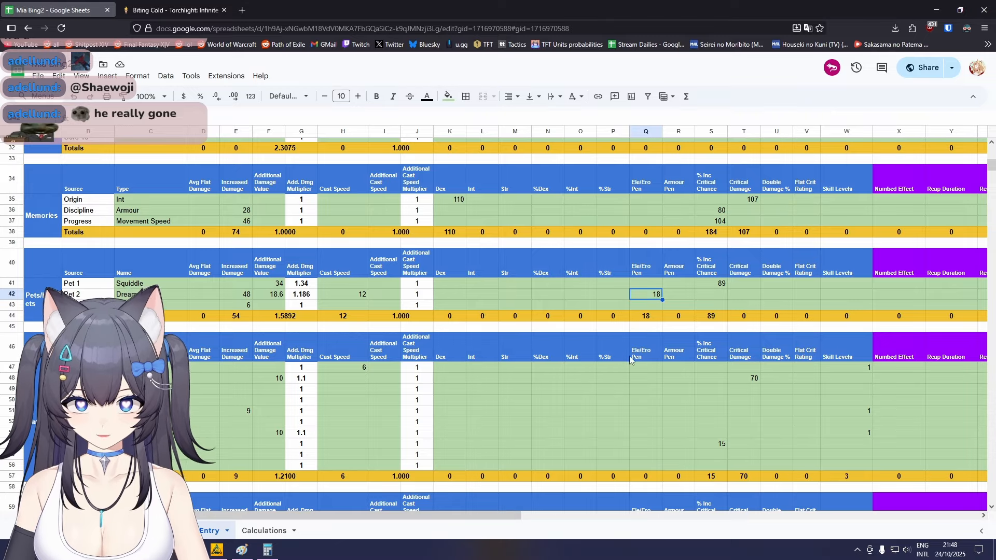
In Torchlight: Infinite, read Drapion Lady's Undetermined Fate Slots bonus and compare it with the increased damage in E43 in Google Sheets.
{"action": "key", "text": "alt+Tab"}
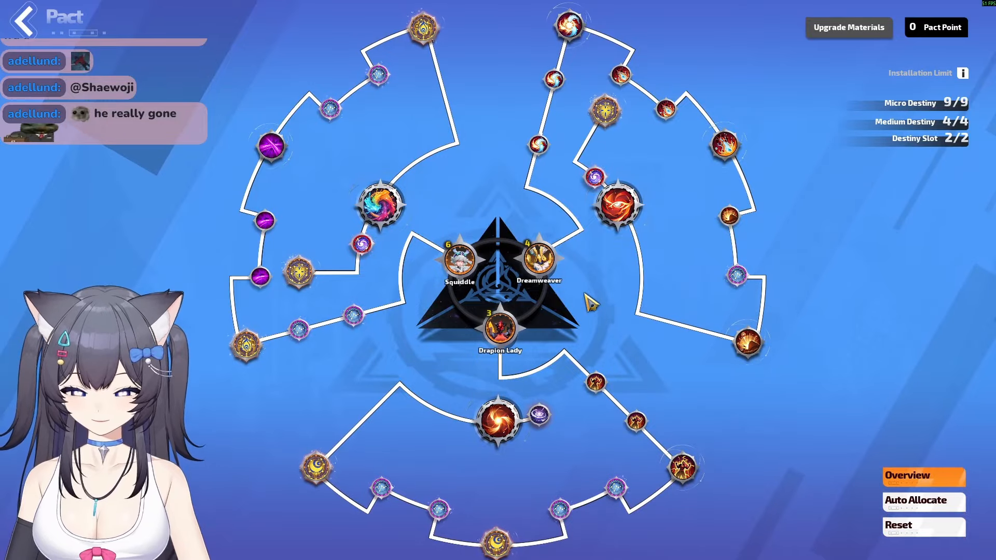
{"action": "mouse_move", "coordinate": [542, 422]}
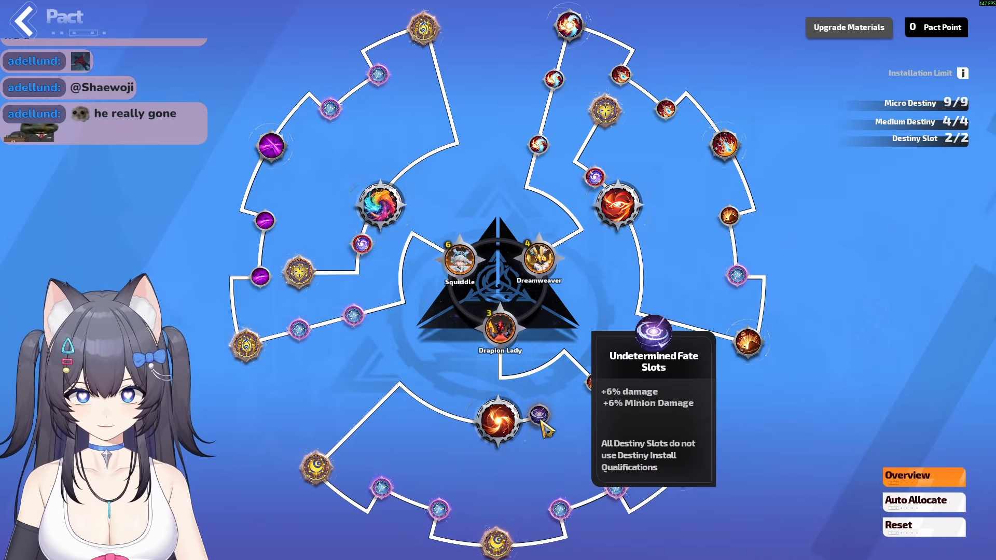
{"action": "left_click", "coordinate": [540, 420]}
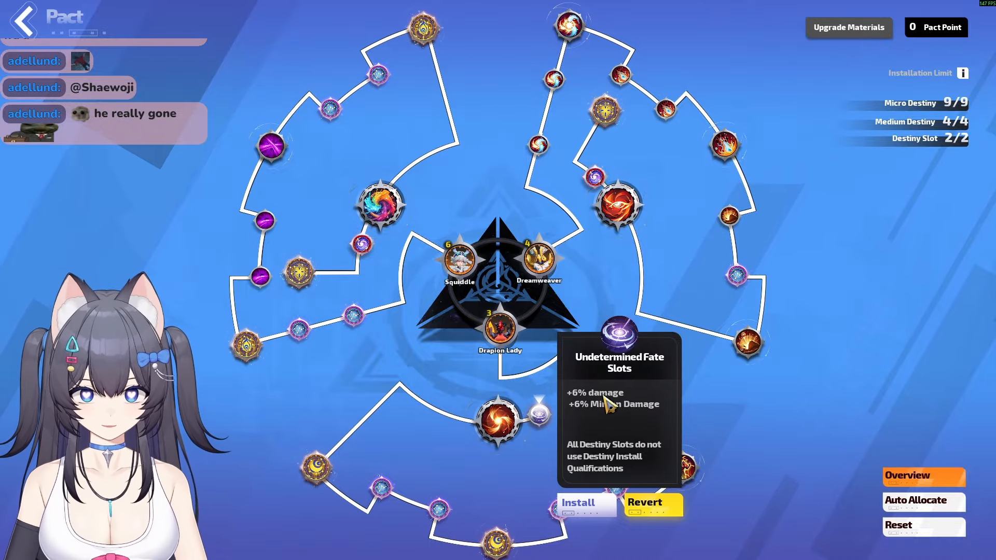
{"action": "key", "text": "alt+Tab"}
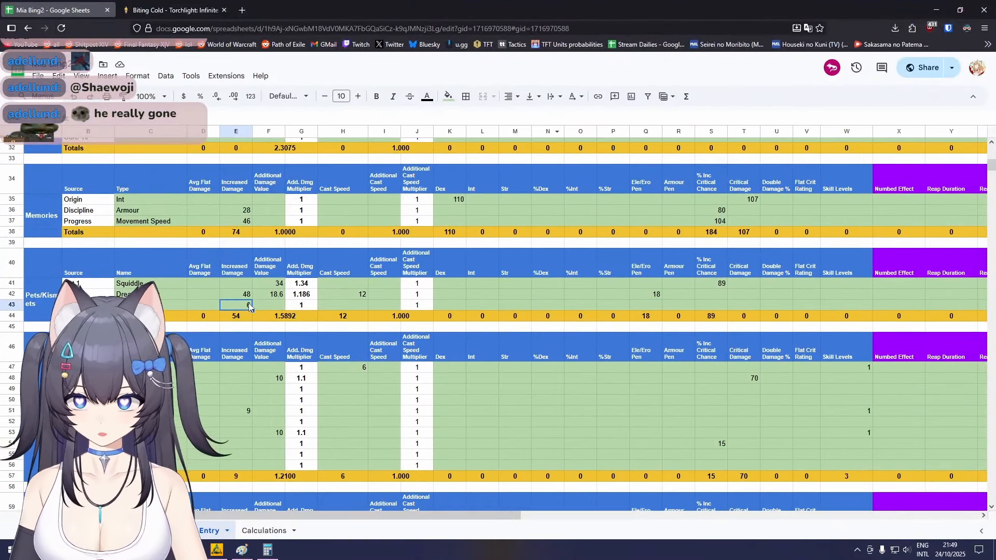
Review the Slates section, then switch to Torchlight: Infinite, open the Talent screen's slate board and read the A Corner of Divinity slate.
{"action": "scroll", "coordinate": [540, 274], "scroll_direction": "down", "scroll_amount": 5}
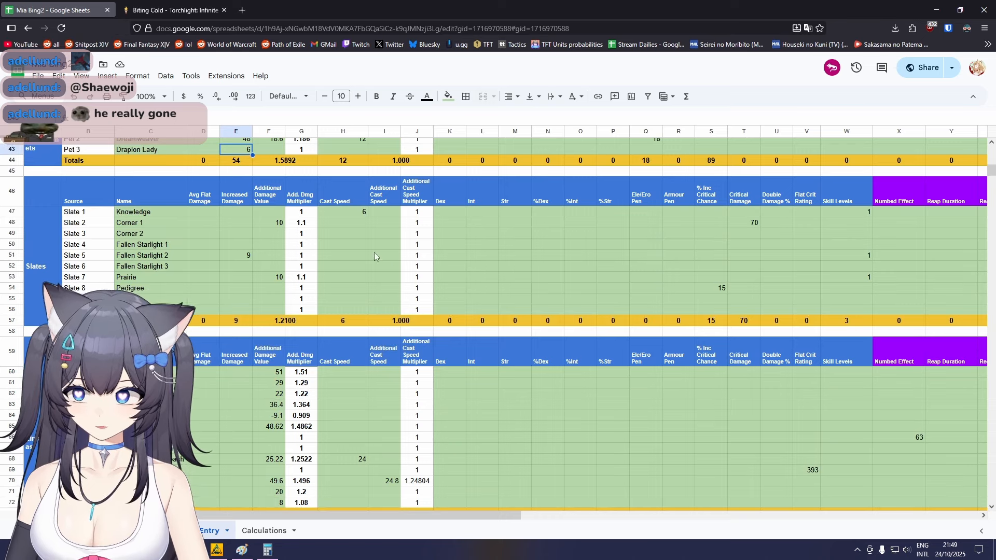
{"action": "key", "text": "alt+Tab"}
{"action": "key", "text": "Escape"}
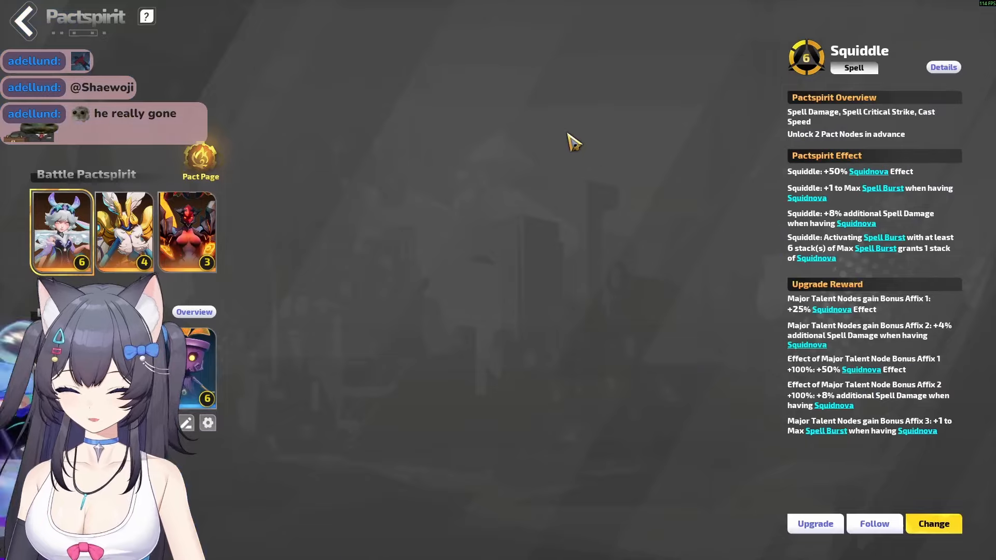
{"action": "key", "text": "Escape"}
{"action": "key", "text": "t"}
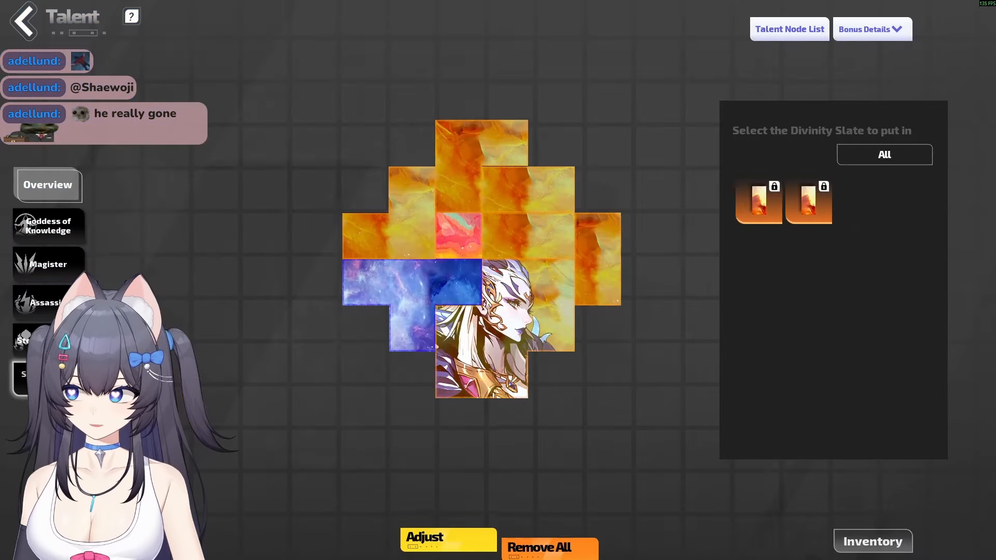
{"action": "left_click", "coordinate": [414, 221]}
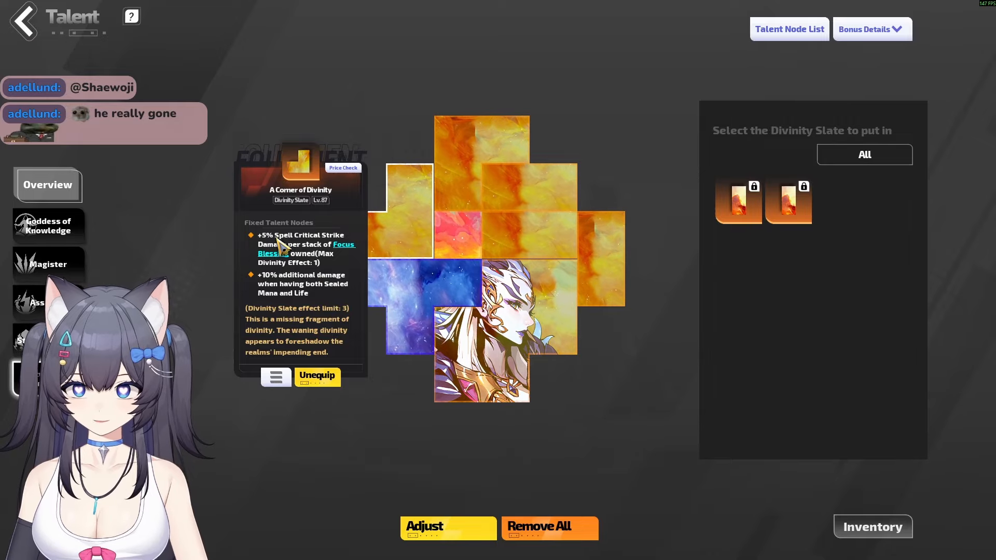
In Google Sheets, check Corner 1's critical damage in T48 and additional damage in F48 against the in-game slate.
{"action": "key", "text": "alt+Tab"}
{"action": "left_click", "coordinate": [754, 226]}
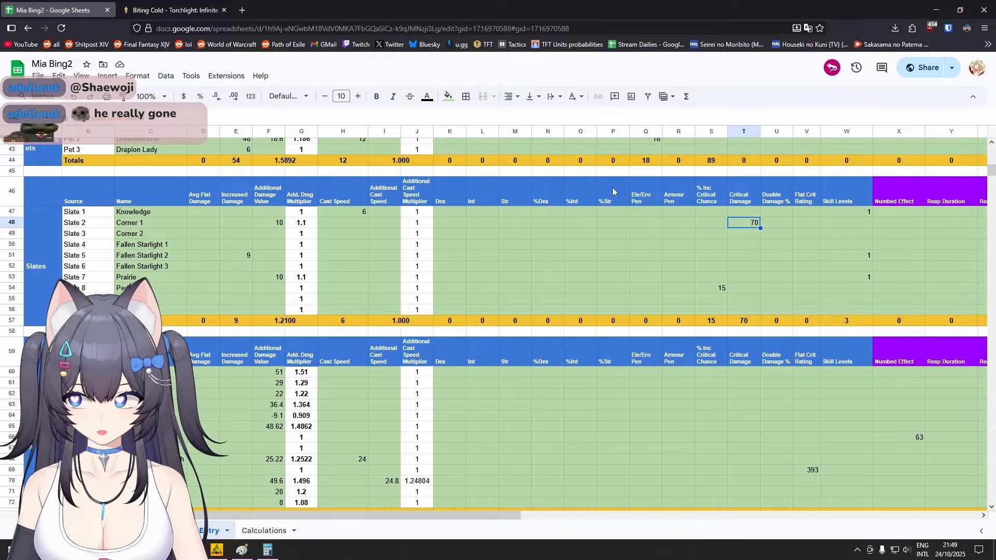
{"action": "key", "text": "alt+Tab"}
{"action": "key", "text": "alt+Tab"}
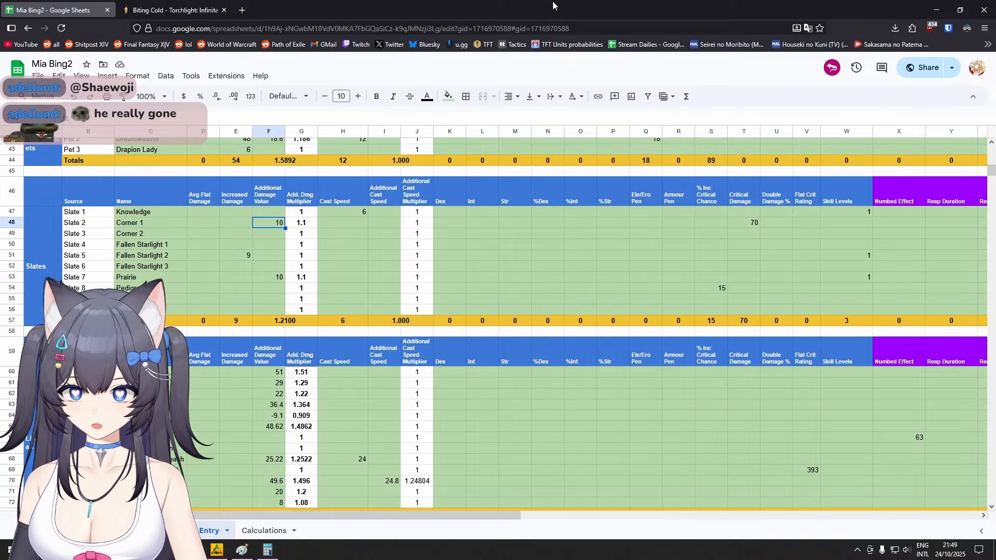
Read the Goddess of Knowledge's Divinity slate in Torchlight: Infinite and compare it with Slate 1's Cast Speed, Skill Levels and Max Spell Burst in Google Sheets.
{"action": "key", "text": "alt+Tab"}
{"action": "left_click", "coordinate": [423, 291]}
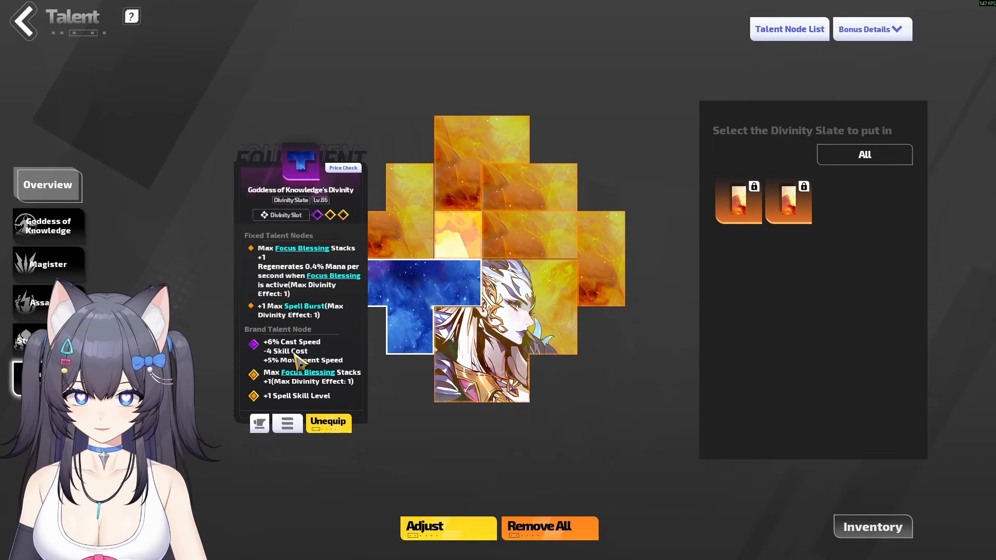
{"action": "key", "text": "alt+Tab"}
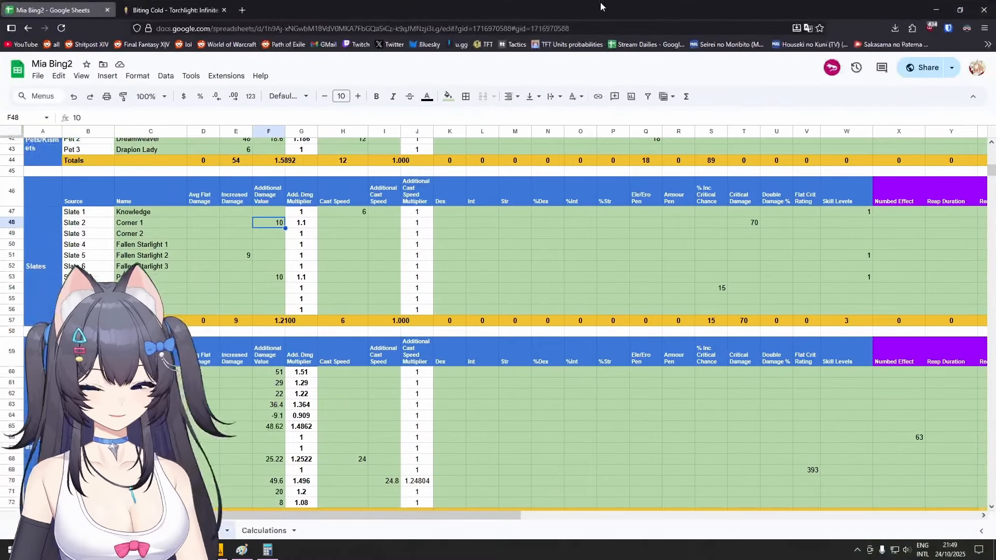
{"action": "left_click", "coordinate": [340, 214]}
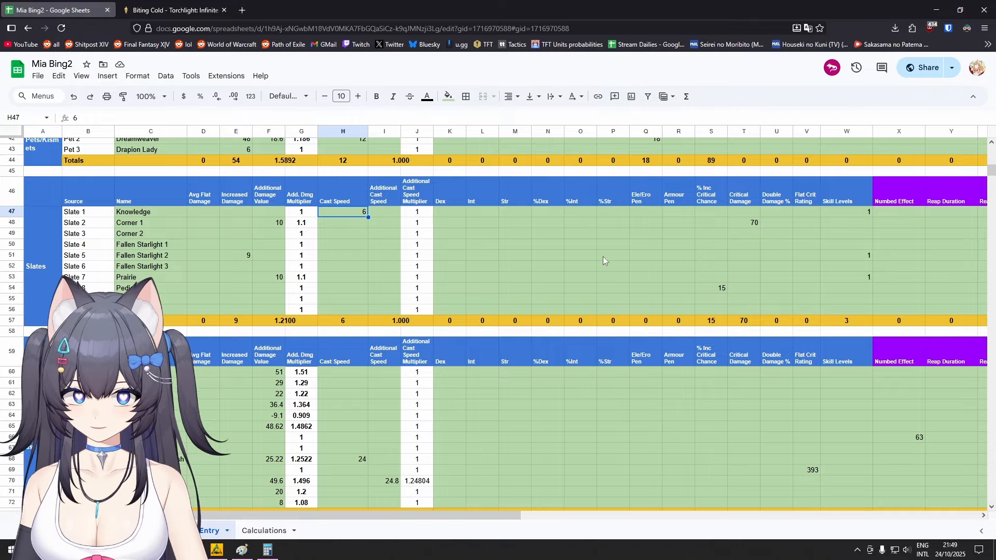
{"action": "left_click", "coordinate": [871, 214]}
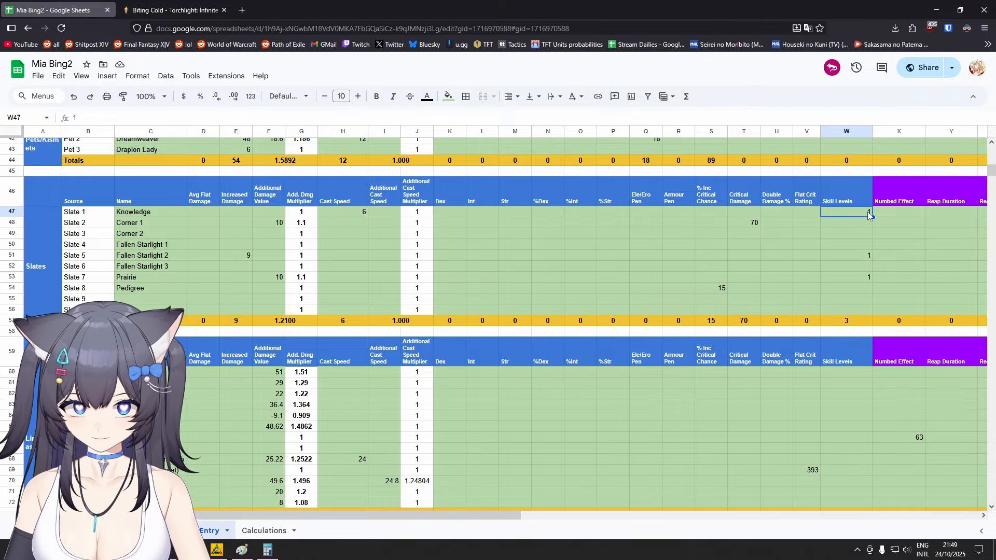
{"action": "left_click_drag", "start_coordinate": [467, 515], "coordinate": [764, 515]}
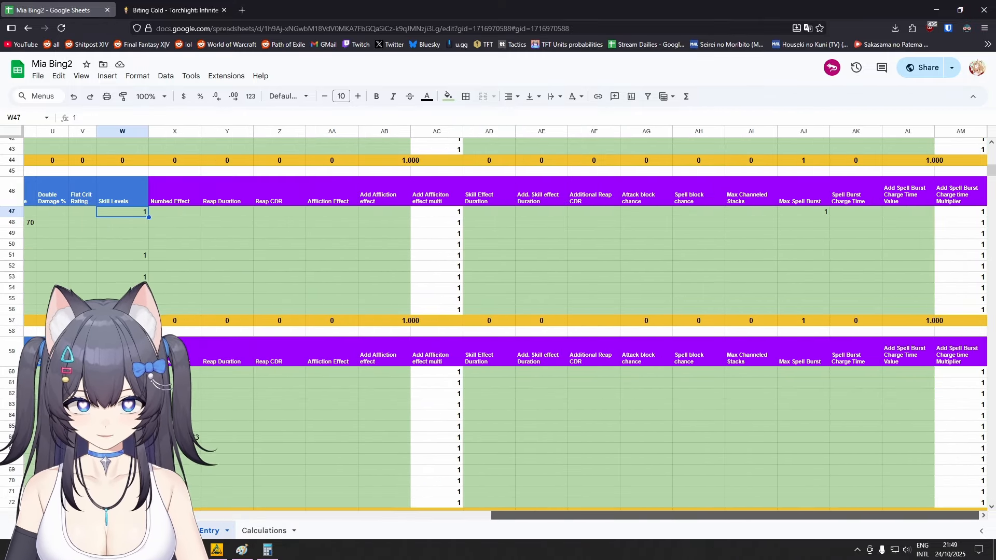
{"action": "left_click", "coordinate": [789, 209]}
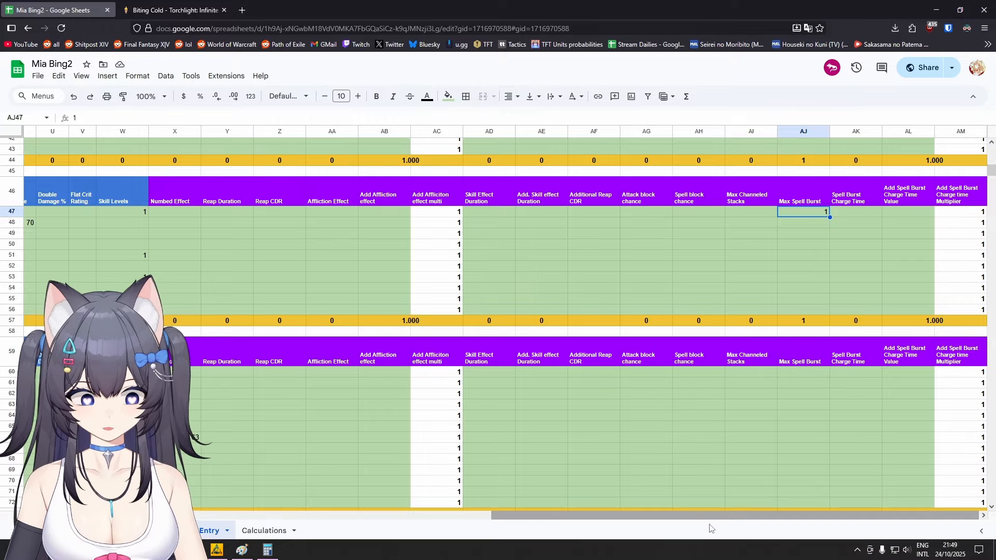
{"action": "left_click_drag", "start_coordinate": [710, 516], "coordinate": [344, 477]}
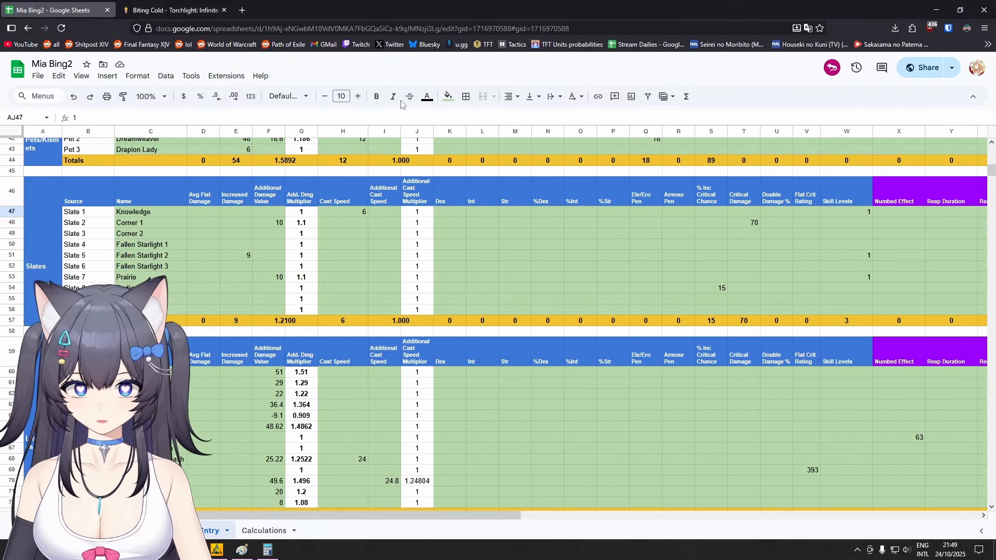
Read the talents copied by the When Sparks Set the Prairie Ablaze slate in Torchlight: Infinite, then set Prairie's Skill Levels to 2 in Google Sheets.
{"action": "key", "text": "alt+Tab"}
{"action": "left_click", "coordinate": [470, 231]}
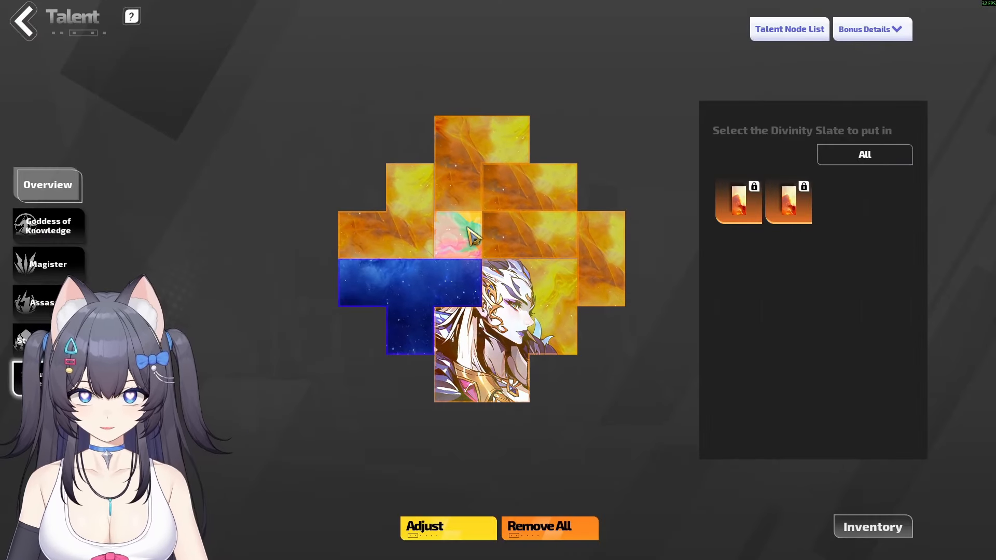
{"action": "left_click", "coordinate": [470, 232]}
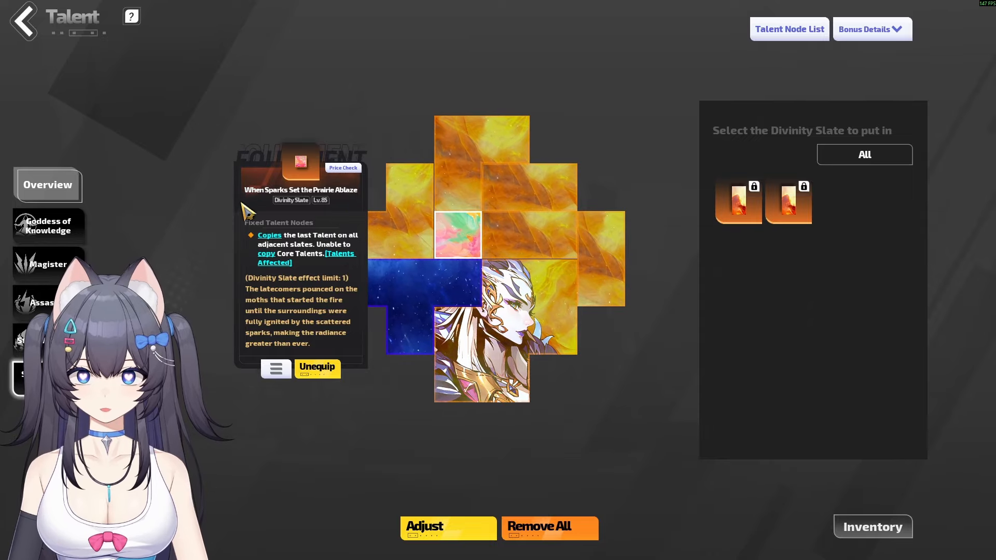
{"action": "mouse_move", "coordinate": [350, 265]}
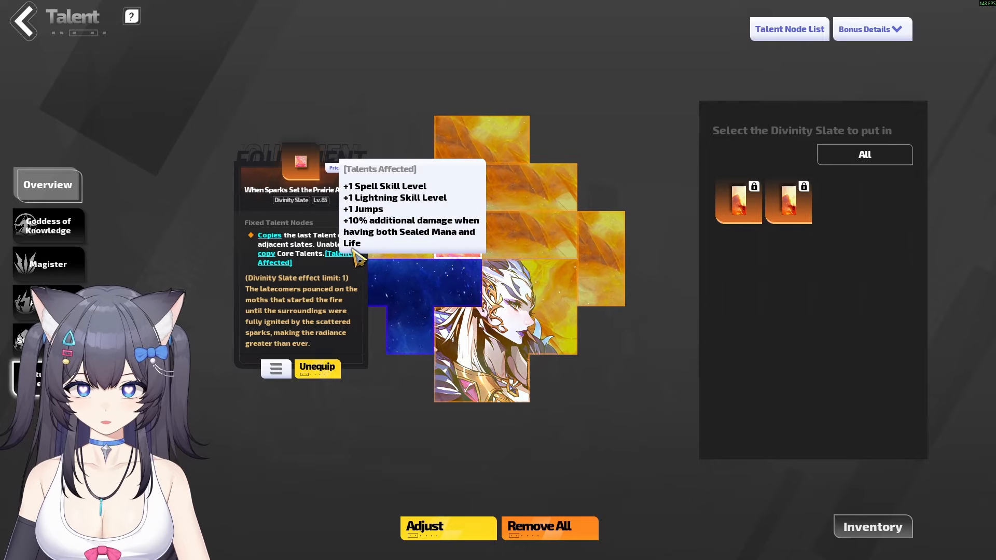
{"action": "key", "text": "alt+Tab"}
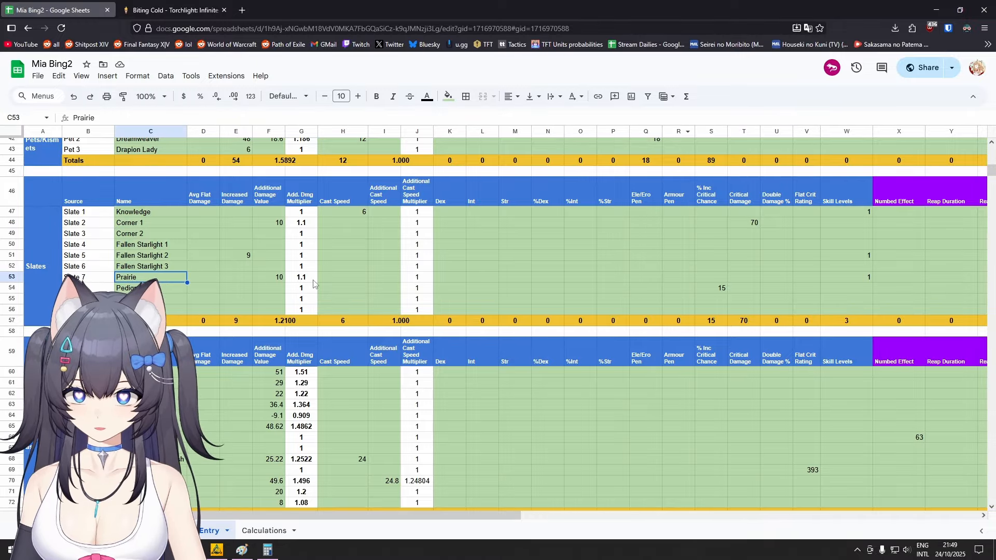
{"action": "left_click", "coordinate": [855, 282]}
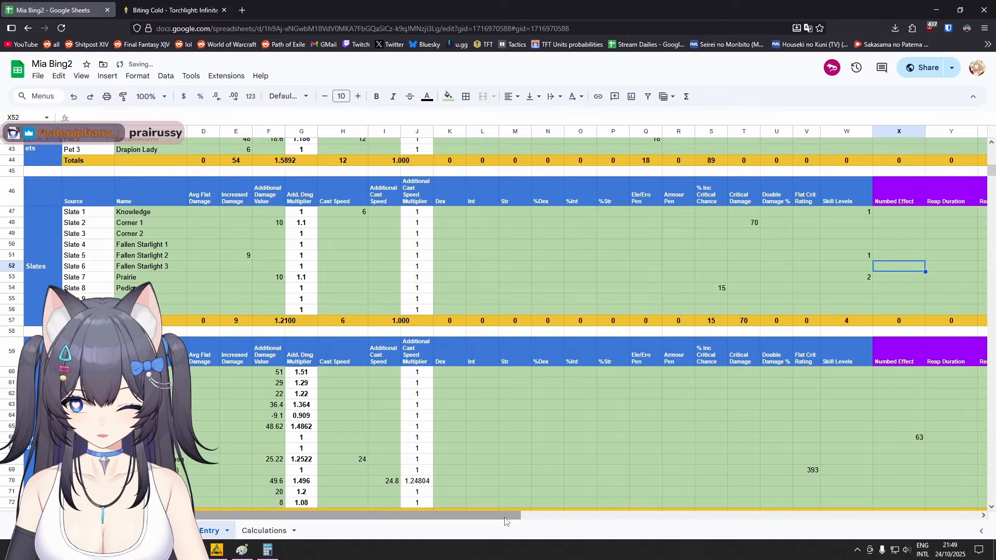
Recheck the Prairie slate's affected talents in Torchlight: Infinite against its Skill Levels entry in W53 in Google Sheets.
{"action": "key", "text": "alt+Tab"}
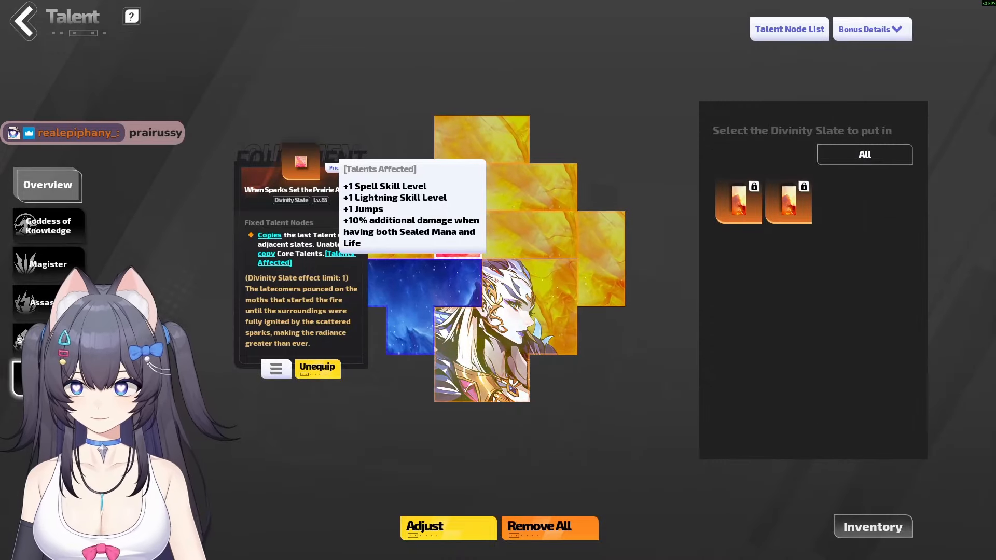
{"action": "key", "text": "alt+Tab"}
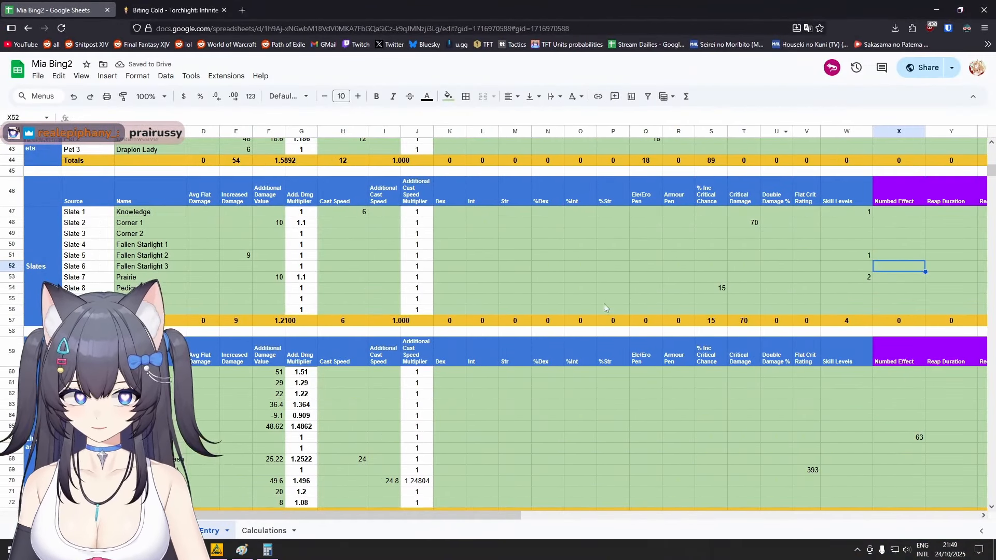
{"action": "key", "text": "alt+Tab"}
{"action": "key", "text": "alt+Tab"}
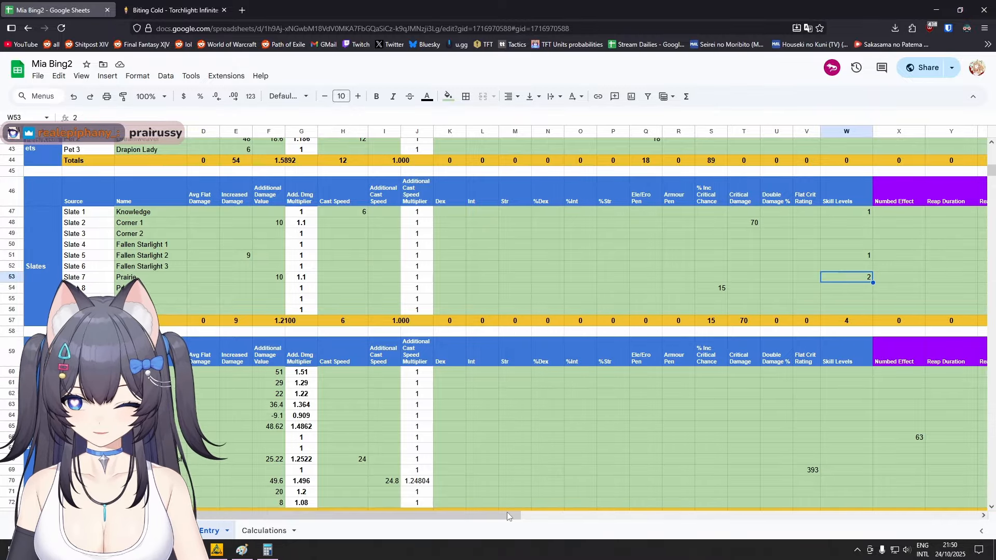
{"action": "left_click_drag", "start_coordinate": [508, 517], "coordinate": [449, 520]}
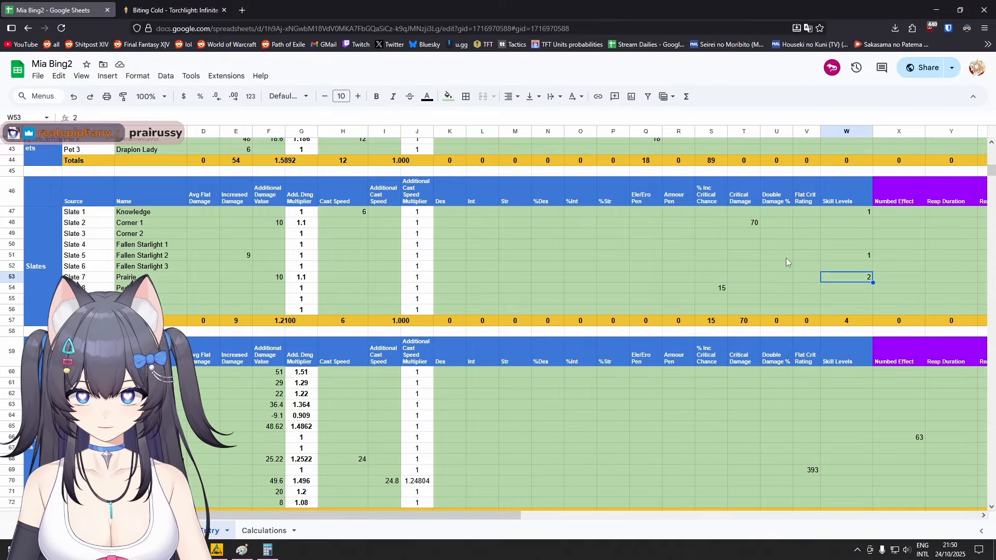
Switch to Torchlight: Infinite and read the fixed talents on the two horizontal Fallen Starlight slates.
{"action": "key", "text": "alt+Tab"}
{"action": "left_click", "coordinate": [534, 222]}
{"action": "left_click", "coordinate": [505, 228]}
{"action": "left_click", "coordinate": [531, 240]}
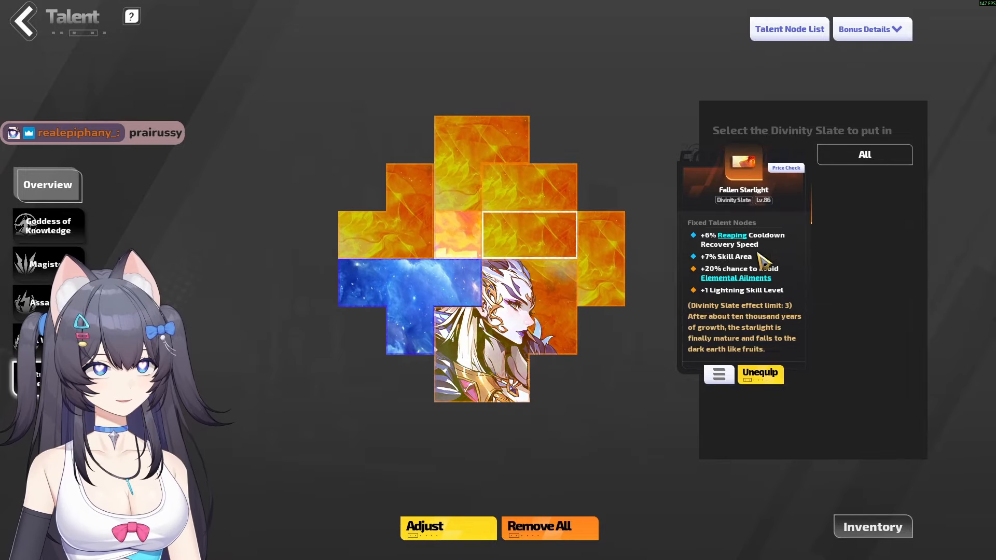
{"action": "left_click", "coordinate": [536, 200]}
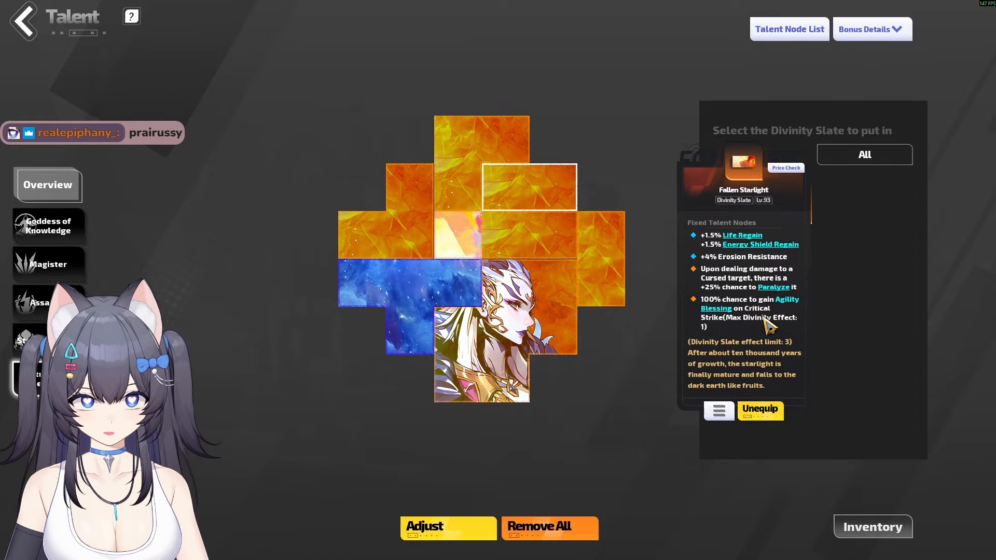
Switch to Google Sheets and check the Paralyze and Agility Blessings options on the Calculations sheet.
{"action": "key", "text": "alt+Tab"}
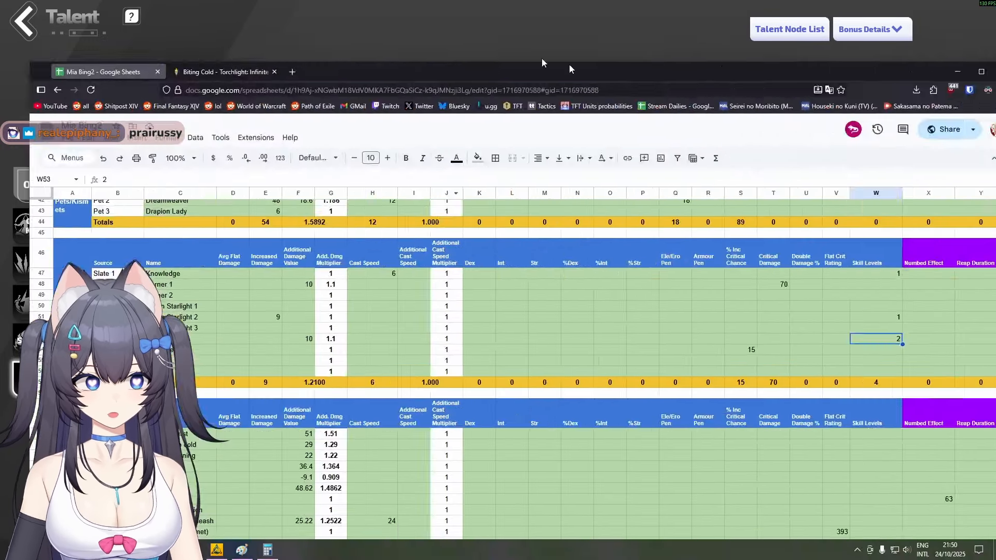
{"action": "scroll", "coordinate": [303, 389], "scroll_direction": "down", "scroll_amount": 6}
{"action": "scroll", "coordinate": [301, 384], "scroll_direction": "down", "scroll_amount": 3}
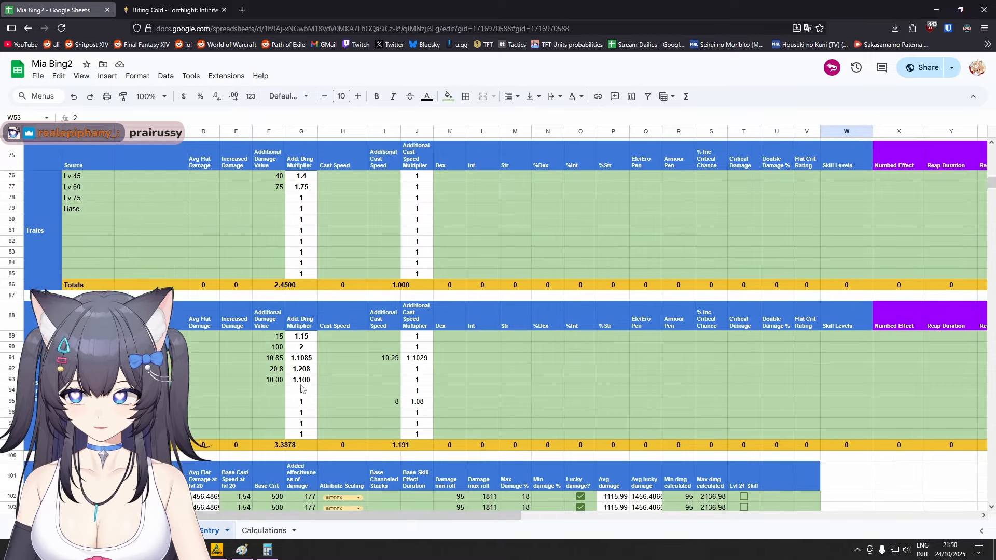
{"action": "scroll", "coordinate": [289, 398], "scroll_direction": "up", "scroll_amount": 3}
{"action": "scroll", "coordinate": [289, 398], "scroll_direction": "up", "scroll_amount": 5}
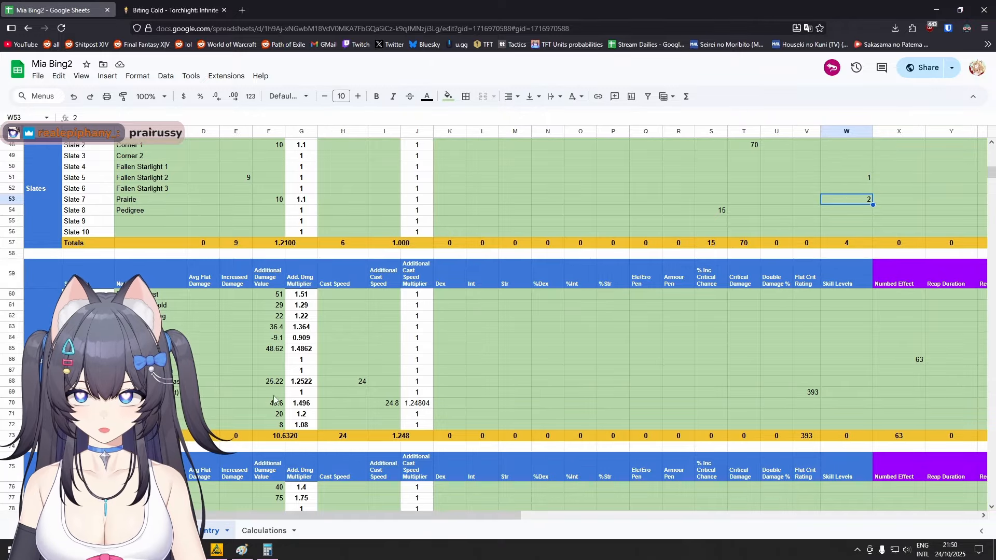
{"action": "scroll", "coordinate": [269, 369], "scroll_direction": "up", "scroll_amount": 3}
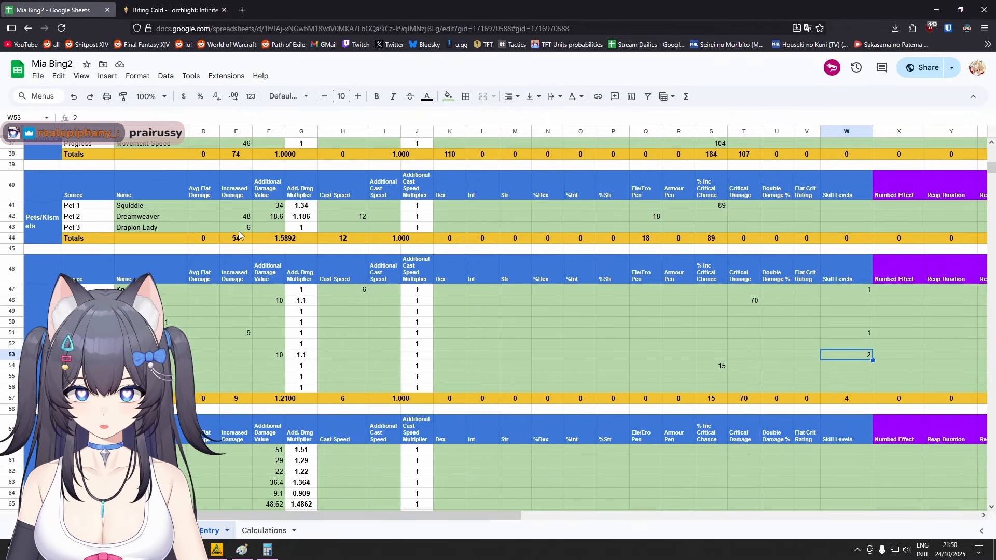
{"action": "left_click_drag", "start_coordinate": [590, 14], "coordinate": [648, 1]}
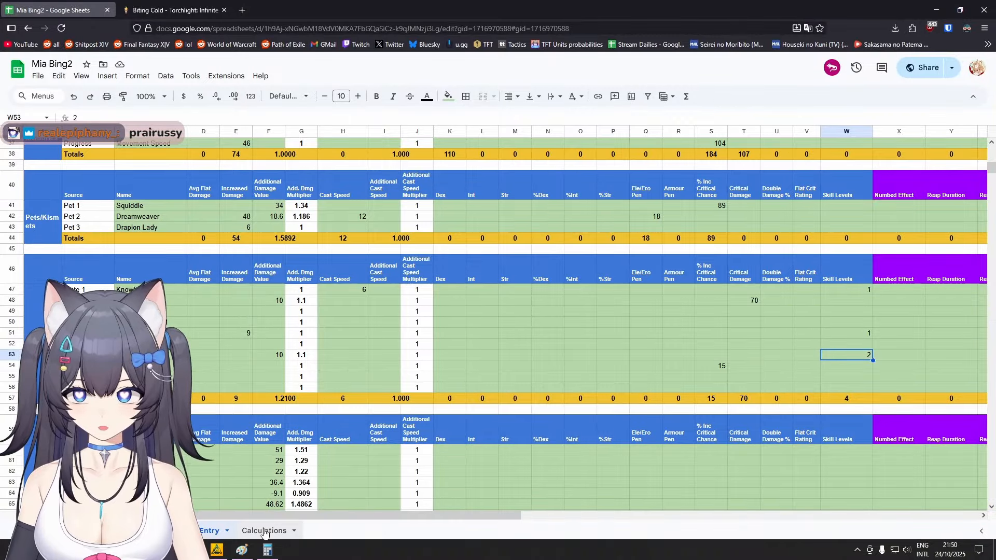
{"action": "left_click_drag", "start_coordinate": [441, 9], "coordinate": [570, 1]}
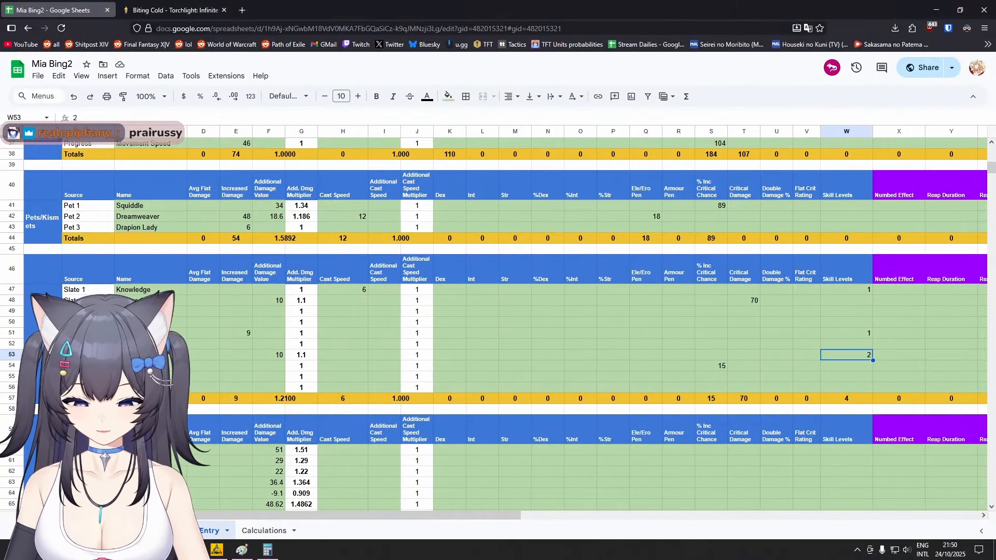
{"action": "left_click", "coordinate": [148, 531]}
{"action": "left_click", "coordinate": [93, 531]}
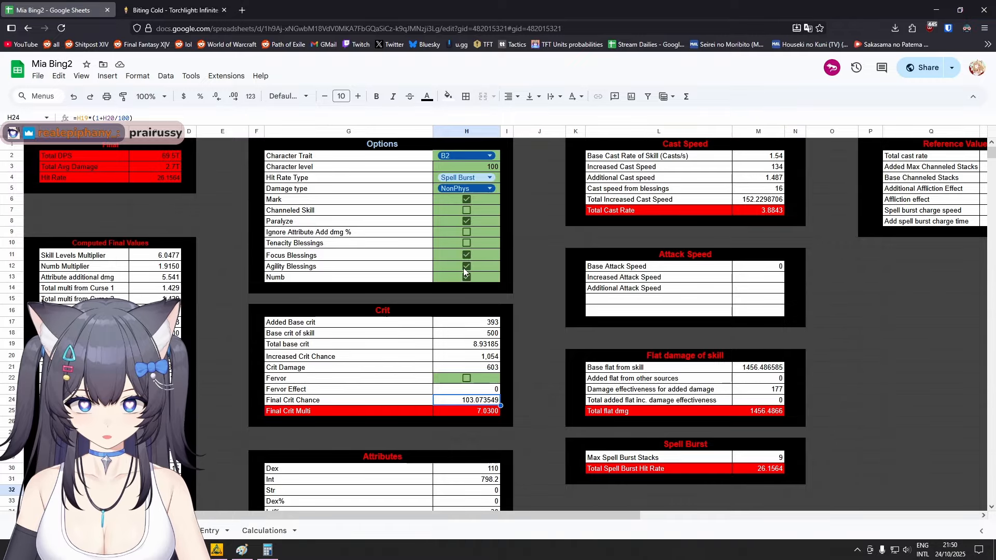
Reread the Fallen Starlight slates in Torchlight: Infinite and compare their damage bonus with Fallen Starlight 2's Increased Damage entry in Google Sheets.
{"action": "left_click", "coordinate": [937, 10]}
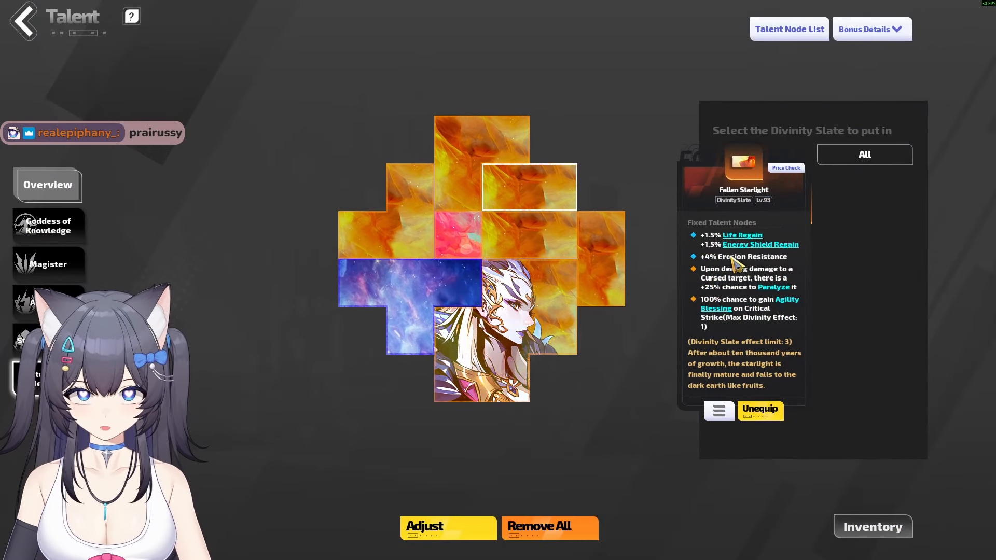
{"action": "left_click", "coordinate": [511, 231]}
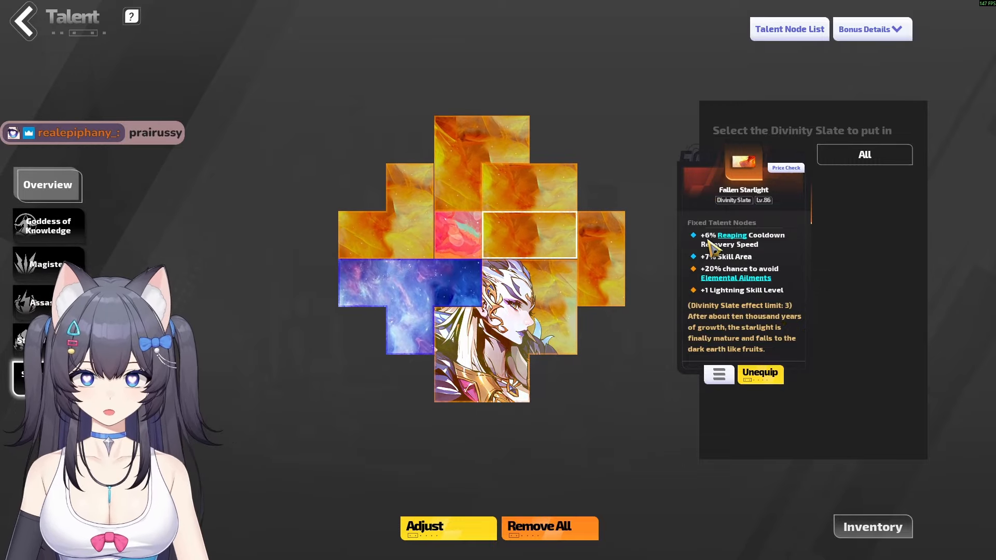
{"action": "left_click", "coordinate": [604, 267]}
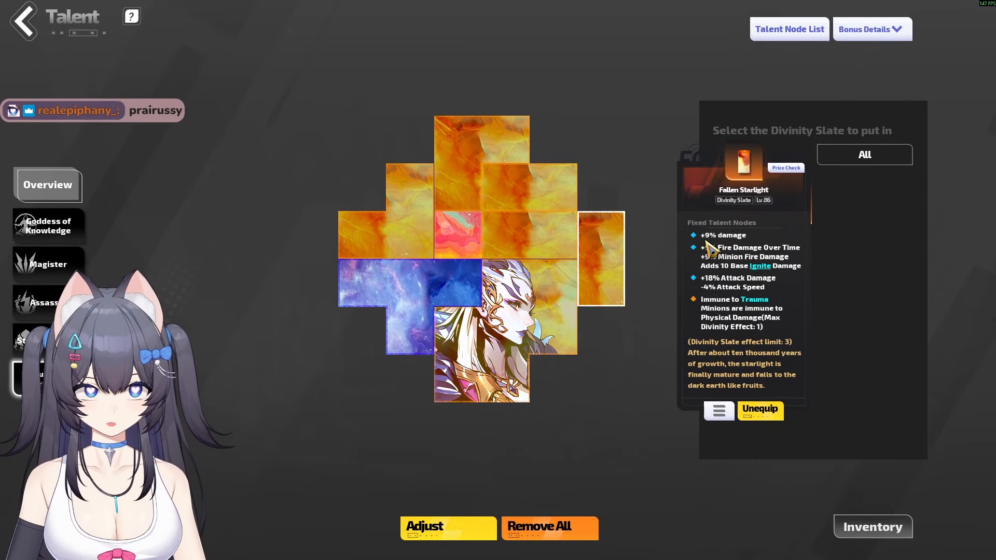
{"action": "key", "text": "alt+Tab"}
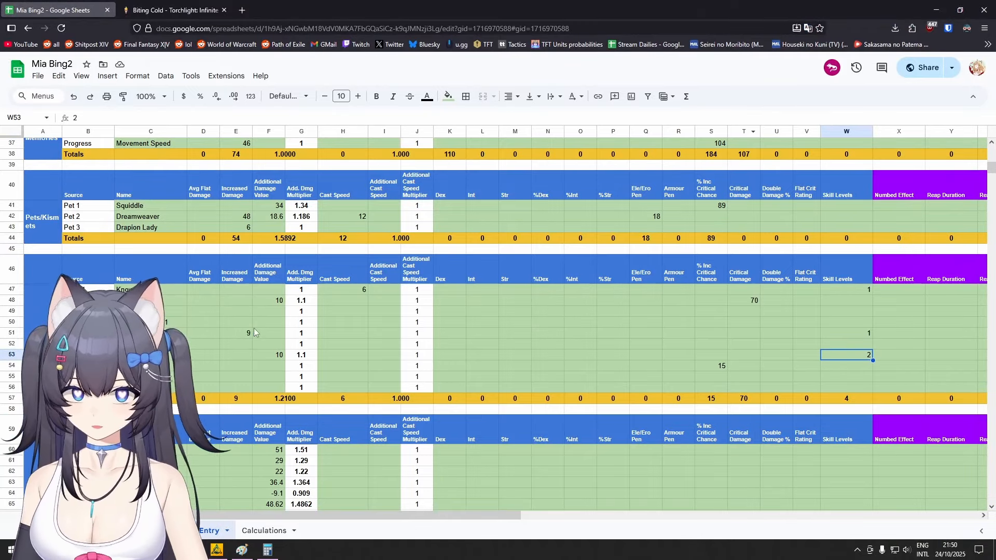
In Torchlight: Infinite, replace the +9% damage Fallen Starlight slate with the +1 Jumps one and save the slate layout.
{"action": "key", "text": "alt+Tab"}
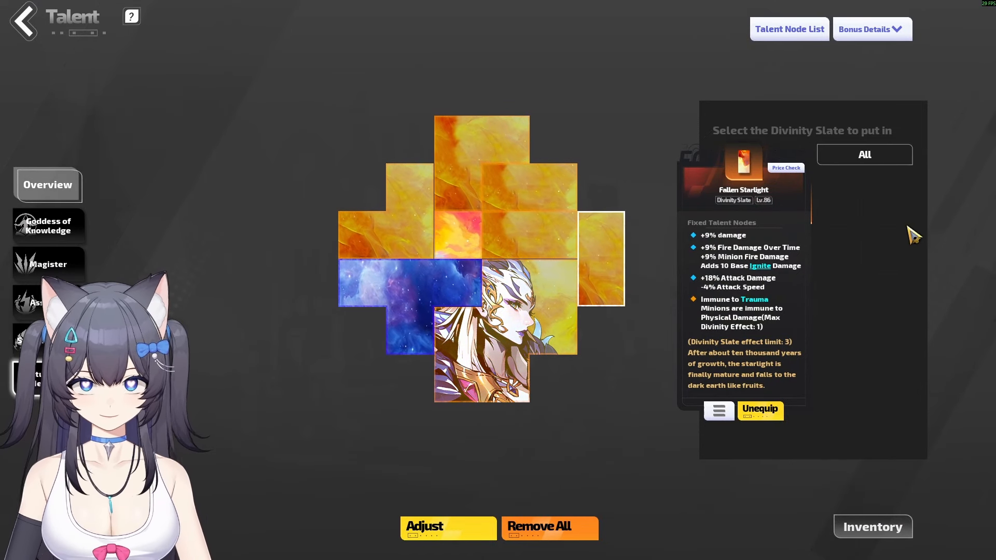
{"action": "left_click", "coordinate": [761, 410]}
{"action": "left_click", "coordinate": [789, 204]}
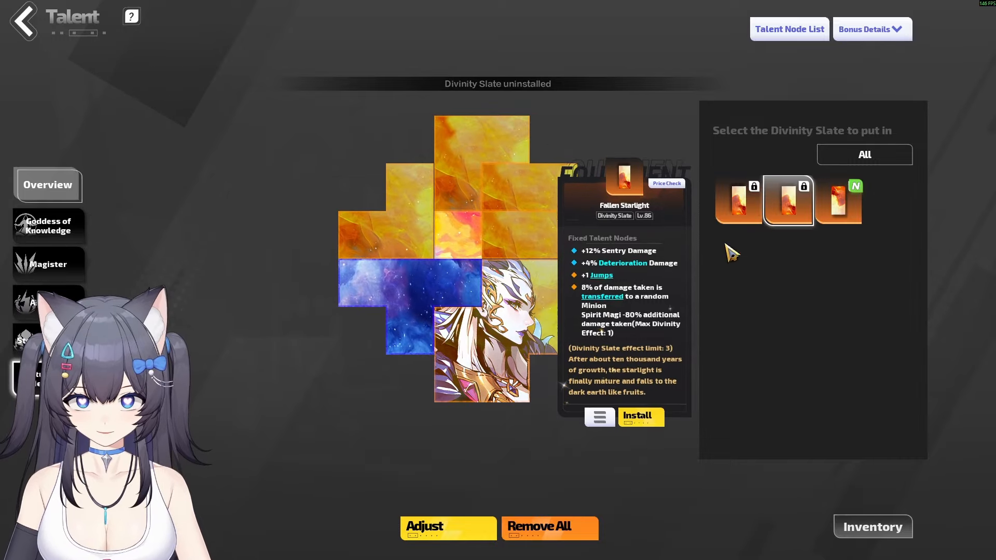
{"action": "left_click", "coordinate": [646, 404]}
{"action": "left_click_drag", "start_coordinate": [421, 285], "coordinate": [511, 260]}
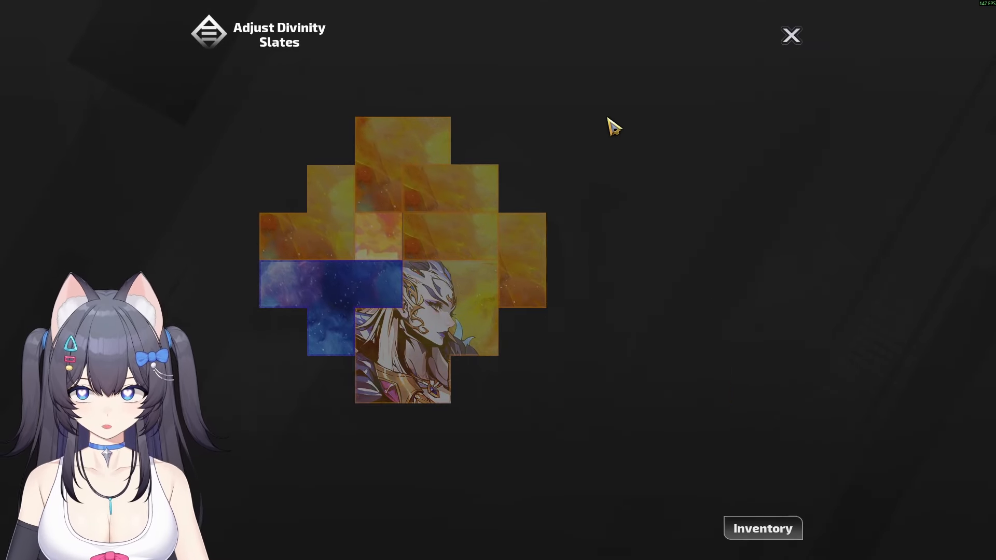
{"action": "left_click", "coordinate": [791, 35]}
{"action": "left_click", "coordinate": [560, 228]}
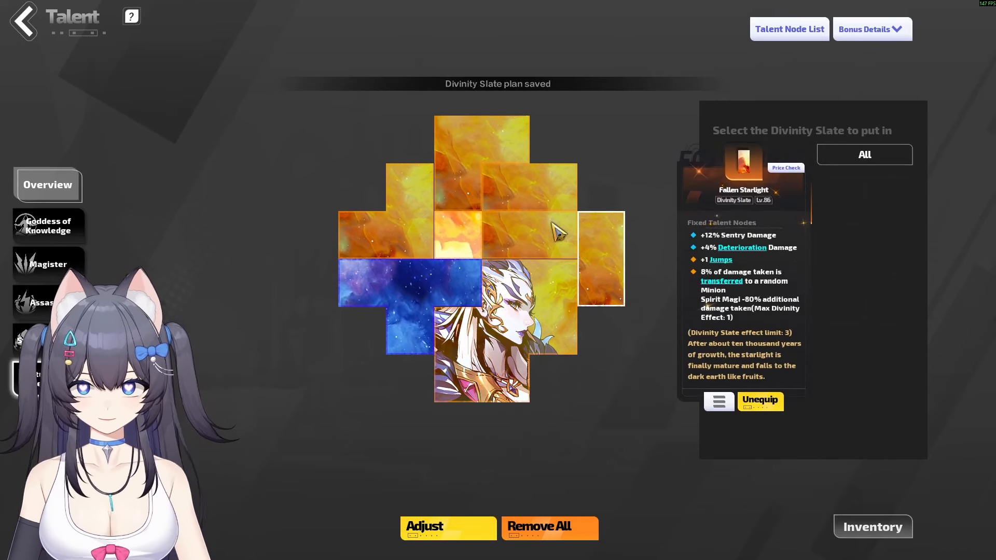
{"action": "left_click", "coordinate": [535, 197]}
{"action": "left_click", "coordinate": [609, 97]}
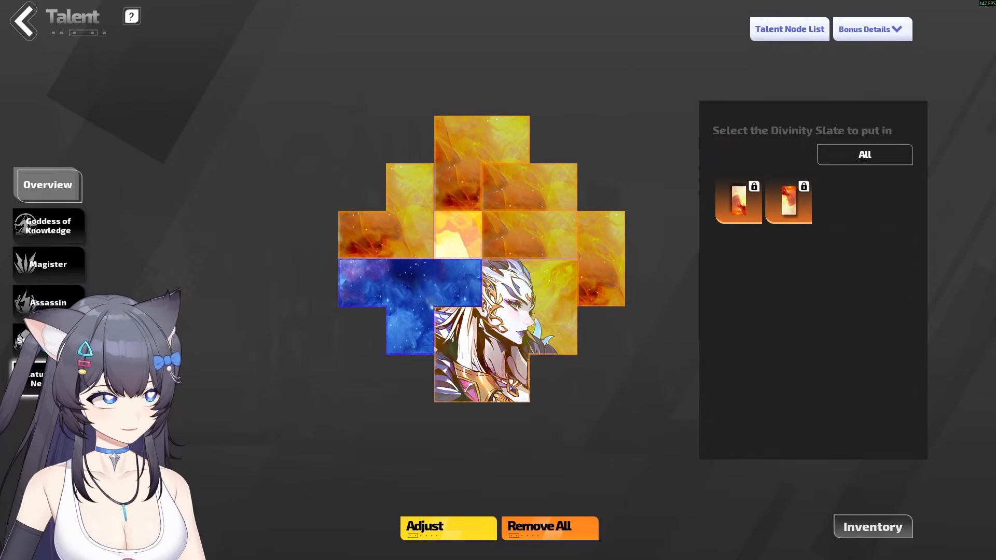
In Google Sheets, clear Fallen Starlight 2's Increased Damage value in E51.
{"action": "left_click_drag", "start_coordinate": [0, 49], "coordinate": [428, 3]}
{"action": "left_click", "coordinate": [584, 241]}
{"action": "left_click", "coordinate": [584, 241]}
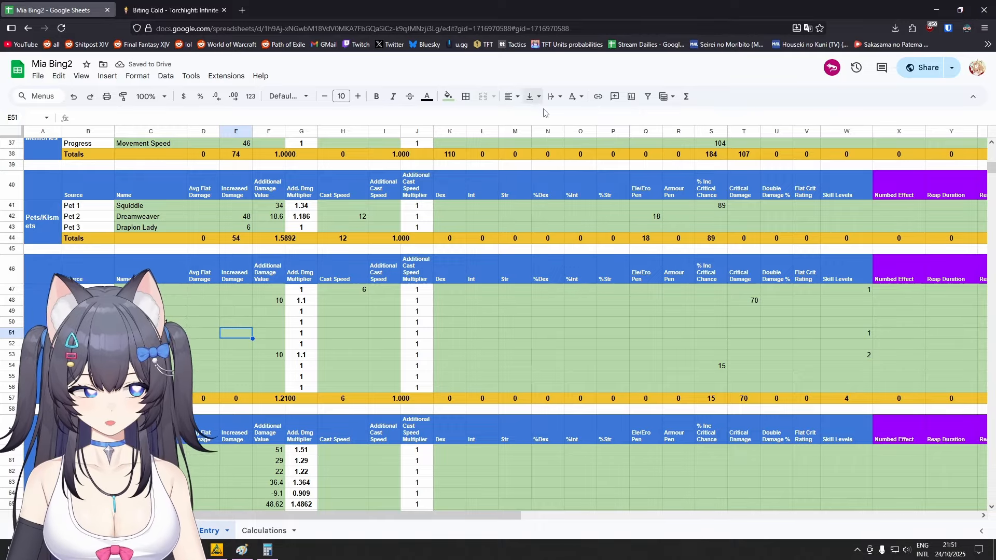
Return to Torchlight: Infinite and compare the talents of the Fallen Starlight slates and the upper A Corner of Divinity slate.
{"action": "left_click_drag", "start_coordinate": [550, 4], "coordinate": [995, 104]}
{"action": "left_click", "coordinate": [564, 191]}
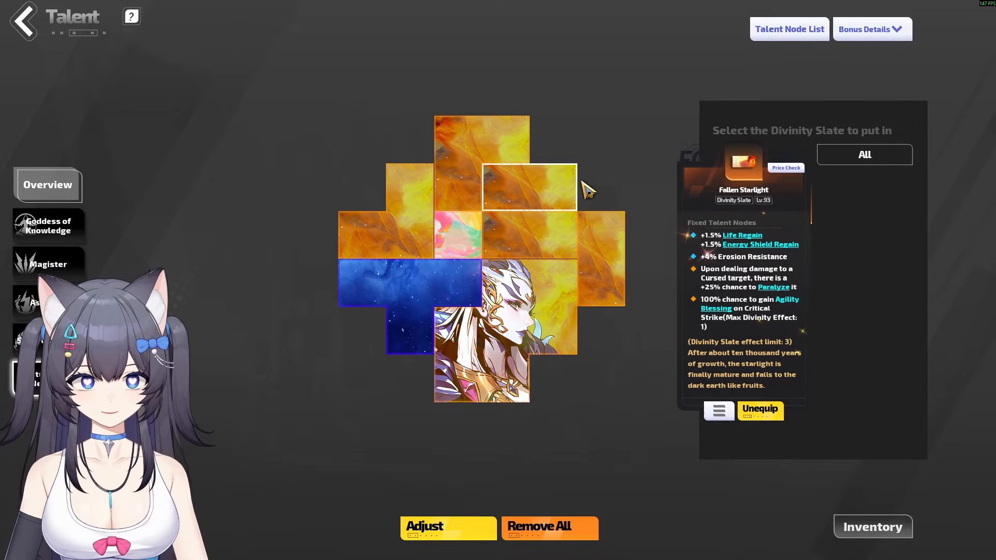
{"action": "left_click", "coordinate": [486, 151]}
{"action": "left_click", "coordinate": [569, 238]}
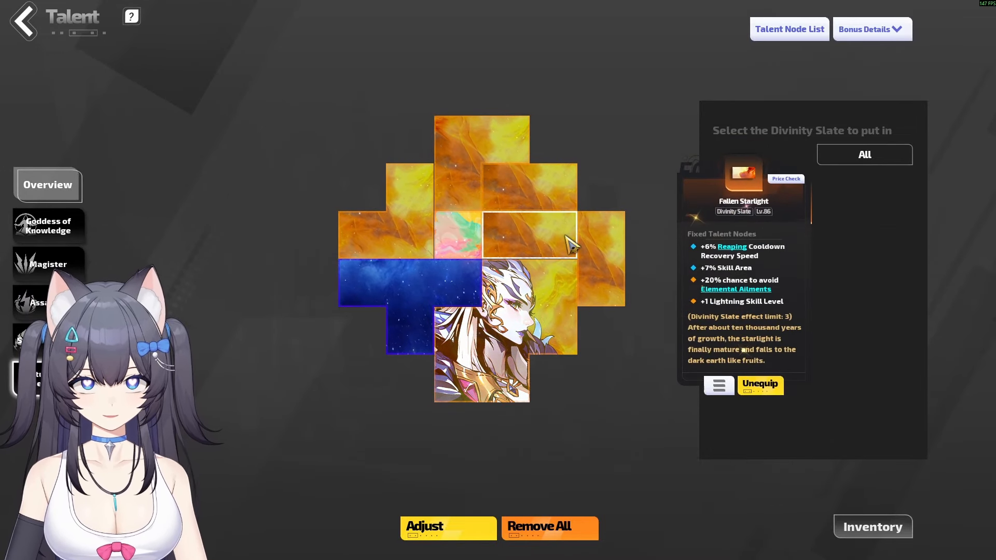
{"action": "left_click", "coordinate": [456, 188]}
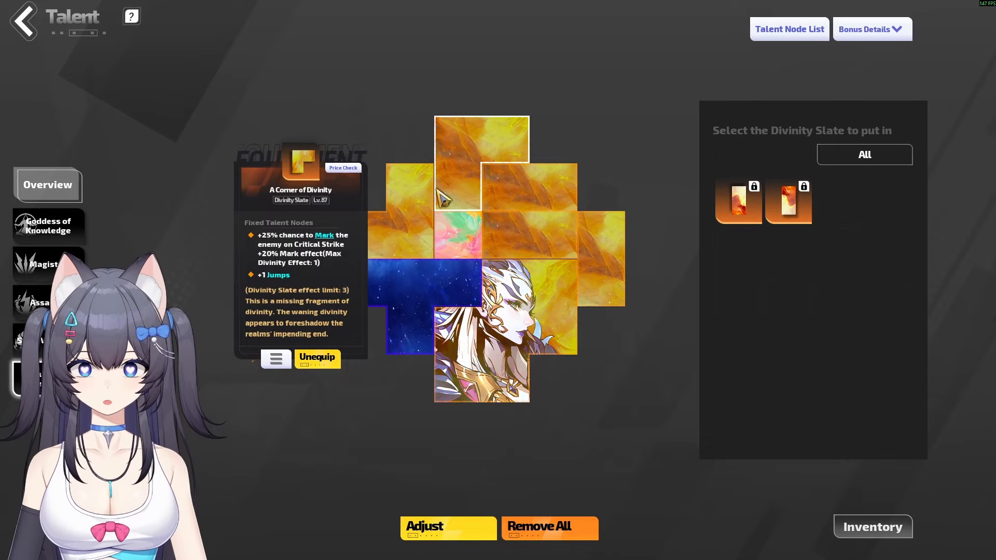
{"action": "left_click", "coordinate": [540, 231]}
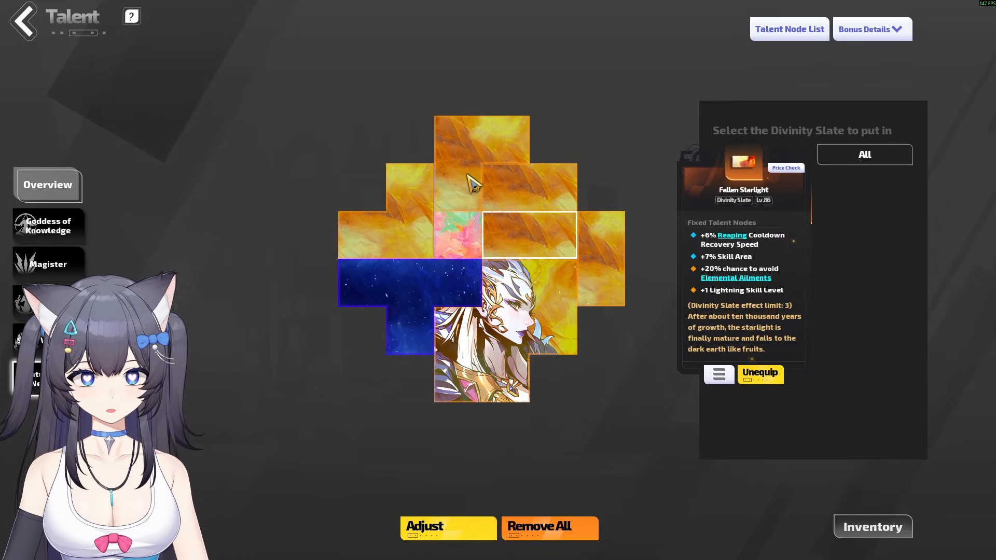
{"action": "left_click", "coordinate": [500, 189]}
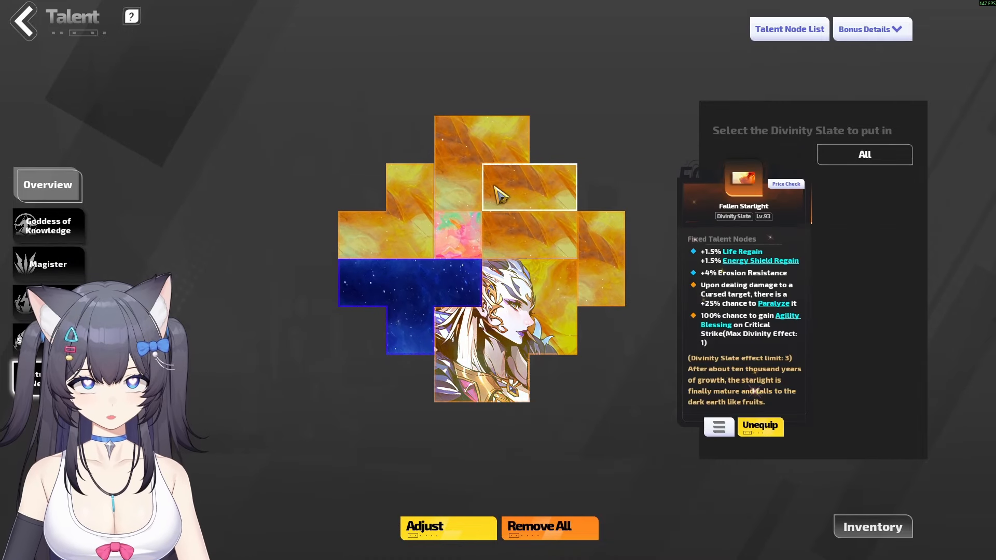
{"action": "left_click", "coordinate": [674, 223]}
In Google Sheets, locate the 5-jumps modifier among the custom modifiers and inspect its additional damage value in F90.
{"action": "key", "text": "alt+Tab"}
{"action": "left_click_drag", "start_coordinate": [370, 518], "coordinate": [338, 471]}
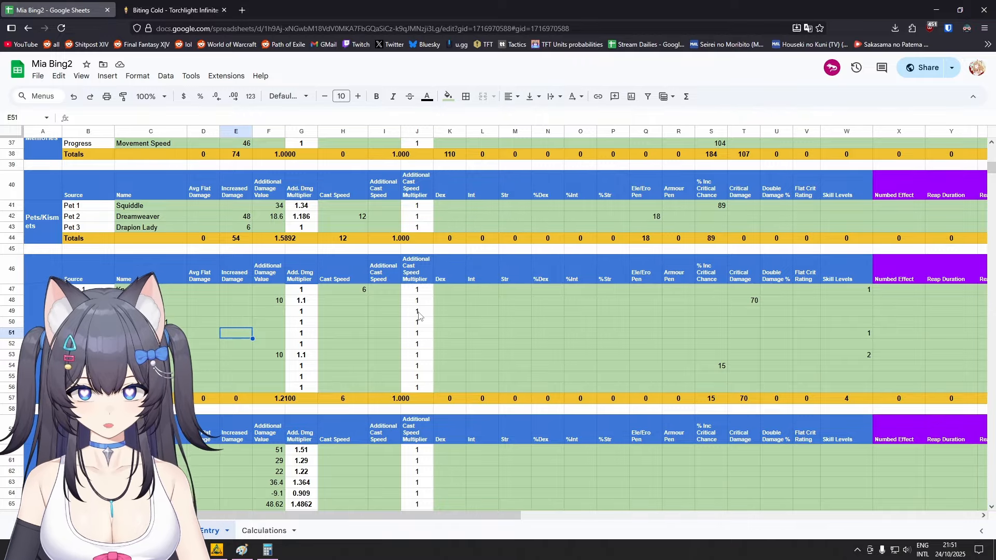
{"action": "scroll", "coordinate": [447, 311], "scroll_direction": "down", "scroll_amount": 8}
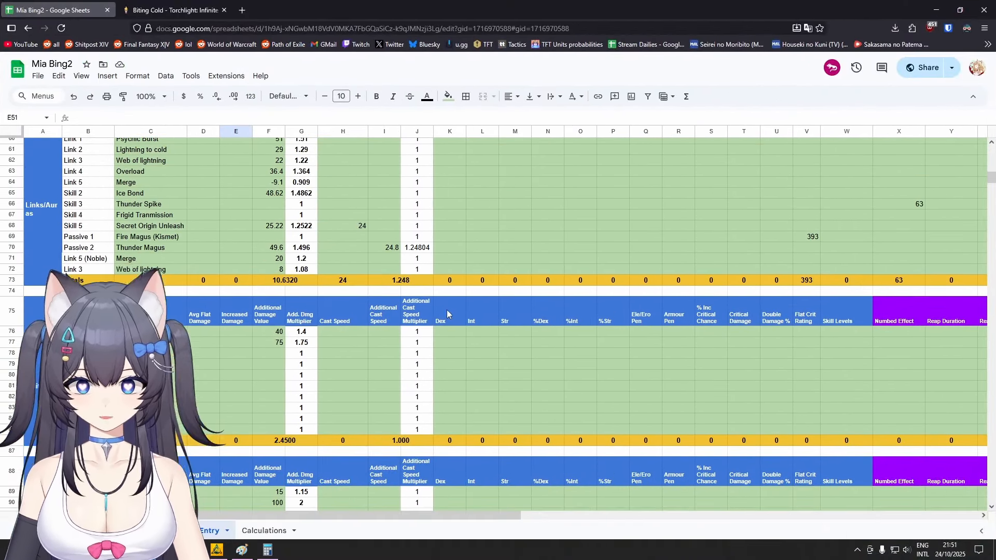
{"action": "scroll", "coordinate": [445, 311], "scroll_direction": "down", "scroll_amount": 2}
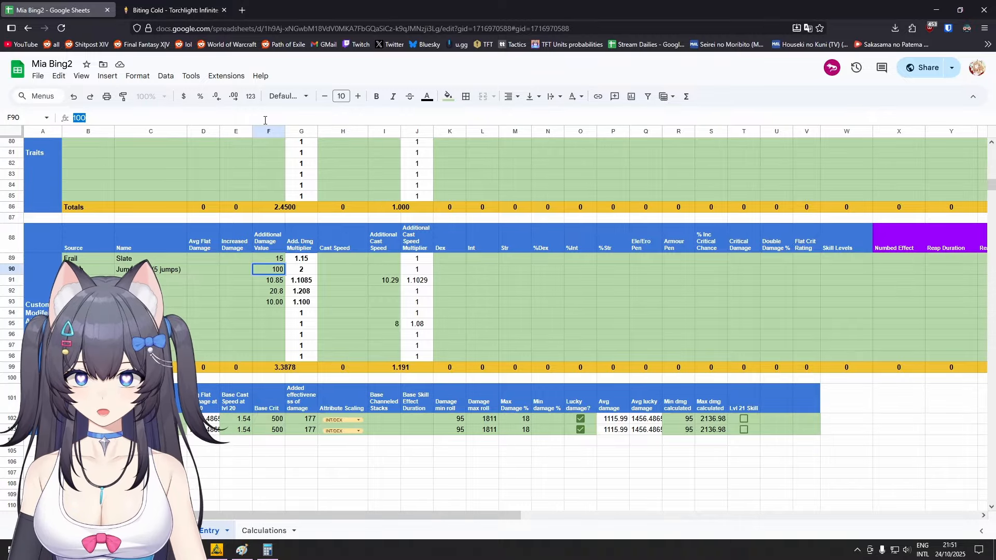
Open the active skills in Torchlight: Infinite and read the Chain Lightning: Merge (Noble) support's damage and Shotgun Effect details.
{"action": "key", "text": "alt+Tab"}
{"action": "left_click", "coordinate": [657, 84]}
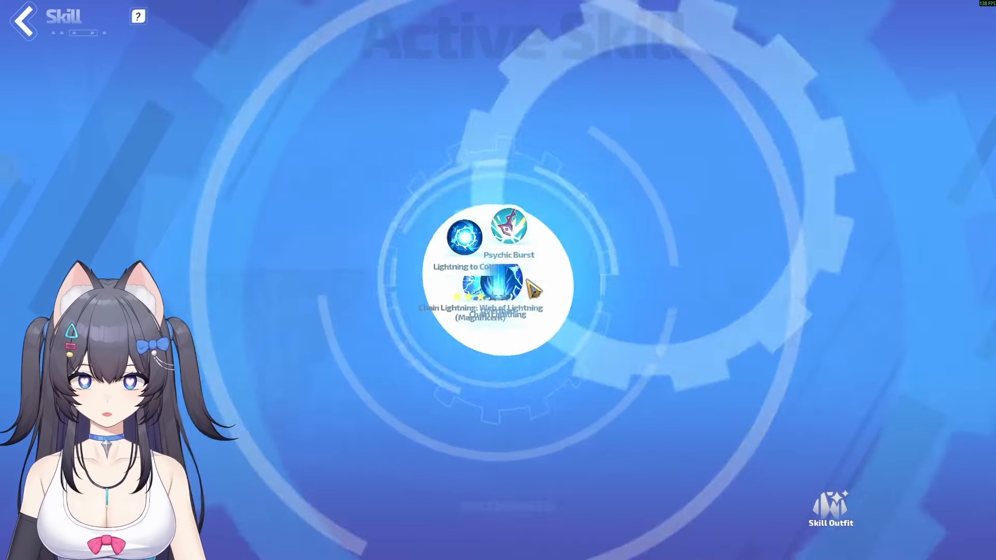
{"action": "left_click", "coordinate": [517, 240]}
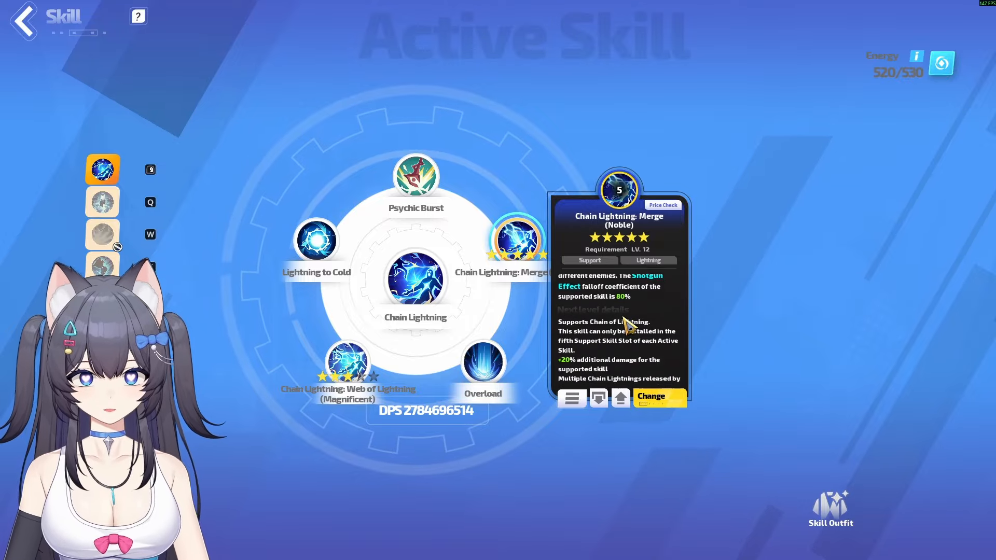
{"action": "scroll", "coordinate": [626, 325], "scroll_direction": "up", "scroll_amount": 1}
{"action": "scroll", "coordinate": [607, 309], "scroll_direction": "down", "scroll_amount": 1}
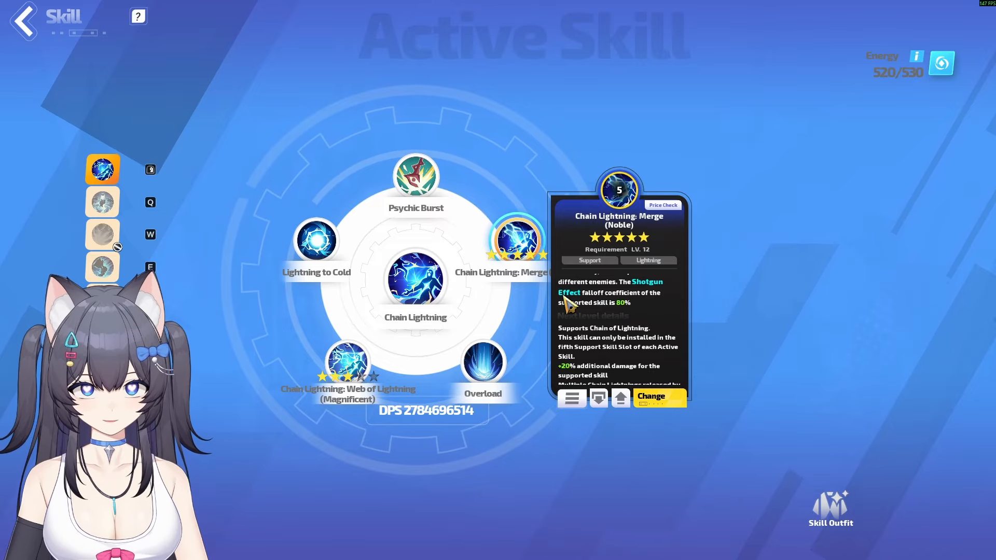
{"action": "left_click", "coordinate": [440, 276]}
{"action": "left_click", "coordinate": [578, 85]}
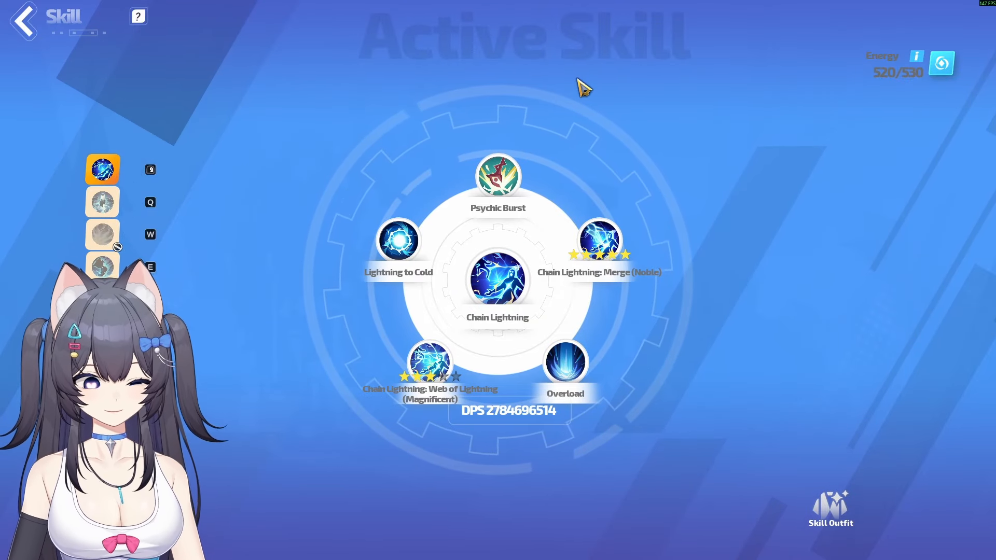
{"action": "left_click", "coordinate": [586, 253]}
{"action": "scroll", "coordinate": [645, 326], "scroll_direction": "down", "scroll_amount": 3}
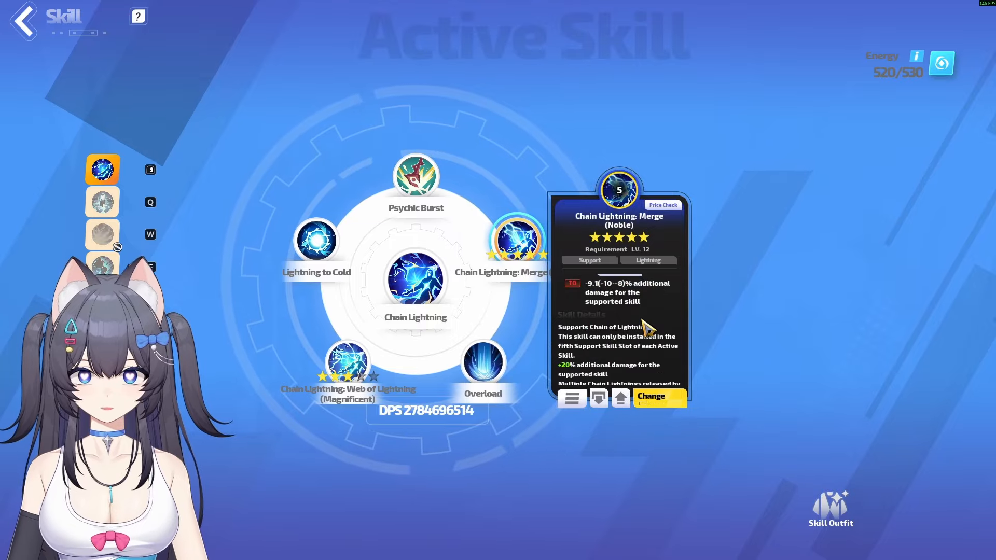
Read Chain Lightning's own jump bonus in Torchlight: Infinite and compare it with the jumps modifier in F90 in Google Sheets.
{"action": "left_click", "coordinate": [488, 221]}
{"action": "left_click", "coordinate": [495, 277]}
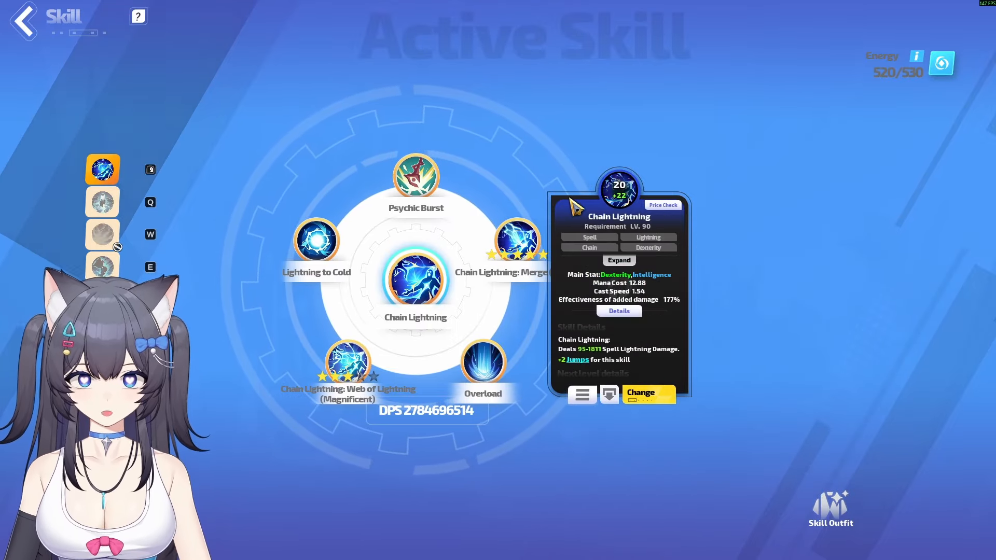
{"action": "left_click", "coordinate": [849, 249]}
{"action": "left_click_drag", "start_coordinate": [995, 92], "coordinate": [312, 1]}
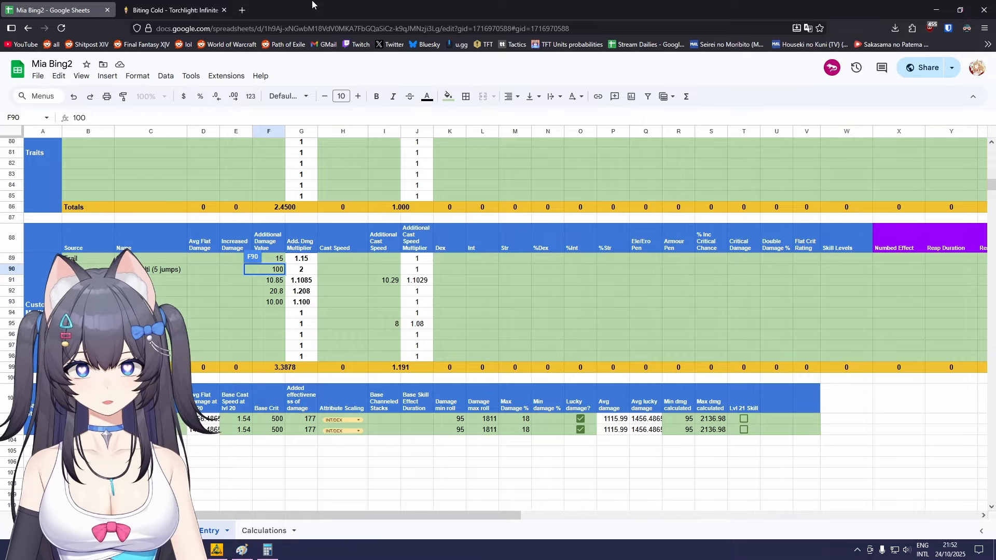
{"action": "scroll", "coordinate": [507, 193], "scroll_direction": "up", "scroll_amount": 10}
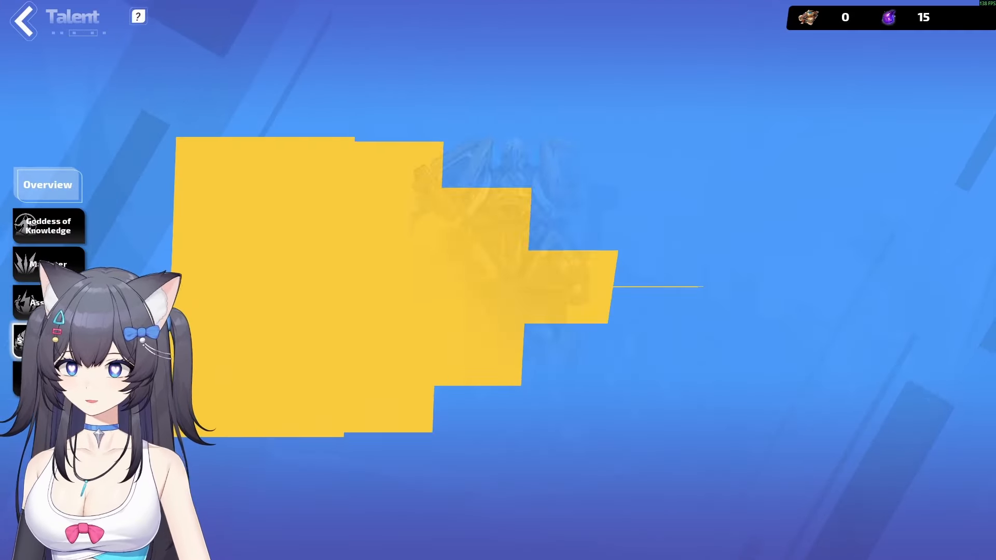
Open the divinity slates in Torchlight: Infinite and read the Goddess of Knowledge's Divinity and Pedigree of Gods slates' talent nodes.
{"action": "left_click", "coordinate": [49, 378]}
{"action": "left_click", "coordinate": [410, 285]}
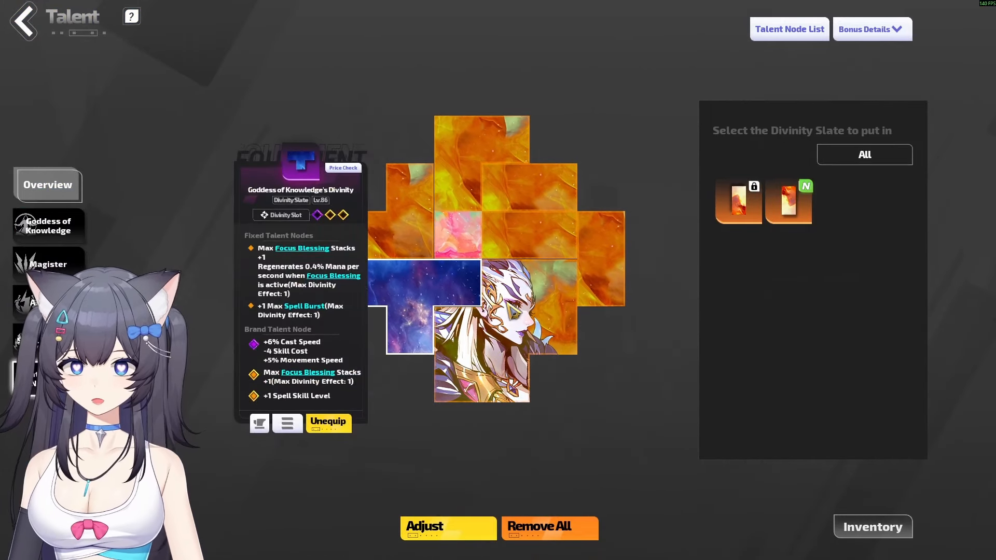
{"action": "left_click", "coordinate": [508, 312]}
{"action": "mouse_move", "coordinate": [737, 257]}
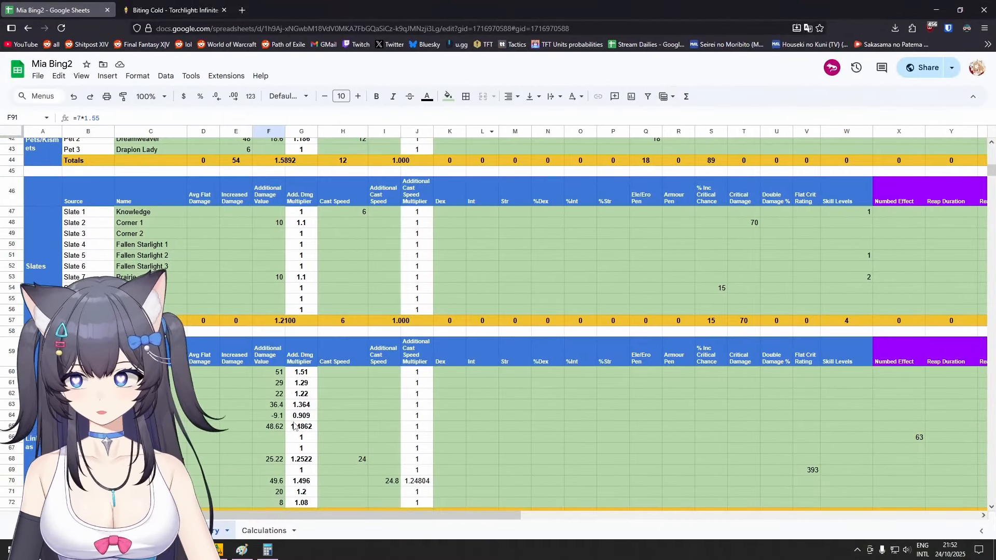
In Google Sheets, inspect the Frail modifier's additional damage value in F89 and compare it with Frail's description in Torchlight: Infinite.
{"action": "scroll", "coordinate": [298, 414], "scroll_direction": "down", "scroll_amount": 1}
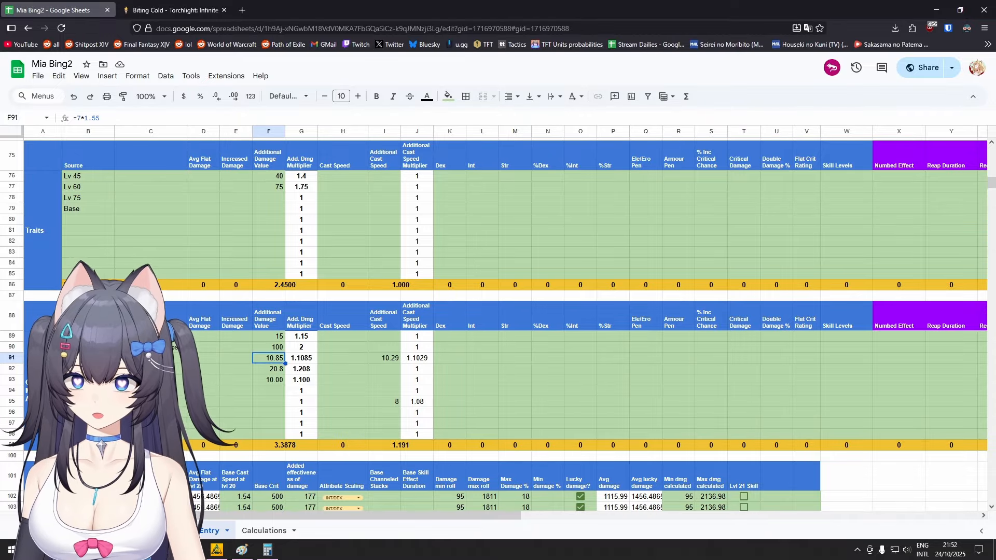
{"action": "scroll", "coordinate": [498, 322], "scroll_direction": "down", "scroll_amount": 3}
{"action": "left_click", "coordinate": [125, 174]}
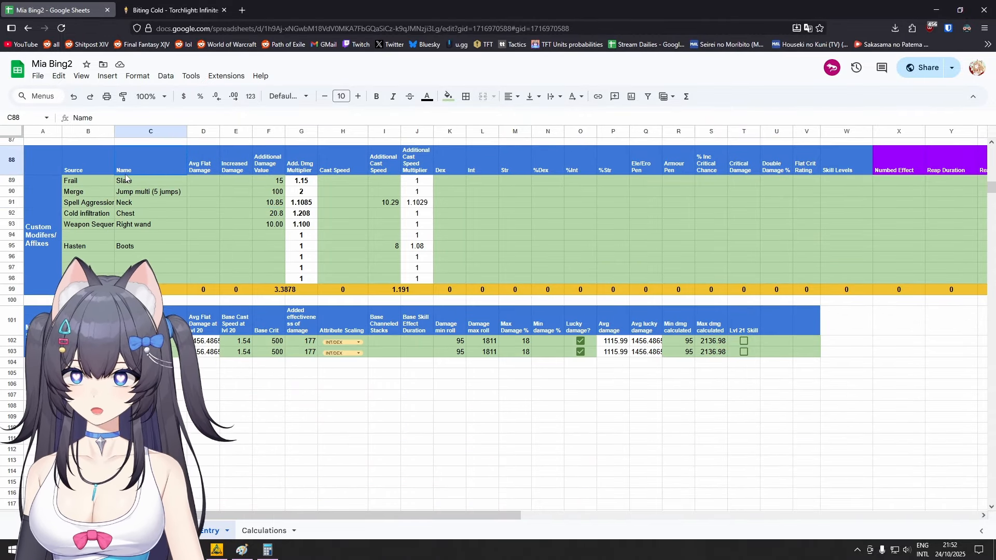
{"action": "left_click", "coordinate": [66, 184]}
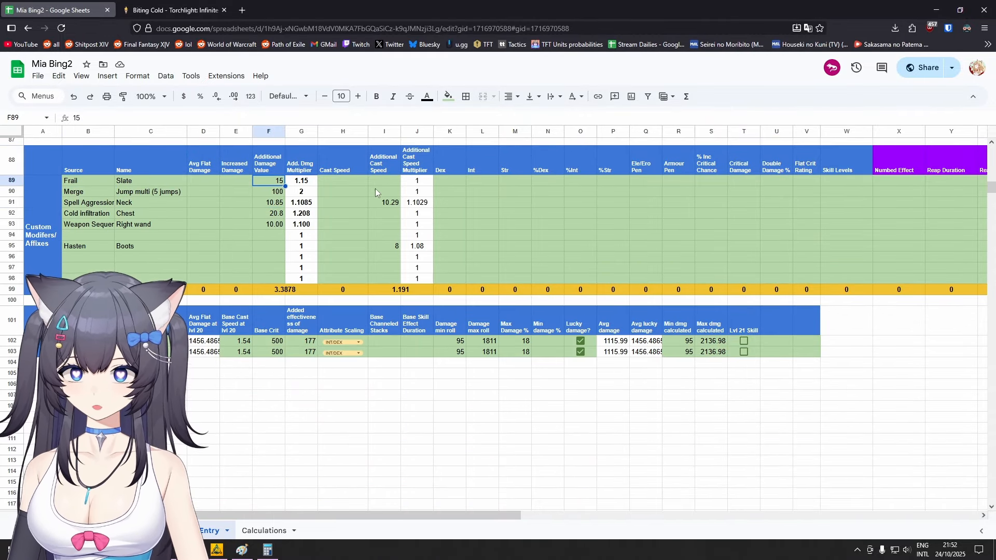
{"action": "scroll", "coordinate": [376, 192], "scroll_direction": "up", "scroll_amount": 2}
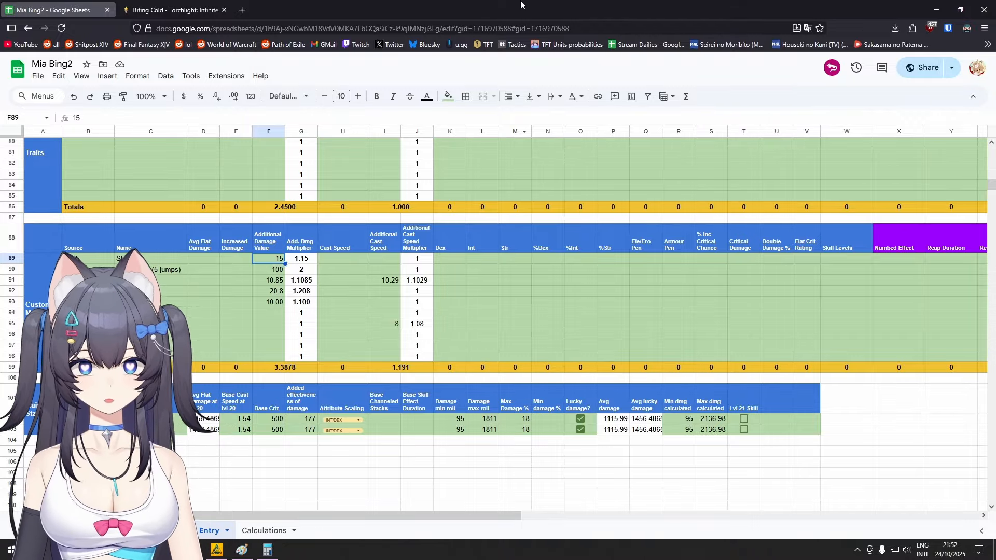
{"action": "key", "text": "alt+Tab"}
{"action": "left_click", "coordinate": [742, 257]}
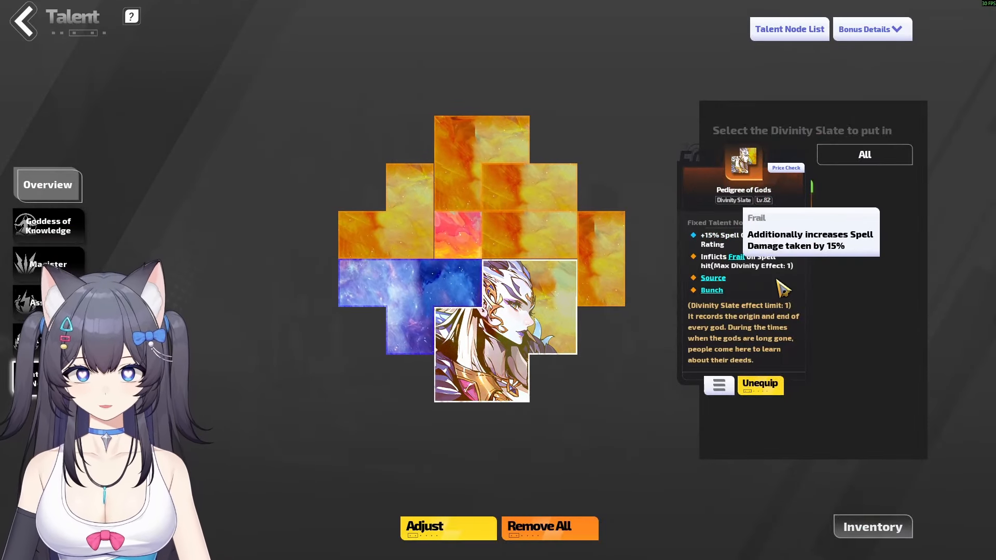
Read the Bunch talent on the Pedigree of Gods slate and compare it with the Core Talents section in Google Sheets.
{"action": "key", "text": "alt+Tab"}
{"action": "key", "text": "alt+Tab"}
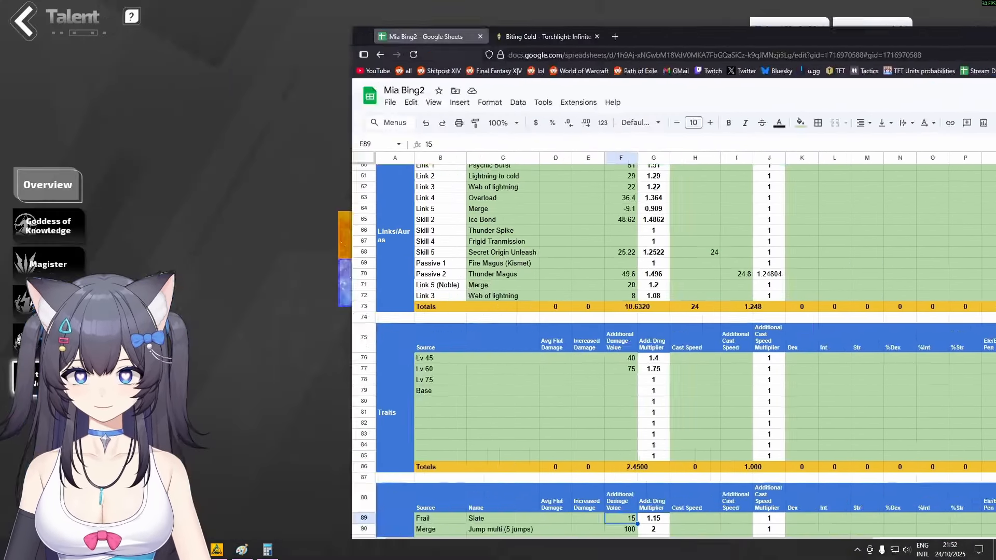
{"action": "mouse_move", "coordinate": [712, 291]}
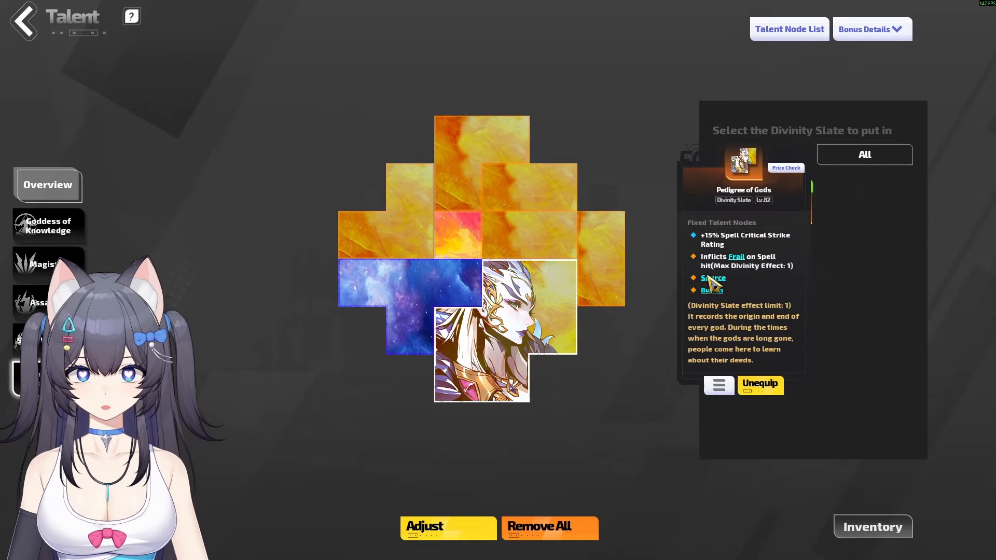
{"action": "key", "text": "alt+Tab"}
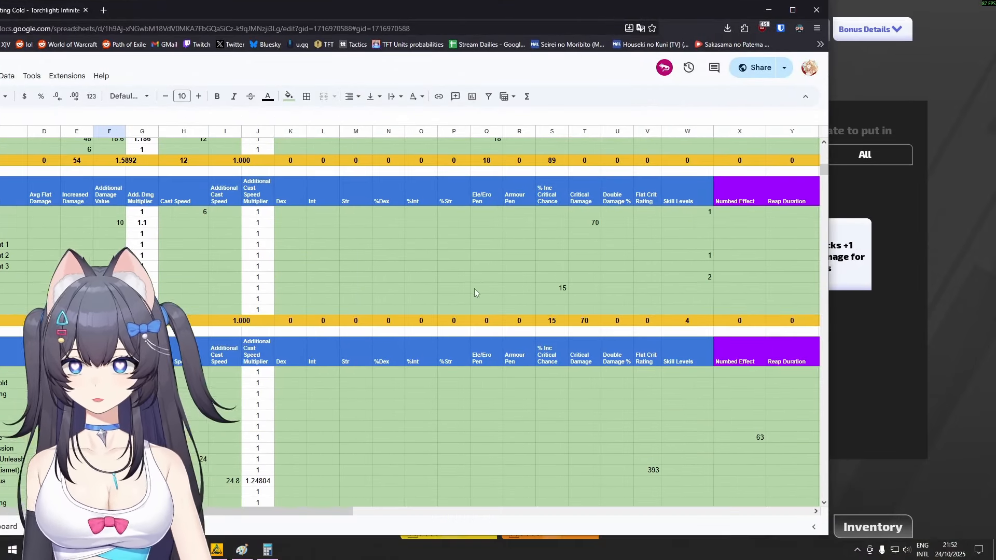
{"action": "double_click", "coordinate": [351, 17]}
{"action": "scroll", "coordinate": [136, 246], "scroll_direction": "up", "scroll_amount": 5}
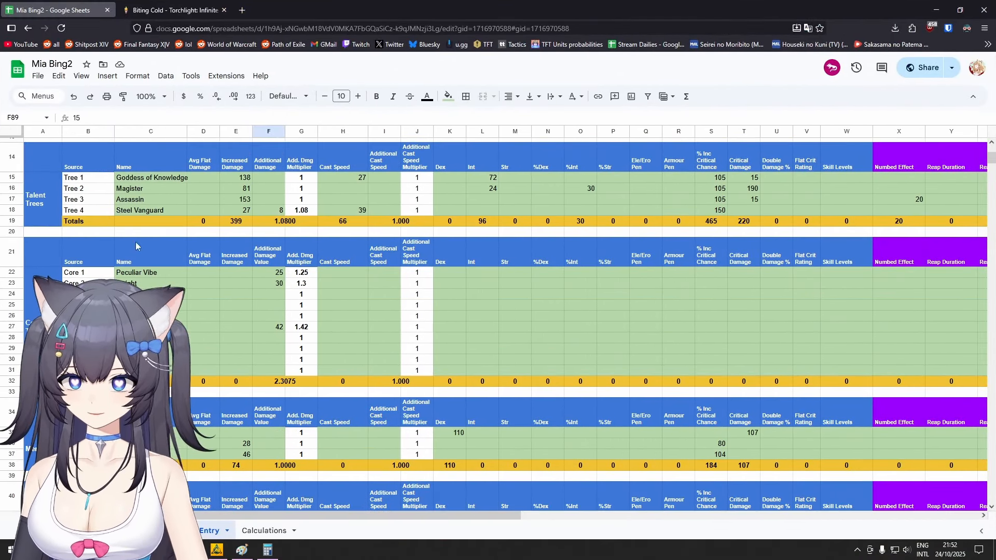
{"action": "key", "text": "alt+Tab"}
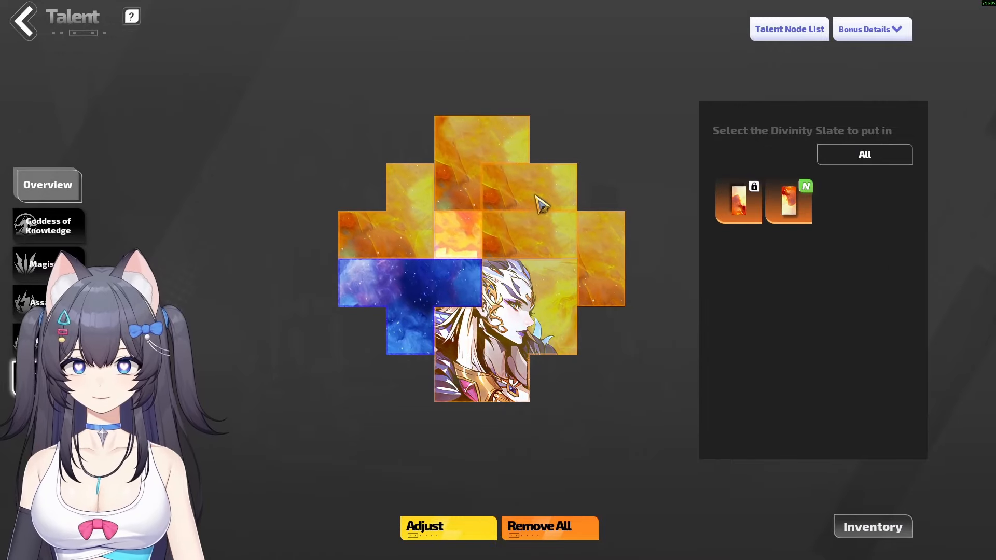
{"action": "key", "text": "alt+Tab"}
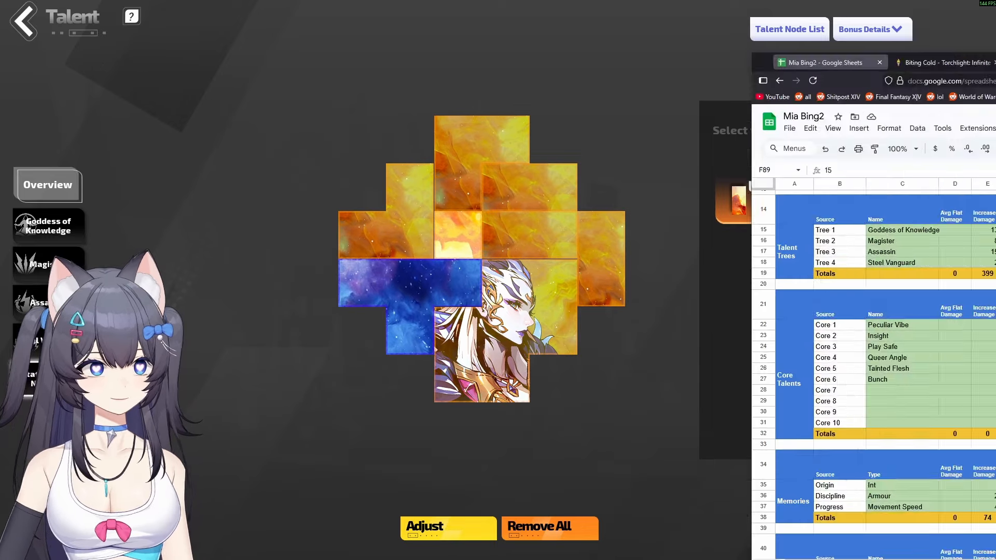
Look over the Slates and Links/Auras sections, then switch to Torchlight: Infinite and open Chain Lightning's active skill details.
{"action": "scroll", "coordinate": [341, 357], "scroll_direction": "down", "scroll_amount": 10}
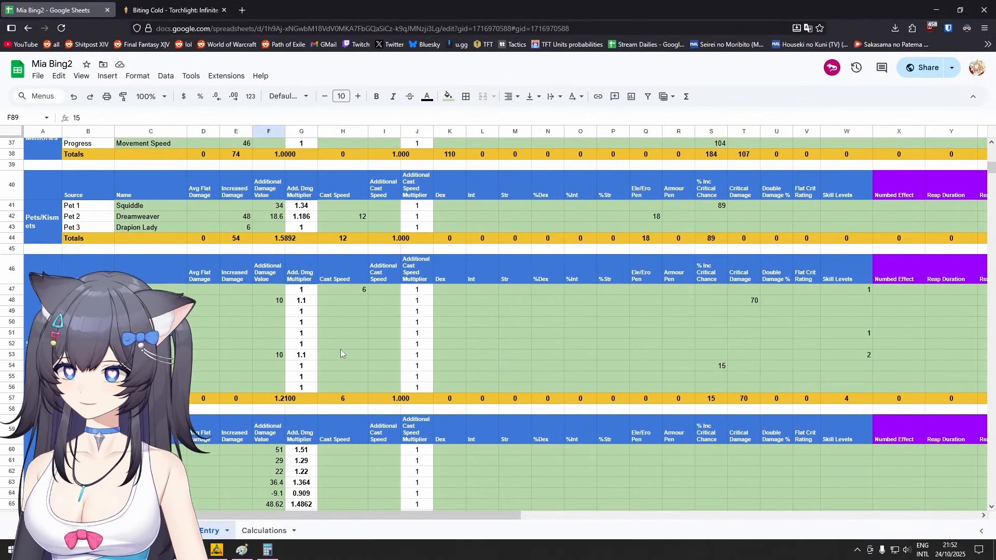
{"action": "scroll", "coordinate": [336, 343], "scroll_direction": "down", "scroll_amount": 2}
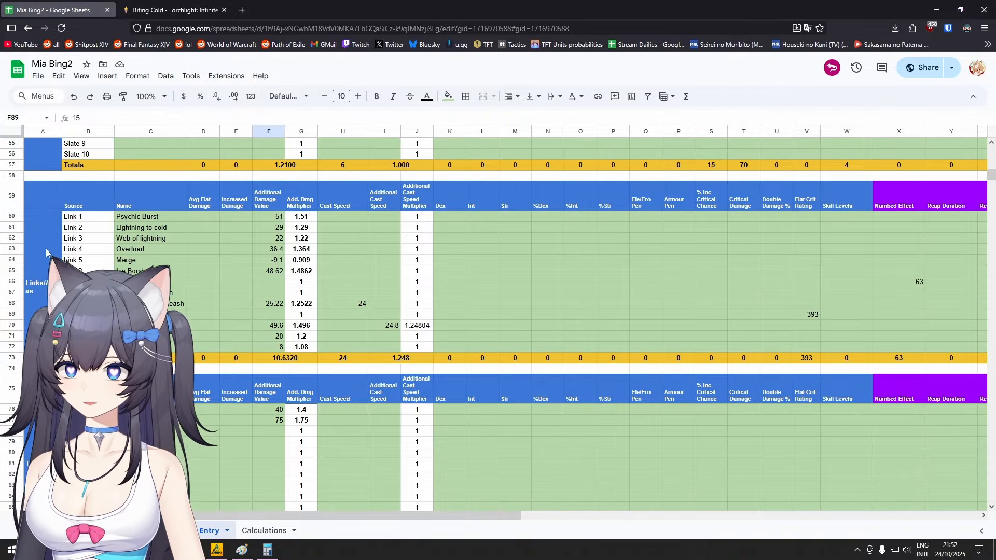
{"action": "key", "text": "alt+Tab"}
{"action": "key", "text": "Escape"}
{"action": "key", "text": "Escape"}
{"action": "key", "text": "Escape"}
{"action": "key", "text": "Escape"}
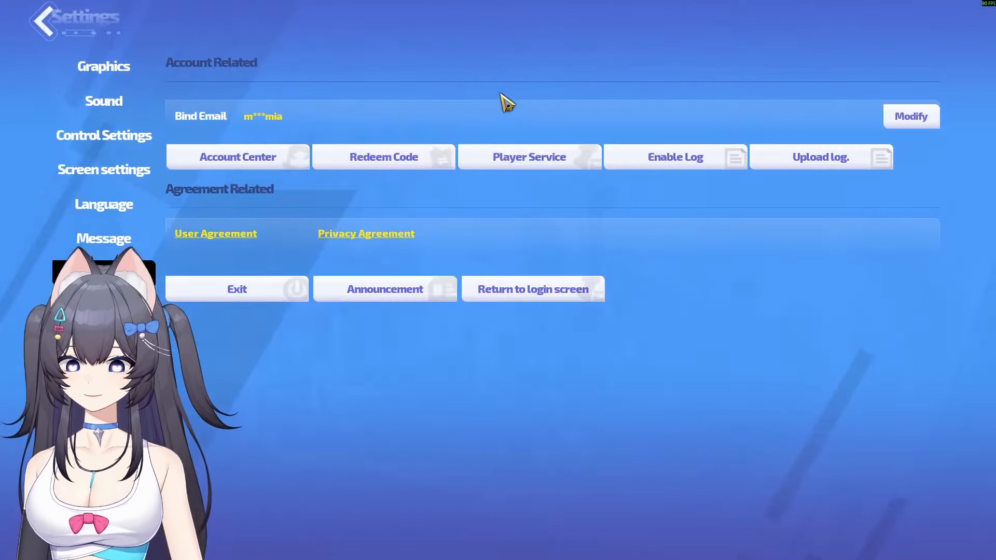
{"action": "key", "text": "k"}
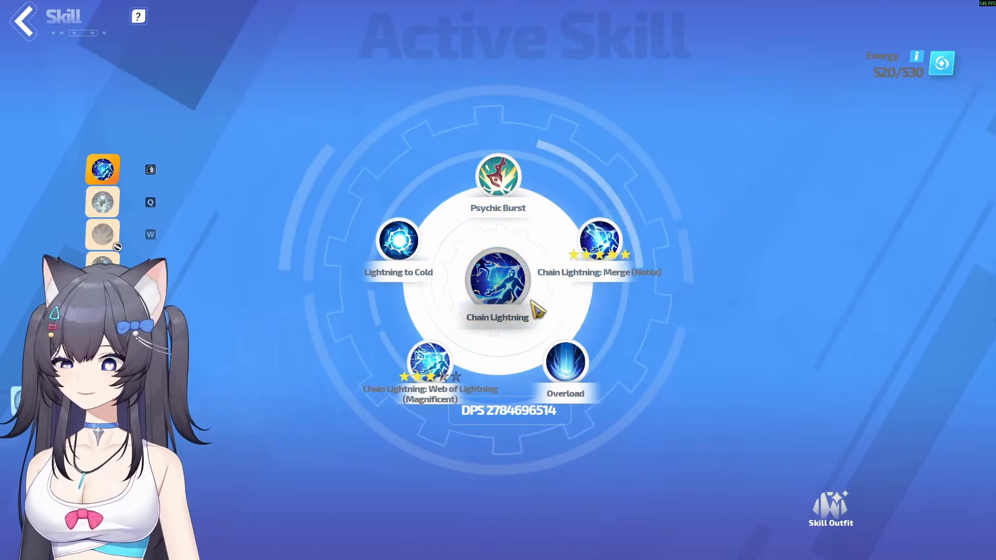
{"action": "left_click", "coordinate": [500, 278]}
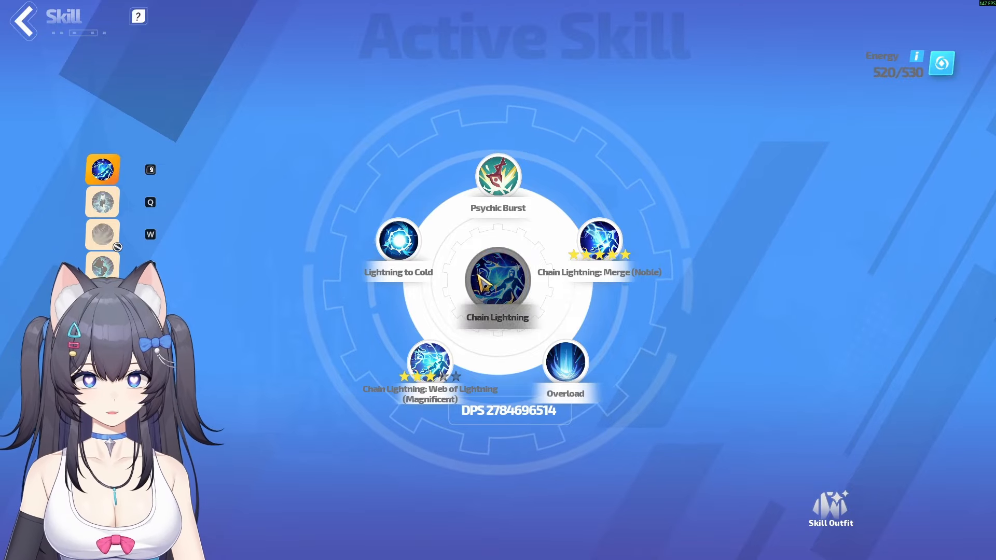
Compare Chain Lightning's damage rolls, damage percentages, base crit and added damage effectiveness in row 102 of Google Sheets with its in-game details.
{"action": "key", "text": "alt+Tab"}
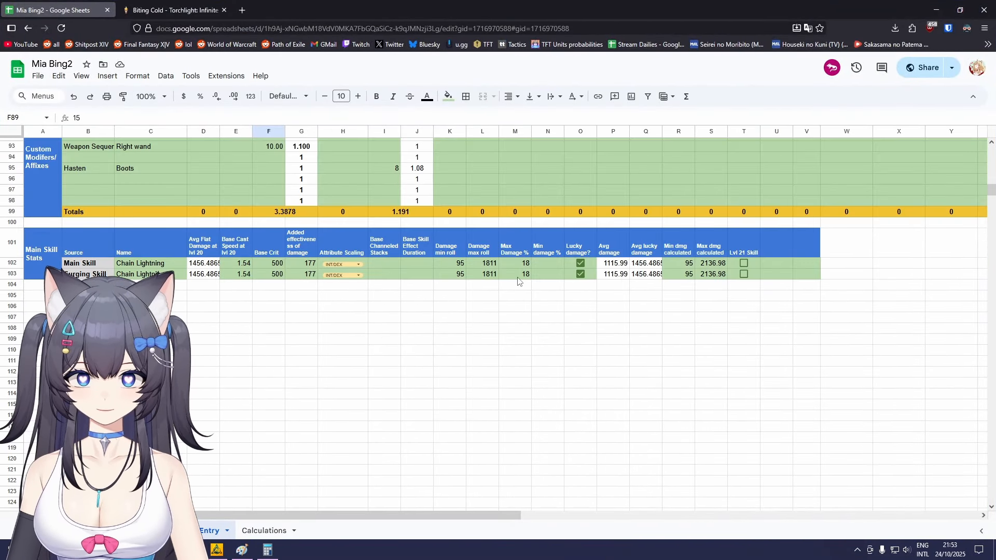
{"action": "left_click", "coordinate": [440, 263]}
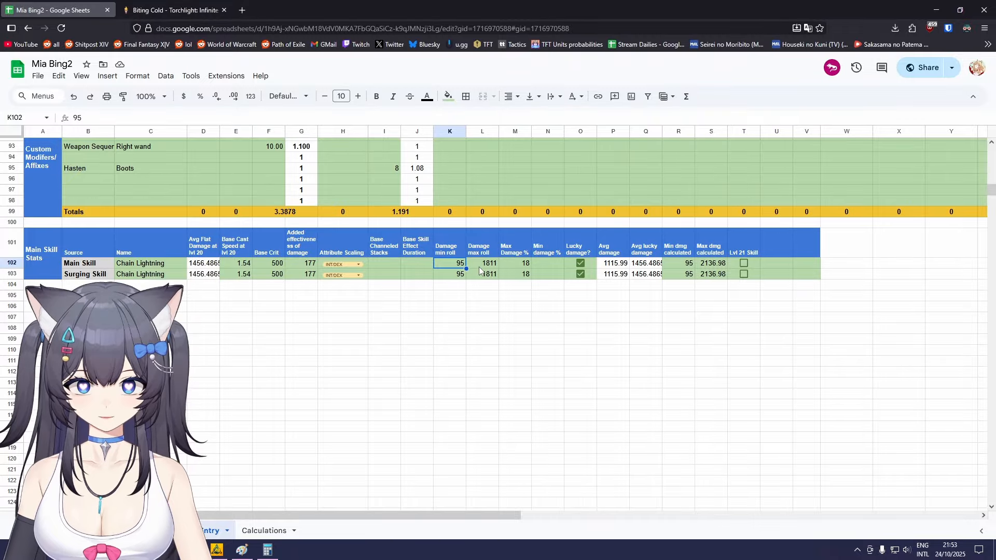
{"action": "left_click", "coordinate": [516, 263]}
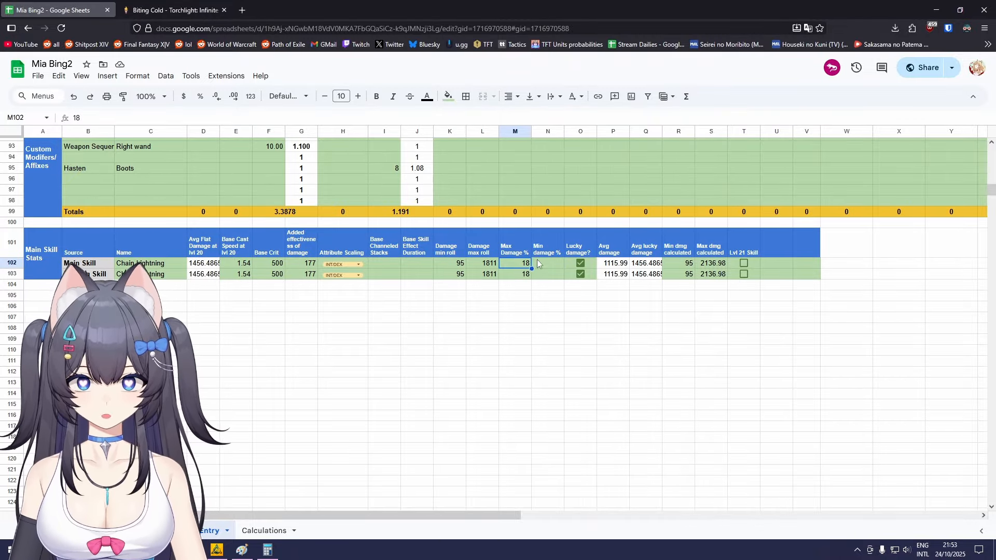
{"action": "left_click", "coordinate": [540, 262]}
{"action": "left_click", "coordinate": [507, 267]}
{"action": "left_click", "coordinate": [551, 267]}
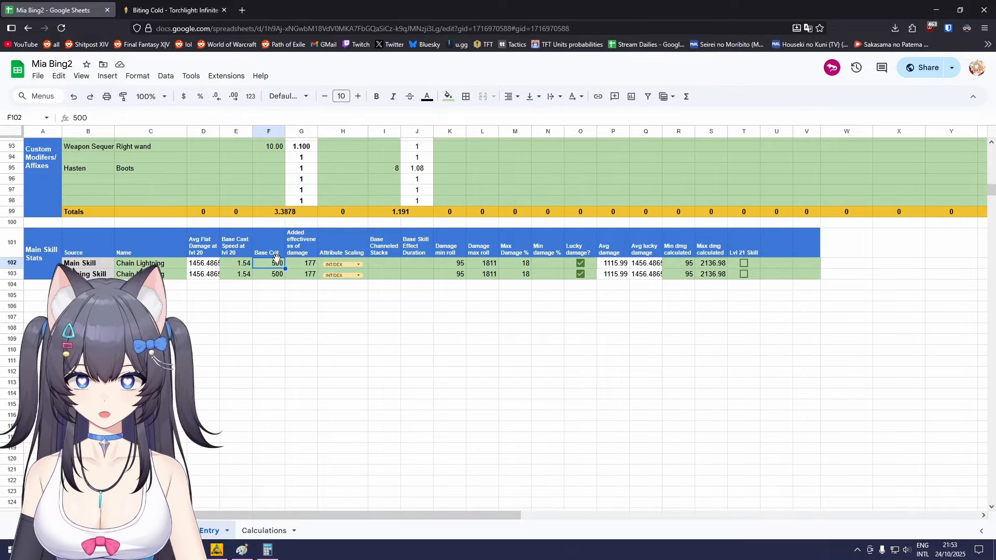
{"action": "key", "text": "alt+Tab"}
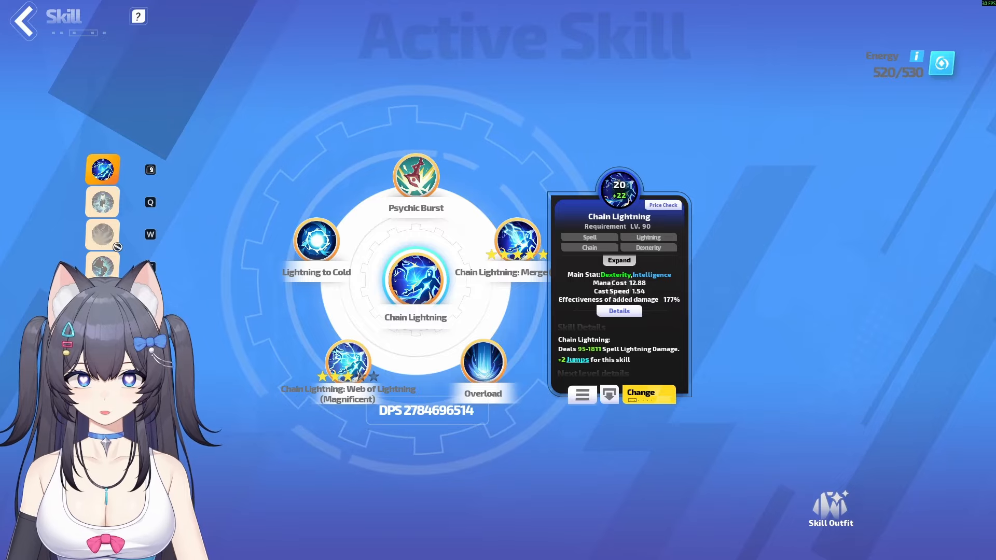
{"action": "key", "text": "alt+Tab"}
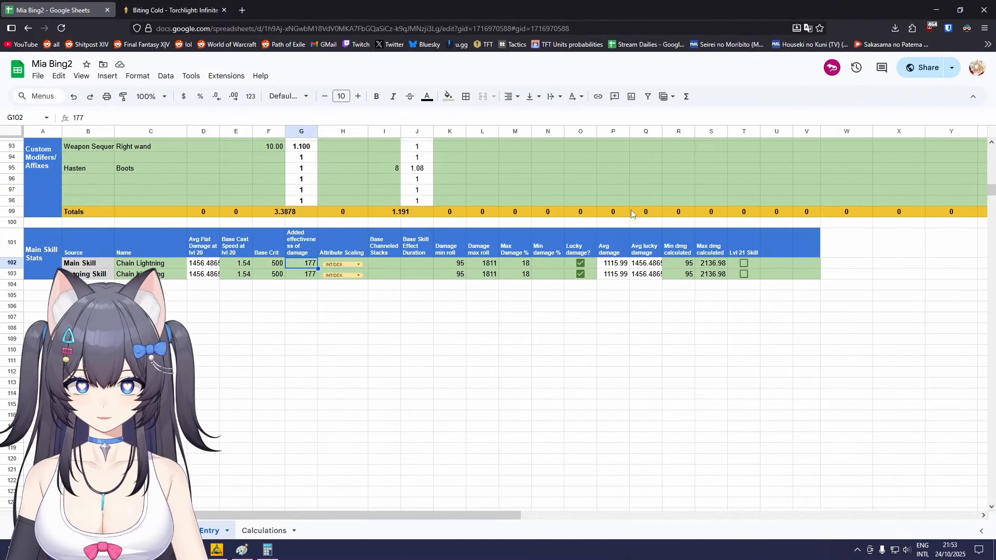
Read Psychic Burst's hit damage and cast speed bonuses in Torchlight: Infinite and check its cast speed cell H60 in Google Sheets.
{"action": "scroll", "coordinate": [526, 273], "scroll_direction": "up", "scroll_amount": 5}
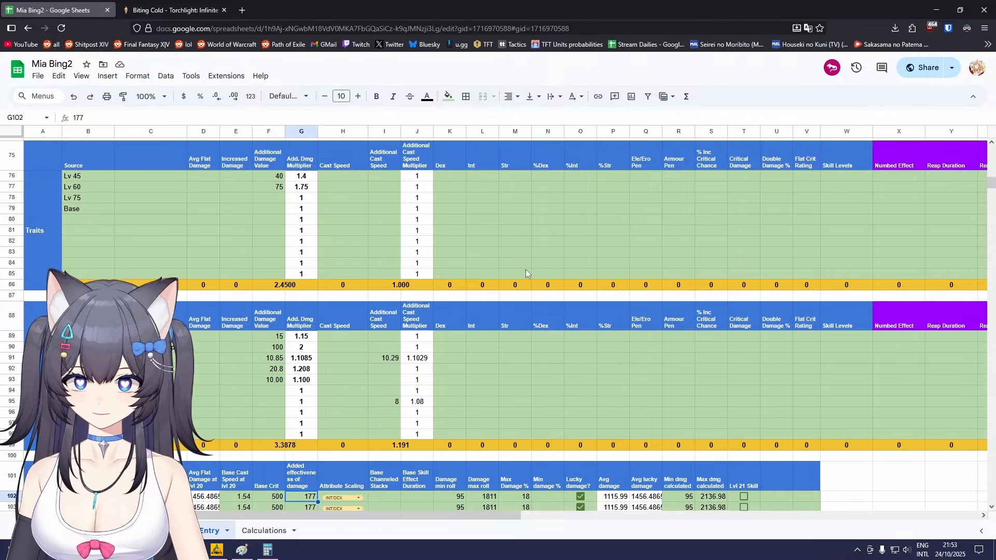
{"action": "scroll", "coordinate": [525, 269], "scroll_direction": "up", "scroll_amount": 5}
{"action": "key", "text": "alt+Tab"}
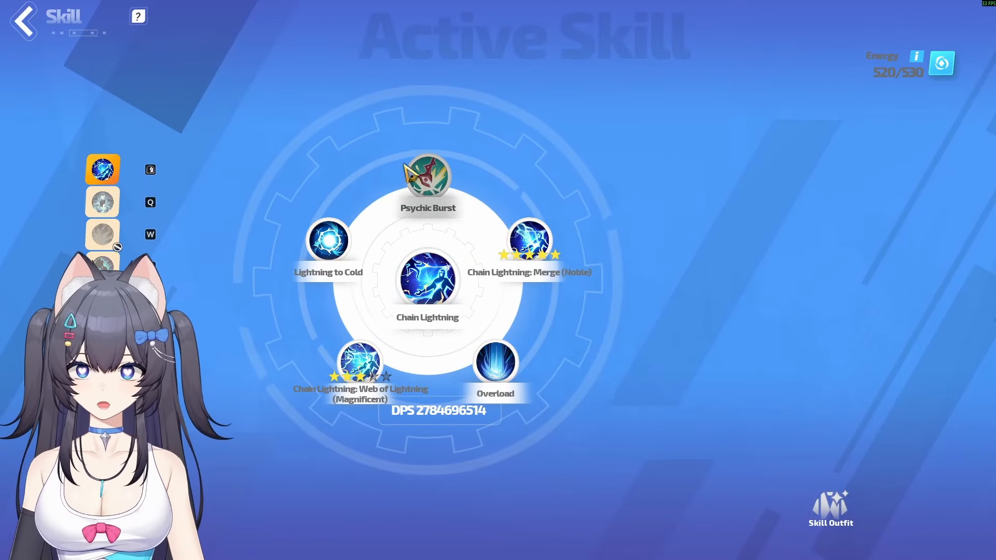
{"action": "left_click", "coordinate": [412, 175]}
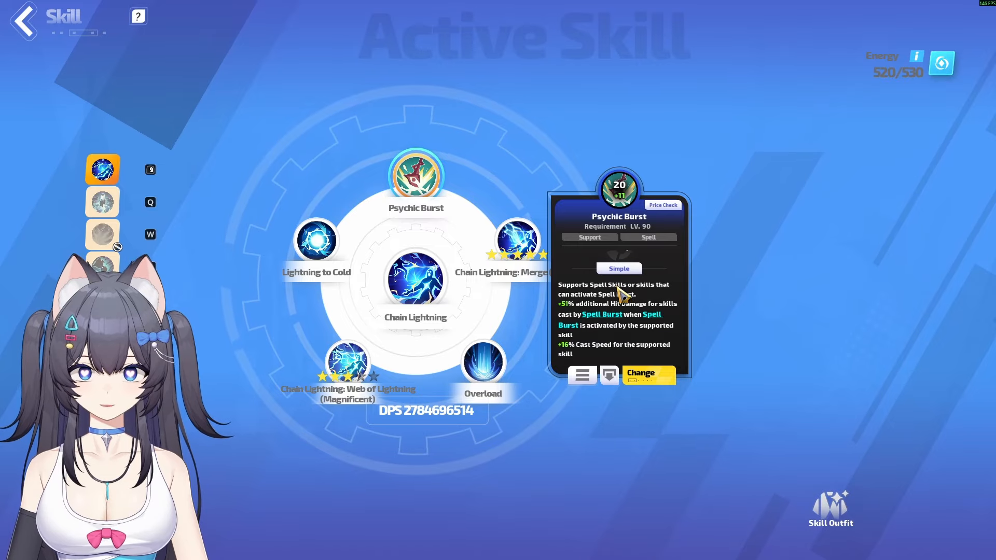
{"action": "key", "text": "alt+Tab"}
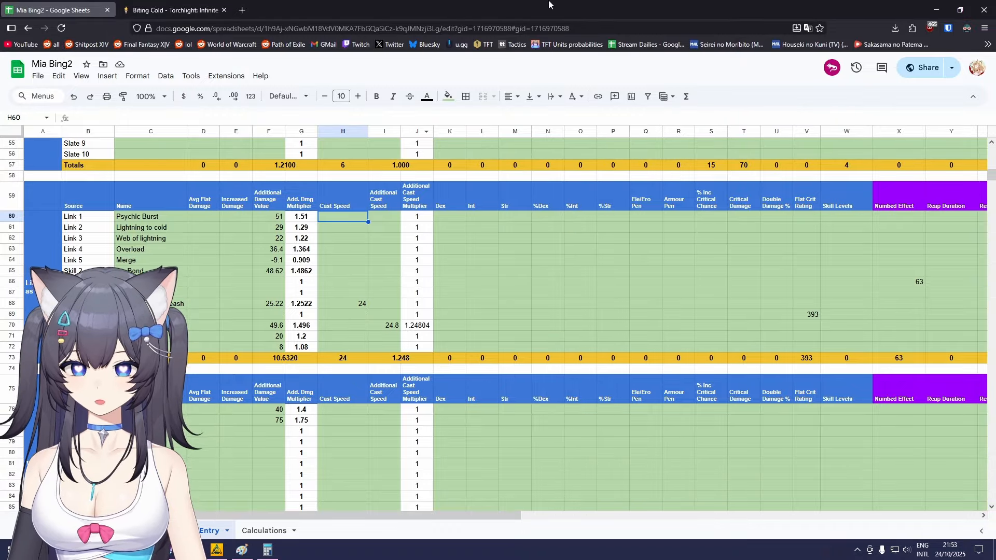
{"action": "key", "text": "alt+Tab"}
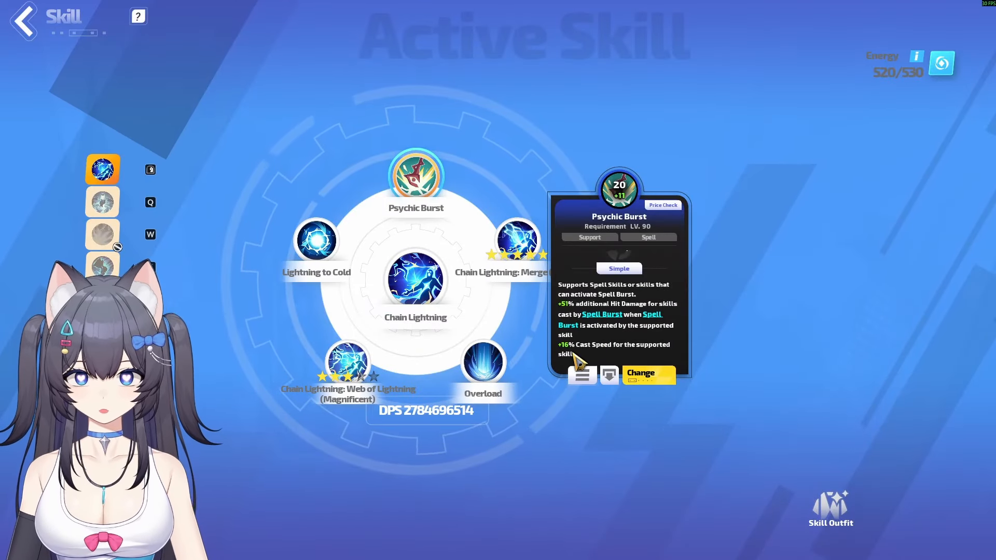
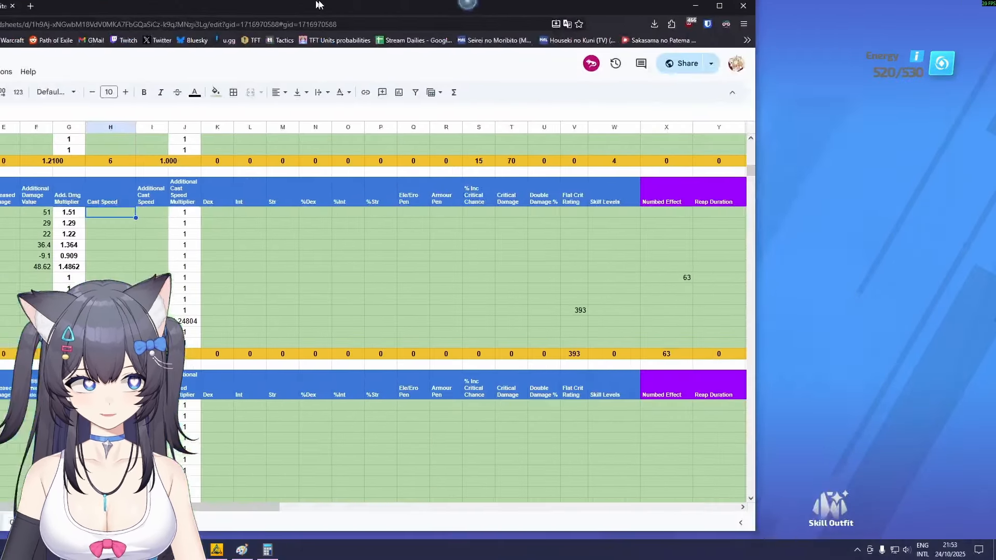
{"action": "key", "text": "alt+Tab"}
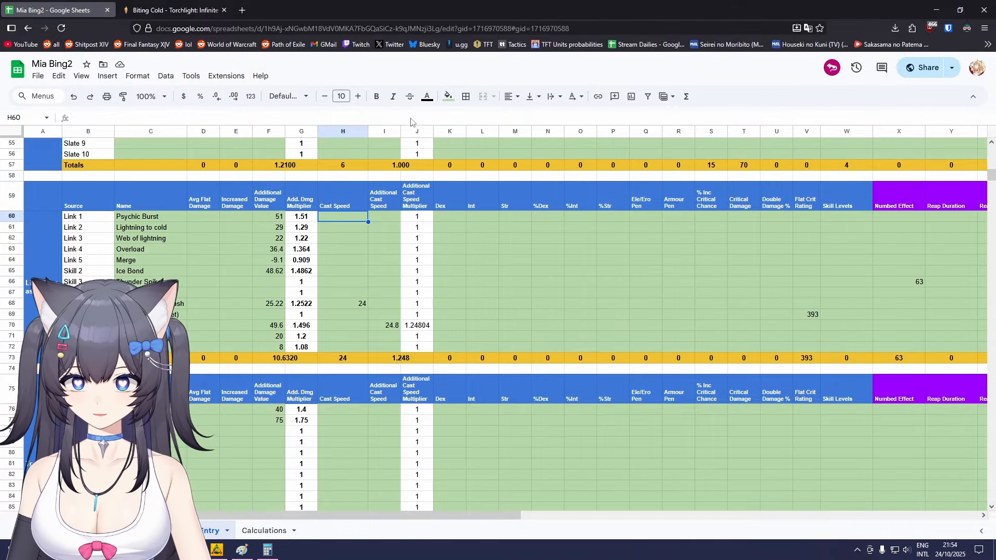
Read the Lightning to Cold and Overload supports in Torchlight: Infinite and check the link skills' additional damage values in Google Sheets.
{"action": "key", "text": "alt+Tab"}
{"action": "left_click", "coordinate": [316, 240]}
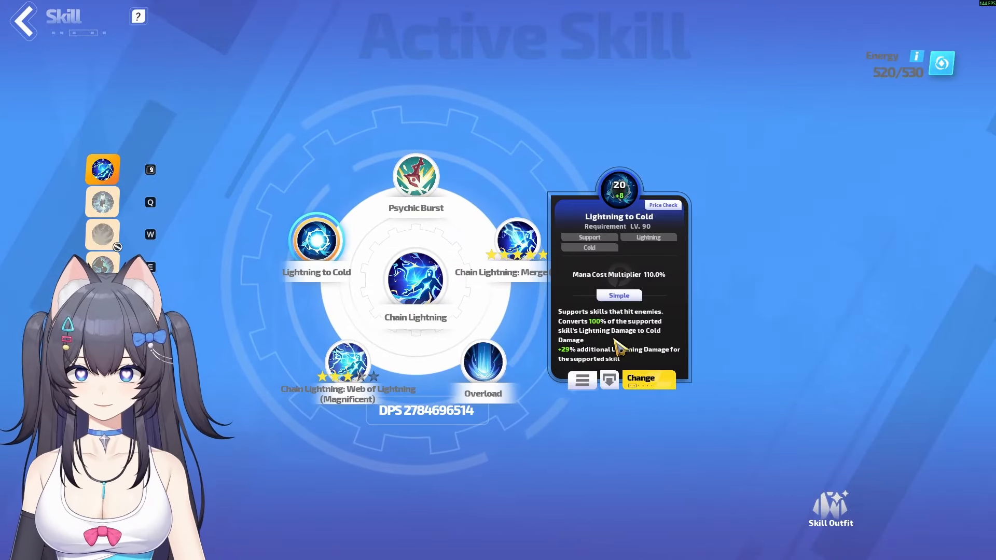
{"action": "left_click", "coordinate": [497, 352]}
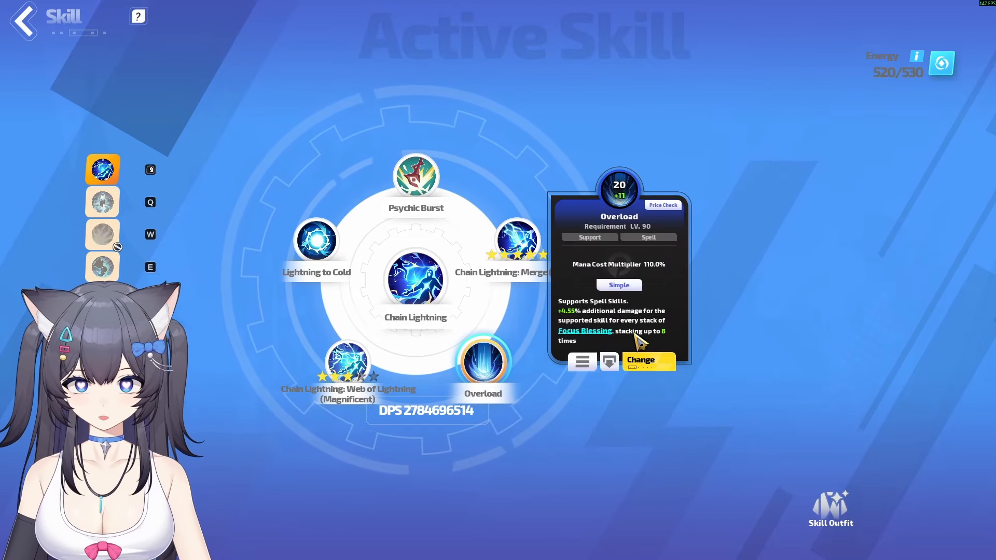
{"action": "key", "text": "alt+Tab"}
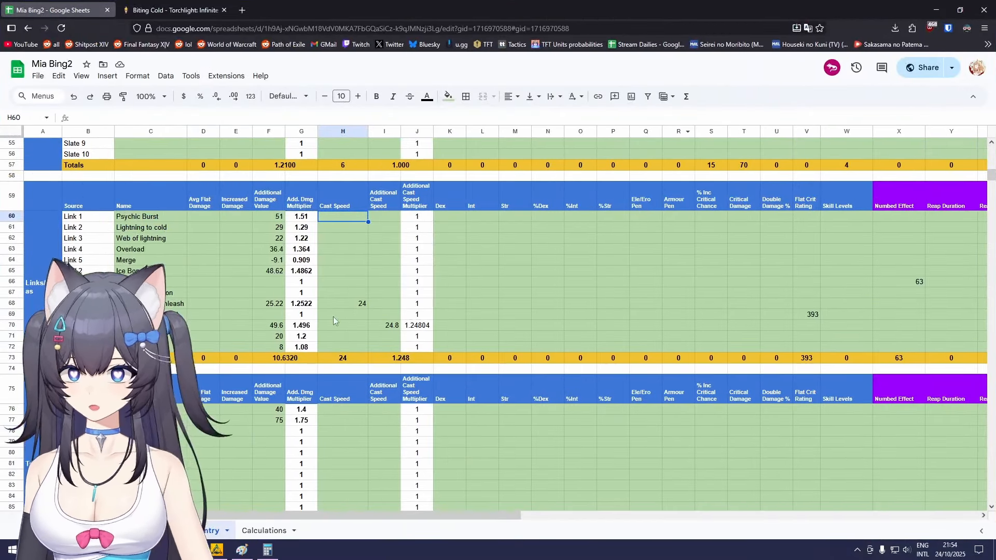
{"action": "left_click", "coordinate": [275, 253]}
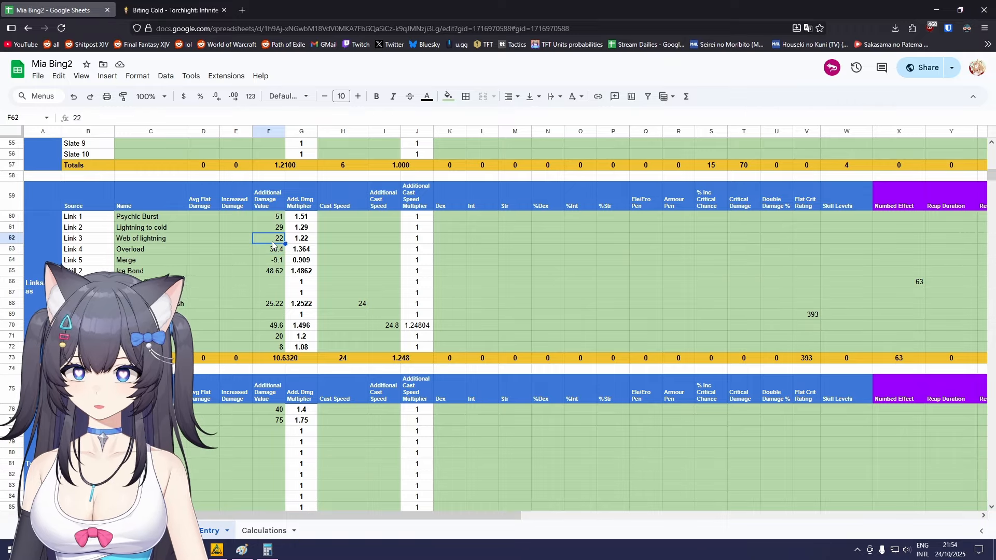
Check Merge's additional damage cell F64, then read the Web of Lightning and Merge supports in Torchlight: Infinite.
{"action": "left_click", "coordinate": [274, 264]}
{"action": "key", "text": "alt+Tab"}
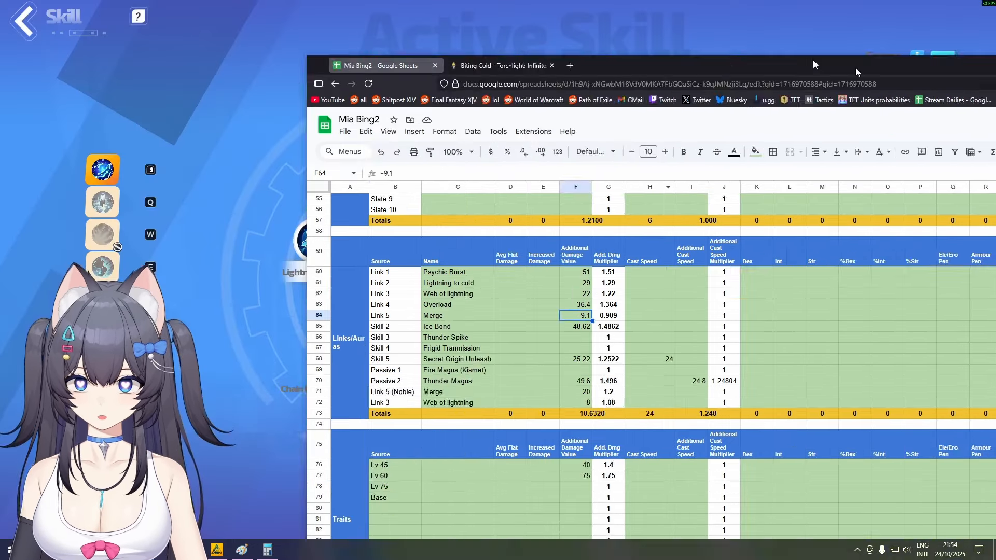
{"action": "left_click", "coordinate": [348, 361]}
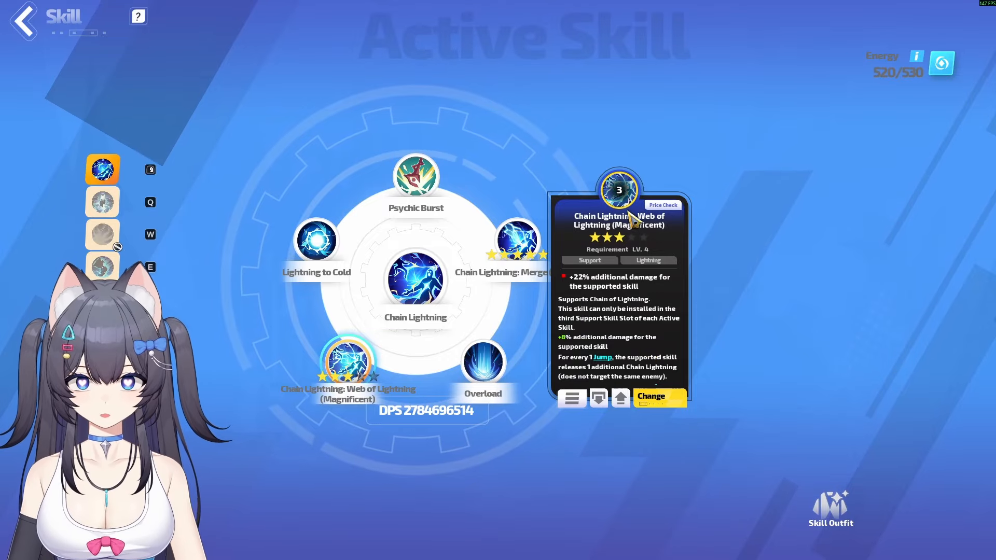
{"action": "left_click", "coordinate": [523, 246]}
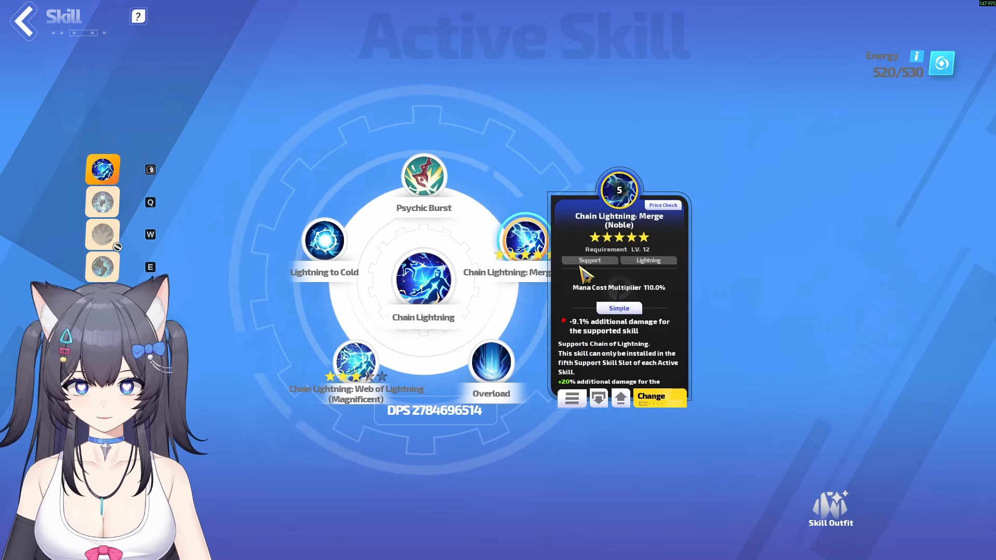
{"action": "scroll", "coordinate": [578, 348], "scroll_direction": "down", "scroll_amount": 1}
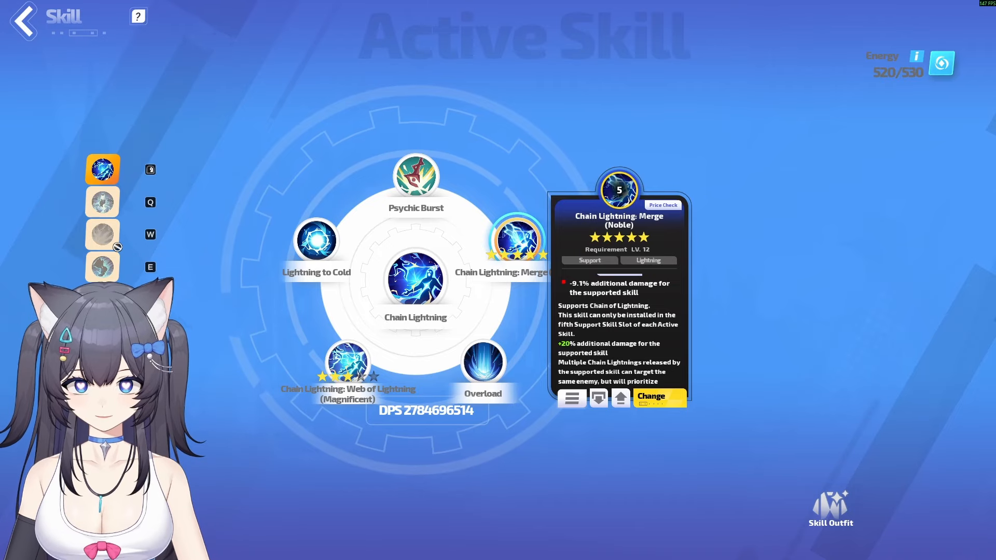
Switch to Google Sheets and check the second additional damage entries for Merge and Web of lightning in F71 and F72.
{"action": "key", "text": "alt+Tab"}
{"action": "left_click", "coordinate": [270, 347]}
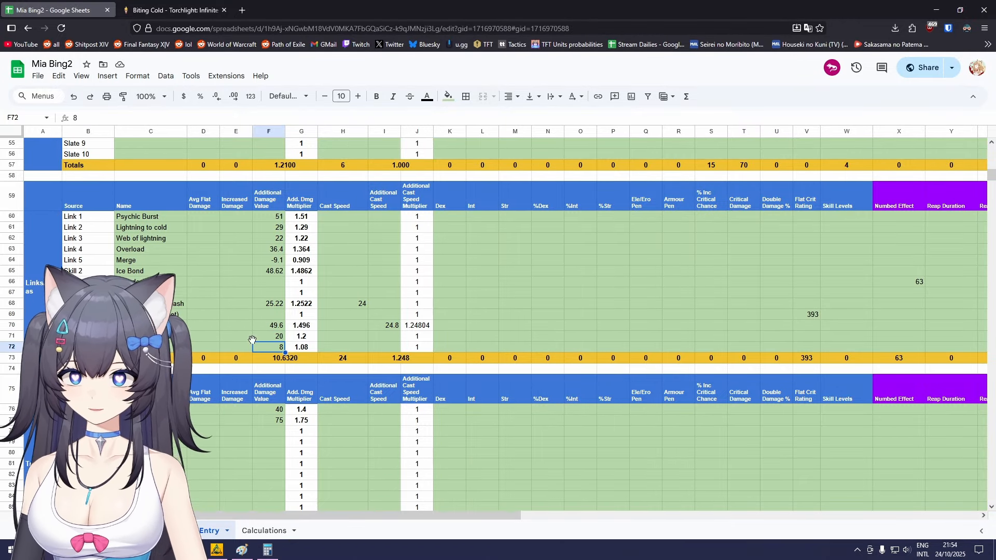
{"action": "left_click", "coordinate": [249, 339]}
{"action": "left_click", "coordinate": [268, 345]}
{"action": "left_click", "coordinate": [271, 347]}
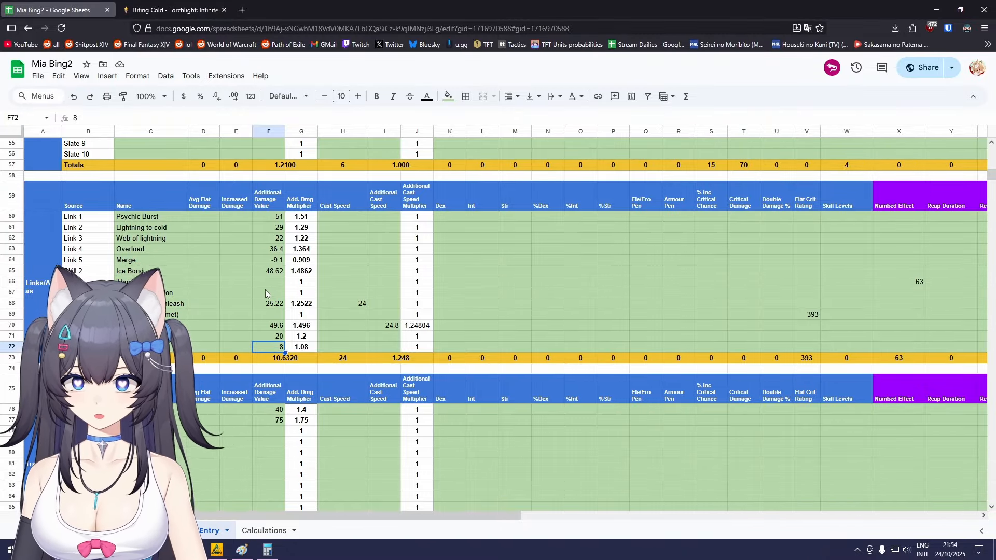
Trace the Thunder Spike row across to its Numbed Effect value in cell X66.
{"action": "left_click", "coordinate": [185, 280]}
{"action": "left_click_drag", "start_coordinate": [186, 279], "coordinate": [917, 285]}
{"action": "left_click", "coordinate": [928, 282]}
{"action": "left_click", "coordinate": [914, 279]}
Read the Thunder Spike: Tremble (Noble) affix in Torchlight: Infinite to verify the Numbed Effect, then return to Google Sheets.
{"action": "key", "text": "alt+Tab"}
{"action": "left_click", "coordinate": [174, 203]}
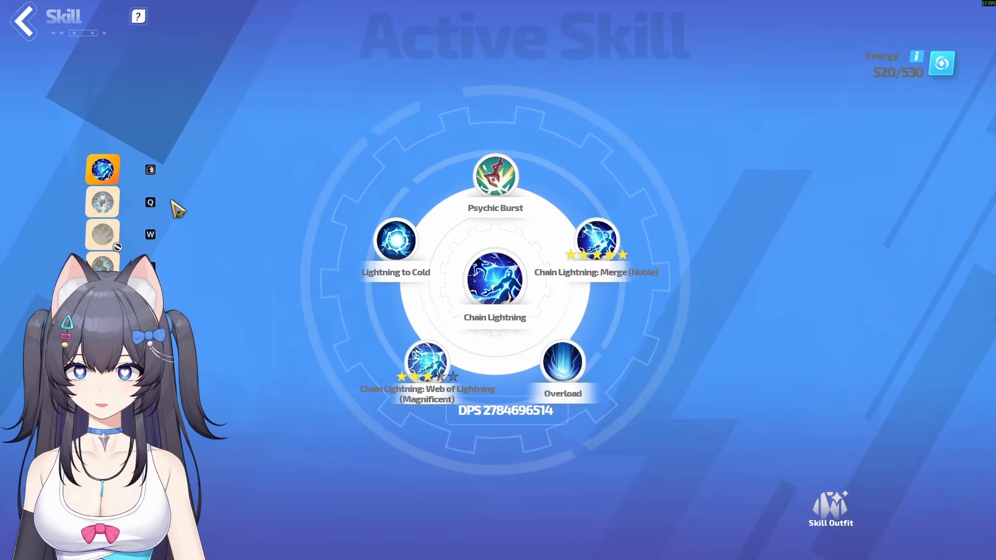
{"action": "left_click", "coordinate": [103, 235]}
{"action": "left_click", "coordinate": [517, 241]}
{"action": "left_click", "coordinate": [663, 205]}
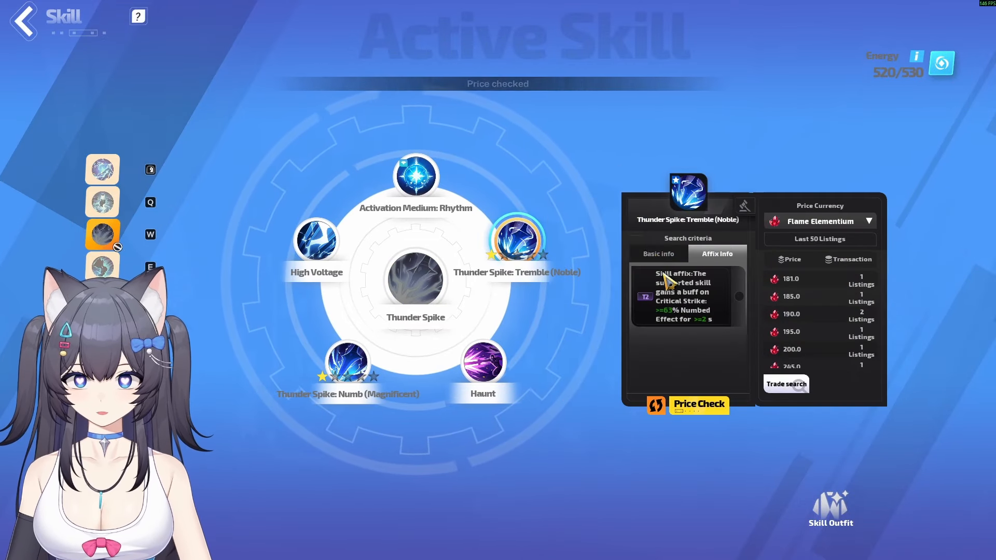
{"action": "key", "text": "alt+Tab"}
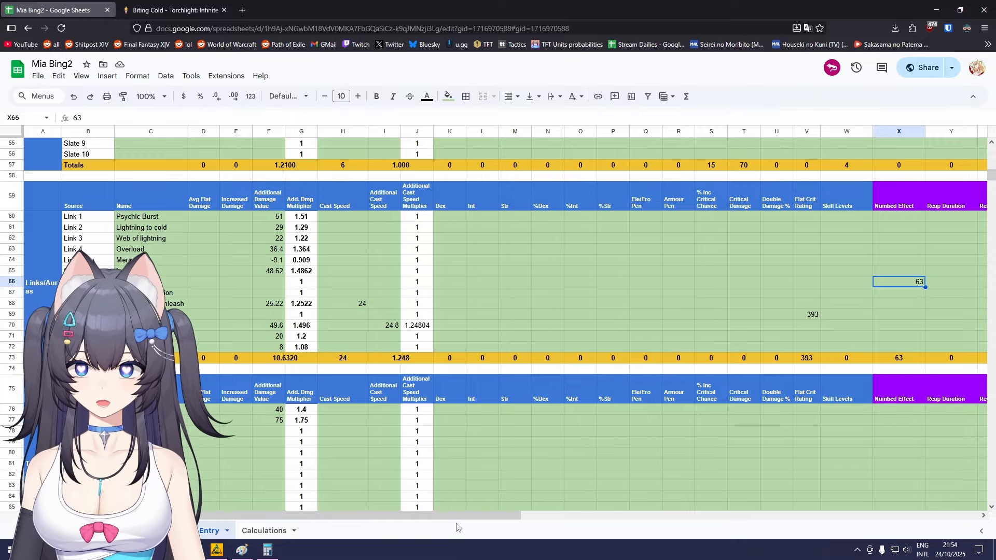
Look over the Frigid Tranmission row and inspect Secret Origin Unleash's additional damage and cast speed formulas in F68 and H68.
{"action": "left_click_drag", "start_coordinate": [456, 517], "coordinate": [369, 515]}
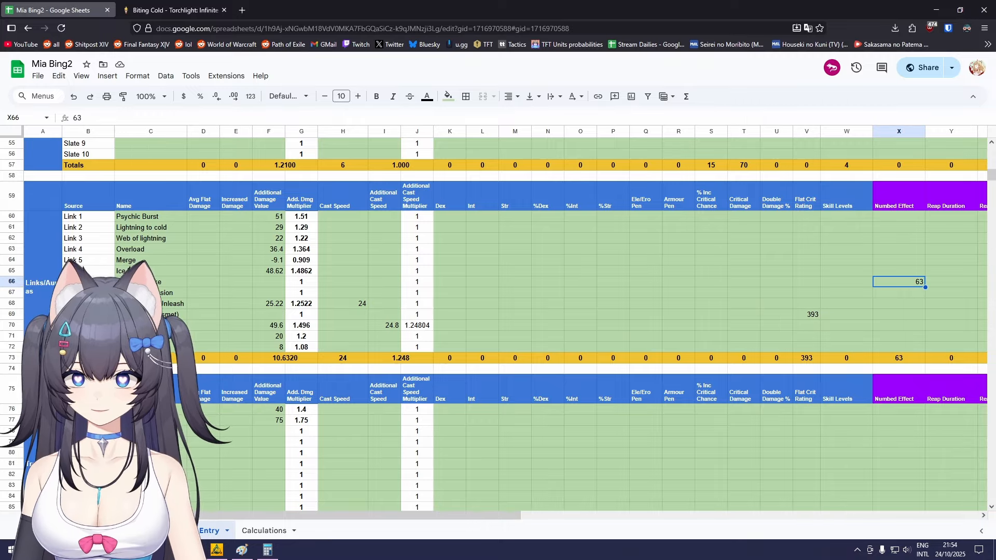
{"action": "left_click", "coordinate": [151, 293]}
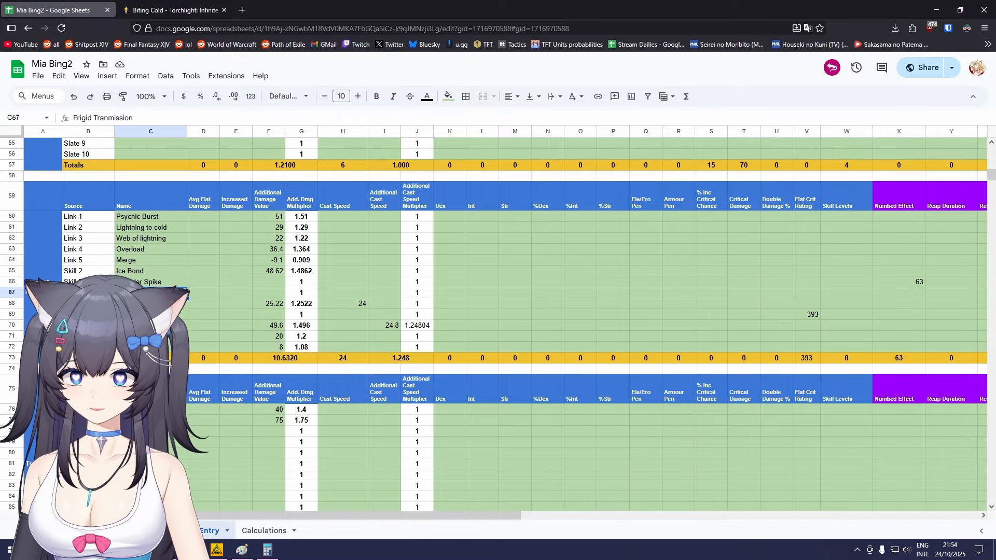
{"action": "left_click", "coordinate": [260, 295]}
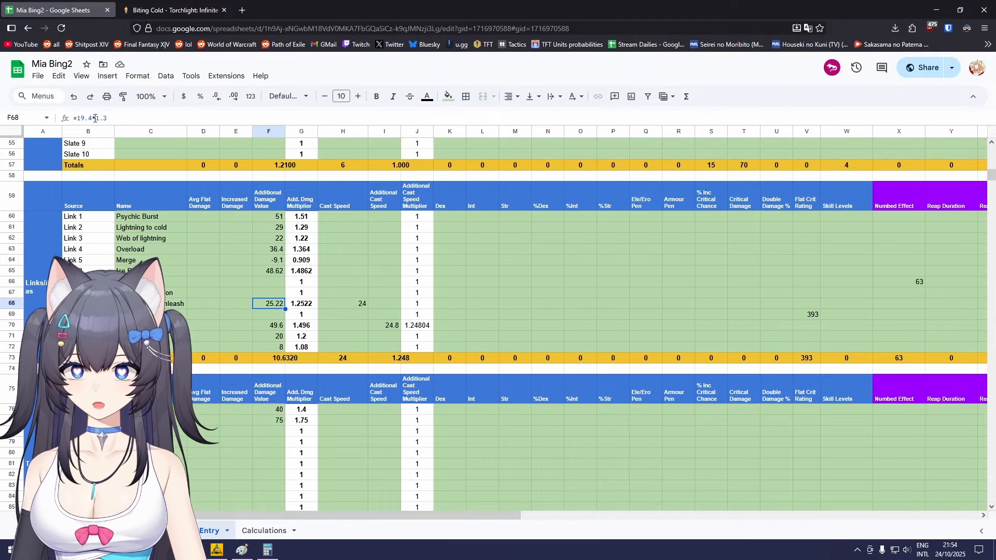
{"action": "left_click_drag", "start_coordinate": [115, 118], "coordinate": [82, 116]}
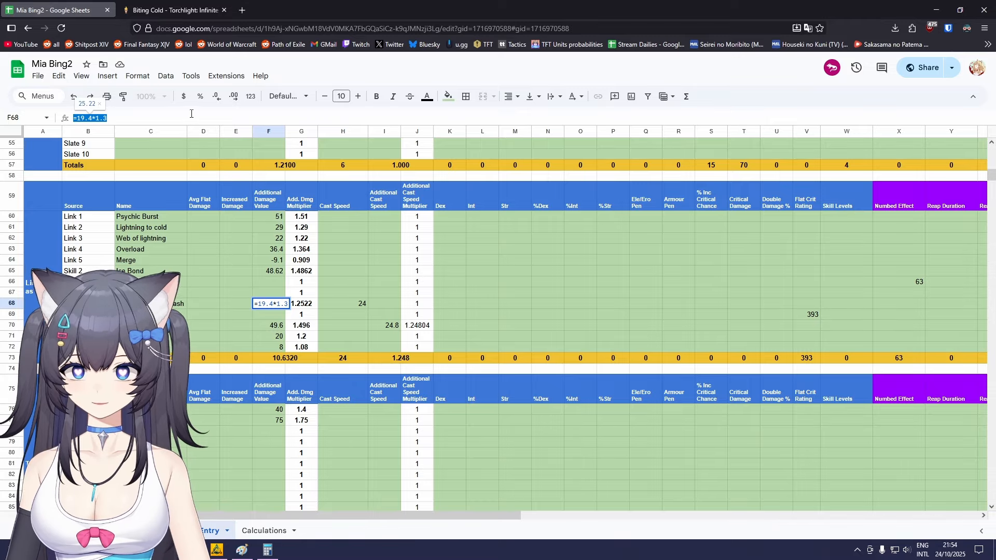
{"action": "key", "text": "Return"}
{"action": "left_click", "coordinate": [350, 306]}
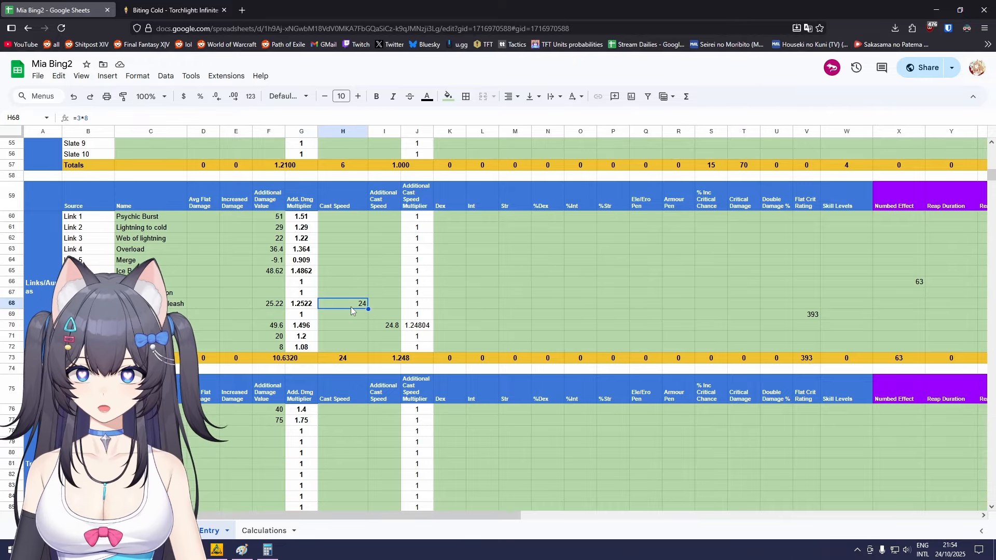
{"action": "left_click_drag", "start_coordinate": [89, 118], "coordinate": [73, 119]}
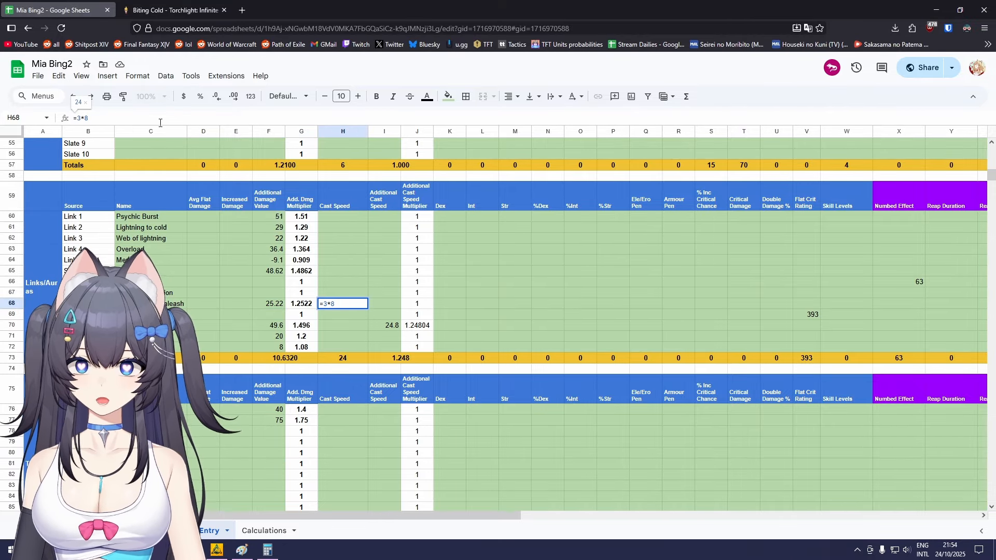
{"action": "key", "text": "Escape"}
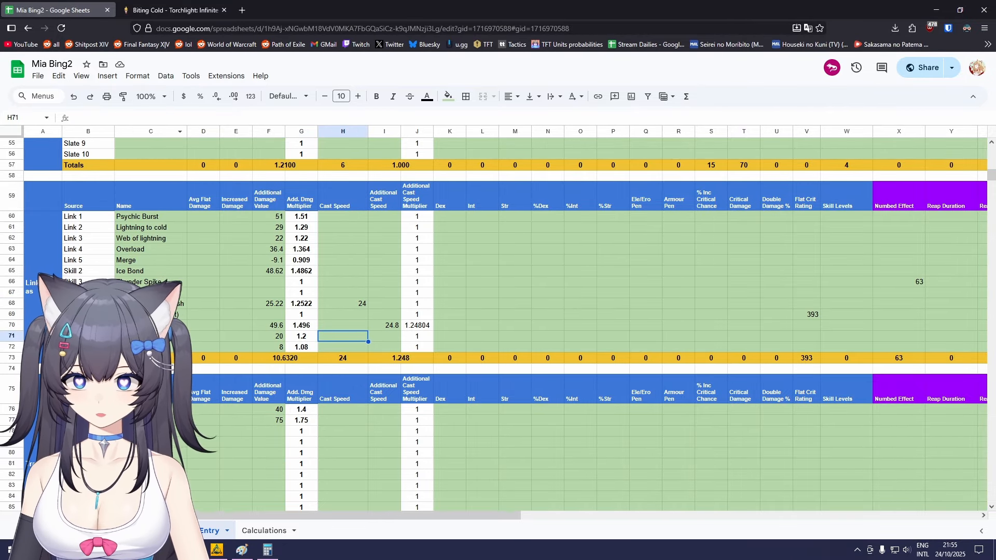
Point out the Fire Magus and Thunder Magus rows, then view the aura tables on the Calculations sheet.
{"action": "left_click_drag", "start_coordinate": [156, 315], "coordinate": [157, 325]}
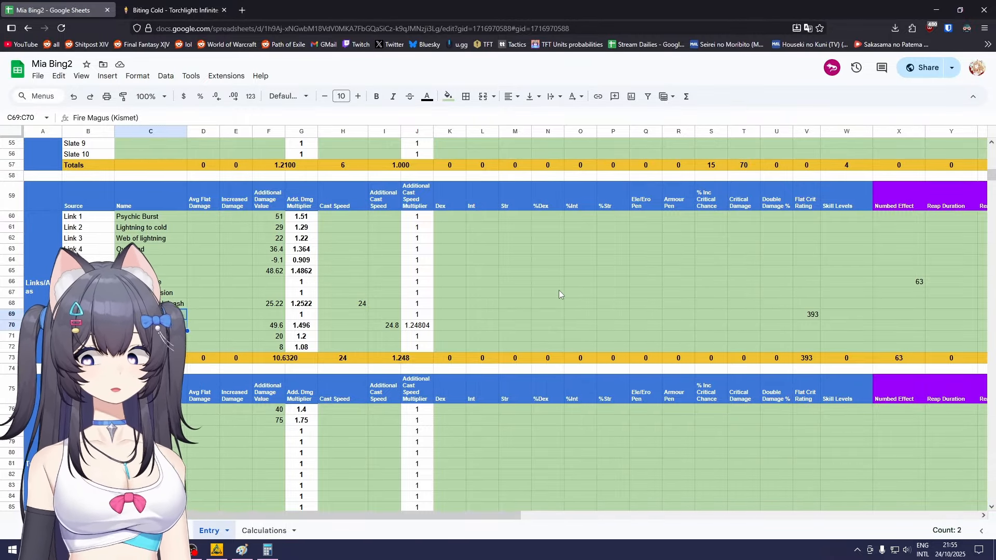
{"action": "left_click", "coordinate": [274, 531]}
{"action": "scroll", "coordinate": [630, 390], "scroll_direction": "right", "scroll_amount": 3}
{"action": "scroll", "coordinate": [630, 390], "scroll_direction": "up", "scroll_amount": 10}
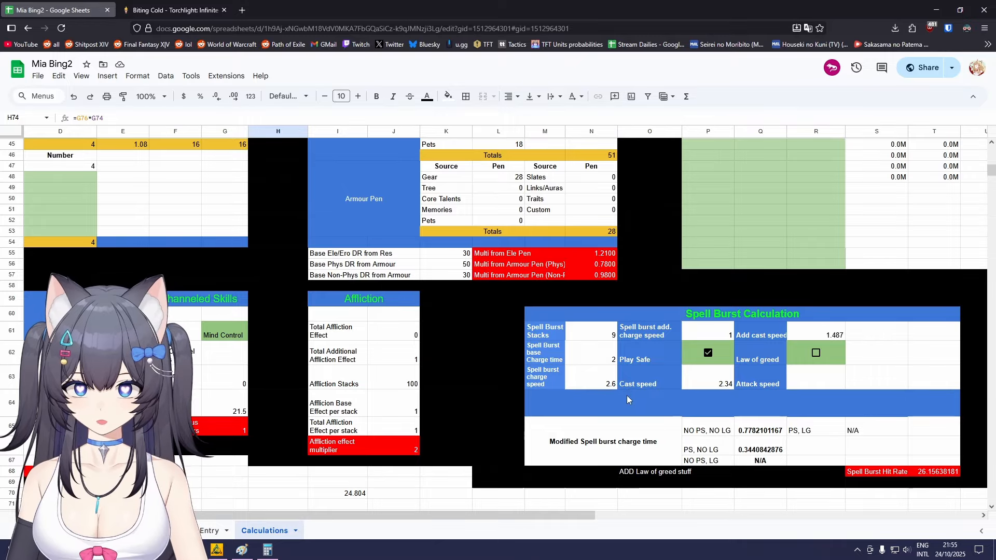
{"action": "scroll", "coordinate": [627, 396], "scroll_direction": "up", "scroll_amount": 5}
{"action": "scroll", "coordinate": [543, 285], "scroll_direction": "right", "scroll_amount": 5}
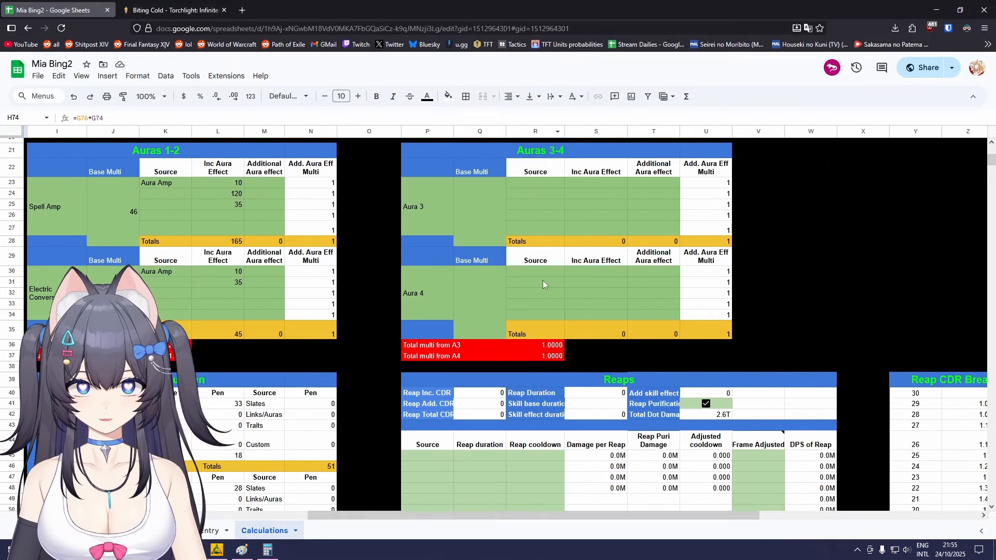
Return to the Entry sheet and inspect Thunder Magus's additional damage and additional cast speed cells F70 and I70.
{"action": "left_click", "coordinate": [210, 530]}
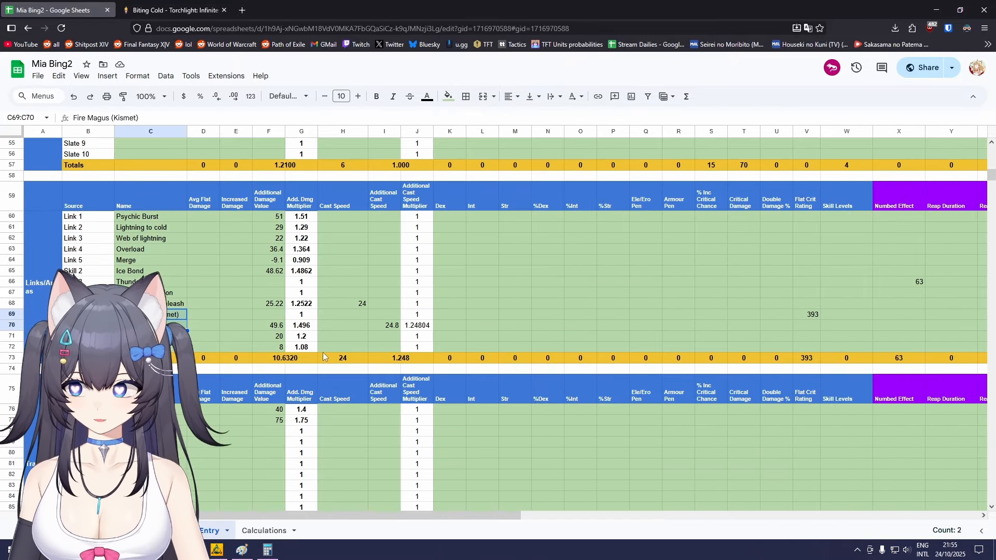
{"action": "left_click", "coordinate": [268, 326]}
{"action": "left_click", "coordinate": [393, 327]}
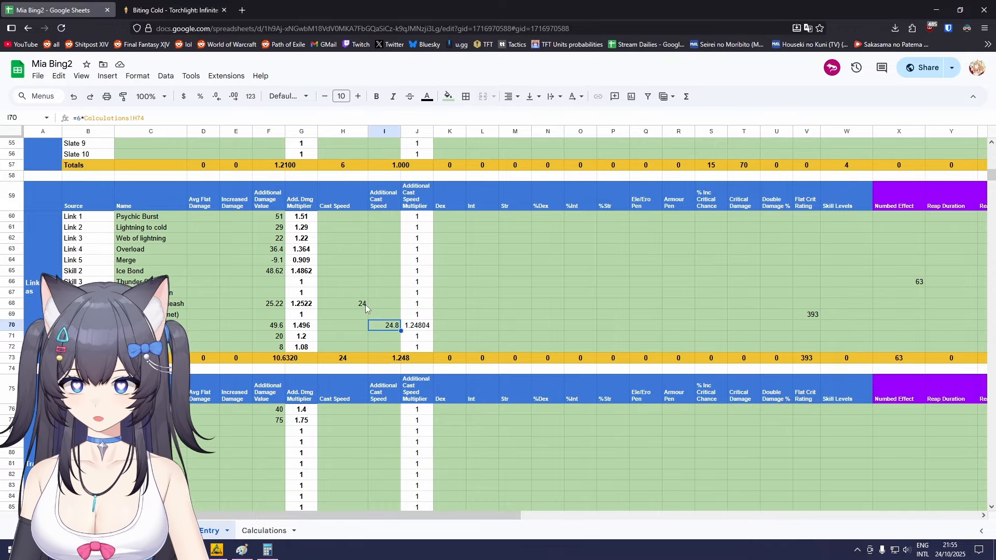
{"action": "scroll", "coordinate": [365, 306], "scroll_direction": "down", "scroll_amount": 2}
{"action": "scroll", "coordinate": [366, 306], "scroll_direction": "up", "scroll_amount": 2}
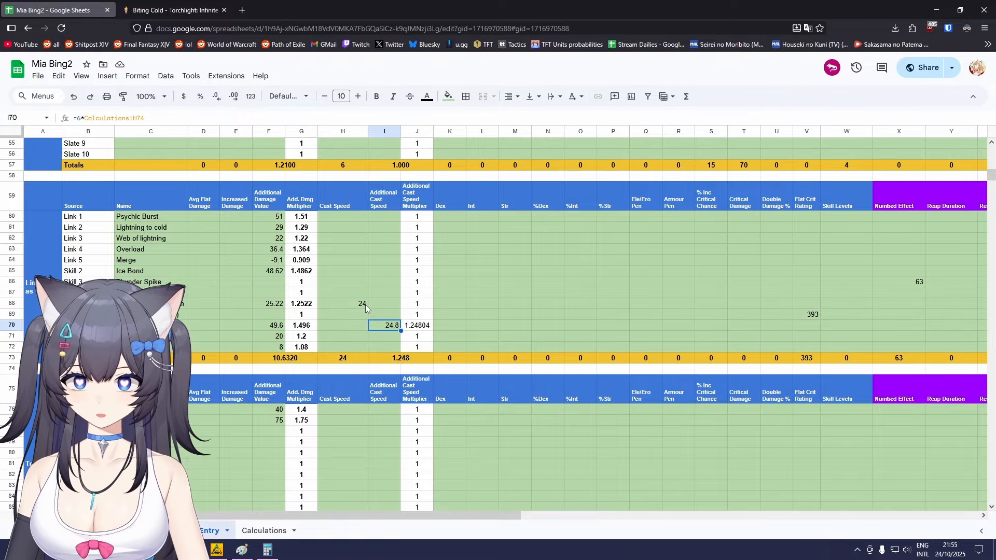
Look over the Traits section and the custom entries in rows 89 to 98, comparing them with the Links/Auras section.
{"action": "scroll", "coordinate": [365, 306], "scroll_direction": "down", "scroll_amount": 4}
{"action": "left_click", "coordinate": [88, 412]}
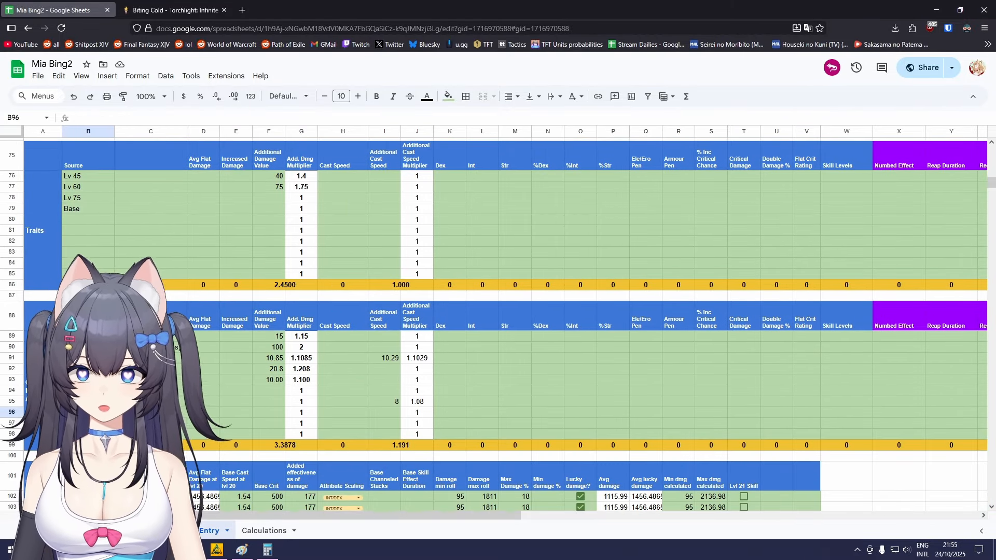
{"action": "left_click_drag", "start_coordinate": [88, 413], "coordinate": [301, 423]}
{"action": "left_click", "coordinate": [646, 358]}
{"action": "scroll", "coordinate": [572, 313], "scroll_direction": "up", "scroll_amount": 1}
{"action": "scroll", "coordinate": [410, 280], "scroll_direction": "up", "scroll_amount": 2}
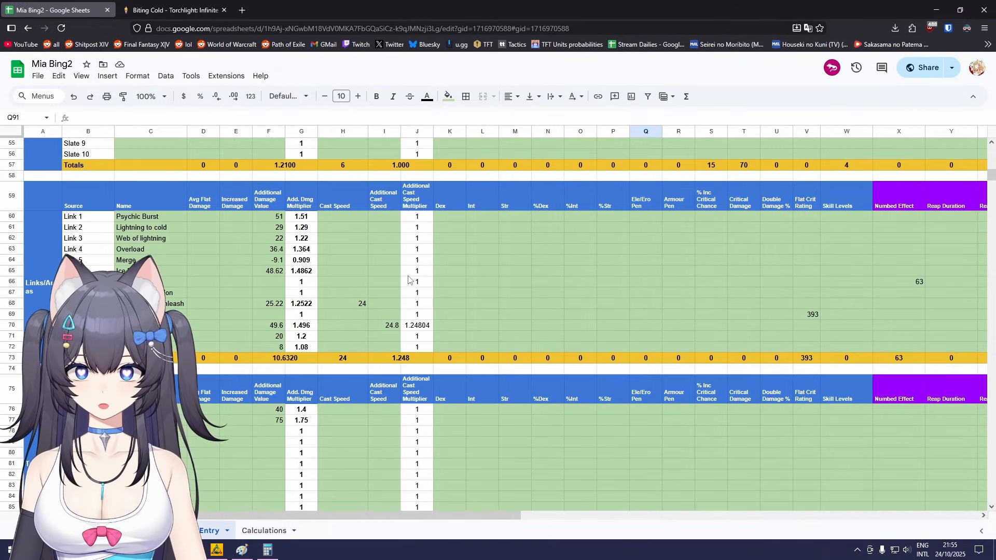
{"action": "scroll", "coordinate": [409, 280], "scroll_direction": "down", "scroll_amount": 4}
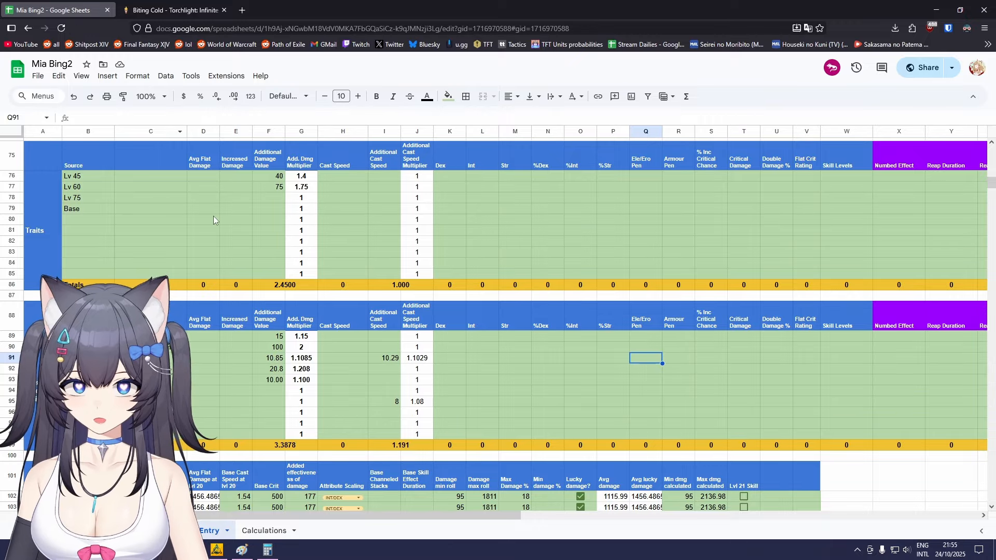
{"action": "scroll", "coordinate": [213, 219], "scroll_direction": "down", "scroll_amount": 3}
{"action": "scroll", "coordinate": [214, 275], "scroll_direction": "up", "scroll_amount": 15}
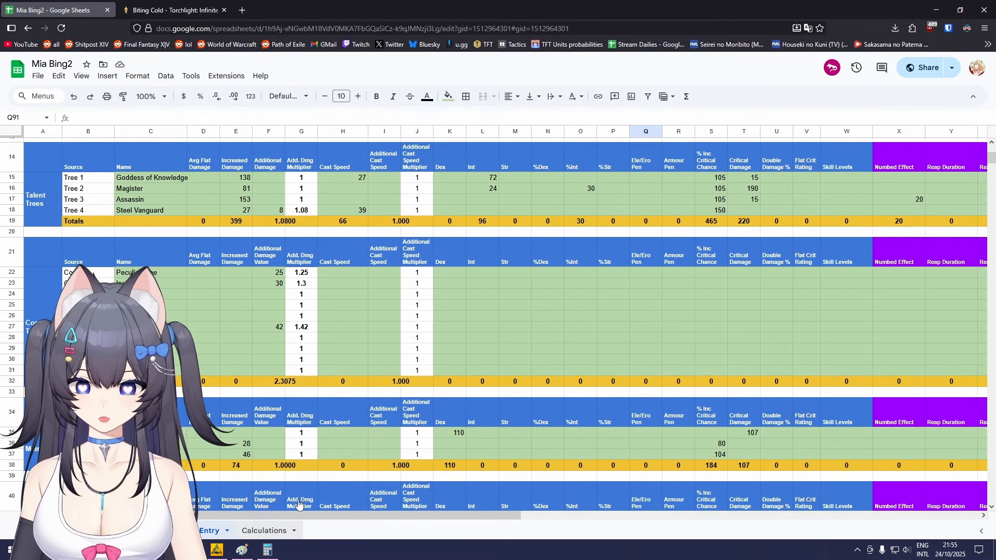
Open the Calculations sheet and inspect the formula in cell E5 that pulls the Numb table's Entry value.
{"action": "left_click", "coordinate": [264, 530]}
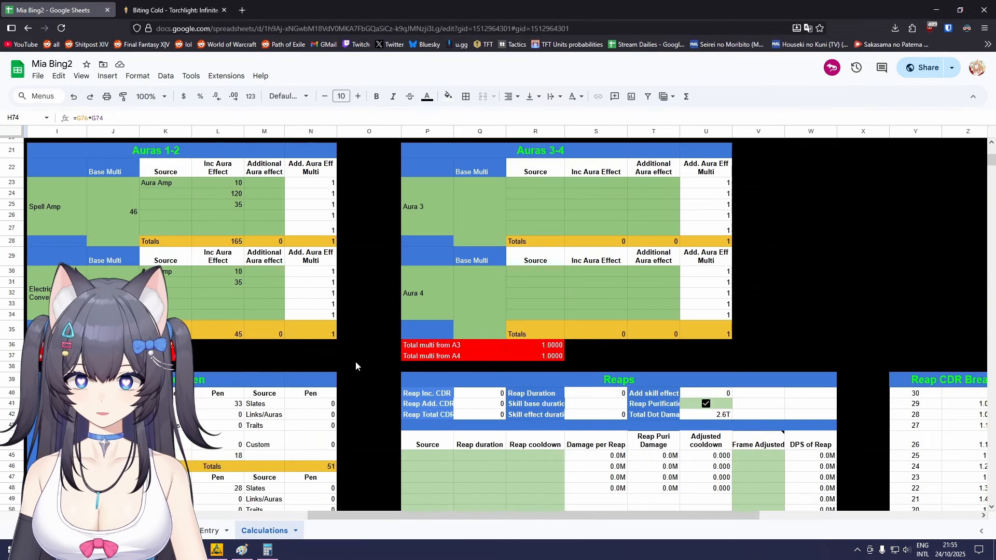
{"action": "scroll", "coordinate": [240, 382], "scroll_direction": "left", "scroll_amount": 5}
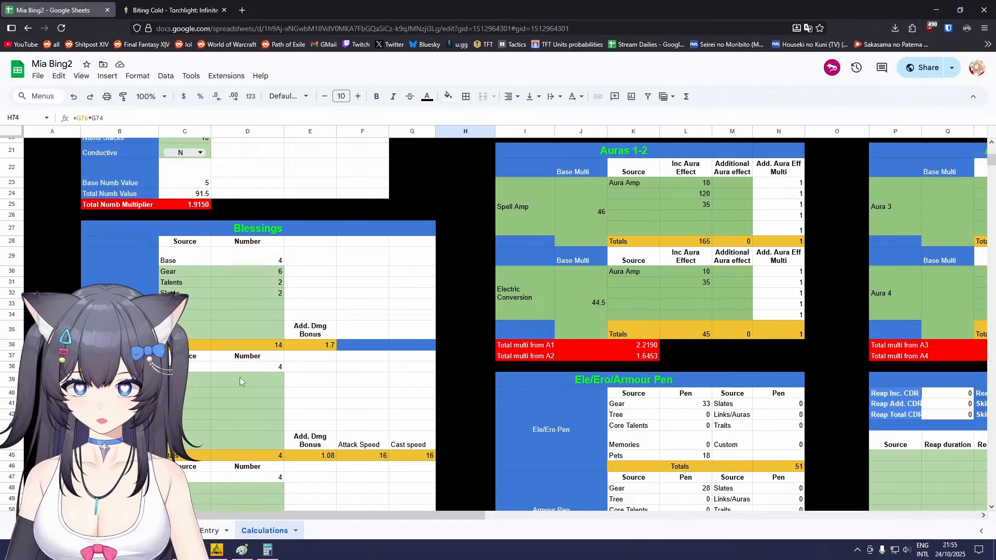
{"action": "scroll", "coordinate": [240, 383], "scroll_direction": "up", "scroll_amount": 3}
{"action": "scroll", "coordinate": [240, 382], "scroll_direction": "up", "scroll_amount": 2}
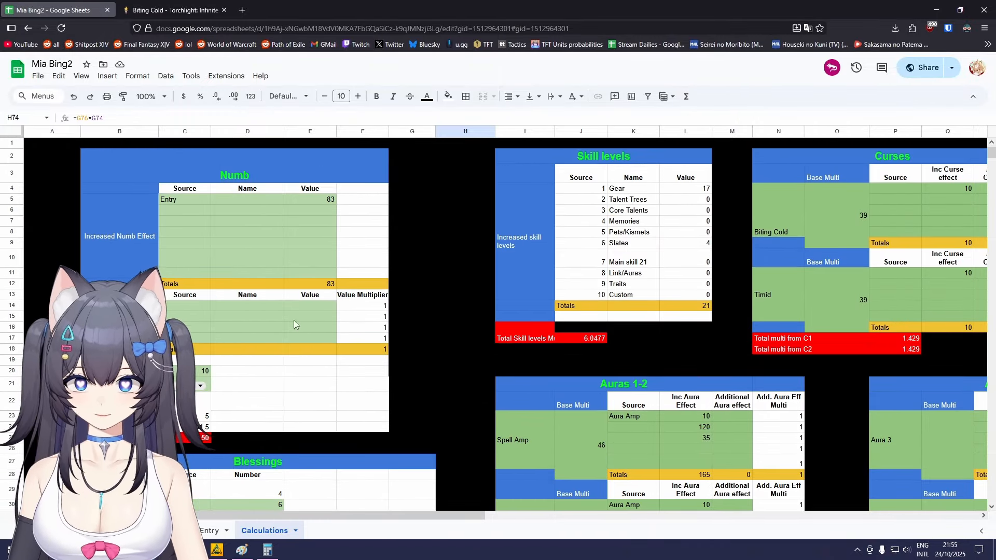
{"action": "left_click", "coordinate": [314, 199]}
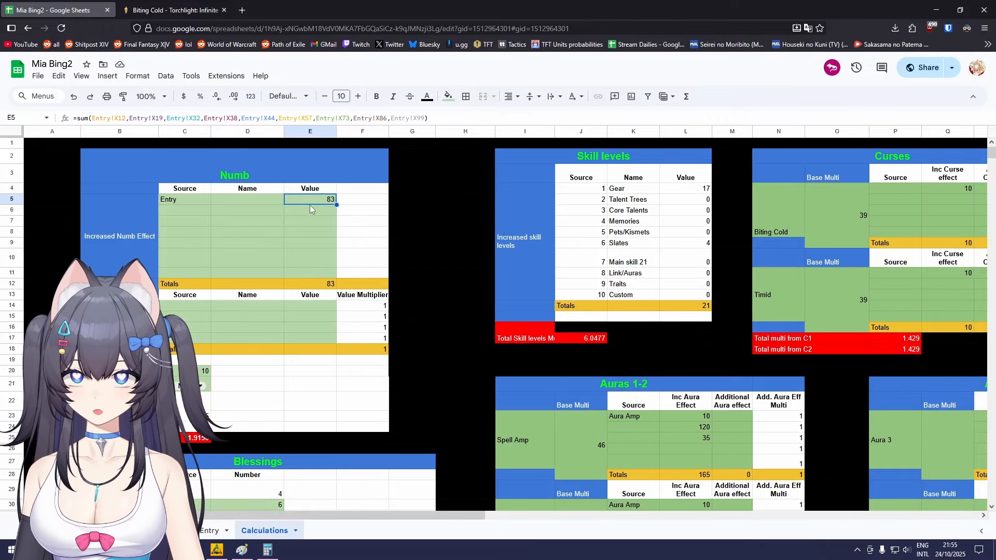
Review the Numbed Effect column on the Entry sheet section by section, then return to the Numb table in Calculations.
{"action": "left_click", "coordinate": [213, 532]}
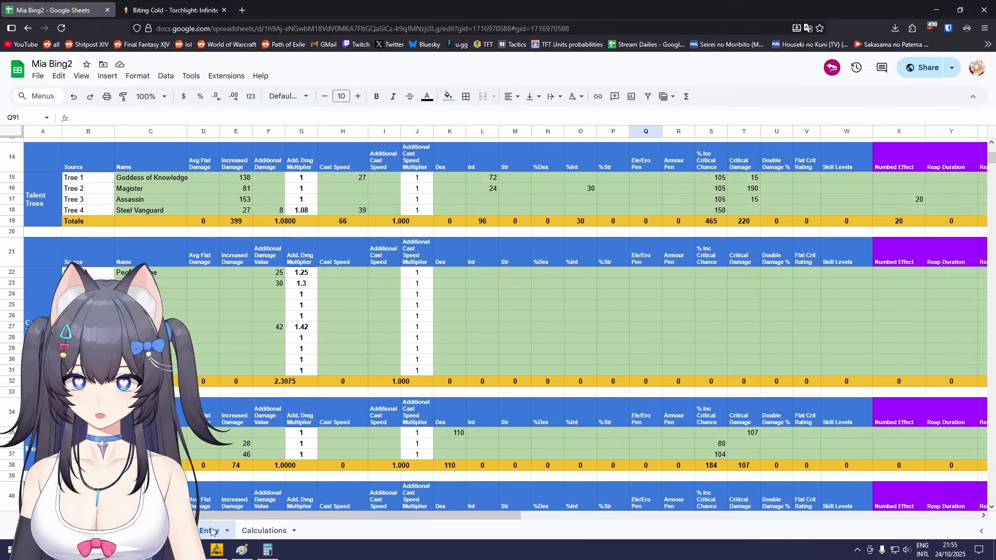
{"action": "left_click_drag", "start_coordinate": [275, 516], "coordinate": [589, 540]}
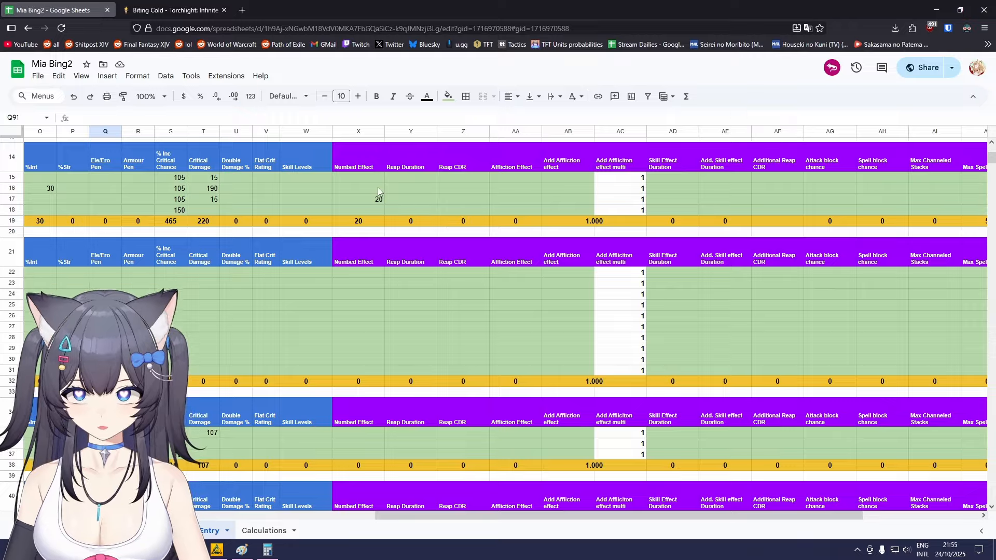
{"action": "left_click_drag", "start_coordinate": [372, 179], "coordinate": [371, 209]}
{"action": "scroll", "coordinate": [476, 337], "scroll_direction": "down", "scroll_amount": 3}
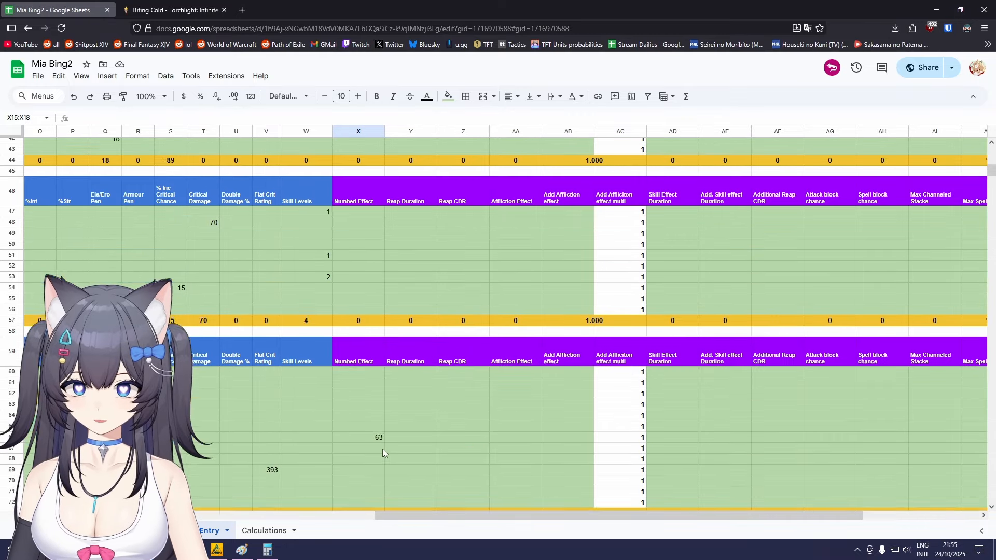
{"action": "scroll", "coordinate": [378, 413], "scroll_direction": "down", "scroll_amount": 2}
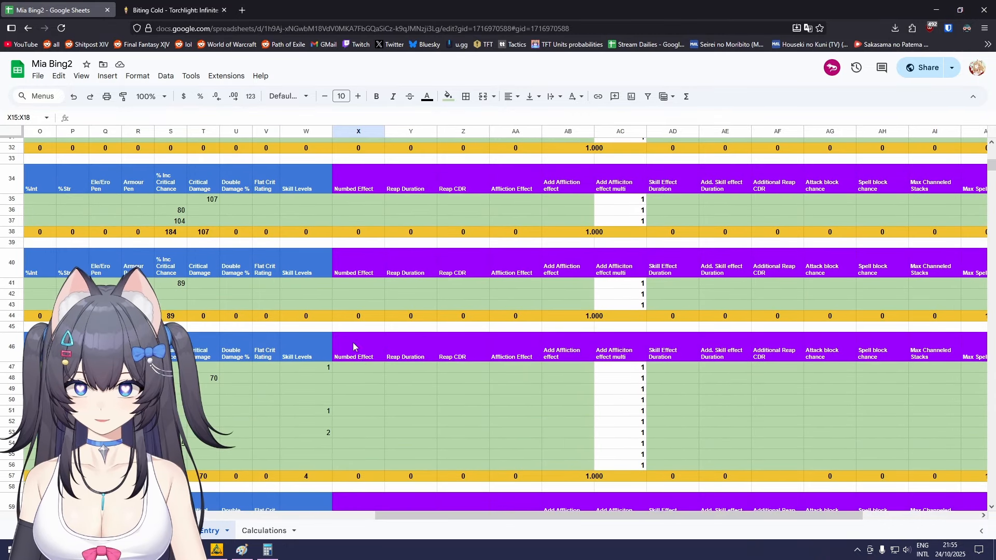
{"action": "left_click", "coordinate": [247, 530]}
{"action": "left_click", "coordinate": [247, 221]}
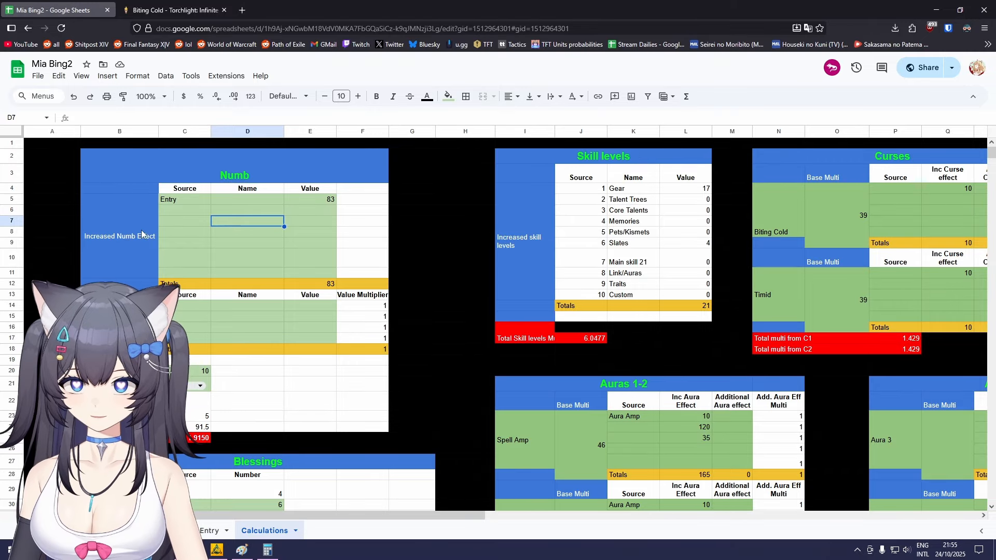
Review the Numb table's additional multiplier values in E14:E16 and the Numb Stacks entry in C20.
{"action": "scroll", "coordinate": [137, 245], "scroll_direction": "down", "scroll_amount": 2}
{"action": "left_click_drag", "start_coordinate": [310, 234], "coordinate": [304, 247]}
{"action": "left_click", "coordinate": [166, 250]}
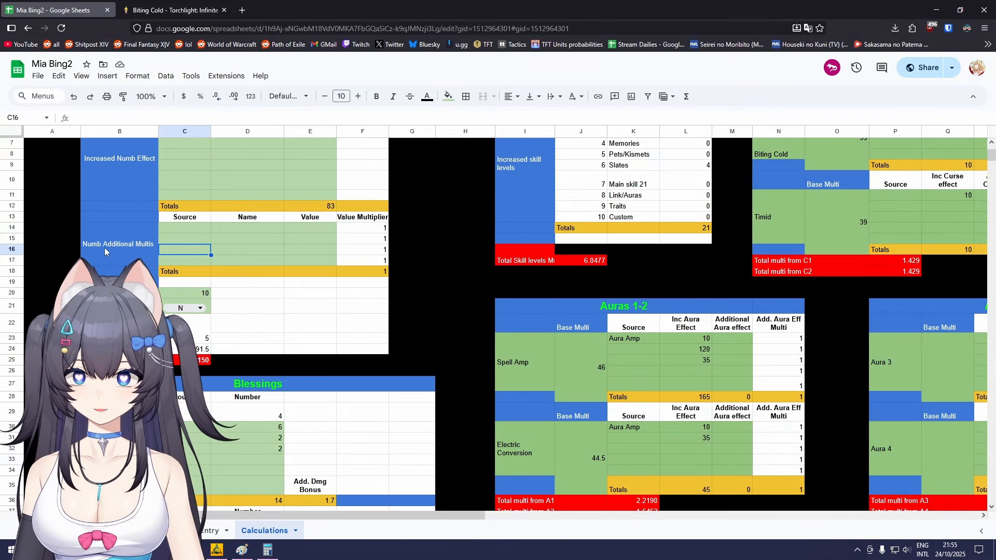
{"action": "left_click_drag", "start_coordinate": [316, 226], "coordinate": [307, 254]}
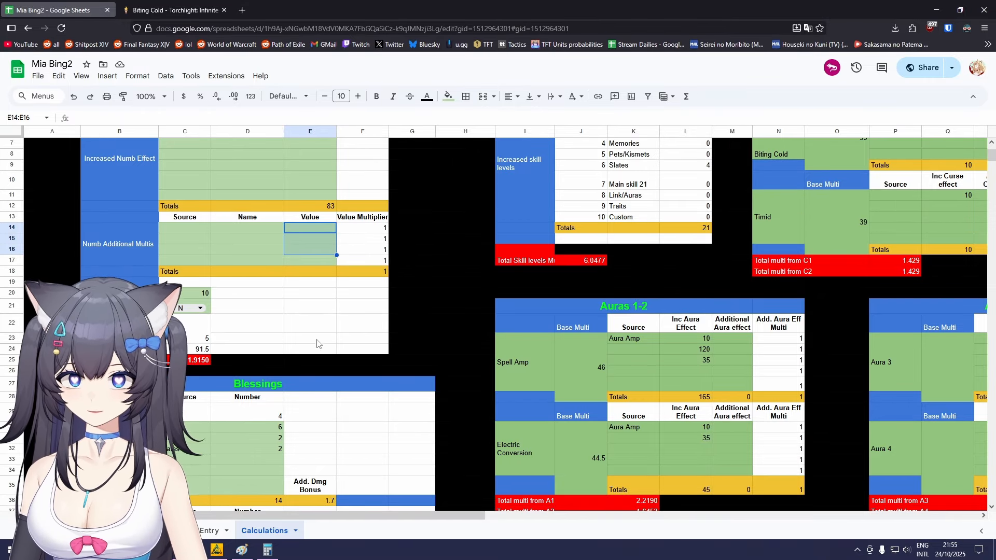
{"action": "left_click", "coordinate": [306, 320]}
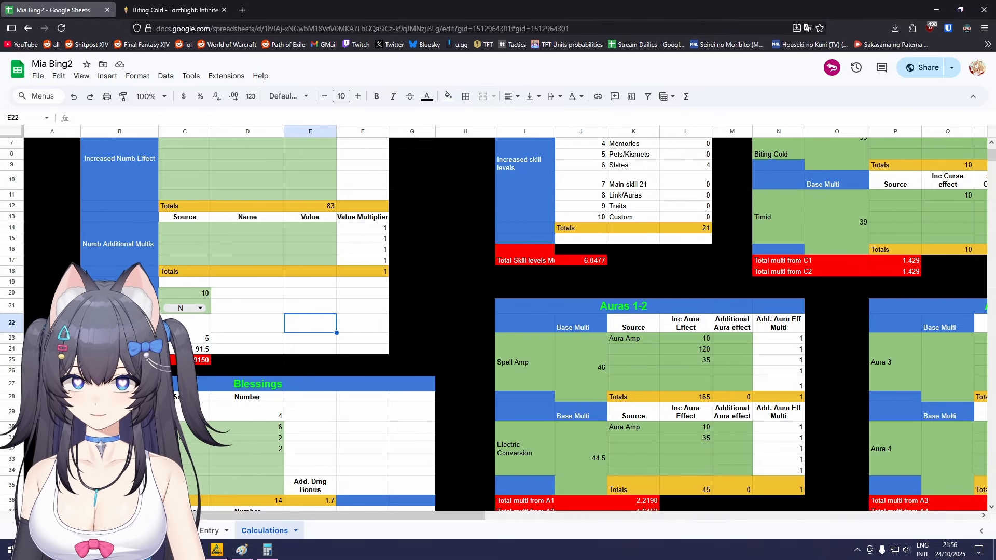
{"action": "left_click", "coordinate": [190, 297]}
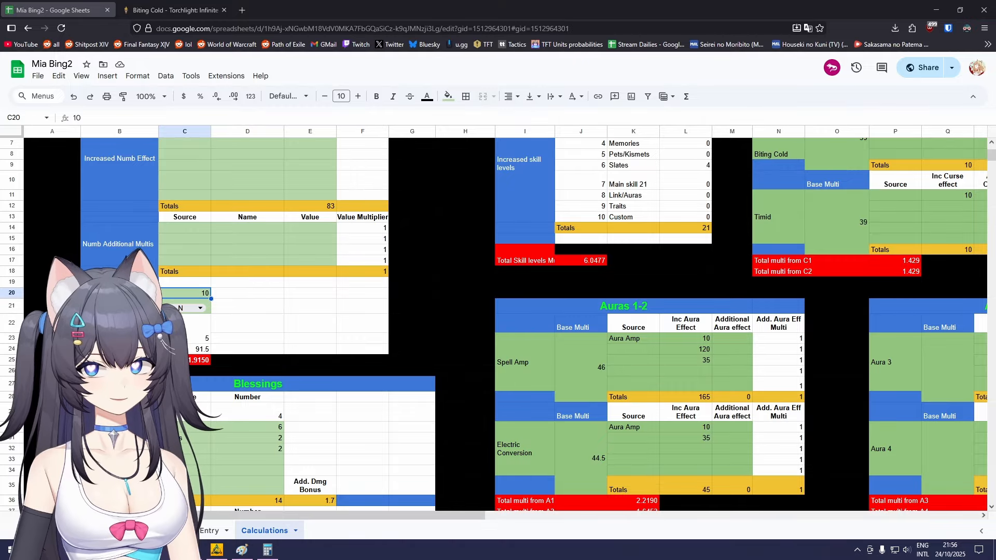
Look over the Blessings section of the Calculations sheet, covering the Focus and Agility blessing tables.
{"action": "scroll", "coordinate": [166, 216], "scroll_direction": "down", "scroll_amount": 6}
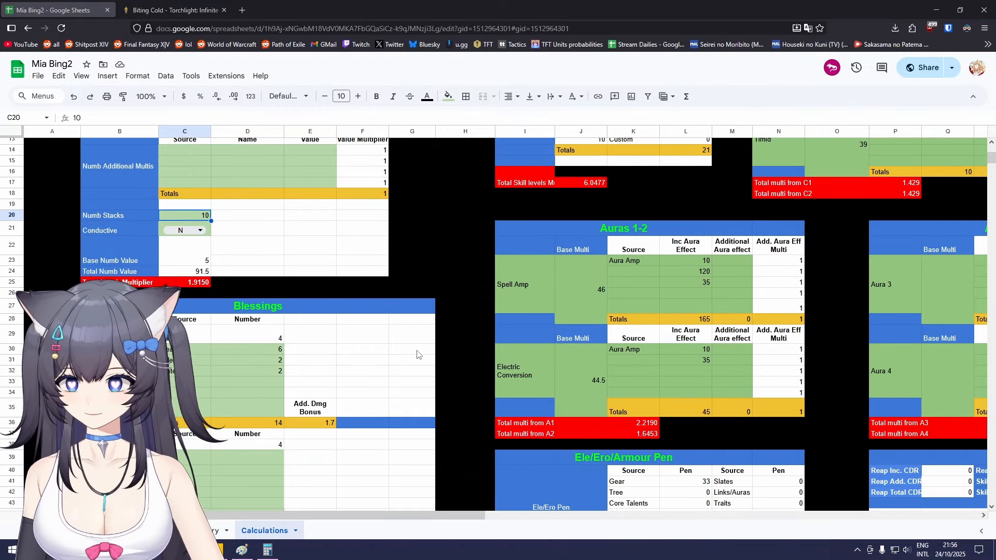
{"action": "scroll", "coordinate": [166, 215], "scroll_direction": "up", "scroll_amount": 5}
{"action": "scroll", "coordinate": [217, 331], "scroll_direction": "down", "scroll_amount": 10}
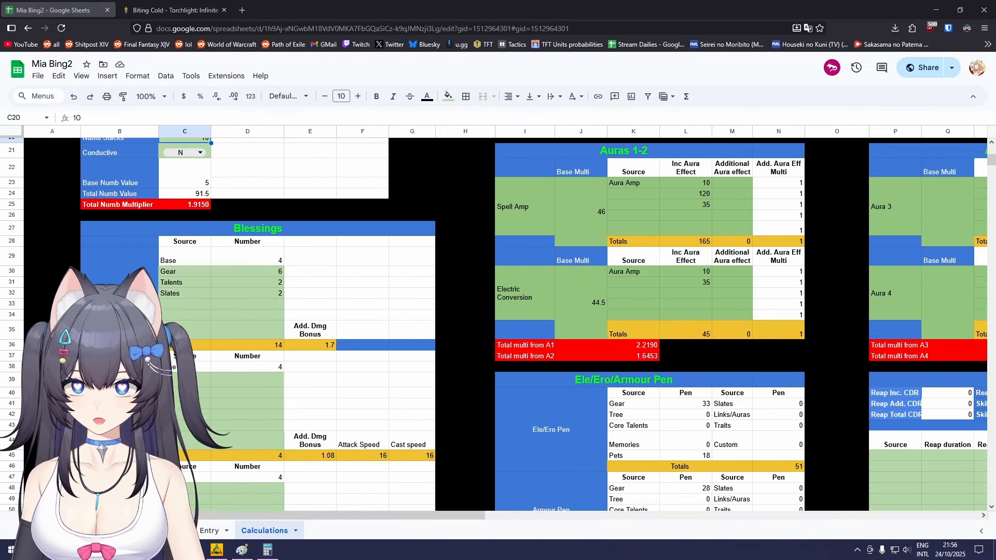
{"action": "scroll", "coordinate": [327, 433], "scroll_direction": "up", "scroll_amount": 6}
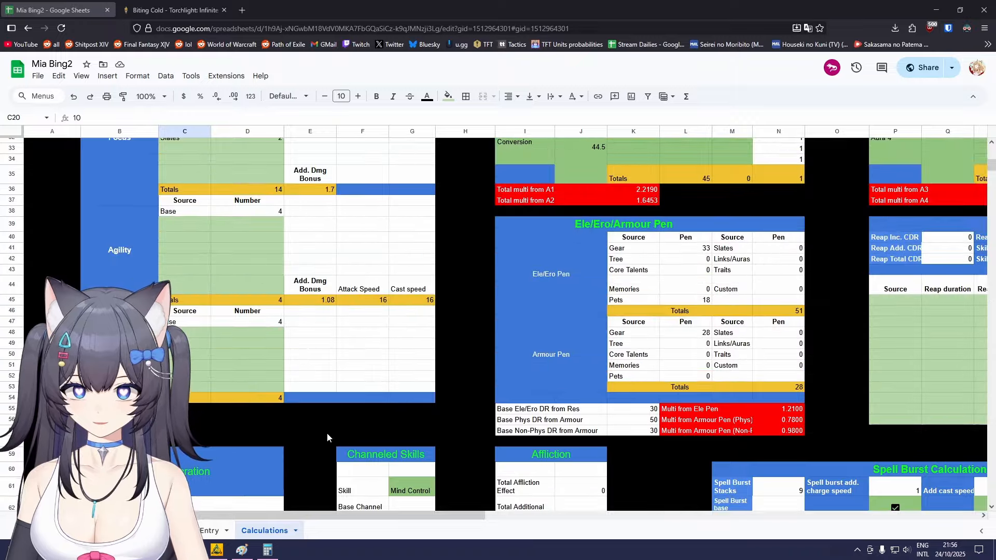
{"action": "scroll", "coordinate": [438, 406], "scroll_direction": "up", "scroll_amount": 6}
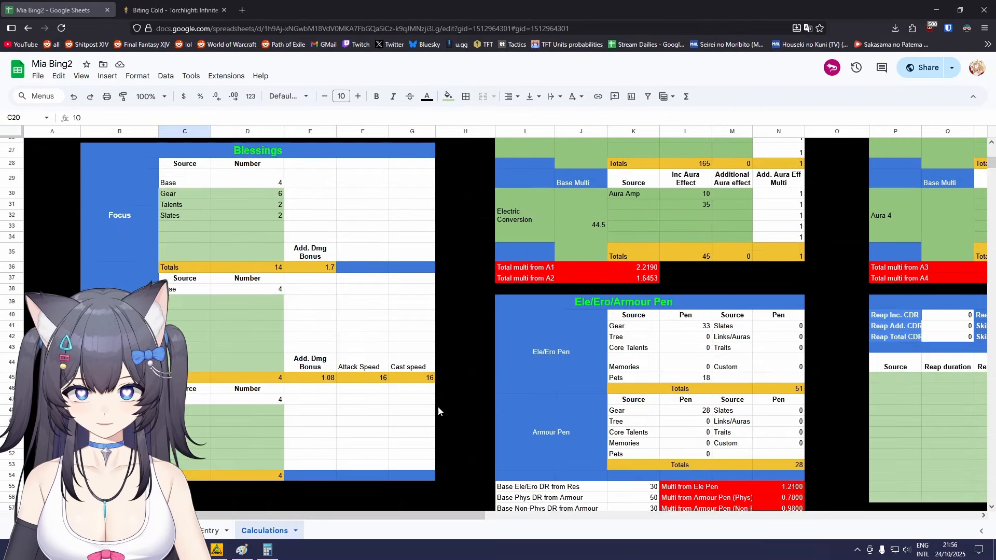
{"action": "scroll", "coordinate": [438, 407], "scroll_direction": "down", "scroll_amount": 5}
Set the first source's value in the Jumps table (X4) to 5 and inspect the Total Jump Damage formula in W15.
{"action": "scroll", "coordinate": [456, 373], "scroll_direction": "right", "scroll_amount": 8}
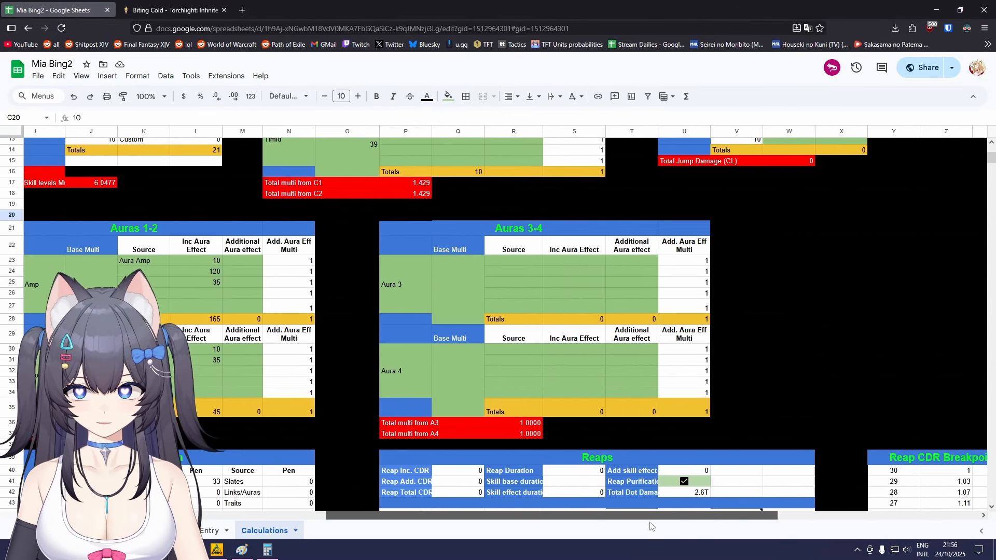
{"action": "scroll", "coordinate": [483, 344], "scroll_direction": "up", "scroll_amount": 5}
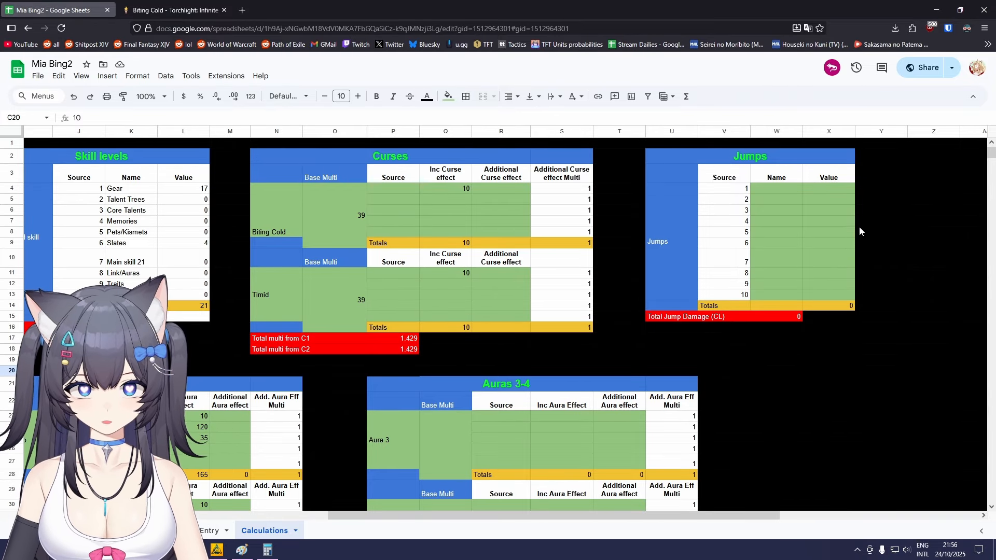
{"action": "left_click", "coordinate": [839, 203]}
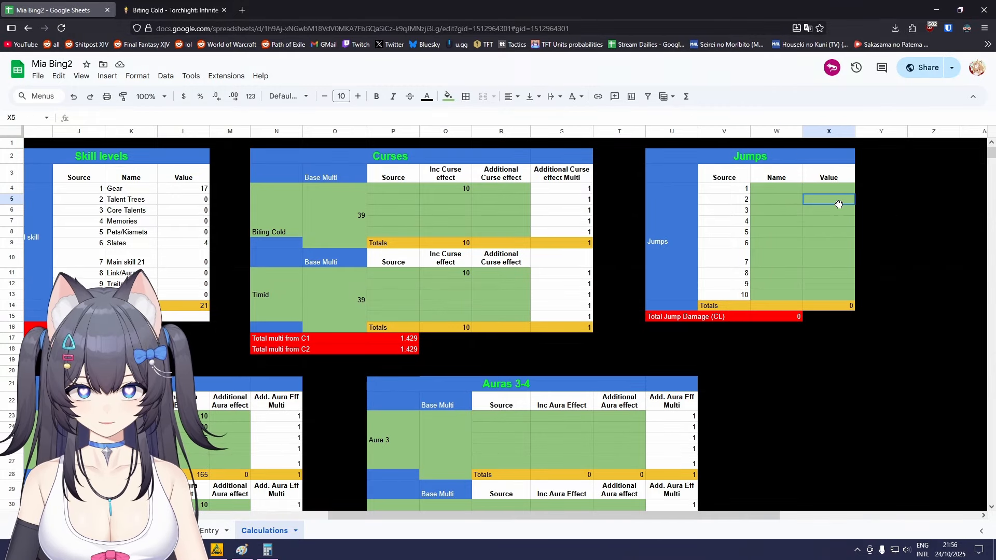
{"action": "type", "text": "5"}
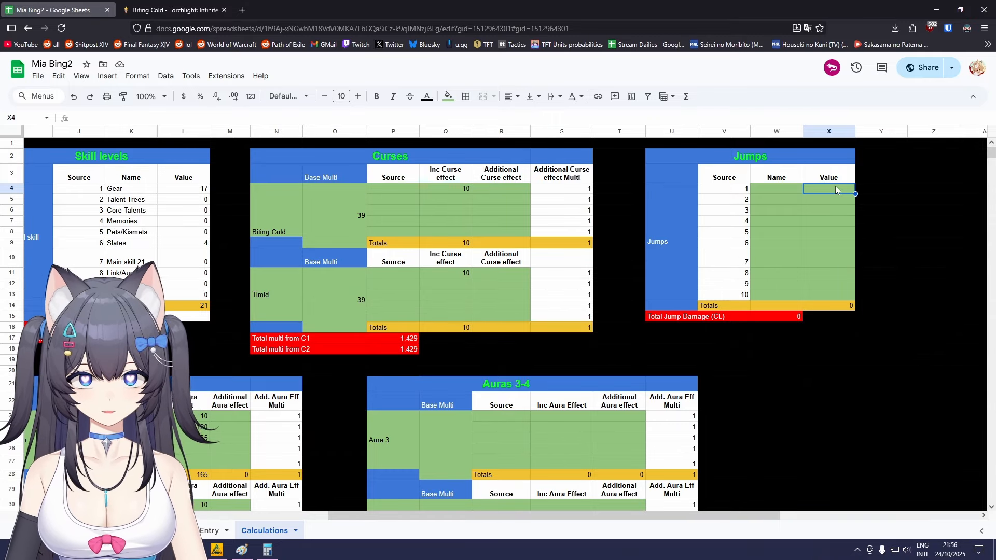
{"action": "left_click", "coordinate": [936, 254]}
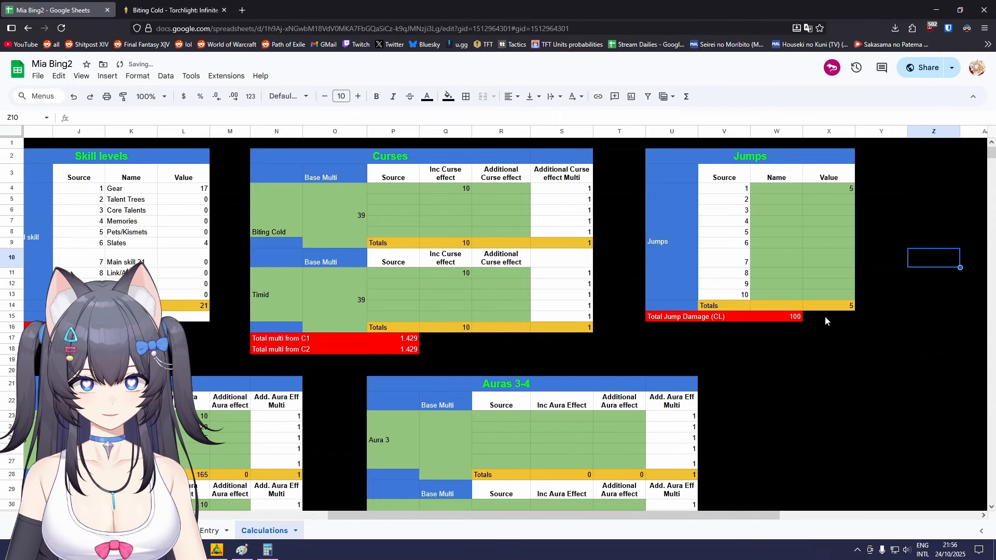
{"action": "left_click", "coordinate": [780, 320]}
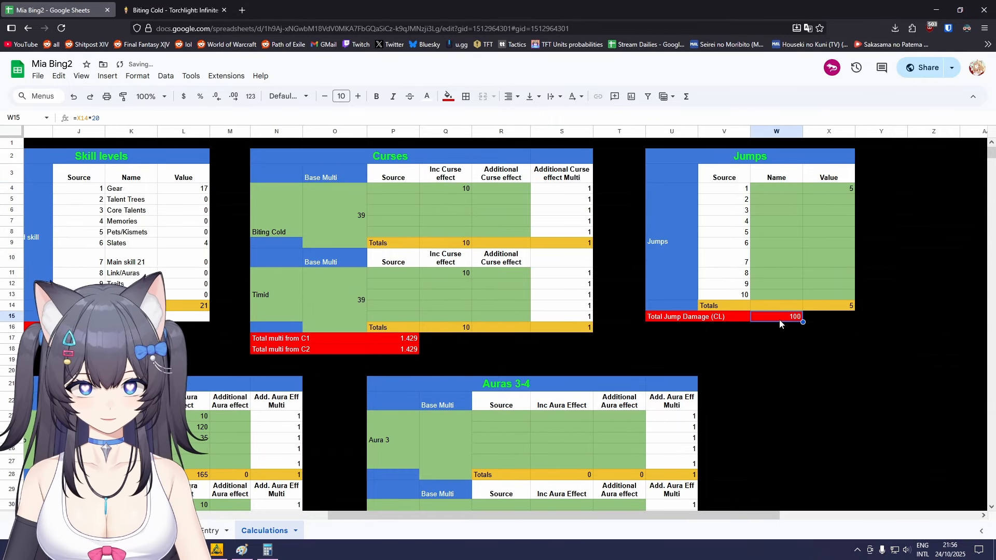
Clear the additional damage value in cell F90 of the Entry sheet's custom section.
{"action": "left_click", "coordinate": [207, 531]}
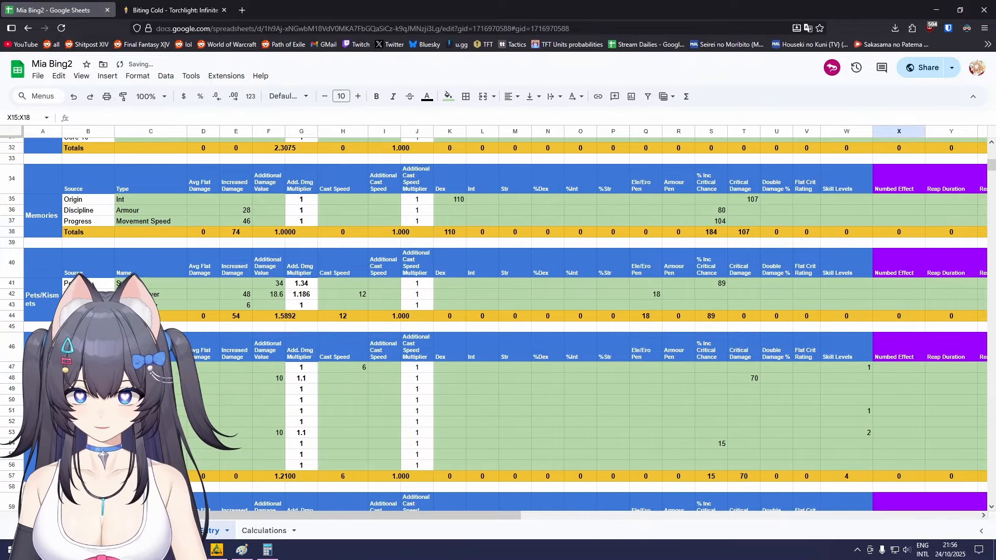
{"action": "scroll", "coordinate": [250, 376], "scroll_direction": "down", "scroll_amount": 10}
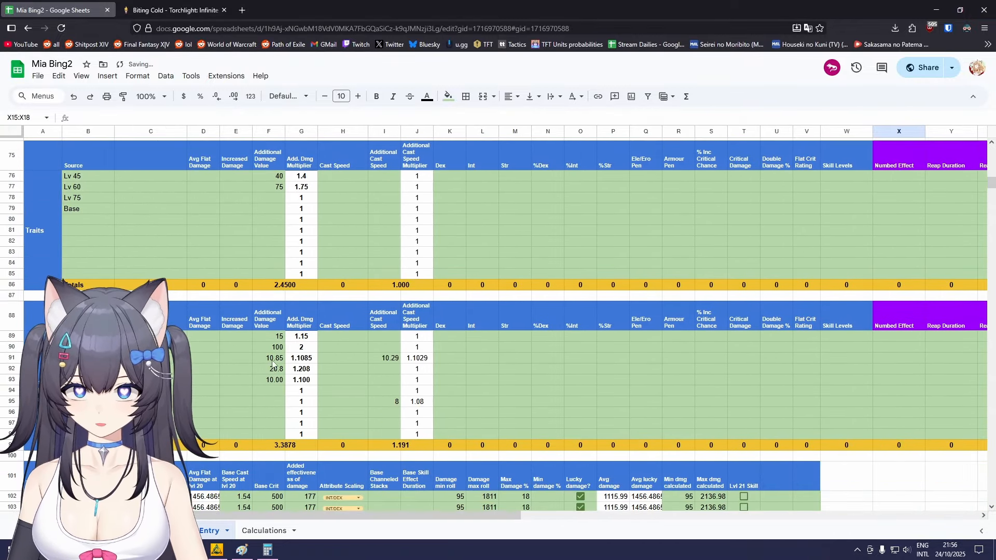
{"action": "left_click", "coordinate": [270, 348]}
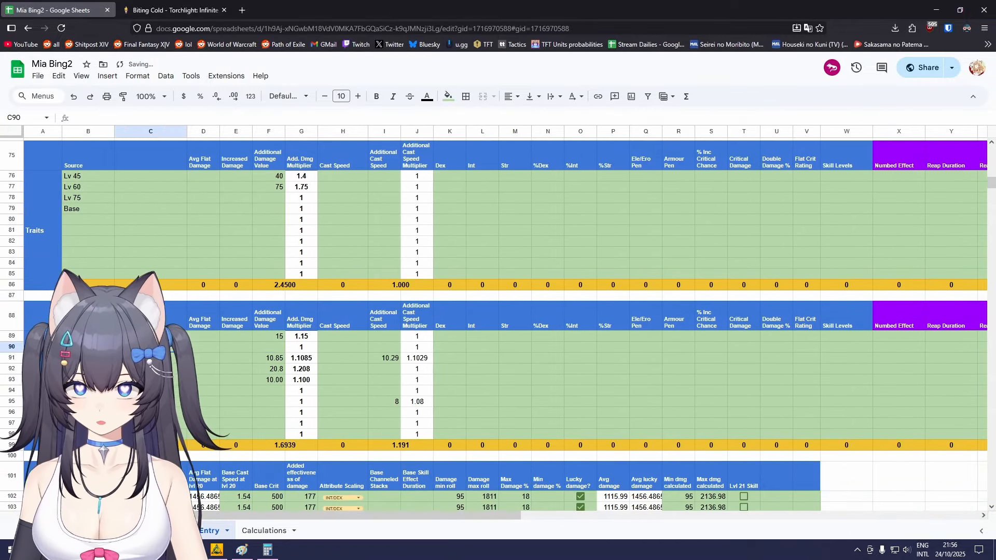
{"action": "left_click", "coordinate": [203, 423]}
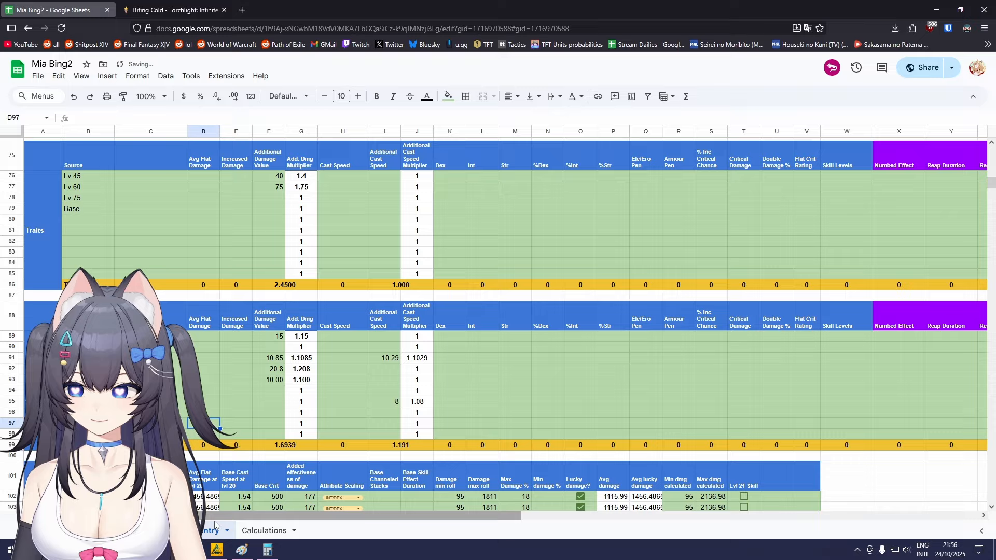
Return to the Calculations sheet and examine the Jumps table's name and value entry range W4:X13.
{"action": "left_click", "coordinate": [264, 530]}
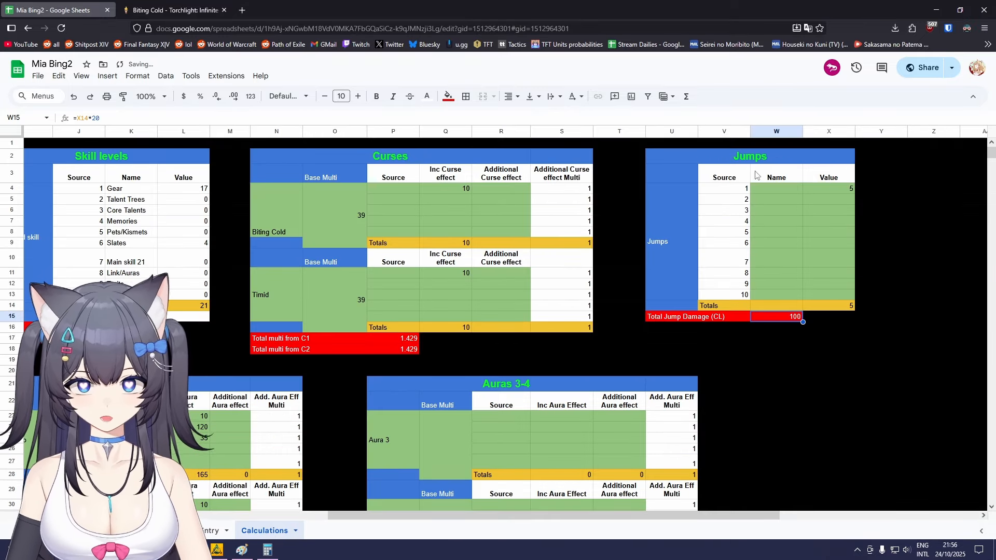
{"action": "left_click", "coordinate": [949, 295]}
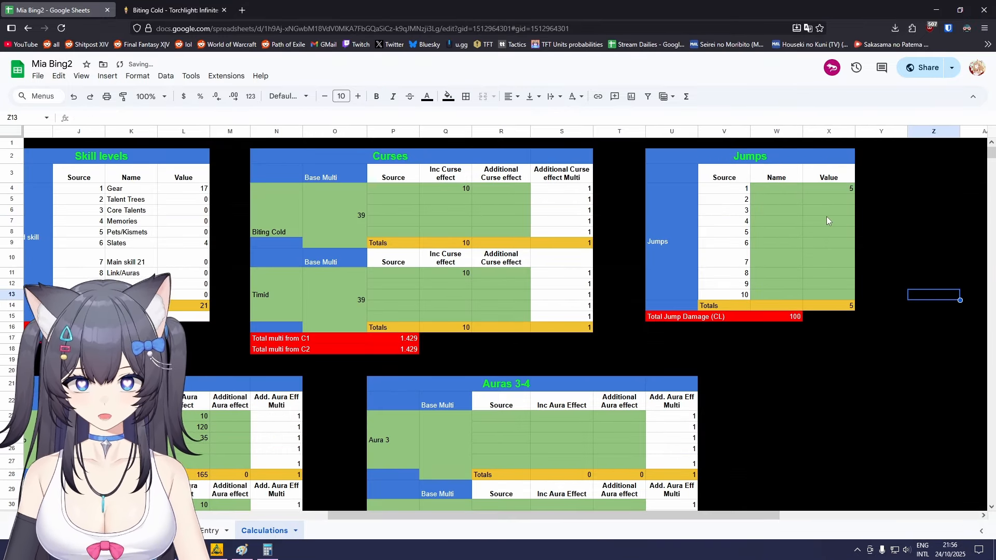
{"action": "left_click_drag", "start_coordinate": [778, 190], "coordinate": [848, 295]}
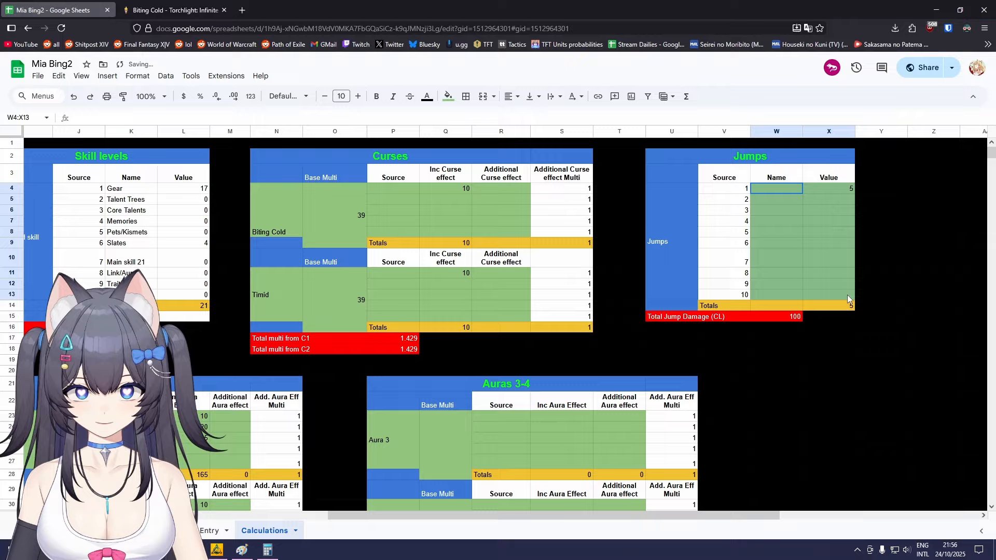
{"action": "left_click", "coordinate": [908, 283]}
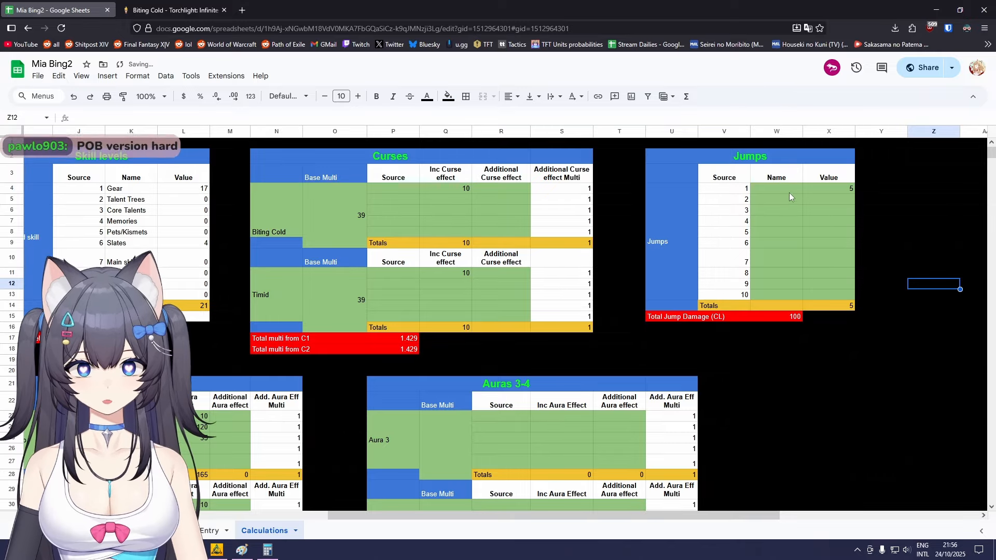
{"action": "left_click_drag", "start_coordinate": [789, 192], "coordinate": [843, 301]}
{"action": "left_click", "coordinate": [926, 289]}
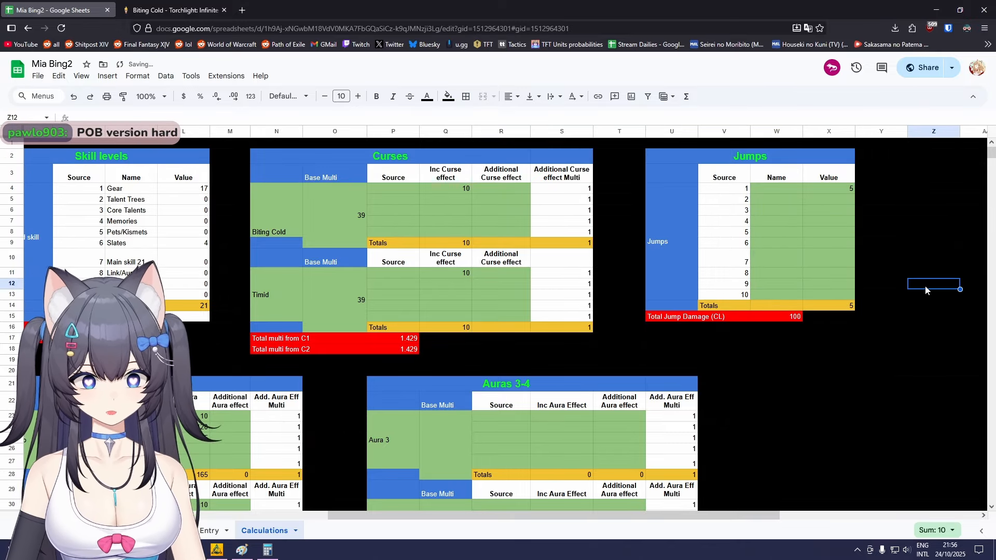
{"action": "left_click_drag", "start_coordinate": [780, 190], "coordinate": [840, 299]}
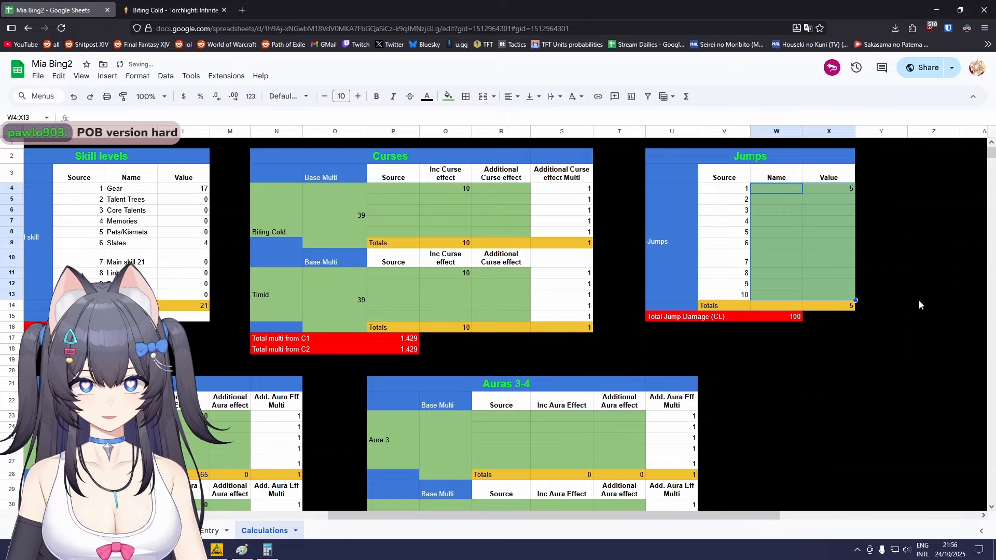
{"action": "left_click", "coordinate": [919, 303]}
Go through the Jumps table's Value column from X4 down, checking the cells where each jump source is entered.
{"action": "left_click", "coordinate": [836, 188]}
{"action": "left_click", "coordinate": [823, 213]}
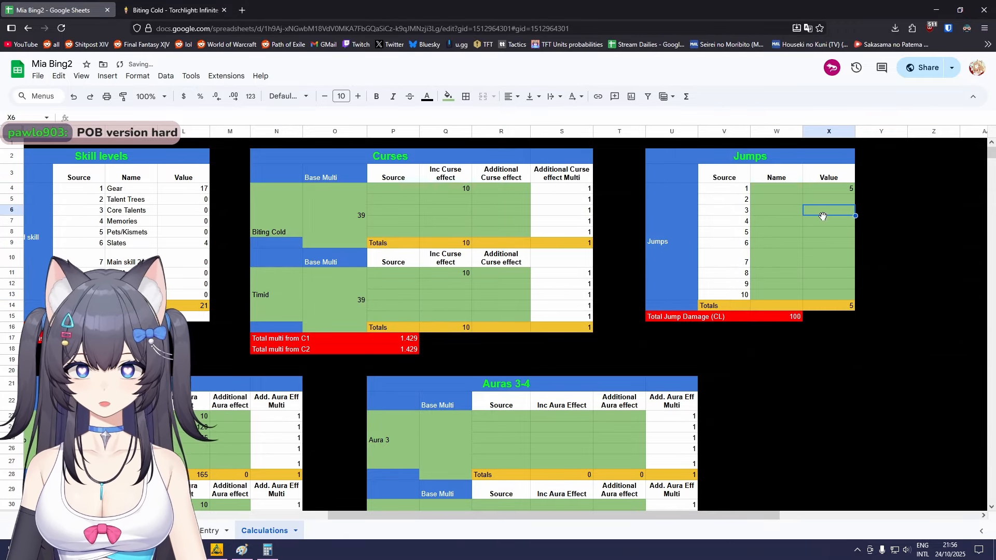
{"action": "key", "text": "Down"}
{"action": "key", "text": "Down"}
{"action": "key", "text": "Down"}
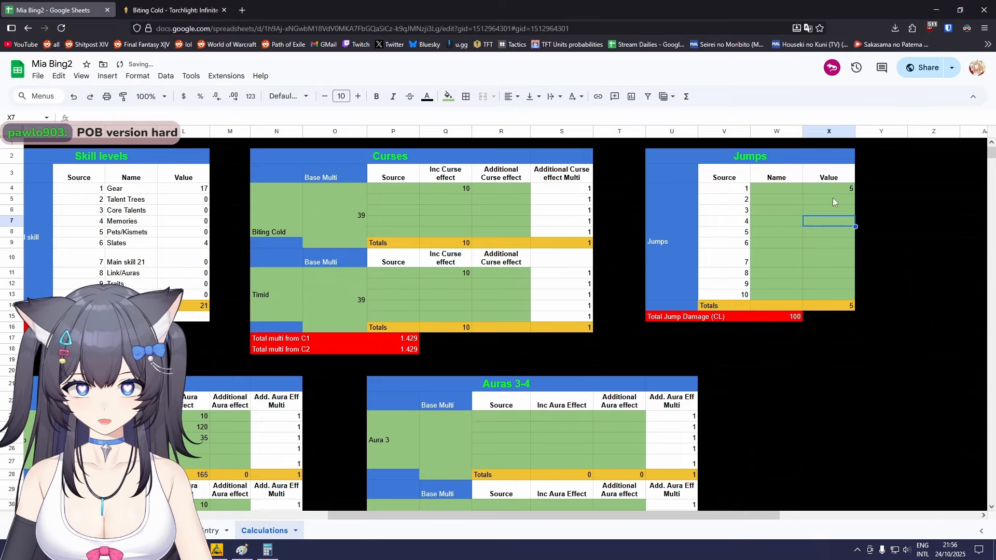
{"action": "left_click_drag", "start_coordinate": [832, 189], "coordinate": [839, 235]}
{"action": "left_click", "coordinate": [916, 276]}
{"action": "left_click_drag", "start_coordinate": [825, 190], "coordinate": [838, 285]}
{"action": "left_click", "coordinate": [922, 235]}
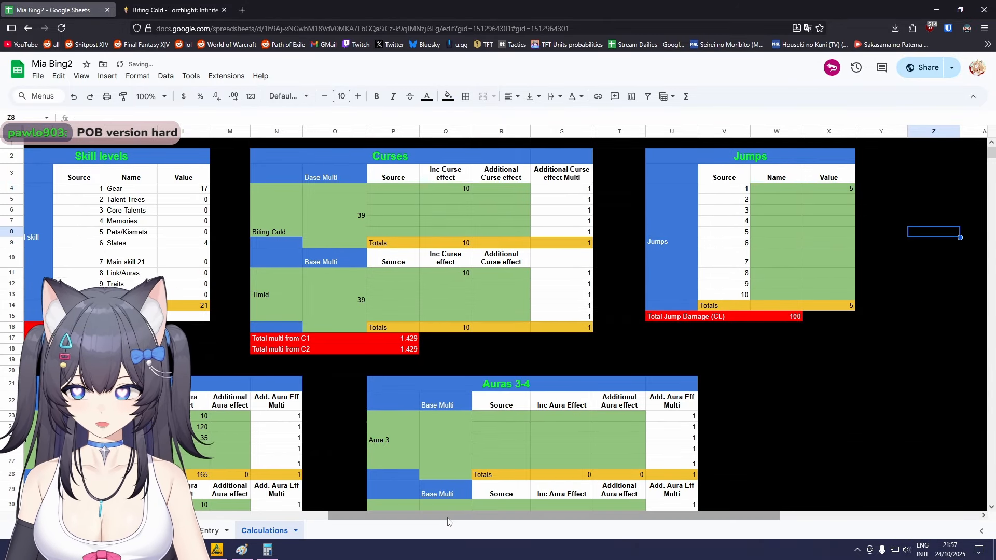
Look over the Skill levels, Spell Burst Calculation, Reaps and Reap CDR Breakpoints tables in Calculations.
{"action": "scroll", "coordinate": [474, 516], "scroll_direction": "left", "scroll_amount": 5}
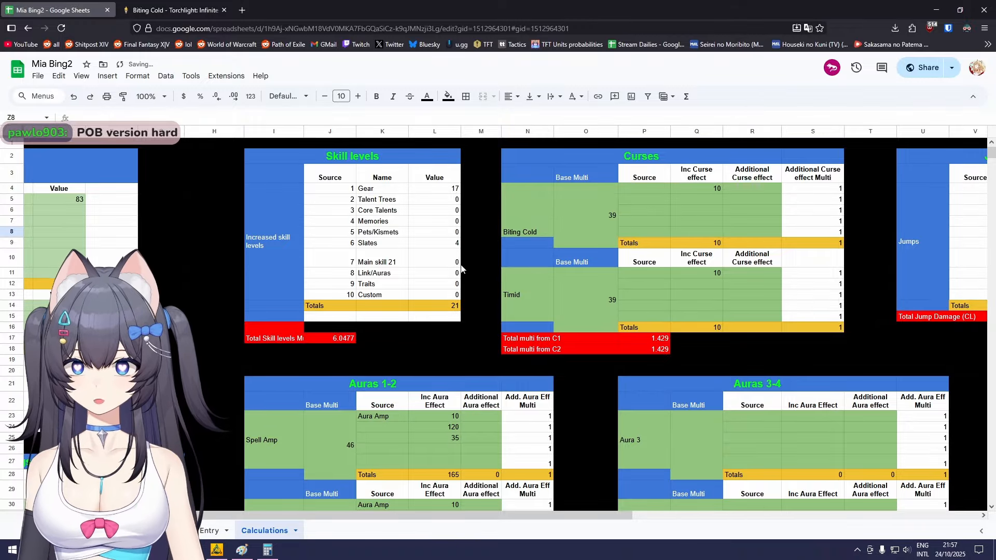
{"action": "scroll", "coordinate": [338, 322], "scroll_direction": "down", "scroll_amount": 10}
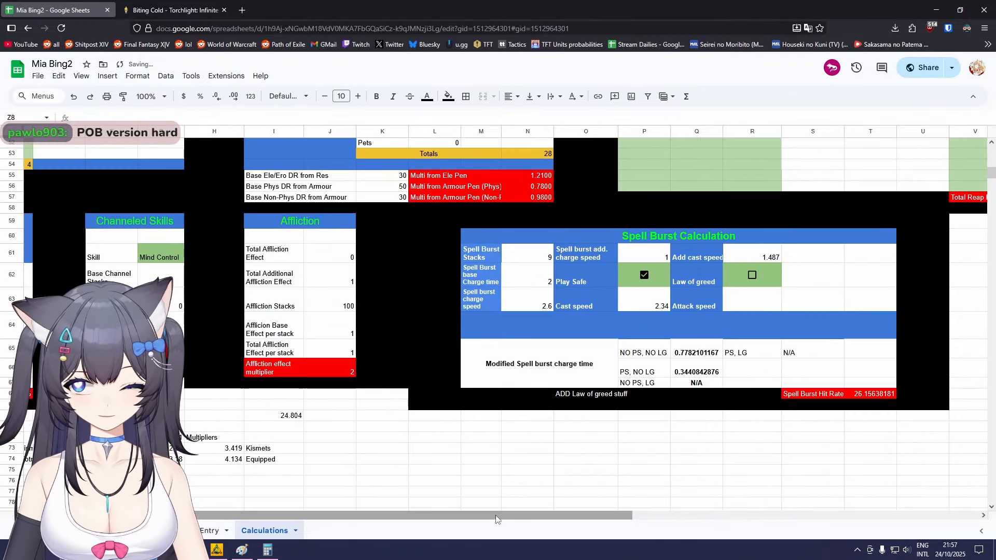
{"action": "scroll", "coordinate": [502, 506], "scroll_direction": "right", "scroll_amount": 5}
{"action": "scroll", "coordinate": [636, 421], "scroll_direction": "up", "scroll_amount": 3}
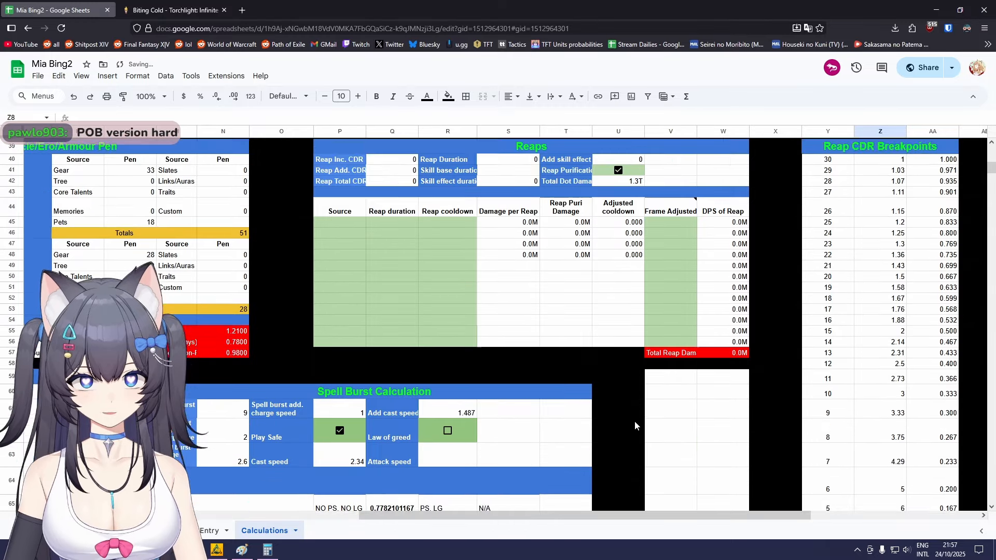
{"action": "scroll", "coordinate": [498, 321], "scroll_direction": "up", "scroll_amount": 10}
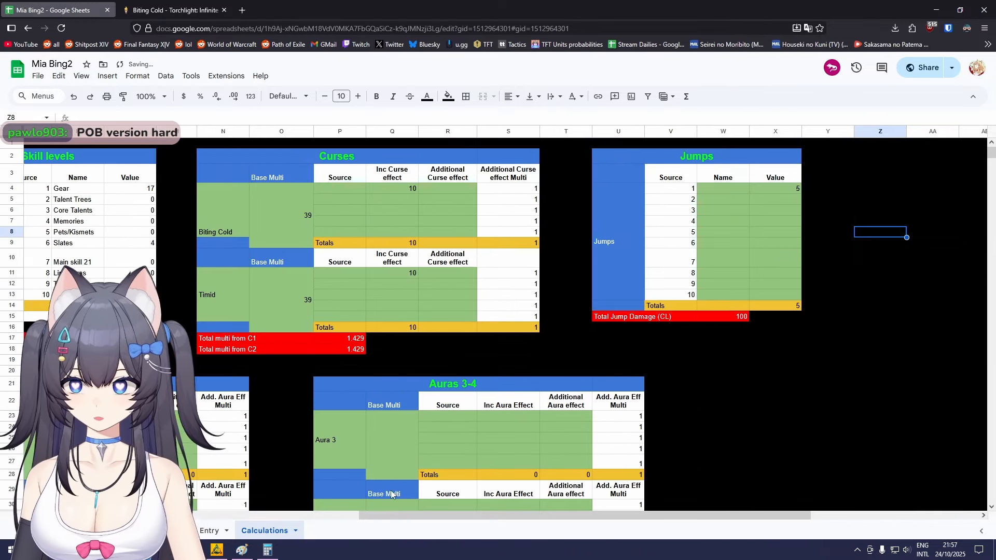
{"action": "scroll", "coordinate": [498, 322], "scroll_direction": "left", "scroll_amount": 8}
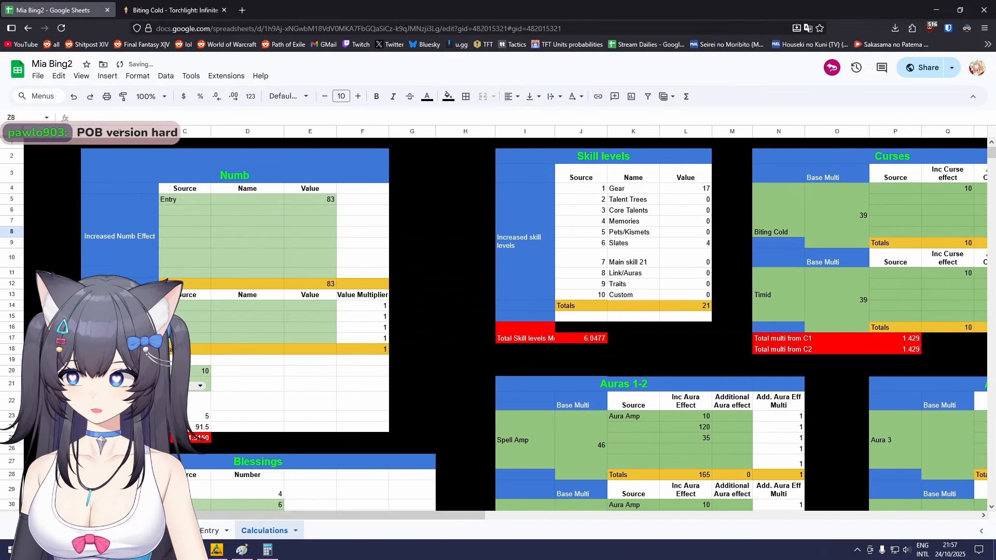
Inspect the Total DPS formula in cell C2 of the results sheet, then return to the Calculations sheet.
{"action": "left_click", "coordinate": [134, 531]}
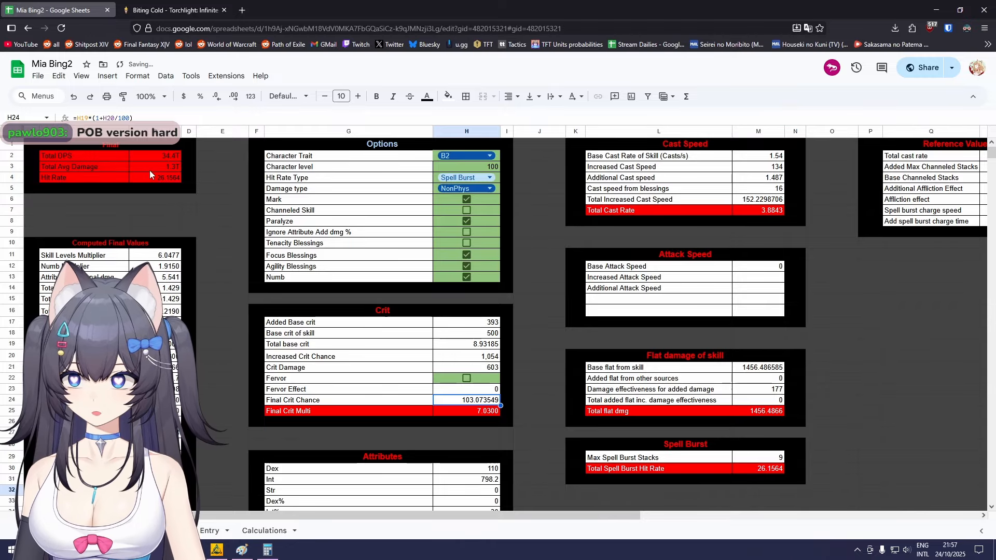
{"action": "left_click", "coordinate": [152, 157]}
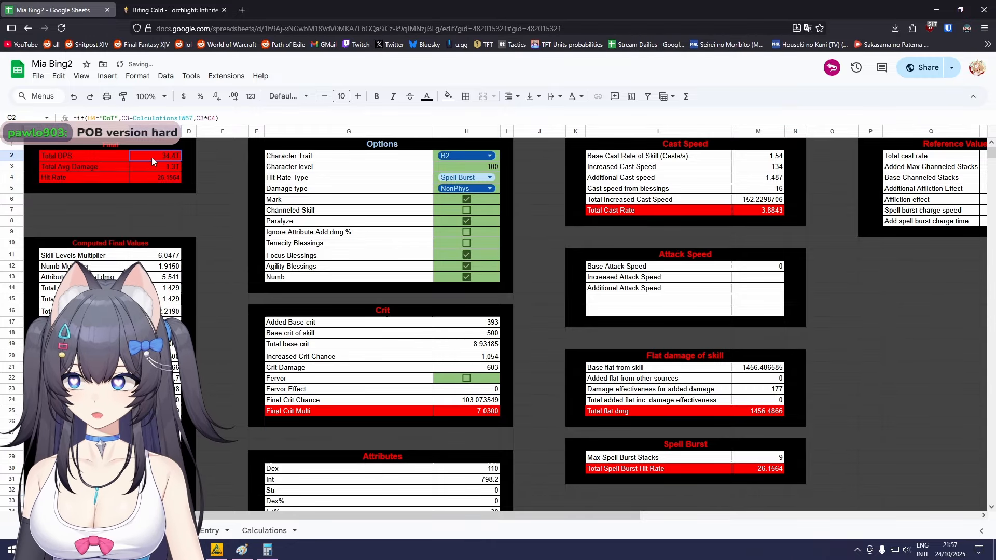
{"action": "left_click", "coordinate": [260, 531]}
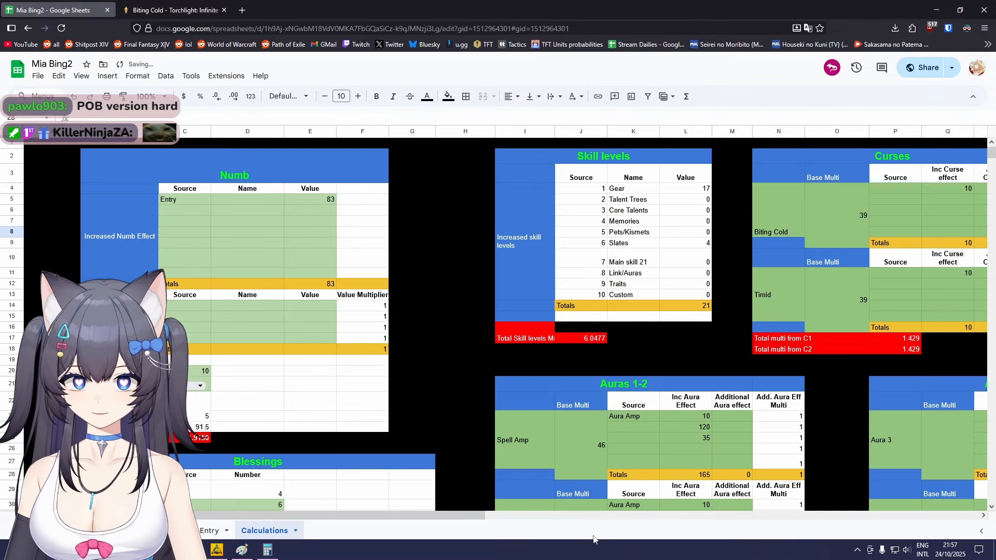
Return to the Jumps table in Calculations and inspect its first value cell X4 and the Total Jump Damage formula in W15.
{"action": "left_click", "coordinate": [567, 517]}
{"action": "left_click", "coordinate": [647, 201]}
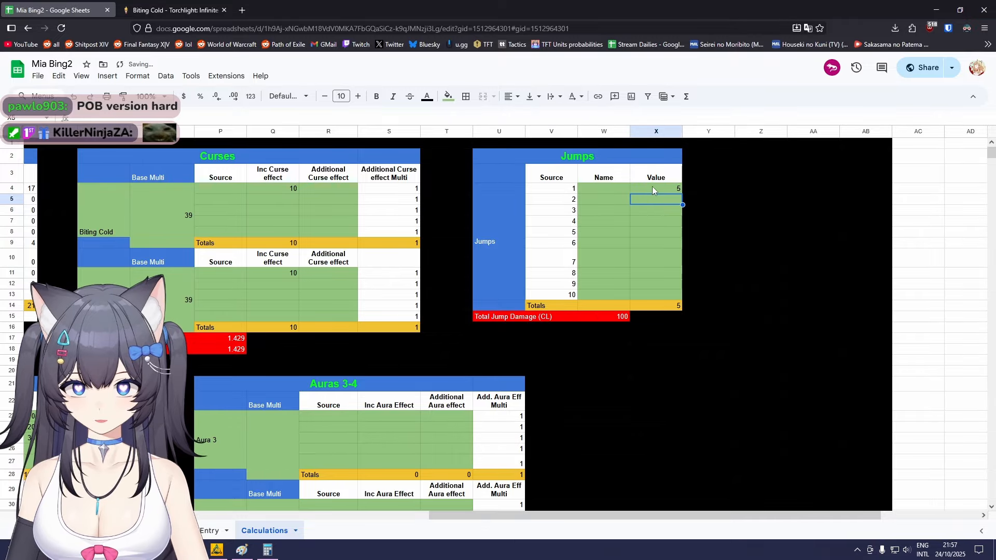
{"action": "left_click", "coordinate": [653, 188]}
{"action": "left_click", "coordinate": [812, 283]}
{"action": "left_click", "coordinate": [612, 321]}
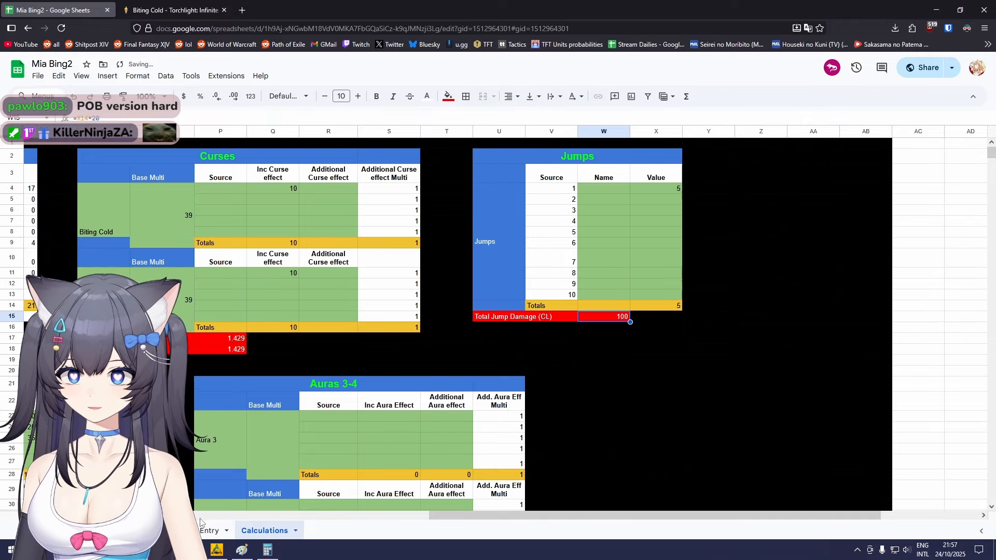
Add a CL Merge source with an additional damage value of 100 in row 90 of the Entry sheet.
{"action": "left_click", "coordinate": [213, 533]}
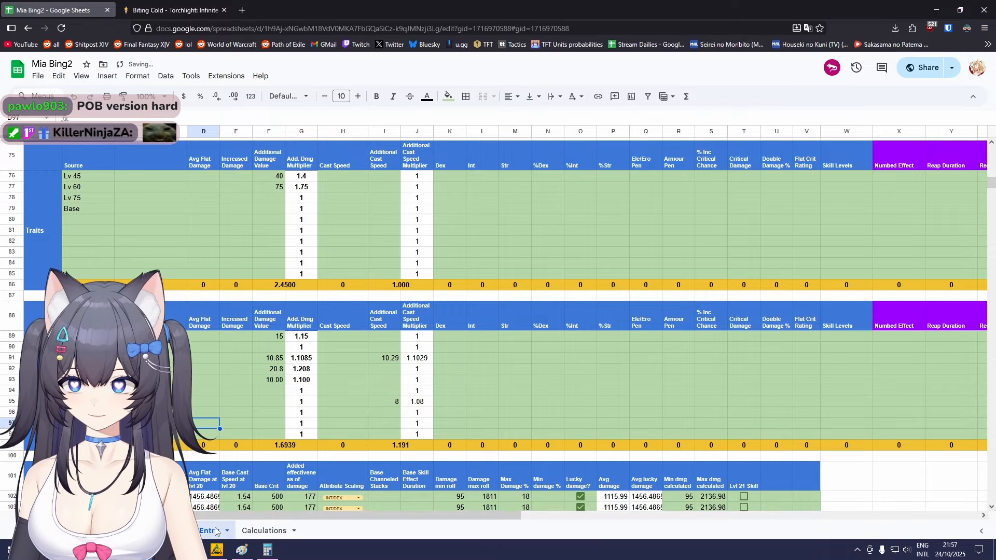
{"action": "left_click", "coordinate": [273, 357]}
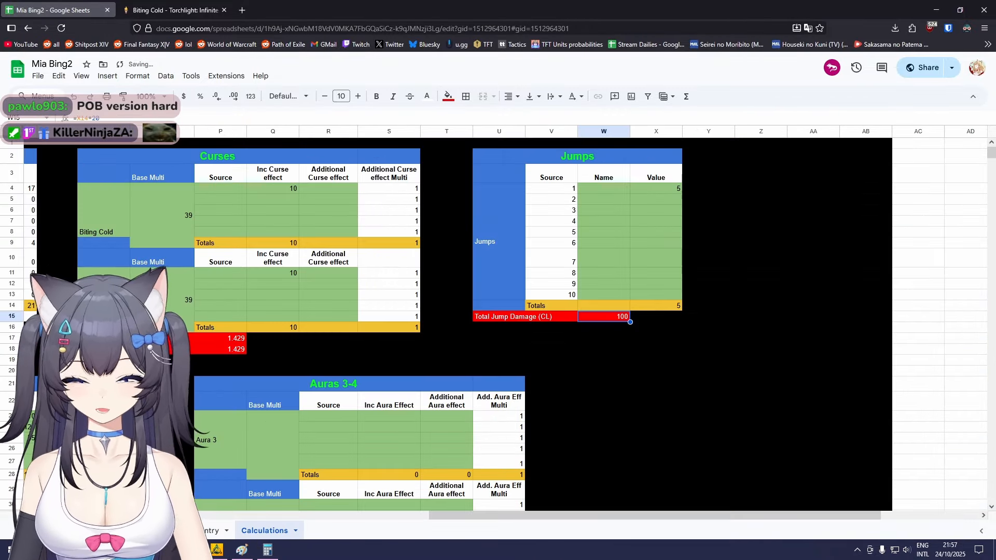
Clear the first jump source's value in cell X4 of the Jumps table on the Calculations sheet.
{"action": "left_click", "coordinate": [269, 532]}
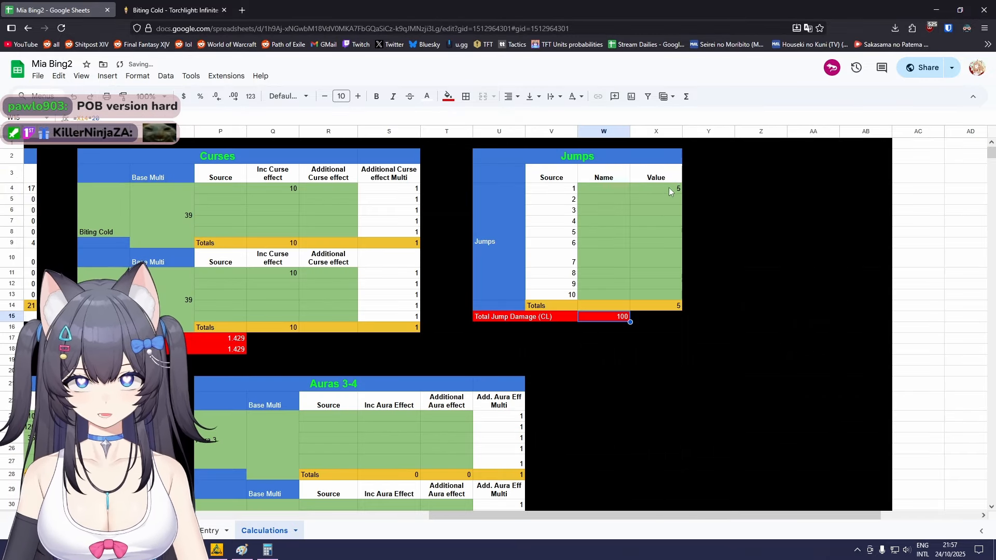
{"action": "left_click", "coordinate": [669, 189]}
{"action": "key", "text": "Delete"}
{"action": "left_click", "coordinate": [762, 221]}
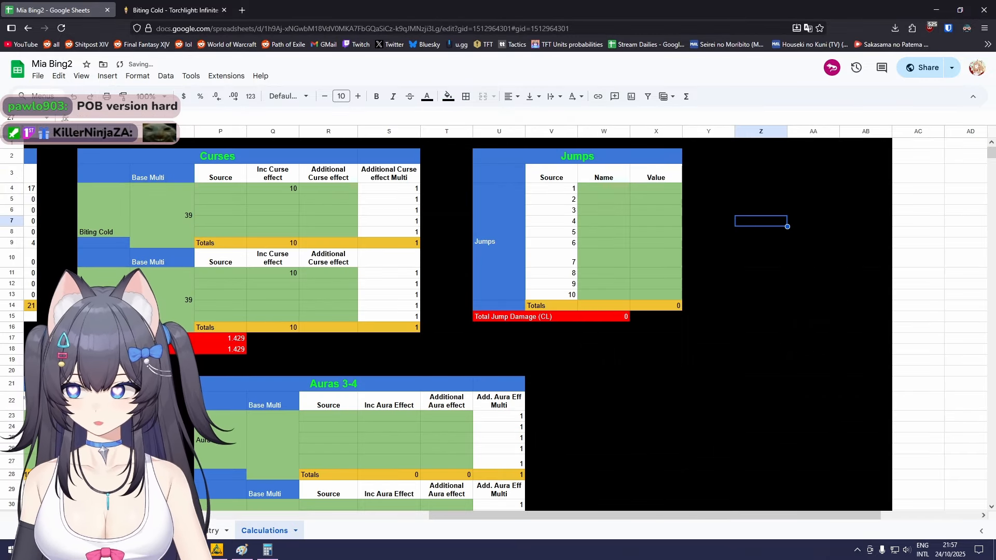
Check Total DPS on the results sheet, then review the CL Merge row B90:F90 in Entry.
{"action": "left_click", "coordinate": [140, 531]}
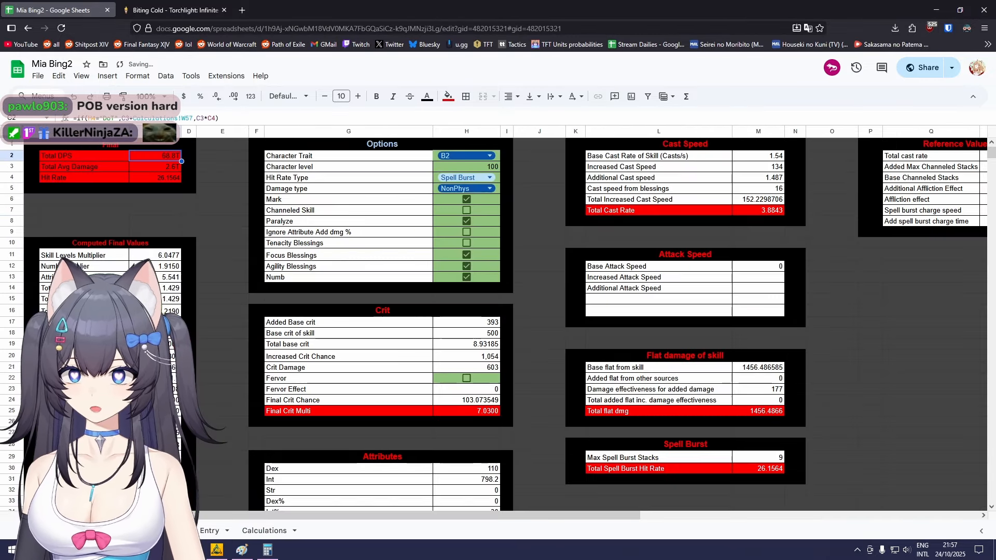
{"action": "left_click", "coordinate": [213, 532]}
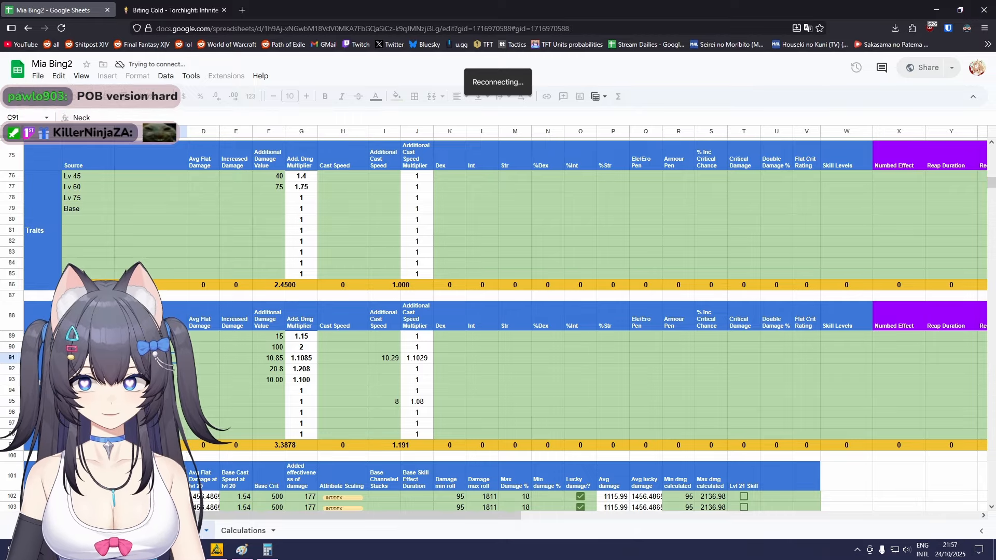
{"action": "left_click_drag", "start_coordinate": [93, 347], "coordinate": [272, 350]}
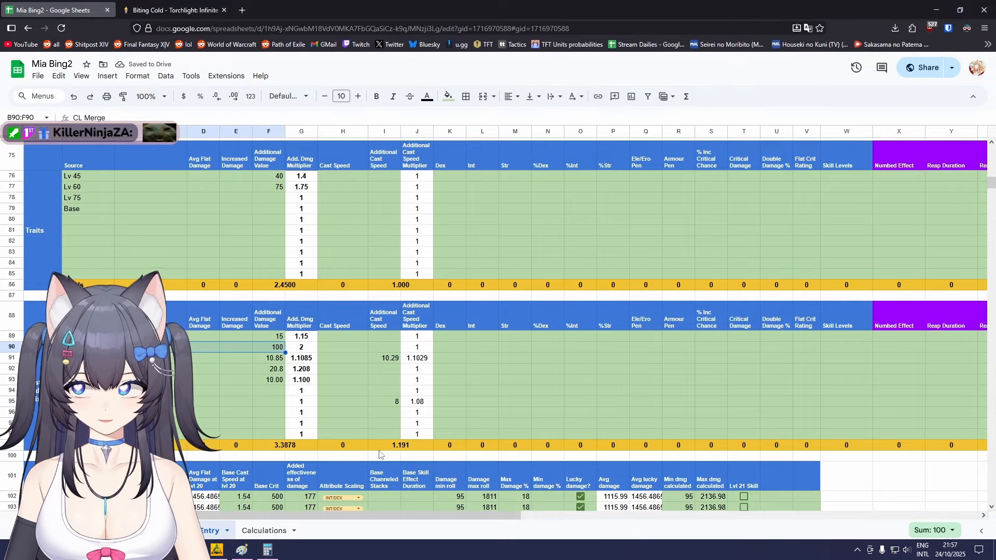
Look over the whole Jumps table in Calculations, from its heading down to the Totals row.
{"action": "left_click", "coordinate": [270, 531]}
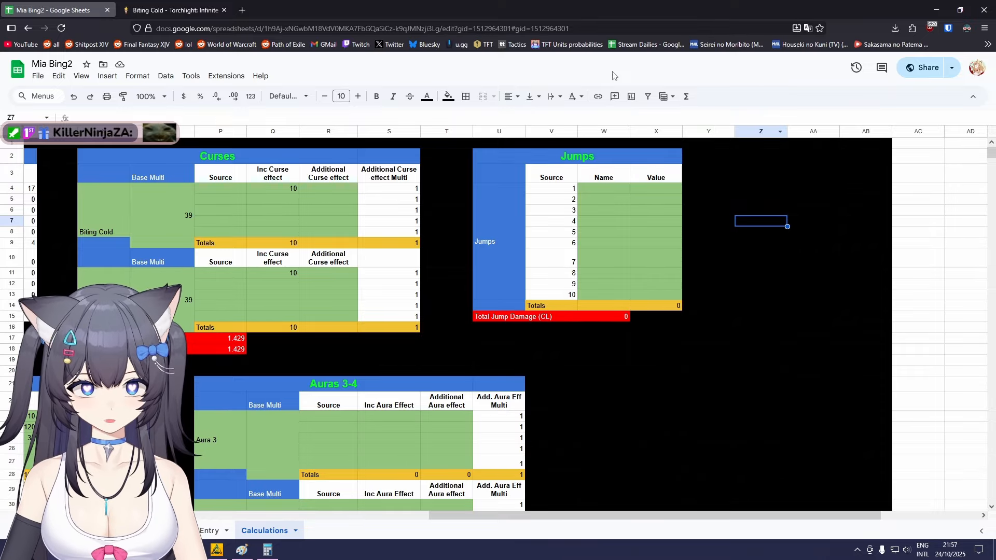
{"action": "left_click_drag", "start_coordinate": [530, 143], "coordinate": [717, 326]}
{"action": "left_click", "coordinate": [644, 329]}
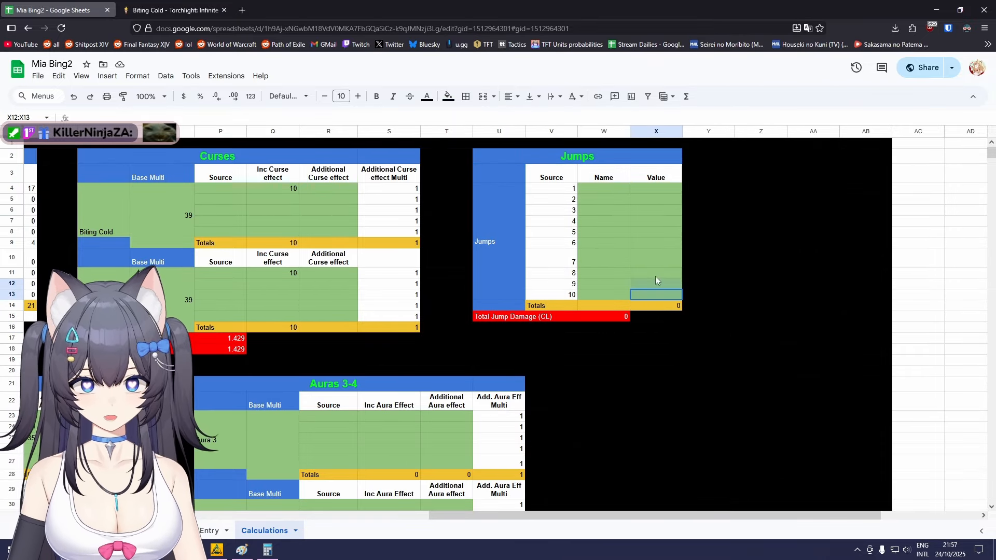
{"action": "left_click_drag", "start_coordinate": [656, 276], "coordinate": [482, 160]}
{"action": "left_click", "coordinate": [706, 243]}
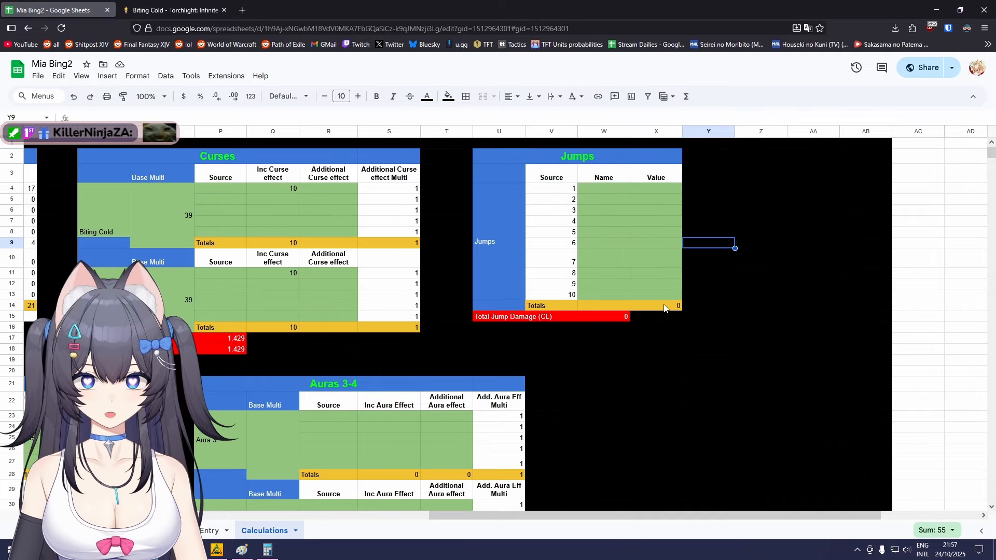
{"action": "left_click_drag", "start_coordinate": [664, 308], "coordinate": [498, 164]}
{"action": "left_click", "coordinate": [767, 284]}
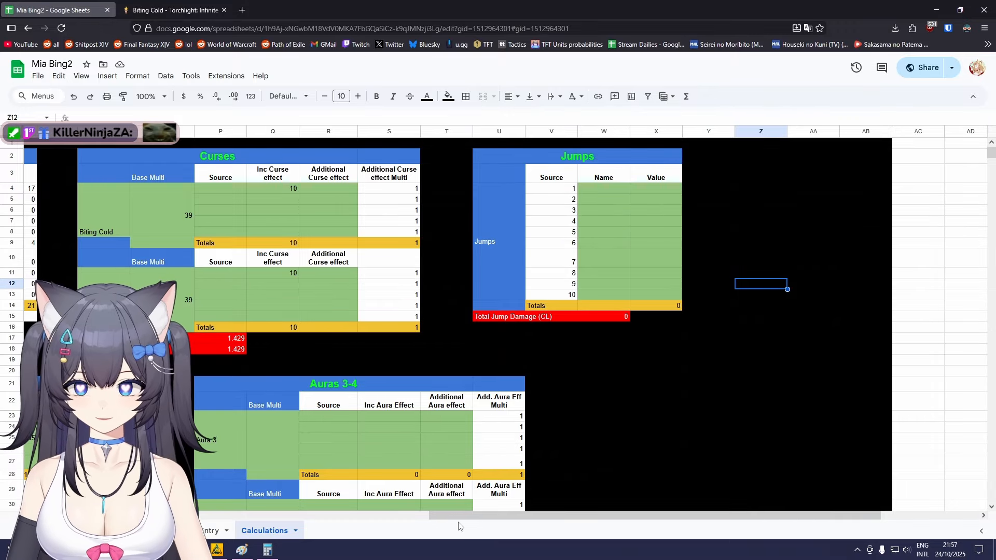
Go to the results sheet and examine the Total DPS cell C2 along with the Crit, Attributes and Computed Final Values tables.
{"action": "left_click_drag", "start_coordinate": [459, 518], "coordinate": [131, 517]}
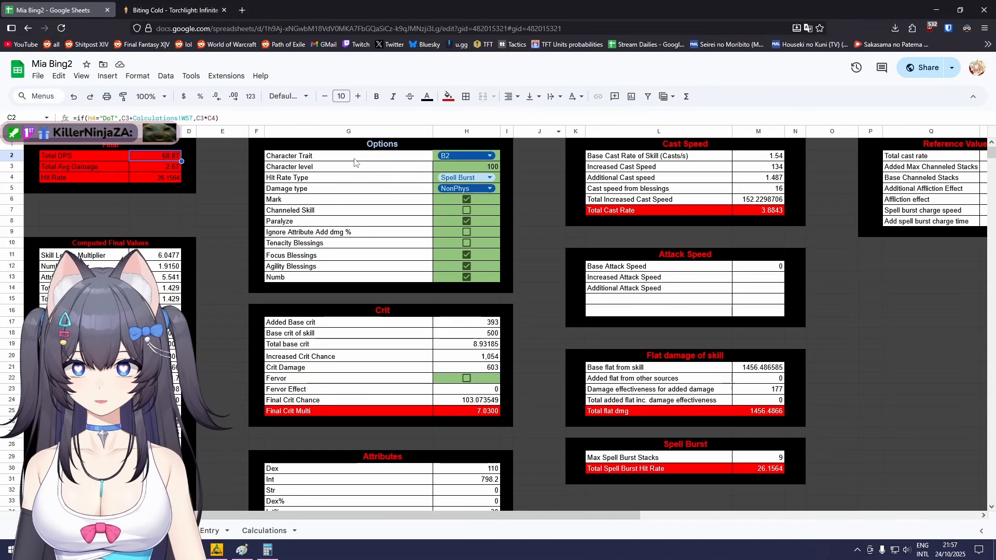
{"action": "left_click", "coordinate": [186, 221]}
{"action": "left_click", "coordinate": [173, 158]}
{"action": "scroll", "coordinate": [341, 338], "scroll_direction": "down", "scroll_amount": 3}
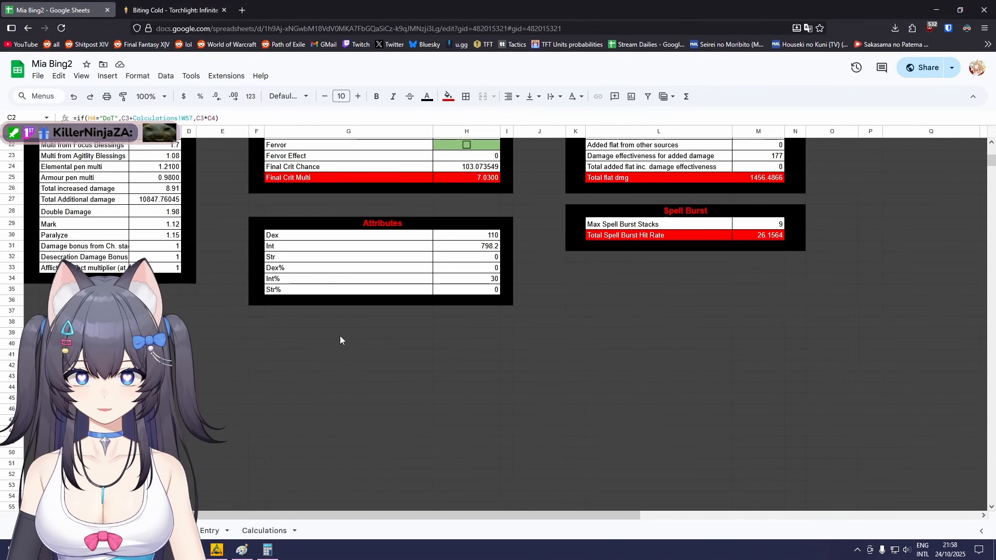
{"action": "scroll", "coordinate": [241, 289], "scroll_direction": "up", "scroll_amount": 3}
{"action": "scroll", "coordinate": [240, 289], "scroll_direction": "down", "scroll_amount": 2}
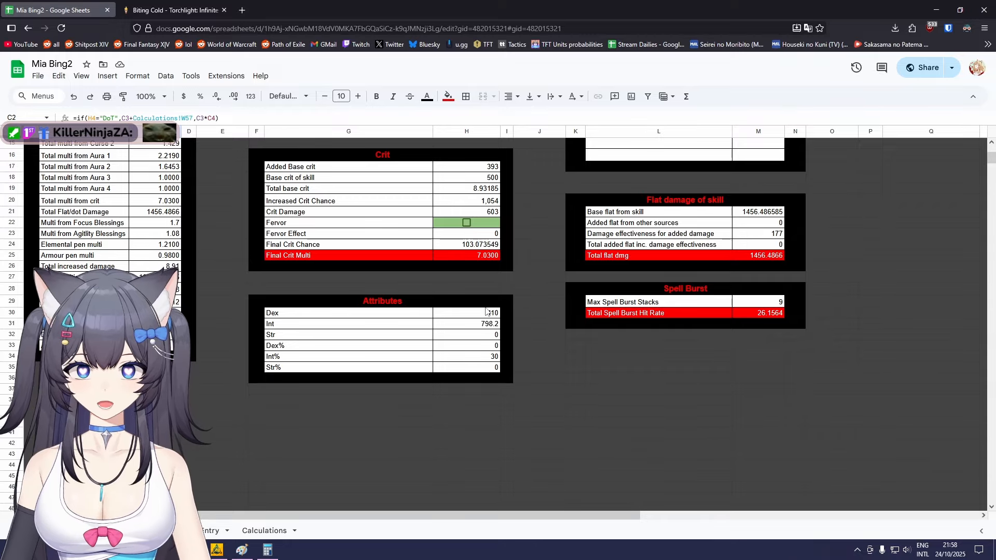
{"action": "scroll", "coordinate": [451, 351], "scroll_direction": "up", "scroll_amount": 2}
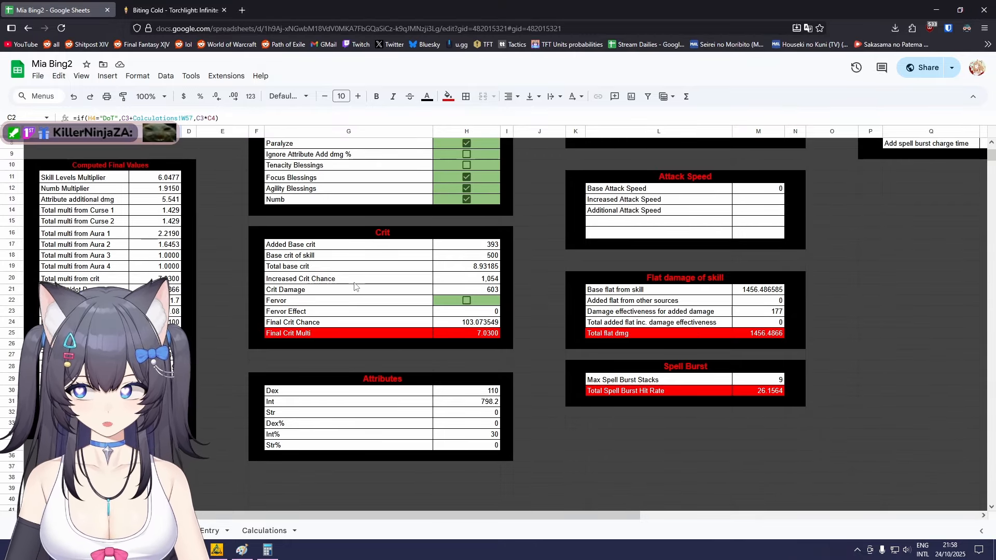
{"action": "scroll", "coordinate": [239, 233], "scroll_direction": "up", "scroll_amount": 2}
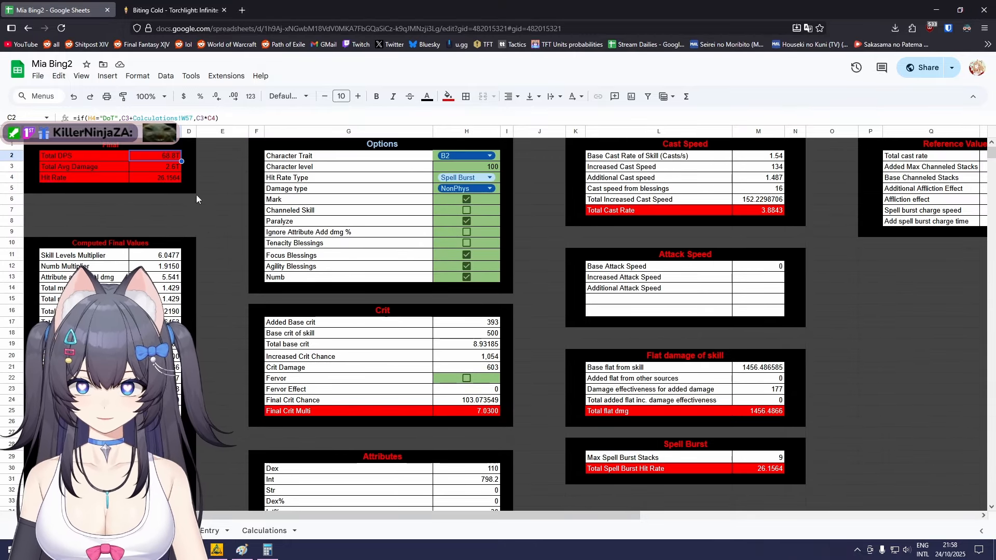
{"action": "left_click", "coordinate": [230, 234]}
{"action": "left_click", "coordinate": [164, 155]}
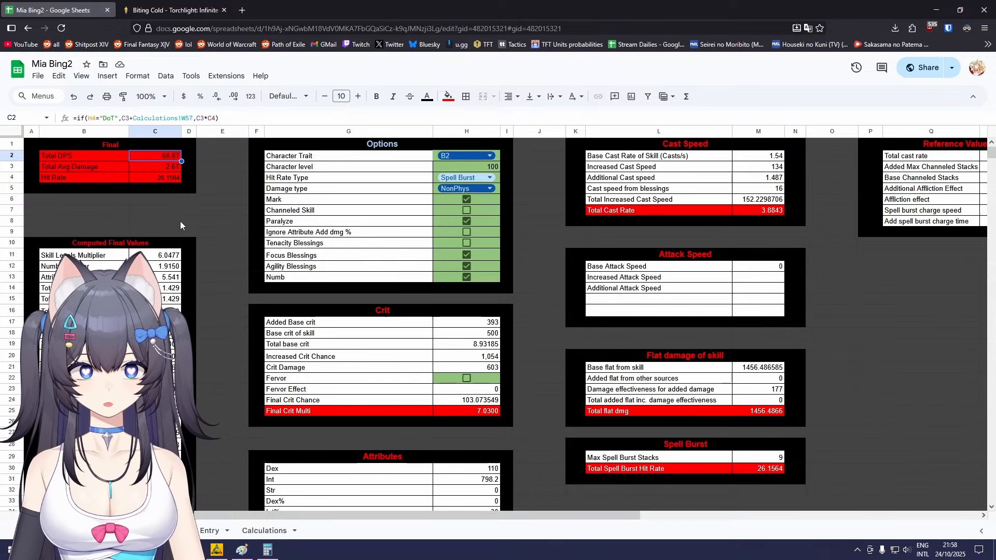
Check the Dex and Int values in Attributes and the Final Crit Chance in the Crit table.
{"action": "scroll", "coordinate": [418, 264], "scroll_direction": "down", "scroll_amount": 3}
{"action": "scroll", "coordinate": [418, 263], "scroll_direction": "down", "scroll_amount": 3}
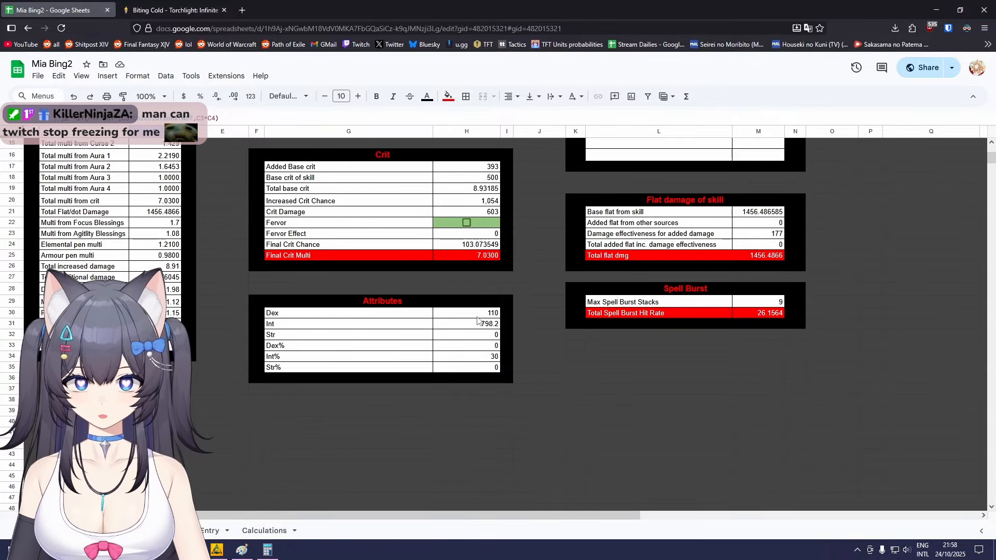
{"action": "left_click_drag", "start_coordinate": [467, 313], "coordinate": [466, 323]}
{"action": "left_click", "coordinate": [546, 336]}
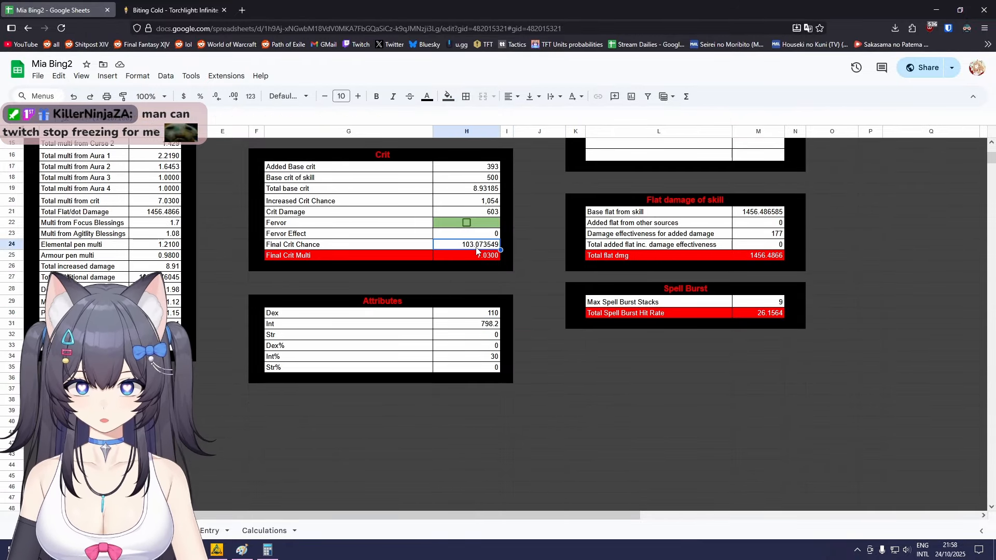
{"action": "left_click", "coordinate": [543, 268]}
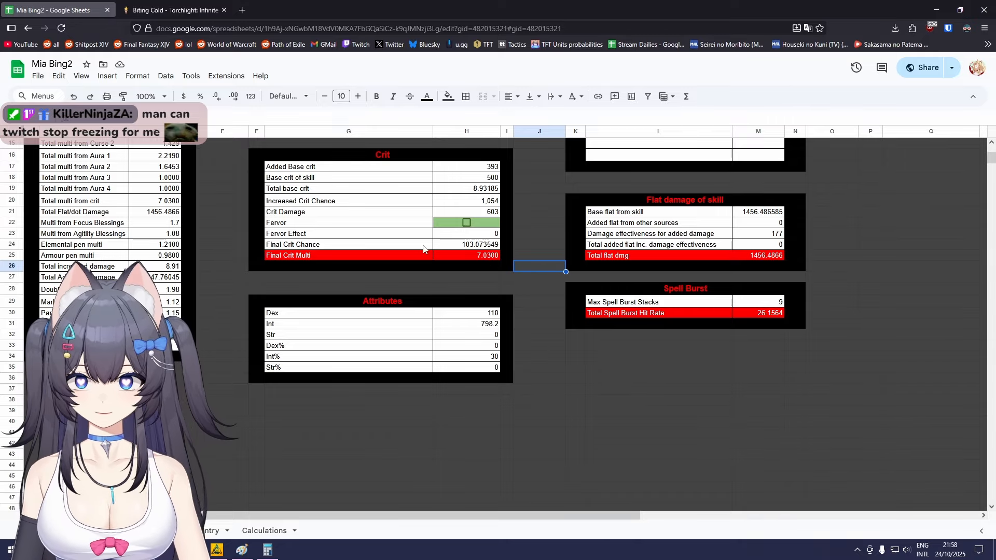
{"action": "scroll", "coordinate": [480, 284], "scroll_direction": "up", "scroll_amount": 6}
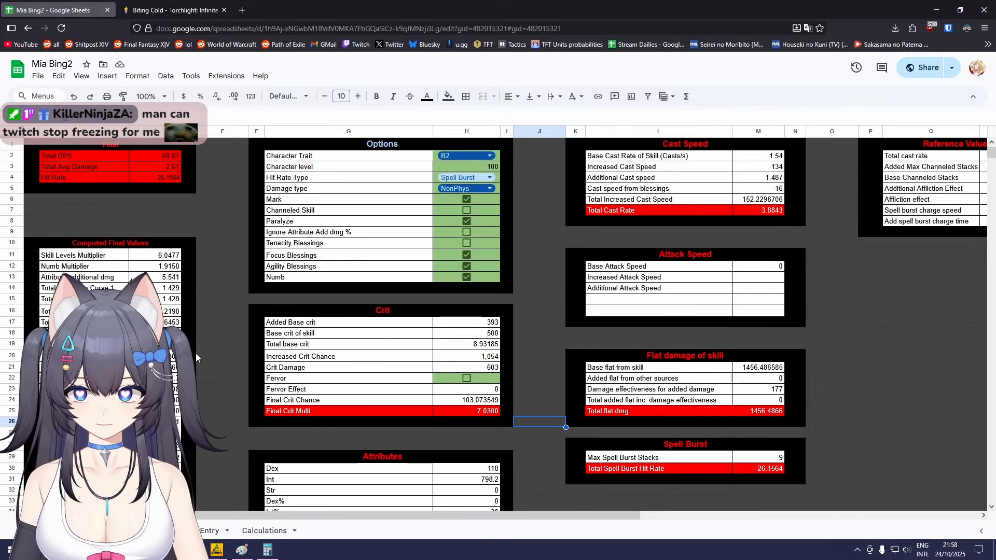
{"action": "scroll", "coordinate": [187, 335], "scroll_direction": "down", "scroll_amount": 6}
{"action": "scroll", "coordinate": [369, 229], "scroll_direction": "up", "scroll_amount": 5}
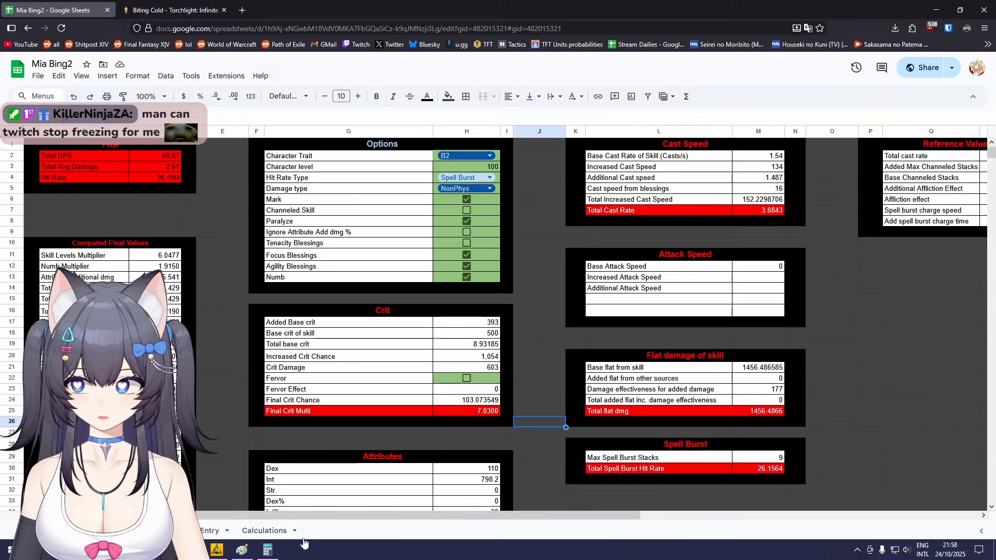
Inspect the Increased Cast Speed formula in M3 and the Spell burst charge speed formula in R7 under Reference Values.
{"action": "left_click_drag", "start_coordinate": [315, 516], "coordinate": [528, 549]}
{"action": "left_click_drag", "start_coordinate": [325, 147], "coordinate": [381, 146]}
{"action": "left_click", "coordinate": [804, 265]}
{"action": "left_click", "coordinate": [640, 299]}
{"action": "left_click", "coordinate": [485, 168]}
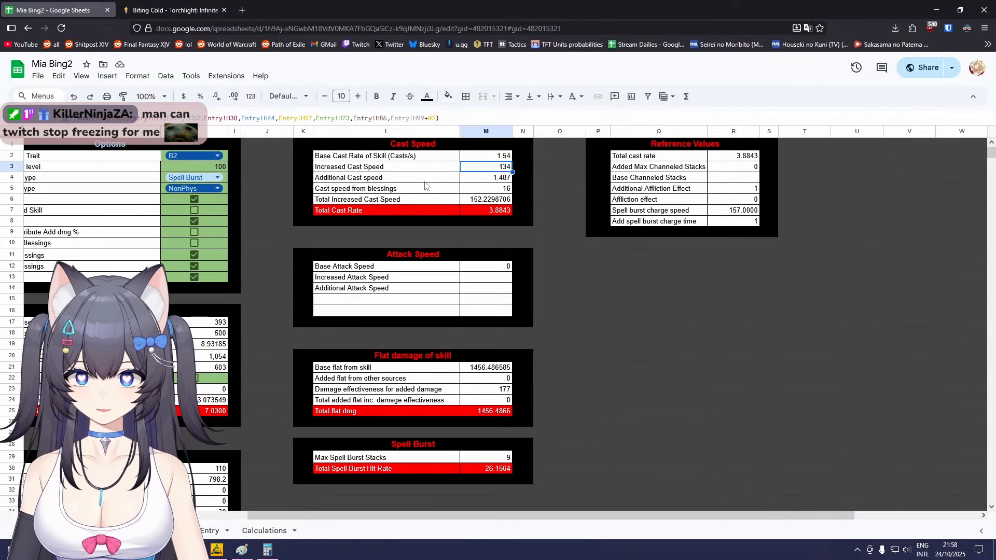
{"action": "left_click", "coordinate": [732, 213]}
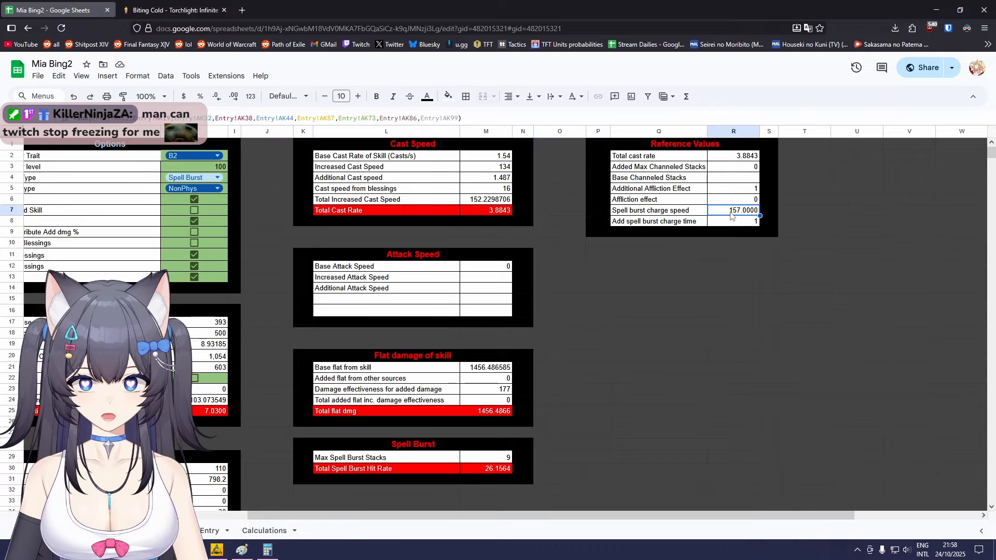
Switch to Torchlight: Infinite, leave the skill screen and have the Invincible No.2 manager set the training dummy to the level above Lv.75.
{"action": "key", "text": "alt+Tab"}
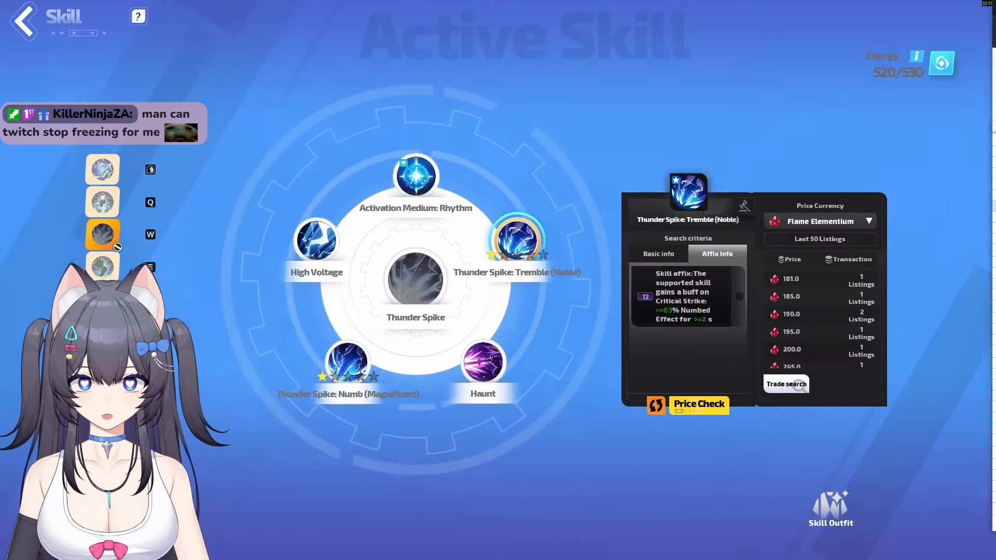
{"action": "key", "text": "Escape"}
{"action": "key", "text": "Escape"}
{"action": "left_click", "coordinate": [363, 264]}
{"action": "left_click", "coordinate": [274, 496]}
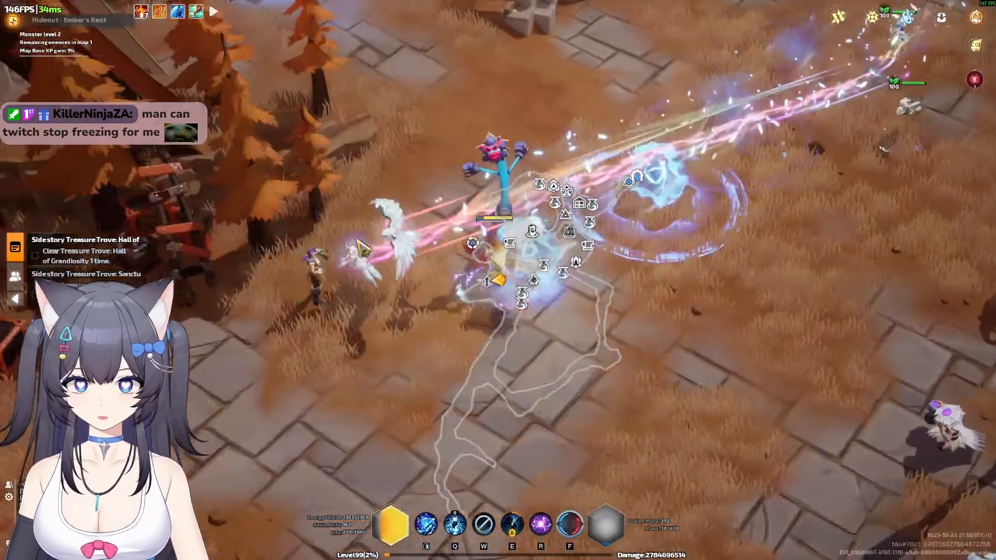
{"action": "left_click", "coordinate": [406, 318]}
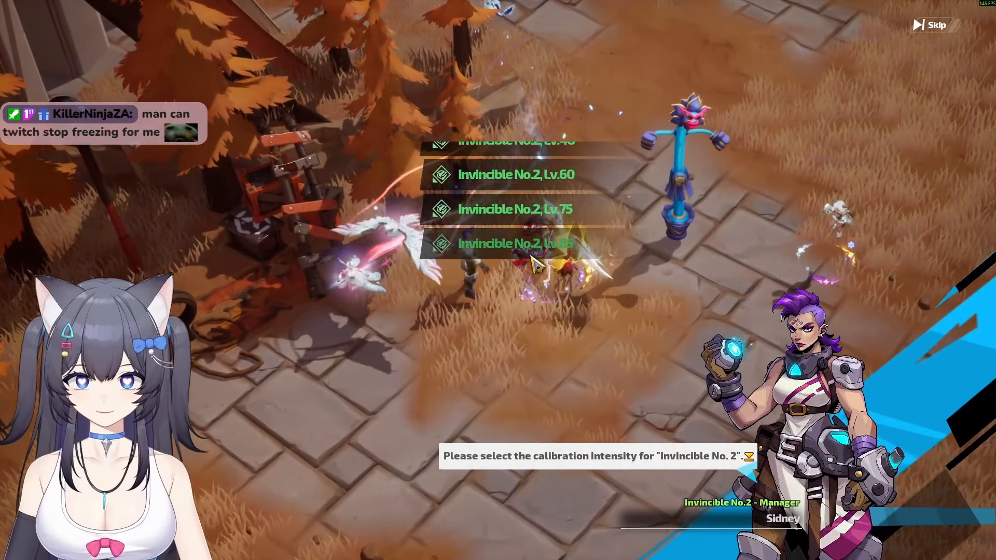
{"action": "left_click", "coordinate": [542, 242]}
Examine Chain Lightning's in-game stats, including its damage bonuses, spells cast per second and Cast Speed Bonus.
{"action": "scroll", "coordinate": [193, 158], "scroll_direction": "down", "scroll_amount": 10}
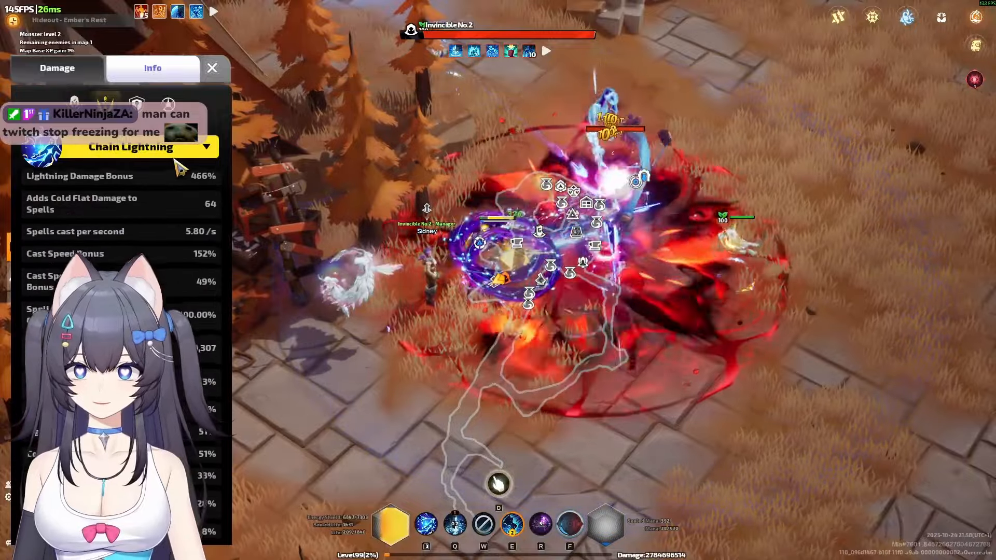
{"action": "scroll", "coordinate": [199, 259], "scroll_direction": "up", "scroll_amount": 5}
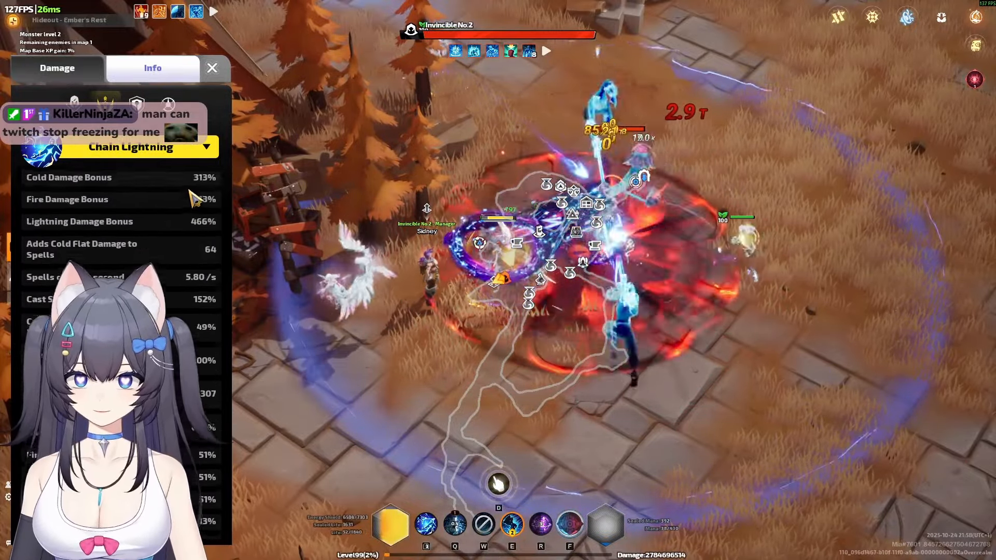
{"action": "mouse_move", "coordinate": [204, 287]}
{"action": "scroll", "coordinate": [204, 286], "scroll_direction": "up", "scroll_amount": 3}
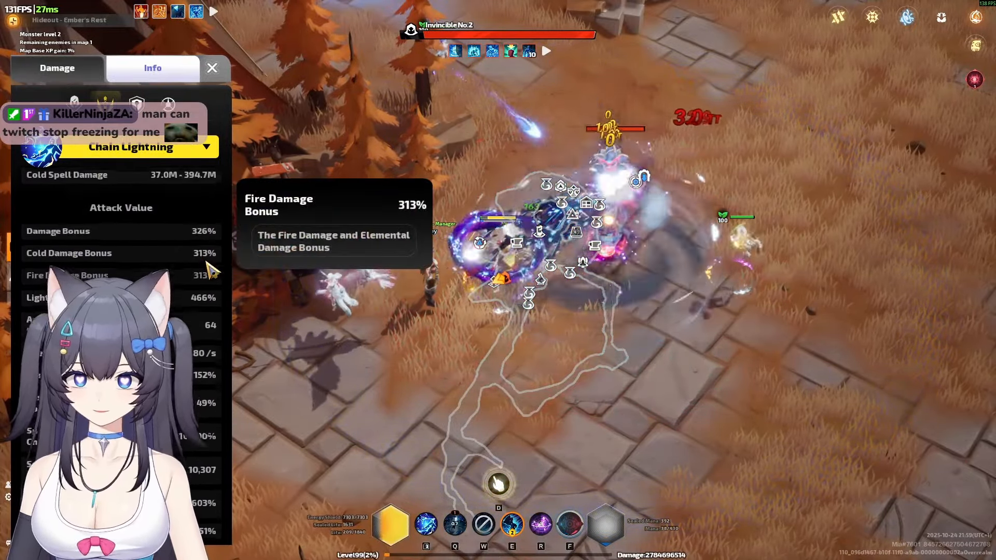
{"action": "scroll", "coordinate": [210, 311], "scroll_direction": "down", "scroll_amount": 4}
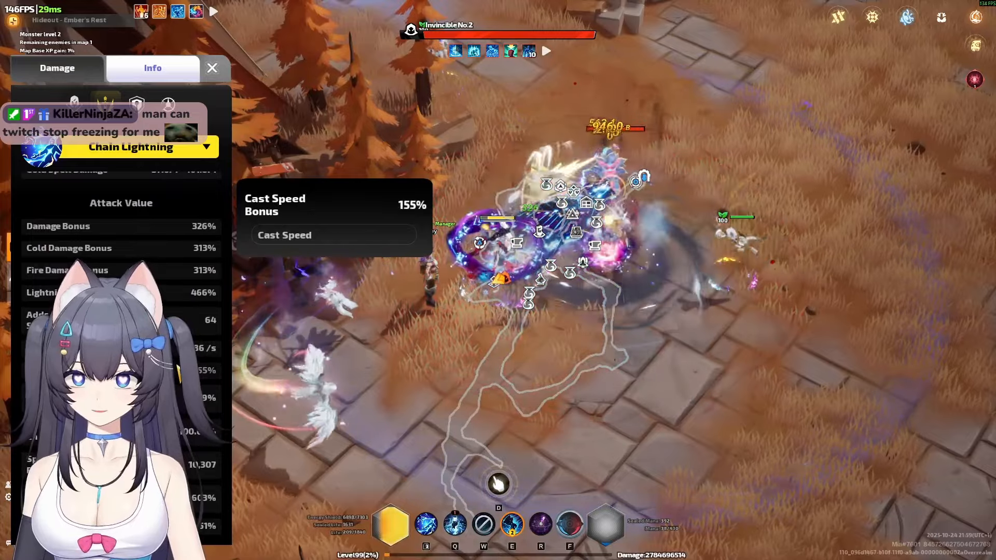
{"action": "scroll", "coordinate": [197, 311], "scroll_direction": "down", "scroll_amount": 3}
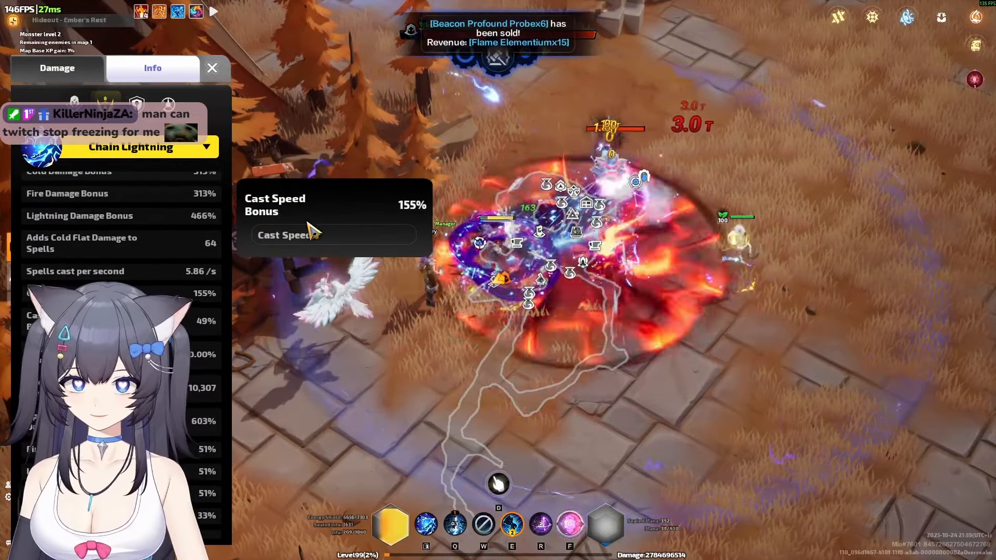
{"action": "scroll", "coordinate": [202, 313], "scroll_direction": "up", "scroll_amount": 6}
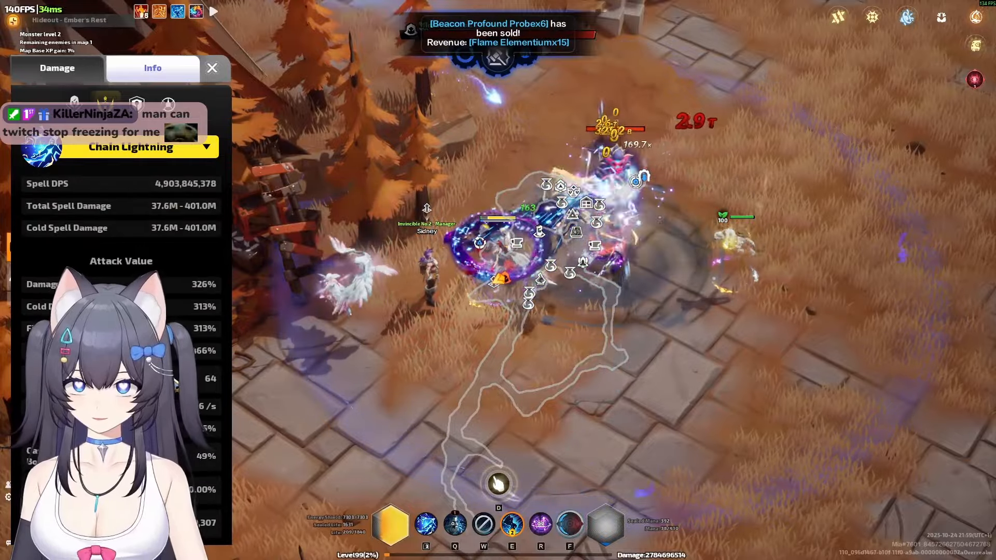
Examine Chain Lightning's Spell Burst Charge Speed Bonus and Cast Speed Bonus in the in-game stats.
{"action": "scroll", "coordinate": [176, 395], "scroll_direction": "down", "scroll_amount": 10}
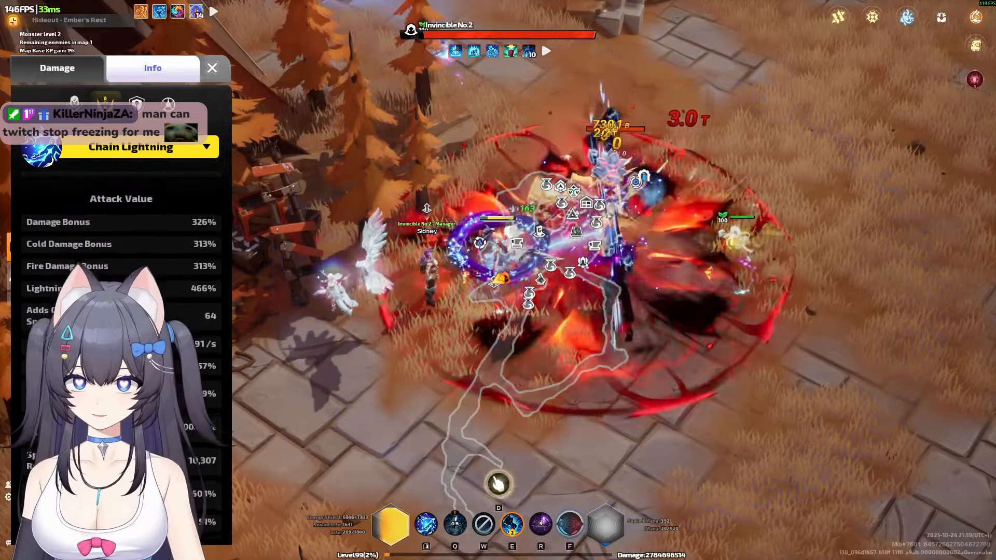
{"action": "scroll", "coordinate": [121, 311], "scroll_direction": "down", "scroll_amount": 3}
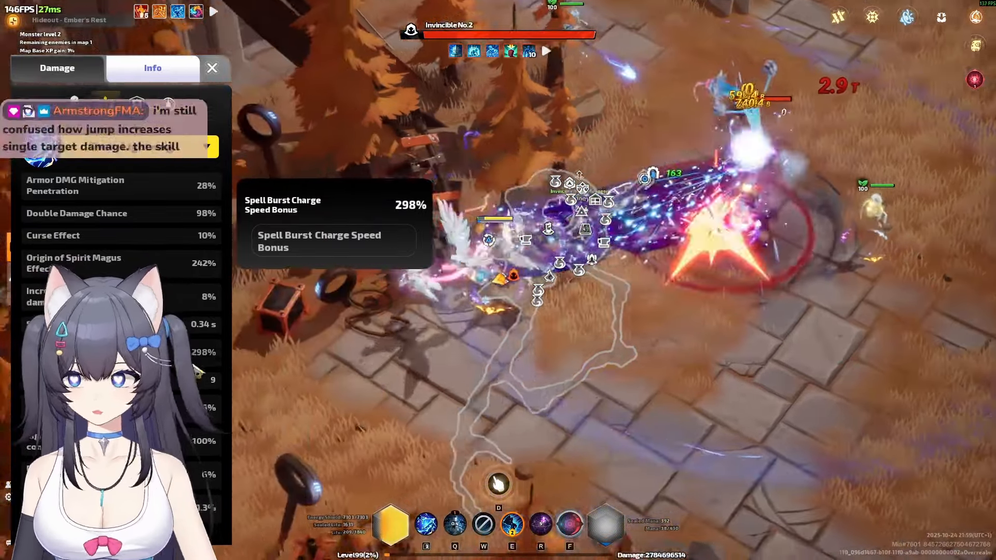
{"action": "left_click", "coordinate": [649, 228]}
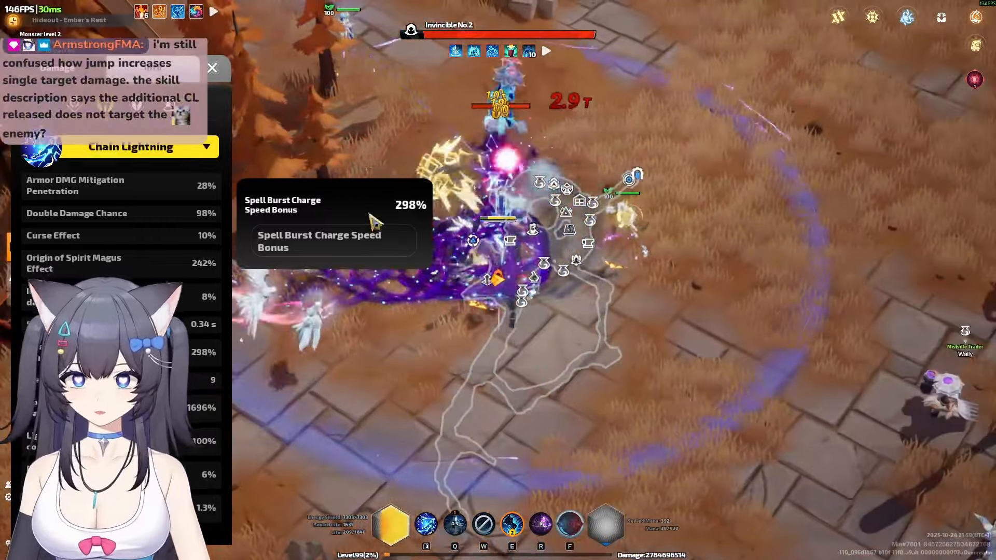
{"action": "scroll", "coordinate": [166, 241], "scroll_direction": "up", "scroll_amount": 10}
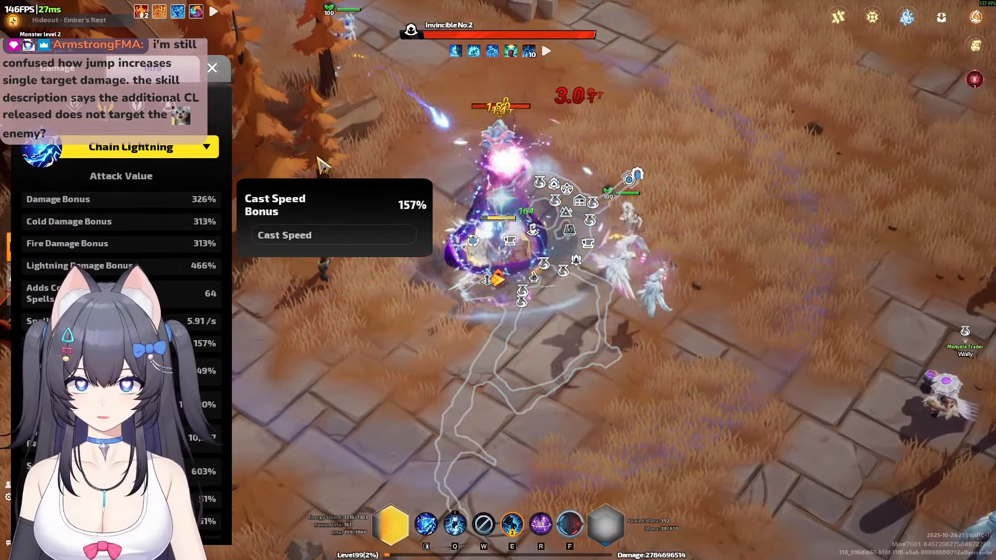
{"action": "scroll", "coordinate": [179, 436], "scroll_direction": "down", "scroll_amount": 10}
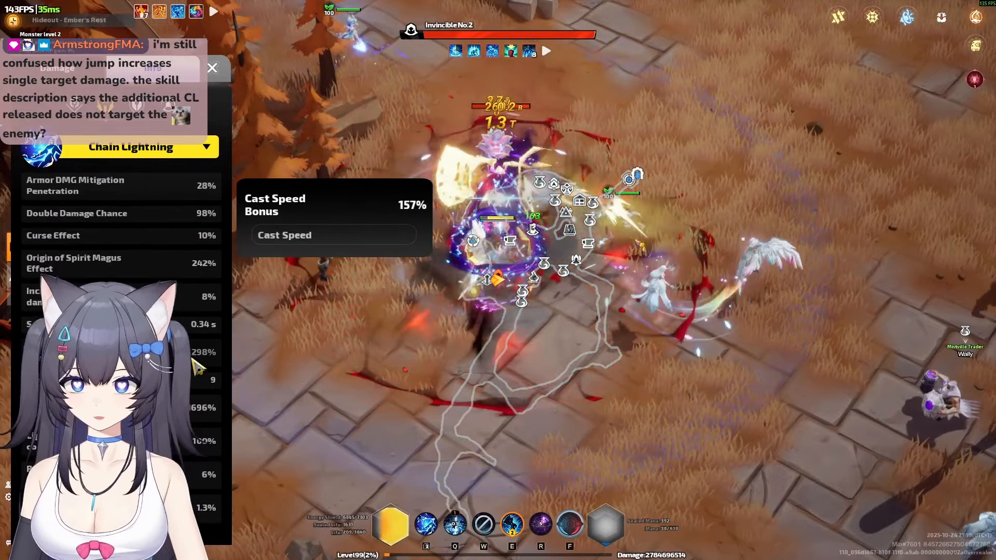
{"action": "left_click", "coordinate": [193, 357]}
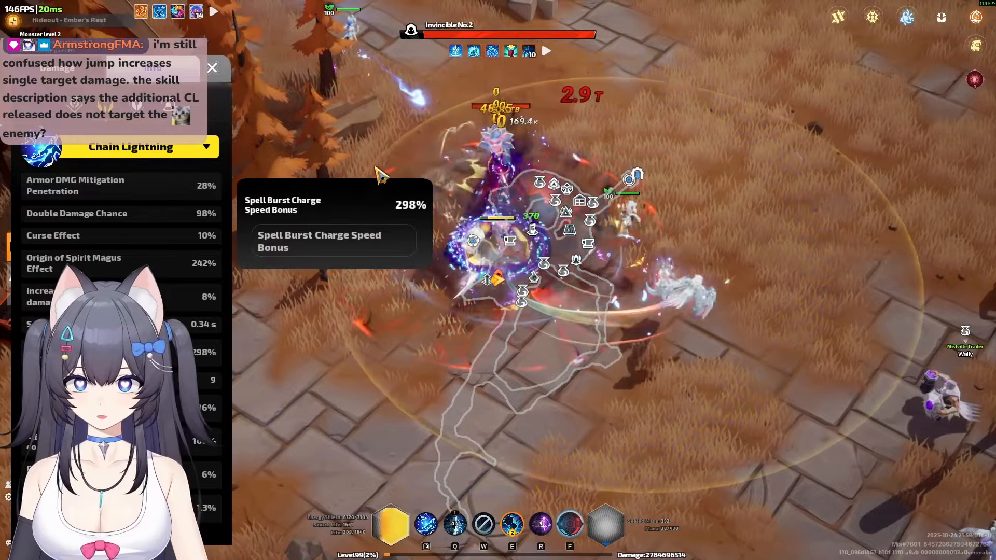
Switch to the spreadsheet, compute 300 - 200 in Calculator, and close Calculator.
{"action": "key", "text": "alt+Tab"}
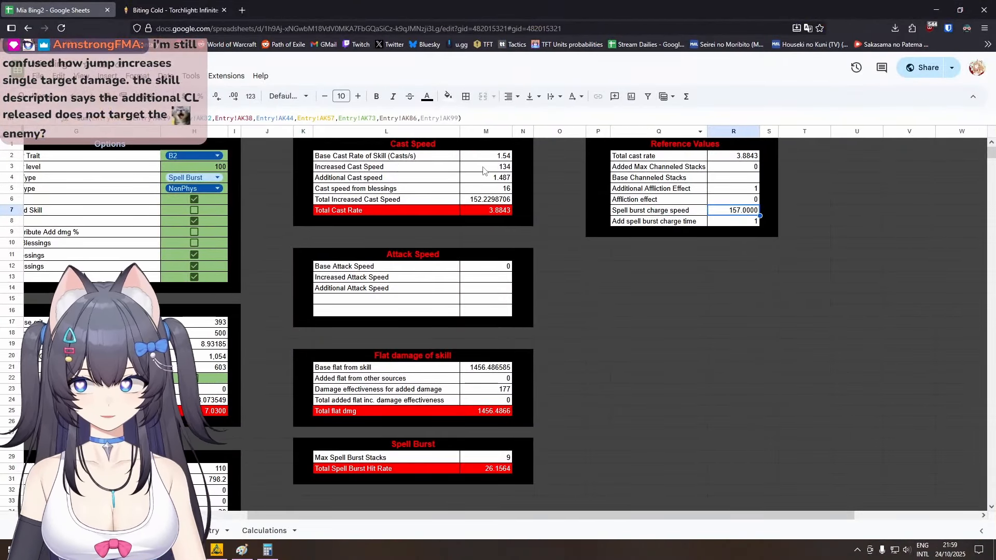
{"action": "key", "text": "super"}
{"action": "type", "text": "calc"}
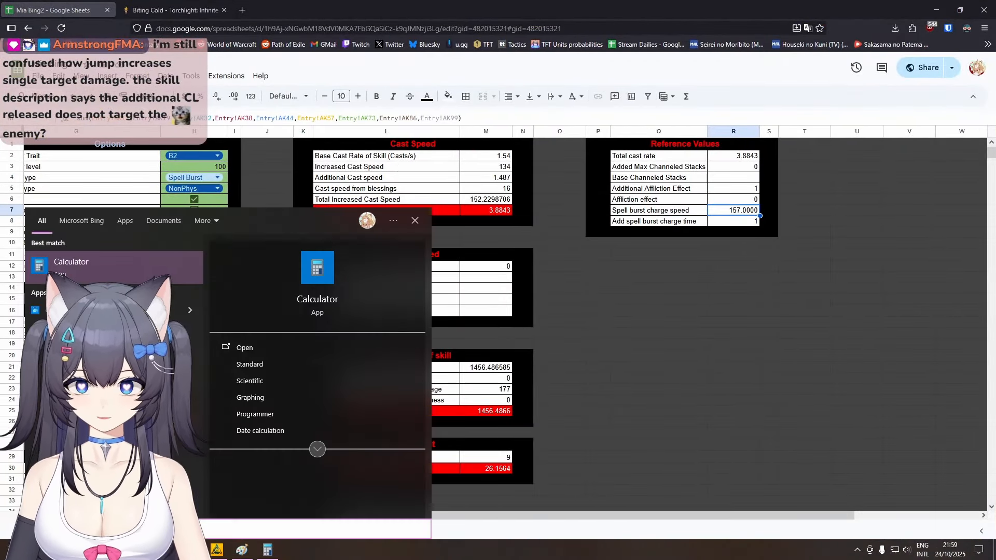
{"action": "key", "text": "Return"}
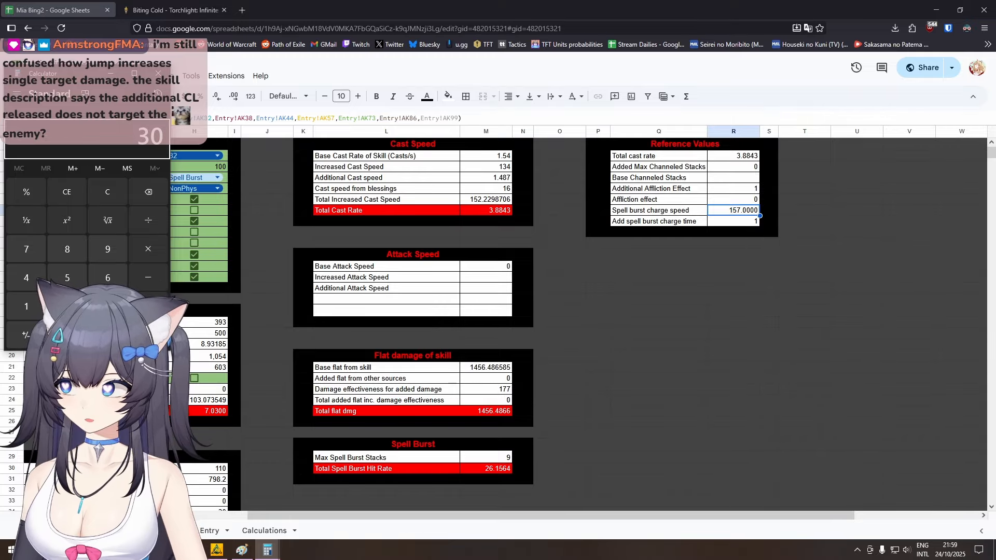
{"action": "left_click_drag", "start_coordinate": [66, 76], "coordinate": [415, 60]}
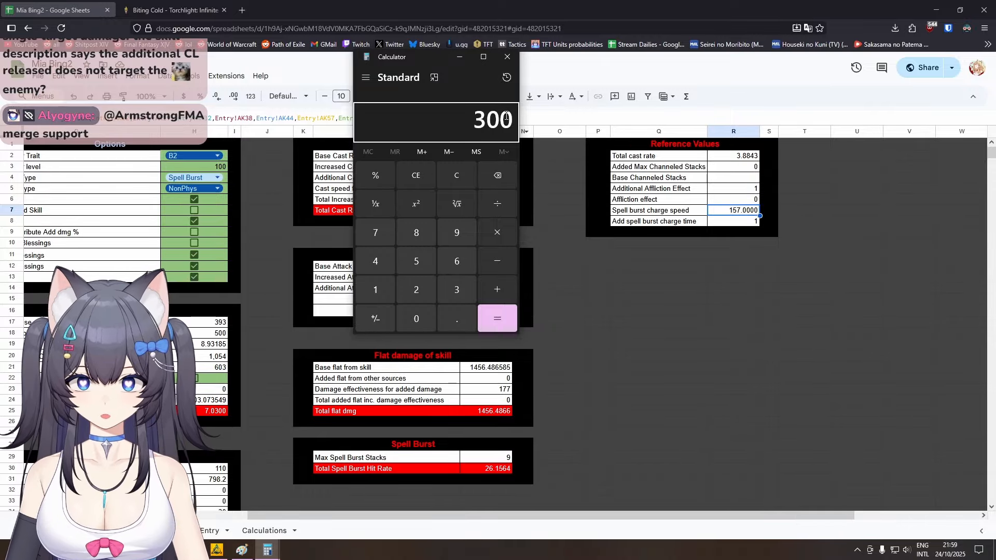
{"action": "key", "text": "minus"}
{"action": "type", "text": "200 ="}
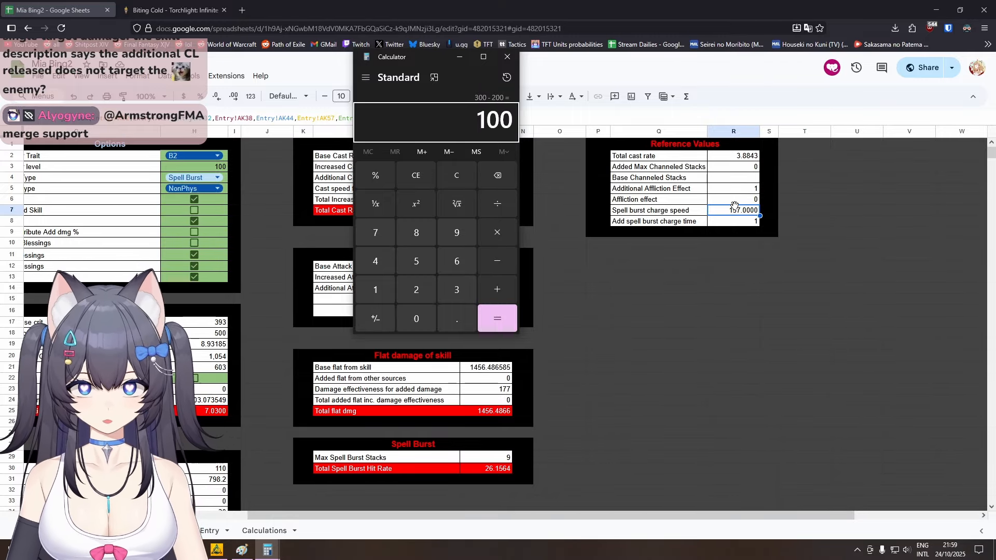
{"action": "left_click", "coordinate": [509, 60]}
Back in the game, subtract 157 from 298 in Calculator, then enter 298 again and move Calculator clear of the stats.
{"action": "key", "text": "alt+Tab"}
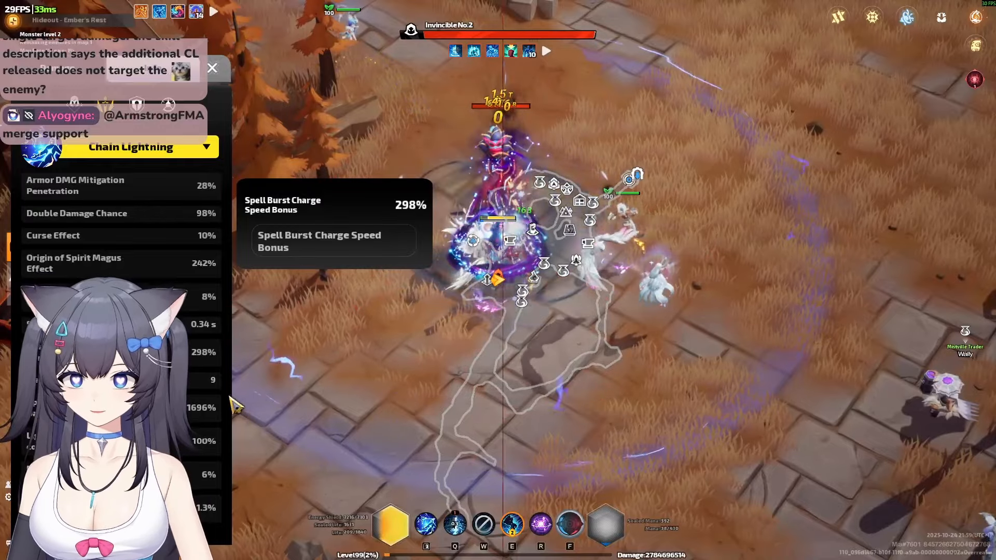
{"action": "scroll", "coordinate": [208, 316], "scroll_direction": "up", "scroll_amount": 1}
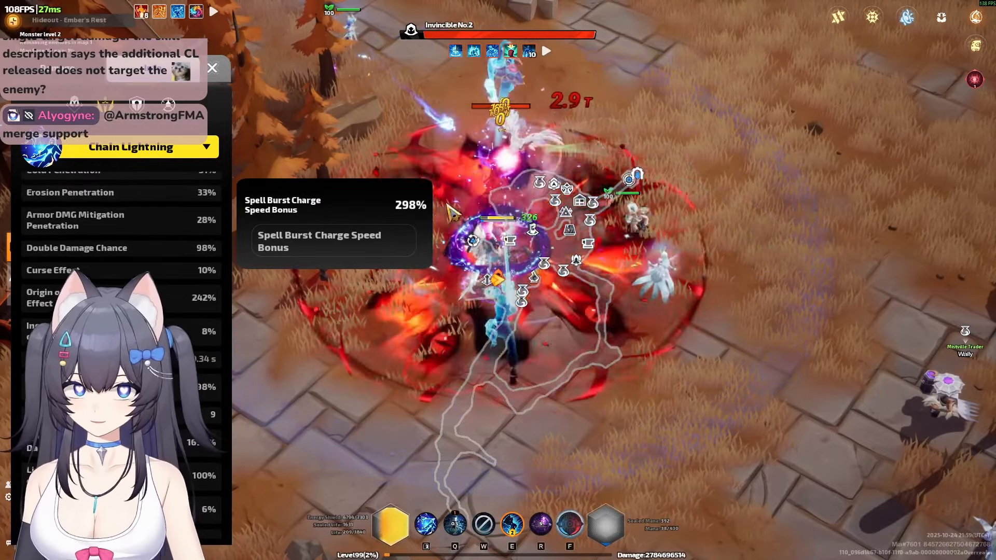
{"action": "key", "text": "XF86Calculator"}
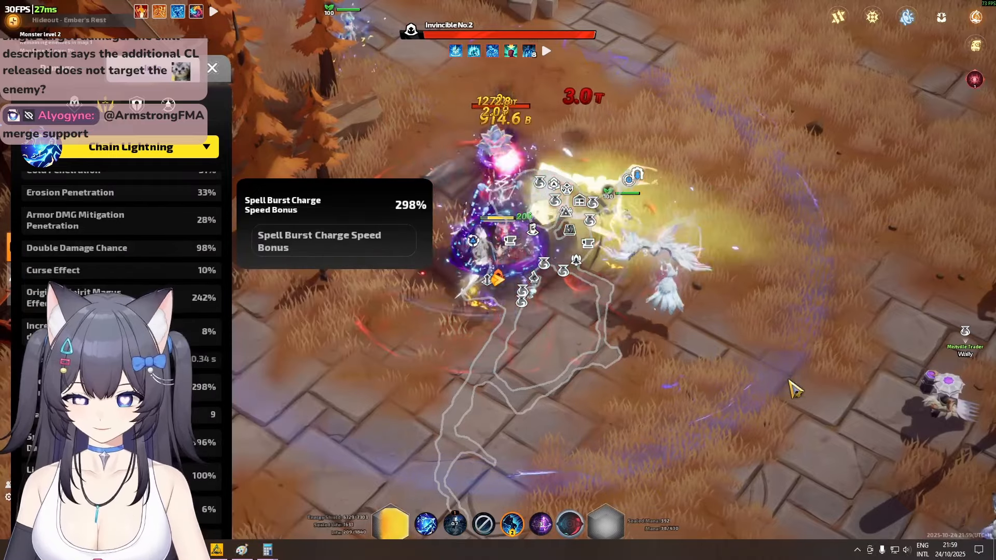
{"action": "type", "text": "298"}
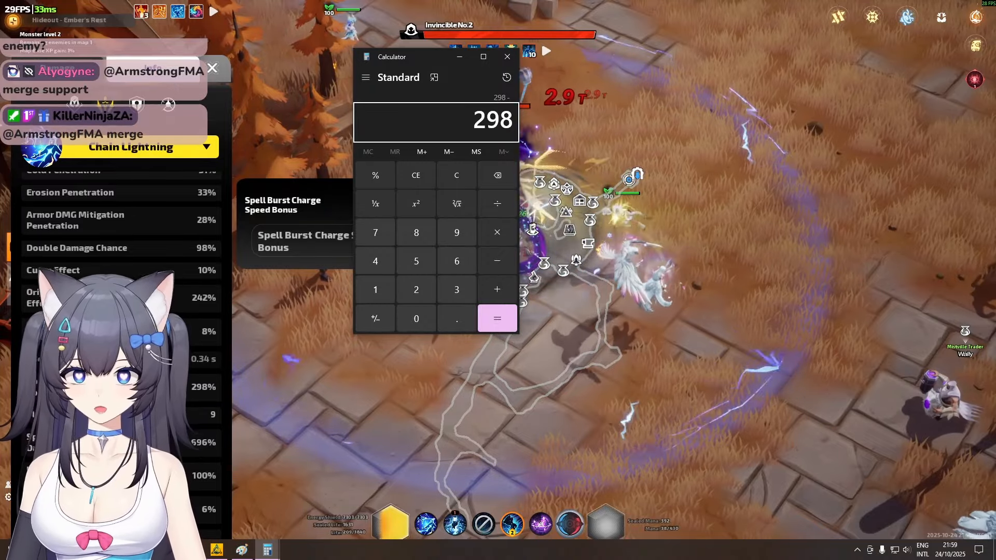
{"action": "key", "text": "alt+Tab"}
{"action": "scroll", "coordinate": [121, 338], "scroll_direction": "up", "scroll_amount": 4}
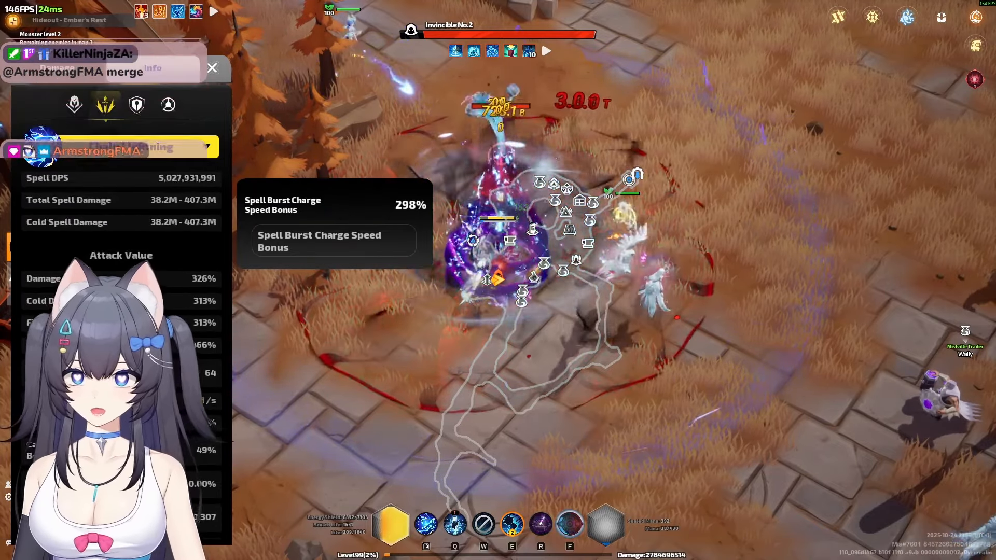
{"action": "key", "text": "alt+Tab"}
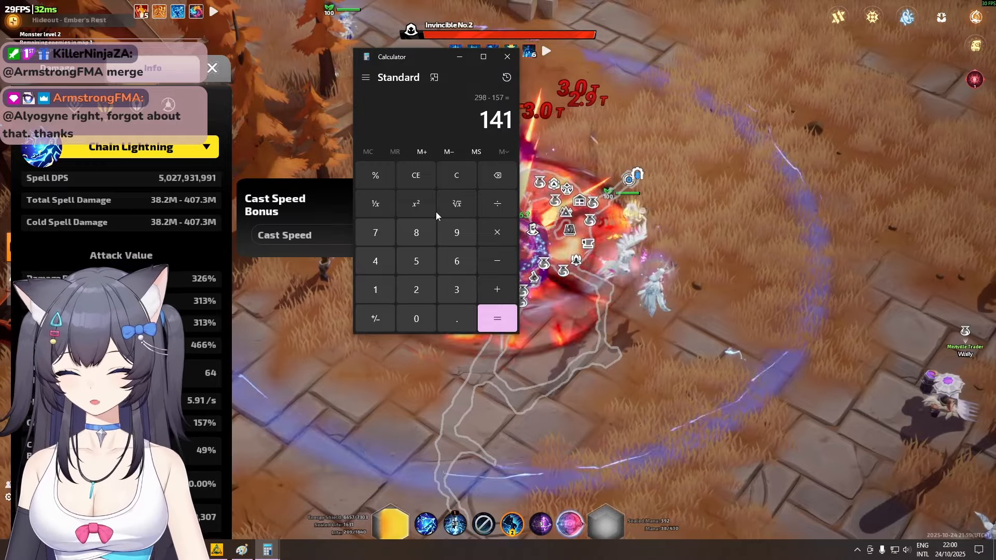
{"action": "type", "text": "298"}
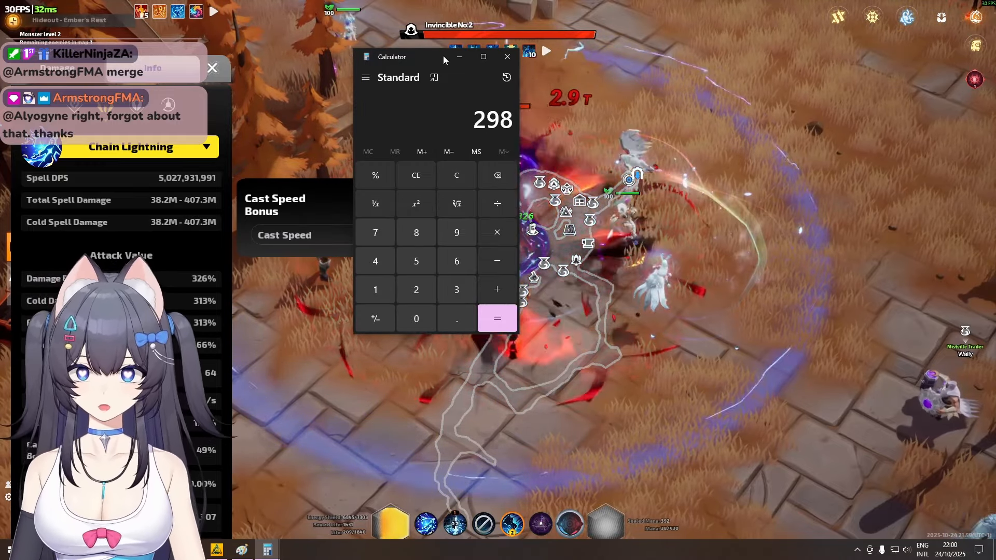
{"action": "left_click_drag", "start_coordinate": [443, 55], "coordinate": [764, 185]}
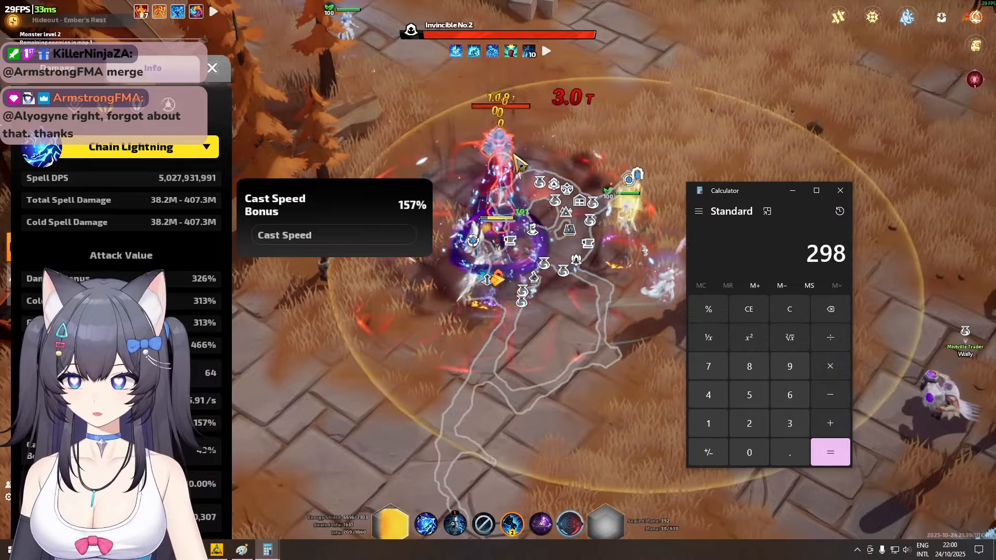
Unequip the Psychic Burst support from Chain Lightning and return to the in-game stats.
{"action": "left_click", "coordinate": [524, 162]}
{"action": "key", "text": "k"}
{"action": "left_click", "coordinate": [506, 191]}
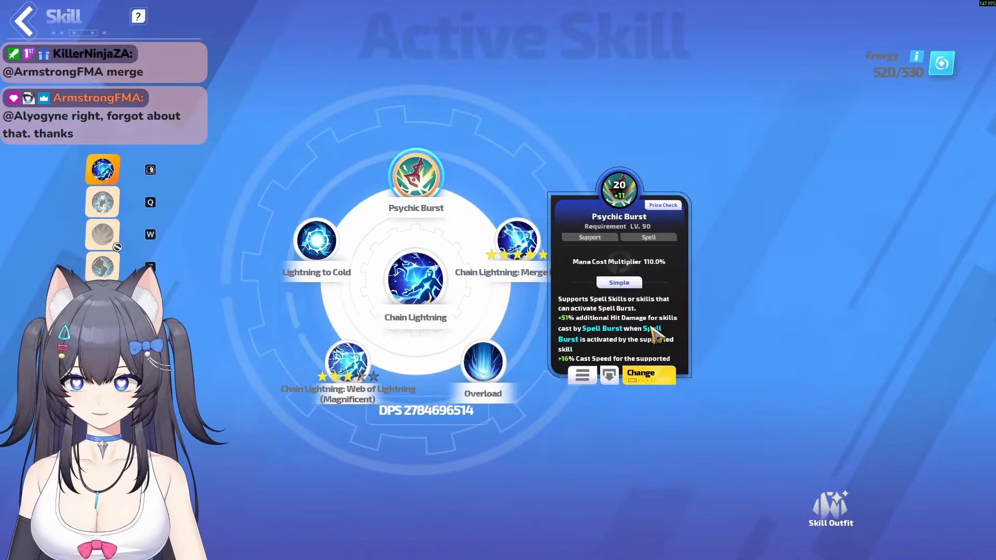
{"action": "left_click", "coordinate": [611, 377]}
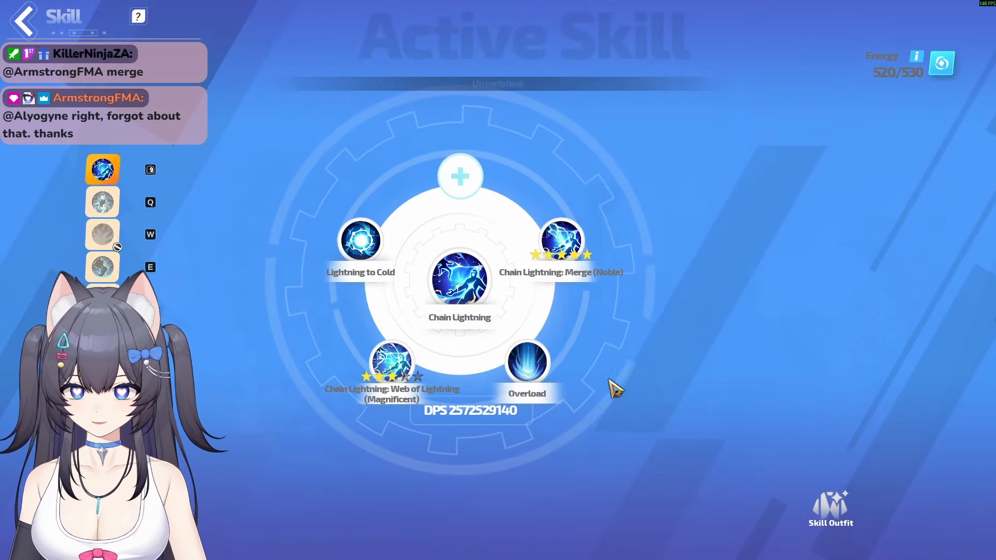
{"action": "key", "text": "Escape"}
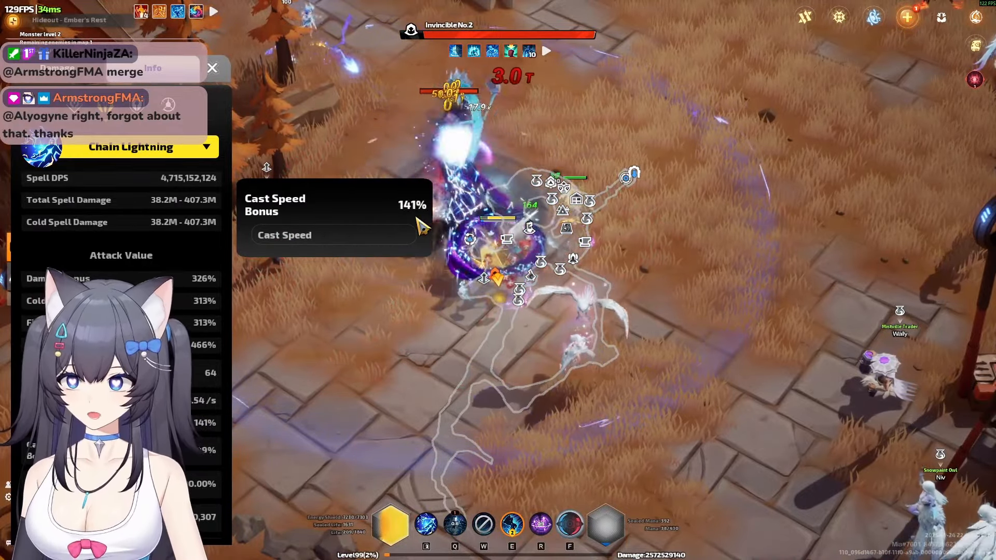
Recheck Chain Lightning's Cast Speed Bonus and Spell Burst Charge Speed Bonus without Psychic Burst, keeping Calculator clear of the stats.
{"action": "key", "text": "alt+Tab"}
{"action": "left_click_drag", "start_coordinate": [800, 194], "coordinate": [702, 46]}
{"action": "key", "text": "alt+Tab"}
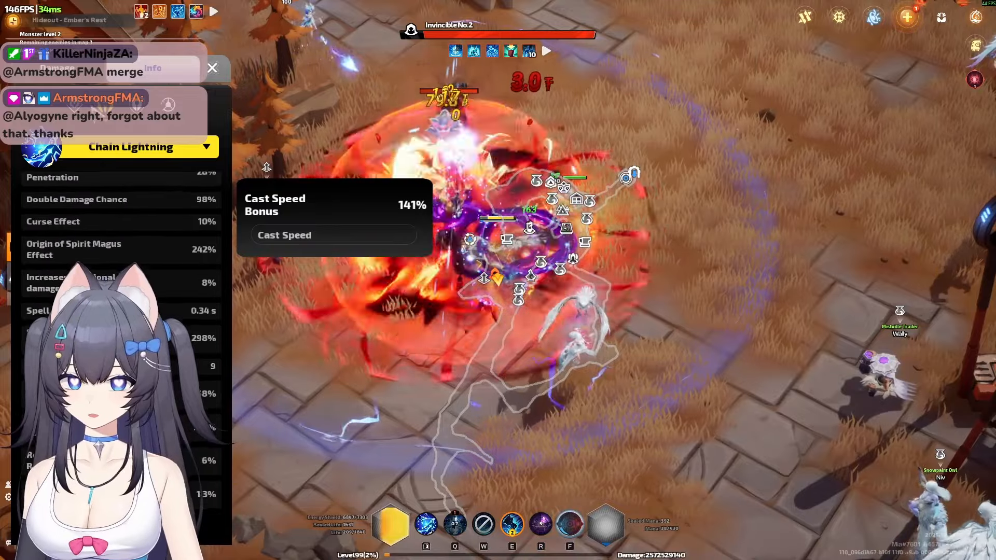
{"action": "key", "text": "alt+Tab"}
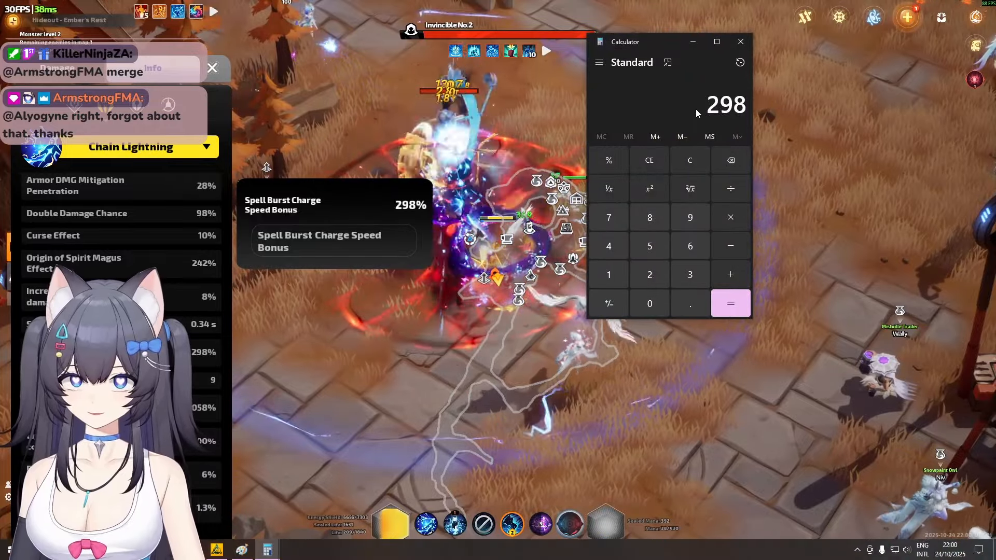
{"action": "key", "text": "alt+Tab"}
{"action": "scroll", "coordinate": [197, 280], "scroll_direction": "up", "scroll_amount": 5}
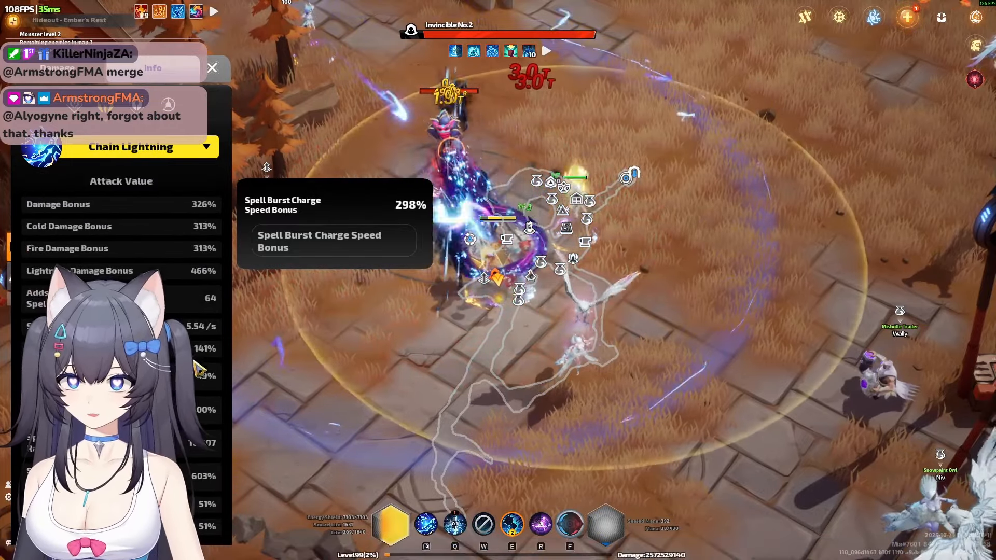
Subtract 141 from 298 in Calculator and highlight the result.
{"action": "key", "text": "alt+Tab"}
{"action": "type", "text": "-141"}
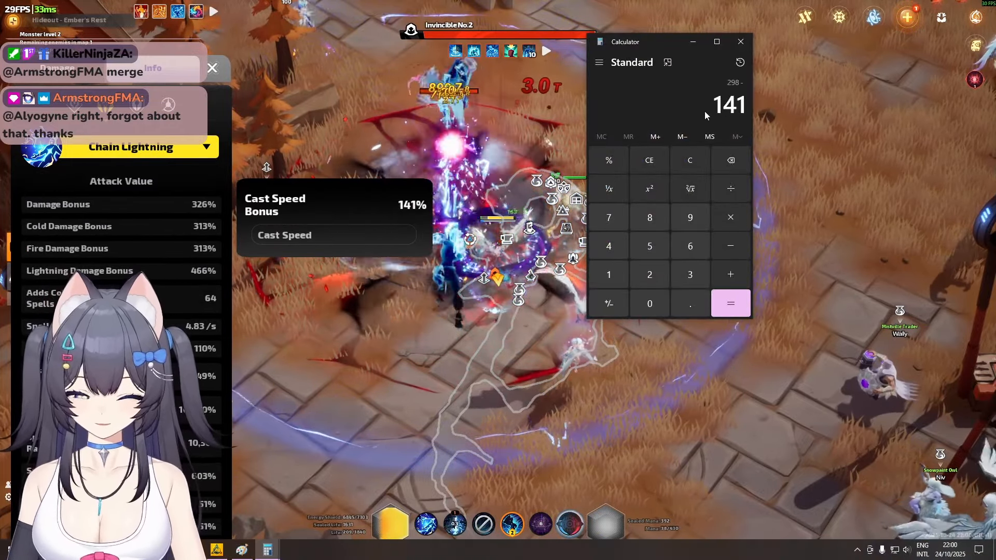
{"action": "key", "text": "Return"}
{"action": "left_click_drag", "start_coordinate": [707, 110], "coordinate": [758, 113]}
Compare the Calculator result with Spell burst charge speed in R7 and inspect the Increased Cast Speed formula in M3.
{"action": "key", "text": "alt+Tab"}
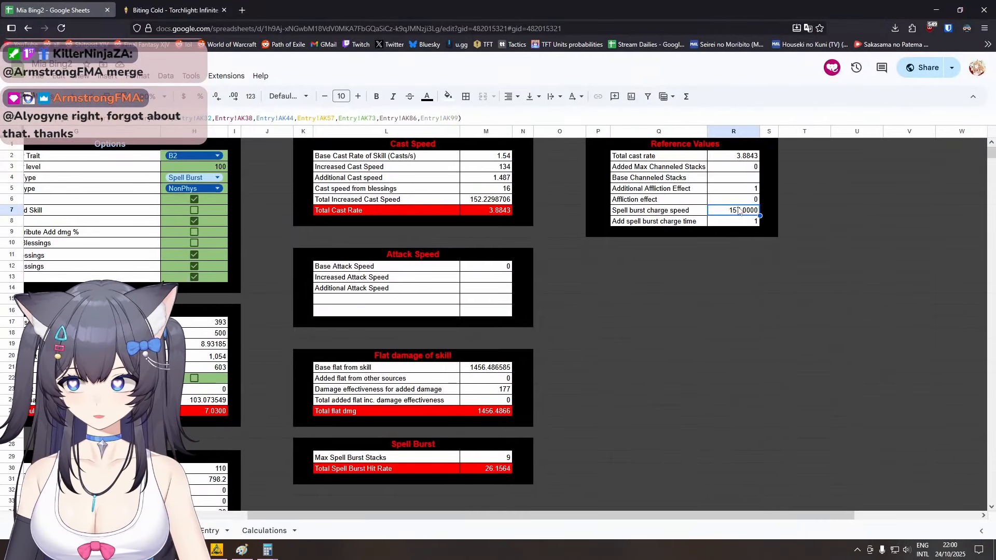
{"action": "key", "text": "alt+Tab"}
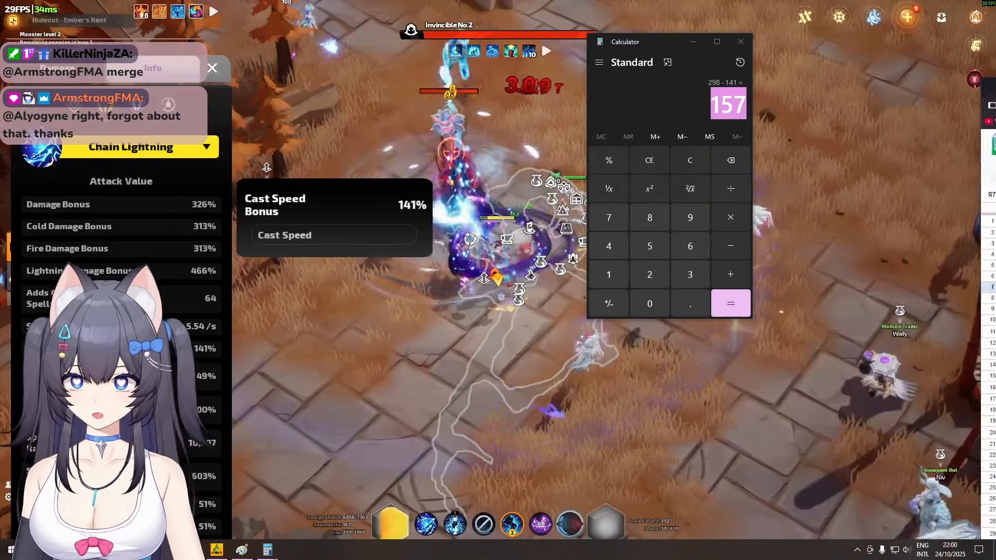
{"action": "key", "text": "alt+Tab"}
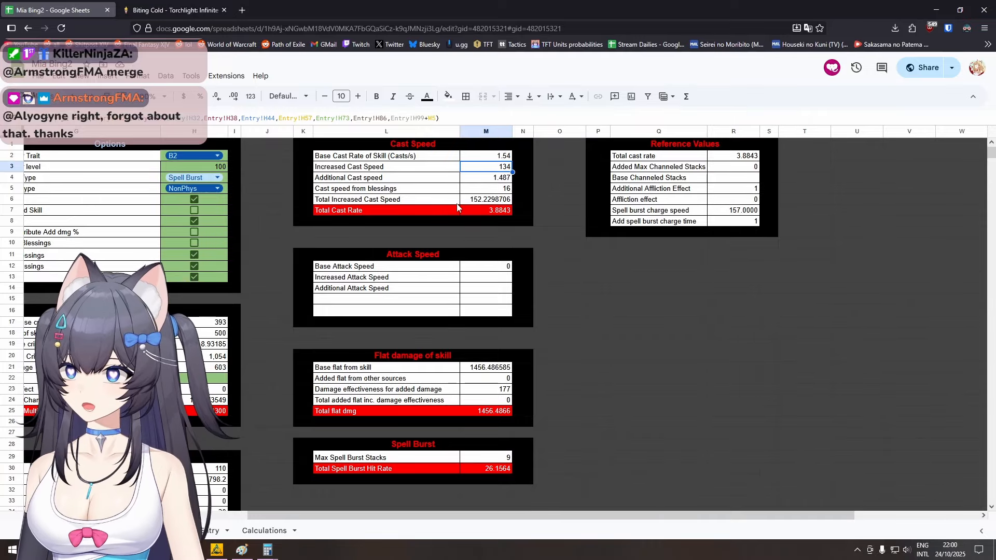
{"action": "key", "text": "alt+Tab"}
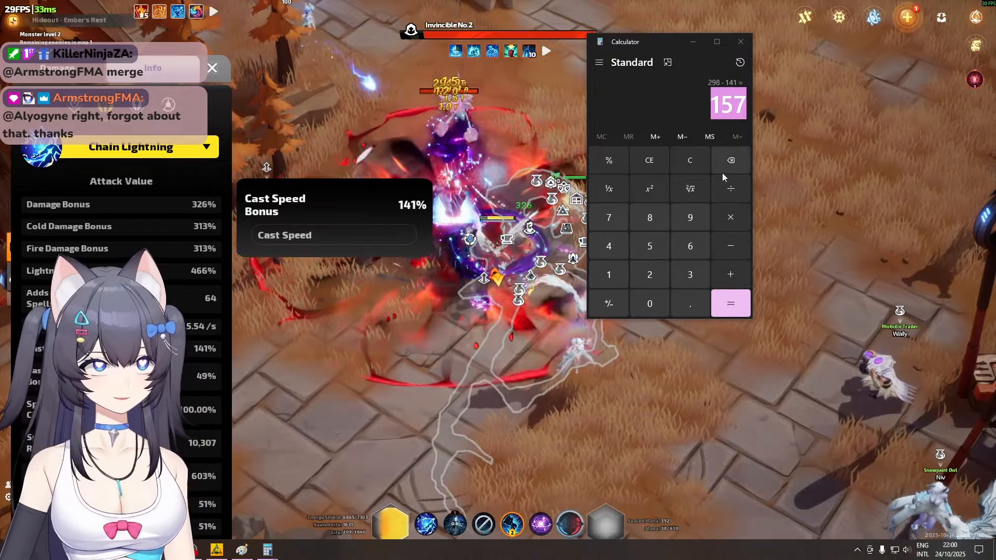
{"action": "key", "text": "alt+Tab"}
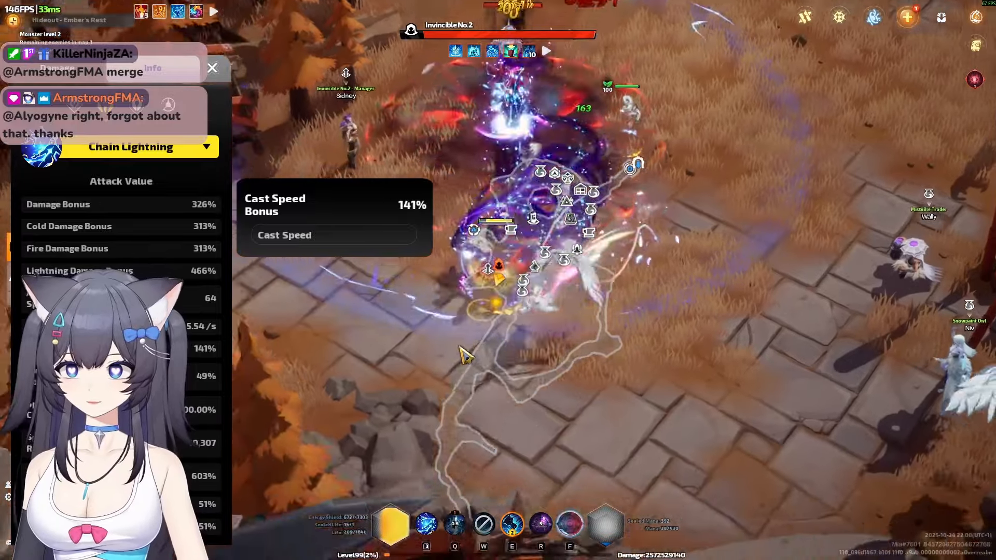
Equip the level 20 Psychic Burst support from the inventory on Chain Lightning and leave the skill screen.
{"action": "key", "text": "k"}
{"action": "left_click", "coordinate": [499, 179]}
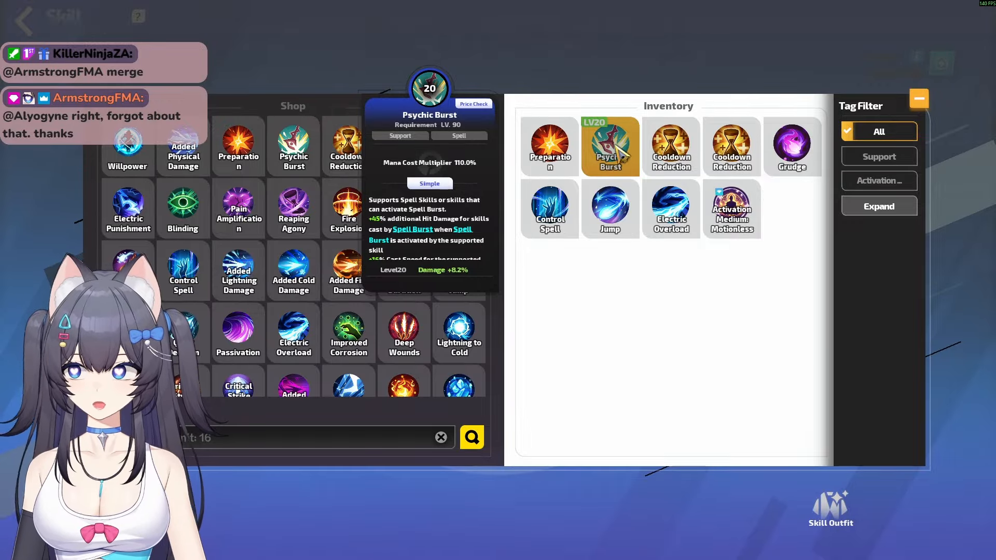
{"action": "key", "text": "Escape"}
{"action": "key", "text": "Escape"}
{"action": "key", "text": "Escape"}
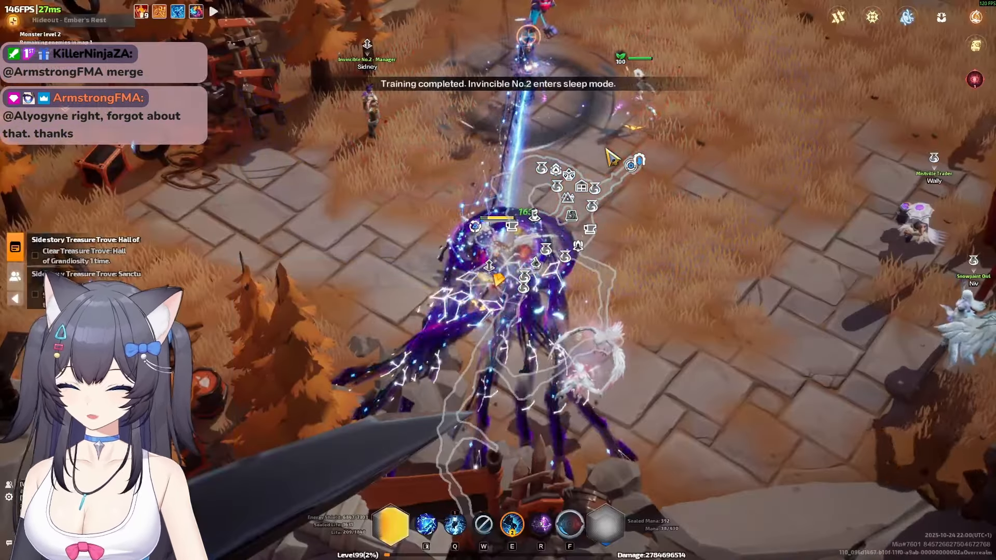
{"action": "key", "text": "k"}
{"action": "key", "text": "Escape"}
Compare the boots' Cast Speed entry in H4 of the Entry sheet with the affixes on the equipped boots in Torchlight: Infinite.
{"action": "key", "text": "alt+Tab"}
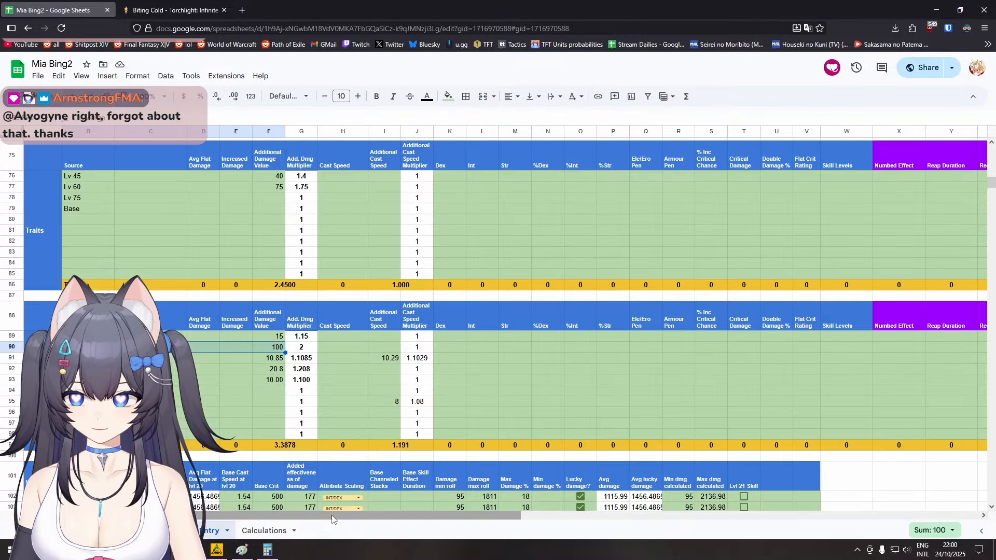
{"action": "scroll", "coordinate": [347, 452], "scroll_direction": "up", "scroll_amount": 15}
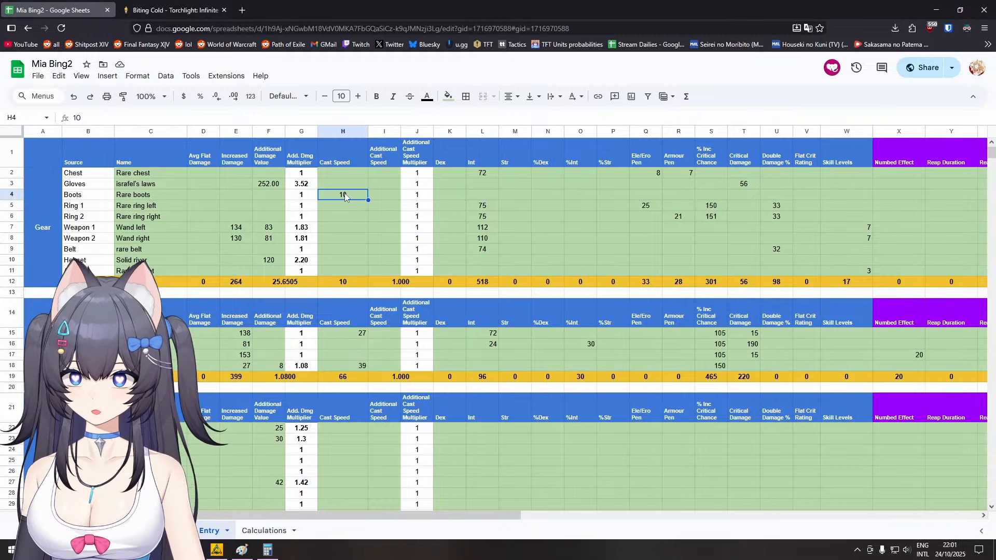
{"action": "key", "text": "alt+Tab"}
{"action": "left_click", "coordinate": [949, 176]}
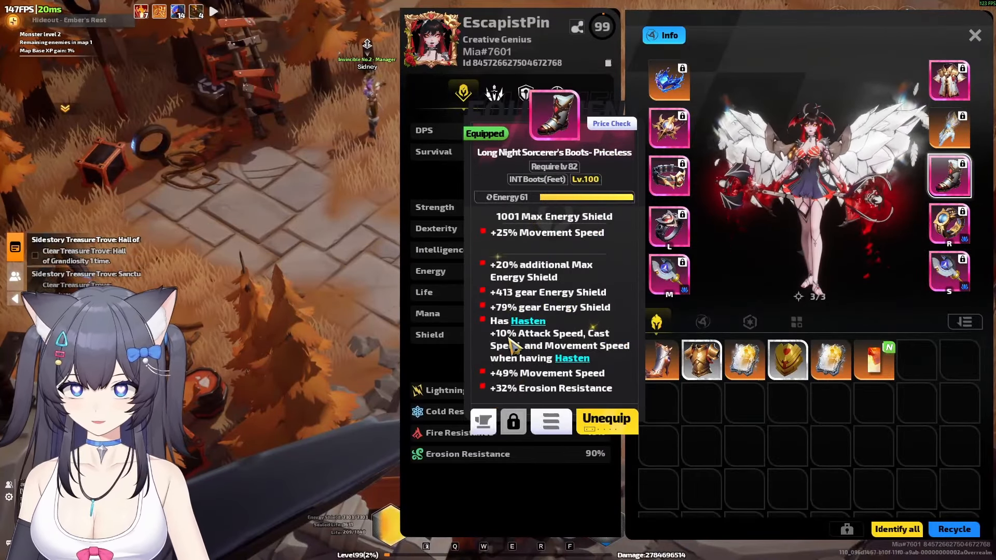
Review the Talent Trees Cast Speed entries in Google Sheets, and inspect the four talent trees in-game, including Steel Vanguard's cast speed node.
{"action": "key", "text": "alt+Tab"}
{"action": "scroll", "coordinate": [396, 246], "scroll_direction": "down", "scroll_amount": 3}
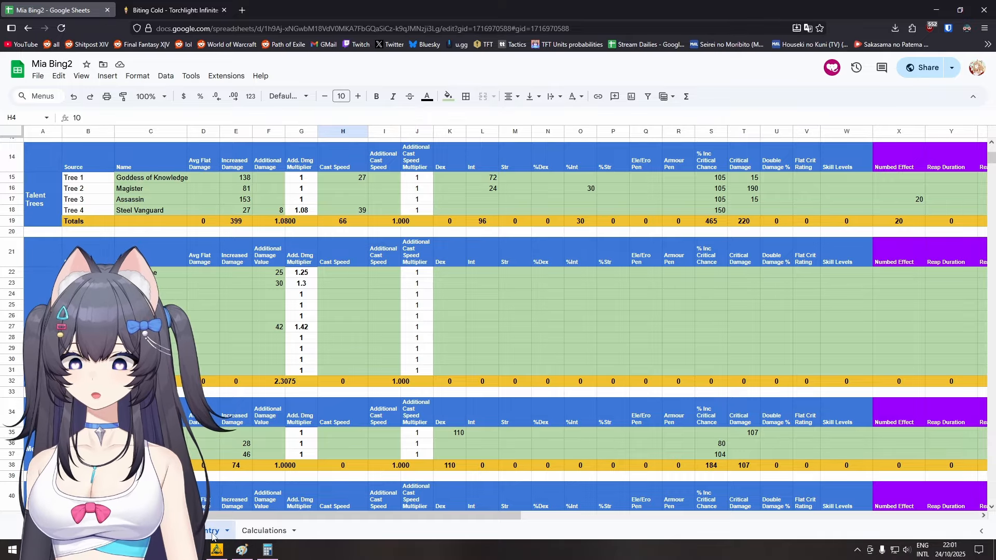
{"action": "left_click", "coordinate": [264, 530]}
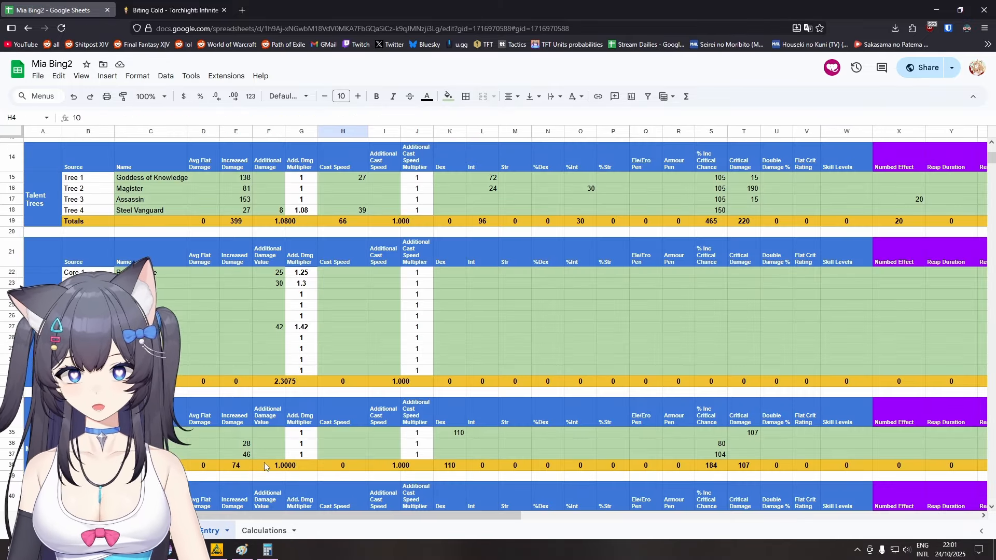
{"action": "scroll", "coordinate": [435, 272], "scroll_direction": "up", "scroll_amount": 3}
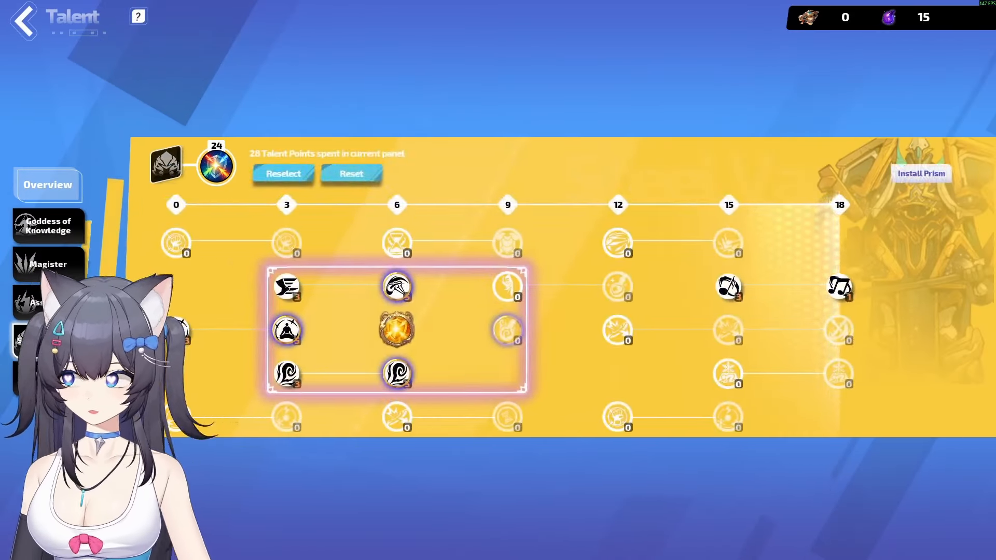
{"action": "left_click", "coordinate": [46, 265]}
{"action": "left_click", "coordinate": [47, 228]}
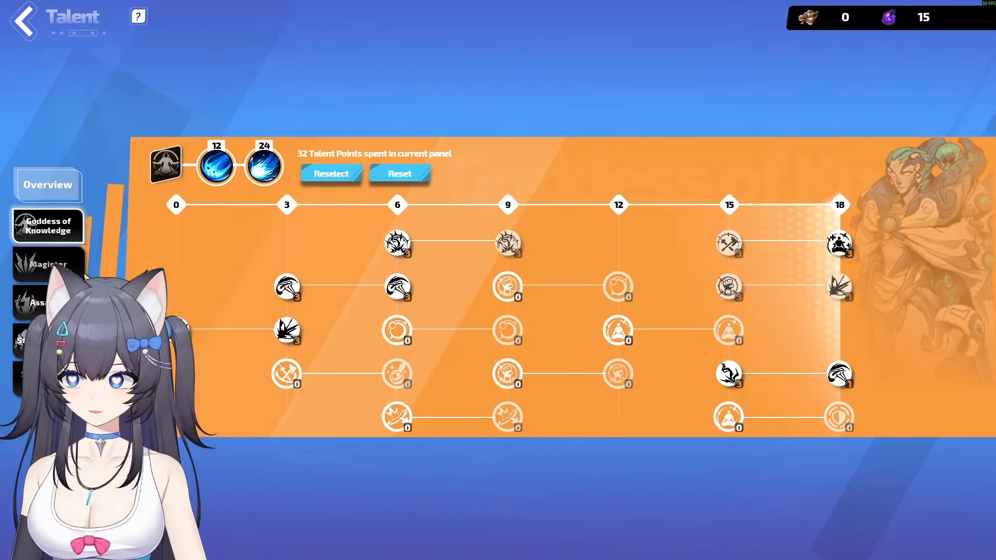
{"action": "left_click", "coordinate": [48, 265]}
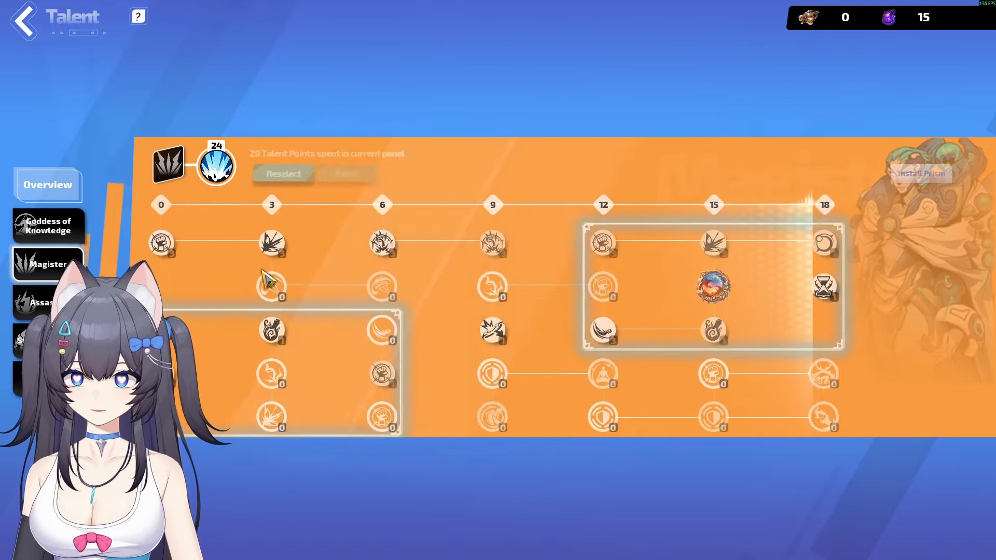
{"action": "left_click", "coordinate": [31, 303]}
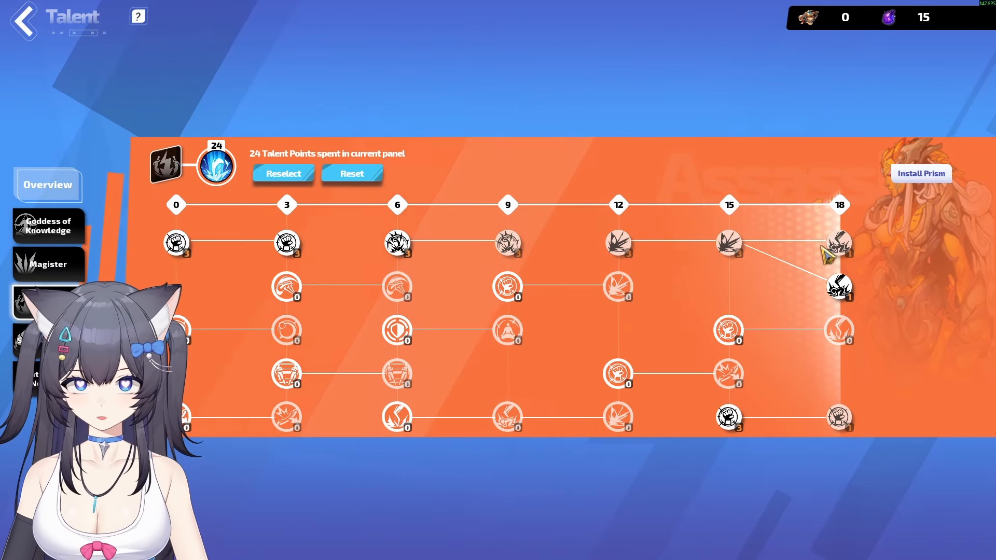
{"action": "left_click", "coordinate": [22, 340]}
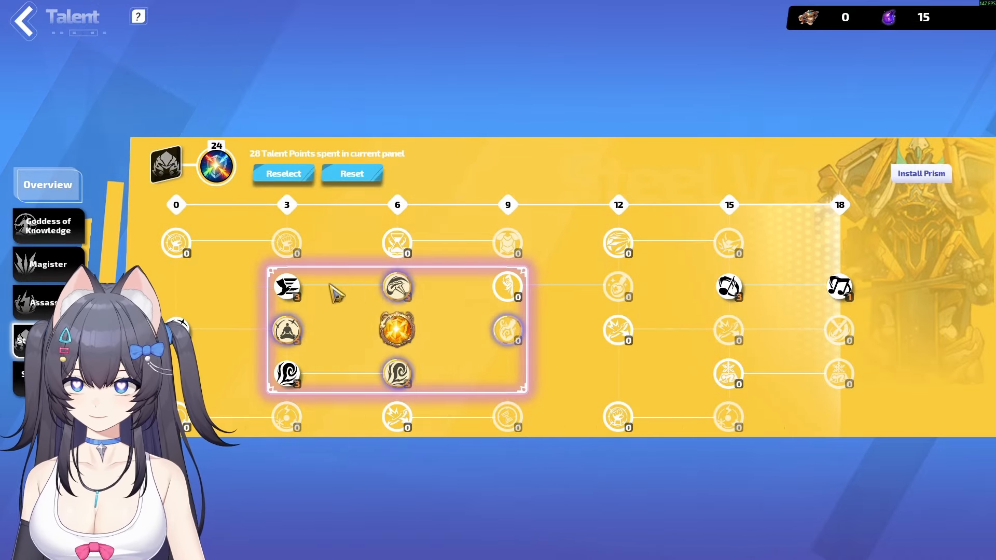
{"action": "mouse_move", "coordinate": [408, 286]}
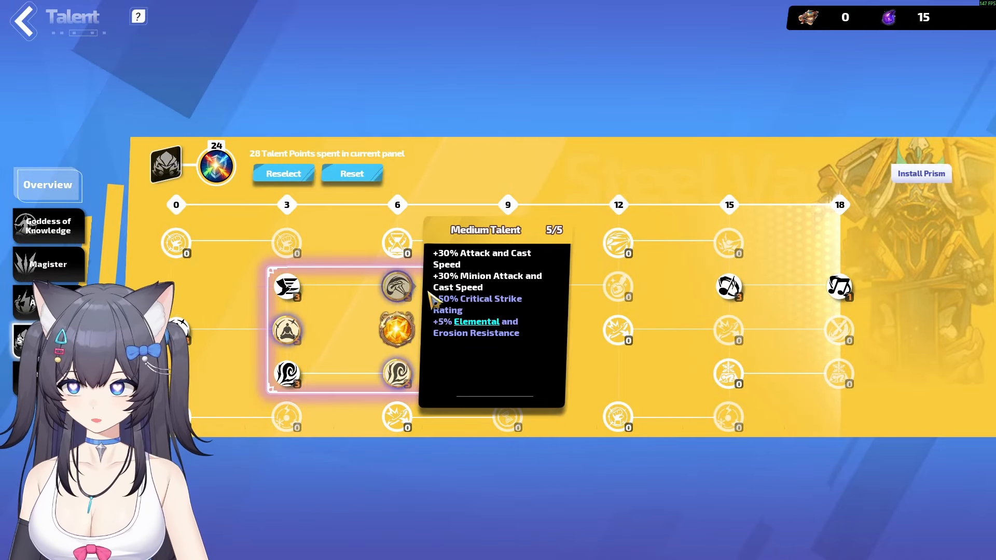
Return to the Entry sheet and check the Cast Speed values in H42 for Dreamweaver and H47 for the first slate.
{"action": "key", "text": "alt+Tab"}
{"action": "scroll", "coordinate": [364, 310], "scroll_direction": "down", "scroll_amount": 5}
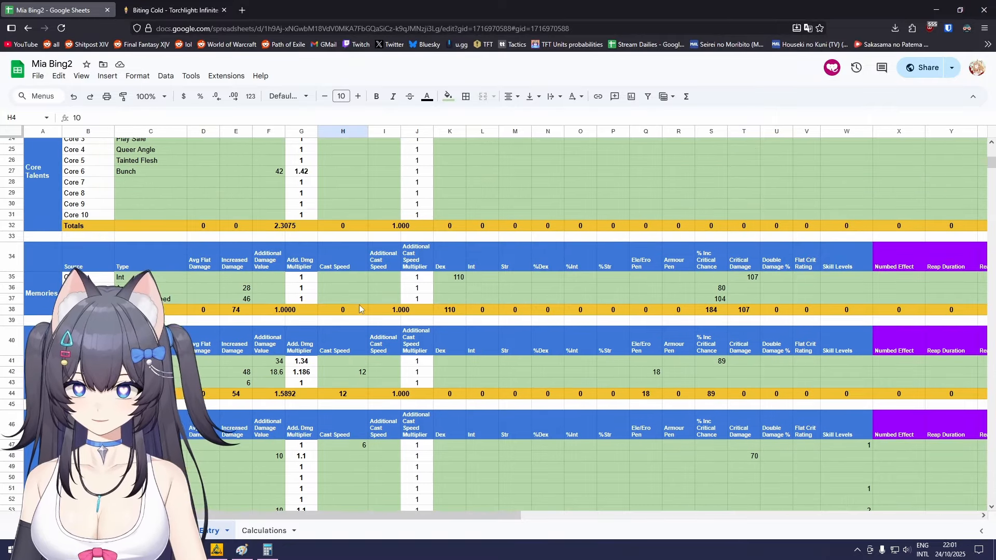
{"action": "scroll", "coordinate": [374, 307], "scroll_direction": "up", "scroll_amount": 7}
{"action": "scroll", "coordinate": [390, 309], "scroll_direction": "down", "scroll_amount": 10}
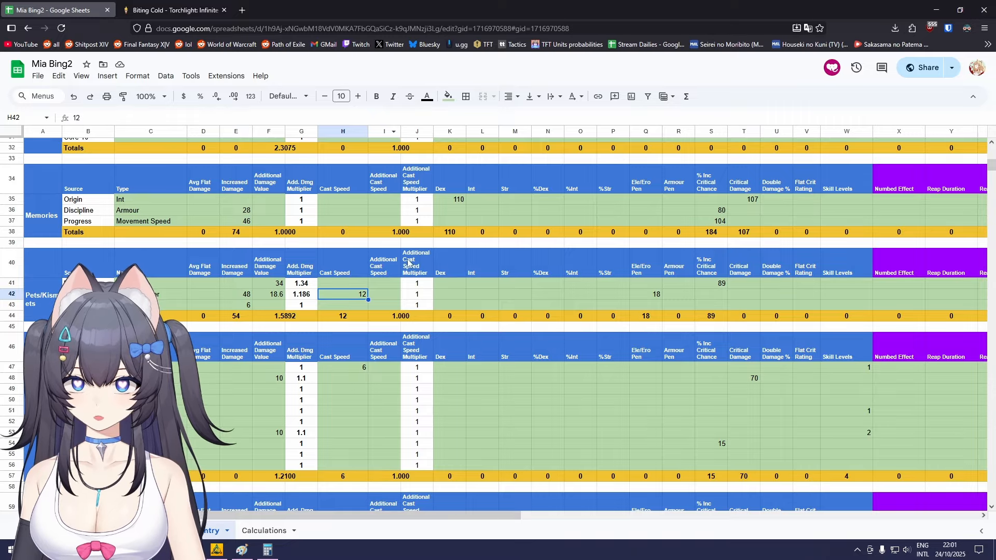
{"action": "scroll", "coordinate": [387, 317], "scroll_direction": "down", "scroll_amount": 2}
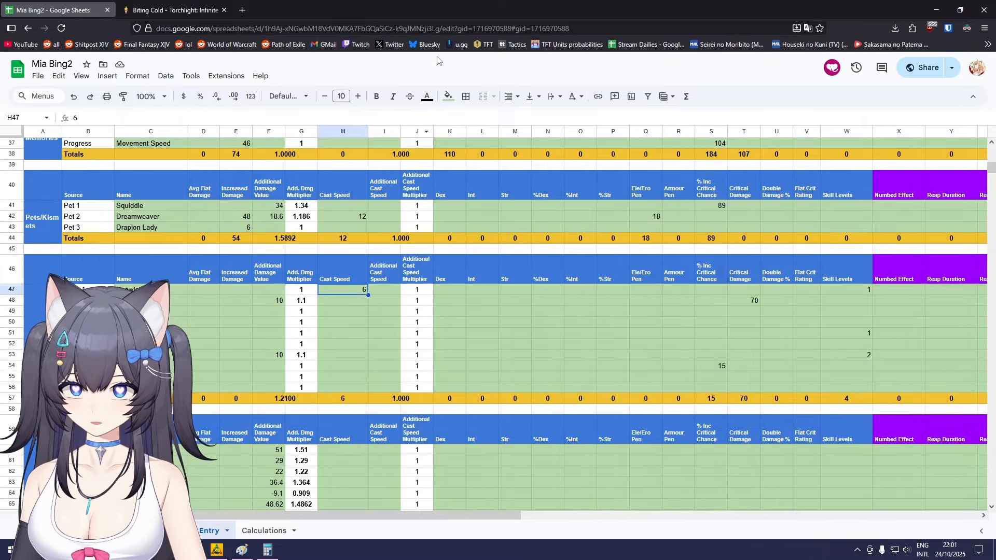
Inspect the equipped Divinity Slates in Torchlight: Infinite, including the blue slate and the Fallen Starlight slates.
{"action": "left_click_drag", "start_coordinate": [570, 8], "coordinate": [995, 67]}
{"action": "left_click", "coordinate": [48, 379]}
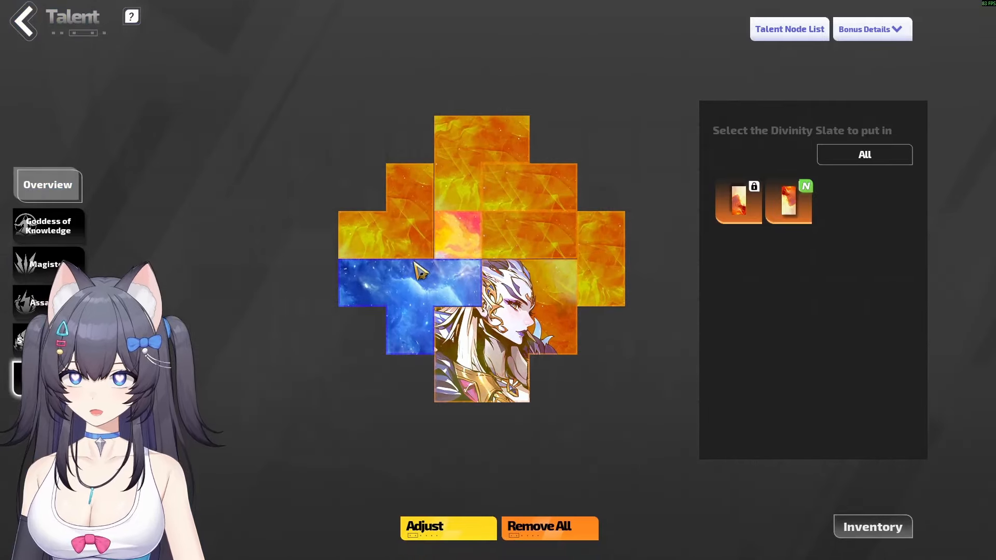
{"action": "left_click", "coordinate": [420, 270]}
{"action": "left_click", "coordinate": [550, 243]}
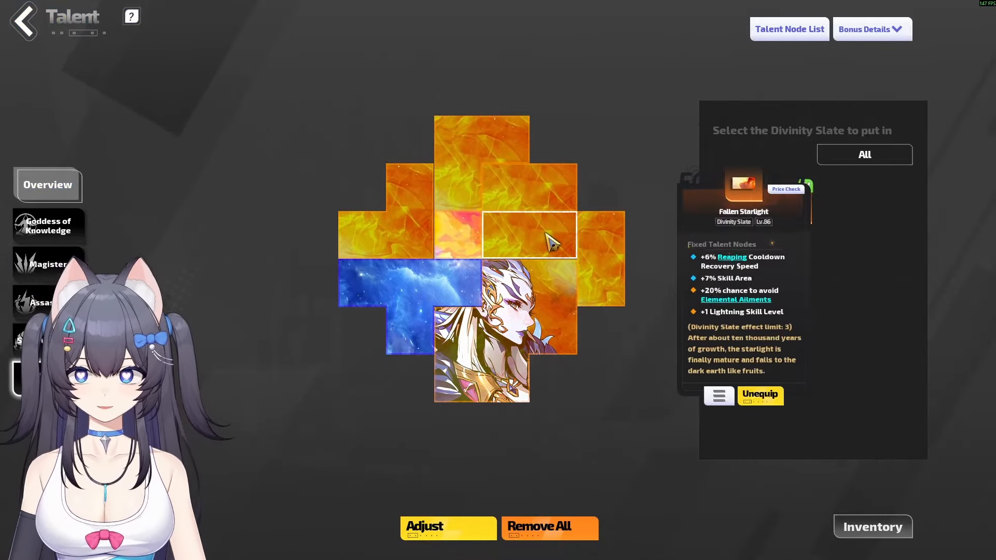
{"action": "left_click", "coordinate": [551, 207]}
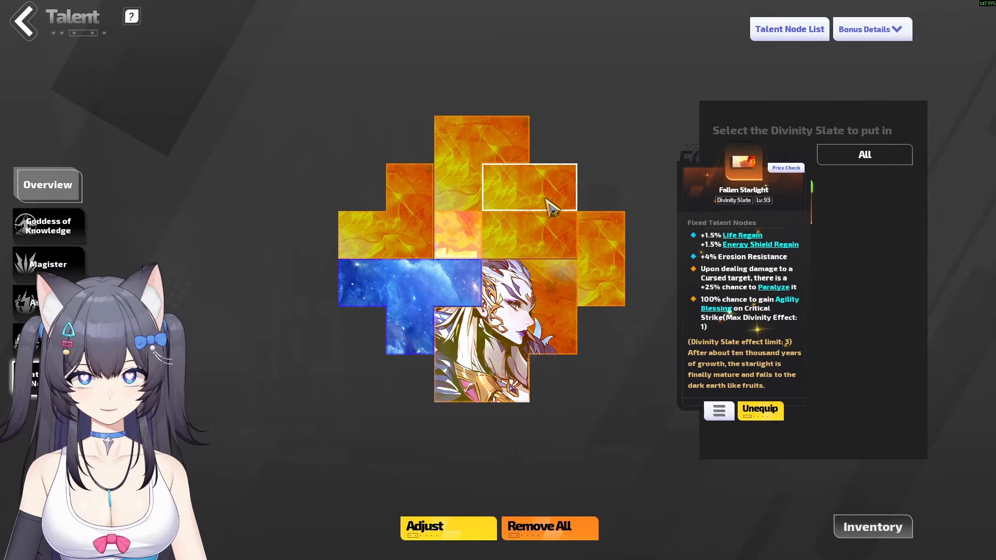
{"action": "left_click", "coordinate": [600, 245]}
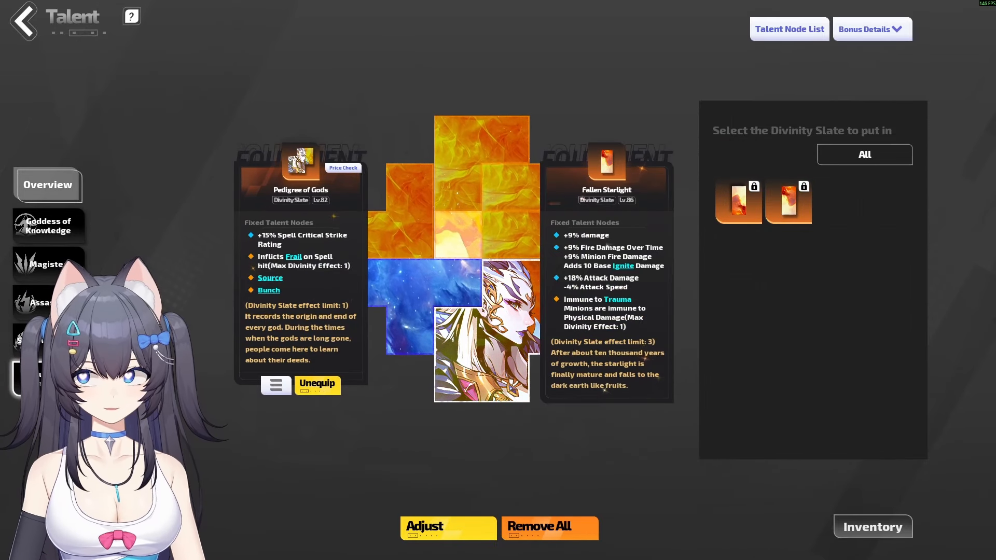
Check the cast speed entries below the Slates section, and read and cast Secret Origin Unleash in-game.
{"action": "key", "text": "alt+Tab"}
{"action": "left_click_drag", "start_coordinate": [501, 4], "coordinate": [625, 1]}
{"action": "scroll", "coordinate": [556, 318], "scroll_direction": "down", "scroll_amount": 3}
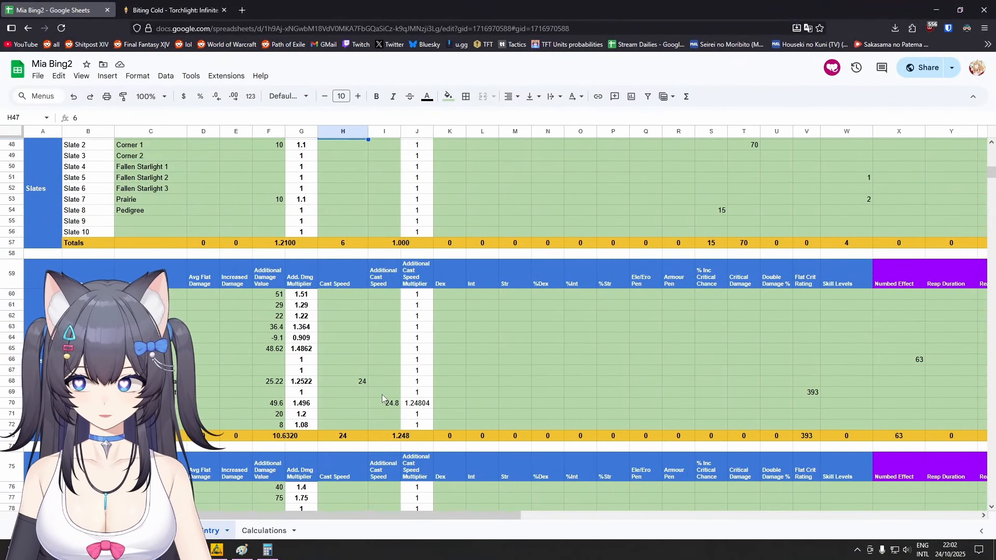
{"action": "key", "text": "alt+Tab"}
{"action": "key", "text": "Escape"}
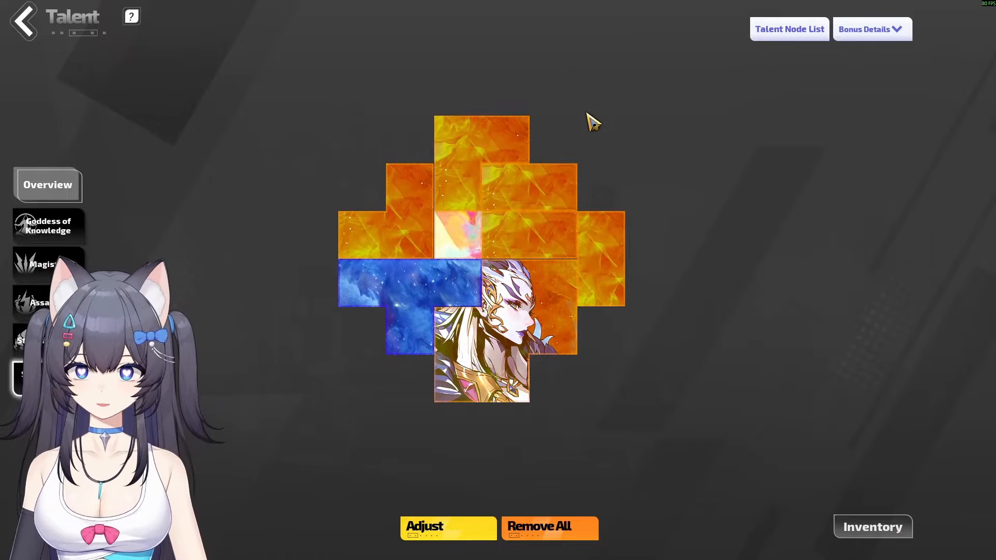
{"action": "mouse_move", "coordinate": [542, 529]}
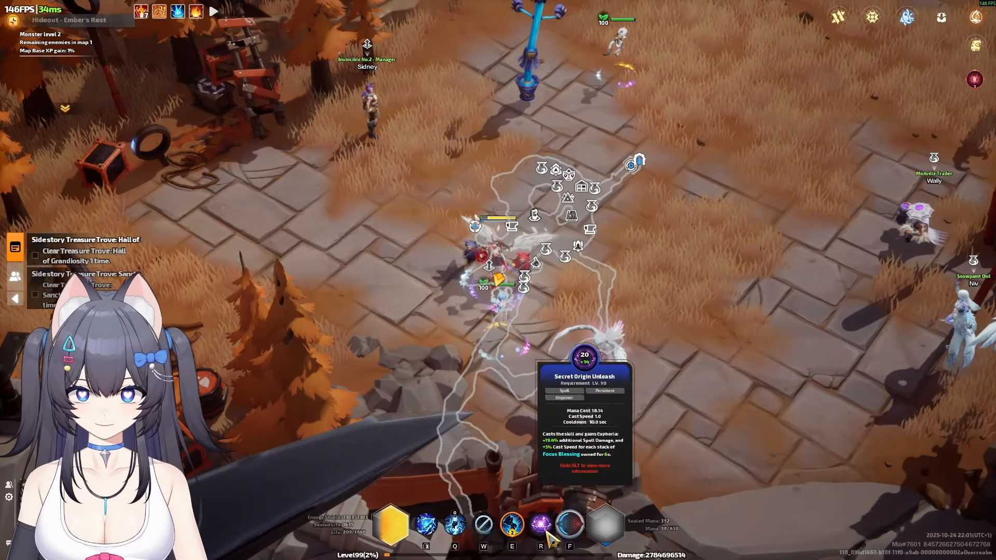
{"action": "key", "text": "r"}
{"action": "left_click", "coordinate": [471, 220]}
{"action": "left_click", "coordinate": [627, 334]}
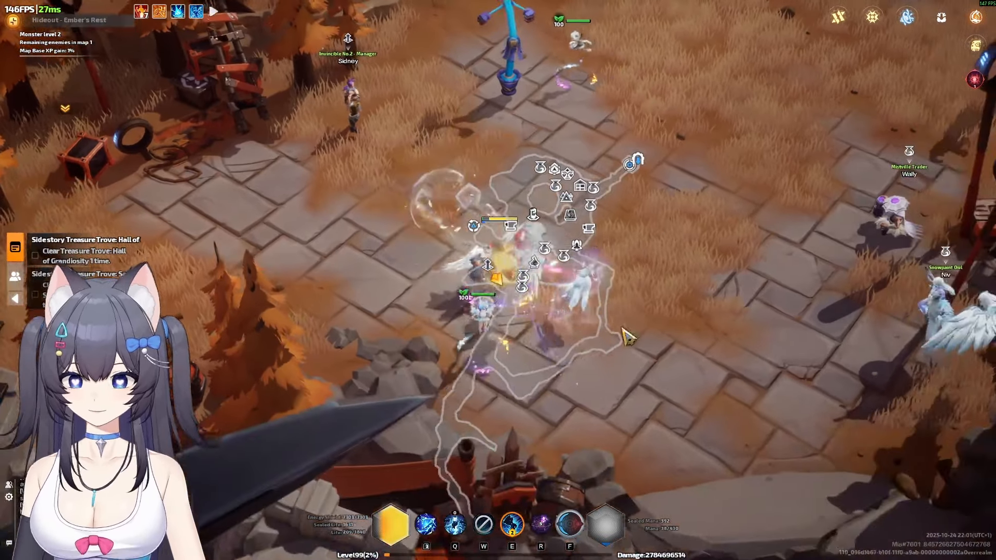
Inspect the Cast Speed formula in H68 and review the Entry sheet's remaining cast speed sources before leaving the spreadsheet.
{"action": "key", "text": "alt+Tab"}
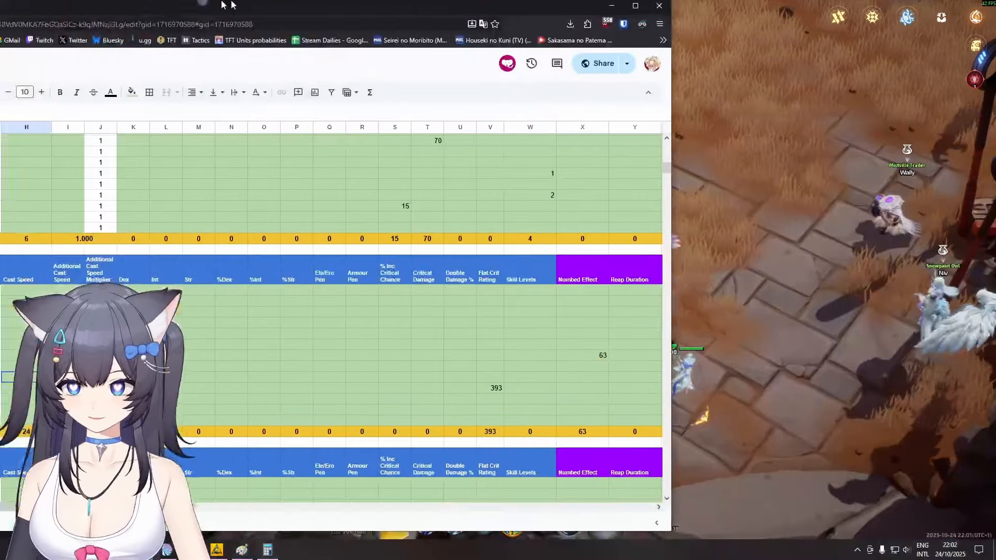
{"action": "scroll", "coordinate": [395, 355], "scroll_direction": "down", "scroll_amount": 10}
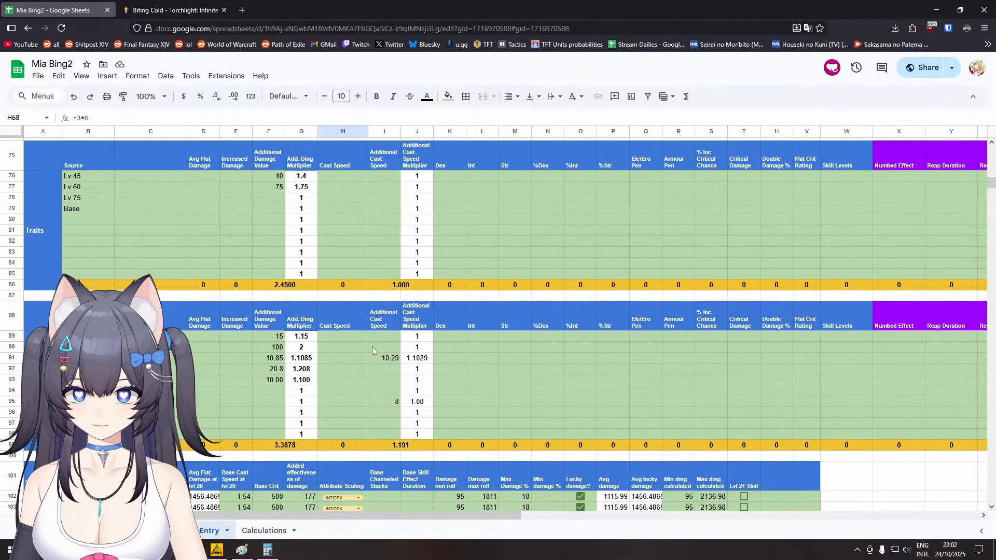
{"action": "scroll", "coordinate": [372, 355], "scroll_direction": "up", "scroll_amount": 20}
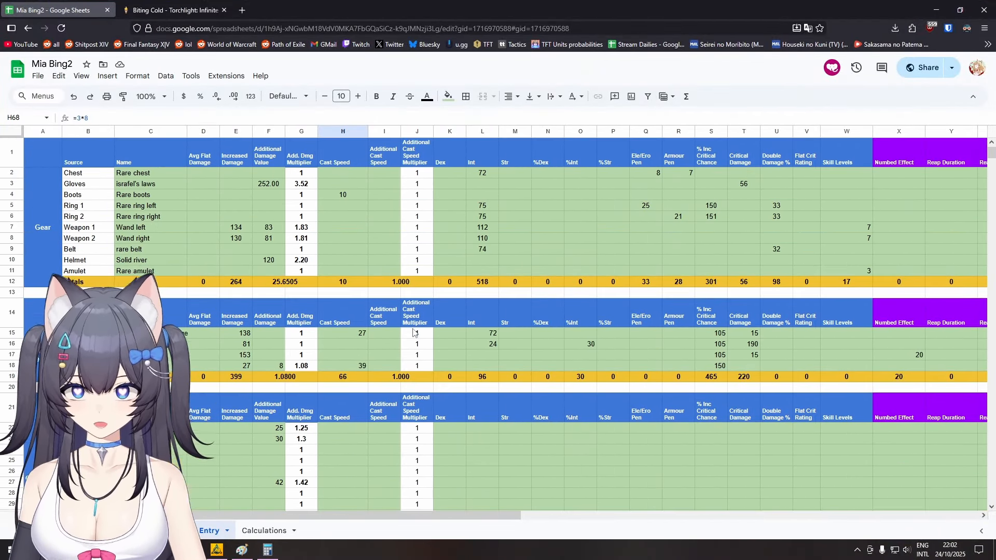
{"action": "left_click", "coordinate": [936, 10]}
Check the equipped gear, Memory of Origin and the Trouble Maker, Super Sonic Protocol and Inspiration Overflow hero traits.
{"action": "key", "text": "i"}
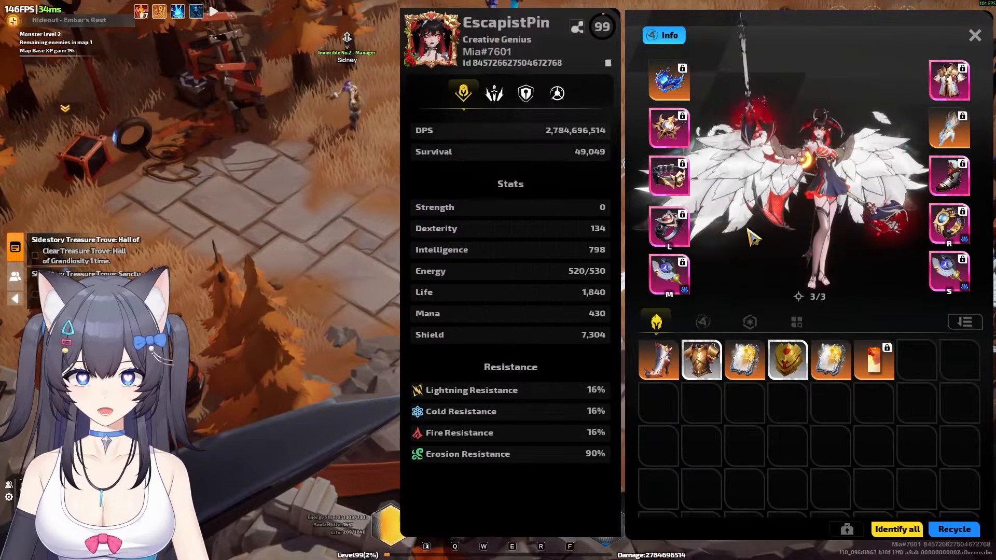
{"action": "mouse_move", "coordinate": [664, 280]}
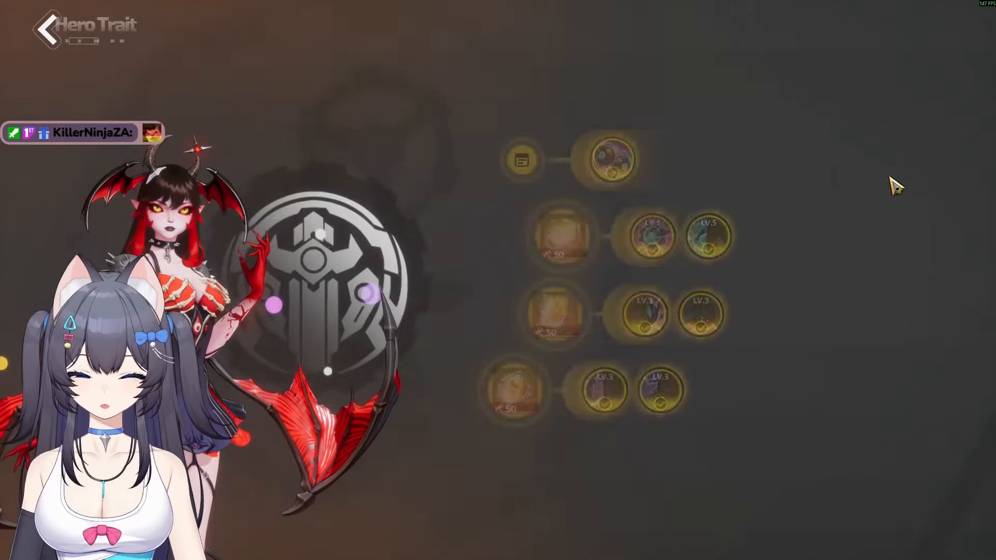
{"action": "mouse_move", "coordinate": [595, 237]}
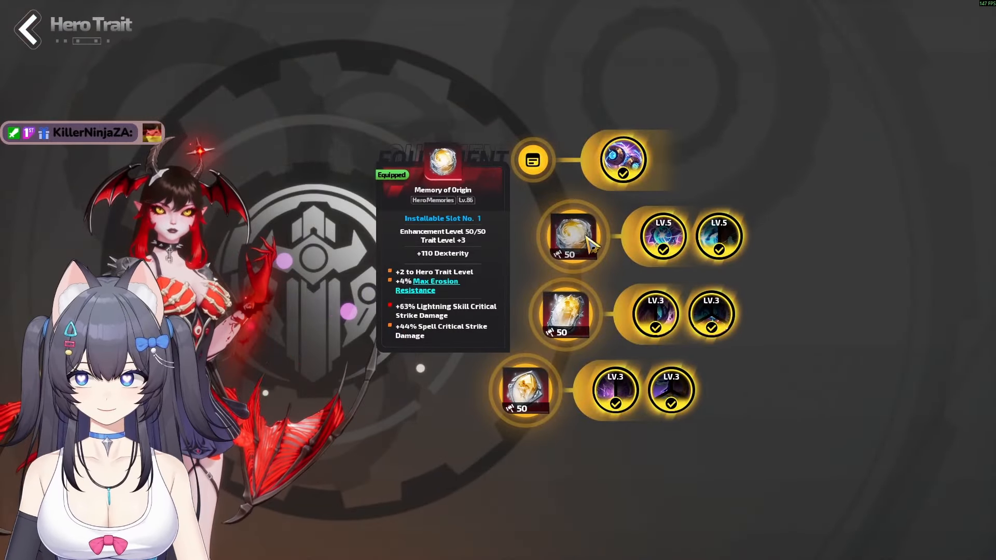
{"action": "mouse_move", "coordinate": [573, 299]}
{"action": "mouse_move", "coordinate": [661, 324]}
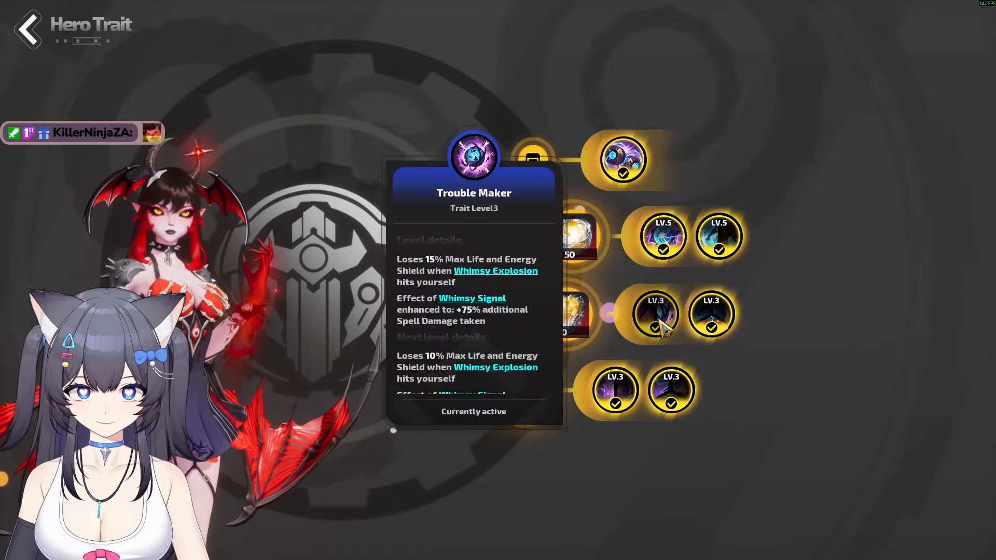
{"action": "mouse_move", "coordinate": [713, 216]}
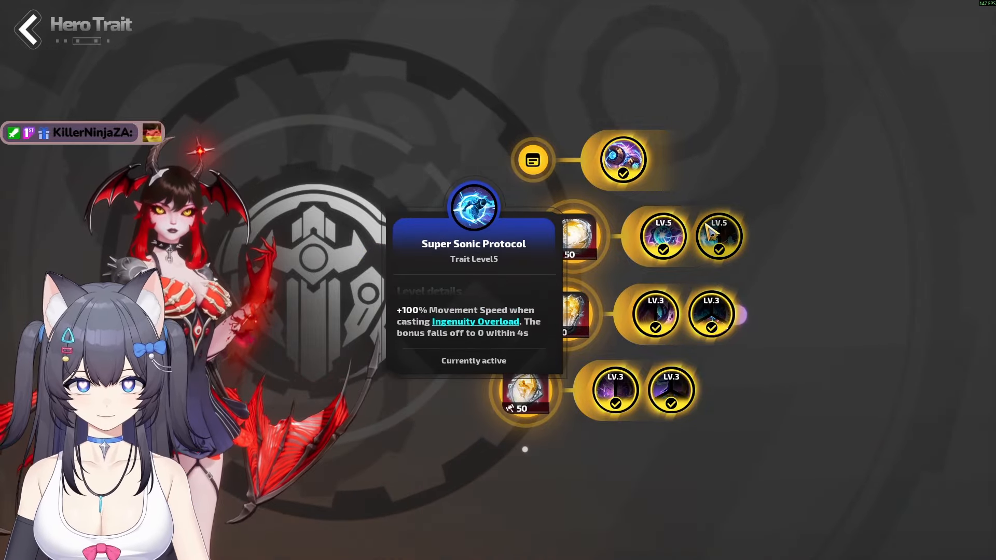
{"action": "mouse_move", "coordinate": [662, 241]}
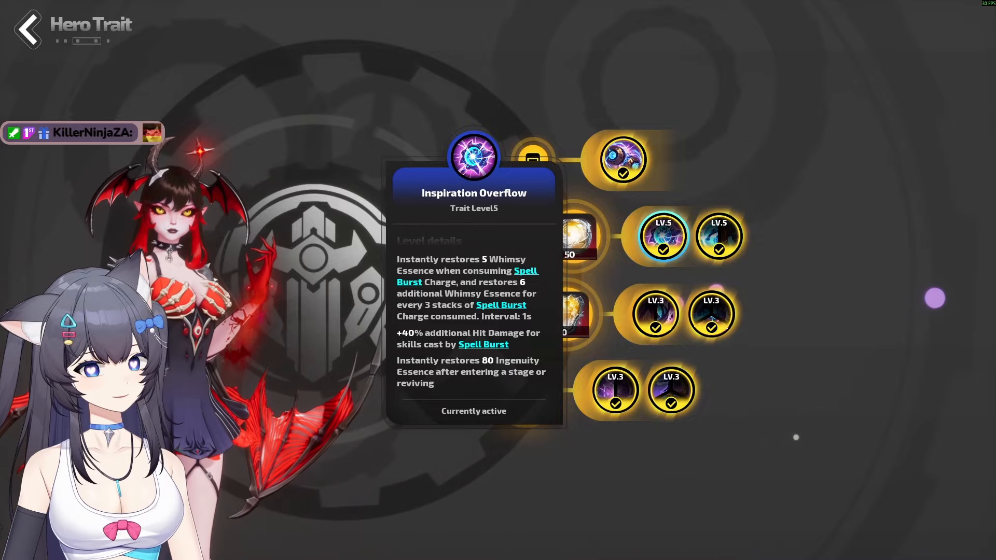
Check Chain Lightning's Cast Speed Bonus while fighting the training dummy, and reopen the character stats.
{"action": "left_click", "coordinate": [759, 386]}
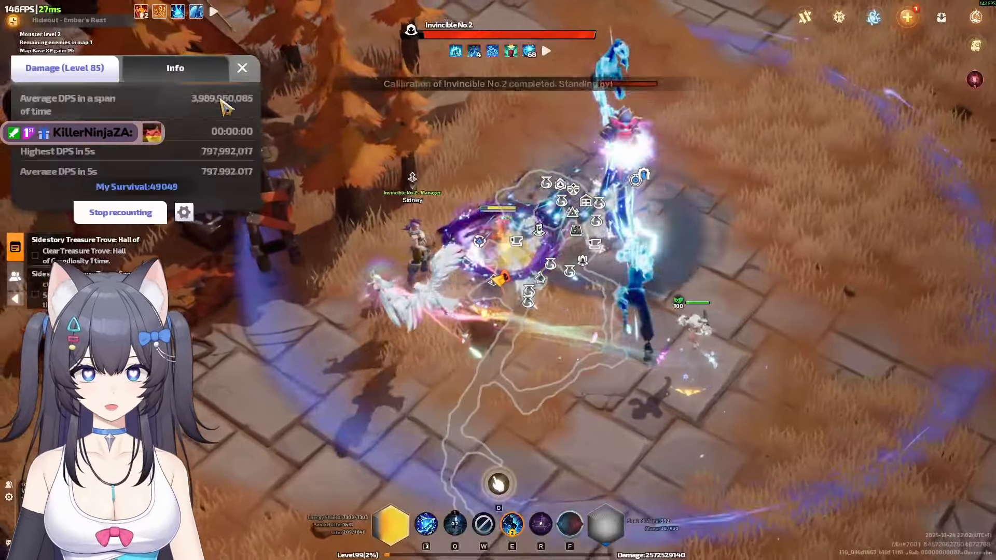
{"action": "left_click", "coordinate": [179, 72]}
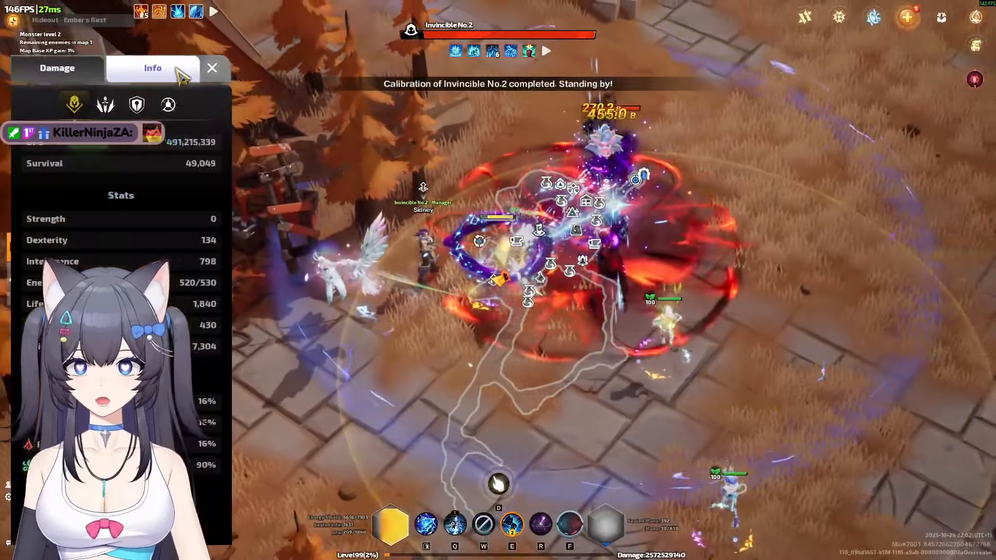
{"action": "left_click", "coordinate": [106, 105]}
{"action": "scroll", "coordinate": [103, 253], "scroll_direction": "down", "scroll_amount": 4}
{"action": "mouse_move", "coordinate": [183, 307]}
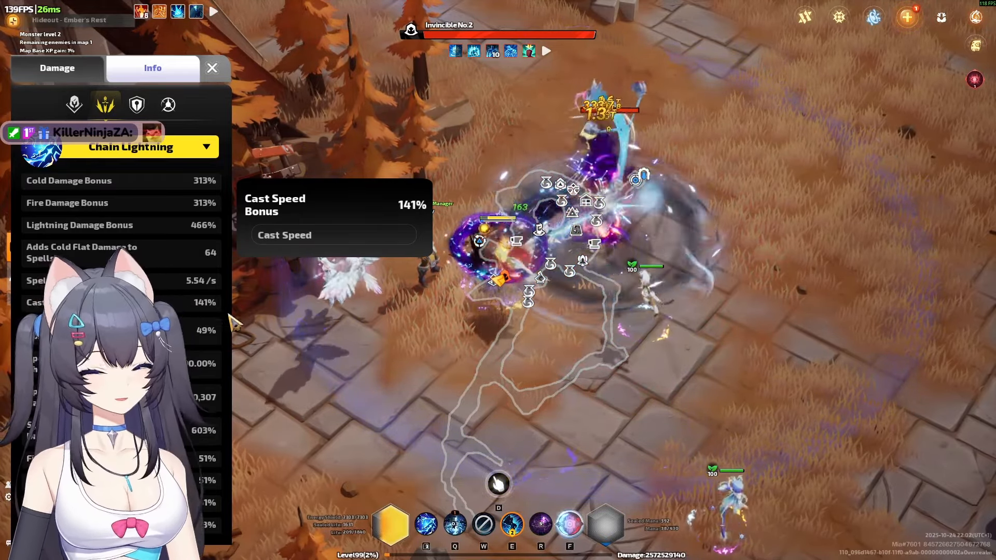
{"action": "left_click", "coordinate": [553, 334]}
{"action": "key", "text": "c"}
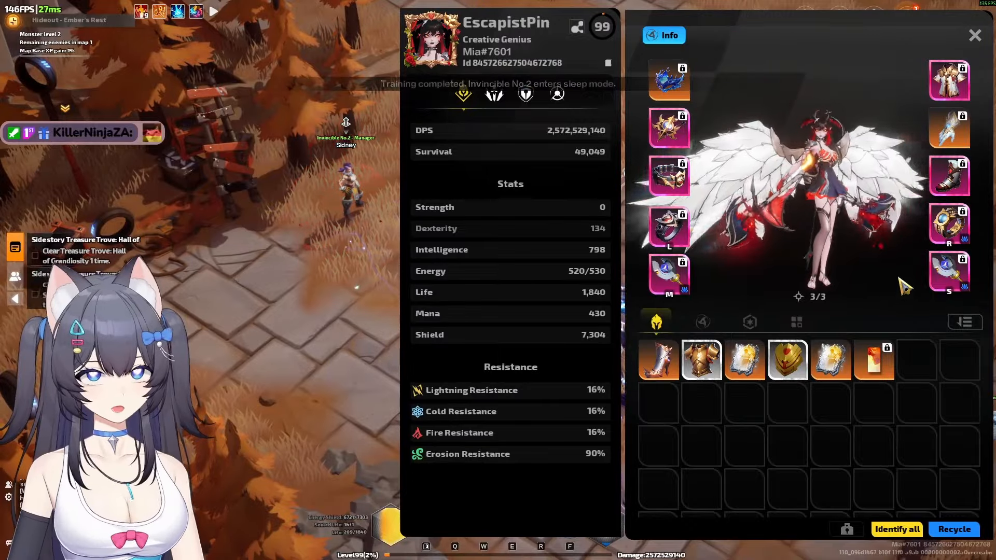
Check the modifiers on the equipped main-hand wand, chest robe and Onslaughter's Pendant for cast speed.
{"action": "mouse_move", "coordinate": [656, 281]}
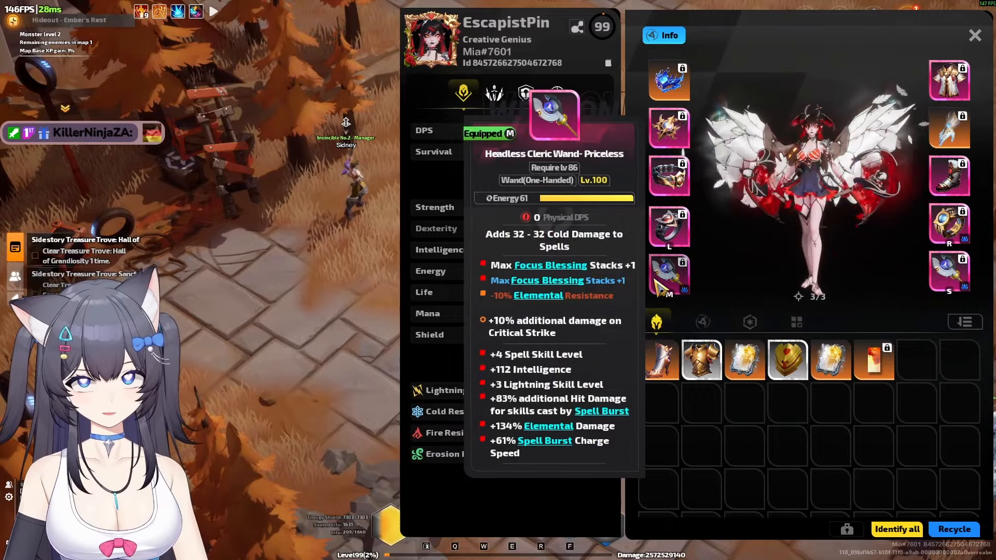
{"action": "mouse_move", "coordinate": [670, 230]}
{"action": "mouse_move", "coordinate": [947, 235]}
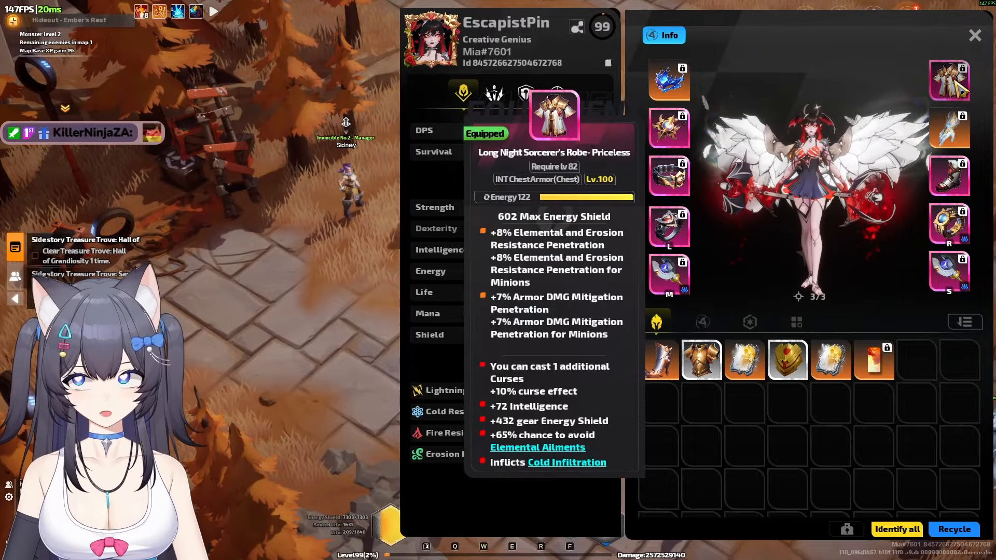
{"action": "mouse_move", "coordinate": [684, 138]}
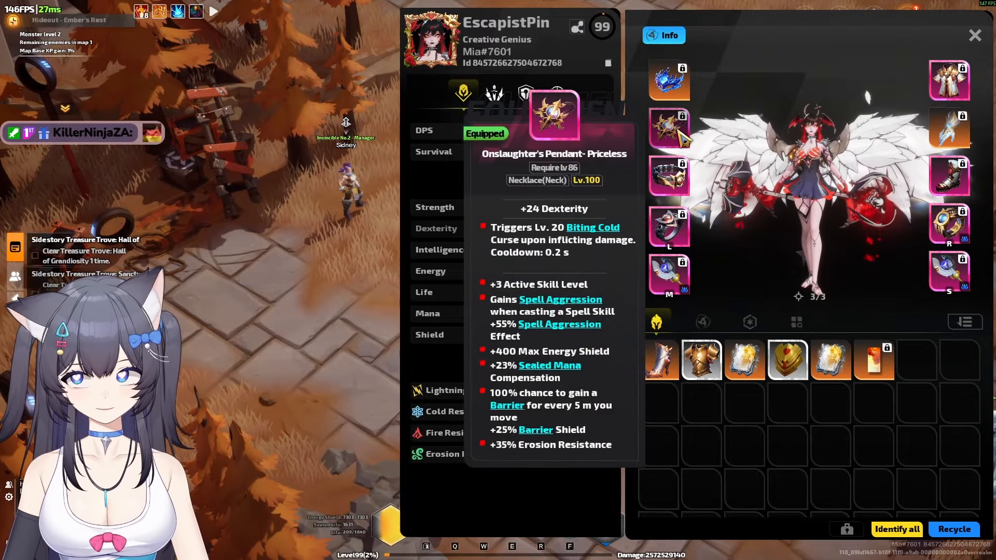
{"action": "left_click", "coordinate": [680, 135]}
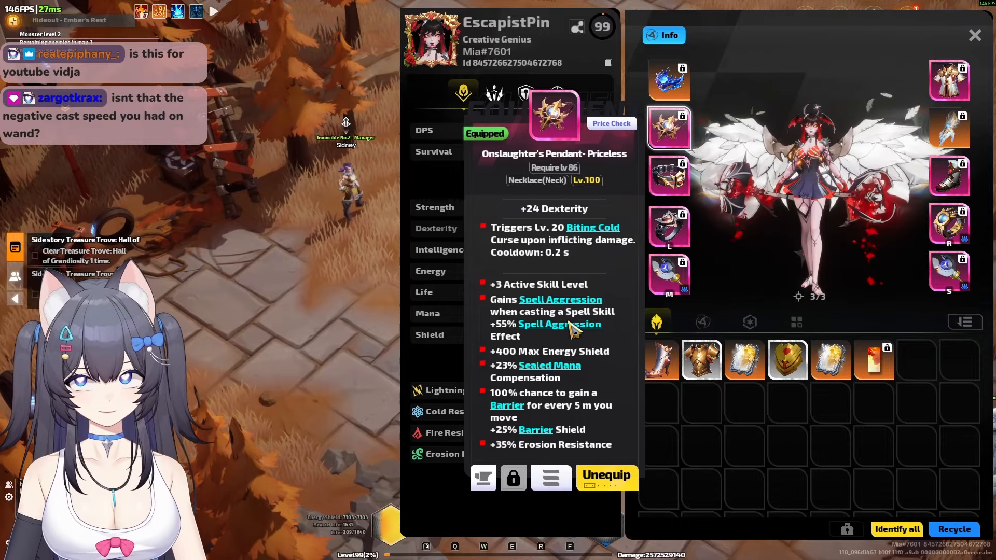
{"action": "mouse_move", "coordinate": [569, 322]}
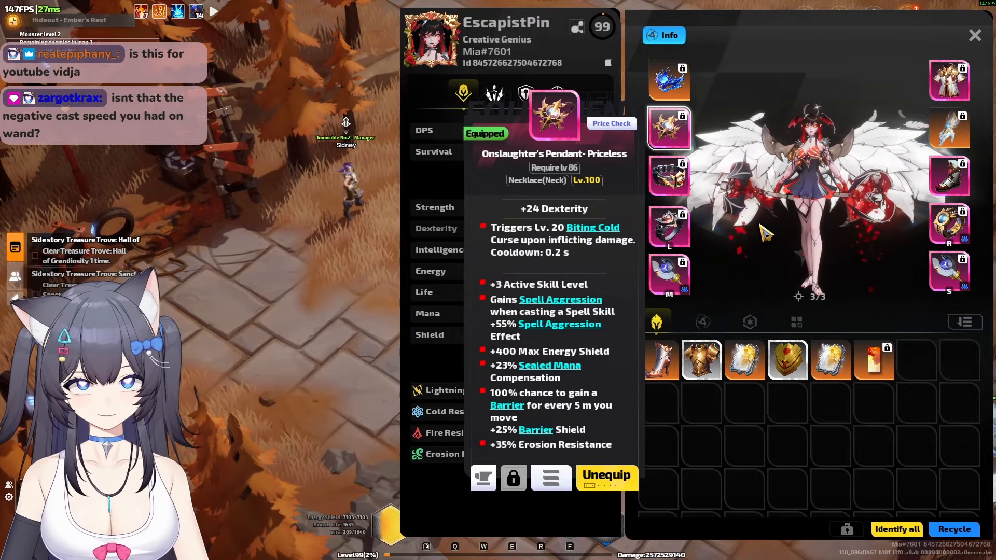
Read the affixes of the equipped Arcanist Girdle, Long Night Sorcerer's Boots with their Hasten effect, and Long Night Sorcerer's Robe.
{"action": "left_click", "coordinate": [669, 177]}
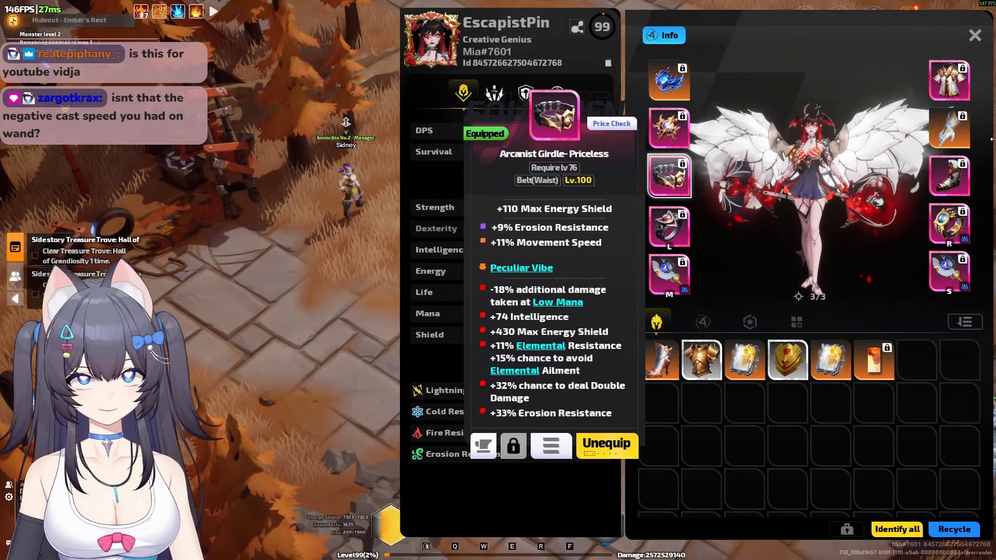
{"action": "left_click", "coordinate": [950, 176]}
{"action": "mouse_move", "coordinate": [538, 321]}
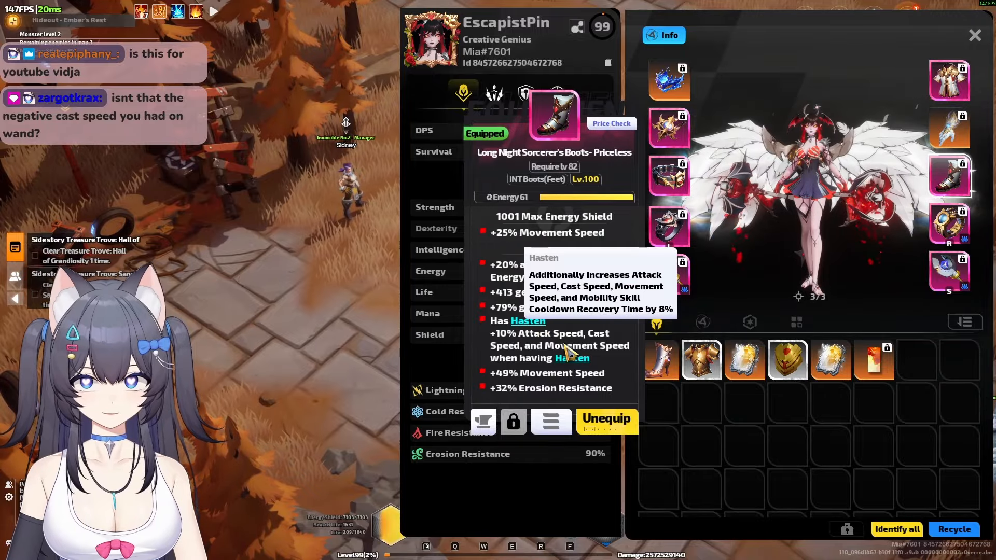
{"action": "left_click", "coordinate": [951, 81]}
{"action": "scroll", "coordinate": [503, 321], "scroll_direction": "down", "scroll_amount": 4}
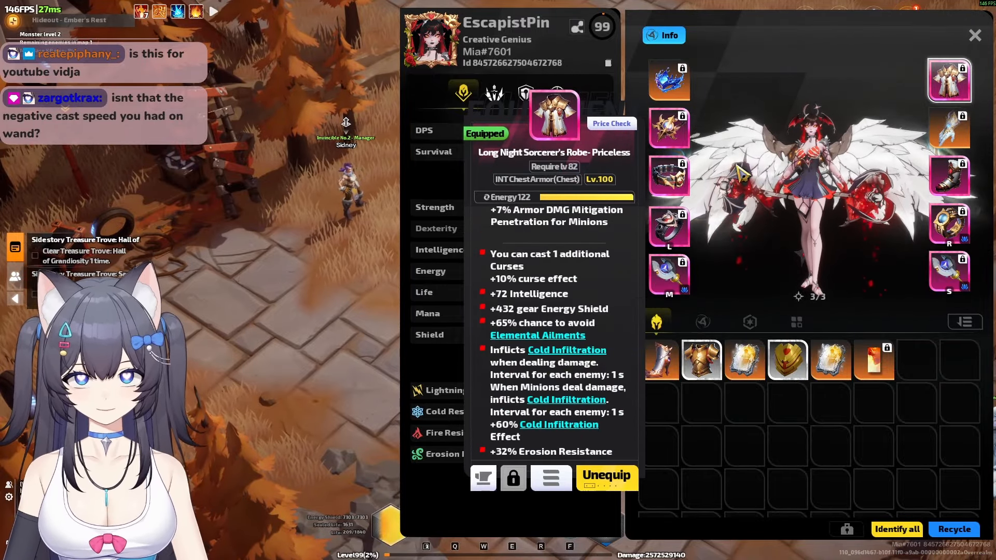
Read the effects of the Solid River helmet, Israfel's Laws gloves and Imprisoned Darkness Ring for cast speed.
{"action": "left_click", "coordinate": [669, 80]}
{"action": "scroll", "coordinate": [592, 296], "scroll_direction": "down", "scroll_amount": 3}
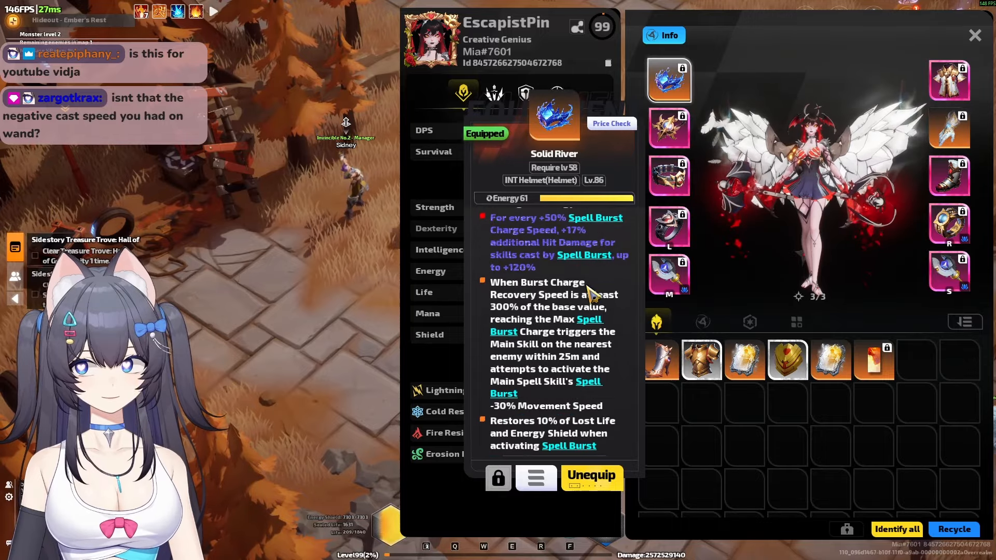
{"action": "scroll", "coordinate": [591, 296], "scroll_direction": "up", "scroll_amount": 3}
{"action": "left_click", "coordinate": [950, 132]}
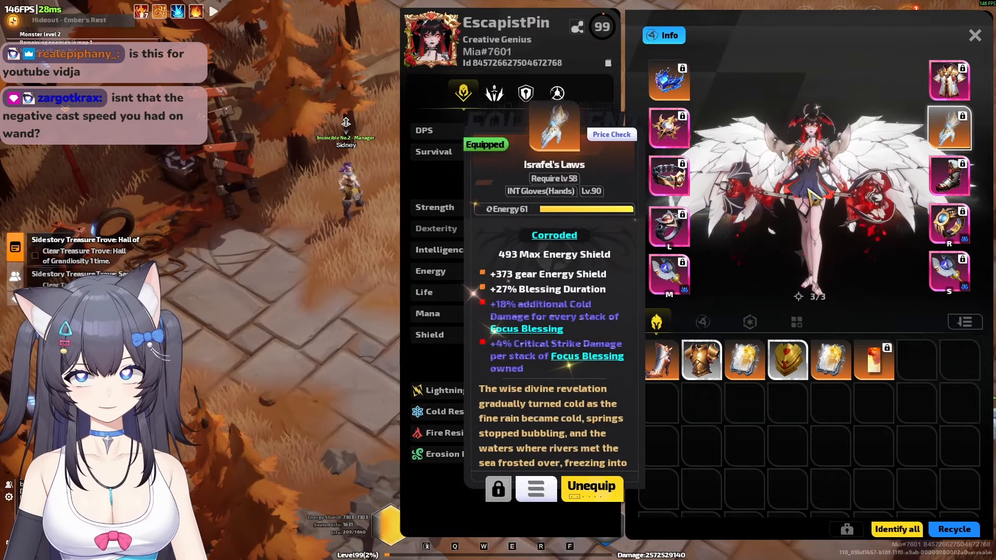
{"action": "scroll", "coordinate": [556, 294], "scroll_direction": "down", "scroll_amount": 2}
{"action": "scroll", "coordinate": [556, 294], "scroll_direction": "up", "scroll_amount": 2}
{"action": "left_click", "coordinate": [670, 235]}
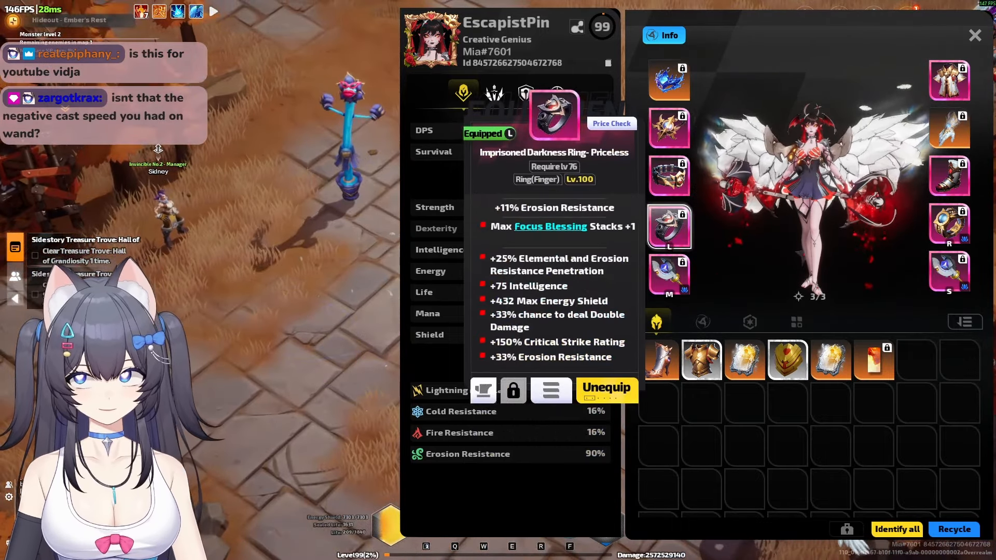
Switch to Google Sheets, review the Gear section's Cast Speed column on the Entry sheet, and return to the game.
{"action": "key", "text": "alt+Tab"}
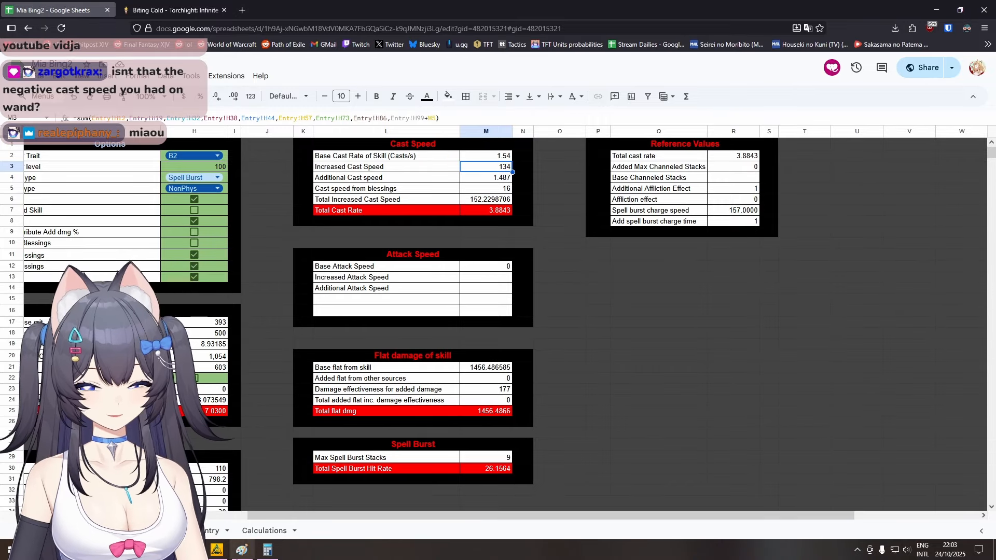
{"action": "key", "text": "ctrl+shift+Page_Up"}
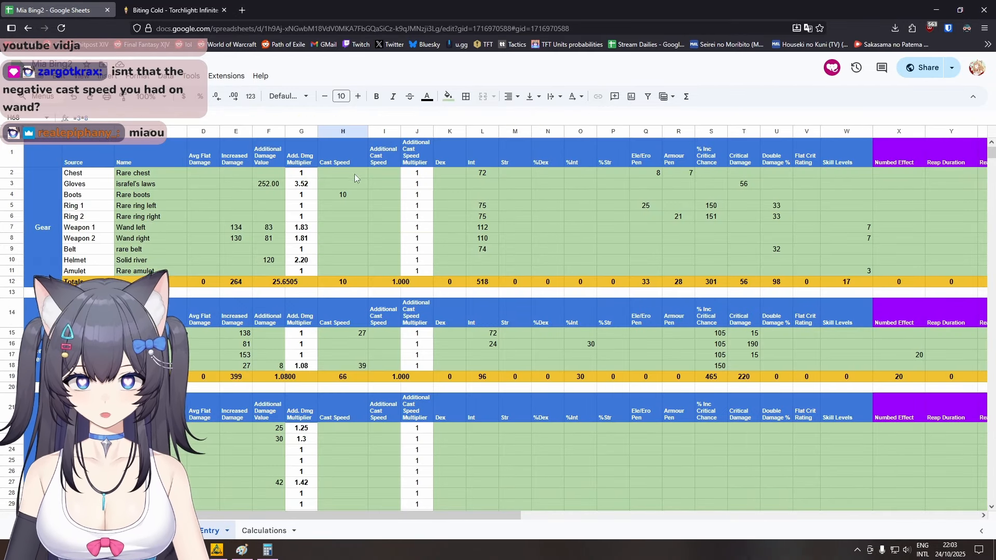
{"action": "left_click", "coordinate": [614, 217]}
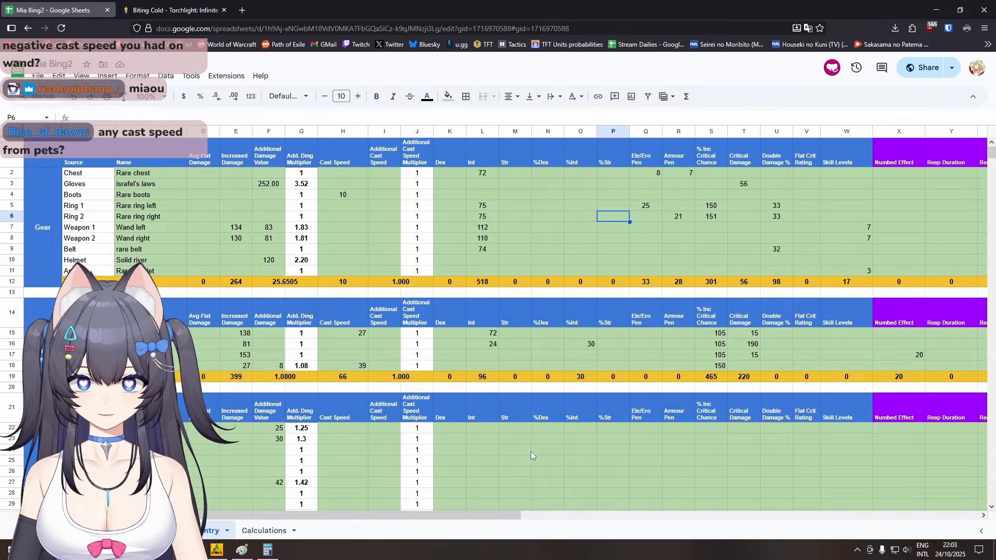
{"action": "left_click_drag", "start_coordinate": [510, 5], "coordinate": [544, 6]}
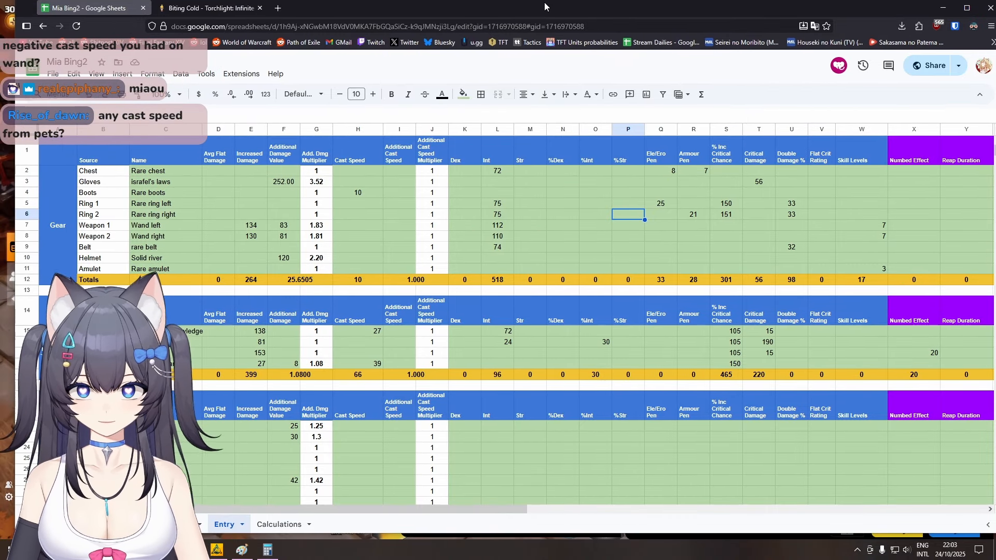
{"action": "key", "text": "alt+Tab"}
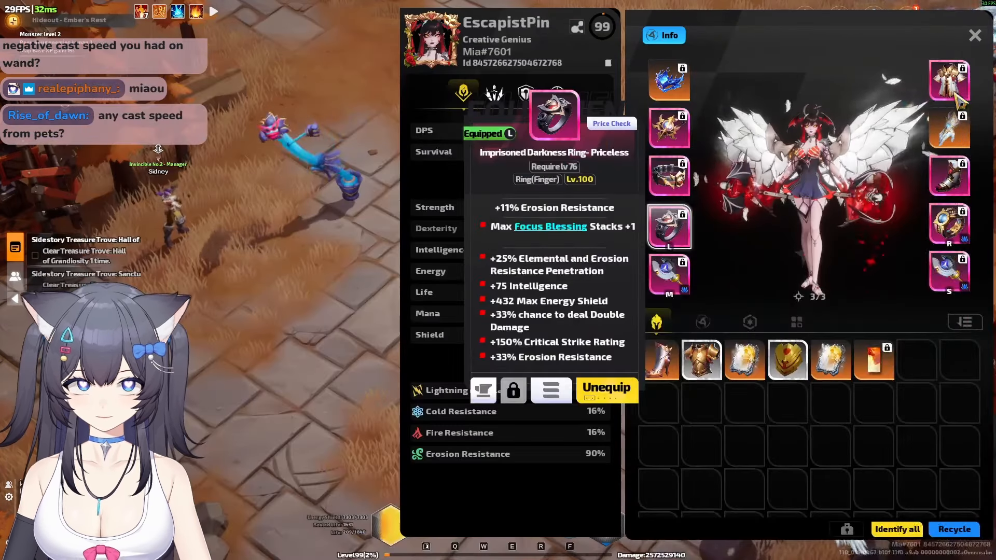
Recheck the equipped amulet, belt, both rings and both Headless Cleric Wands for cast speed modifiers, and close the character screen.
{"action": "left_click", "coordinate": [669, 128]}
{"action": "left_click", "coordinate": [669, 275]}
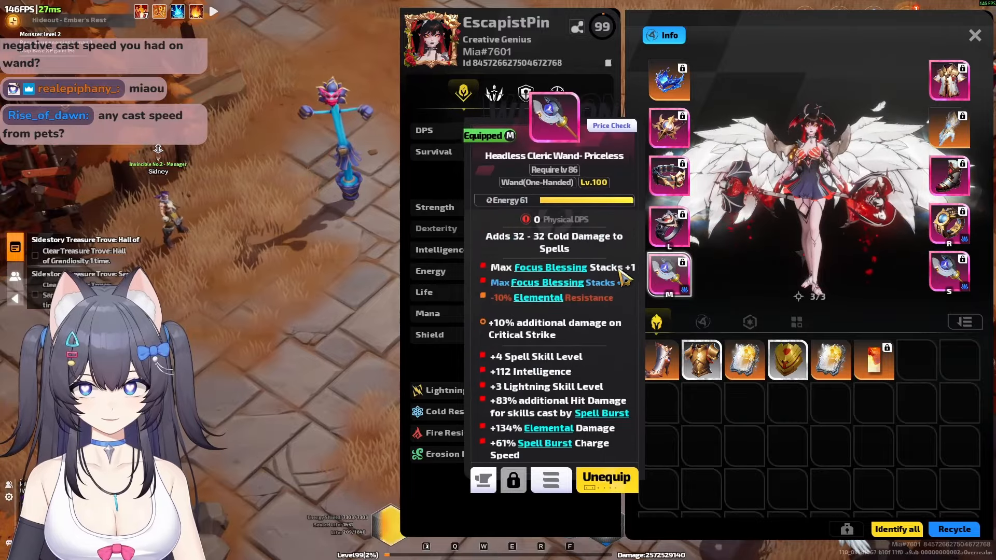
{"action": "left_click", "coordinate": [674, 217]}
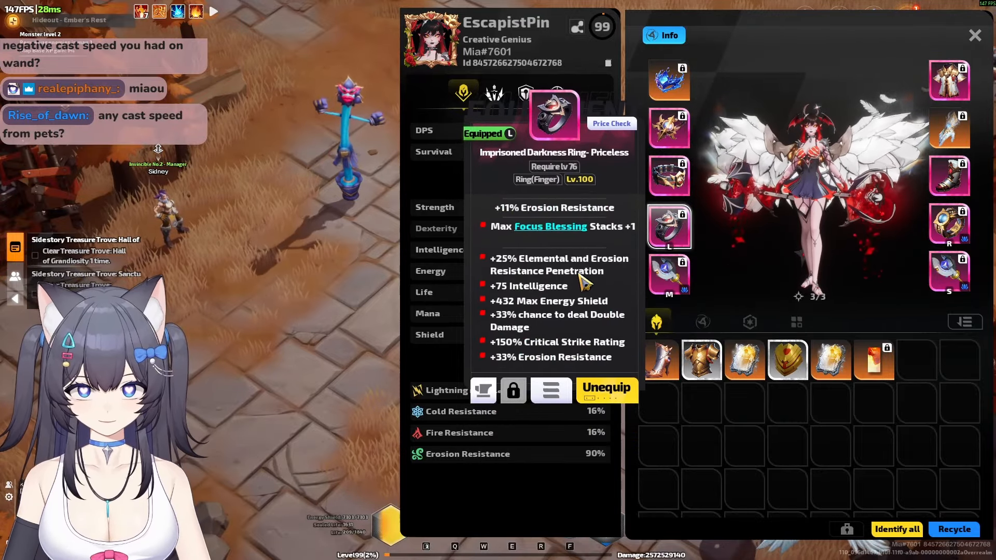
{"action": "left_click", "coordinate": [669, 177]}
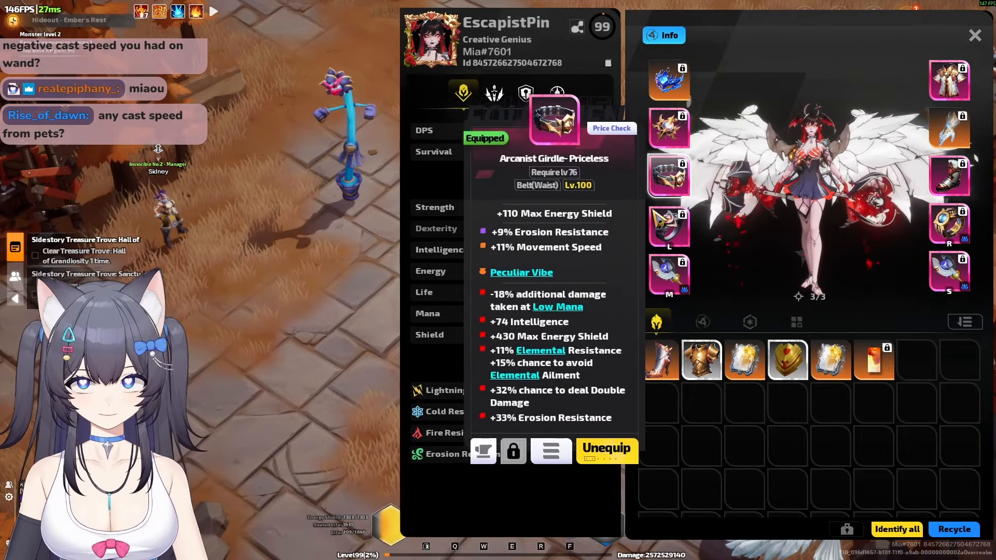
{"action": "left_click", "coordinate": [672, 275]}
{"action": "left_click", "coordinate": [950, 272]}
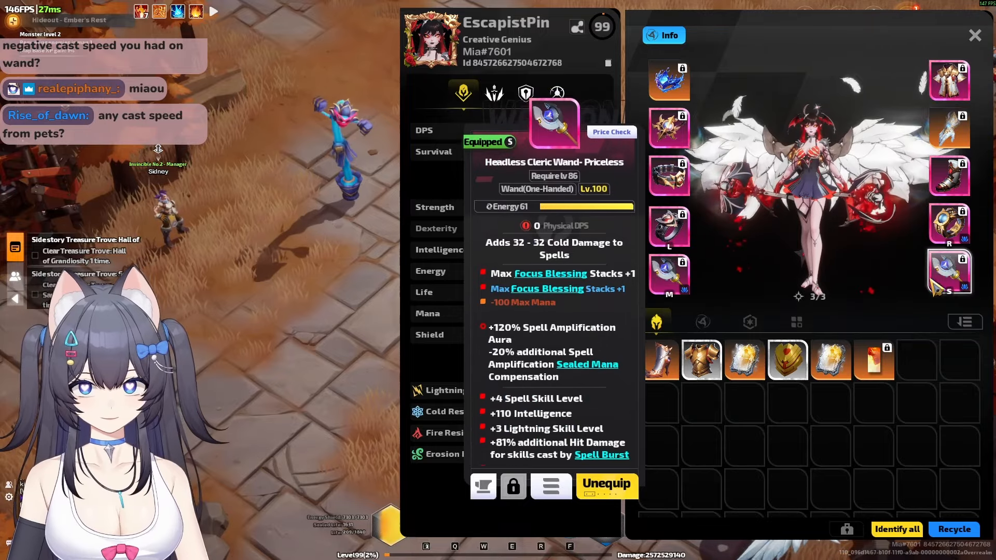
{"action": "left_click", "coordinate": [953, 229]}
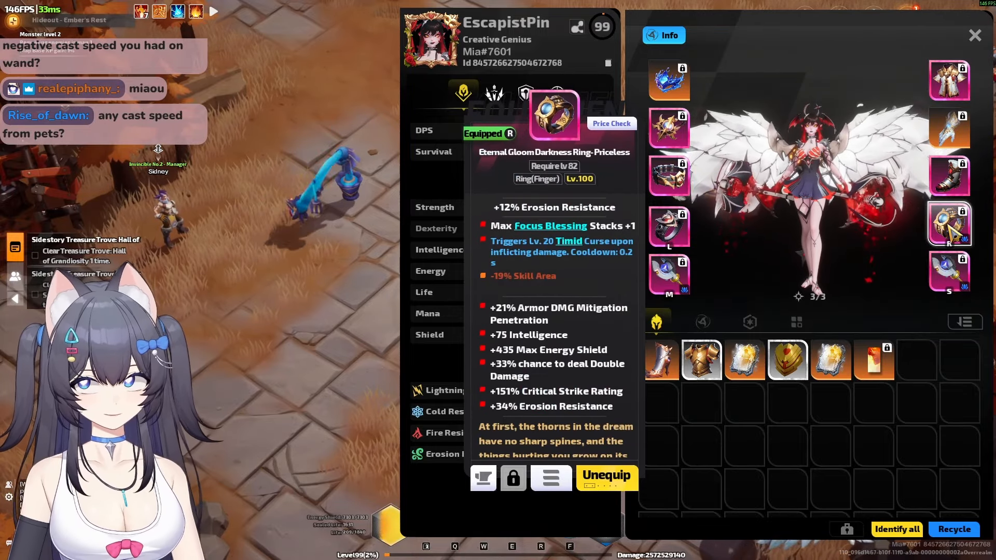
{"action": "left_click", "coordinate": [783, 127]}
{"action": "key", "text": "Escape"}
Review the allocated talents in the Goddess of Knowledge, Magister and Assassin panels for cast speed sources.
{"action": "key", "text": "t"}
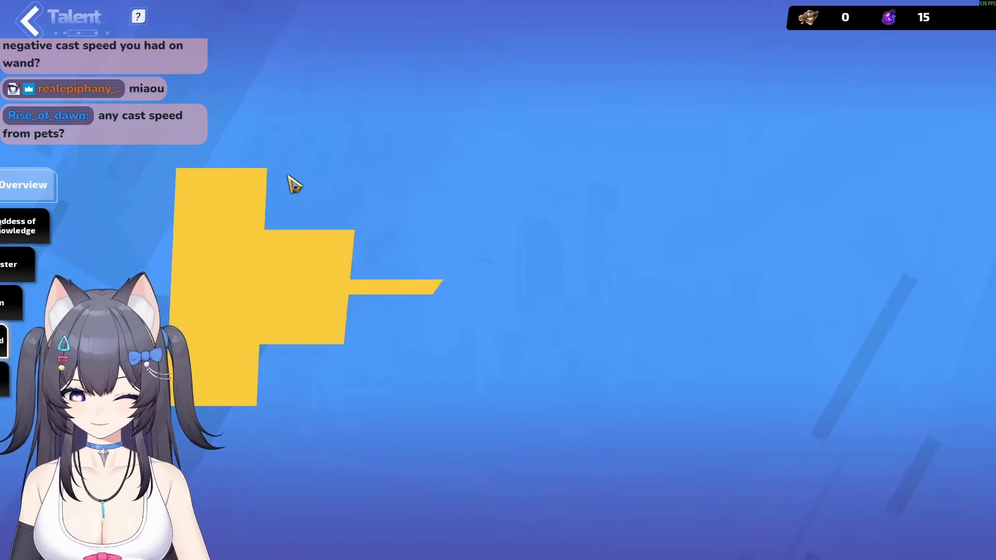
{"action": "left_click", "coordinate": [87, 228]}
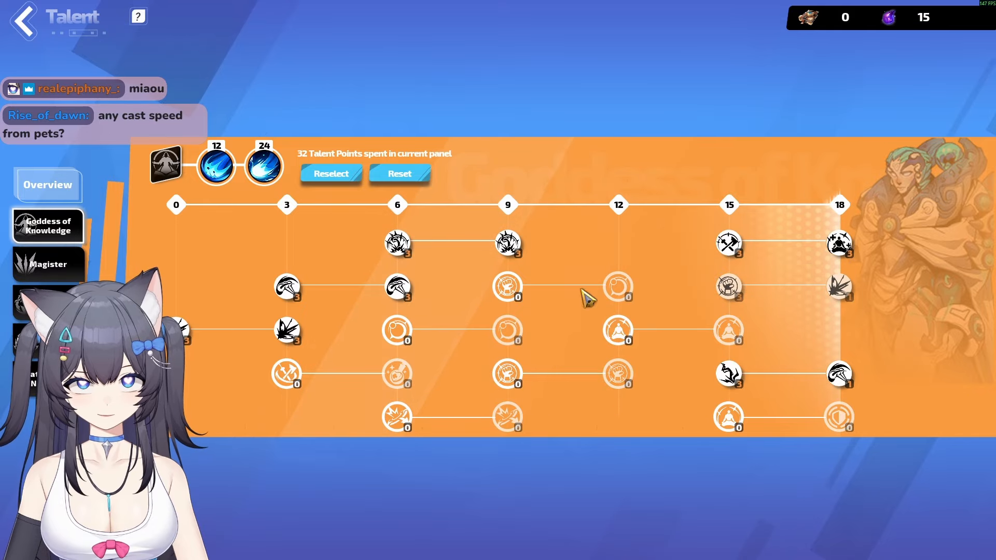
{"action": "left_click", "coordinate": [75, 264]}
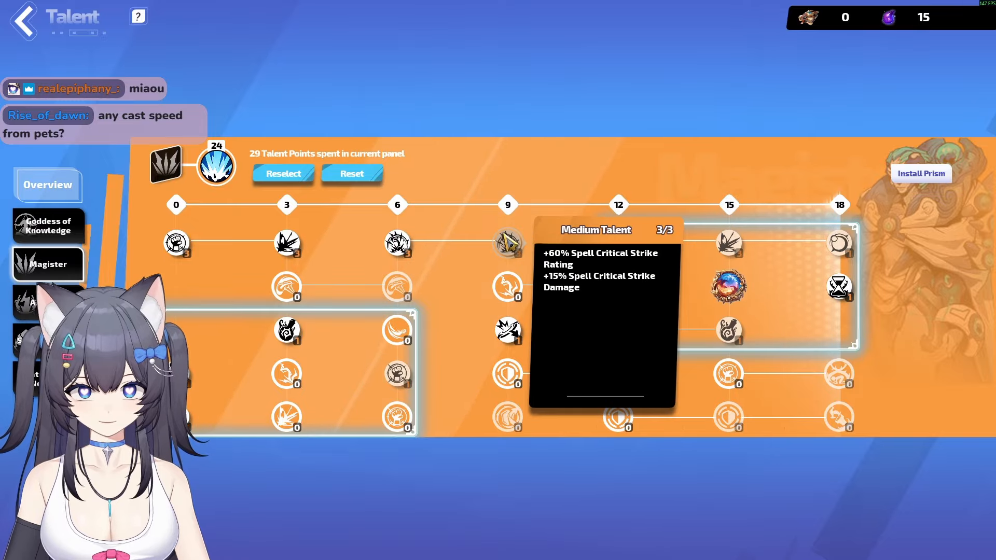
{"action": "left_click", "coordinate": [49, 303]}
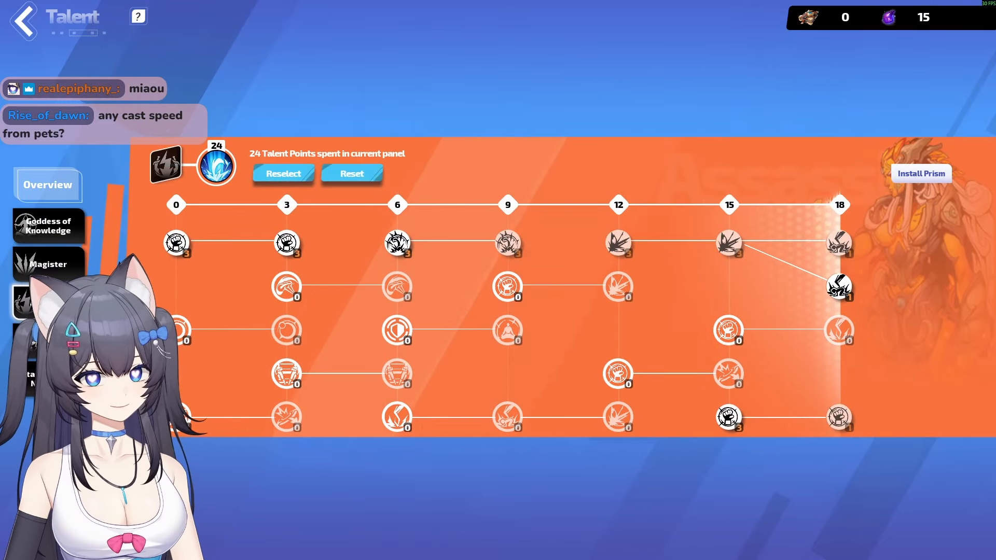
{"action": "key", "text": "Escape"}
Check the Pactspirit pact page's cast speed nodes and read the full Elemental Mastery effect.
{"action": "key", "text": "p"}
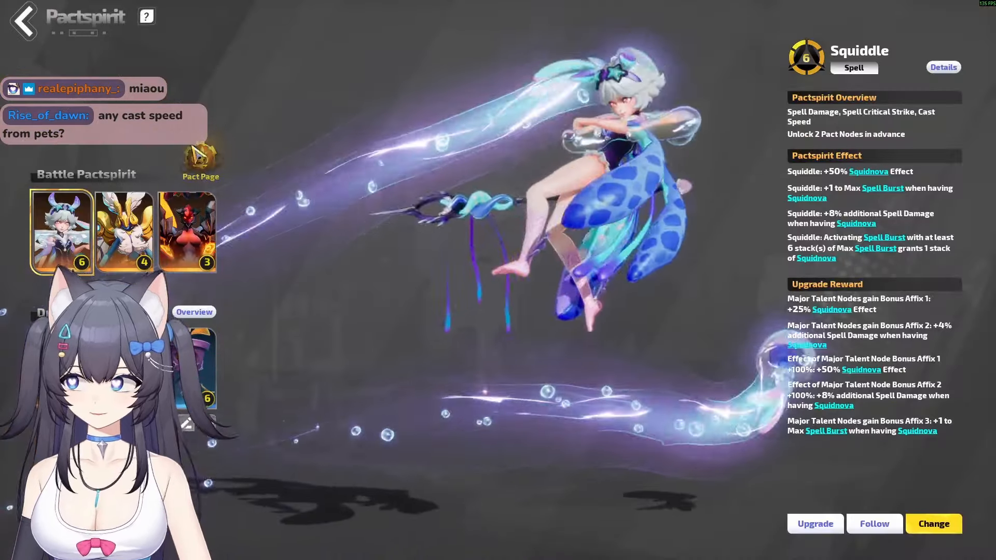
{"action": "left_click", "coordinate": [203, 157]}
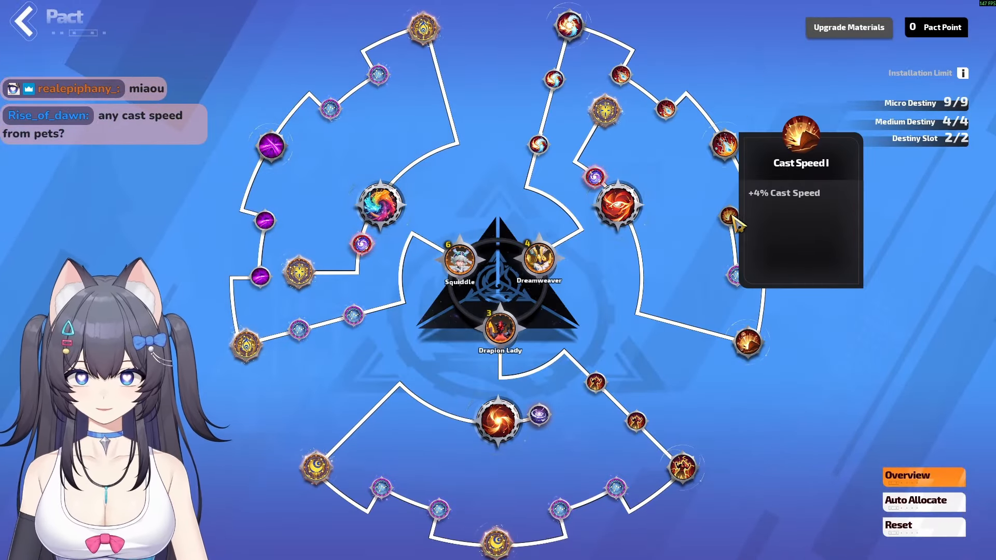
{"action": "mouse_move", "coordinate": [751, 334]}
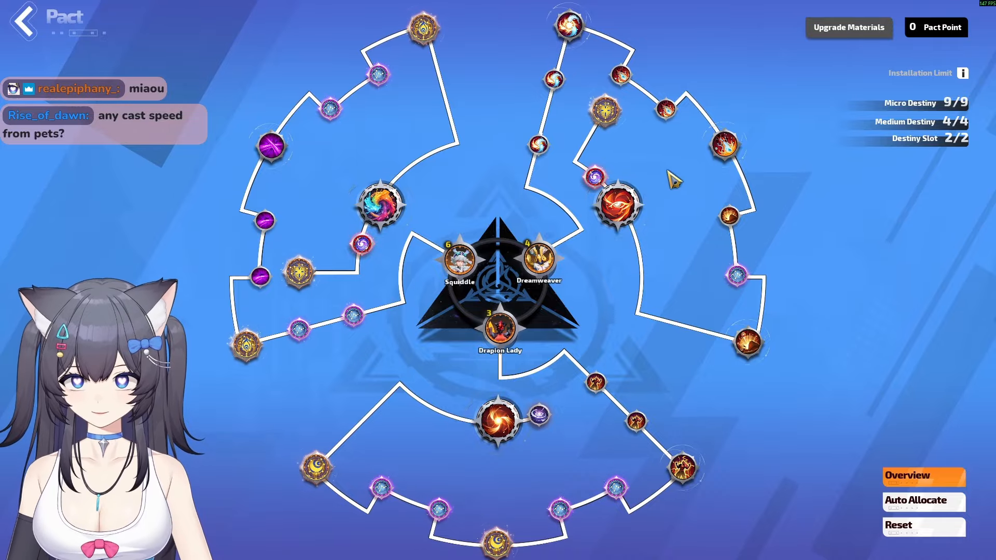
{"action": "left_click", "coordinate": [618, 205]}
{"action": "scroll", "coordinate": [703, 224], "scroll_direction": "down", "scroll_amount": 5}
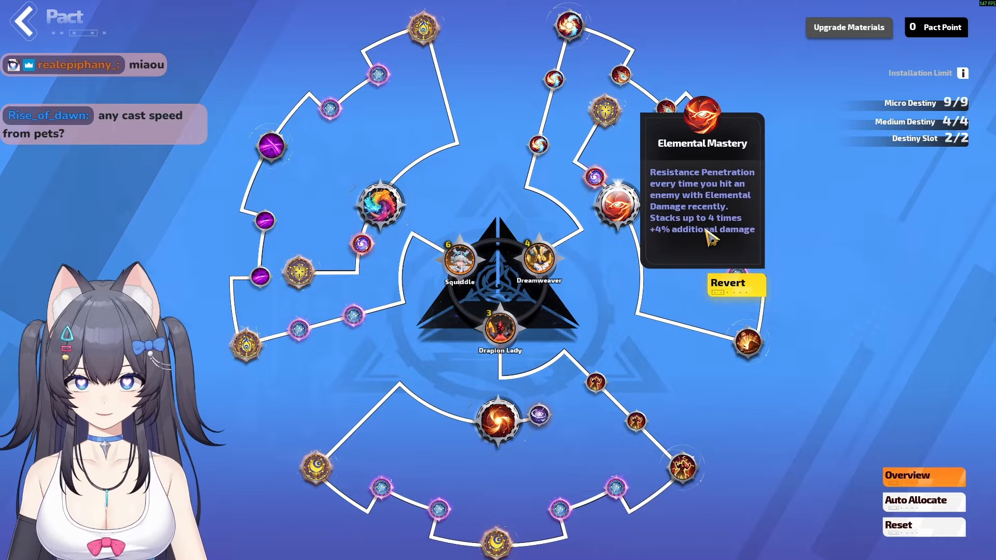
{"action": "scroll", "coordinate": [696, 243], "scroll_direction": "up", "scroll_amount": 5}
Read the full effect of the Squiddle node on the pact page.
{"action": "left_click", "coordinate": [375, 214]}
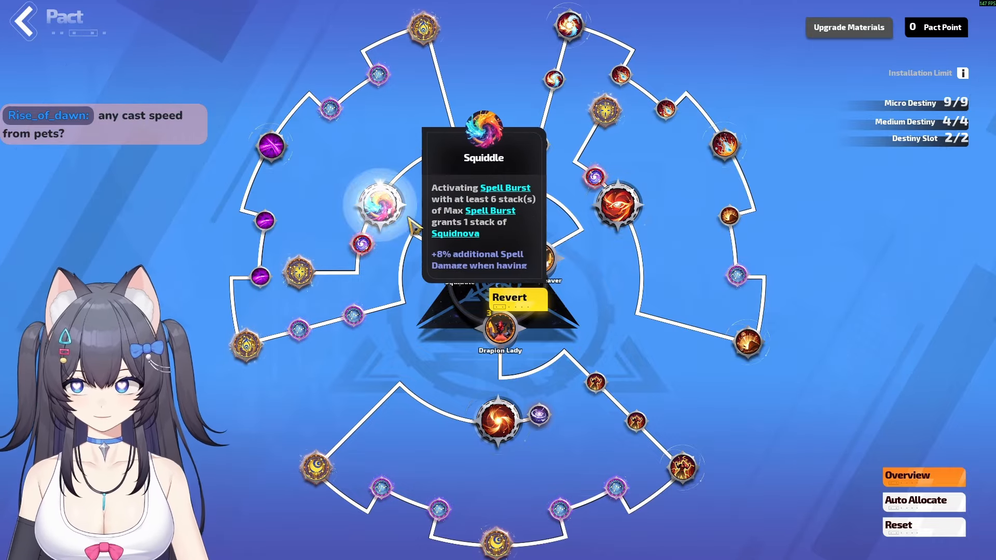
{"action": "scroll", "coordinate": [519, 249], "scroll_direction": "down", "scroll_amount": 3}
{"action": "scroll", "coordinate": [519, 249], "scroll_direction": "up", "scroll_amount": 3}
{"action": "left_click", "coordinate": [413, 131]}
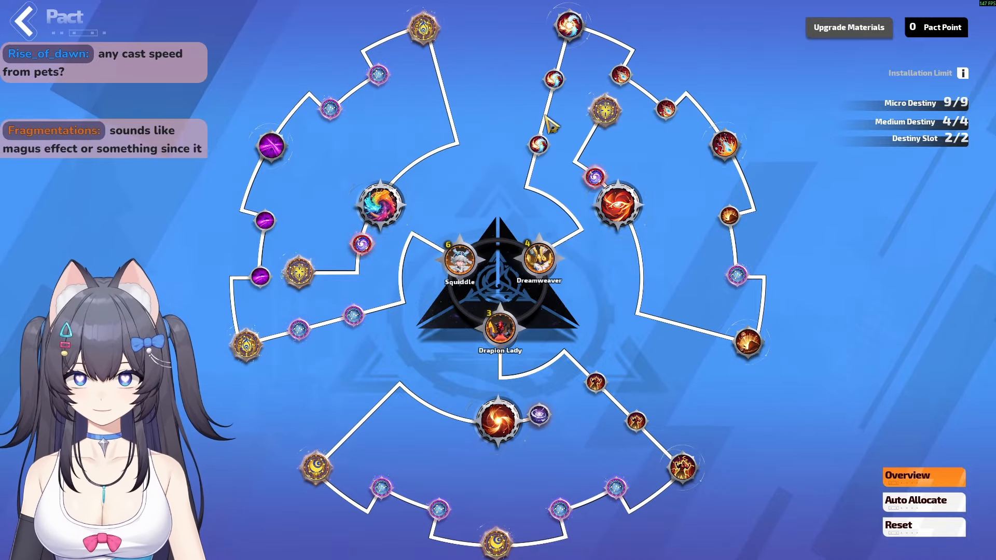
Glance at the Entry sheet in Google Sheets, return to the game, and close the pact pages.
{"action": "key", "text": "alt+Tab"}
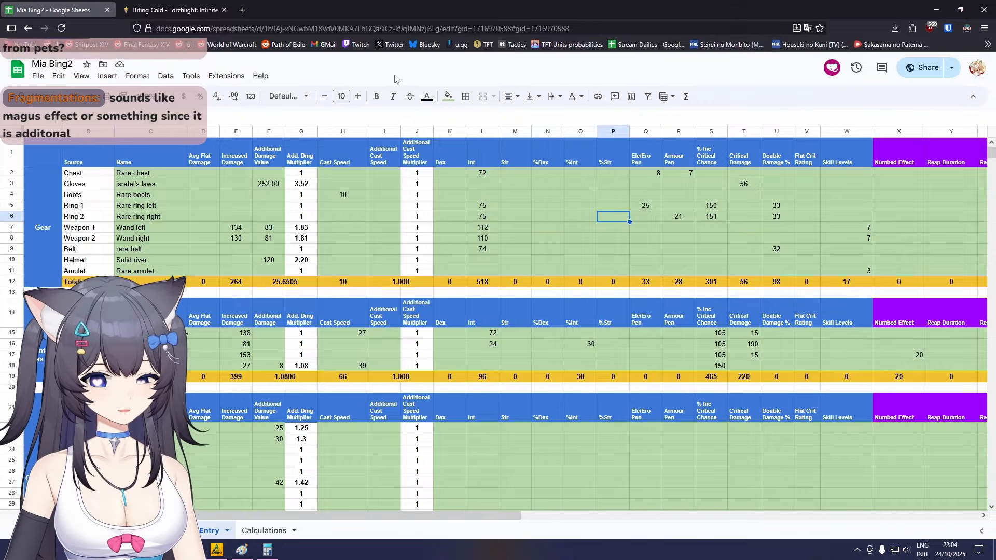
{"action": "key", "text": "alt+Tab"}
{"action": "key", "text": "Escape"}
{"action": "key", "text": "Escape"}
Start a fight with the training dummy and inspect Chain Lightning's Cast Speed Bonus breakdown in the combat info.
{"action": "left_click", "coordinate": [315, 269]}
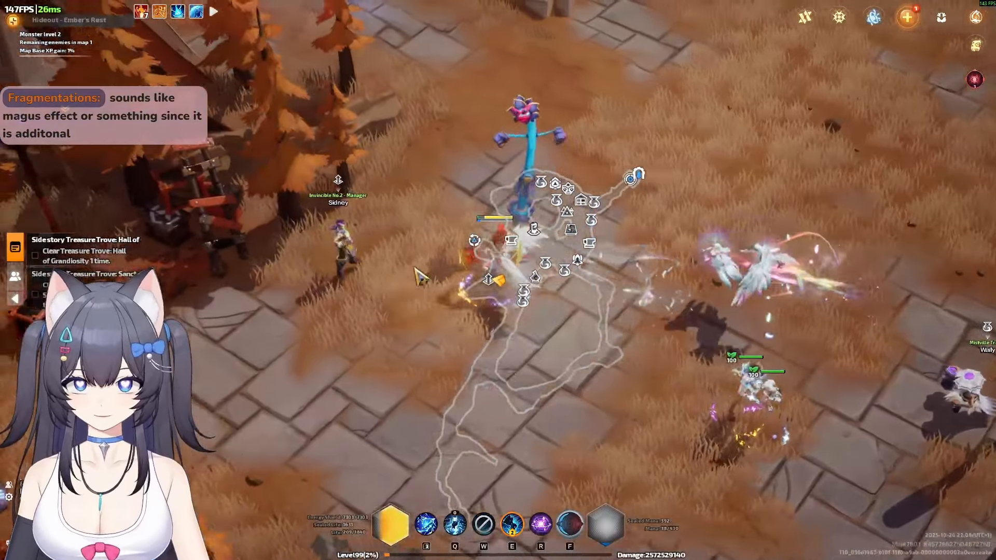
{"action": "key", "text": "d"}
{"action": "left_click", "coordinate": [540, 238]}
{"action": "left_click", "coordinate": [173, 78]}
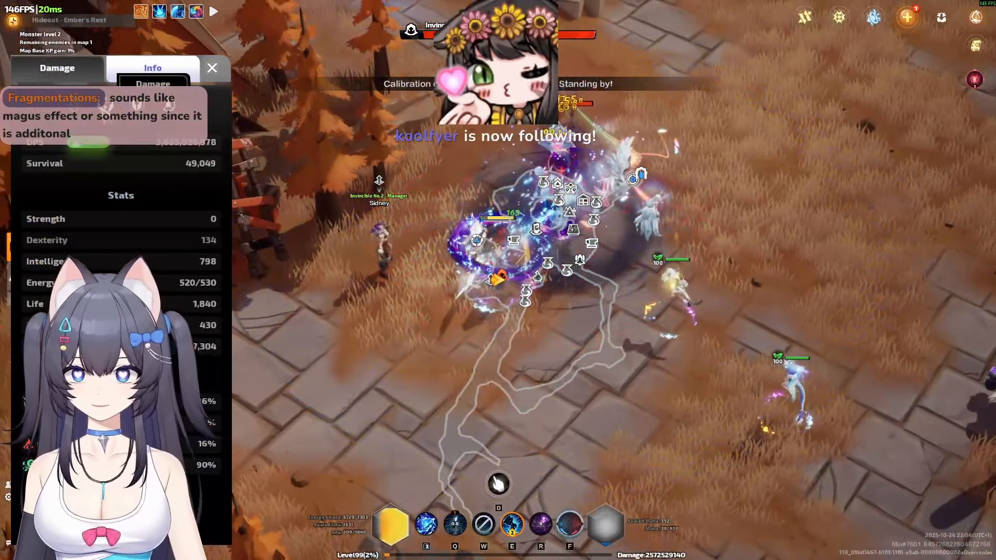
{"action": "scroll", "coordinate": [192, 260], "scroll_direction": "down", "scroll_amount": 10}
{"action": "scroll", "coordinate": [193, 268], "scroll_direction": "up", "scroll_amount": 3}
{"action": "left_click", "coordinate": [190, 262]}
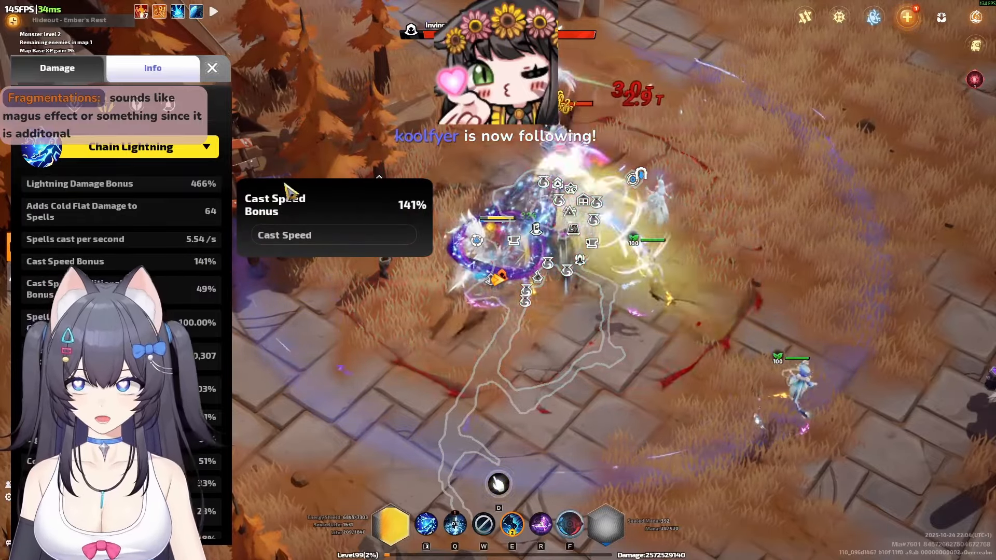
Inspect Chain Lightning's Cast Speed Additional Bonus and Cast Speed Bonus, then compare them with the Cast Speed table in Google Sheets.
{"action": "left_click", "coordinate": [190, 288]}
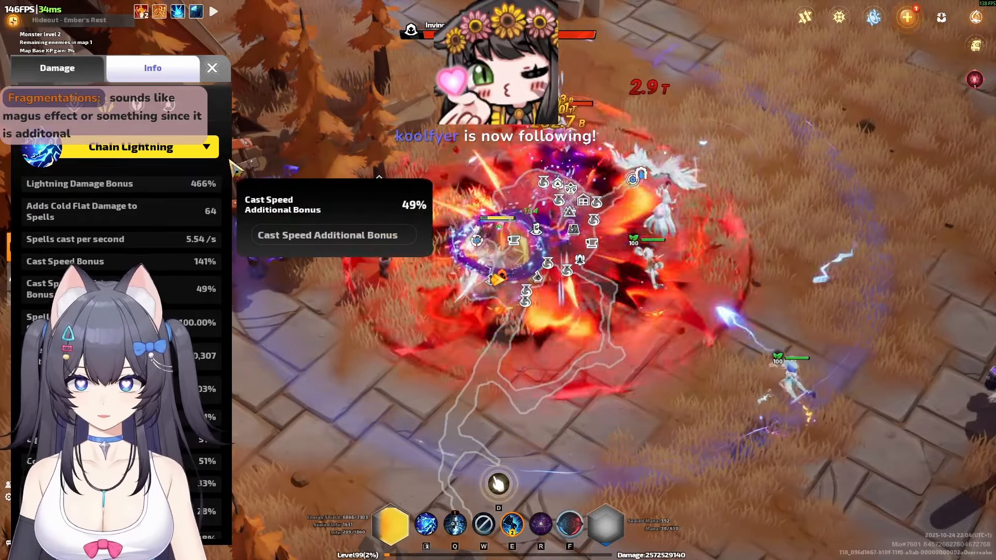
{"action": "left_click", "coordinate": [200, 263]}
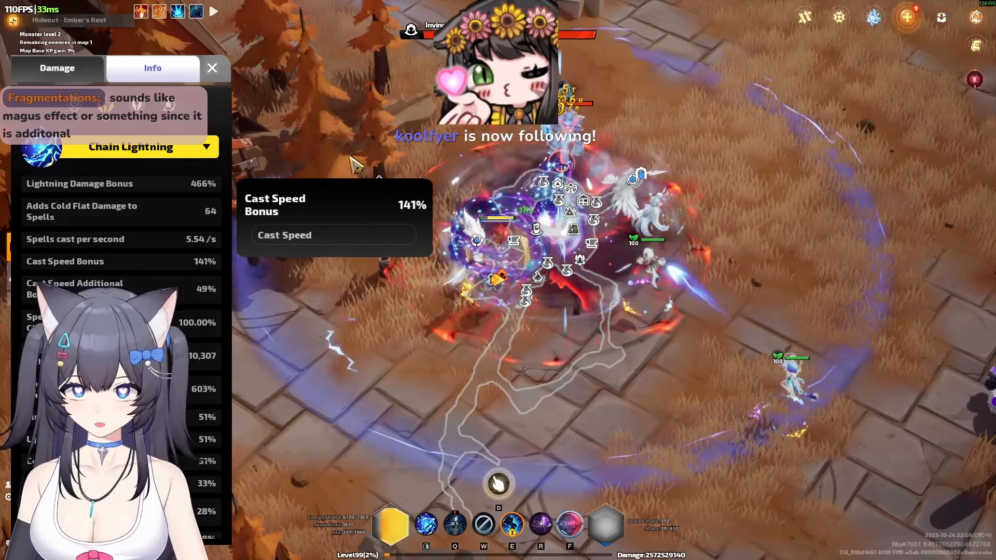
{"action": "key", "text": "alt+Tab"}
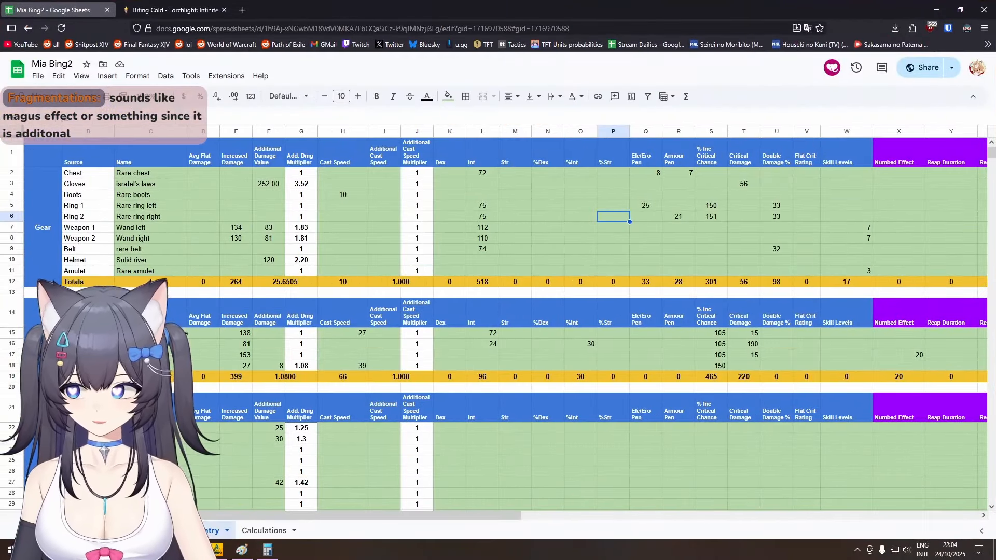
{"action": "key", "text": "alt+Up"}
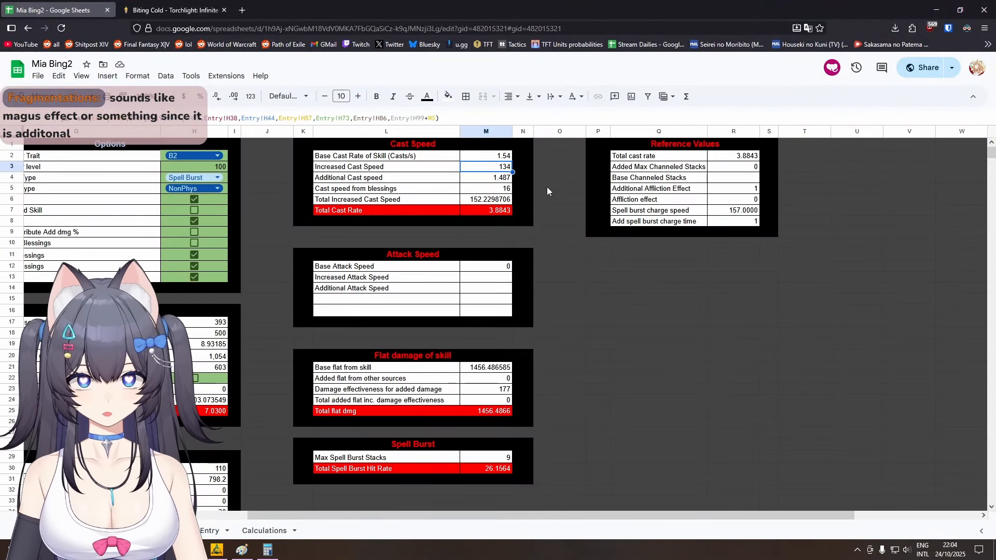
{"action": "left_click_drag", "start_coordinate": [550, 516], "coordinate": [260, 526]}
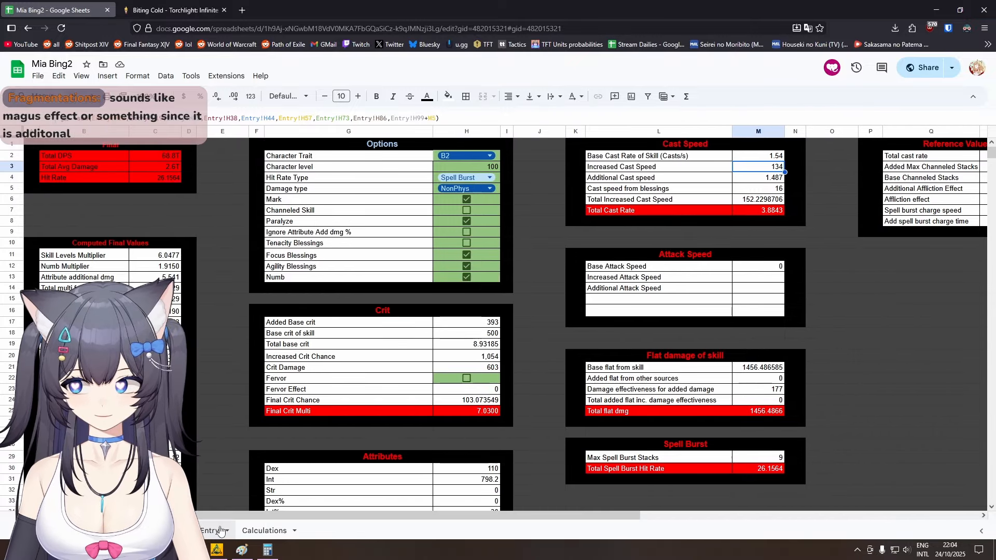
Check the cast speed from blessings and the neighbouring tables in the Calculations sheet.
{"action": "left_click", "coordinate": [265, 531]}
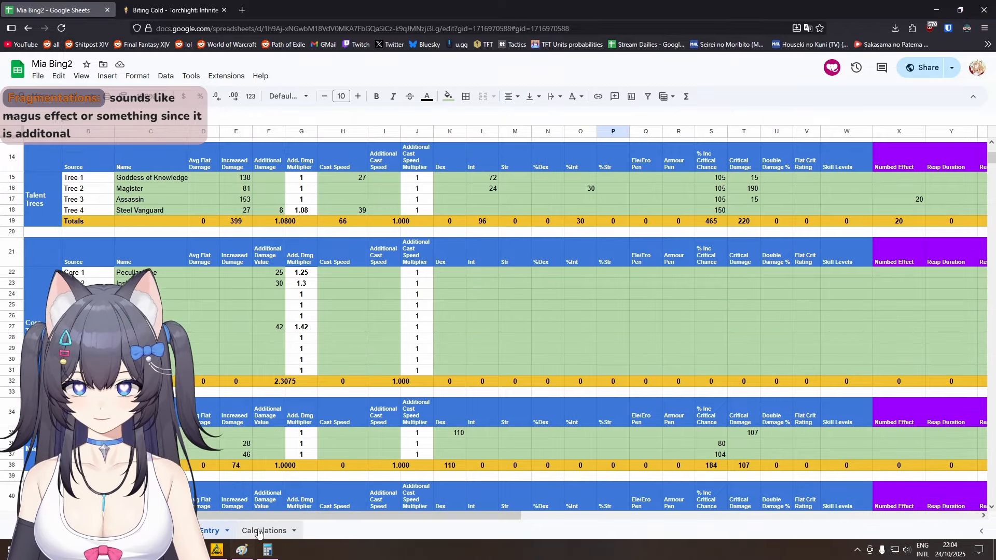
{"action": "left_click", "coordinate": [259, 530]}
{"action": "scroll", "coordinate": [324, 406], "scroll_direction": "down", "scroll_amount": 6}
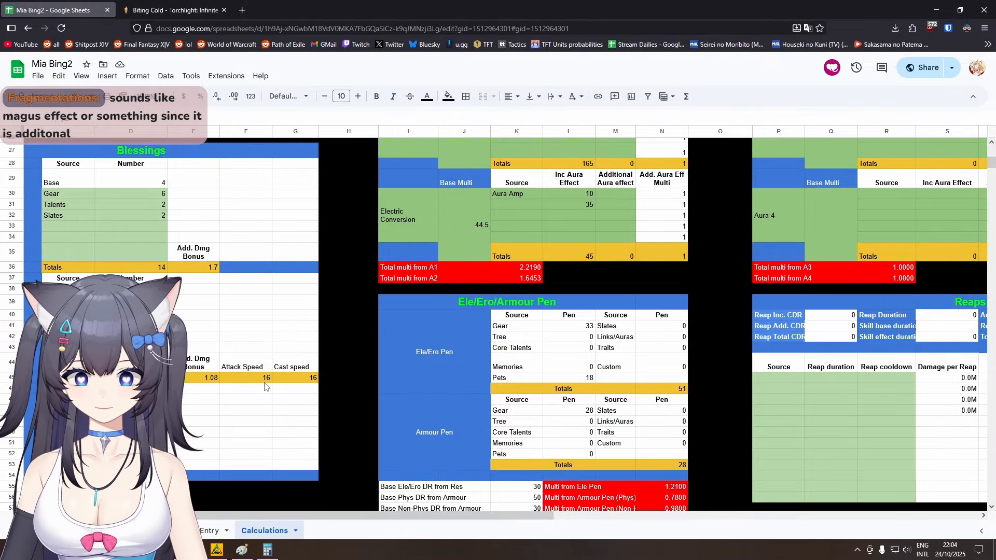
{"action": "scroll", "coordinate": [530, 402], "scroll_direction": "down", "scroll_amount": 3}
{"action": "scroll", "coordinate": [469, 445], "scroll_direction": "up", "scroll_amount": 9}
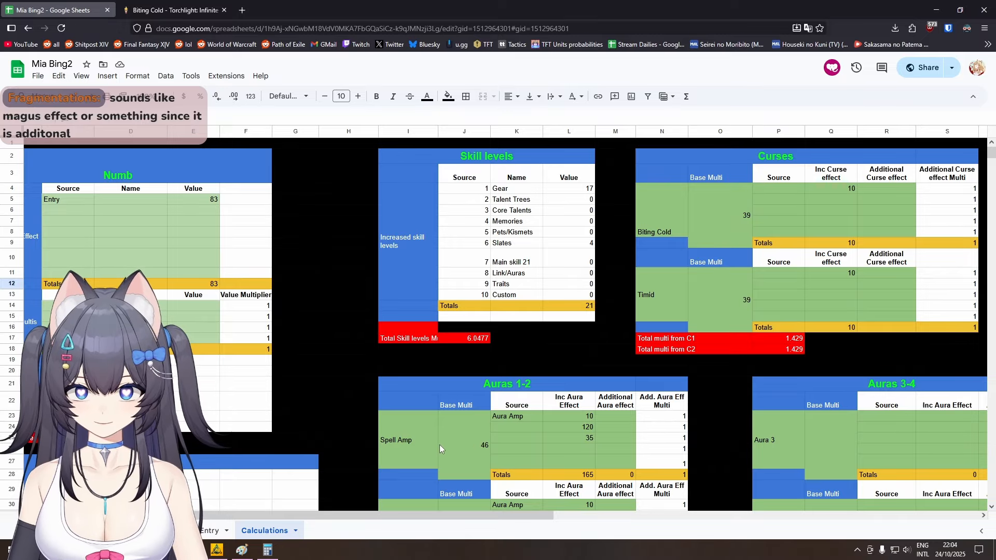
Return to the spreadsheet's Cast Speed table and compare its increased cast speed with the Cast Speed Bonus shown in Torchlight: Infinite.
{"action": "left_click", "coordinate": [217, 526]}
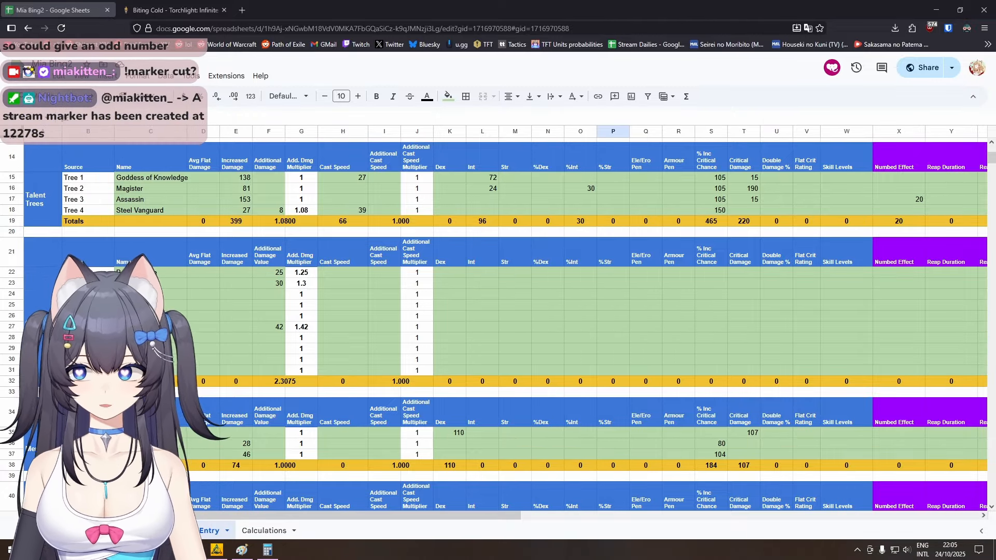
{"action": "left_click", "coordinate": [264, 531]}
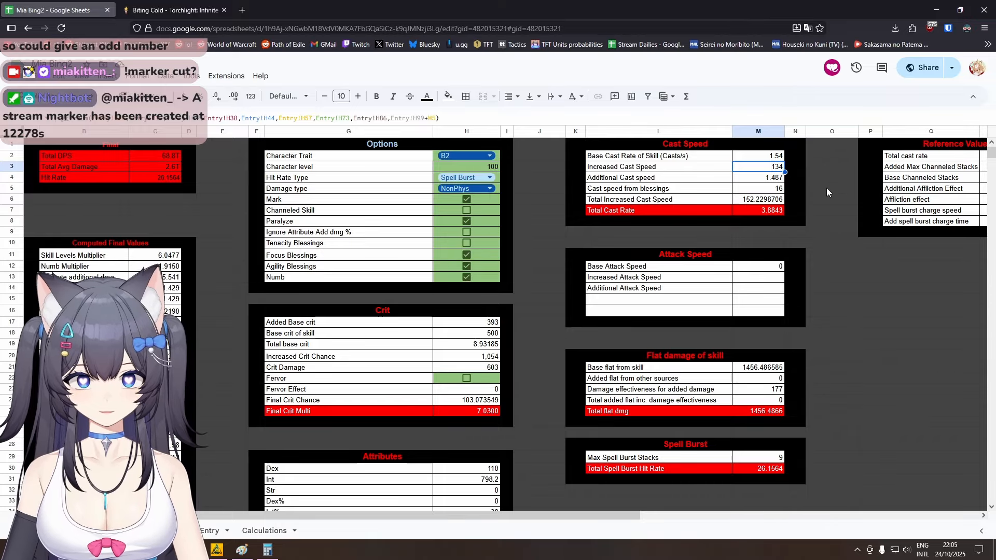
{"action": "key", "text": "alt+Tab"}
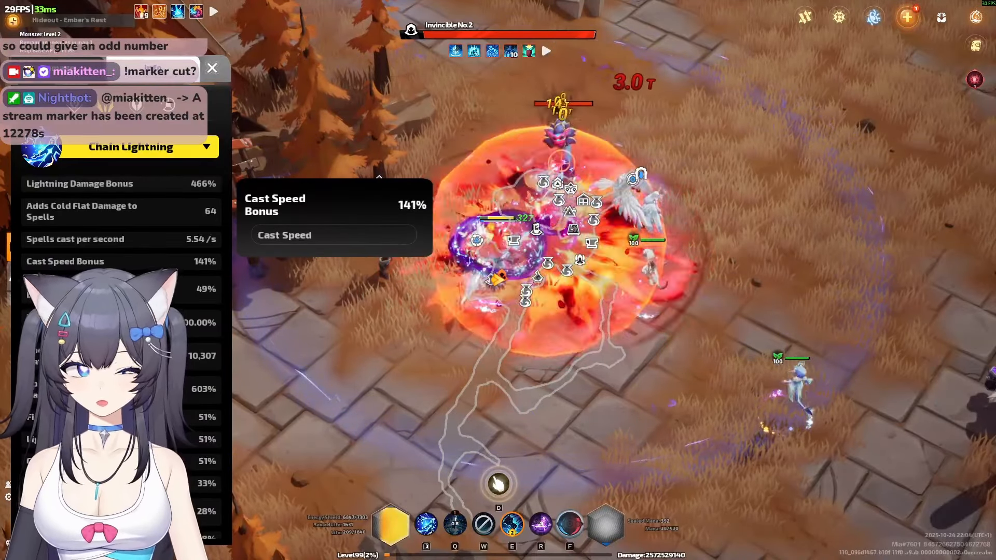
{"action": "key", "text": "alt+Tab"}
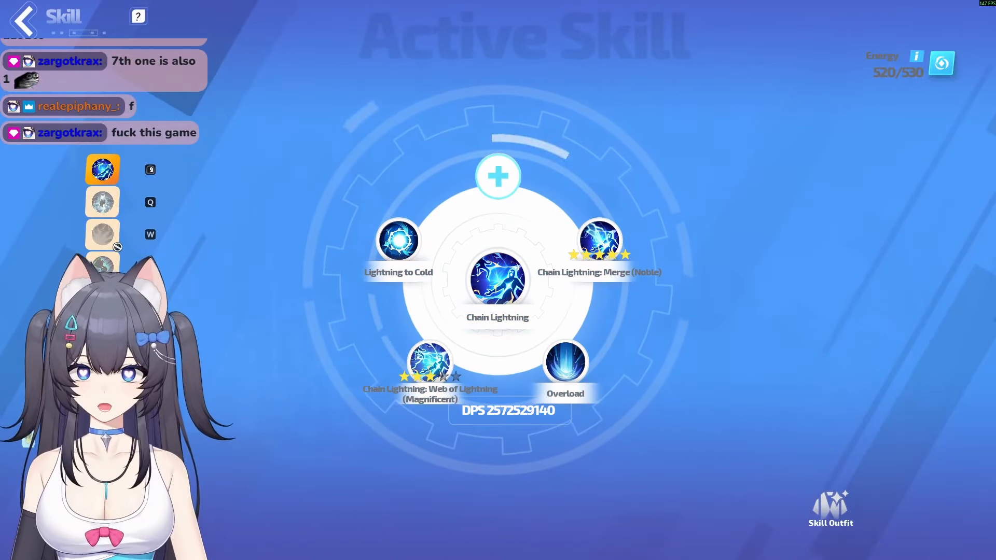
Read the Well-Fought Battle support's effect and inspect the Secret Origin Unleash skill it is linked to.
{"action": "left_click", "coordinate": [103, 267]}
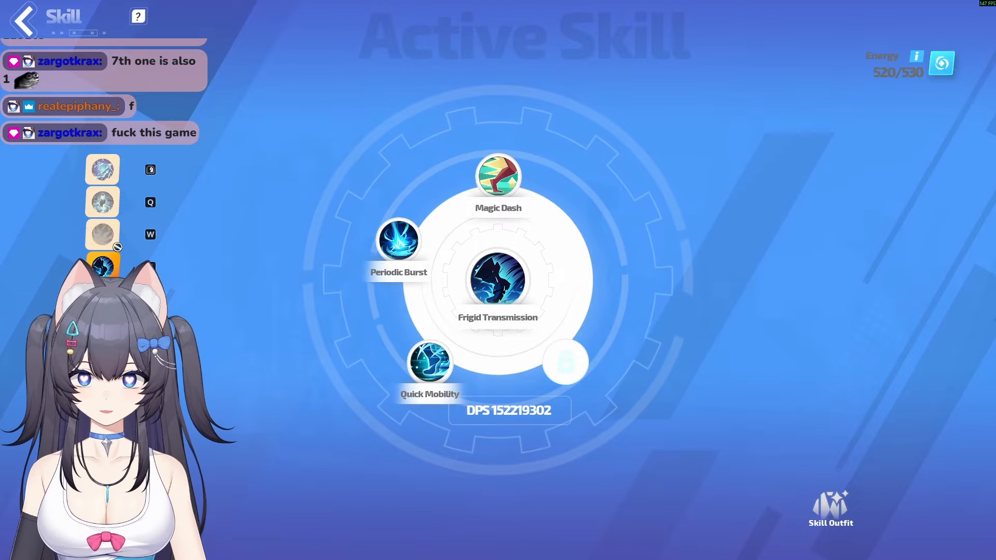
{"action": "left_click", "coordinate": [103, 300]}
{"action": "left_click", "coordinate": [399, 245]}
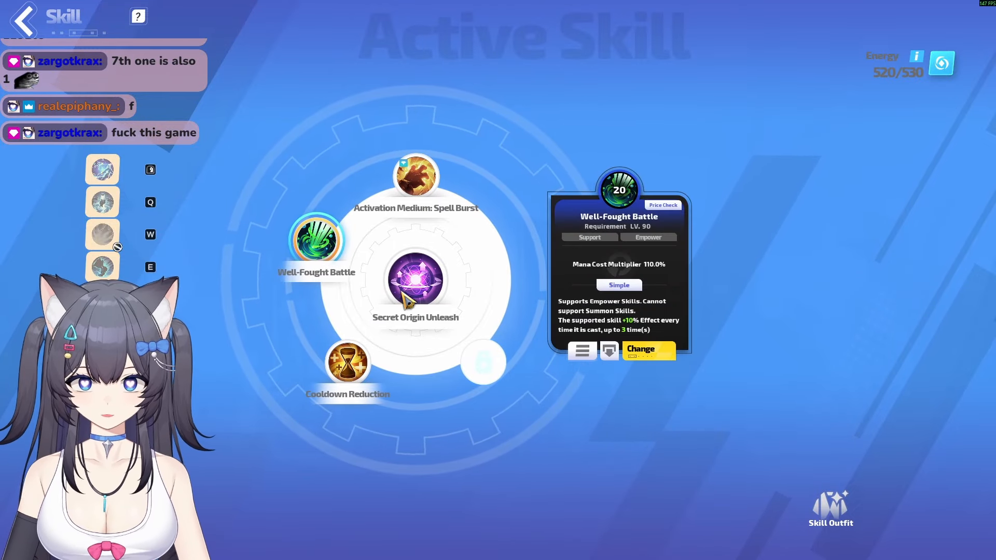
{"action": "left_click", "coordinate": [414, 280]}
Switch to the Entry sheet in Google Sheets and review the cast speed columns across talents, slates, links/auras and traits.
{"action": "key", "text": "alt+Tab"}
{"action": "scroll", "coordinate": [525, 366], "scroll_direction": "down", "scroll_amount": 2}
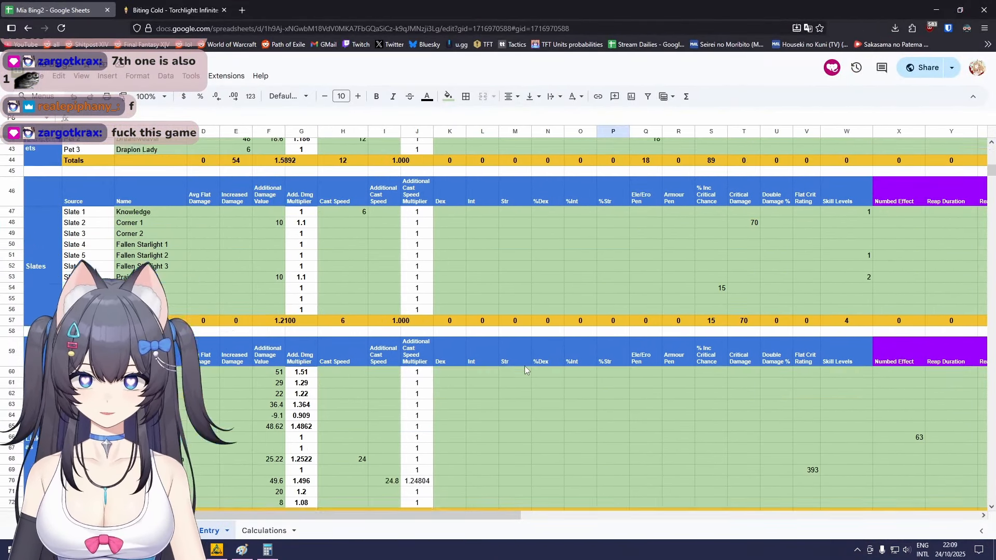
{"action": "scroll", "coordinate": [524, 366], "scroll_direction": "down", "scroll_amount": 3}
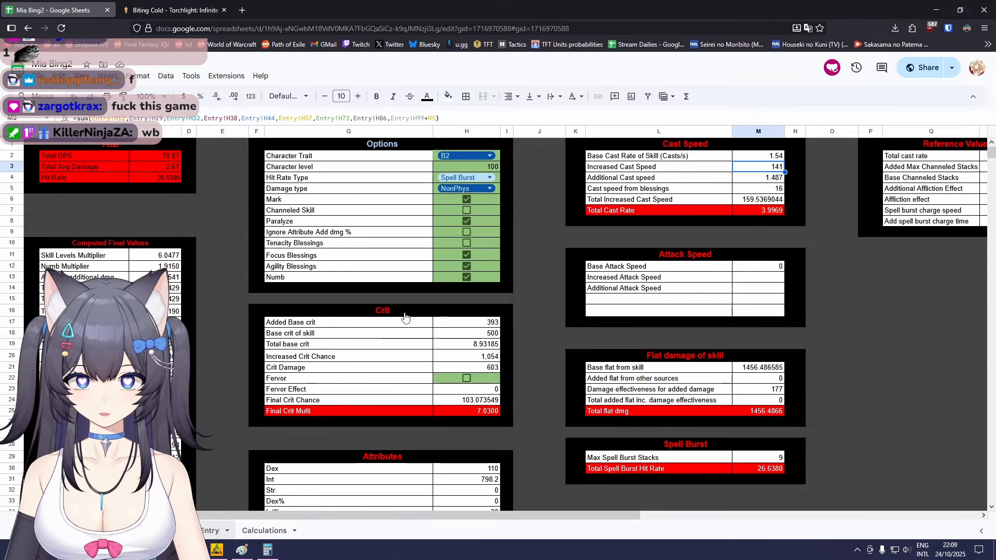
{"action": "scroll", "coordinate": [440, 328], "scroll_direction": "down", "scroll_amount": 5}
{"action": "scroll", "coordinate": [388, 328], "scroll_direction": "up", "scroll_amount": 1}
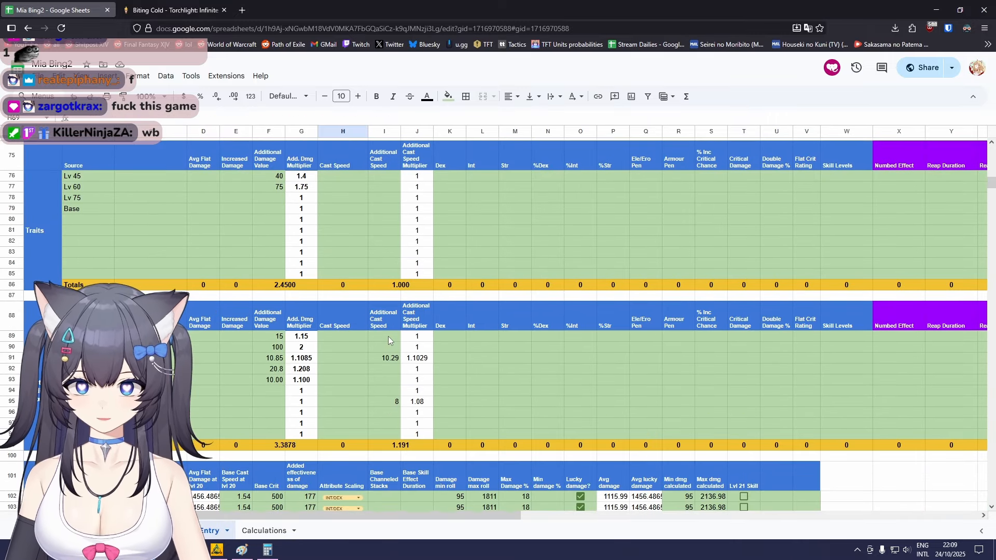
{"action": "scroll", "coordinate": [388, 341], "scroll_direction": "up", "scroll_amount": 3}
{"action": "scroll", "coordinate": [388, 340], "scroll_direction": "down", "scroll_amount": 3}
{"action": "scroll", "coordinate": [388, 340], "scroll_direction": "up", "scroll_amount": 5}
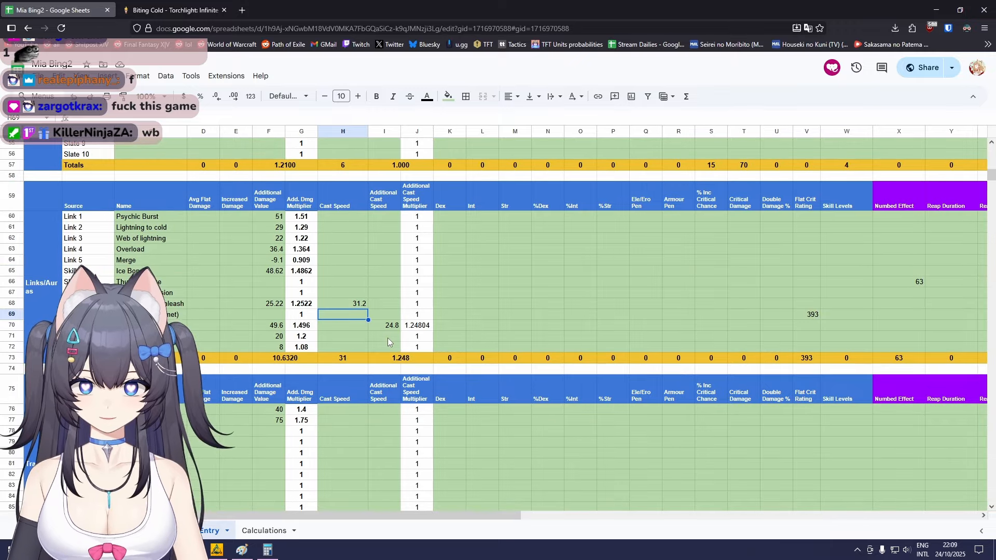
{"action": "scroll", "coordinate": [388, 341], "scroll_direction": "up", "scroll_amount": 10}
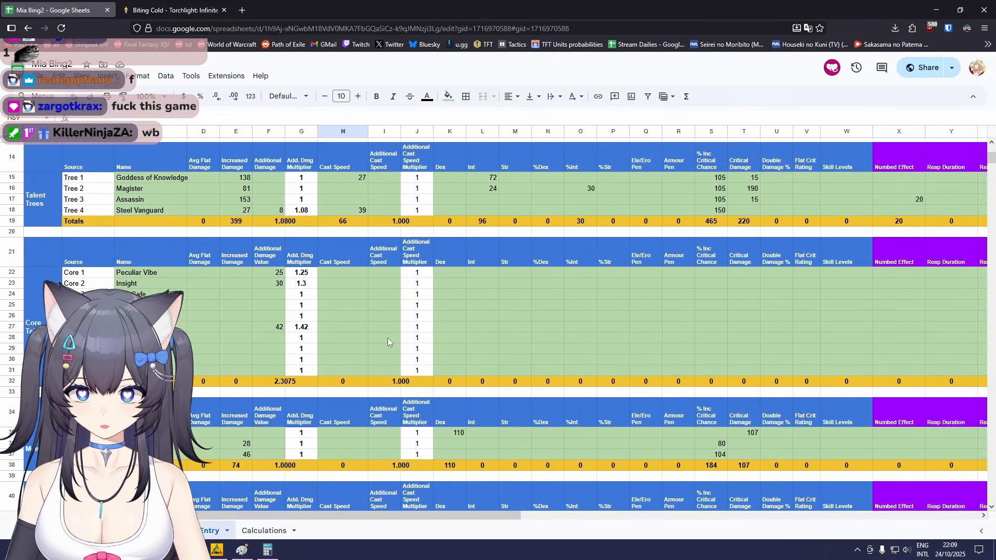
{"action": "scroll", "coordinate": [388, 342], "scroll_direction": "up", "scroll_amount": 3}
{"action": "scroll", "coordinate": [388, 338], "scroll_direction": "down", "scroll_amount": 9}
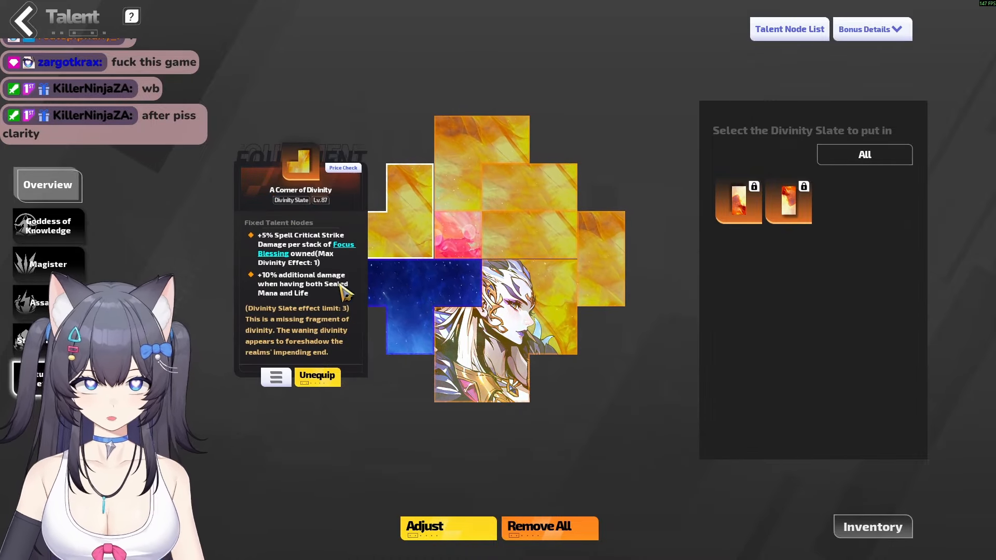
Read the talent effects of the Goddess of Knowledge's Divinity slate and the three Fallen Starlight slates.
{"action": "left_click", "coordinate": [441, 277]}
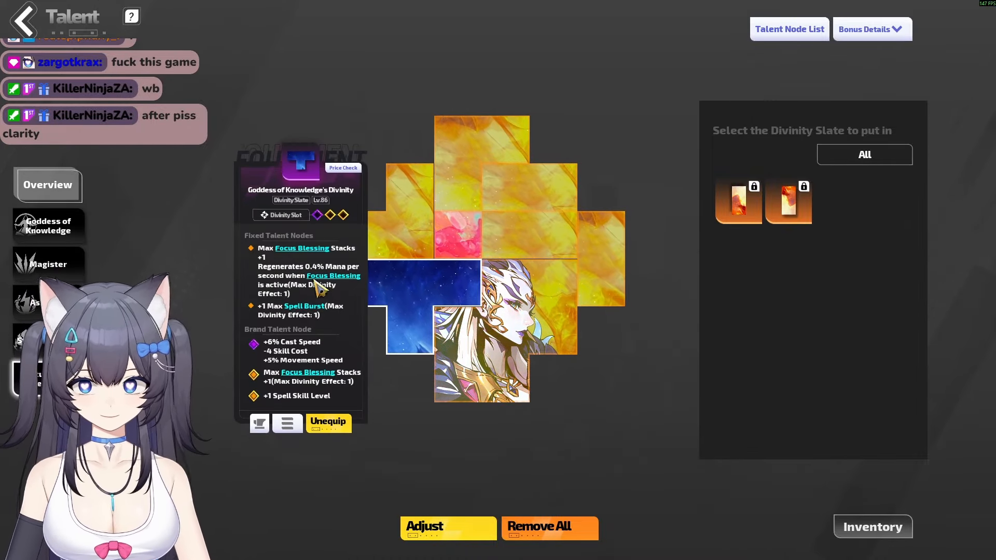
{"action": "left_click", "coordinate": [540, 182]}
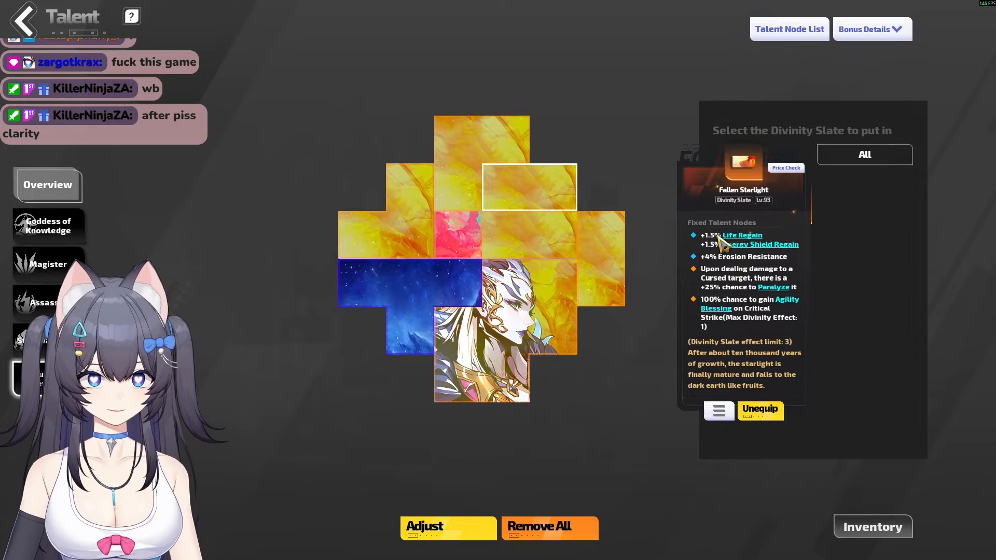
{"action": "left_click", "coordinate": [536, 238]}
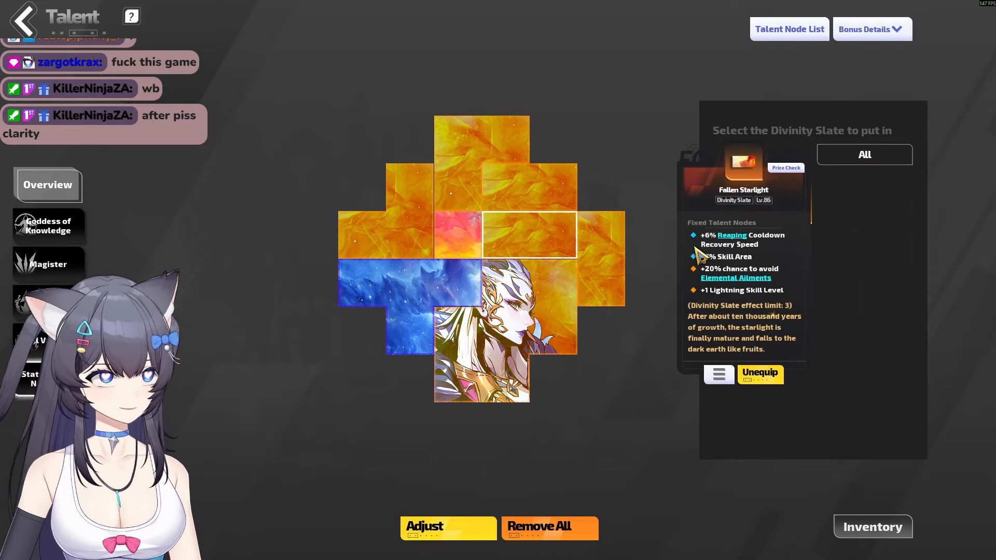
{"action": "mouse_move", "coordinate": [596, 274]}
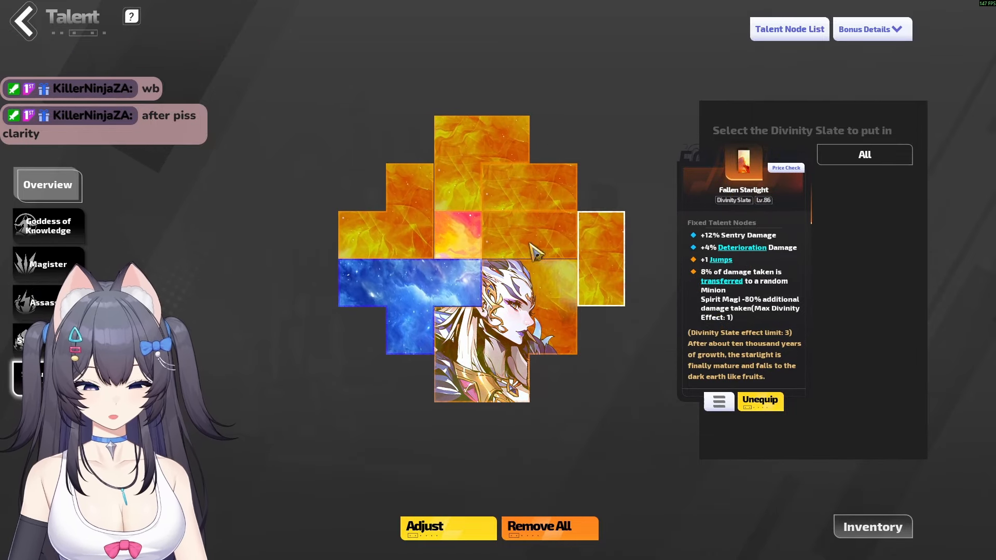
{"action": "left_click", "coordinate": [448, 281]}
{"action": "left_click", "coordinate": [451, 284]}
{"action": "left_click", "coordinate": [618, 102]}
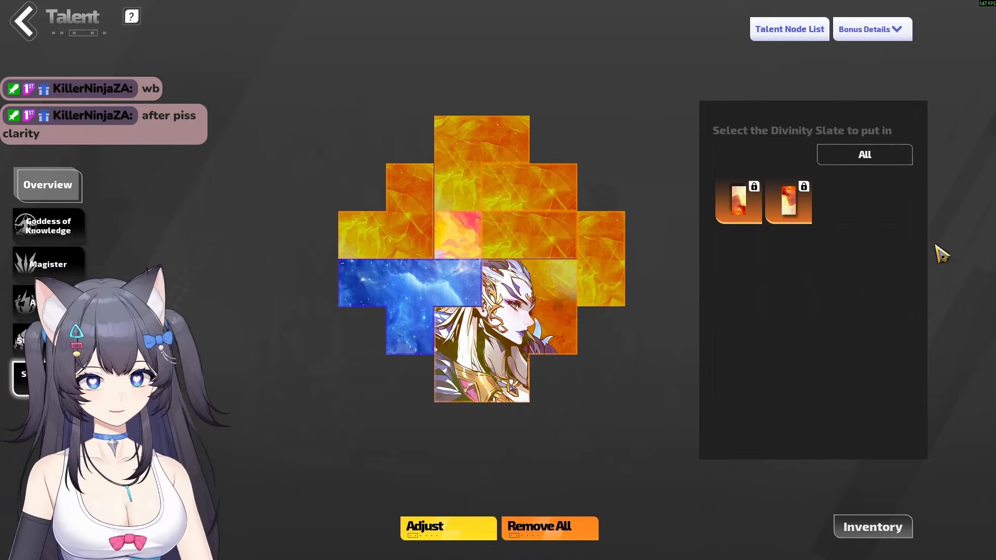
Switch to Google Sheets and highlight the Final table with Total DPS, Total Avg Damage and Hit Rate.
{"action": "left_click_drag", "start_coordinate": [995, 104], "coordinate": [726, 1]}
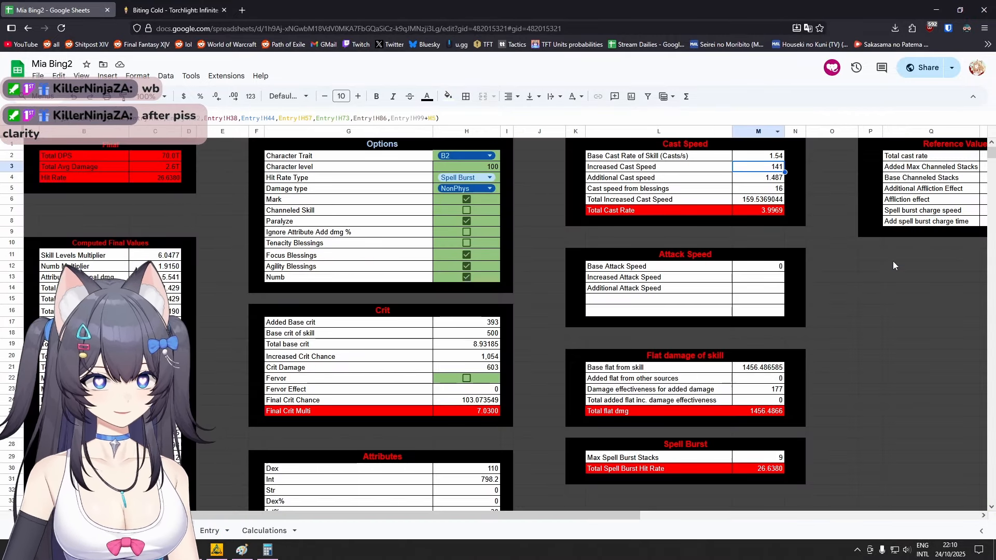
{"action": "left_click", "coordinate": [894, 310]}
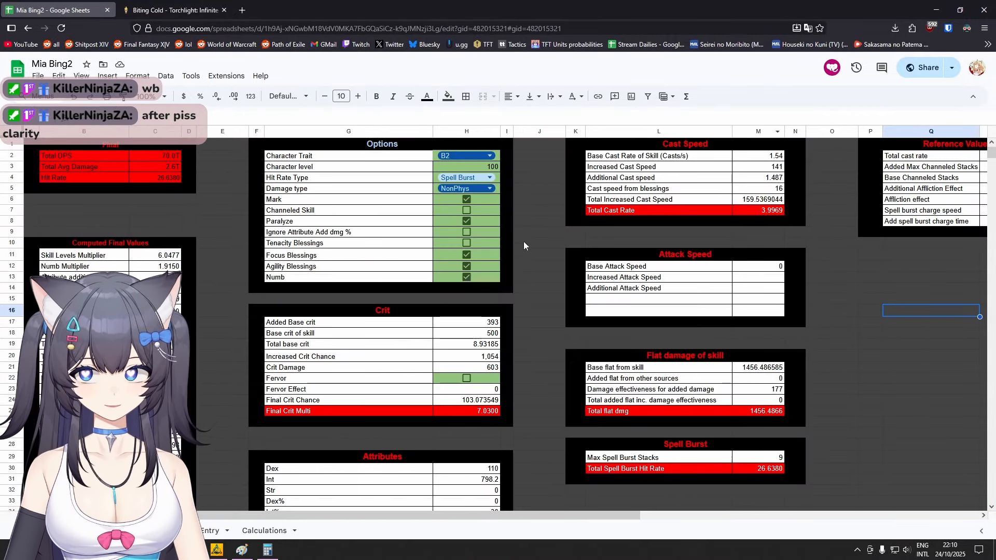
{"action": "left_click_drag", "start_coordinate": [210, 214], "coordinate": [34, 145]}
{"action": "left_click", "coordinate": [224, 203]}
{"action": "left_click_drag", "start_coordinate": [217, 200], "coordinate": [173, 186]}
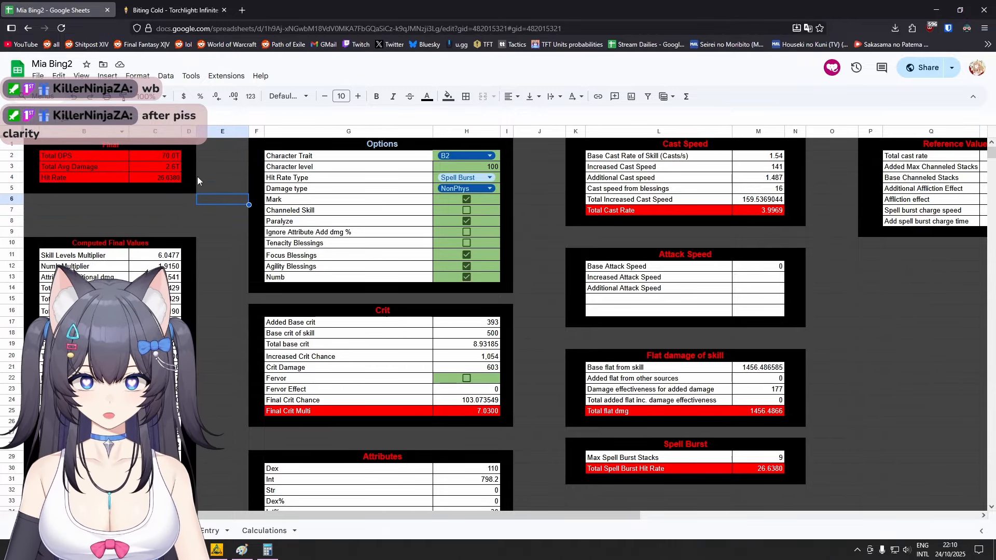
Return to Torchlight: Infinite, close the talent page, and attack the Invincible No.2 training dummy.
{"action": "key", "text": "alt+Tab"}
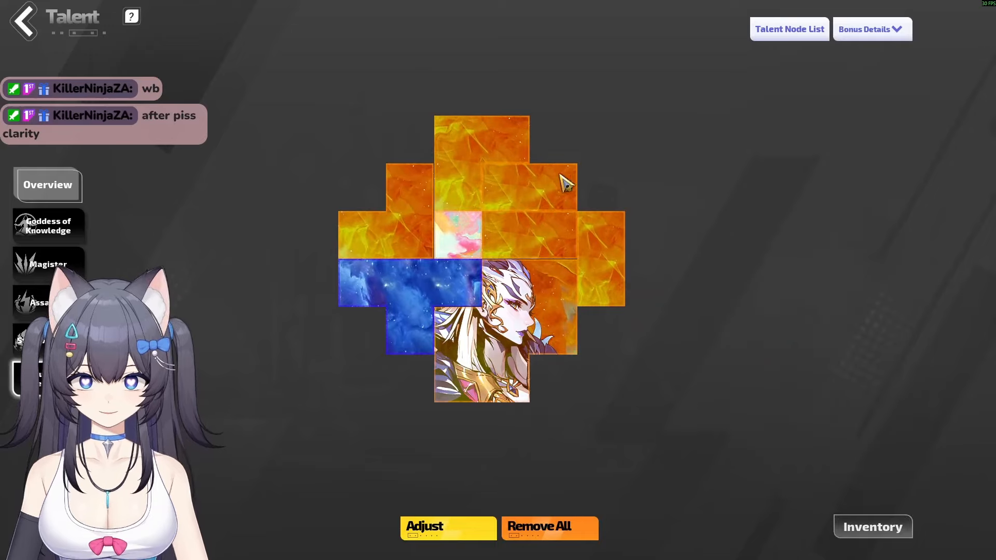
{"action": "key", "text": "Escape"}
{"action": "left_click", "coordinate": [289, 178]}
{"action": "left_click", "coordinate": [563, 254]}
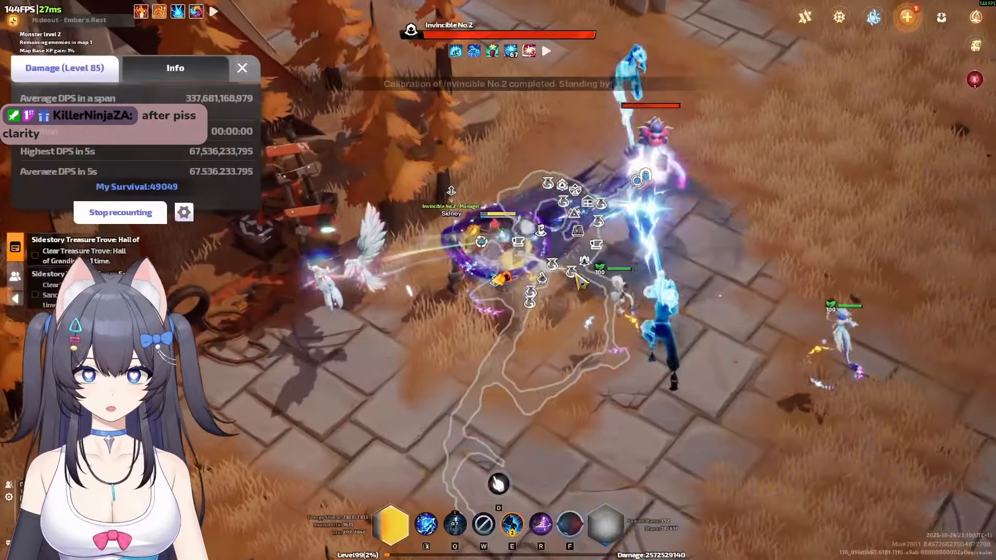
{"action": "key", "text": "q"}
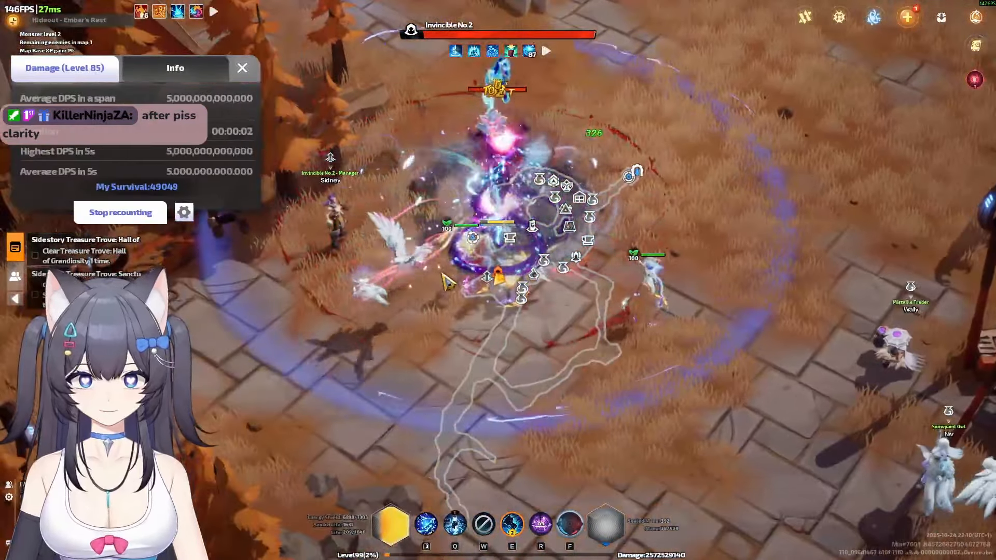
Equip the Psychic Burst support in Chain Lightning's empty slot and close the skill page.
{"action": "key", "text": "k"}
{"action": "left_click", "coordinate": [513, 196]}
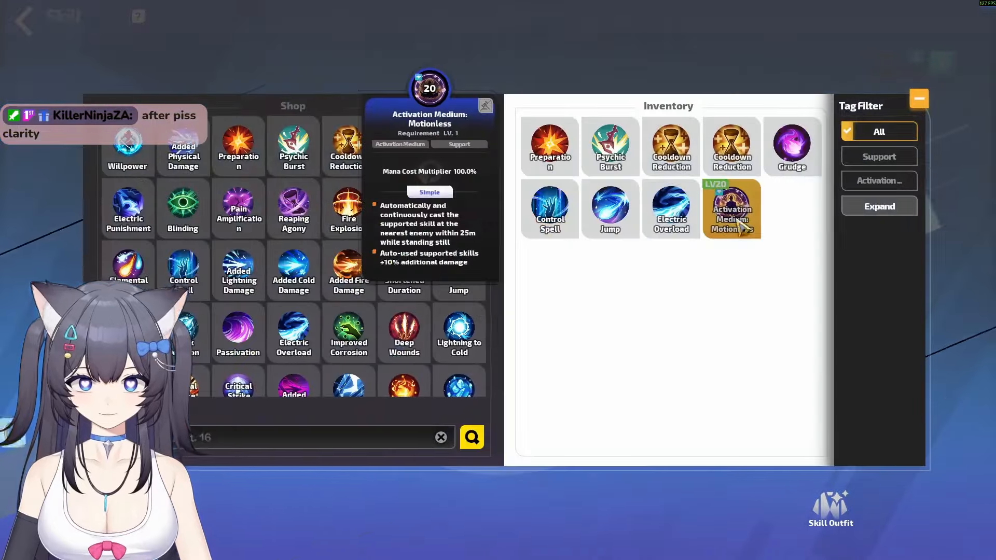
{"action": "left_click", "coordinate": [603, 158]}
{"action": "key", "text": "Escape"}
Restart the damage recount on the training dummy, run the test, and switch to the spreadsheet's Final table for comparison.
{"action": "left_click", "coordinate": [150, 211]}
{"action": "left_click", "coordinate": [151, 212]}
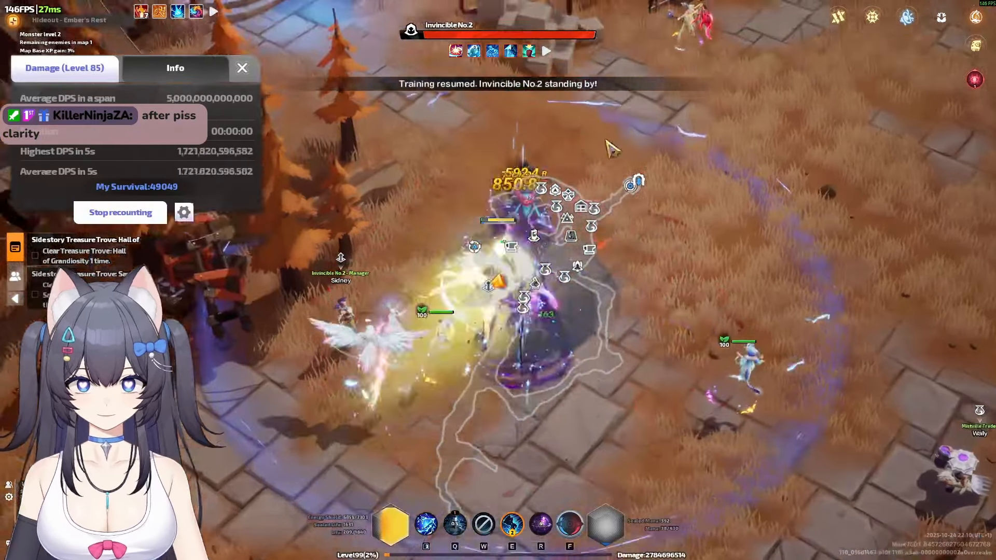
{"action": "mouse_move", "coordinate": [607, 145]}
{"action": "left_mouse_down"}
{"action": "mouse_move", "coordinate": [390, 371]}
{"action": "mouse_move", "coordinate": [503, 134]}
{"action": "left_mouse_up"}
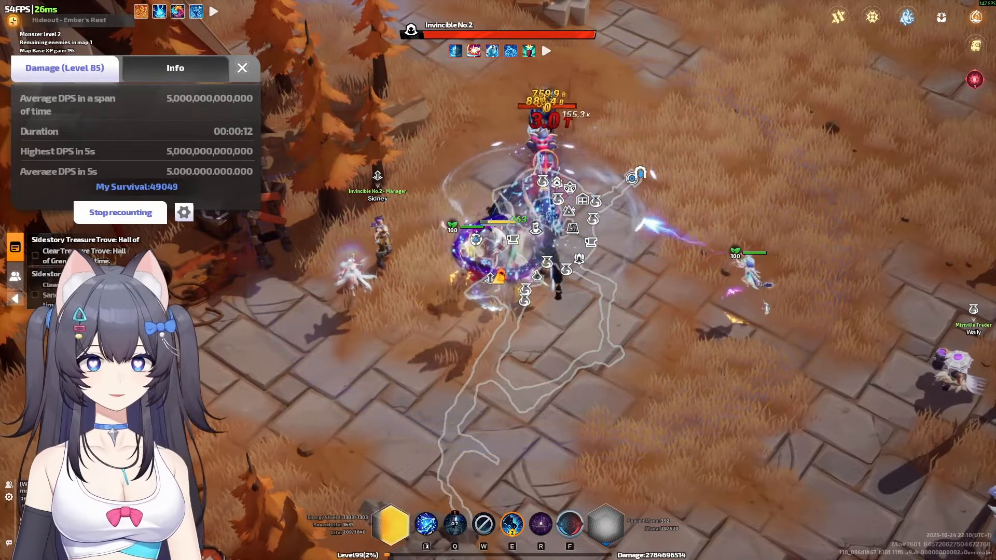
{"action": "key", "text": "alt+Tab"}
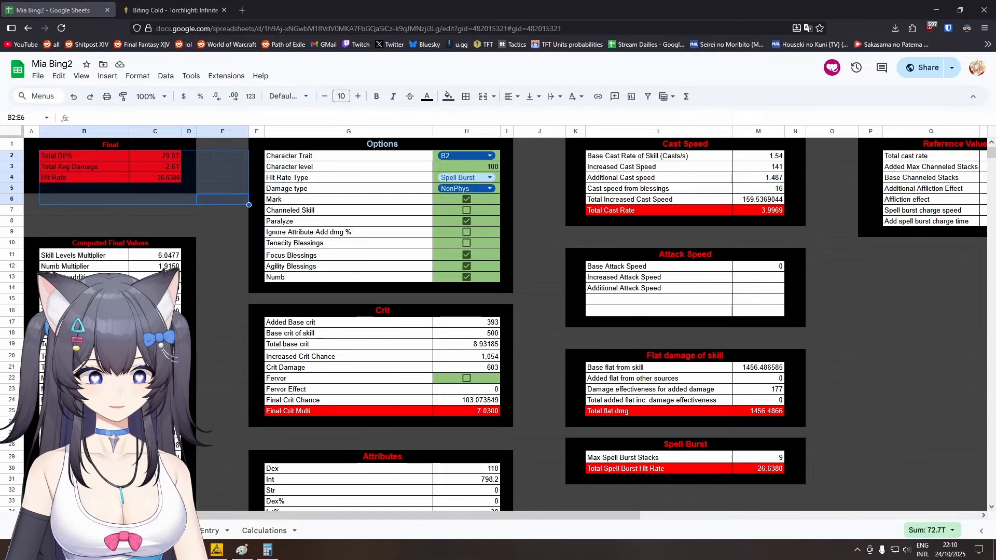